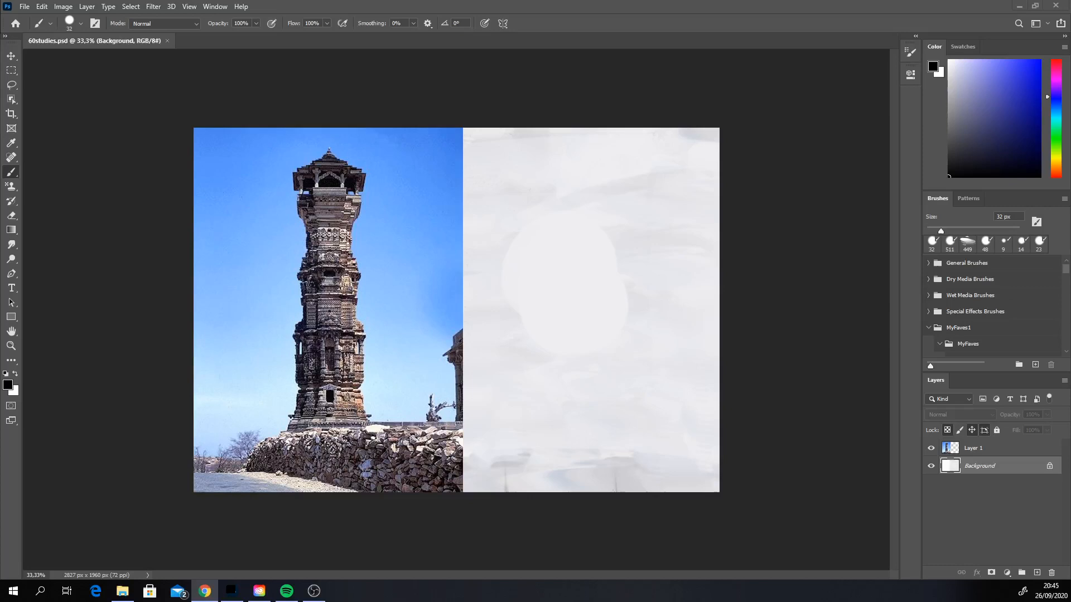
{"action": "left_click", "coordinate": [560, 324]}
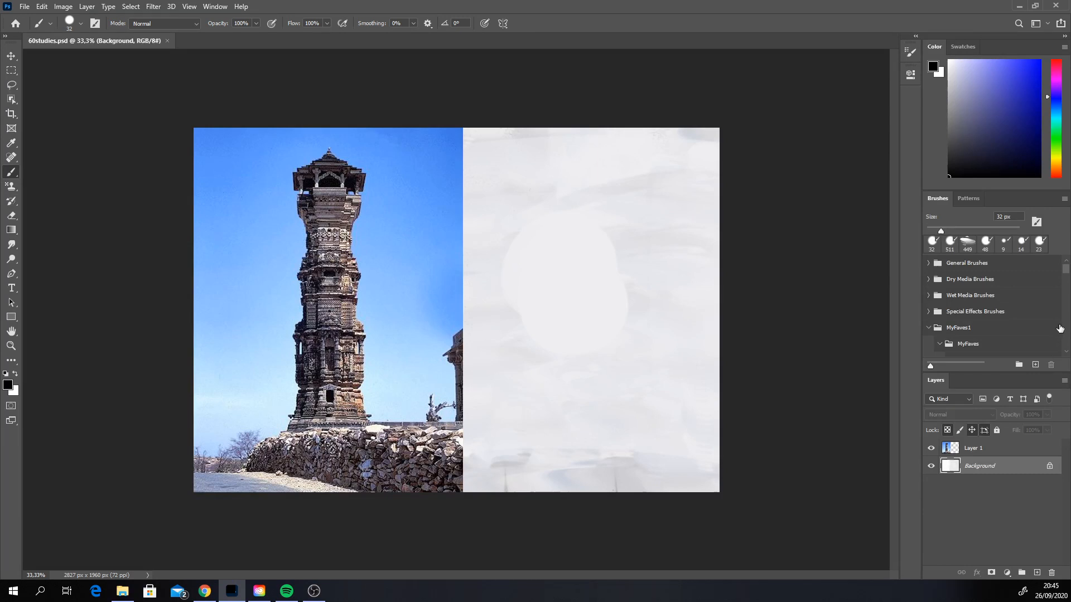
{"action": "scroll", "coordinate": [1060, 329], "scroll_direction": "down", "scroll_amount": 5}
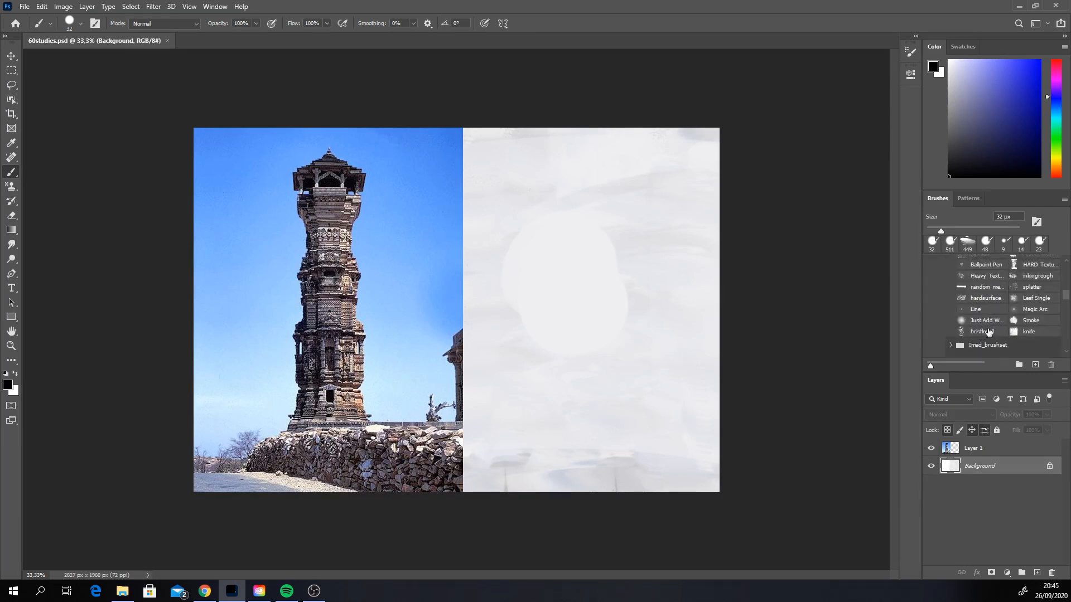
{"action": "scroll", "coordinate": [1063, 287], "scroll_direction": "up", "scroll_amount": 3}
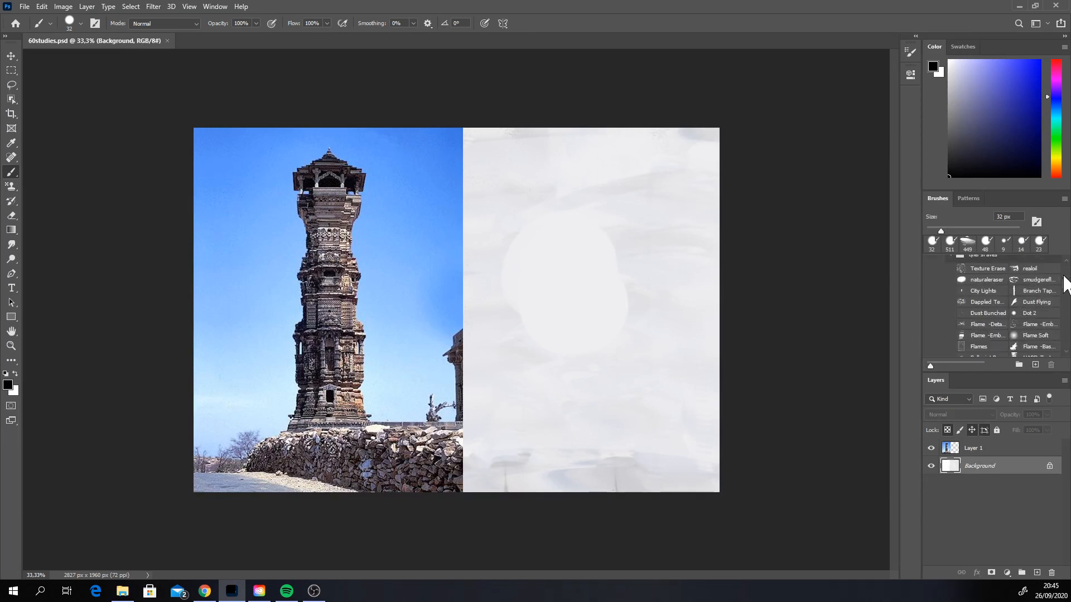
Step: Cover the blank half of the canvas down to the ground using the Pattern Stamp tool and the light-blue pattern from Untitled Patterns
{"action": "left_click", "coordinate": [15, 186]}
{"action": "left_click", "coordinate": [15, 186]}
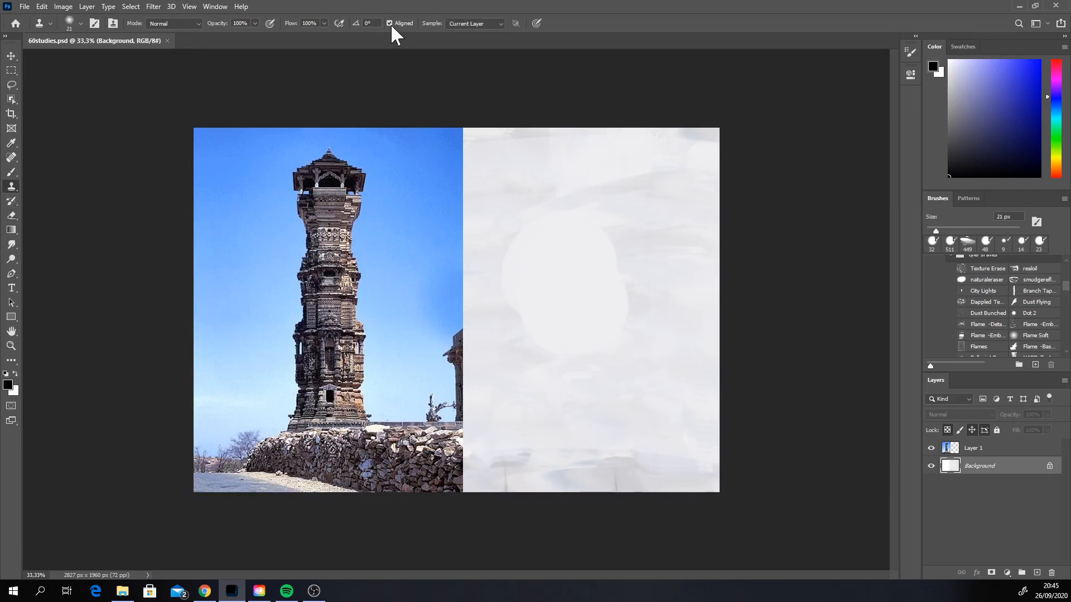
{"action": "right_click", "coordinate": [13, 187]}
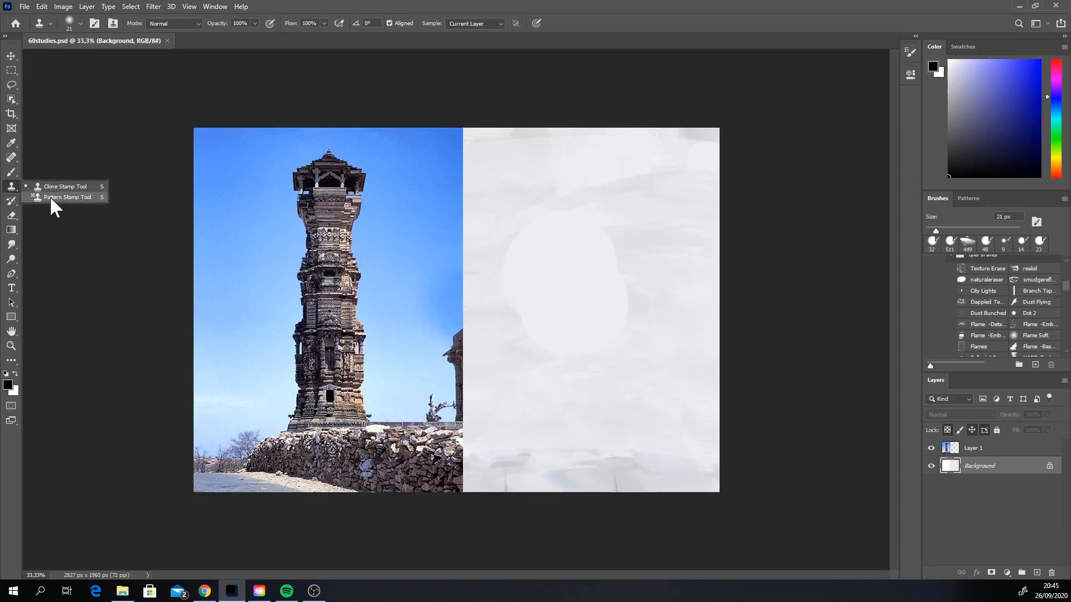
{"action": "left_click", "coordinate": [56, 196]}
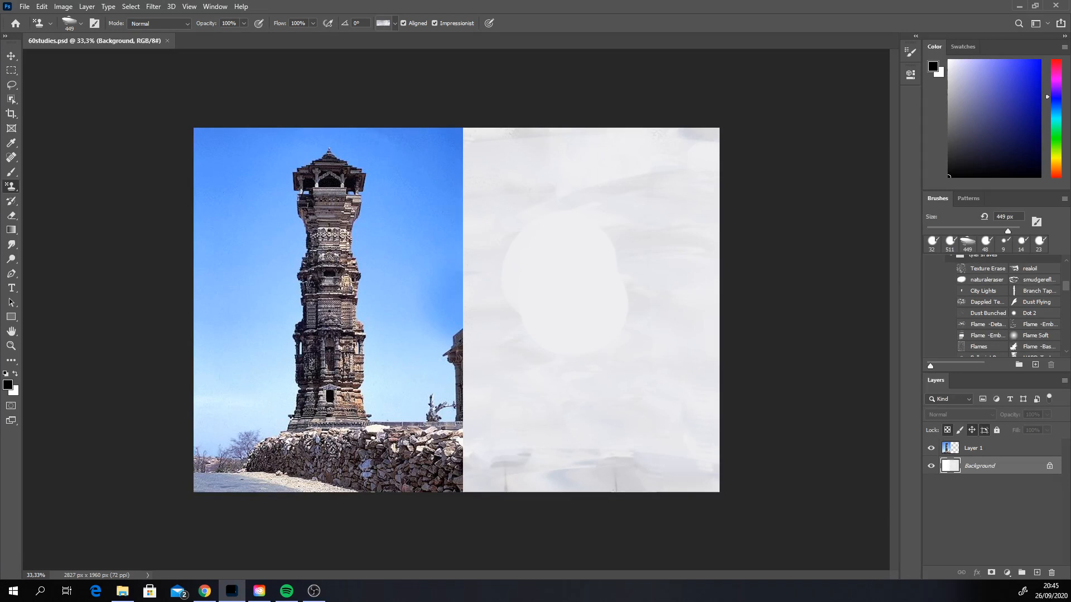
{"action": "left_click", "coordinate": [390, 23]}
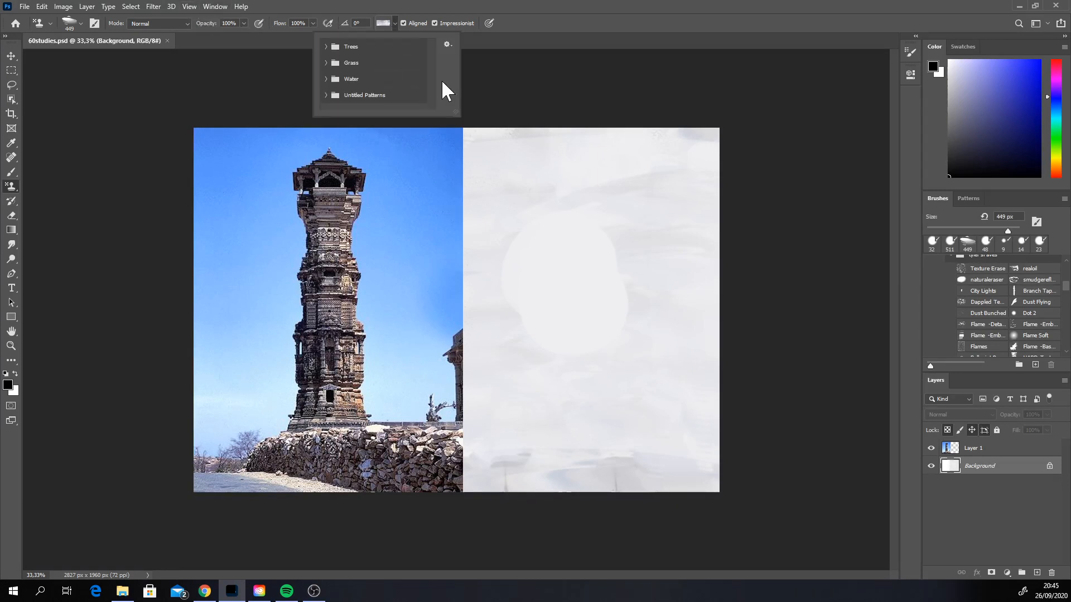
{"action": "left_click", "coordinate": [325, 95]}
{"action": "left_click_drag", "start_coordinate": [432, 62], "coordinate": [432, 85]}
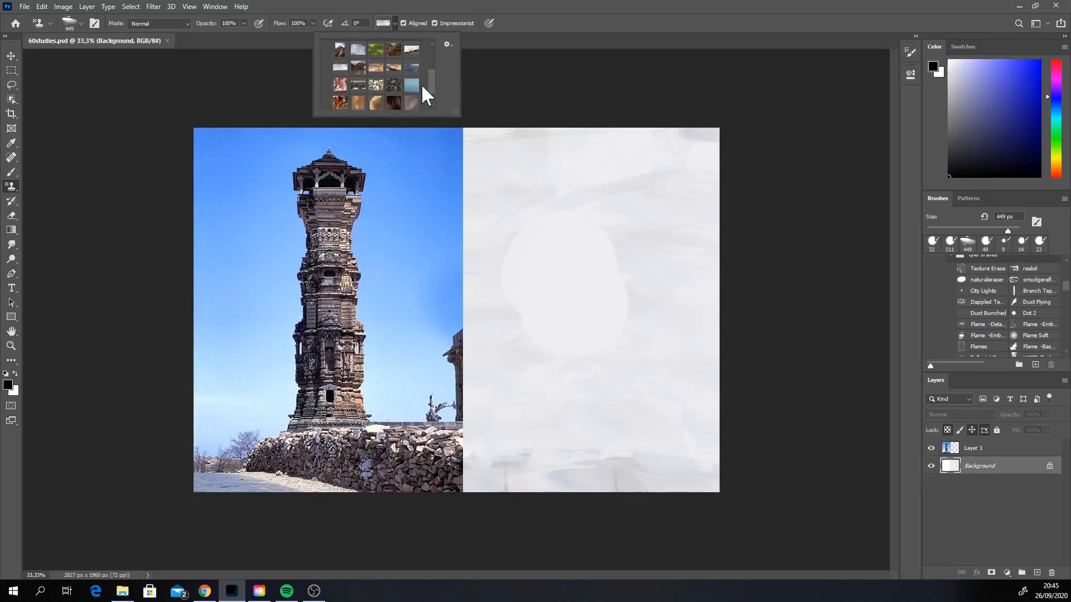
{"action": "double_click", "coordinate": [417, 85]}
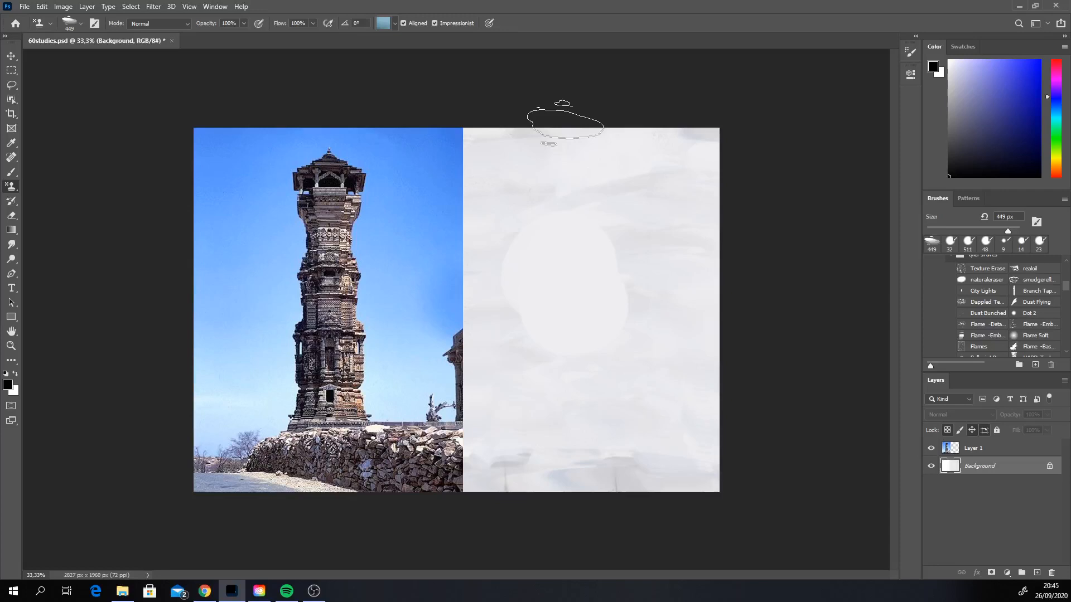
{"action": "mouse_move", "coordinate": [565, 124]}
{"action": "left_mouse_down"}
{"action": "mouse_move", "coordinate": [608, 228]}
{"action": "mouse_move", "coordinate": [605, 352]}
{"action": "mouse_move", "coordinate": [686, 334]}
{"action": "mouse_move", "coordinate": [603, 256]}
{"action": "mouse_move", "coordinate": [536, 362]}
{"action": "mouse_move", "coordinate": [670, 401]}
{"action": "mouse_move", "coordinate": [703, 362]}
{"action": "mouse_move", "coordinate": [530, 424]}
{"action": "mouse_move", "coordinate": [491, 184]}
{"action": "mouse_move", "coordinate": [485, 334]}
{"action": "mouse_move", "coordinate": [485, 179]}
{"action": "mouse_move", "coordinate": [604, 189]}
{"action": "mouse_move", "coordinate": [541, 198]}
{"action": "mouse_move", "coordinate": [591, 234]}
{"action": "mouse_move", "coordinate": [569, 379]}
{"action": "left_mouse_up"}
Step: Set up the Brush tool with the sampled teal-blue shifted to a purer sky blue and a brush size of 275 px
{"action": "left_click", "coordinate": [12, 171]}
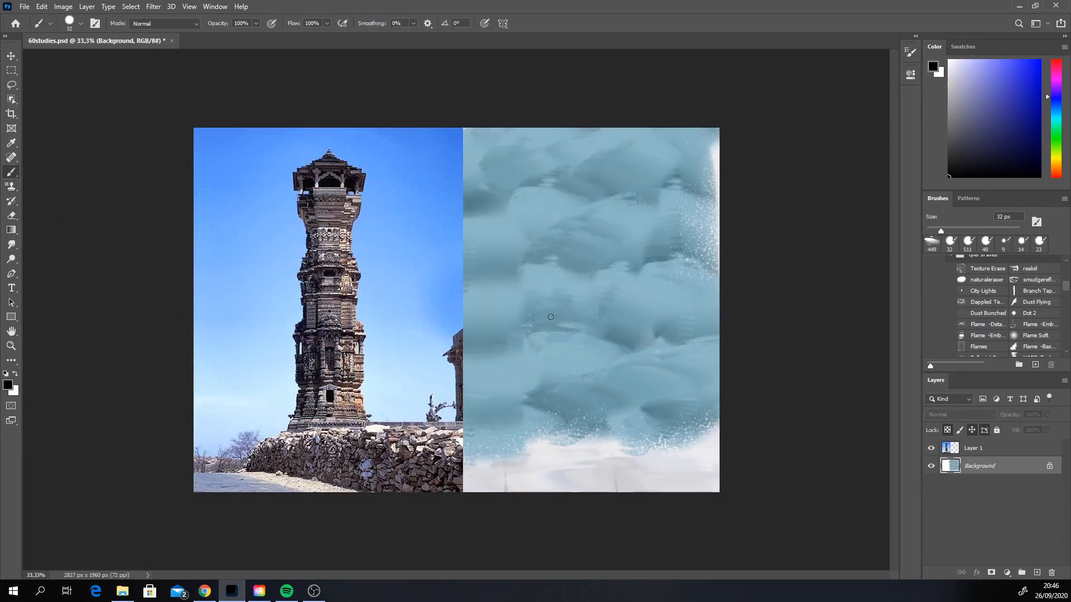
{"action": "left_click", "coordinate": [550, 223], "text": "alt"}
{"action": "right_click", "coordinate": [549, 224]}
{"action": "left_click", "coordinate": [653, 248]}
{"action": "left_click", "coordinate": [1056, 108]}
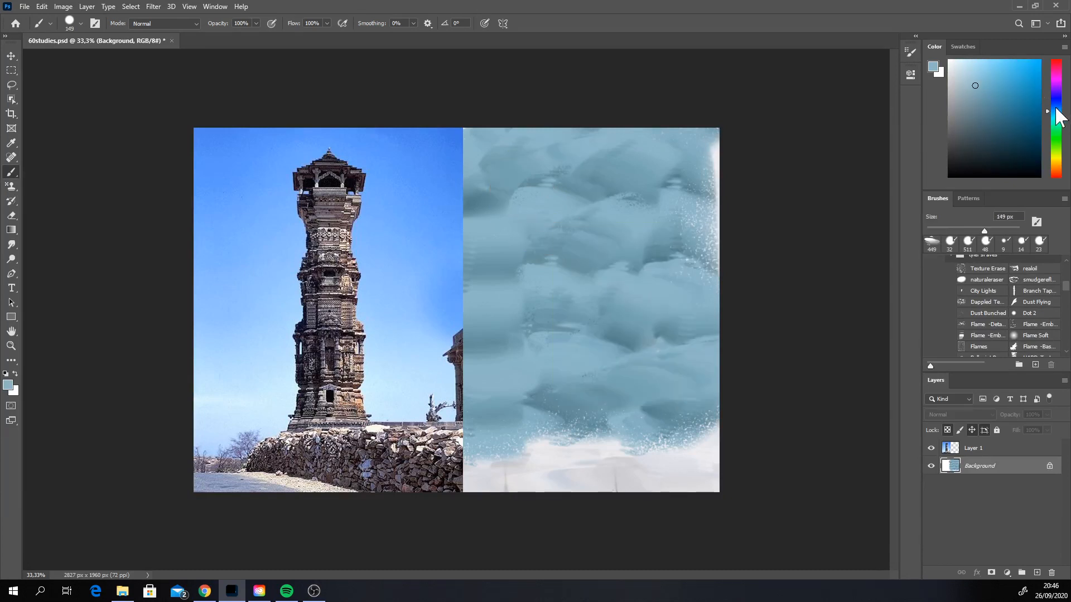
{"action": "left_click", "coordinate": [992, 86]}
{"action": "right_click", "coordinate": [550, 239]}
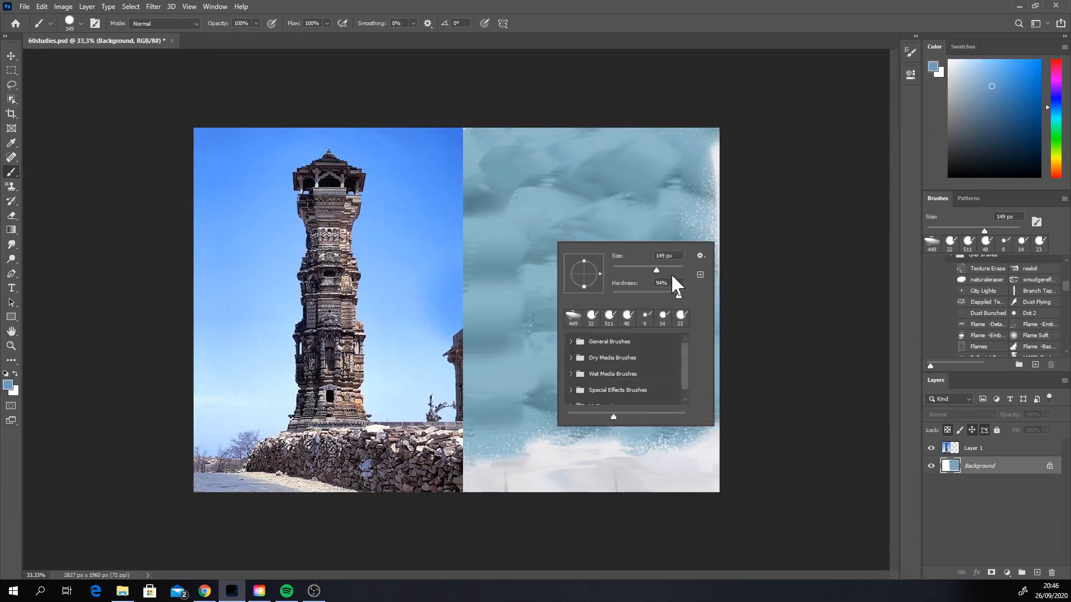
{"action": "left_click_drag", "start_coordinate": [658, 268], "coordinate": [668, 270]}
{"action": "left_click", "coordinate": [618, 169]}
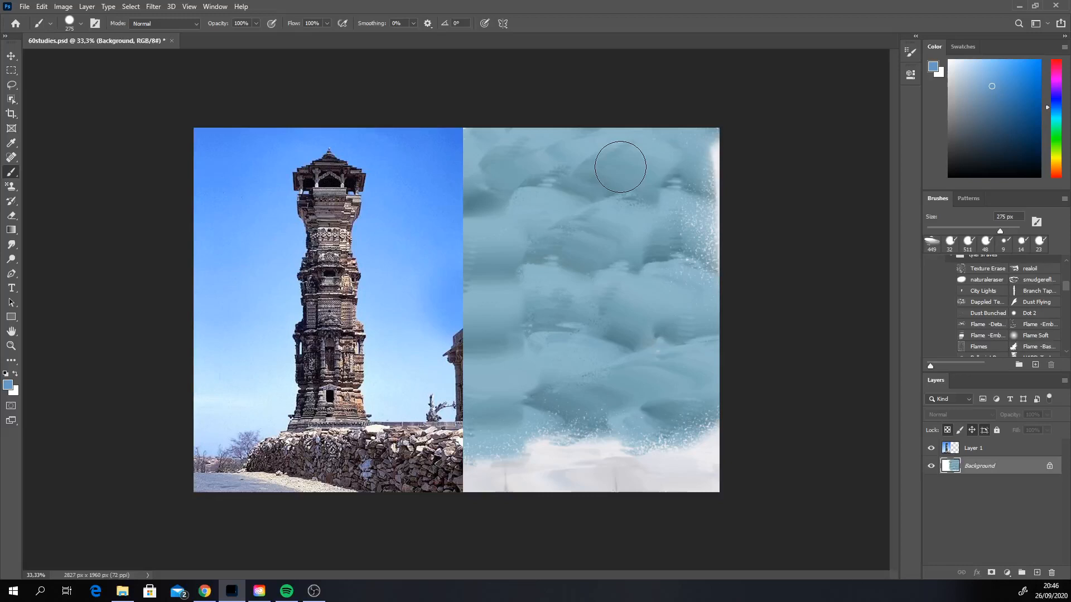
Step: Paint a brighter, more saturated sky blue over the upper and middle sky with a 449 px brush
{"action": "left_click", "coordinate": [1010, 89]}
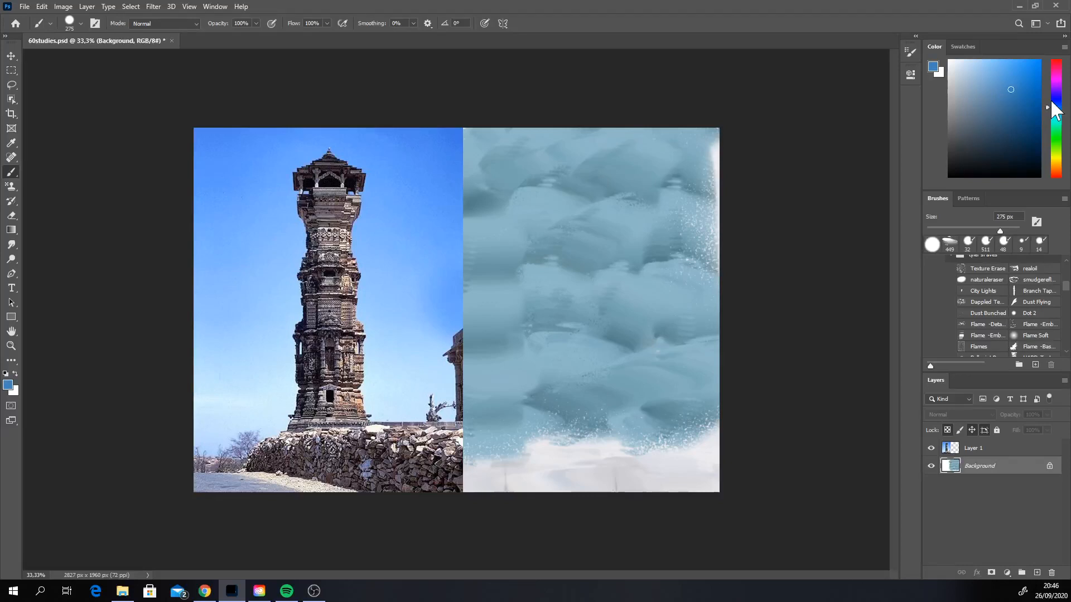
{"action": "left_click", "coordinate": [1003, 73]}
{"action": "left_click_drag", "start_coordinate": [1000, 231], "coordinate": [1008, 231]}
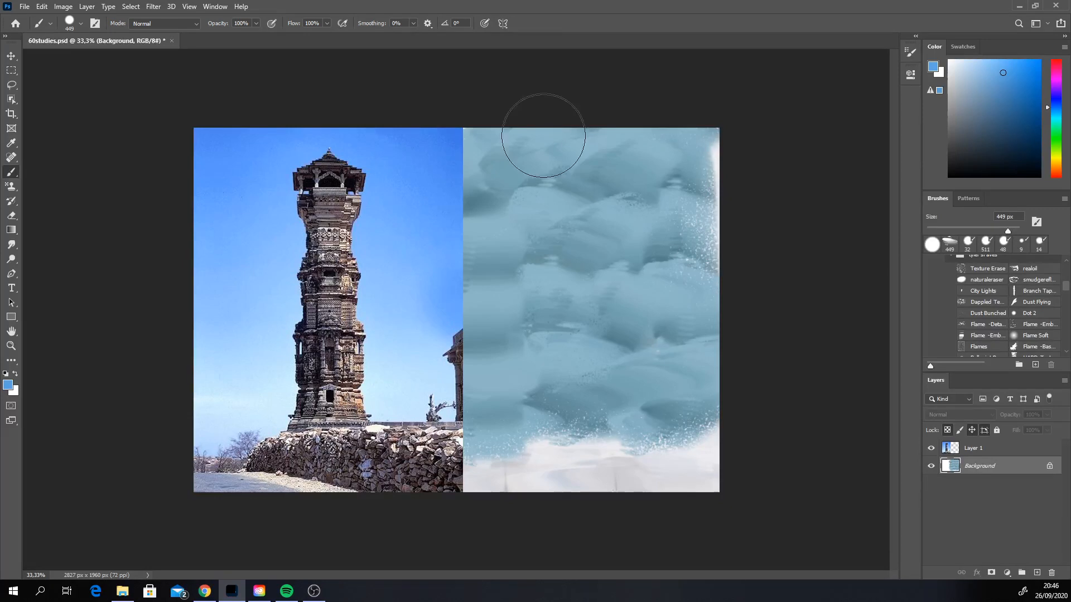
{"action": "left_click_drag", "start_coordinate": [543, 136], "coordinate": [618, 90]}
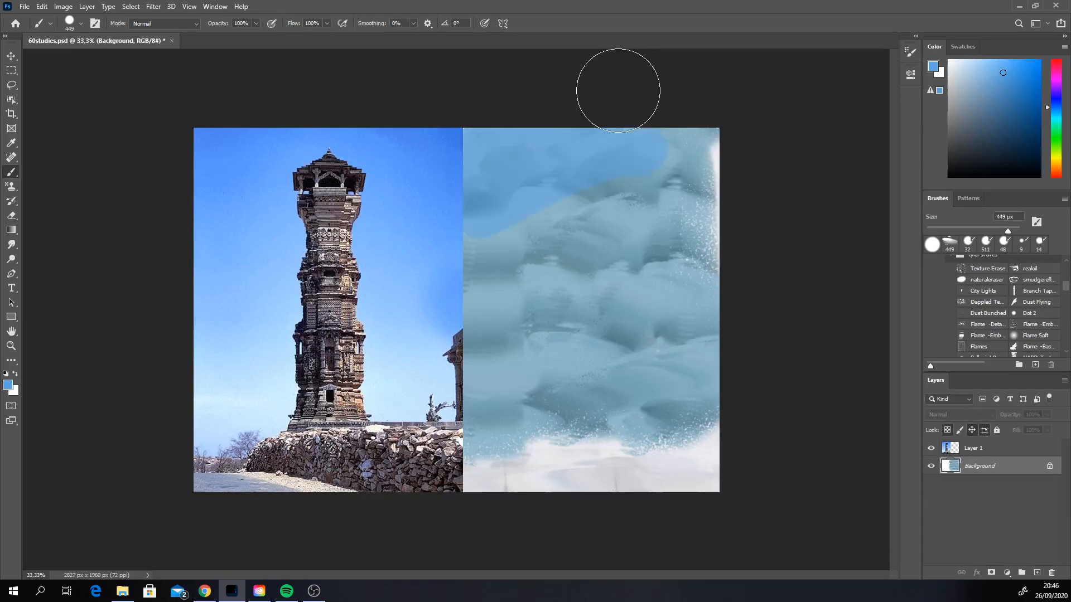
{"action": "left_click_drag", "start_coordinate": [626, 137], "coordinate": [664, 279]}
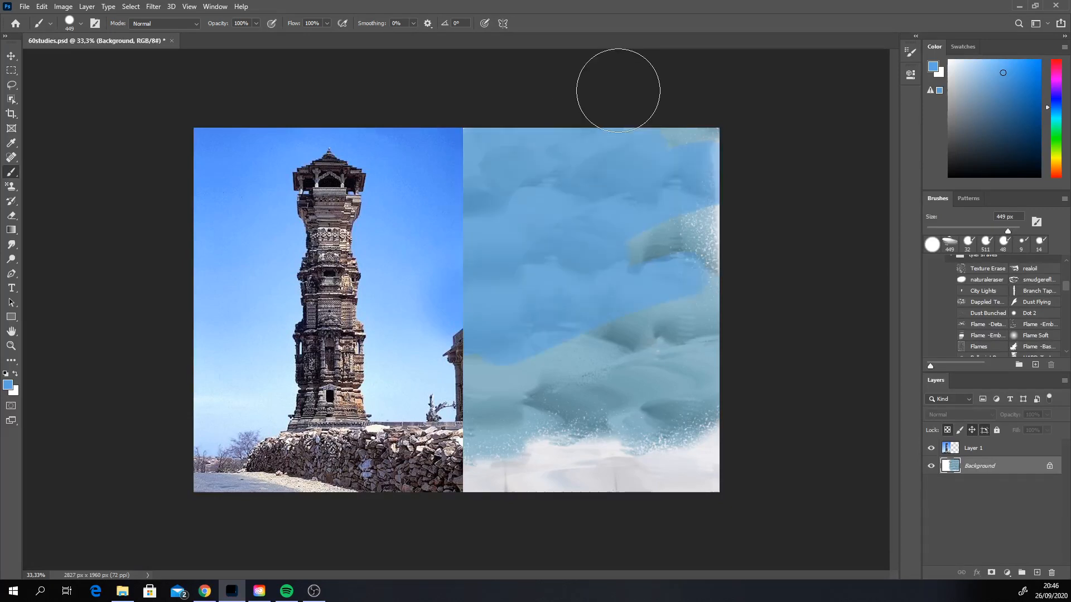
Step: Shift the paint colour to a deeper blue, brush it across the upper sky and blend it using sampled sky blue
{"action": "left_click", "coordinate": [1057, 104]}
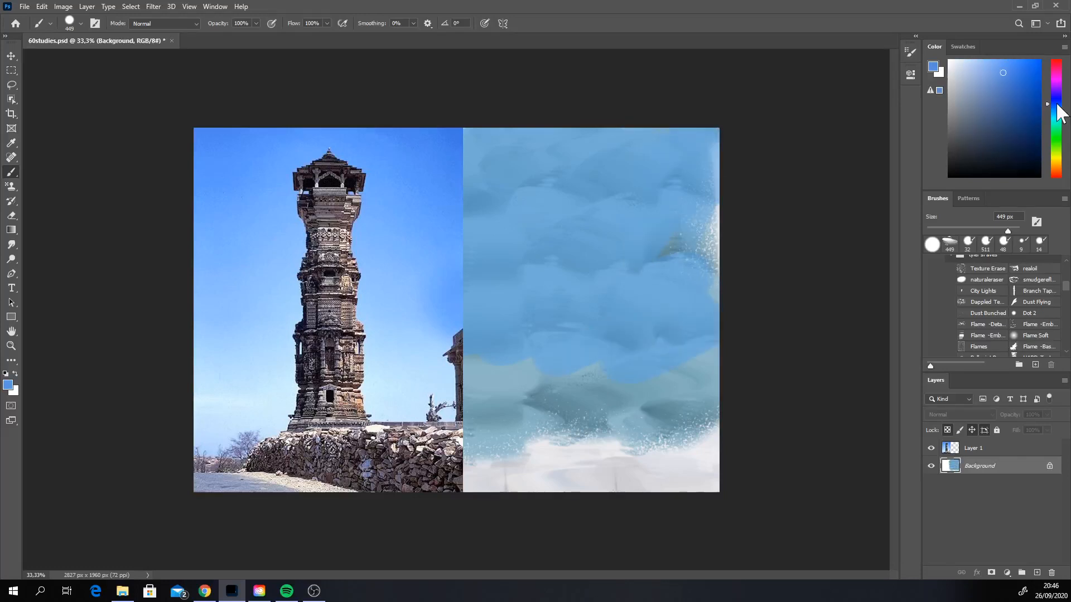
{"action": "left_click", "coordinate": [1011, 82]}
{"action": "left_click_drag", "start_coordinate": [574, 123], "coordinate": [529, 181]}
{"action": "left_click", "coordinate": [1015, 71]}
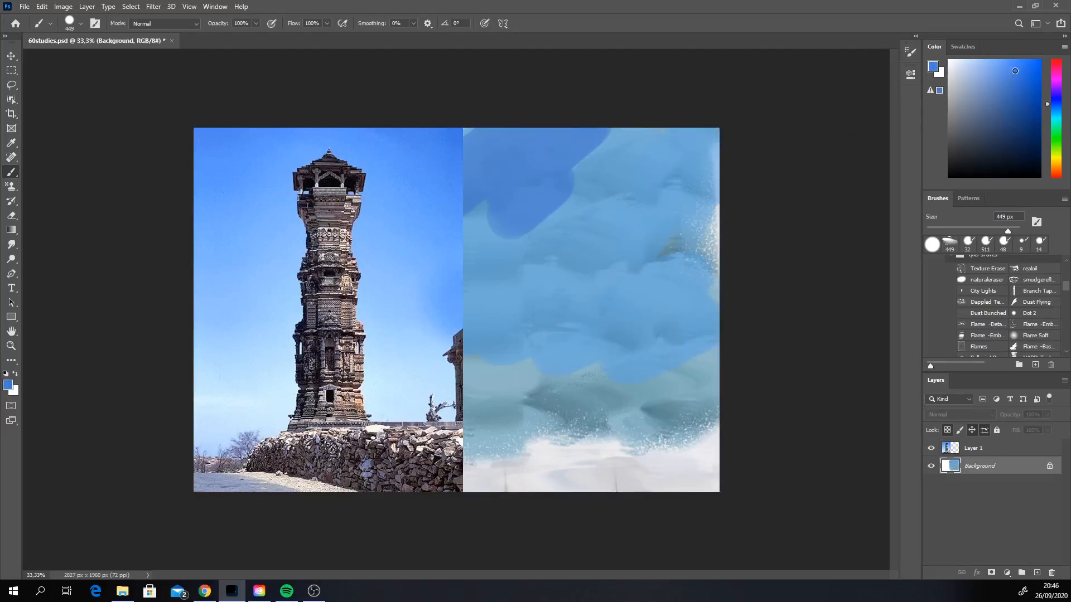
{"action": "key", "text": "ctrl+z"}
{"action": "mouse_move", "coordinate": [608, 182]}
{"action": "left_mouse_down"}
{"action": "mouse_move", "coordinate": [523, 223]}
{"action": "mouse_move", "coordinate": [530, 169]}
{"action": "left_mouse_up"}
{"action": "key", "text": "ctrl+z"}
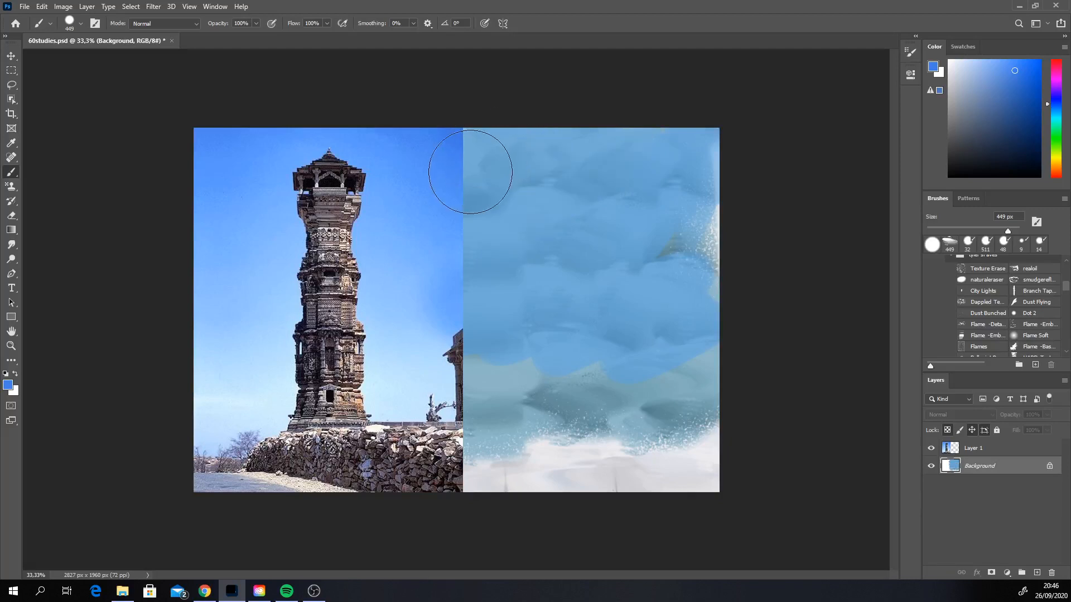
{"action": "left_click_drag", "start_coordinate": [472, 146], "coordinate": [516, 124]}
{"action": "mouse_move", "coordinate": [470, 172]}
{"action": "left_mouse_down"}
{"action": "mouse_move", "coordinate": [504, 215]}
{"action": "mouse_move", "coordinate": [613, 151]}
{"action": "mouse_move", "coordinate": [686, 223]}
{"action": "mouse_move", "coordinate": [690, 211]}
{"action": "mouse_move", "coordinate": [681, 210]}
{"action": "left_mouse_up"}
{"action": "left_click", "coordinate": [597, 251], "text": "alt"}
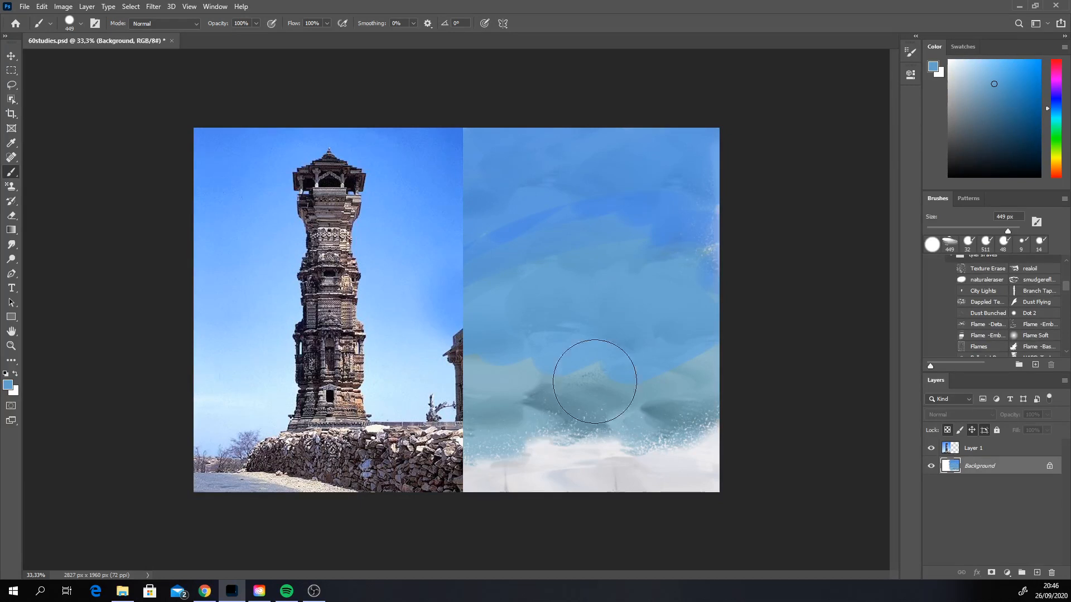
Step: Sample the pale grey of the ground and brush soft, light bands across the lower part of the sky
{"action": "left_click", "coordinate": [586, 465], "text": "alt"}
{"action": "left_click_drag", "start_coordinate": [471, 390], "coordinate": [521, 372]}
{"action": "left_click_drag", "start_coordinate": [480, 352], "coordinate": [525, 335]}
{"action": "left_click_drag", "start_coordinate": [561, 328], "coordinate": [617, 324]}
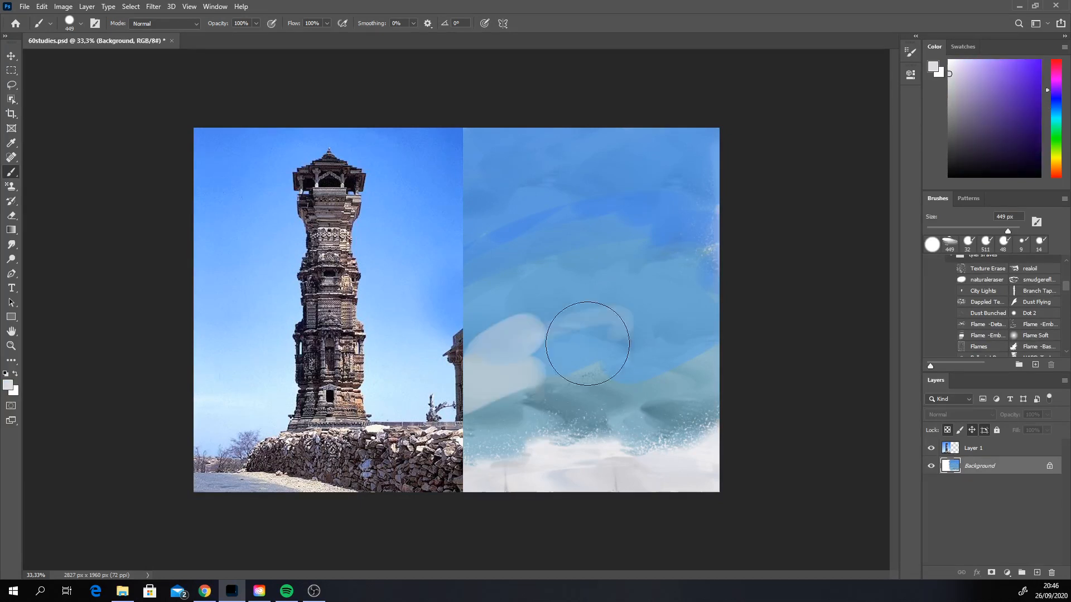
{"action": "key", "text": "ctrl+z"}
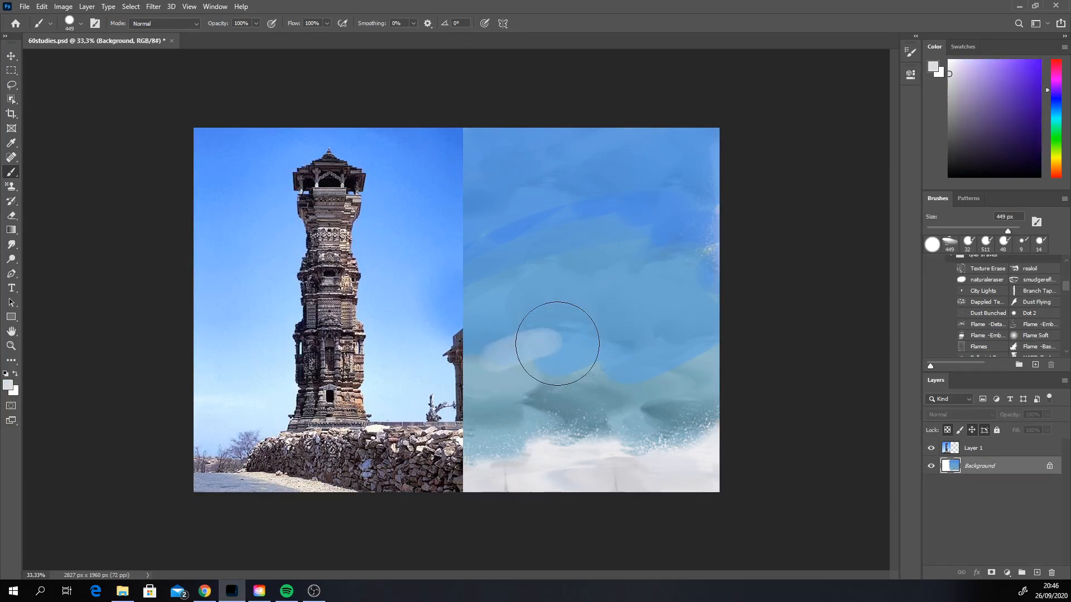
{"action": "left_click_drag", "start_coordinate": [557, 343], "coordinate": [592, 382]}
{"action": "left_click", "coordinate": [598, 350], "text": "alt"}
{"action": "mouse_move", "coordinate": [697, 351]}
{"action": "left_mouse_down"}
{"action": "mouse_move", "coordinate": [508, 334]}
{"action": "mouse_move", "coordinate": [634, 372]}
{"action": "mouse_move", "coordinate": [516, 393]}
{"action": "left_mouse_up"}
{"action": "left_click", "coordinate": [617, 428], "text": "alt"}
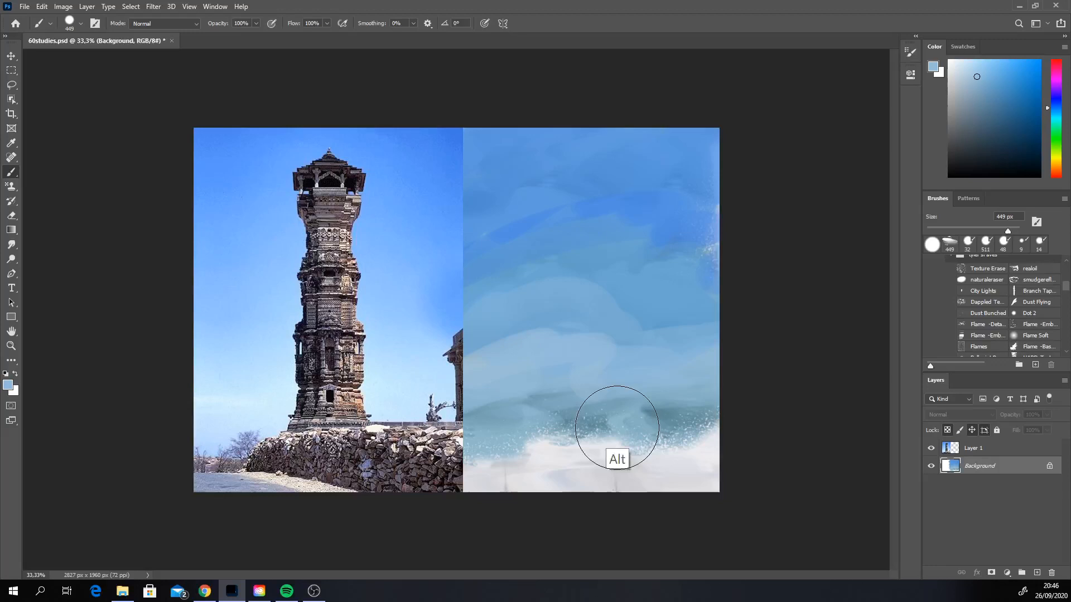
Step: Even out the pale ground strip with its sampled near-white and reduce the brush size to 55 px
{"action": "left_click", "coordinate": [463, 471], "text": "alt"}
{"action": "right_click", "coordinate": [635, 455]}
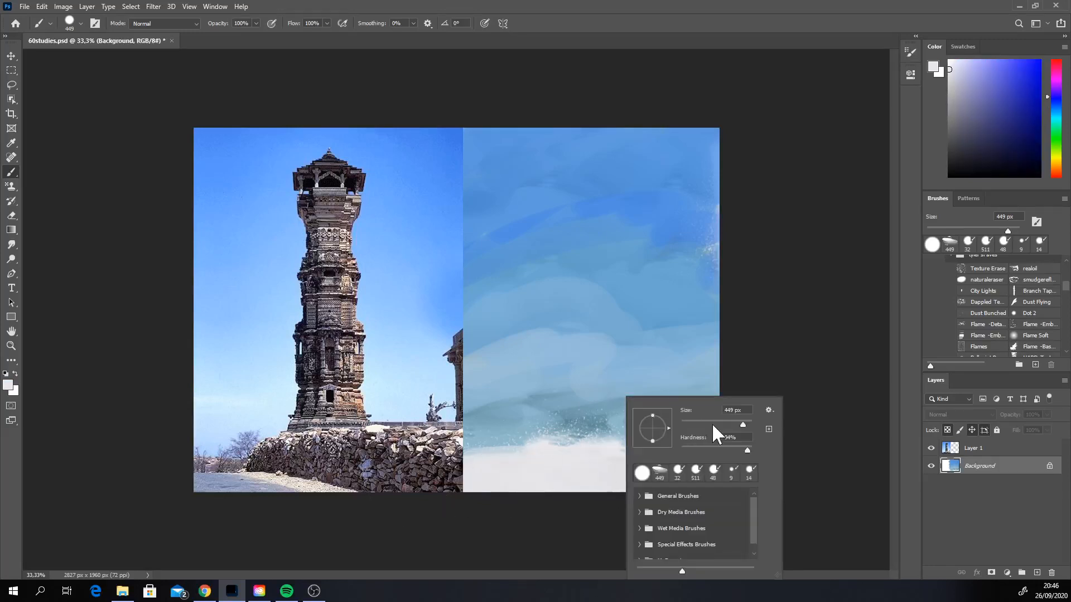
{"action": "left_click_drag", "start_coordinate": [711, 423], "coordinate": [699, 422]}
{"action": "left_click", "coordinate": [795, 324]}
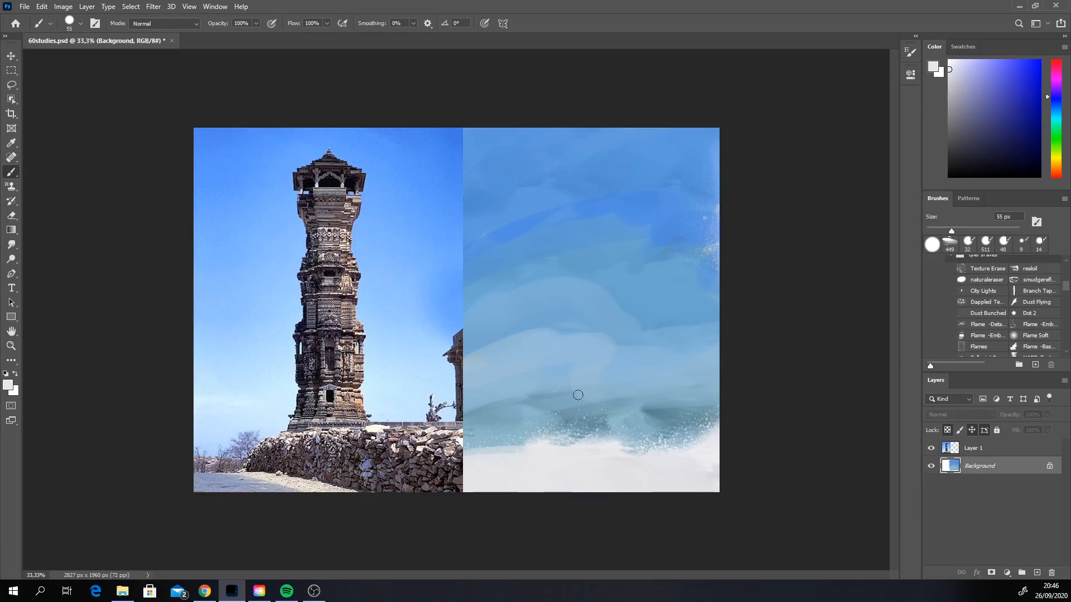
Step: Block in the shadow across the lower-left corner of the painted ground with a medium purplish grey
{"action": "left_click", "coordinate": [963, 120]}
{"action": "left_click_drag", "start_coordinate": [597, 495], "coordinate": [466, 462]}
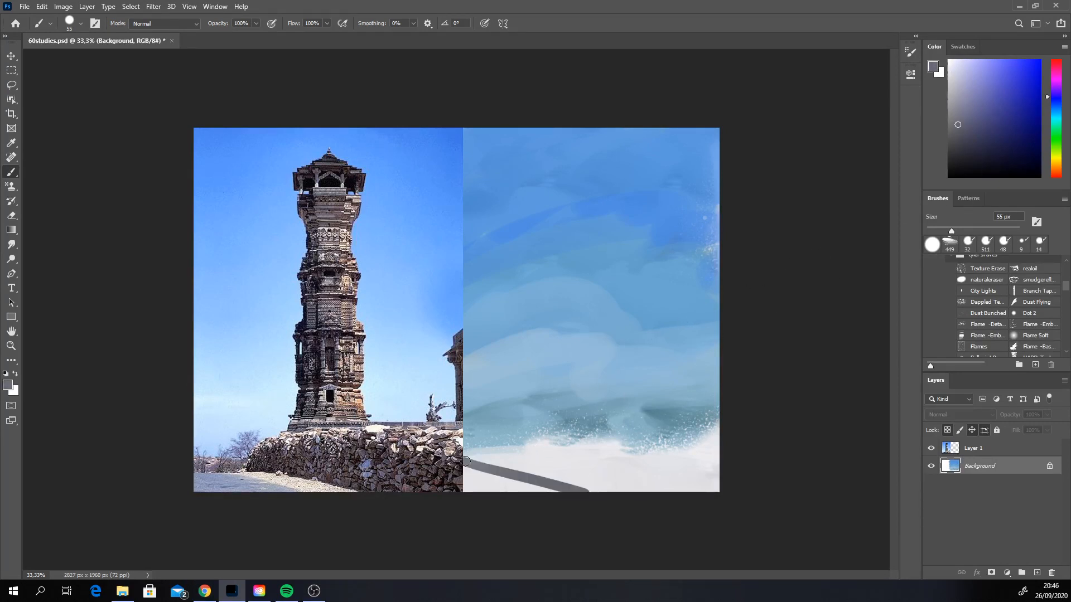
{"action": "left_click", "coordinate": [965, 111]}
{"action": "key", "text": "ctrl+z"}
{"action": "left_click_drag", "start_coordinate": [534, 449], "coordinate": [542, 459]}
{"action": "mouse_move", "coordinate": [463, 459]}
{"action": "left_mouse_down"}
{"action": "mouse_move", "coordinate": [603, 493]}
{"action": "mouse_move", "coordinate": [466, 479]}
{"action": "mouse_move", "coordinate": [514, 490]}
{"action": "left_mouse_up"}
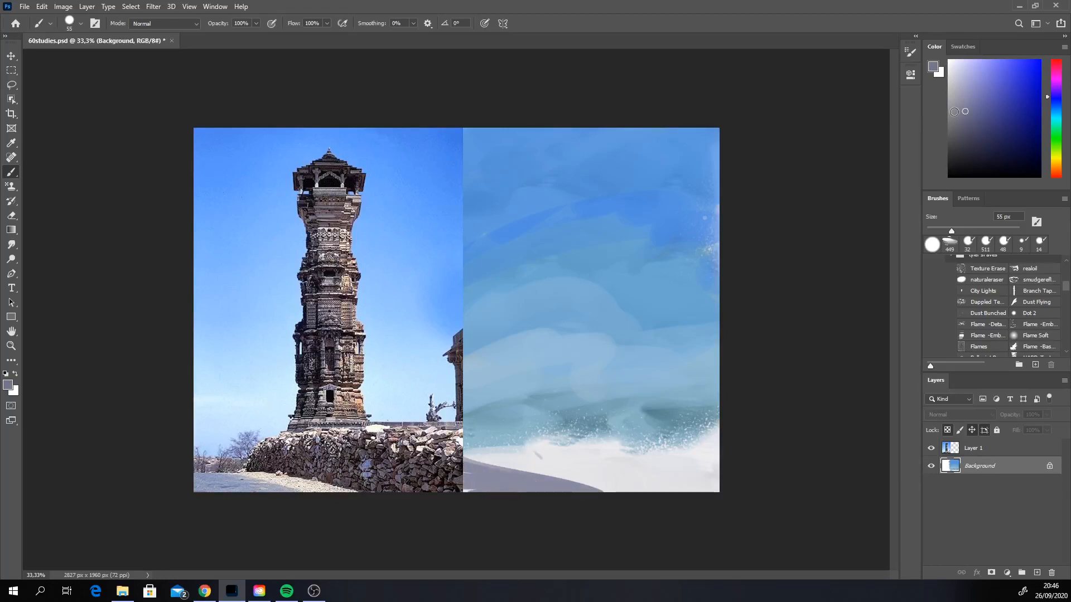
Step: Shift the colour to a bluer grey, extend the ground shadow and fill in the stone wall's mass along the horizon
{"action": "left_click", "coordinate": [971, 105]}
{"action": "left_click", "coordinate": [1053, 101]}
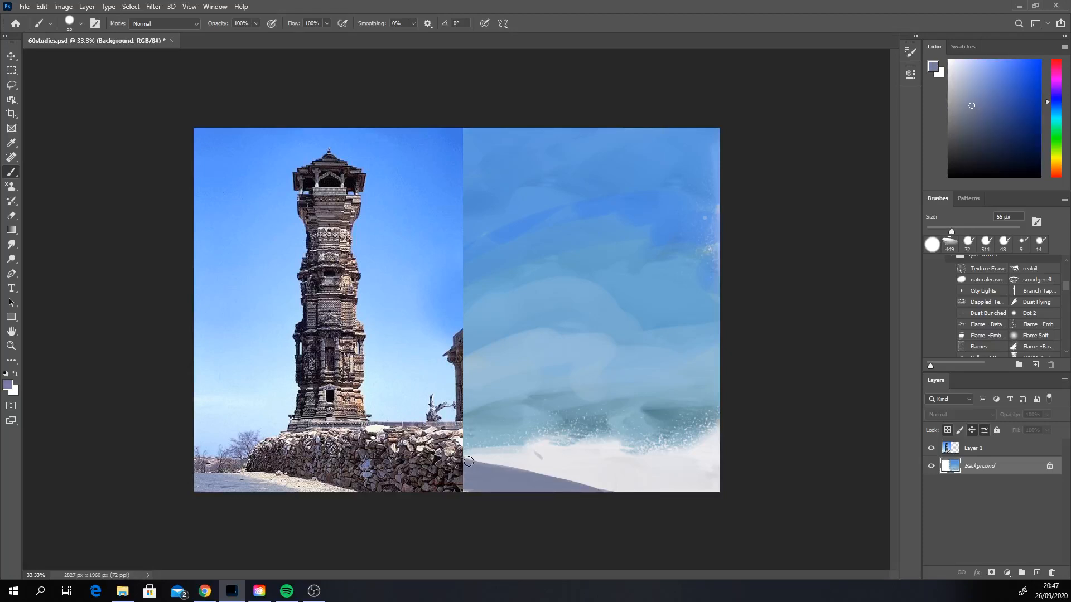
{"action": "mouse_move", "coordinate": [469, 461]}
{"action": "left_mouse_down"}
{"action": "mouse_move", "coordinate": [685, 469]}
{"action": "mouse_move", "coordinate": [535, 446]}
{"action": "mouse_move", "coordinate": [554, 418]}
{"action": "mouse_move", "coordinate": [717, 408]}
{"action": "mouse_move", "coordinate": [586, 416]}
{"action": "mouse_move", "coordinate": [716, 437]}
{"action": "mouse_move", "coordinate": [706, 455]}
{"action": "left_mouse_up"}
{"action": "left_click_drag", "start_coordinate": [554, 417], "coordinate": [701, 445]}
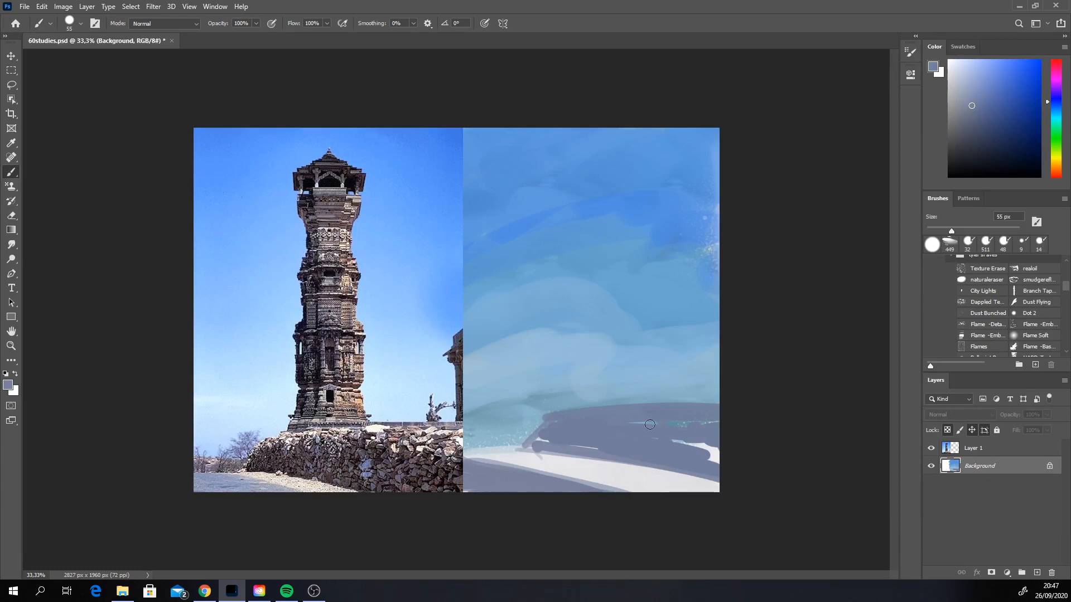
{"action": "left_click_drag", "start_coordinate": [649, 424], "coordinate": [707, 455]}
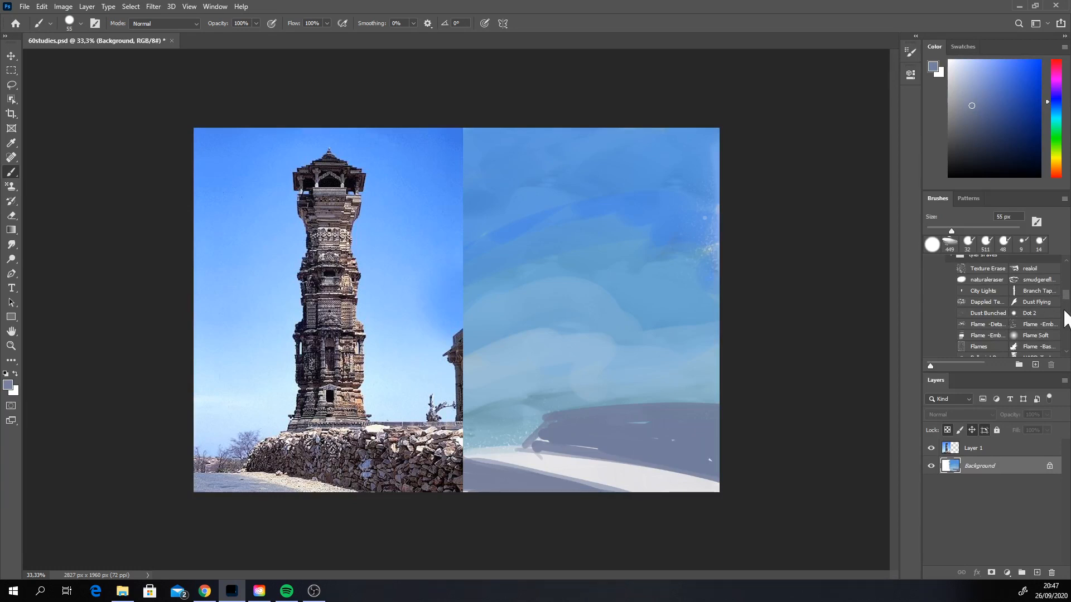
Step: Switch to the scribbles brush and shift the paint colour to a muted slate blue
{"action": "scroll", "coordinate": [1065, 315], "scroll_direction": "down", "scroll_amount": 3}
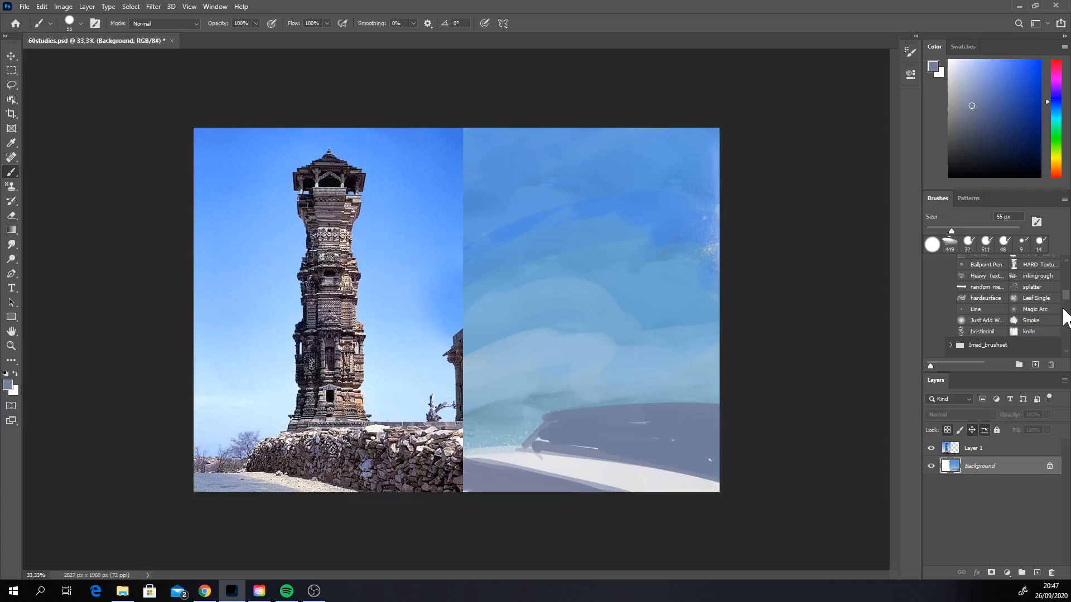
{"action": "scroll", "coordinate": [1063, 324], "scroll_direction": "down", "scroll_amount": 3}
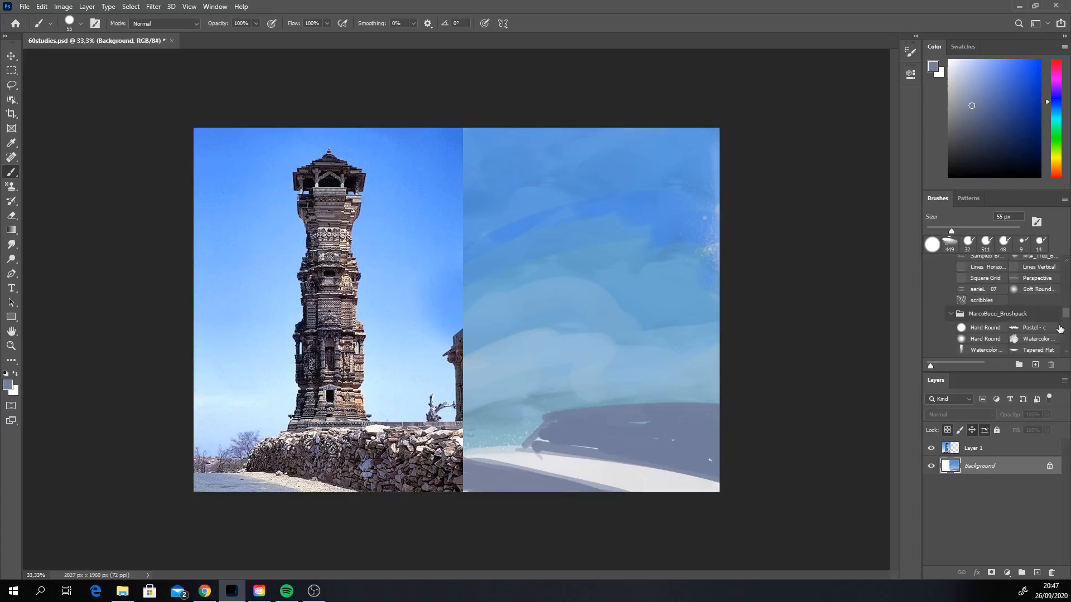
{"action": "left_click", "coordinate": [982, 300]}
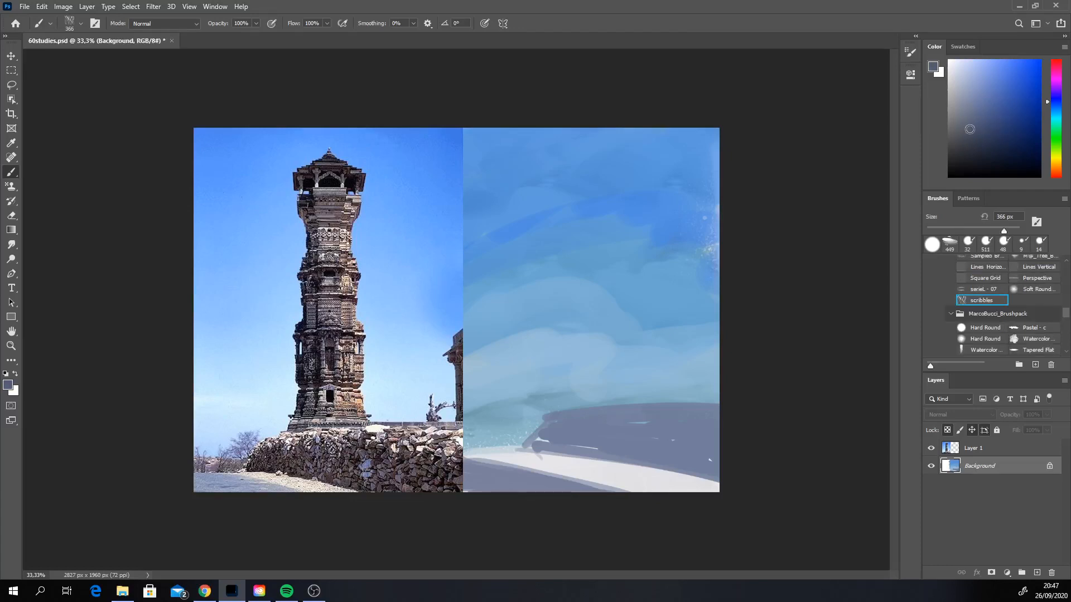
{"action": "left_click_drag", "start_coordinate": [970, 130], "coordinate": [964, 129]}
{"action": "left_click", "coordinate": [1054, 110]}
Step: Darken the colour to a deep slate and try large scribble strokes across the wall, undoing them
{"action": "mouse_move", "coordinate": [619, 434]}
{"action": "left_mouse_down"}
{"action": "mouse_move", "coordinate": [602, 439]}
{"action": "mouse_move", "coordinate": [694, 432]}
{"action": "left_mouse_up"}
{"action": "key", "text": "ctrl+z"}
{"action": "left_click", "coordinate": [968, 147]}
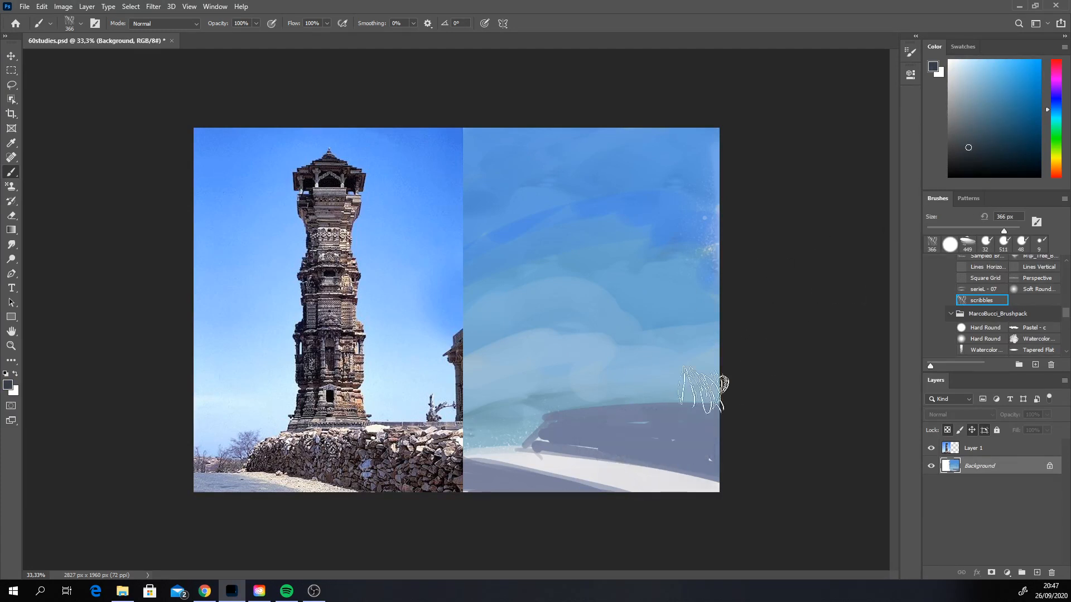
{"action": "left_click_drag", "start_coordinate": [604, 436], "coordinate": [712, 449]}
{"action": "key", "text": "ctrl+z"}
Step: Reduce the scribbles brush to 120 px and texture the whole wall with dark and mid blue-grey strokes
{"action": "right_click", "coordinate": [638, 415]}
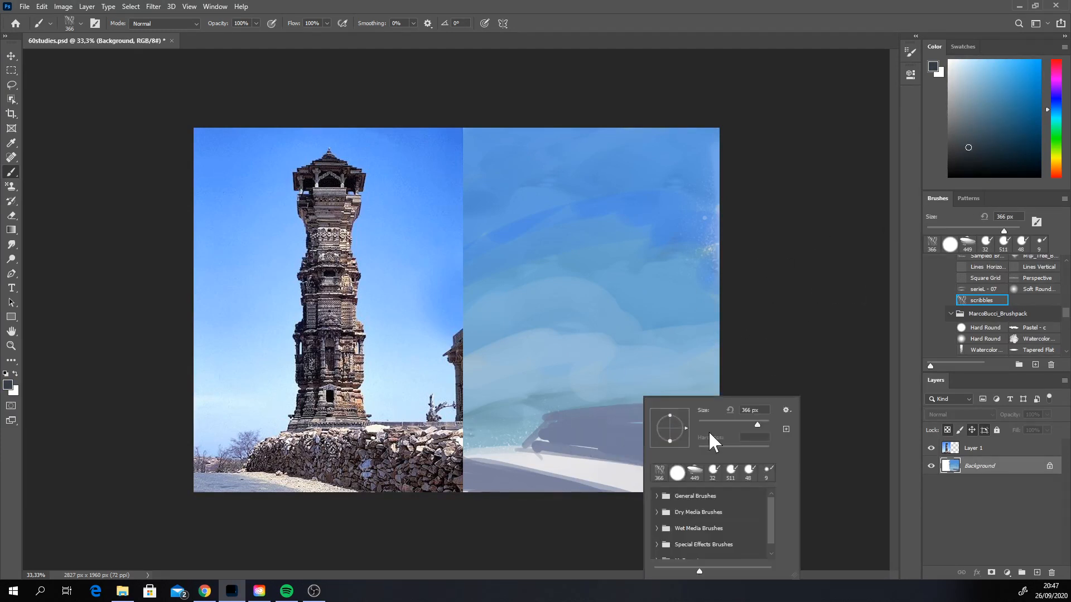
{"action": "left_click", "coordinate": [732, 421]}
{"action": "mouse_move", "coordinate": [576, 430]}
{"action": "left_mouse_down"}
{"action": "mouse_move", "coordinate": [705, 436]}
{"action": "mouse_move", "coordinate": [547, 427]}
{"action": "mouse_move", "coordinate": [663, 415]}
{"action": "mouse_move", "coordinate": [594, 414]}
{"action": "mouse_move", "coordinate": [704, 453]}
{"action": "left_mouse_up"}
{"action": "left_click", "coordinate": [680, 412], "text": "alt"}
{"action": "mouse_move", "coordinate": [669, 413]}
{"action": "left_mouse_down"}
{"action": "mouse_move", "coordinate": [557, 427]}
{"action": "mouse_move", "coordinate": [669, 445]}
{"action": "mouse_move", "coordinate": [566, 430]}
{"action": "mouse_move", "coordinate": [581, 451]}
{"action": "mouse_move", "coordinate": [718, 467]}
{"action": "mouse_move", "coordinate": [662, 456]}
{"action": "mouse_move", "coordinate": [653, 411]}
{"action": "mouse_move", "coordinate": [745, 486]}
{"action": "mouse_move", "coordinate": [717, 465]}
{"action": "left_mouse_up"}
{"action": "left_click", "coordinate": [652, 439], "text": "alt"}
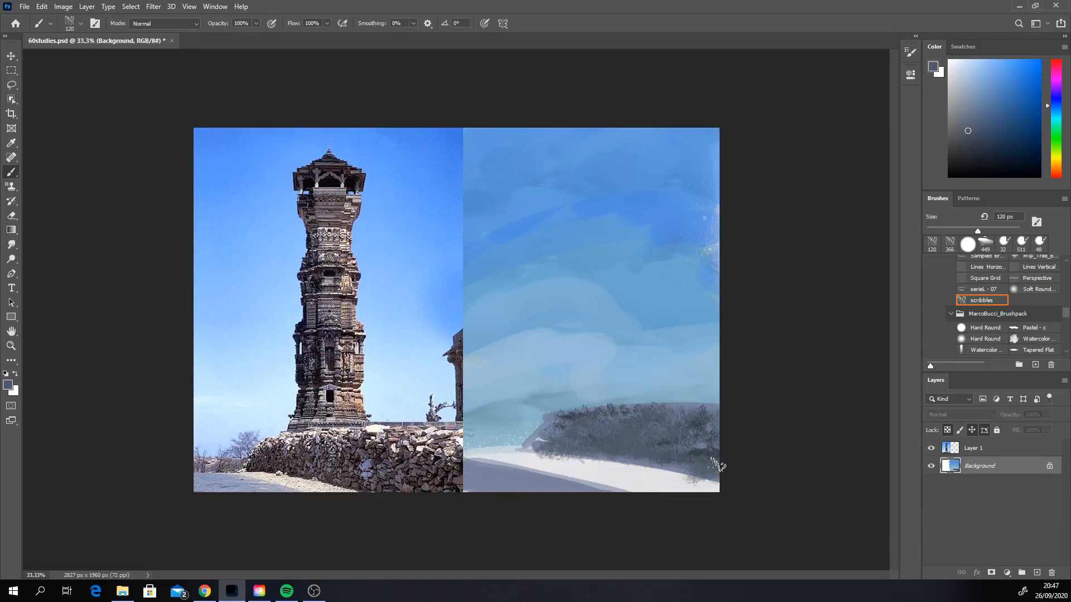
Step: Layer dark reddish-brown stick texture across the wall using the Sticks brush at 306 px
{"action": "left_click", "coordinate": [1065, 341]}
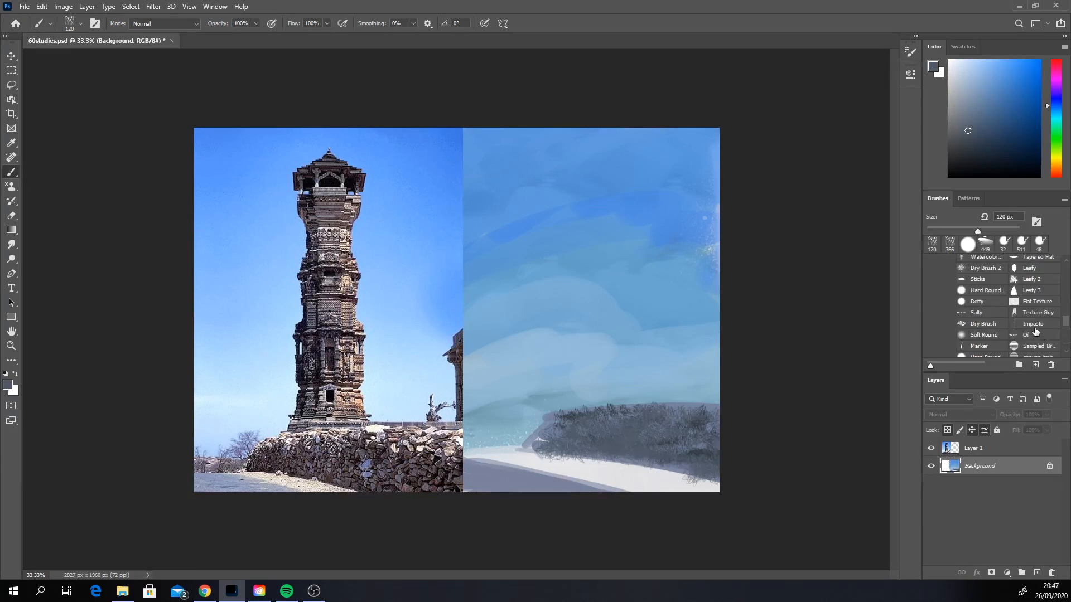
{"action": "left_click", "coordinate": [973, 279]}
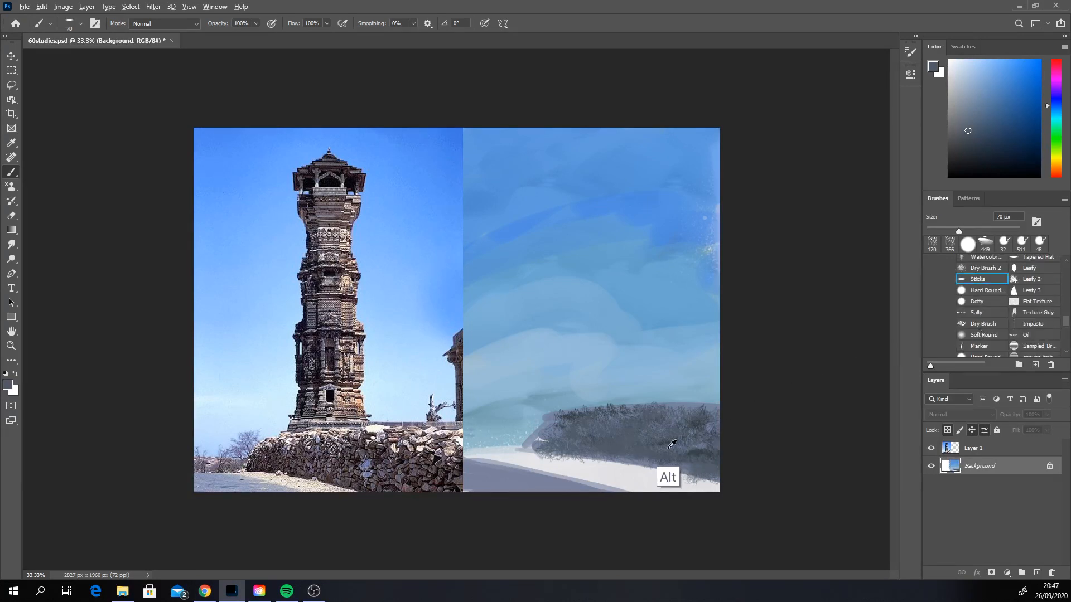
{"action": "left_click", "coordinate": [675, 452], "text": "alt"}
{"action": "left_click", "coordinate": [1052, 167]}
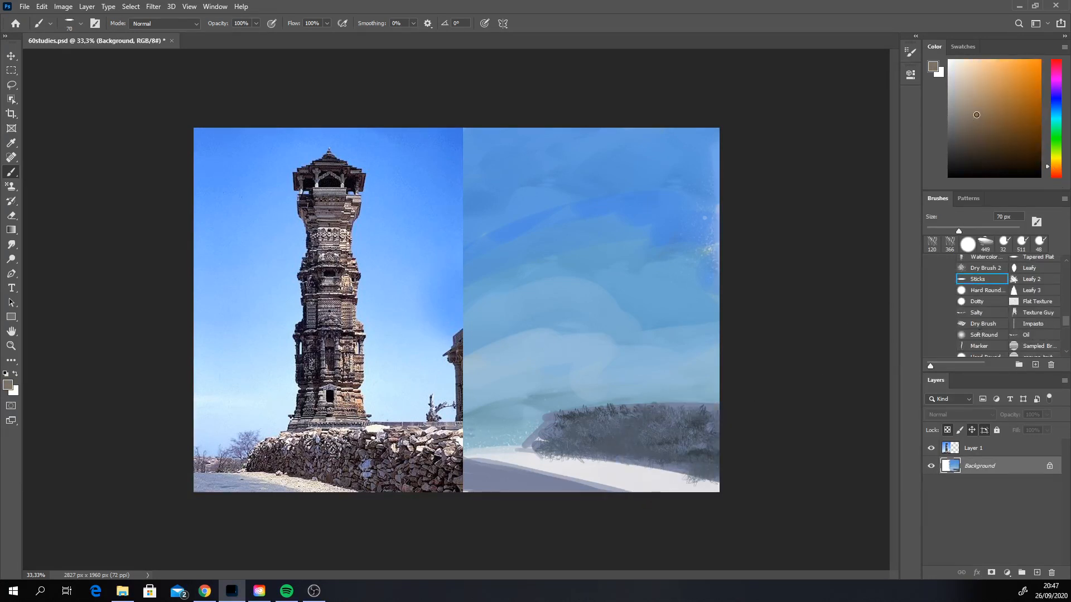
{"action": "left_click_drag", "start_coordinate": [701, 427], "coordinate": [554, 434]}
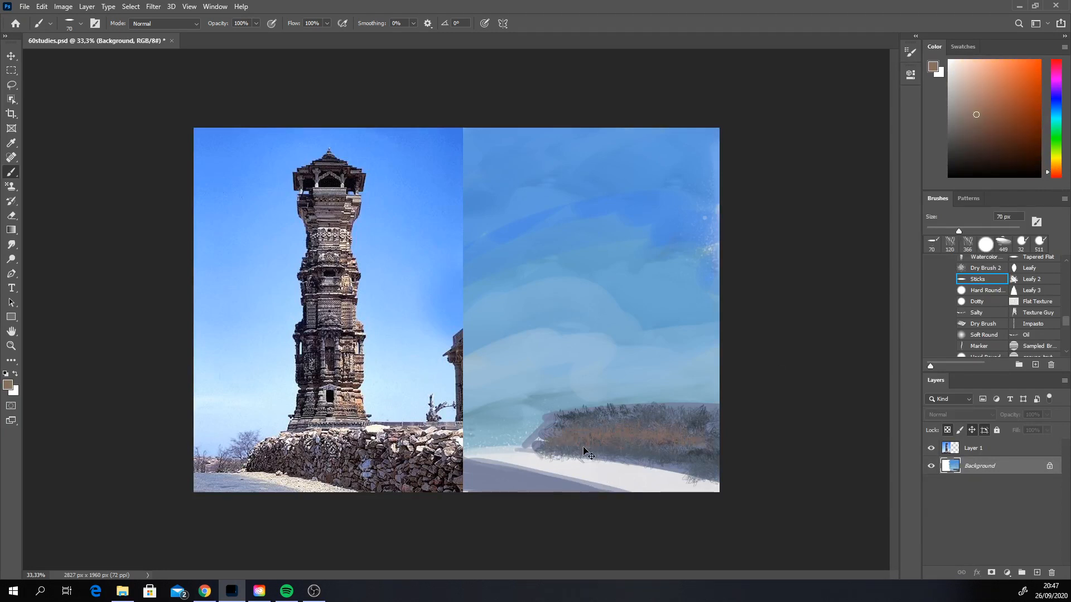
{"action": "right_click", "coordinate": [692, 421]}
{"action": "left_click", "coordinate": [989, 139]}
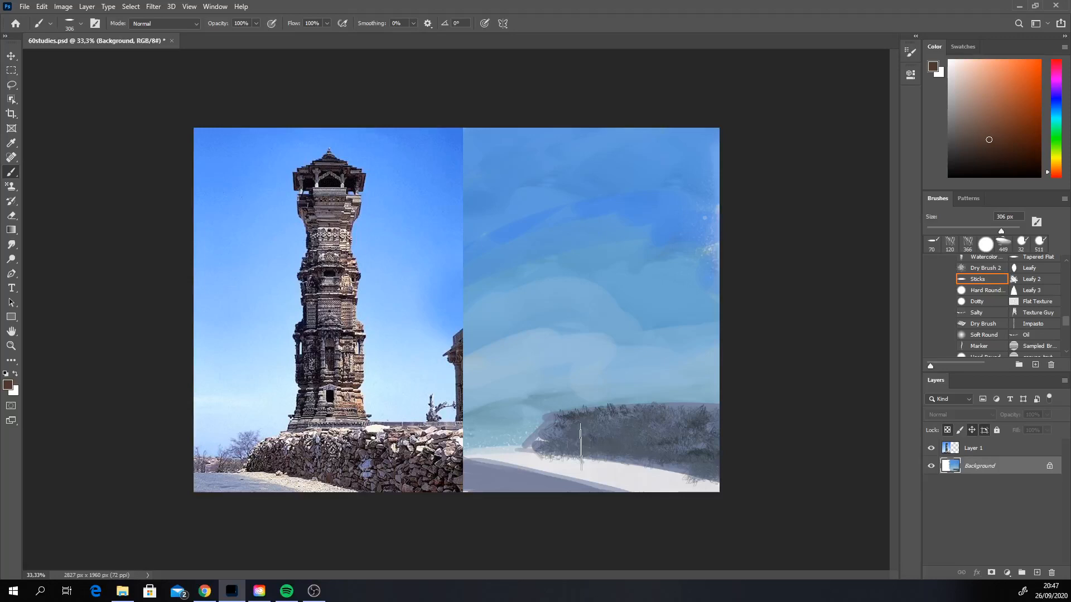
{"action": "mouse_move", "coordinate": [580, 447]}
{"action": "left_mouse_down"}
{"action": "mouse_move", "coordinate": [686, 441]}
{"action": "mouse_move", "coordinate": [643, 443]}
{"action": "left_mouse_up"}
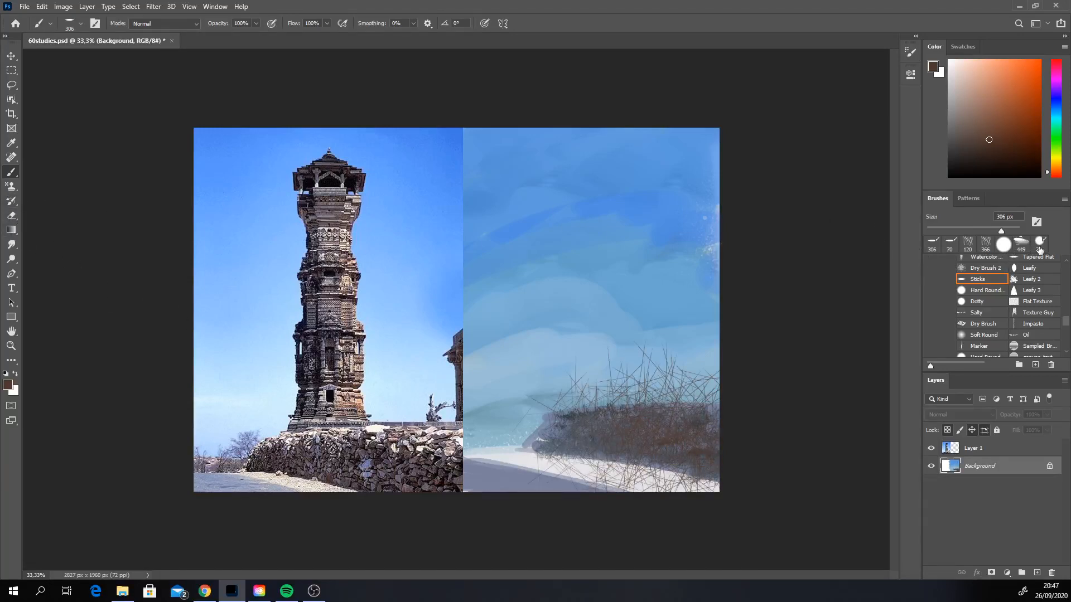
Step: Cover the sticks above the wall with sampled pale sky blue using a hard brush at 166 px, restoring a clean top edge
{"action": "left_click", "coordinate": [1039, 247]}
{"action": "left_click", "coordinate": [988, 230]}
{"action": "left_click", "coordinate": [623, 369], "text": "alt"}
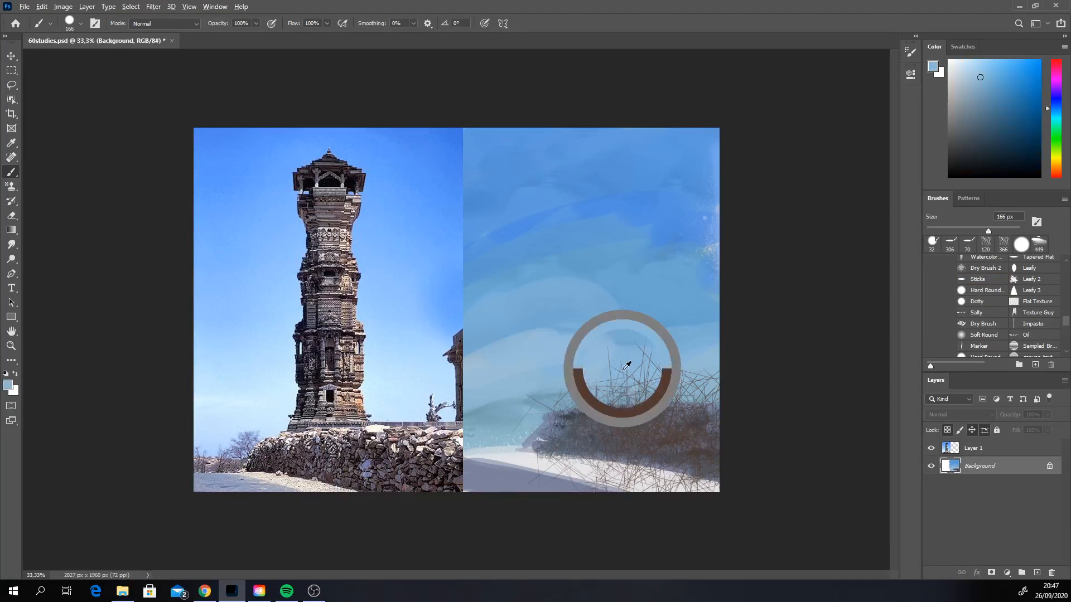
{"action": "left_click_drag", "start_coordinate": [551, 402], "coordinate": [717, 397]}
{"action": "mouse_move", "coordinate": [524, 407]}
{"action": "left_mouse_down"}
{"action": "mouse_move", "coordinate": [709, 388]}
{"action": "mouse_move", "coordinate": [632, 386]}
{"action": "mouse_move", "coordinate": [611, 350]}
{"action": "left_mouse_up"}
Step: Sample the near-white ground and paint over the sticks below the wall to redefine its base
{"action": "left_click", "coordinate": [529, 460], "text": "alt"}
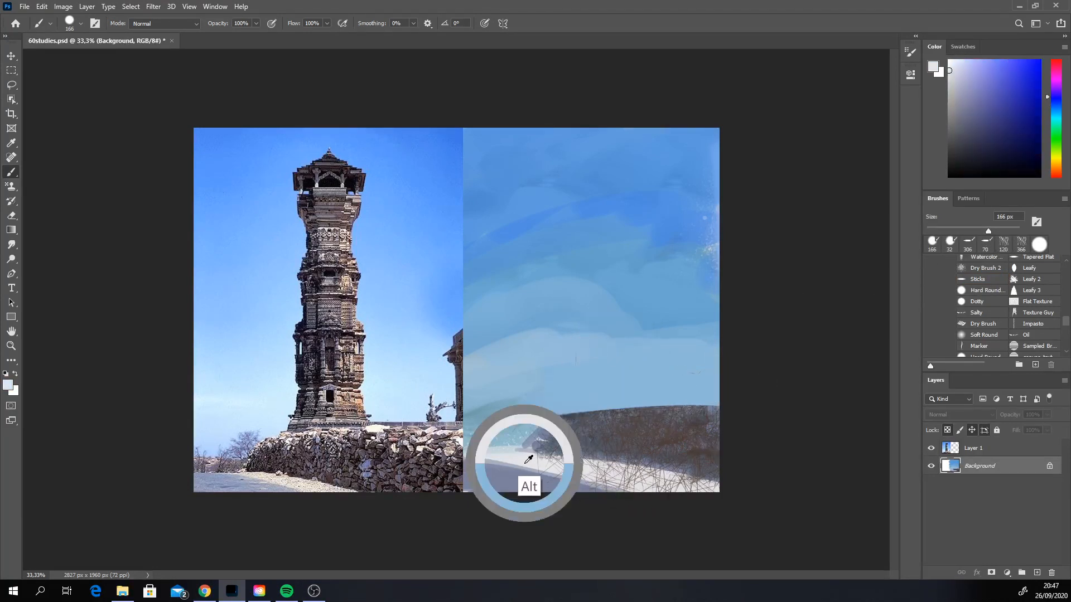
{"action": "left_click_drag", "start_coordinate": [502, 454], "coordinate": [711, 488]}
{"action": "key", "text": "ctrl+z"}
{"action": "left_click_drag", "start_coordinate": [481, 451], "coordinate": [777, 495]}
Step: Reduce the brush to 45 px and repaint the low sky beside the wall's end with light lilac-grey and blue tones
{"action": "right_click", "coordinate": [588, 326]}
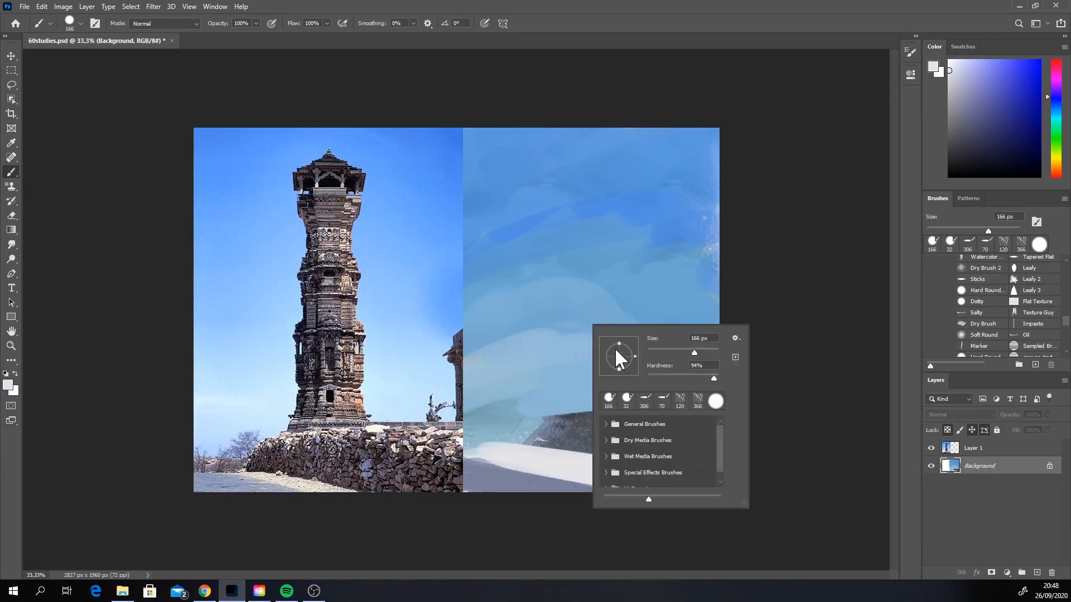
{"action": "left_click", "coordinate": [665, 353]}
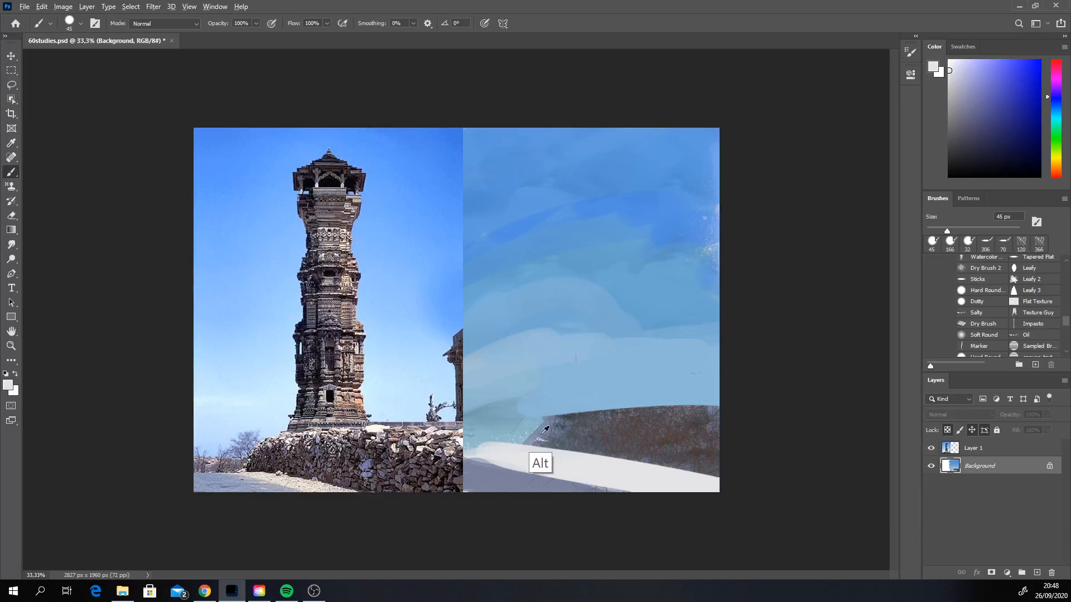
{"action": "left_click", "coordinate": [483, 466], "text": "alt"}
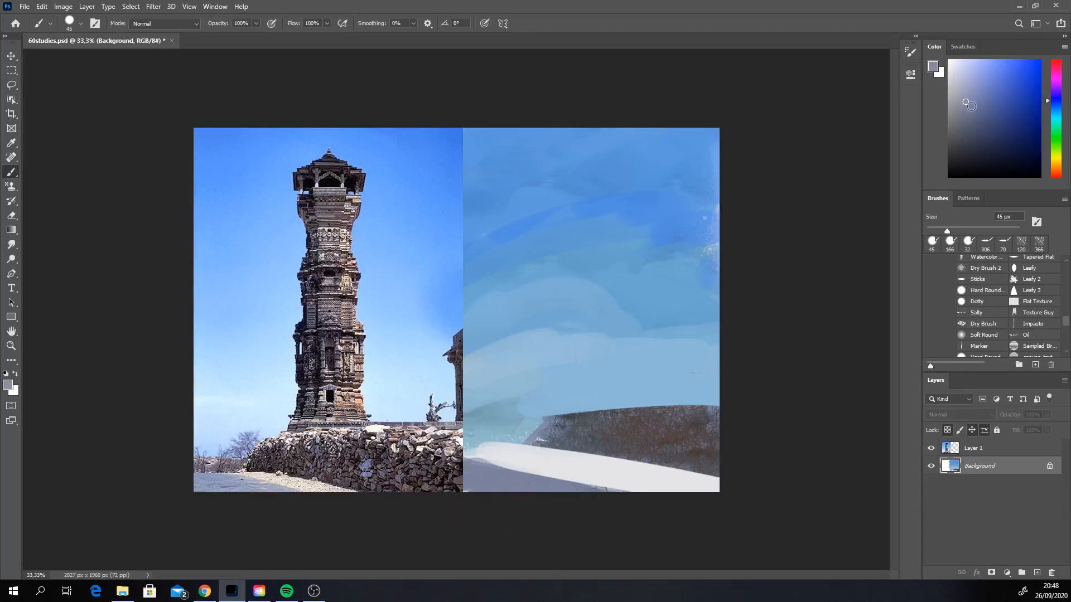
{"action": "left_click_drag", "start_coordinate": [973, 102], "coordinate": [973, 88]}
{"action": "left_click", "coordinate": [1056, 98]}
{"action": "left_click", "coordinate": [964, 87]}
{"action": "left_click", "coordinate": [555, 393], "text": "alt"}
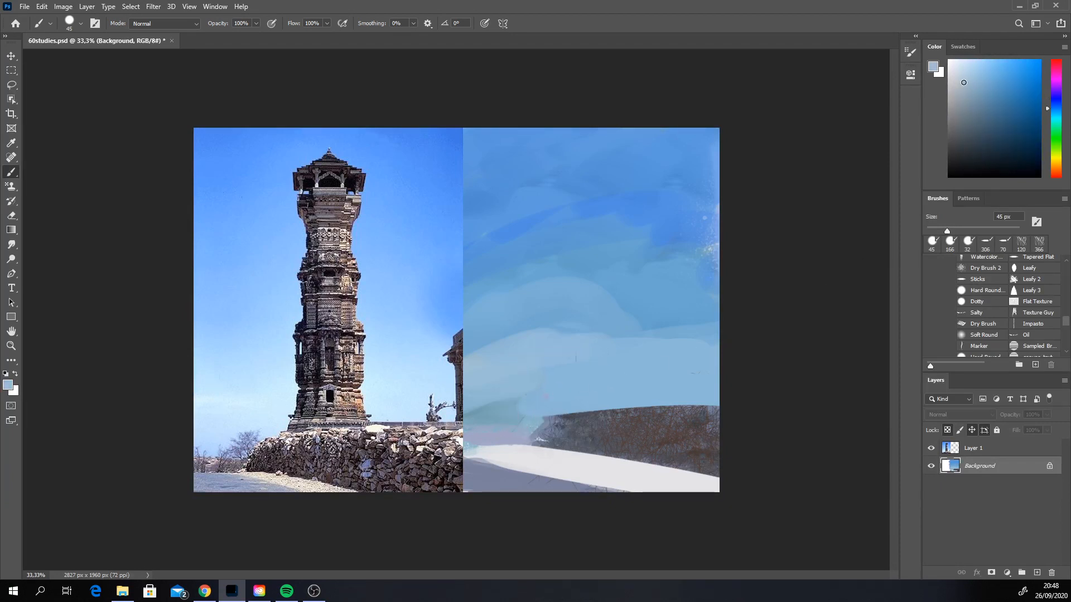
Step: Paint a broad, very pale blue band across the sky above the wall with the brush at 108 px
{"action": "left_click", "coordinate": [1057, 114]}
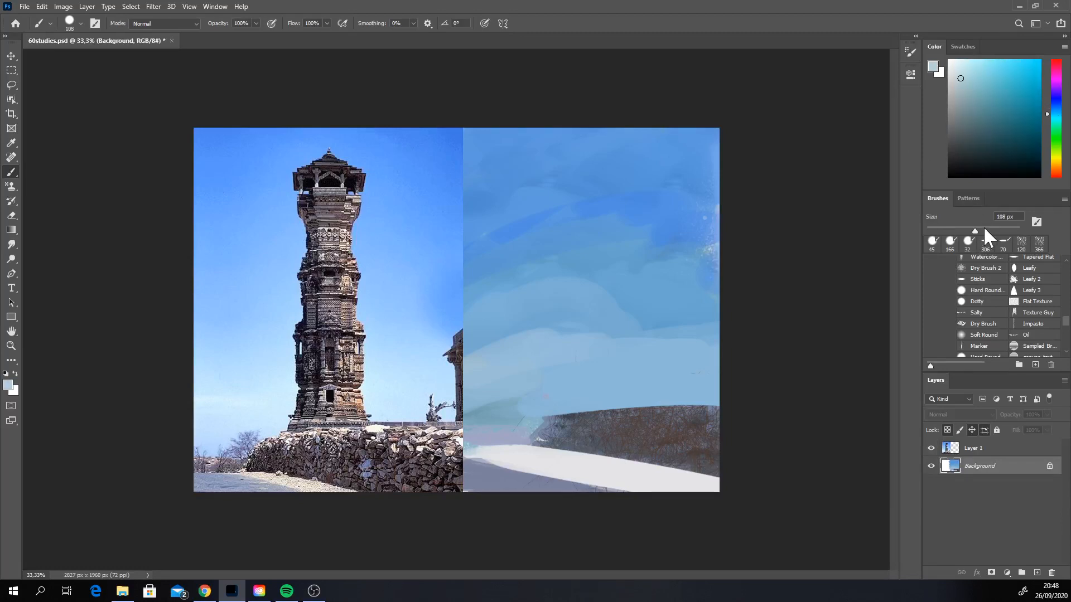
{"action": "mouse_move", "coordinate": [474, 421]}
{"action": "left_mouse_down"}
{"action": "mouse_move", "coordinate": [527, 411]}
{"action": "mouse_move", "coordinate": [481, 406]}
{"action": "left_mouse_up"}
{"action": "left_click", "coordinate": [1058, 107]}
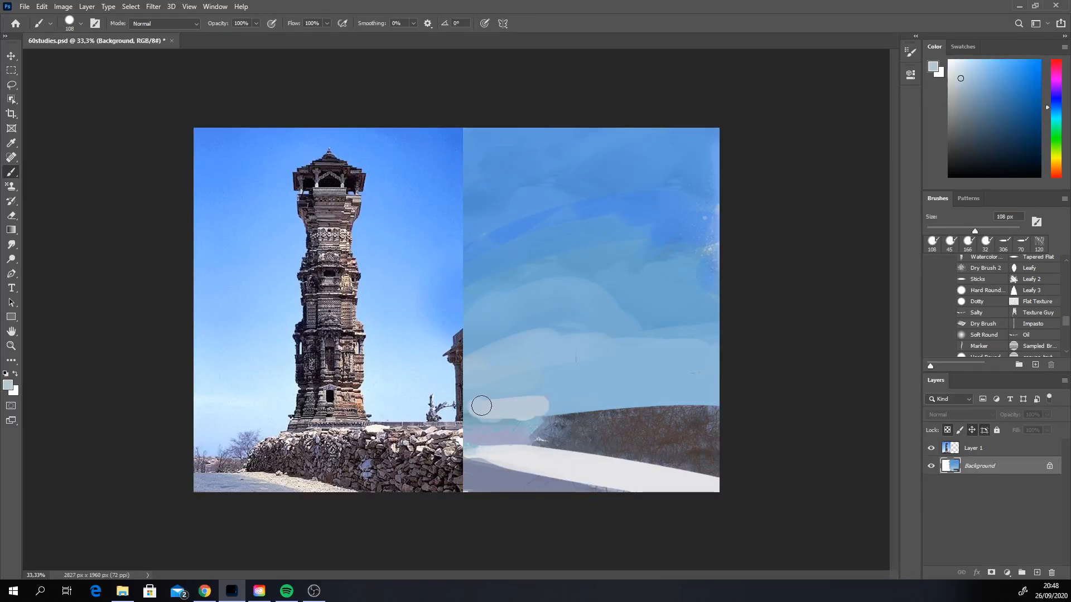
{"action": "key", "text": "ctrl+z"}
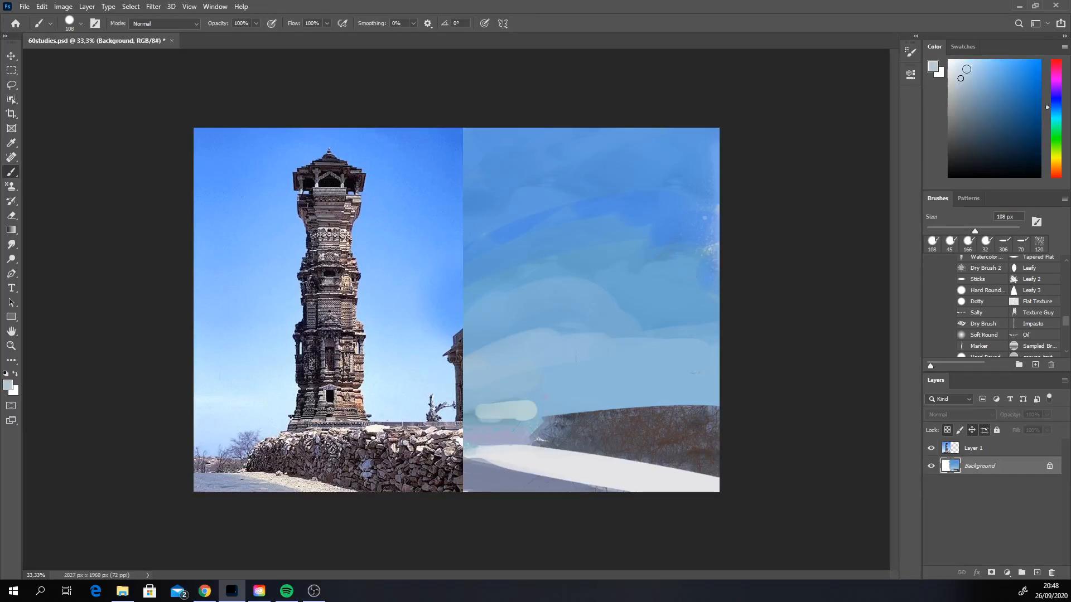
{"action": "left_click", "coordinate": [966, 69]}
{"action": "mouse_move", "coordinate": [477, 413]}
{"action": "left_mouse_down"}
{"action": "mouse_move", "coordinate": [512, 415]}
{"action": "mouse_move", "coordinate": [478, 388]}
{"action": "mouse_move", "coordinate": [475, 359]}
{"action": "mouse_move", "coordinate": [661, 355]}
{"action": "mouse_move", "coordinate": [718, 365]}
{"action": "left_mouse_up"}
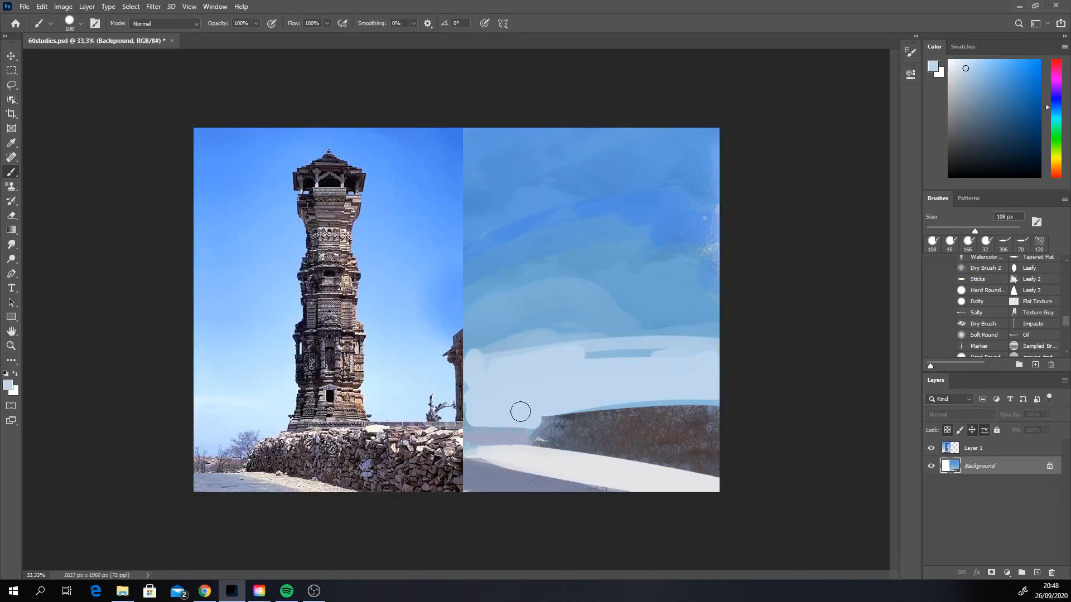
Step: Smudge the upper edge of the pale band and the sky's outer edge at 113 px to blend them
{"action": "left_click", "coordinate": [13, 244]}
{"action": "left_click", "coordinate": [15, 245]}
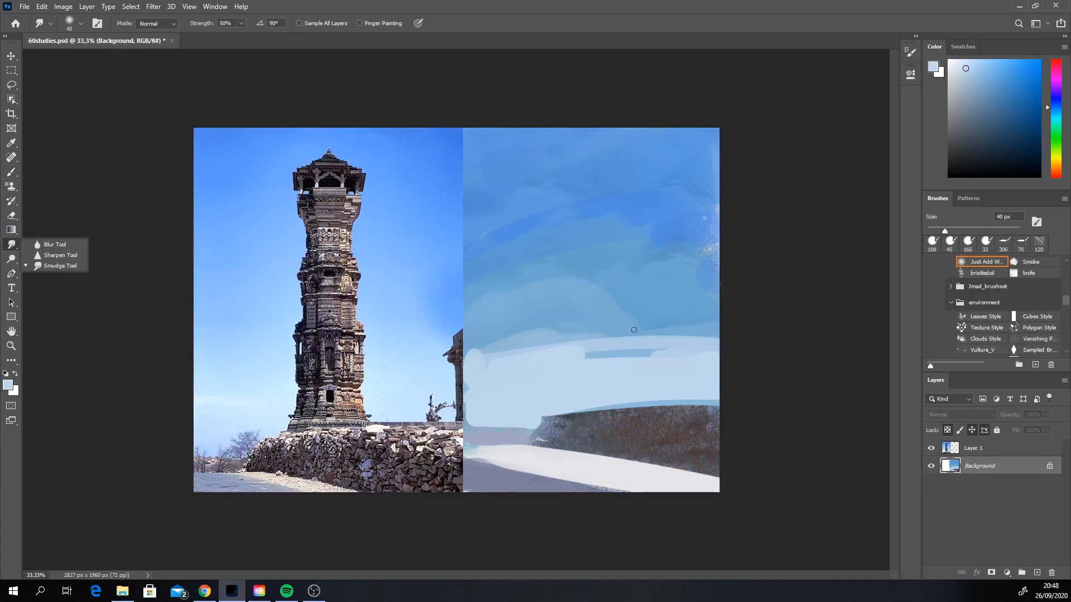
{"action": "left_click", "coordinate": [976, 229]}
{"action": "mouse_move", "coordinate": [479, 359]}
{"action": "left_mouse_down"}
{"action": "mouse_move", "coordinate": [686, 343]}
{"action": "mouse_move", "coordinate": [646, 341]}
{"action": "left_mouse_up"}
{"action": "left_click_drag", "start_coordinate": [713, 249], "coordinate": [710, 239]}
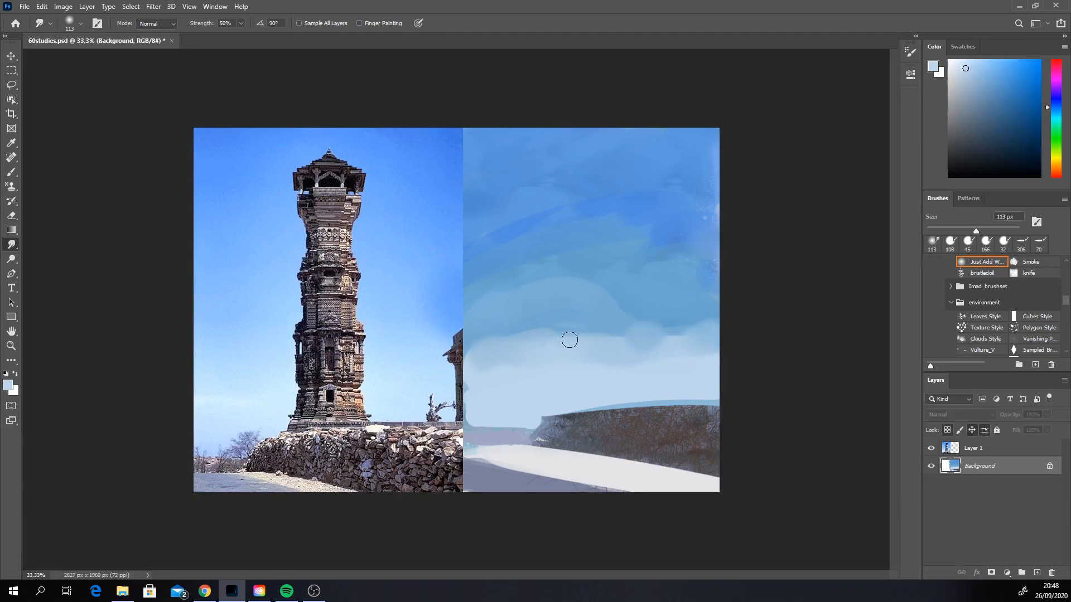
{"action": "mouse_move", "coordinate": [473, 367]}
{"action": "left_mouse_down"}
{"action": "mouse_move", "coordinate": [539, 329]}
{"action": "mouse_move", "coordinate": [560, 344]}
{"action": "left_mouse_up"}
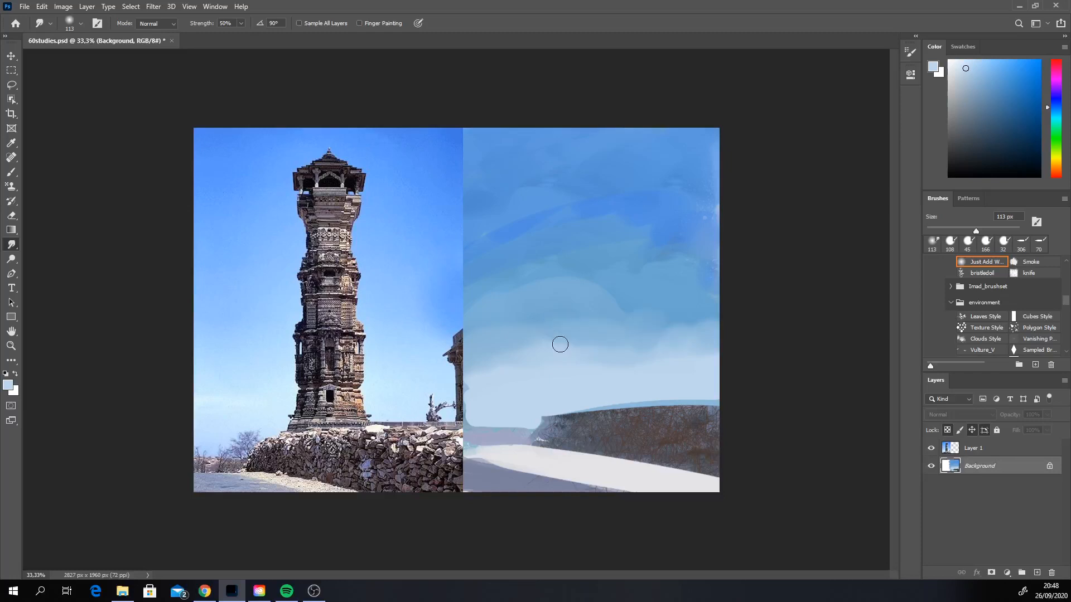
Step: Switch to the Soft Round brush at 400 px and spread pale blue haze upward from the horizon
{"action": "key", "text": "b"}
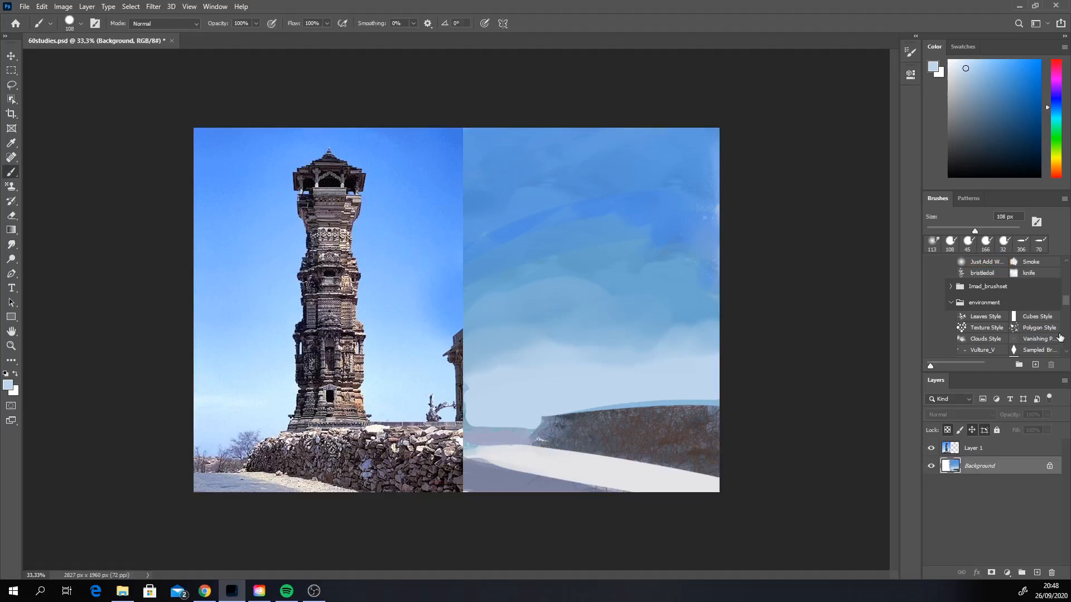
{"action": "scroll", "coordinate": [1064, 346], "scroll_direction": "down", "scroll_amount": 3}
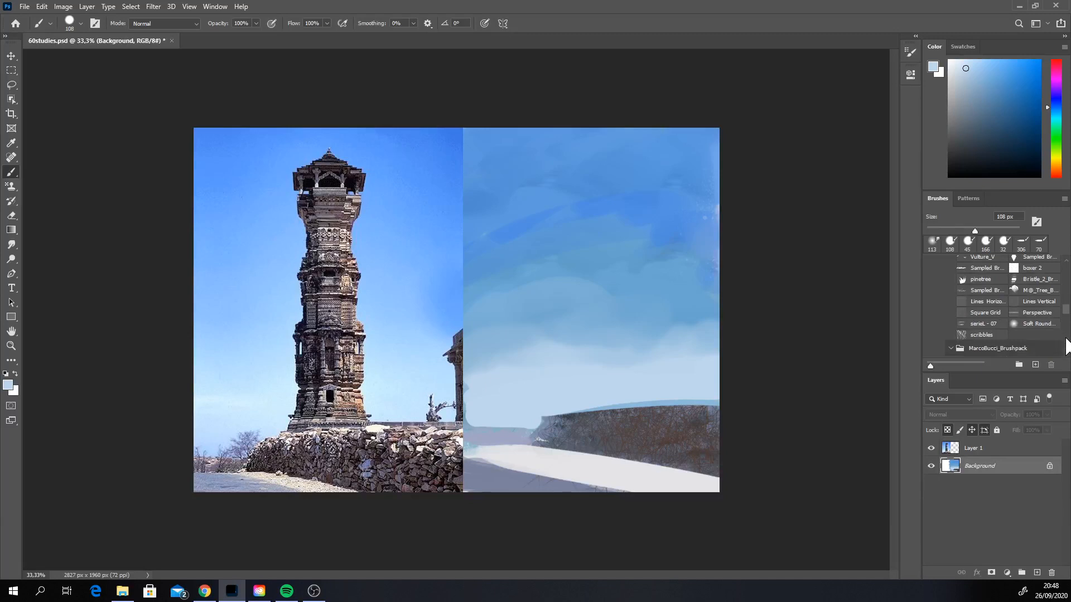
{"action": "scroll", "coordinate": [1062, 343], "scroll_direction": "down", "scroll_amount": 3}
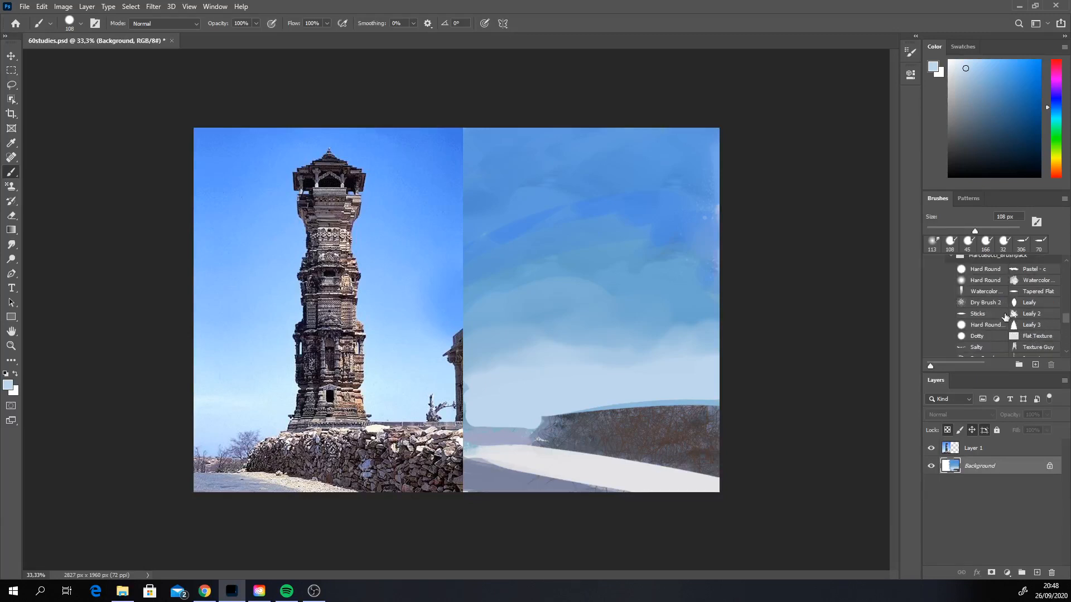
{"action": "scroll", "coordinate": [1063, 335], "scroll_direction": "down", "scroll_amount": 3}
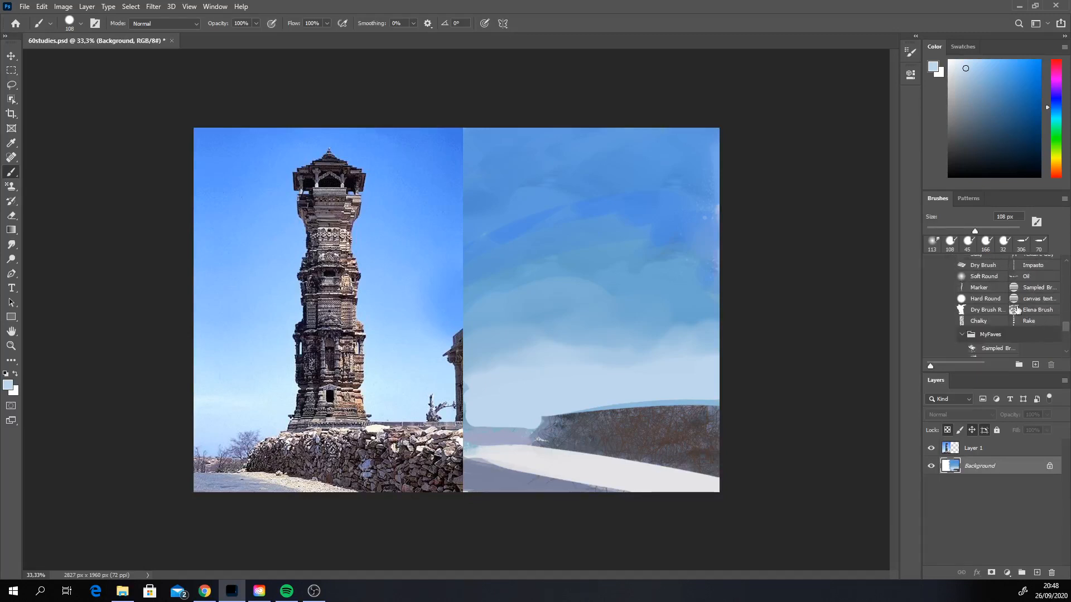
{"action": "left_click", "coordinate": [983, 276]}
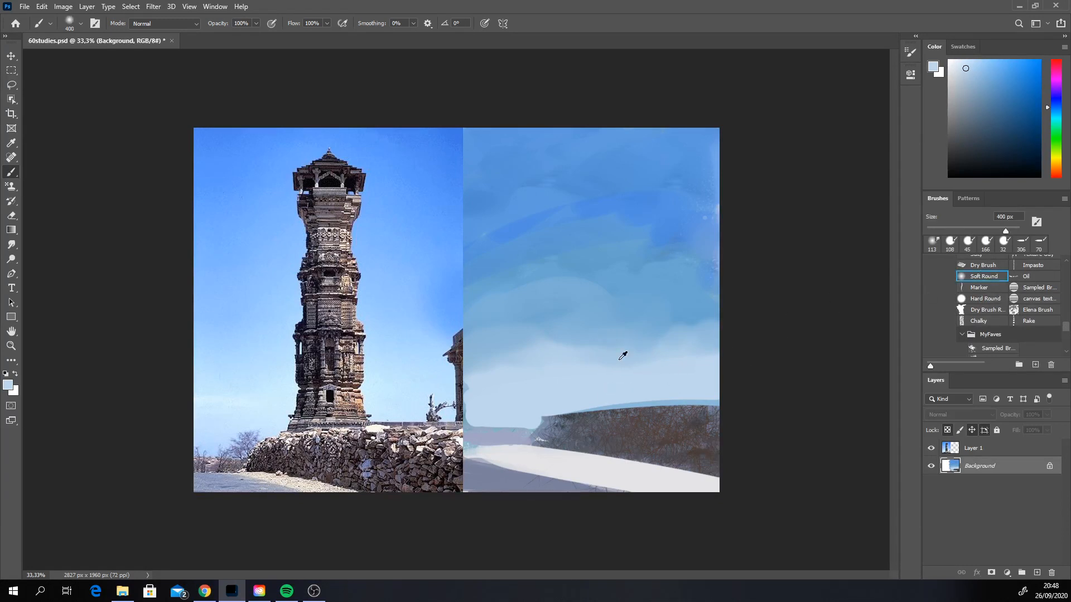
{"action": "mouse_move", "coordinate": [720, 343]}
{"action": "left_mouse_down"}
{"action": "mouse_move", "coordinate": [480, 349]}
{"action": "mouse_move", "coordinate": [775, 327]}
{"action": "mouse_move", "coordinate": [578, 337]}
{"action": "left_mouse_up"}
{"action": "key", "text": "ctrl+z"}
Step: Sample the sky's stronger and mid blues and brush them softly over its upper and middle areas for a smoother gradient
{"action": "left_click", "coordinate": [650, 204], "text": "alt"}
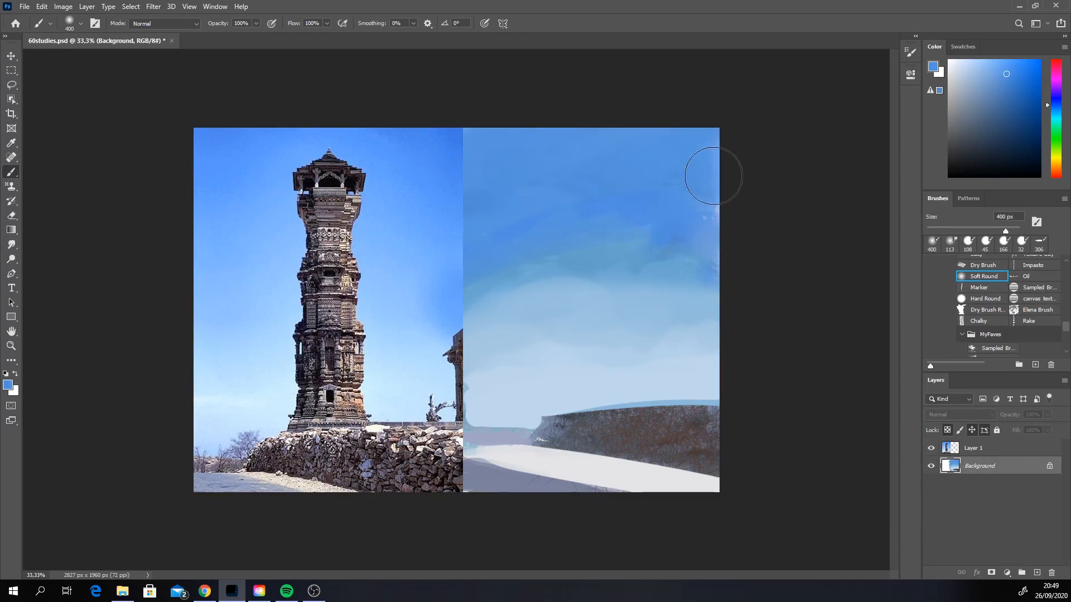
{"action": "mouse_move", "coordinate": [496, 286]}
{"action": "left_mouse_down"}
{"action": "mouse_move", "coordinate": [585, 306]}
{"action": "mouse_move", "coordinate": [713, 313]}
{"action": "left_mouse_up"}
{"action": "left_click_drag", "start_coordinate": [474, 315], "coordinate": [633, 322]}
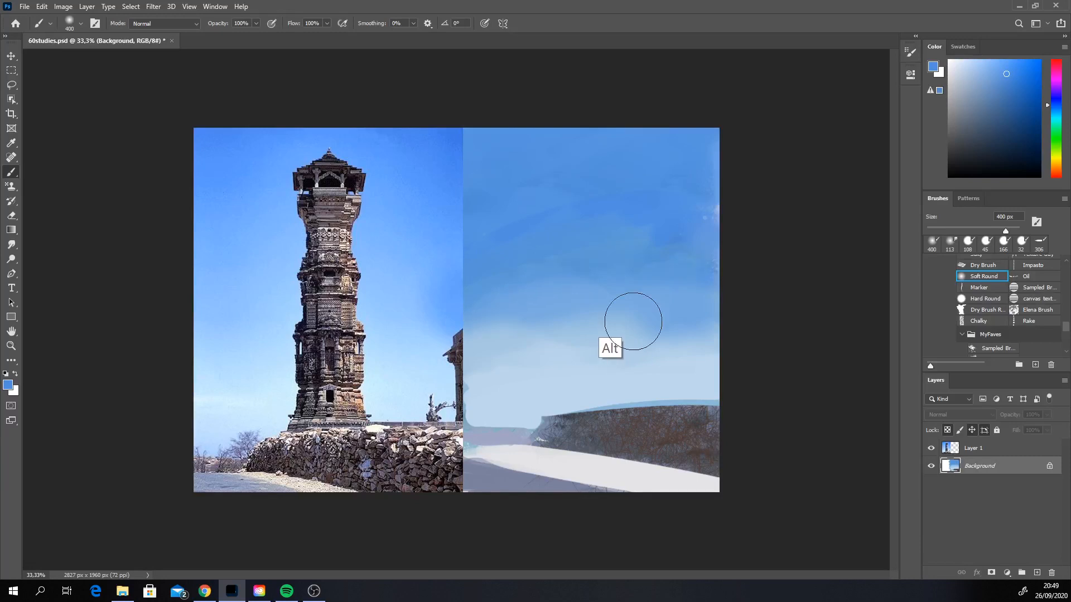
{"action": "left_click", "coordinate": [657, 311], "text": "alt"}
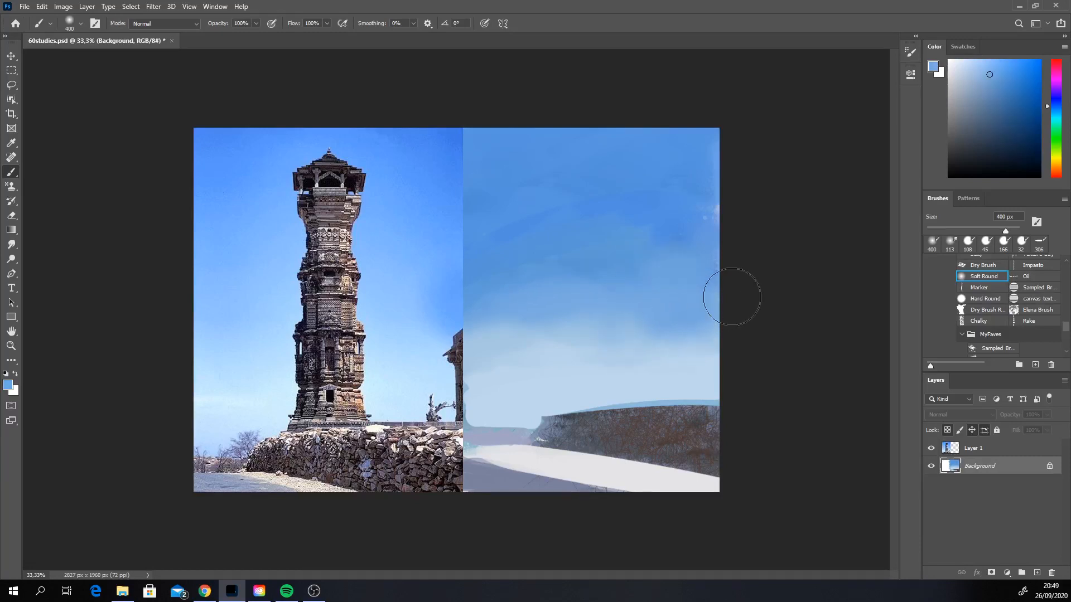
{"action": "left_click_drag", "start_coordinate": [518, 274], "coordinate": [602, 274]}
{"action": "left_click_drag", "start_coordinate": [669, 224], "coordinate": [525, 226]}
Step: Sample the pale horizon blue and soften the transition between the light lower sky and the blue above
{"action": "left_click", "coordinate": [692, 380], "text": "alt"}
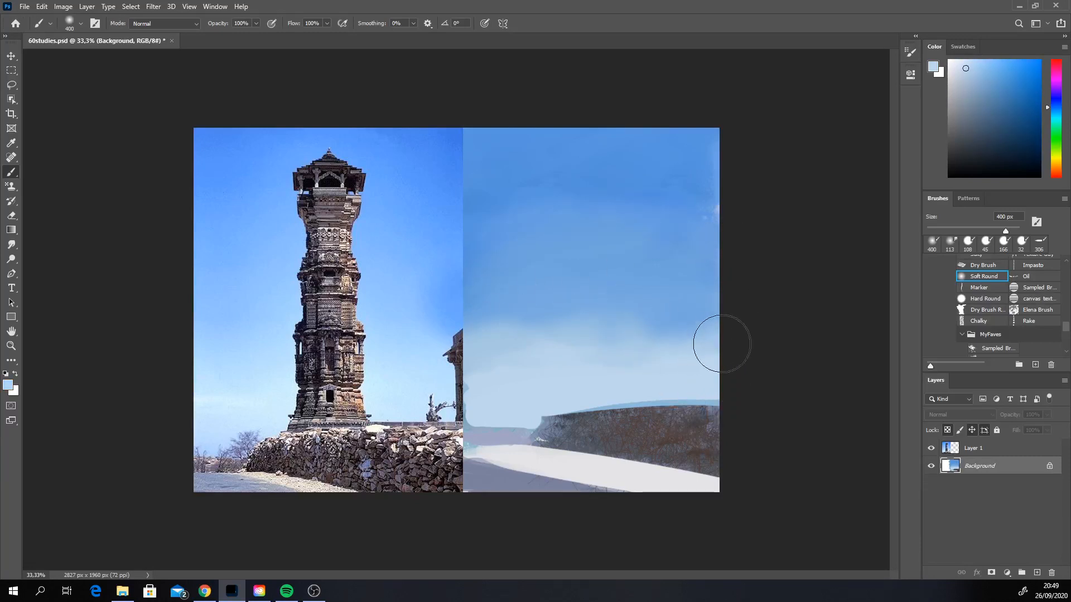
{"action": "mouse_move", "coordinate": [722, 343]}
{"action": "left_mouse_down"}
{"action": "mouse_move", "coordinate": [641, 323]}
{"action": "mouse_move", "coordinate": [721, 320]}
{"action": "left_mouse_up"}
{"action": "left_click", "coordinate": [633, 287], "text": "alt"}
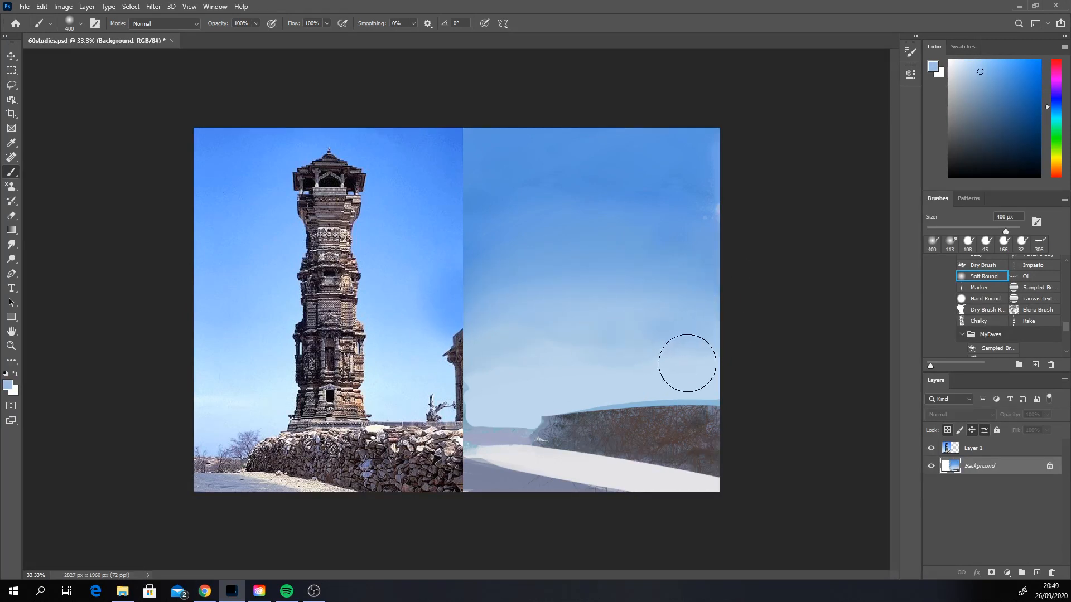
Step: Sample the upper sky blue, make it more saturated, and deepen the upper sky with the Soft Round brush at 1228 px
{"action": "left_click", "coordinate": [690, 180], "text": "alt"}
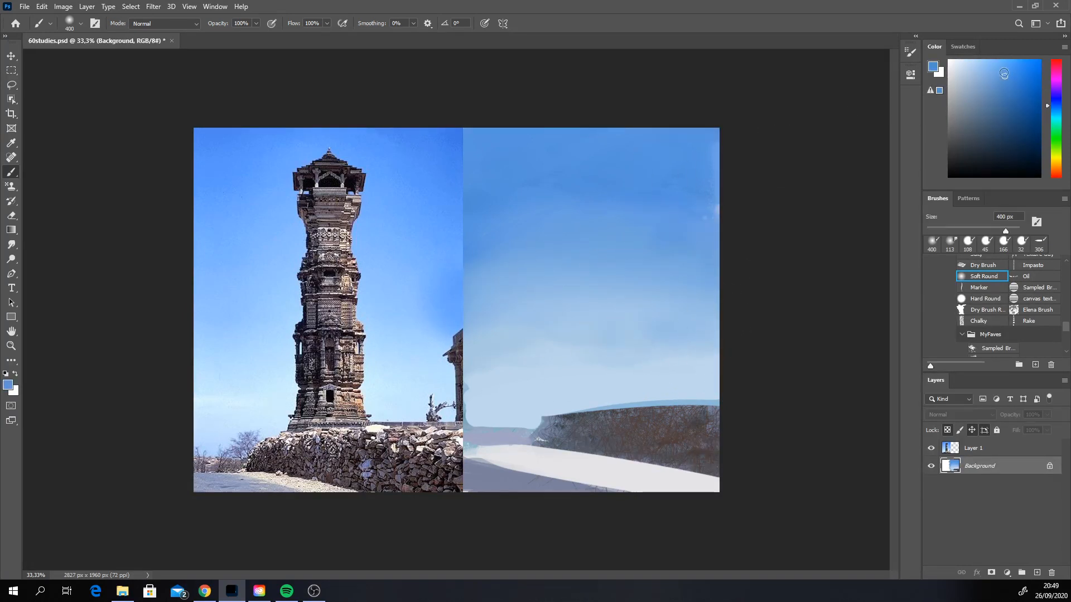
{"action": "left_click", "coordinate": [1019, 80]}
{"action": "left_click_drag", "start_coordinate": [1023, 68], "coordinate": [1020, 67]}
{"action": "left_click", "coordinate": [1012, 230]}
{"action": "mouse_move", "coordinate": [733, 166]}
{"action": "left_mouse_down"}
{"action": "mouse_move", "coordinate": [638, 145]}
{"action": "mouse_move", "coordinate": [474, 150]}
{"action": "left_mouse_up"}
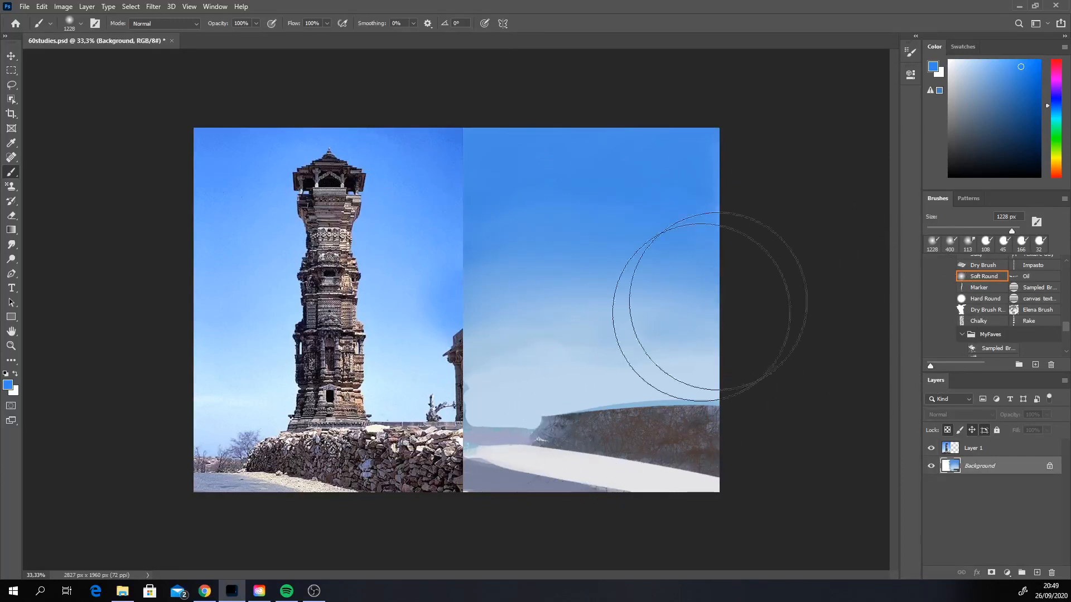
Step: Brush a lighter blue softly over the upper and middle sky, undoing the first pass and repainting it more lightly
{"action": "left_click", "coordinate": [1000, 64]}
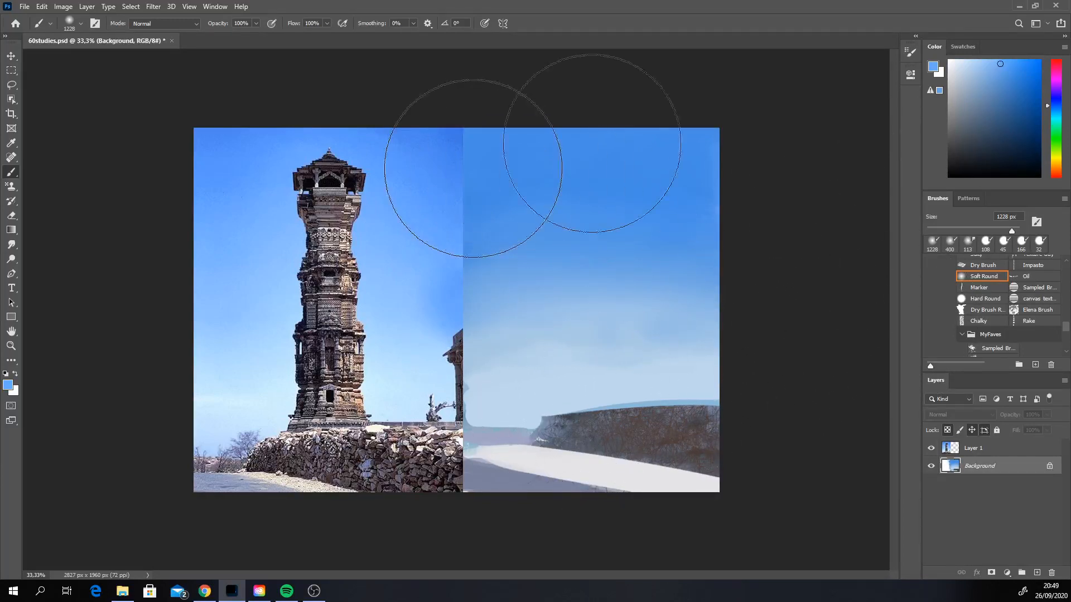
{"action": "left_click_drag", "start_coordinate": [592, 143], "coordinate": [709, 216]}
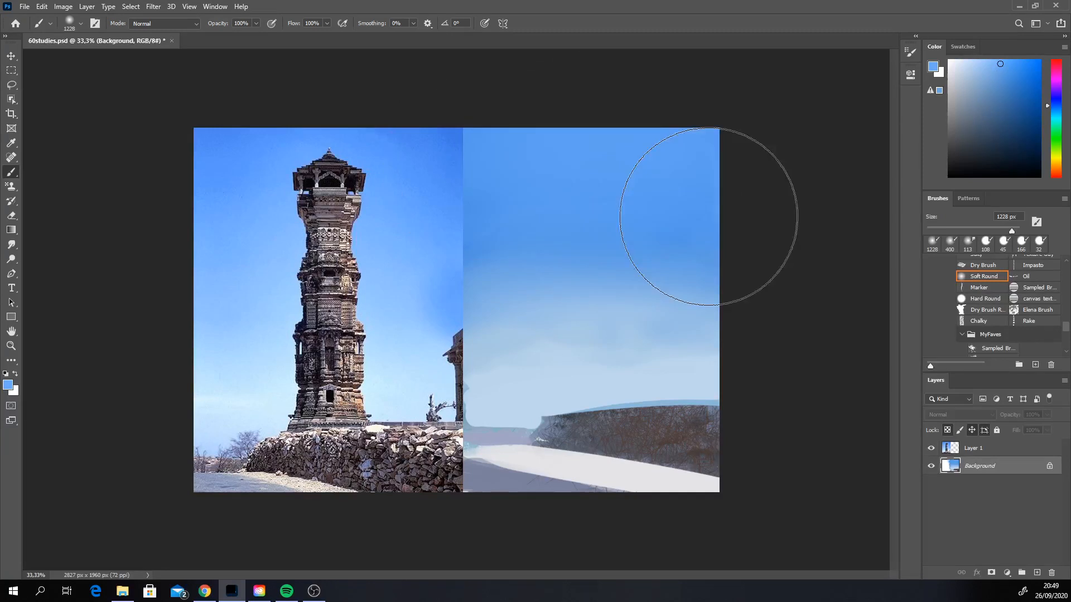
{"action": "key", "text": "ctrl+z"}
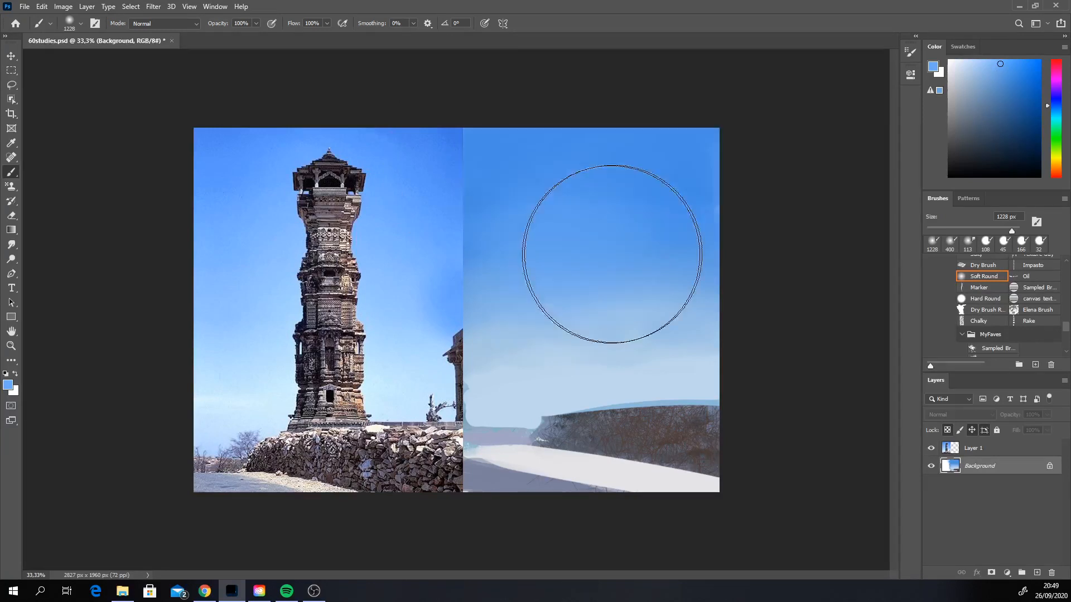
{"action": "left_click_drag", "start_coordinate": [613, 255], "coordinate": [577, 187]}
{"action": "left_click", "coordinate": [596, 190], "text": "alt"}
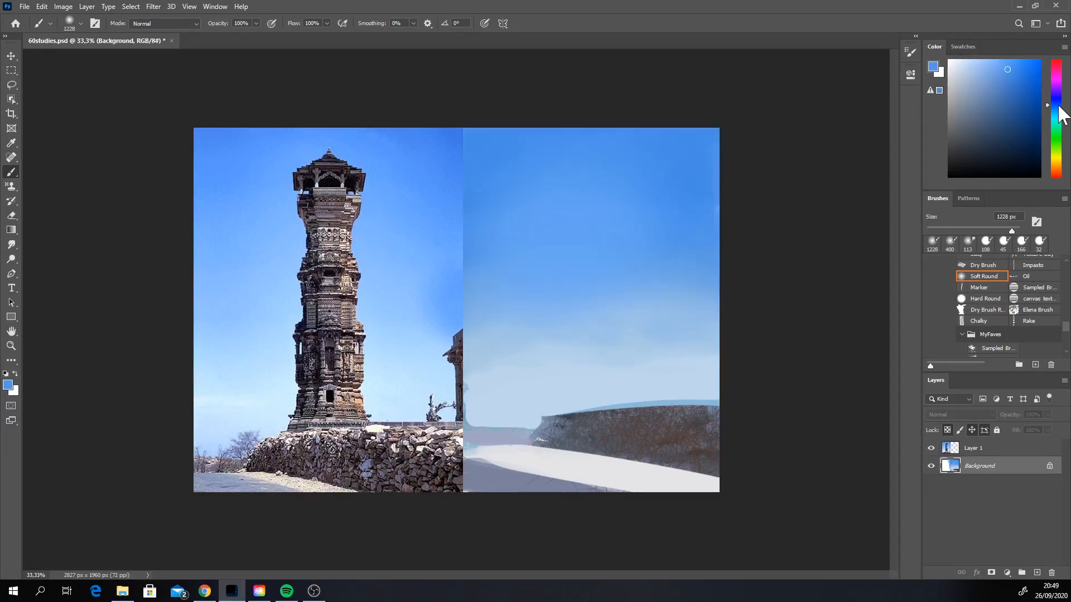
Step: Sample the pale blue above the horizon and spread a soft glow up through the middle of the sky
{"action": "key", "text": "alt"}
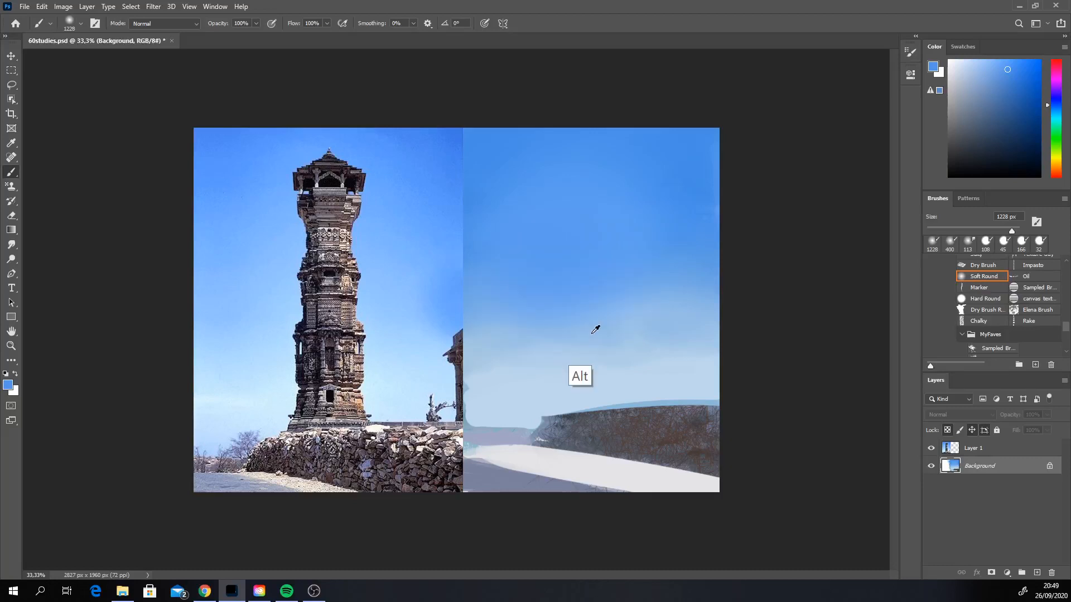
{"action": "left_click", "coordinate": [592, 334], "text": "alt"}
{"action": "mouse_move", "coordinate": [590, 312]}
{"action": "left_mouse_down"}
{"action": "mouse_move", "coordinate": [607, 216]}
{"action": "mouse_move", "coordinate": [622, 313]}
{"action": "left_mouse_up"}
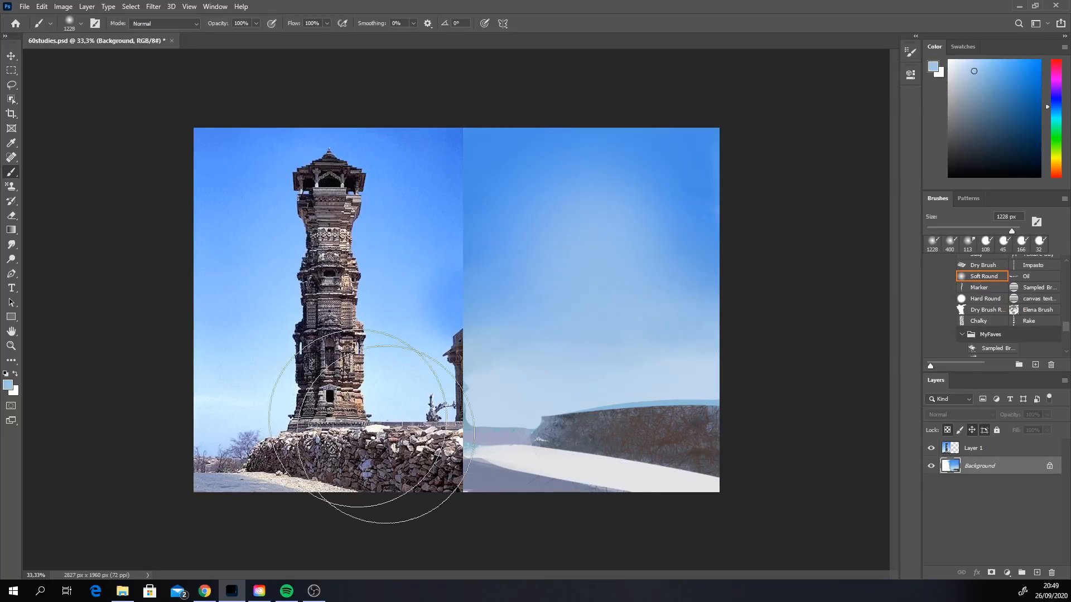
Step: Switch to the hard 108 px brush and repaint the shadowed foreground in muted grey-blue tones
{"action": "left_click", "coordinate": [987, 246]}
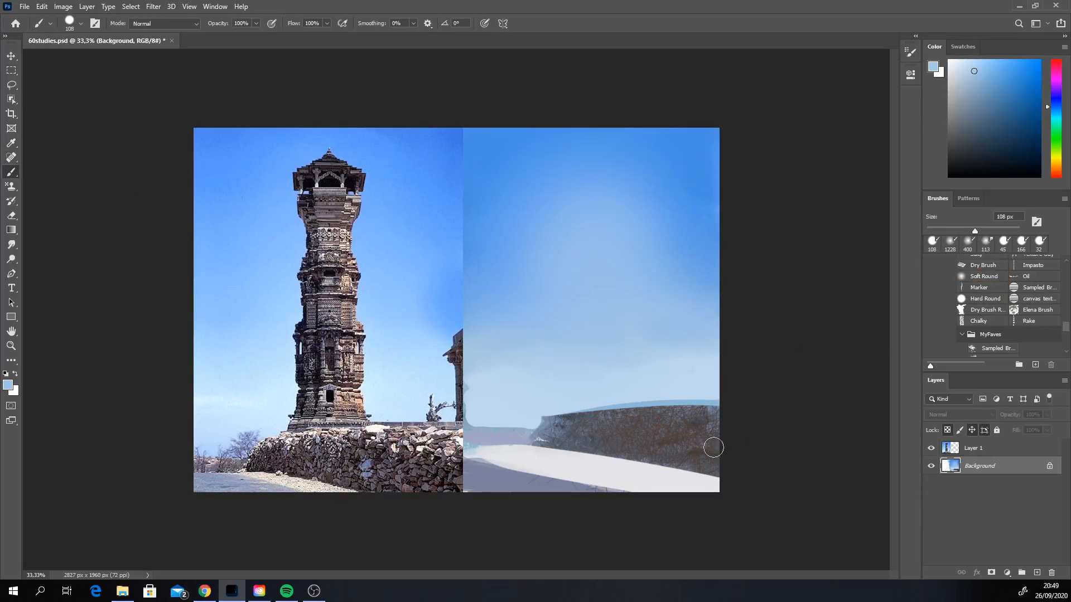
{"action": "mouse_move", "coordinate": [558, 446]}
{"action": "left_mouse_down"}
{"action": "mouse_move", "coordinate": [485, 462]}
{"action": "mouse_move", "coordinate": [674, 502]}
{"action": "left_mouse_up"}
{"action": "key", "text": "ctrl+z"}
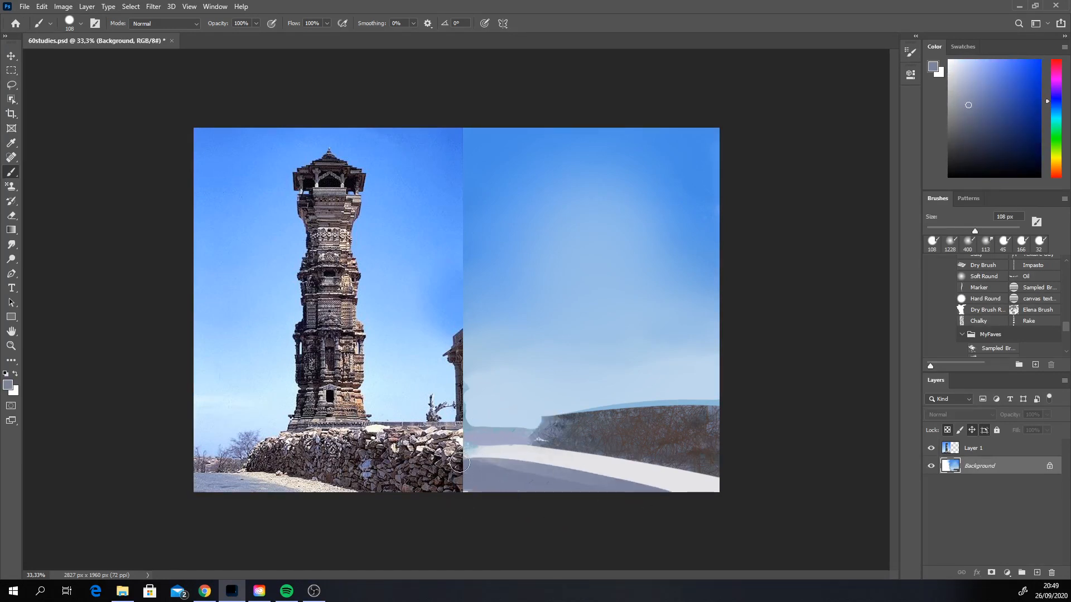
{"action": "left_click", "coordinate": [980, 103]}
{"action": "left_click_drag", "start_coordinate": [560, 482], "coordinate": [604, 484]}
{"action": "left_click_drag", "start_coordinate": [522, 490], "coordinate": [634, 488]}
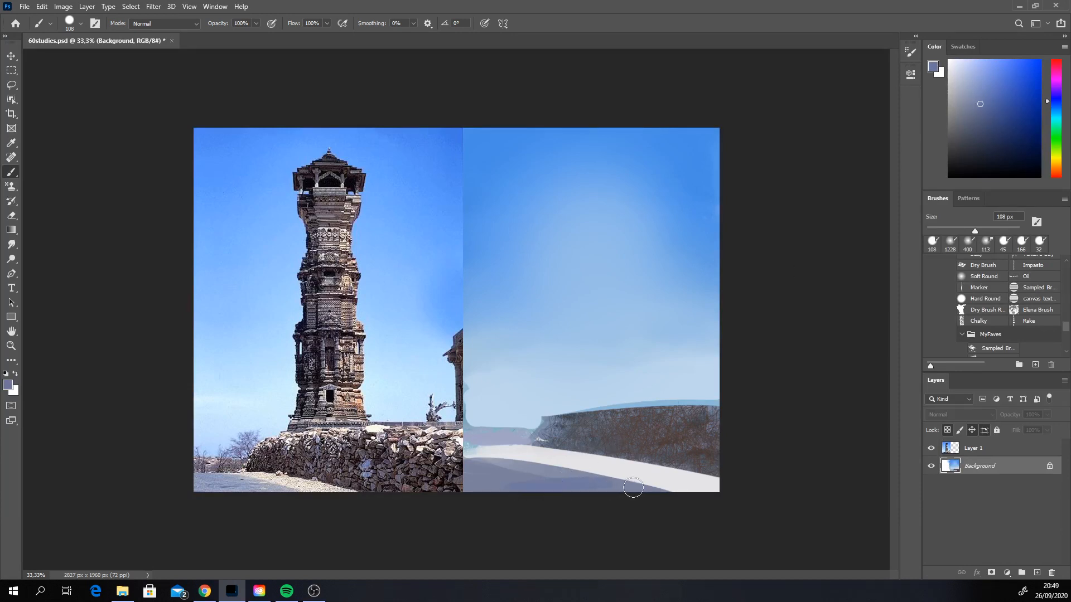
Step: Shift the colour toward cyan-blue and dab subtle colour variations into the foreground shadow
{"action": "left_click", "coordinate": [1054, 107]}
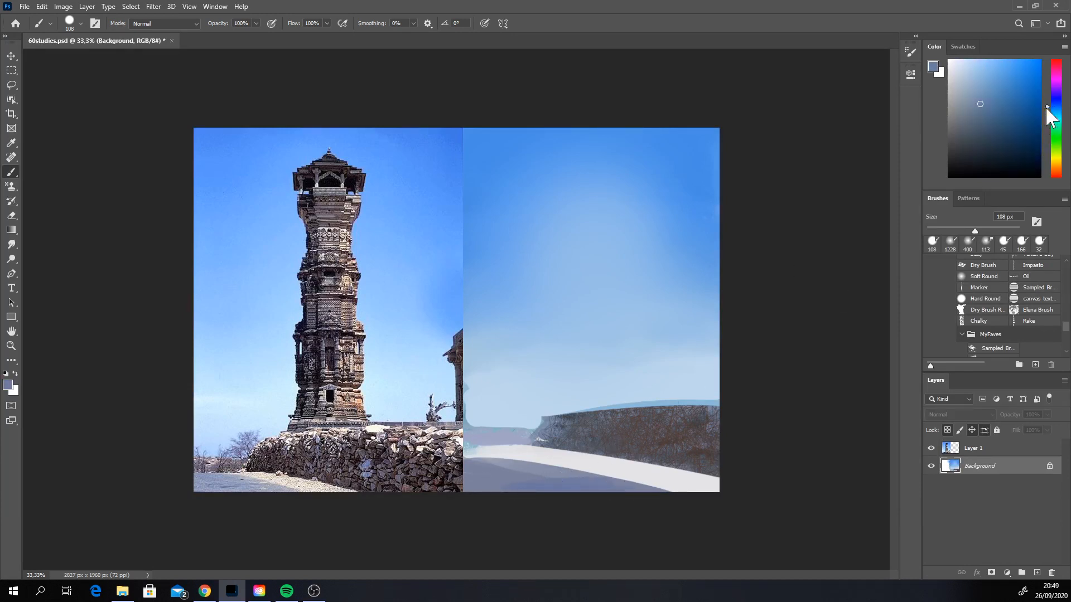
{"action": "left_click", "coordinate": [955, 144]}
{"action": "mouse_move", "coordinate": [486, 478]}
{"action": "left_mouse_down"}
{"action": "mouse_move", "coordinate": [521, 469]}
{"action": "mouse_move", "coordinate": [495, 470]}
{"action": "mouse_move", "coordinate": [522, 482]}
{"action": "left_mouse_up"}
{"action": "left_click", "coordinate": [524, 478], "text": "alt"}
{"action": "left_click", "coordinate": [522, 481], "text": "alt"}
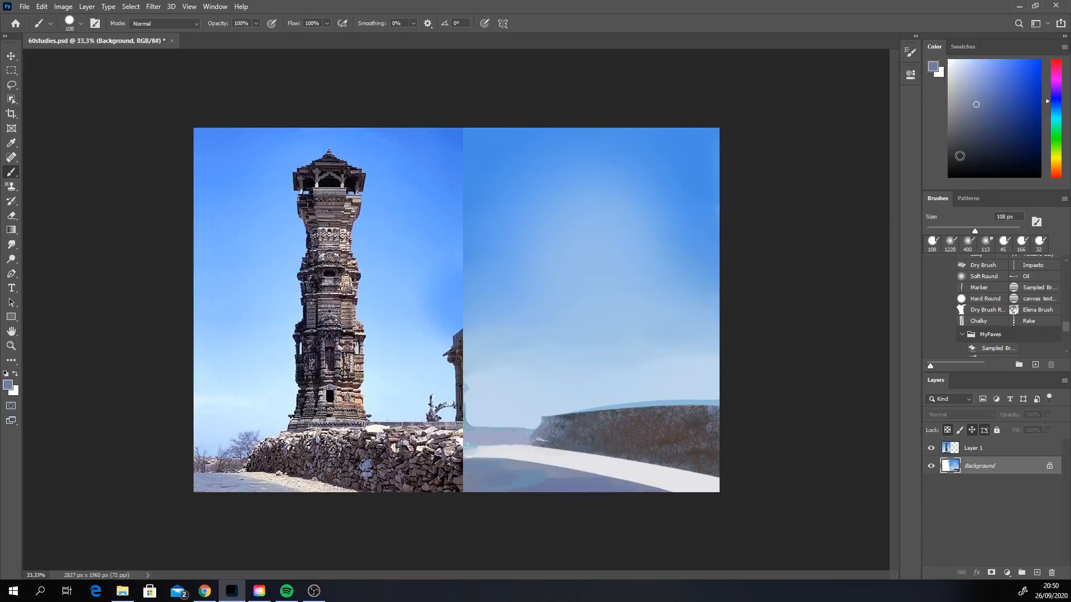
Step: Vary the foreground shadow with a muted violet-blue, and sample the sunlit path's pale tone and shift it bluer
{"action": "left_click", "coordinate": [977, 107]}
{"action": "left_click_drag", "start_coordinate": [977, 107], "coordinate": [979, 107]}
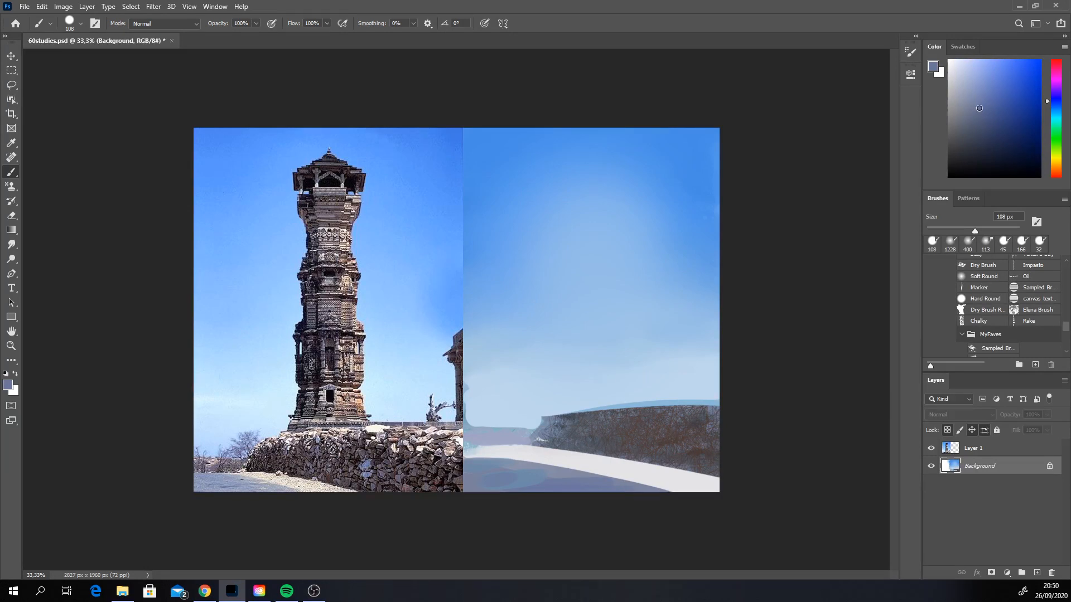
{"action": "left_click", "coordinate": [1057, 100]}
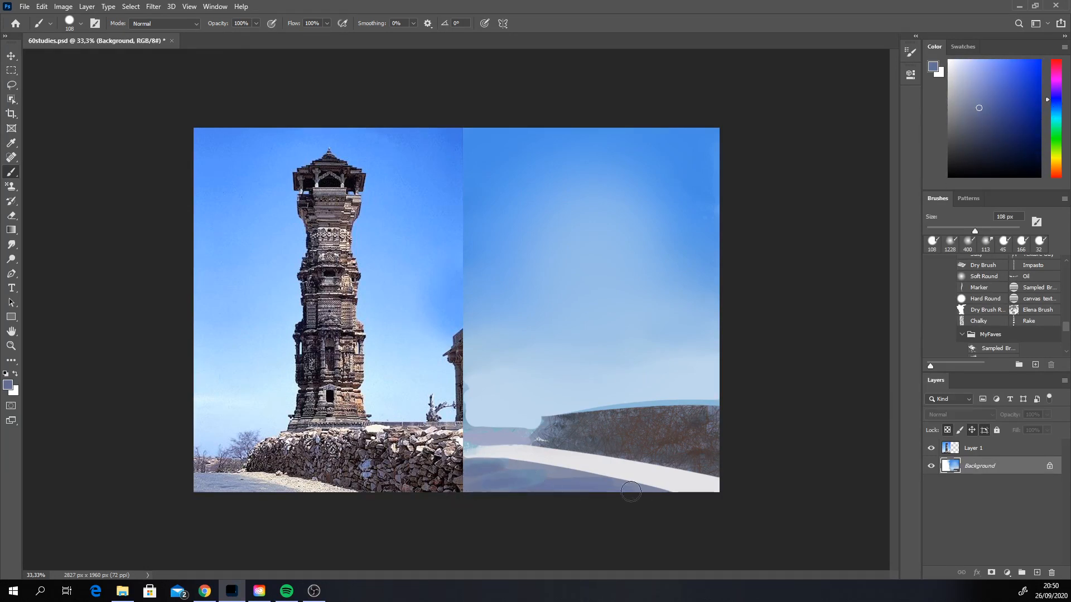
{"action": "left_click", "coordinate": [626, 467], "text": "alt"}
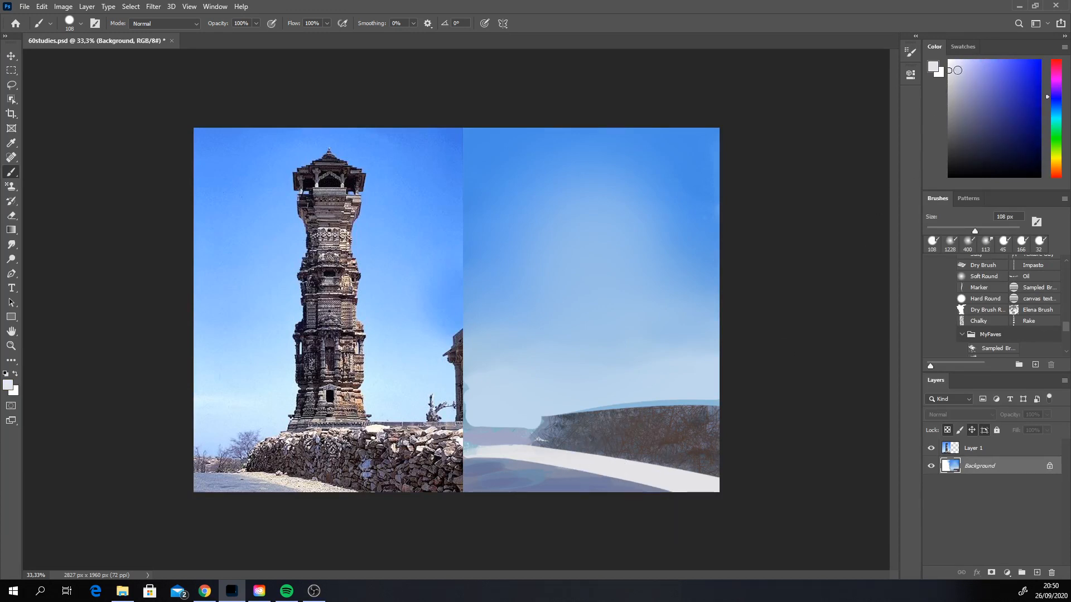
{"action": "left_click", "coordinate": [1055, 103]}
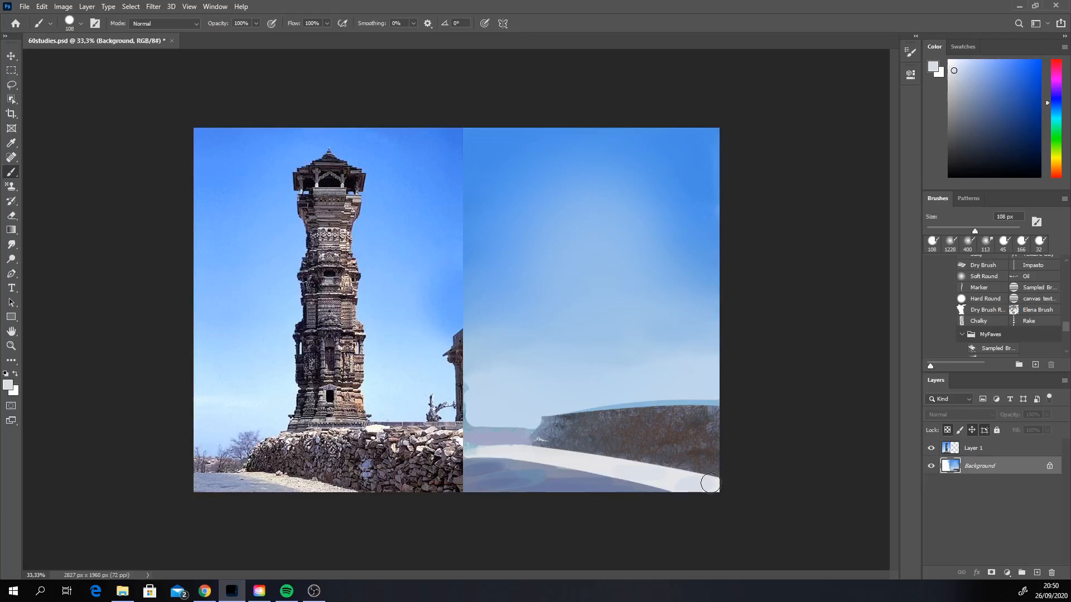
Step: Sample the mauve of the distant ground and extend it over the far end of the sunlit path
{"action": "left_click", "coordinate": [516, 440], "text": "alt"}
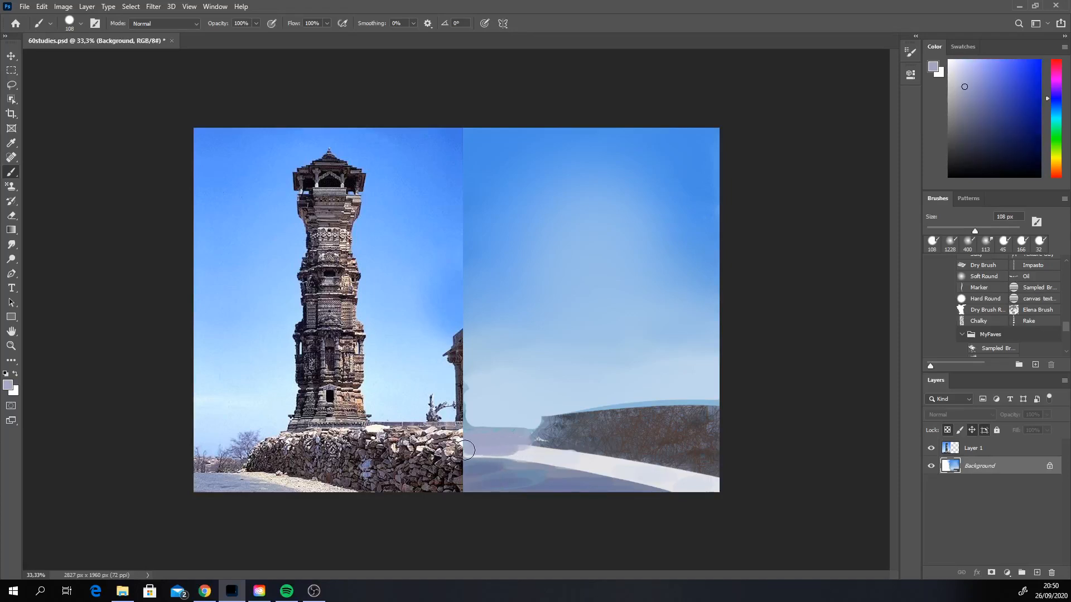
{"action": "left_click_drag", "start_coordinate": [519, 445], "coordinate": [489, 450]}
{"action": "left_click", "coordinate": [507, 442], "text": "alt"}
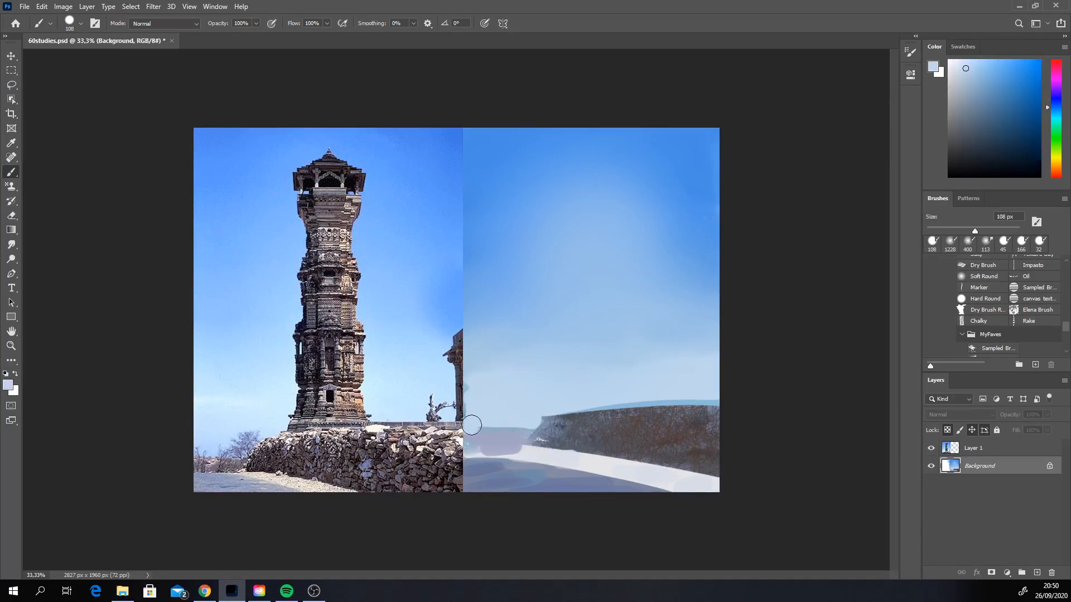
Step: Mix a pale lavender-blue and paint hazy distant shapes above the horizon beside the wall's far end
{"action": "left_click", "coordinate": [1056, 104]}
{"action": "left_click", "coordinate": [970, 72]}
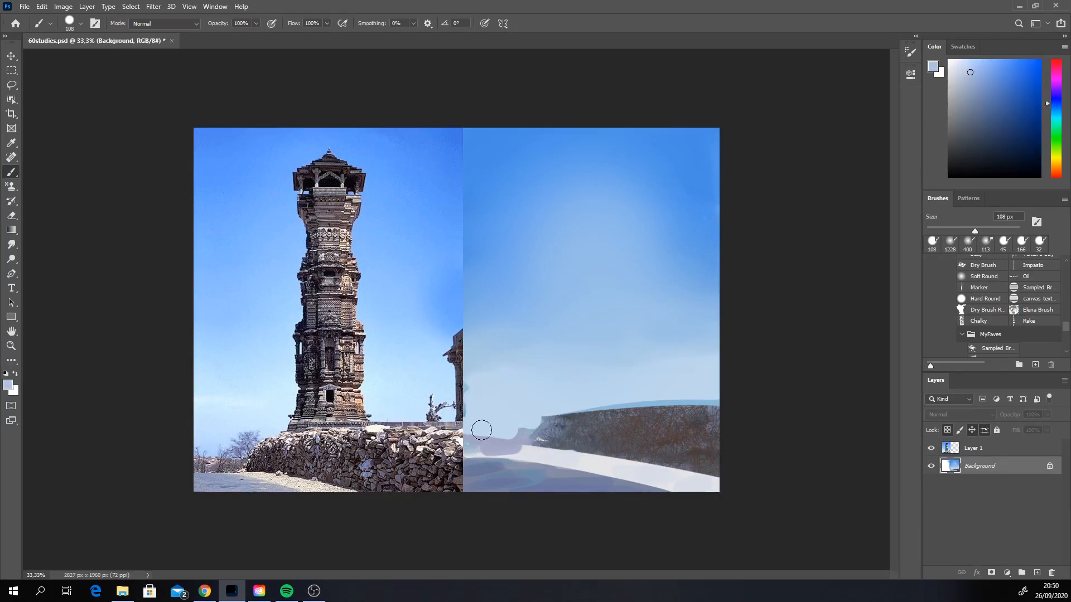
{"action": "left_click_drag", "start_coordinate": [480, 432], "coordinate": [532, 411]}
{"action": "key", "text": "ctrl"}
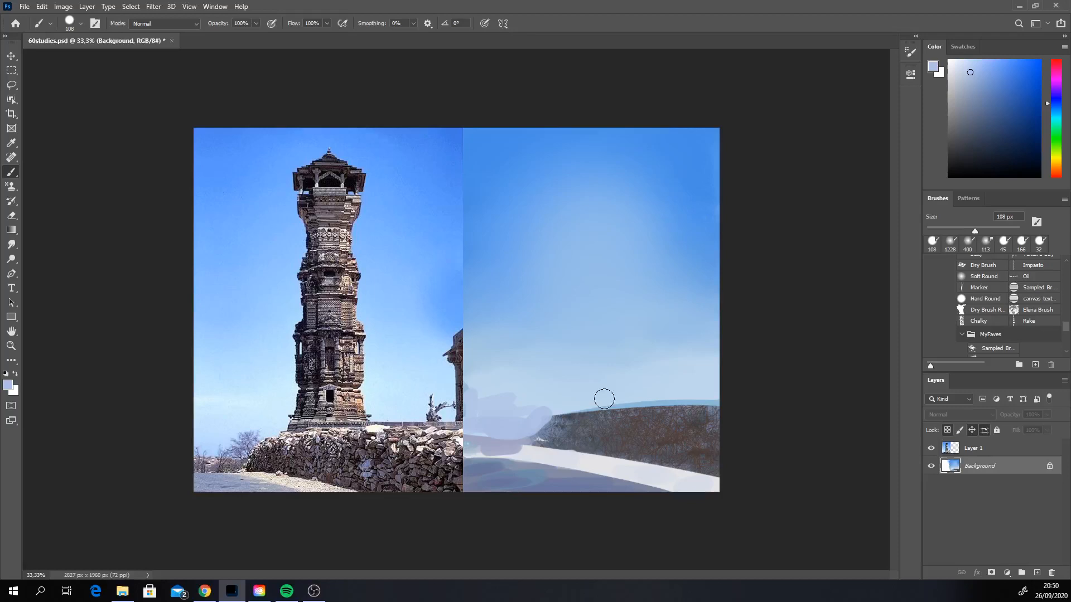
Step: Sample dark greys from the wall and extend its far end and base over the sunlit path
{"action": "left_click", "coordinate": [560, 429], "text": "alt"}
{"action": "mouse_move", "coordinate": [525, 447]}
{"action": "left_mouse_down"}
{"action": "mouse_move", "coordinate": [625, 457]}
{"action": "mouse_move", "coordinate": [542, 448]}
{"action": "left_mouse_up"}
{"action": "left_click", "coordinate": [619, 446], "text": "alt"}
{"action": "left_click", "coordinate": [641, 445], "text": "alt"}
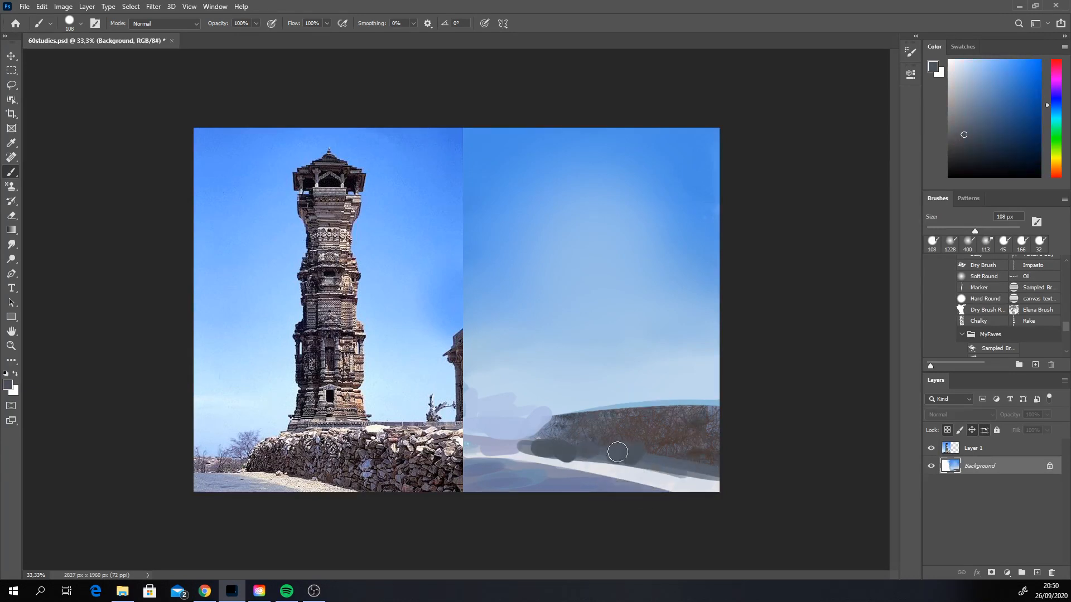
Step: Switch to the Elena Brush at 200 px and work dark brown texture into the wall's far end and base
{"action": "left_click", "coordinate": [1050, 311]}
{"action": "left_click", "coordinate": [586, 440], "text": "alt"}
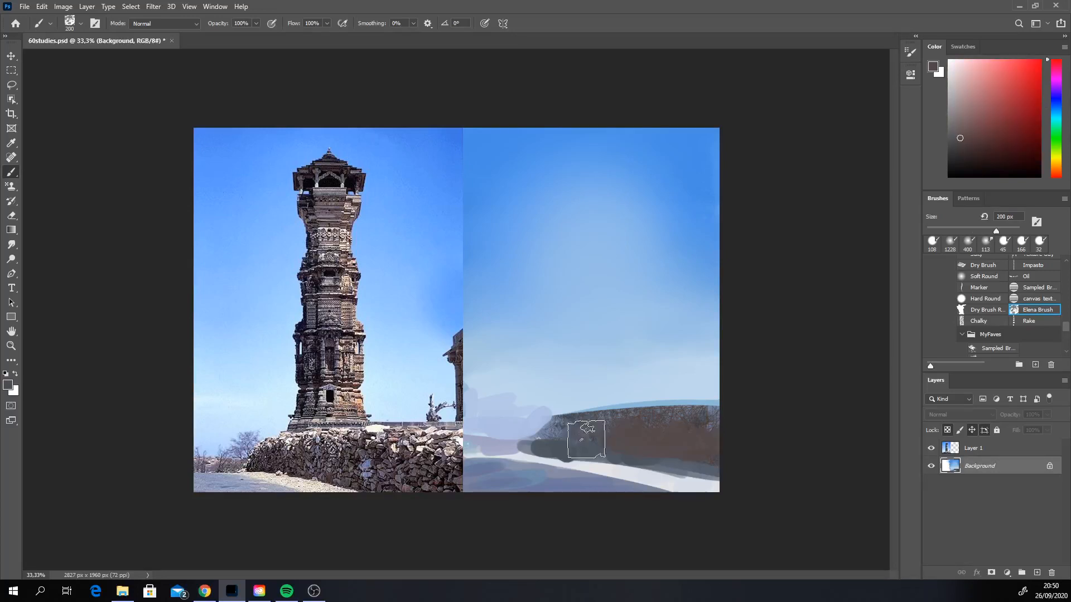
{"action": "left_click_drag", "start_coordinate": [586, 440], "coordinate": [607, 444]}
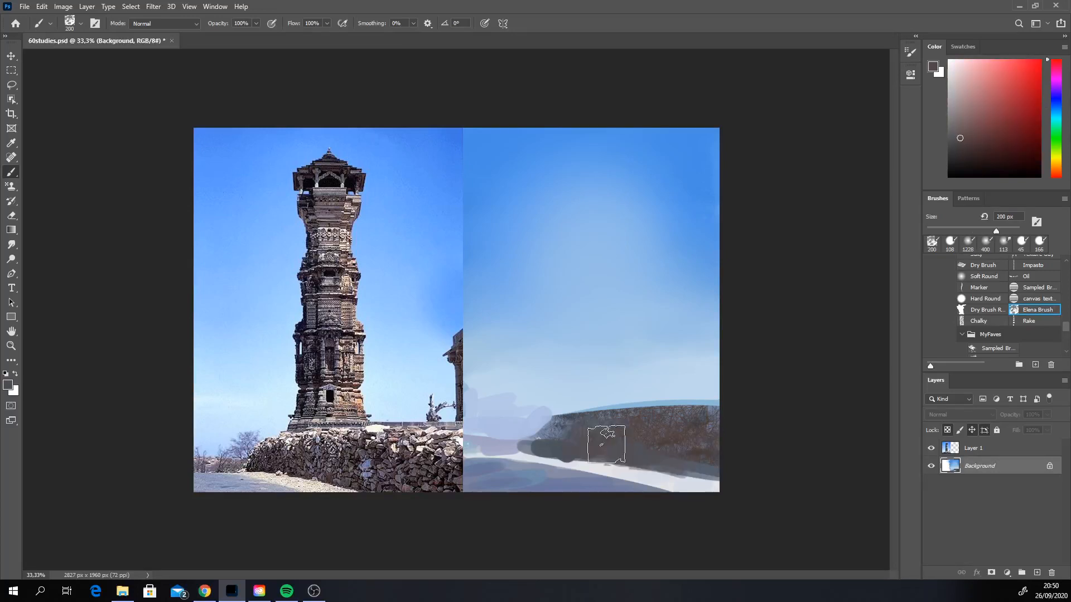
Step: Switch to the Rake brush at 200 px and streak sampled dark tones along the wall's base, undoing the last stroke
{"action": "left_click", "coordinate": [1029, 321]}
{"action": "left_click", "coordinate": [591, 446], "text": "alt"}
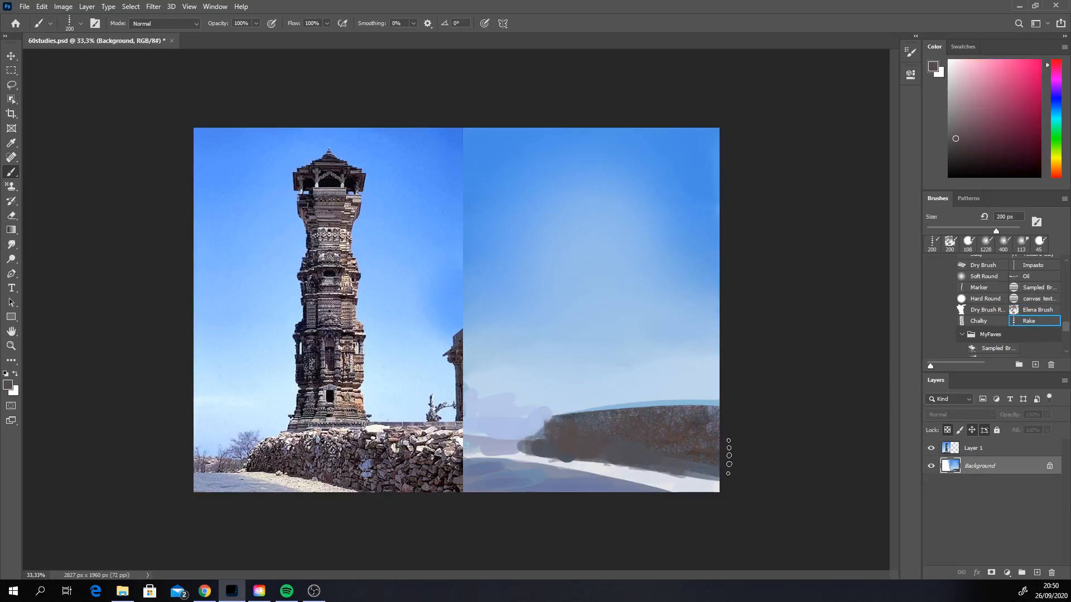
{"action": "mouse_move", "coordinate": [579, 441]}
{"action": "left_mouse_down"}
{"action": "mouse_move", "coordinate": [549, 440]}
{"action": "mouse_move", "coordinate": [697, 456]}
{"action": "mouse_move", "coordinate": [695, 468]}
{"action": "mouse_move", "coordinate": [719, 435]}
{"action": "mouse_move", "coordinate": [579, 439]}
{"action": "left_mouse_up"}
{"action": "left_click", "coordinate": [706, 470], "text": "alt"}
{"action": "key", "text": "ctrl+z"}
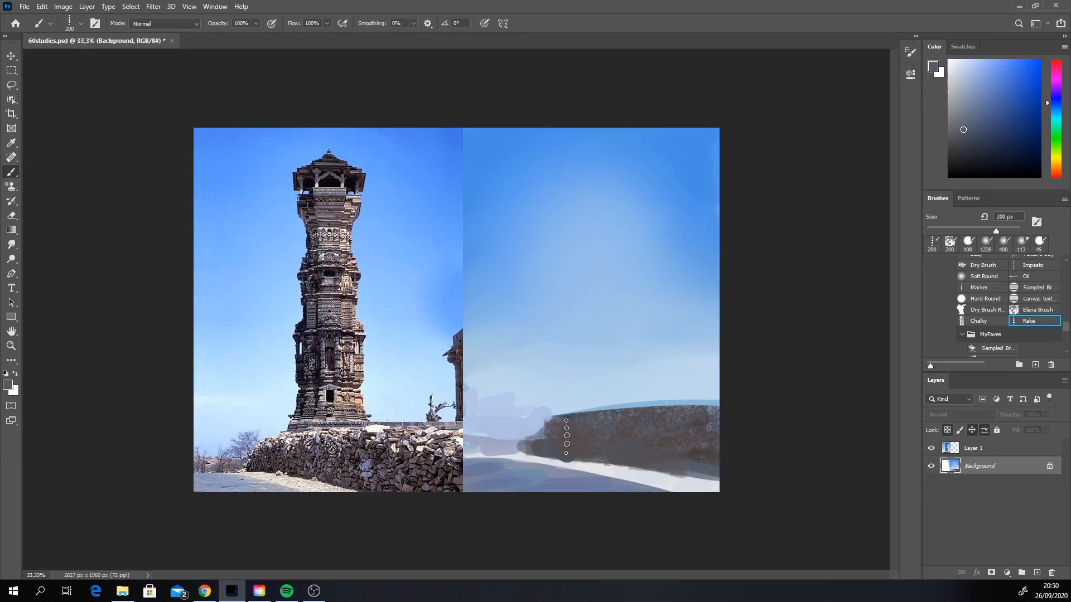
Step: Switch to the textured brush "yes", enlarge it to 365 px, and try a muted blue-grey texture across the wall
{"action": "scroll", "coordinate": [995, 334], "scroll_direction": "down", "scroll_amount": 3}
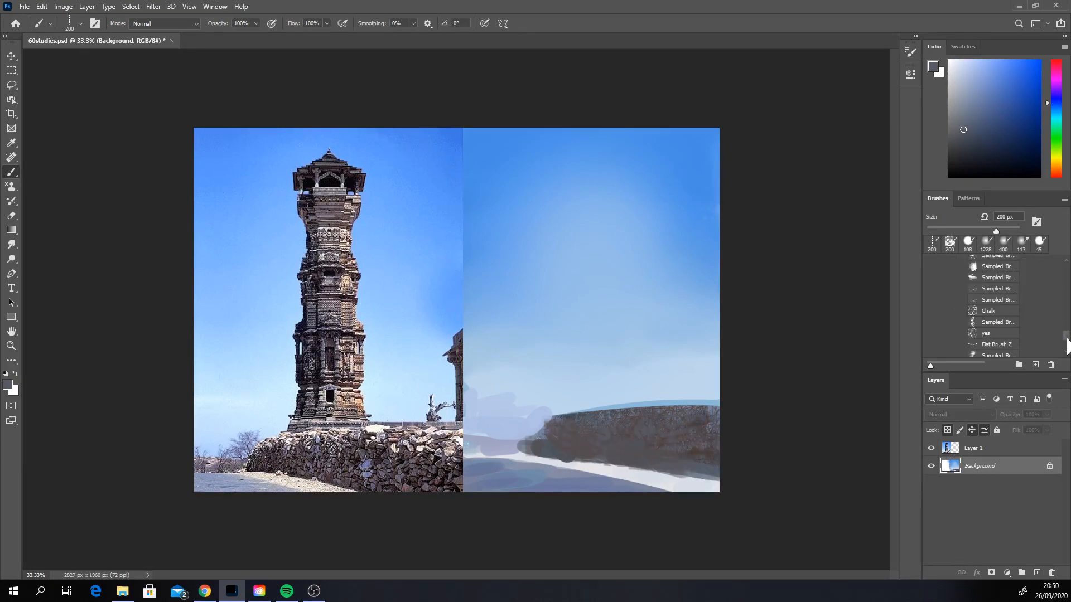
{"action": "left_click", "coordinate": [993, 334]}
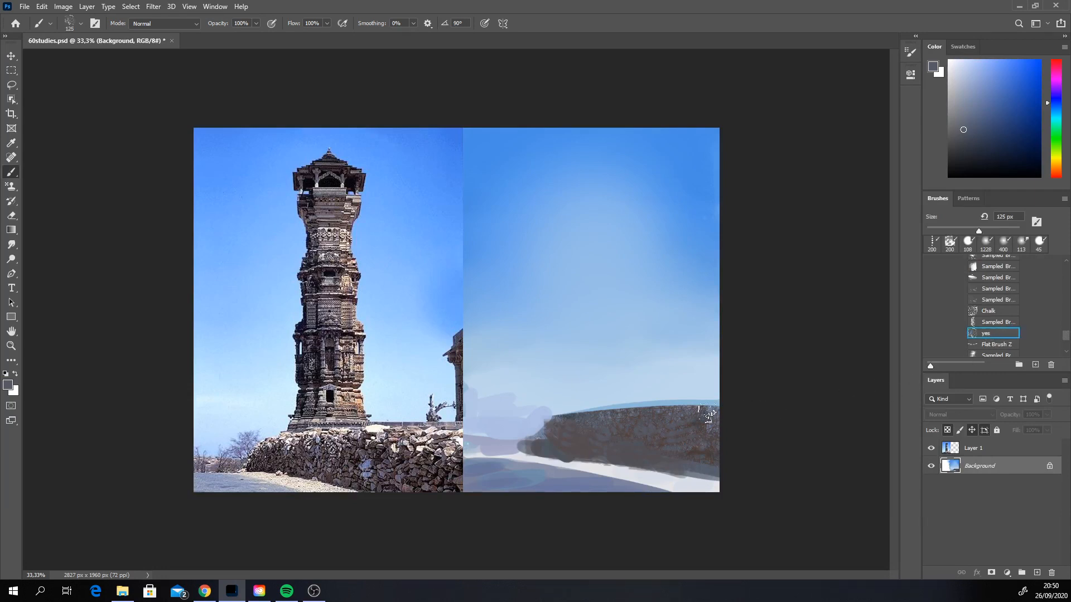
{"action": "left_click", "coordinate": [692, 471], "text": "alt"}
{"action": "right_click", "coordinate": [679, 449]}
{"action": "left_click_drag", "start_coordinate": [781, 422], "coordinate": [791, 421]}
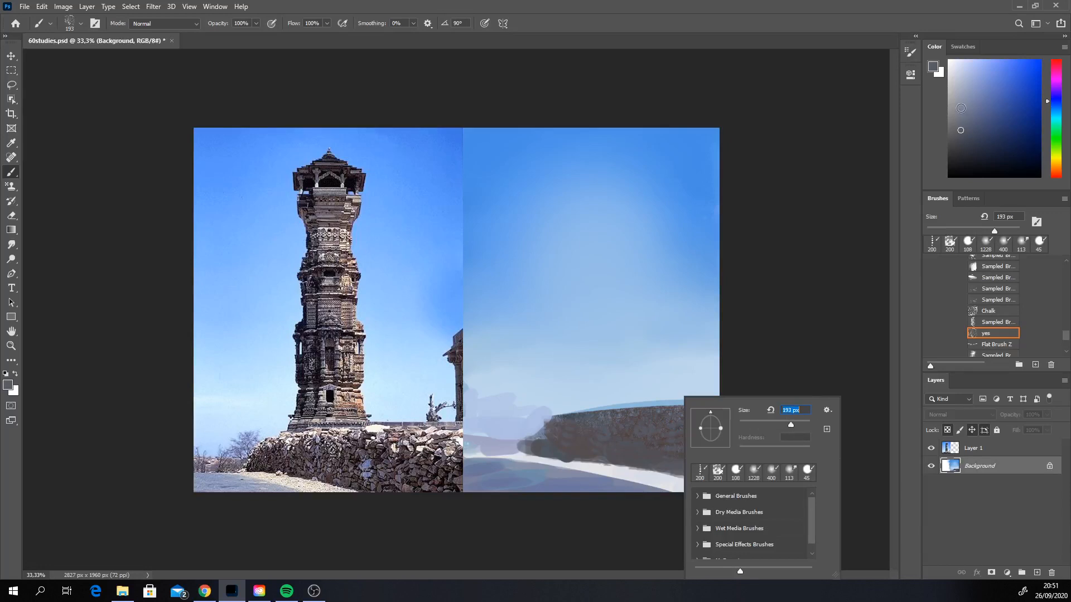
{"action": "left_click", "coordinate": [378, 434], "text": "alt"}
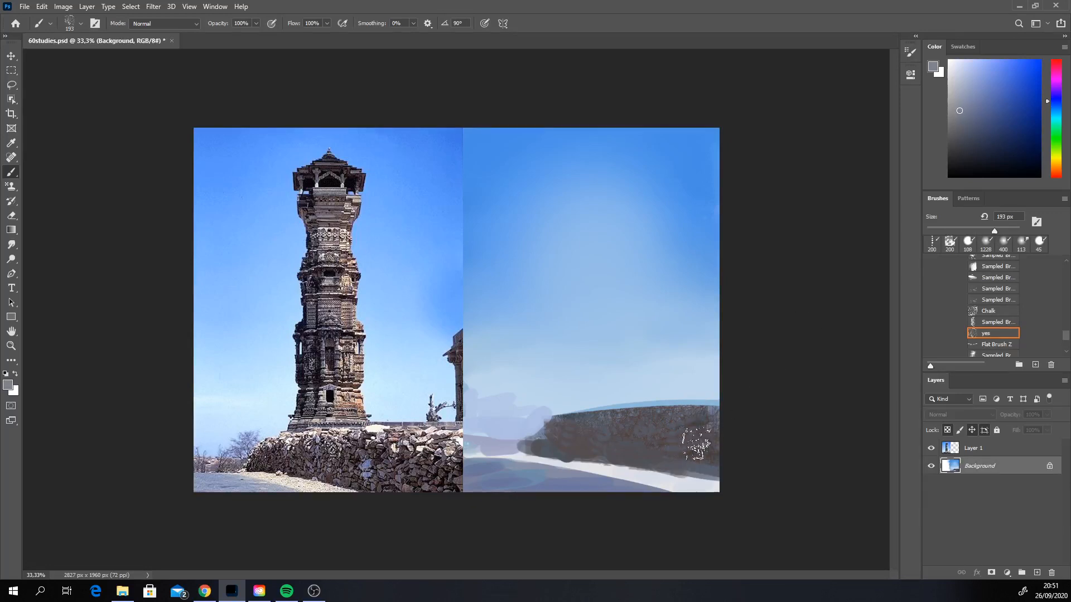
{"action": "left_click", "coordinate": [696, 444], "text": "alt"}
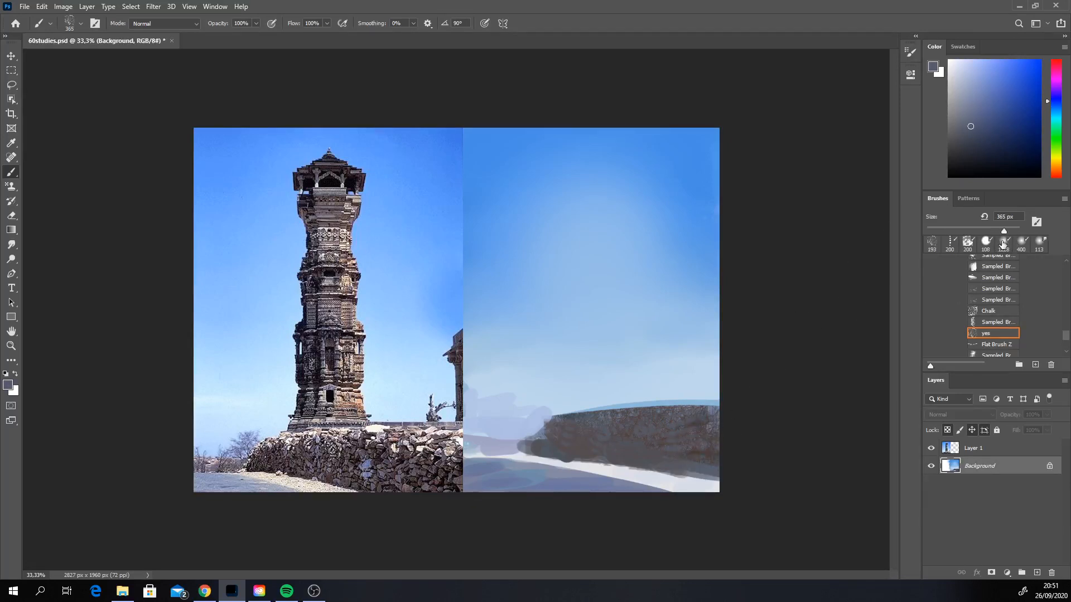
{"action": "left_click_drag", "start_coordinate": [576, 441], "coordinate": [707, 446]}
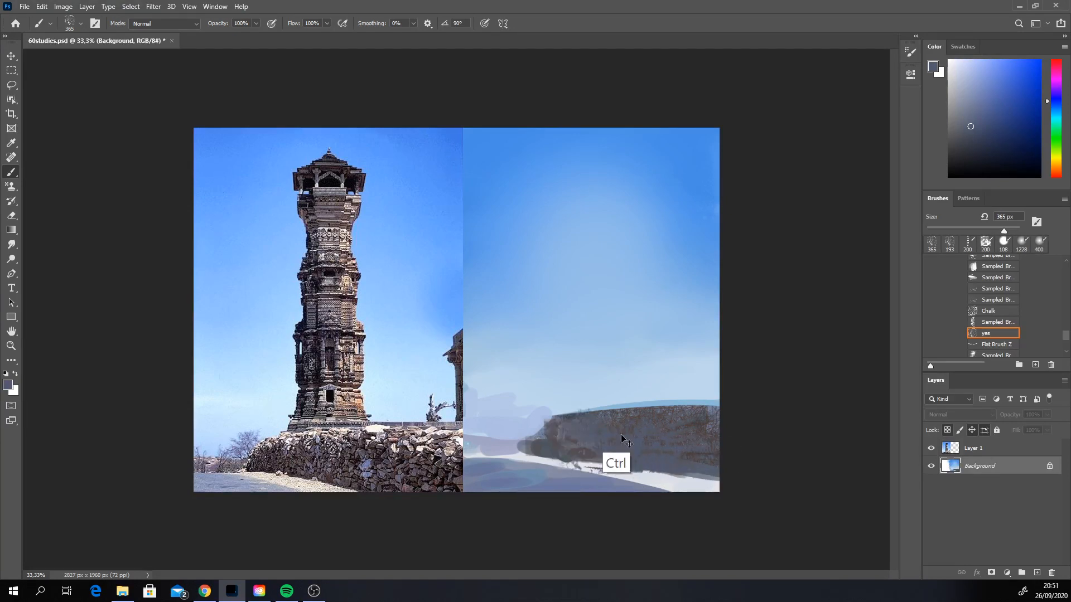
Step: Make the Background layer active again and stamp mottled grey stone texture across the wall with the 365 px brush
{"action": "left_click", "coordinate": [652, 439], "text": "ctrl"}
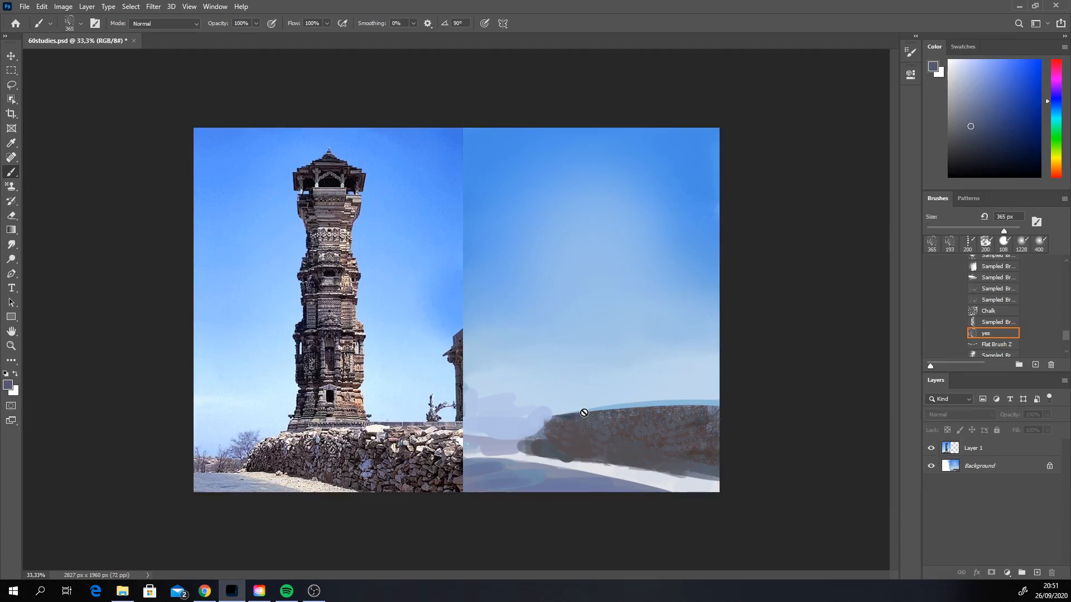
{"action": "left_click", "coordinate": [634, 377]}
{"action": "left_click", "coordinate": [528, 219]}
{"action": "left_click", "coordinate": [970, 451]}
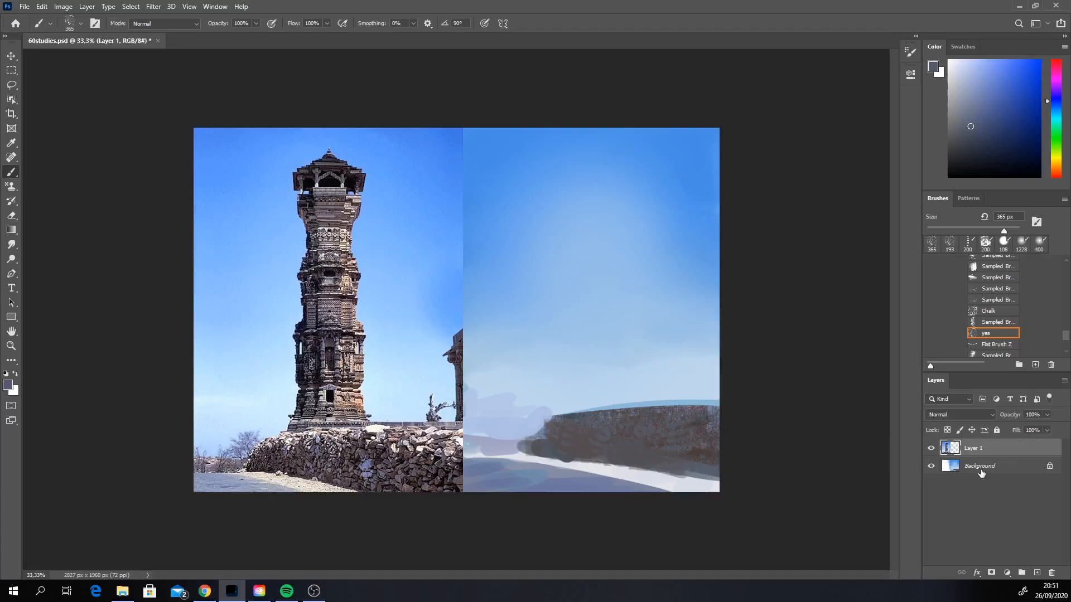
{"action": "left_click", "coordinate": [981, 472]}
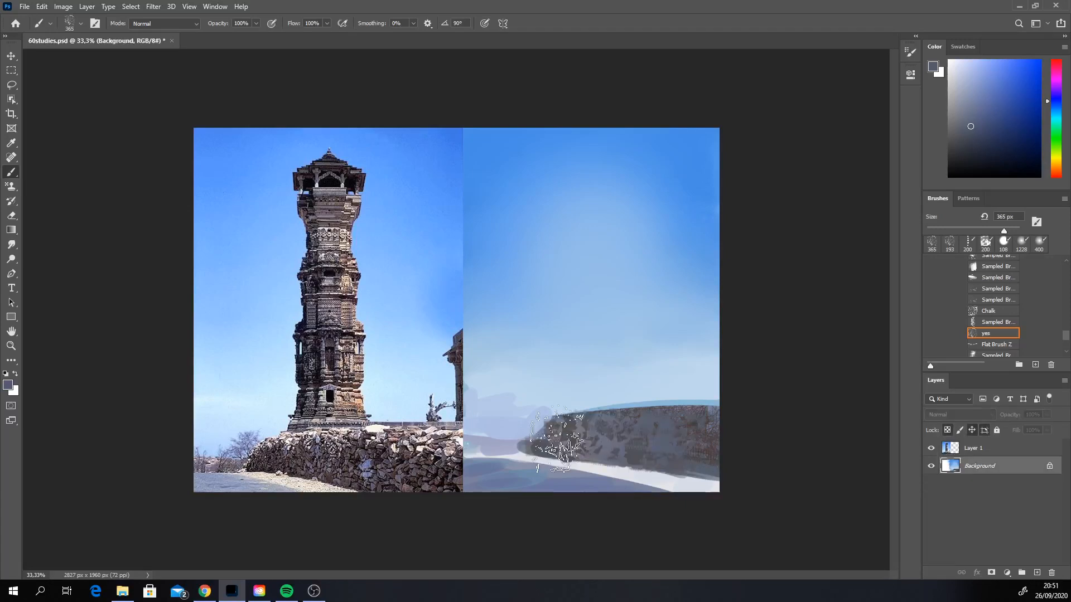
{"action": "left_click_drag", "start_coordinate": [558, 439], "coordinate": [674, 467]}
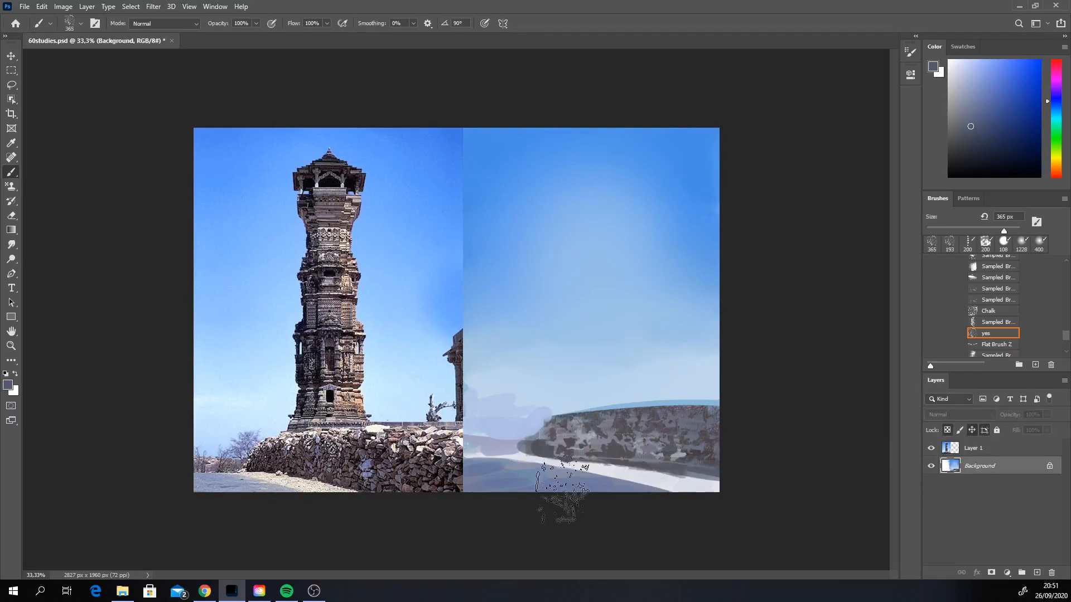
{"action": "mouse_move", "coordinate": [591, 447]}
{"action": "left_mouse_down"}
{"action": "mouse_move", "coordinate": [650, 428]}
{"action": "mouse_move", "coordinate": [667, 446]}
{"action": "left_mouse_up"}
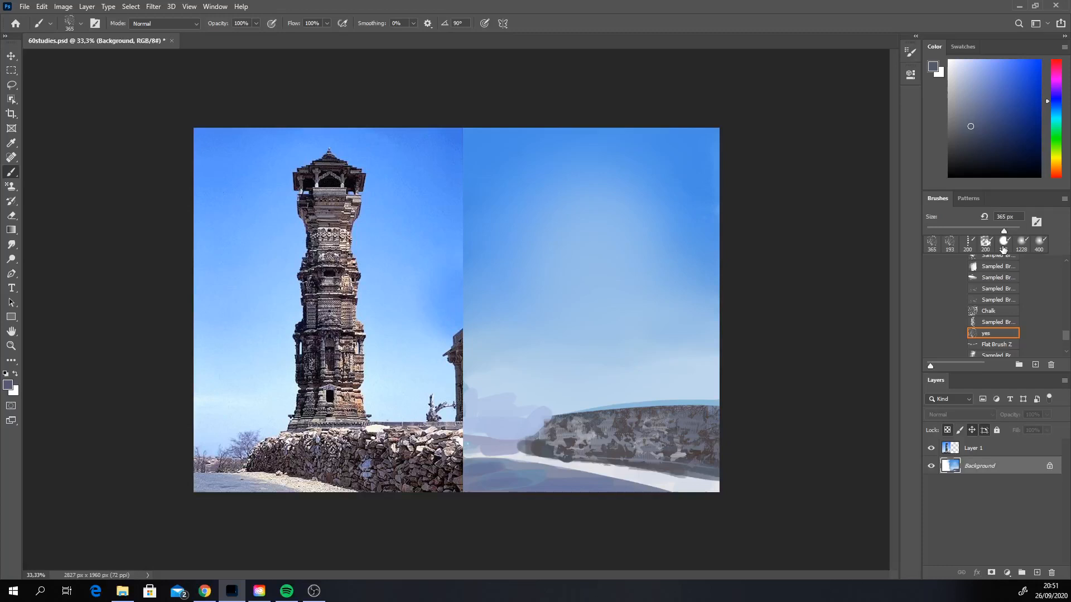
Step: Switch to the hard round brush at 37 px and paint bluish shadow strokes across the ground and along the wall's base
{"action": "left_click", "coordinate": [1004, 242]}
{"action": "left_click", "coordinate": [587, 460], "text": "alt"}
{"action": "right_click", "coordinate": [616, 450]}
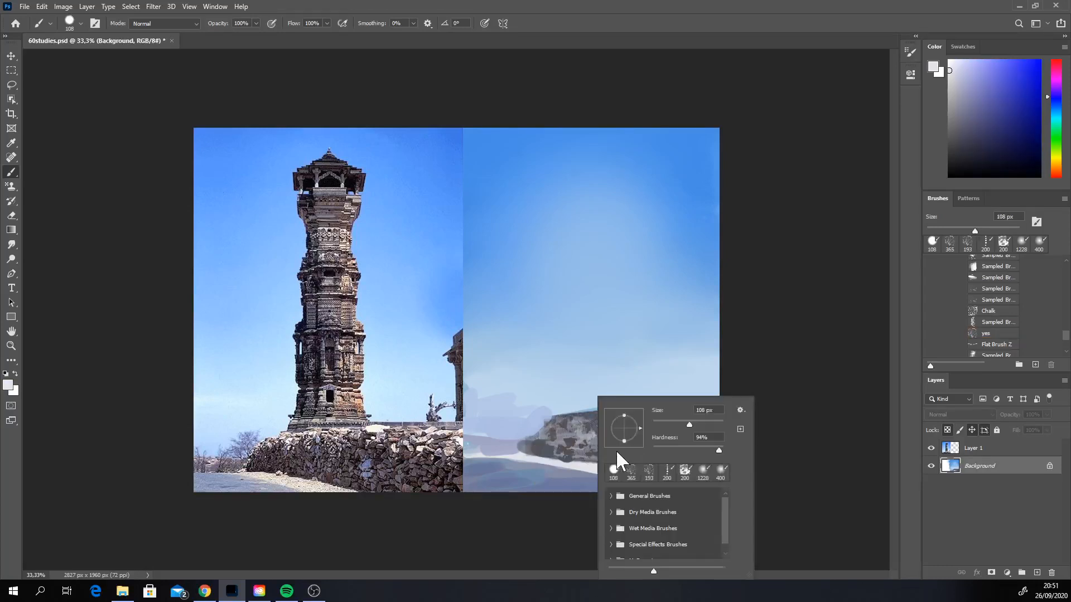
{"action": "left_click", "coordinate": [666, 424]}
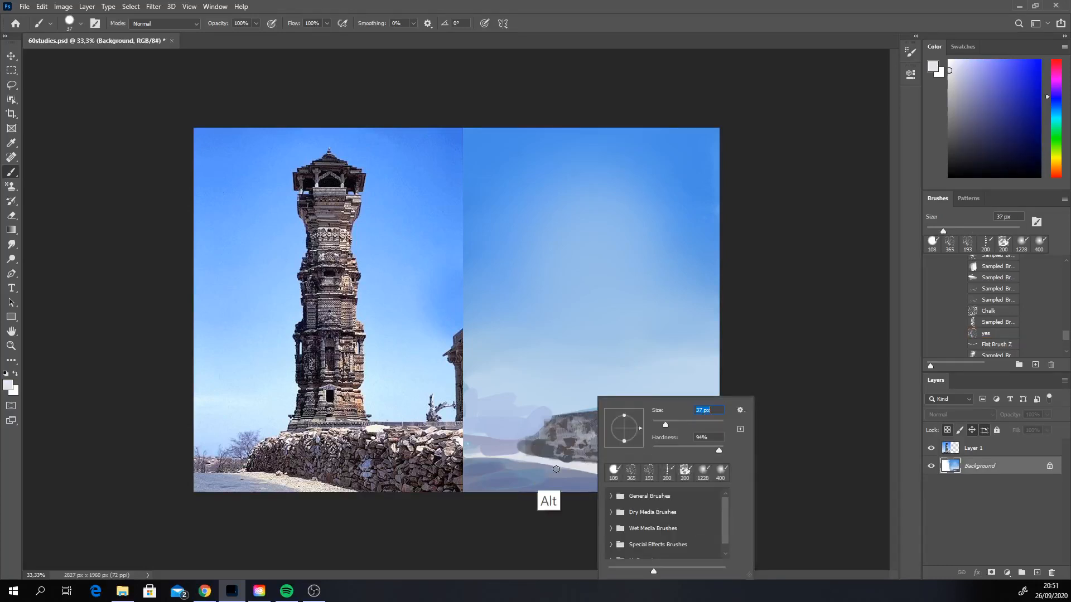
{"action": "left_click", "coordinate": [556, 469], "text": "alt"}
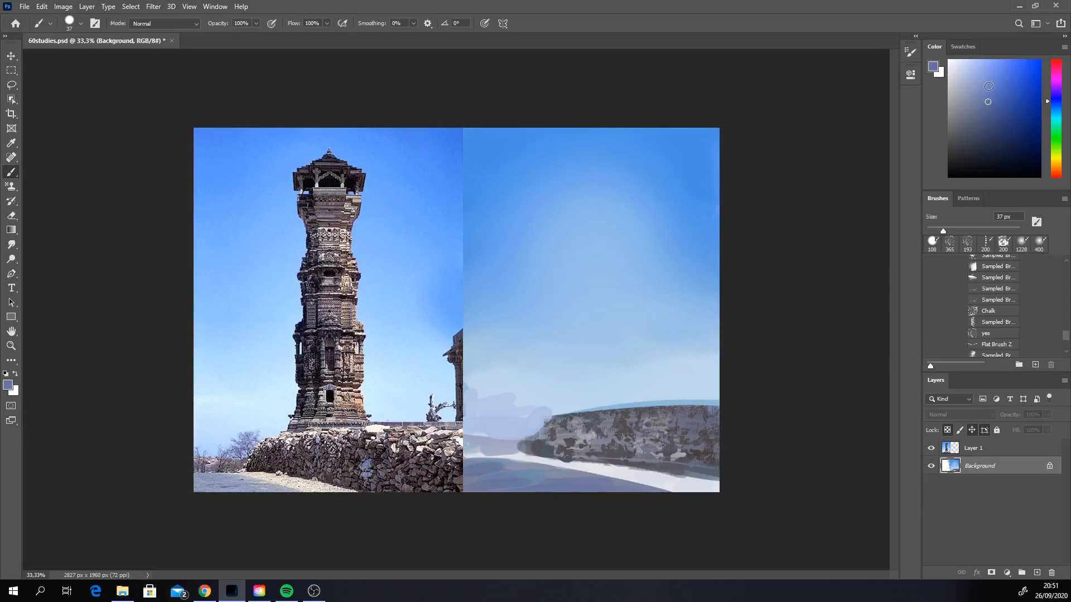
{"action": "left_click", "coordinate": [988, 84]}
{"action": "left_click", "coordinate": [572, 476]}
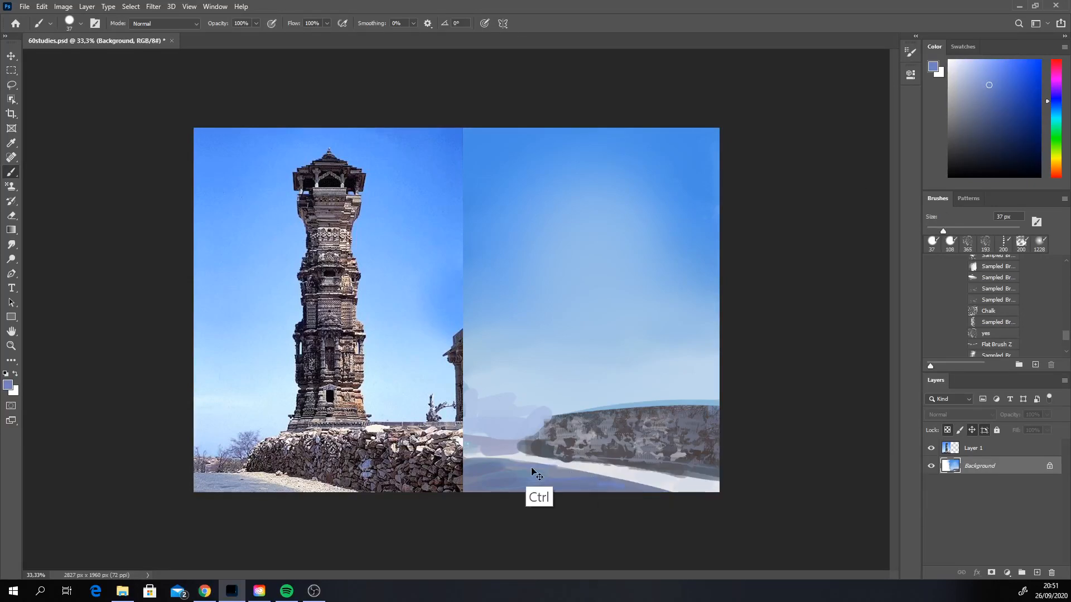
{"action": "left_click_drag", "start_coordinate": [495, 457], "coordinate": [469, 458]}
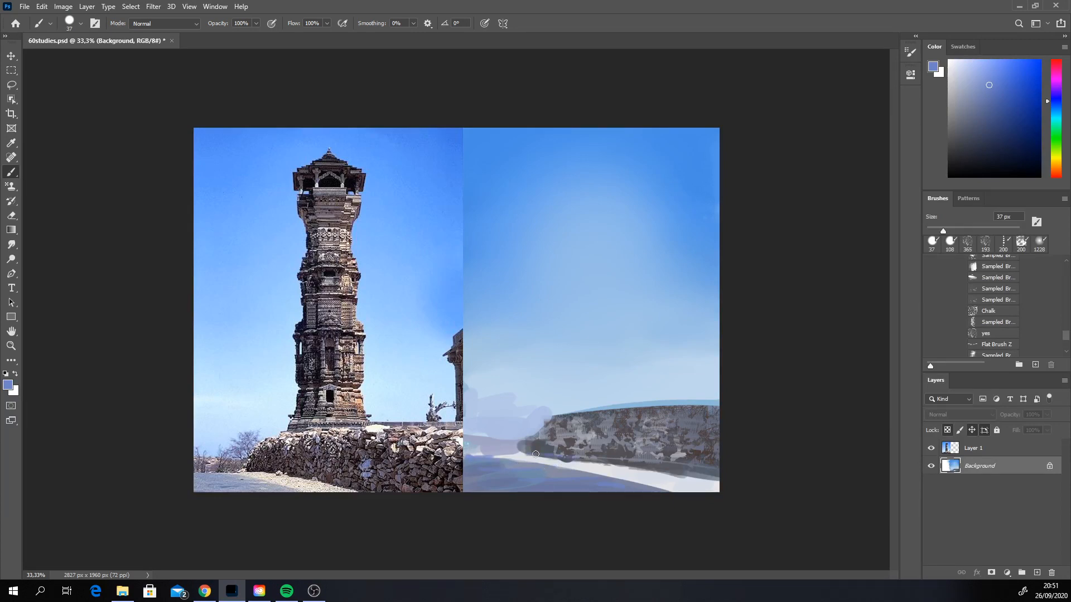
{"action": "left_click_drag", "start_coordinate": [536, 454], "coordinate": [726, 481]}
Step: Paint a near-white highlight along the wall's top edge, shifting its hue to yellow and undoing the stray strokes
{"action": "left_click", "coordinate": [563, 421], "text": "alt"}
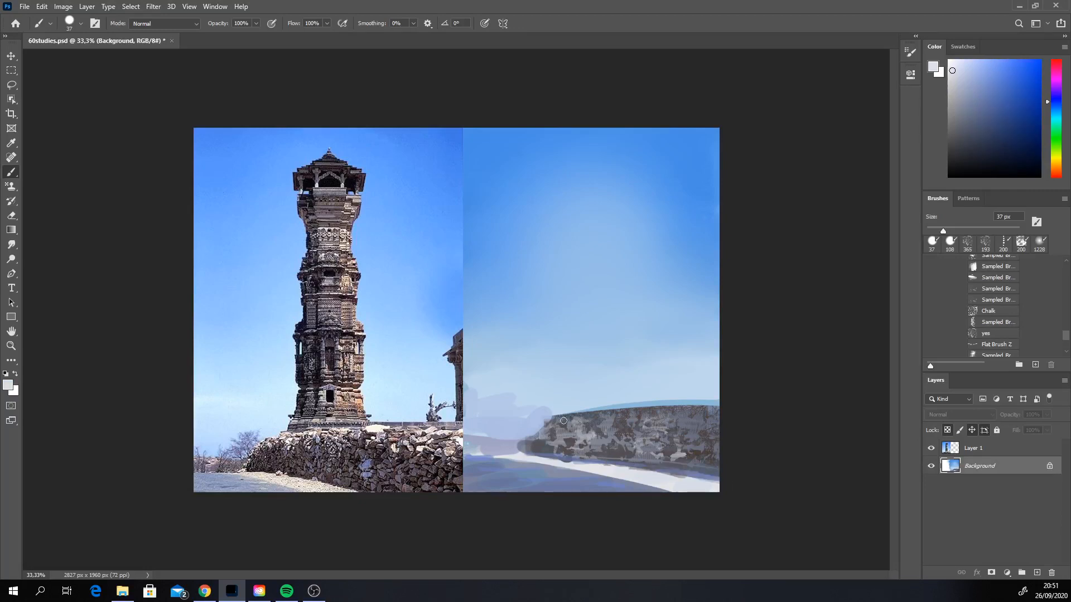
{"action": "left_click_drag", "start_coordinate": [552, 420], "coordinate": [619, 407]}
{"action": "left_click", "coordinate": [952, 68]}
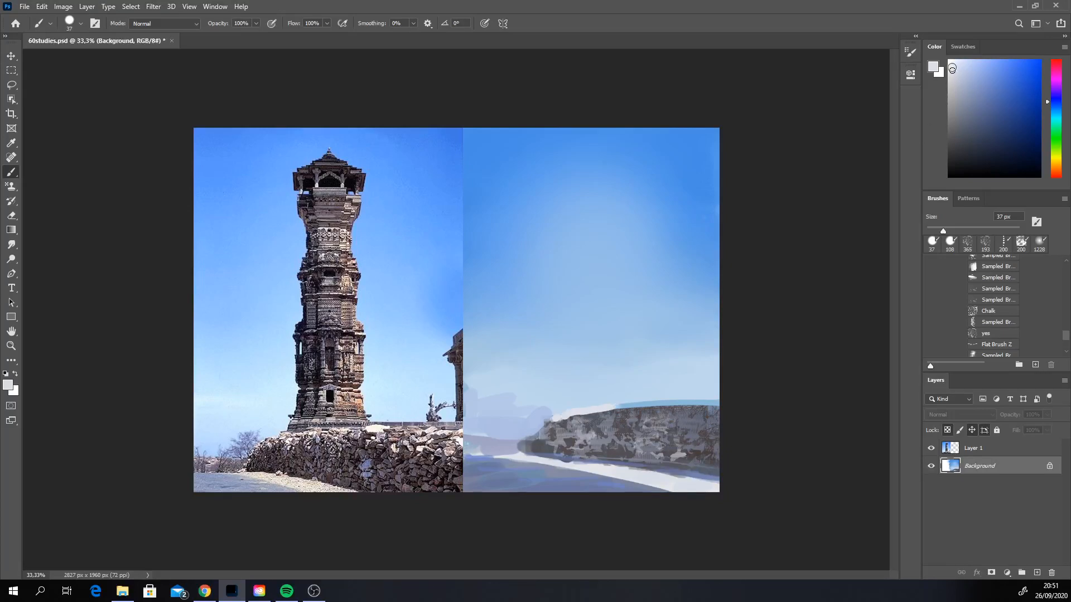
{"action": "left_click", "coordinate": [1056, 159]}
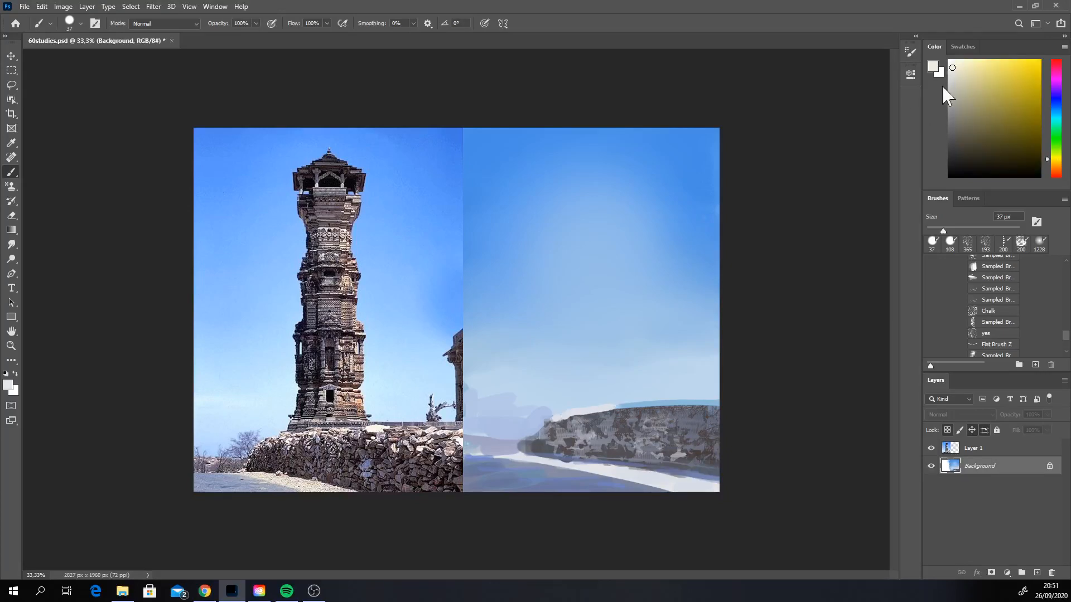
{"action": "left_click_drag", "start_coordinate": [572, 411], "coordinate": [642, 406]}
{"action": "key", "text": "ctrl+z"}
{"action": "left_click_drag", "start_coordinate": [573, 410], "coordinate": [651, 394]}
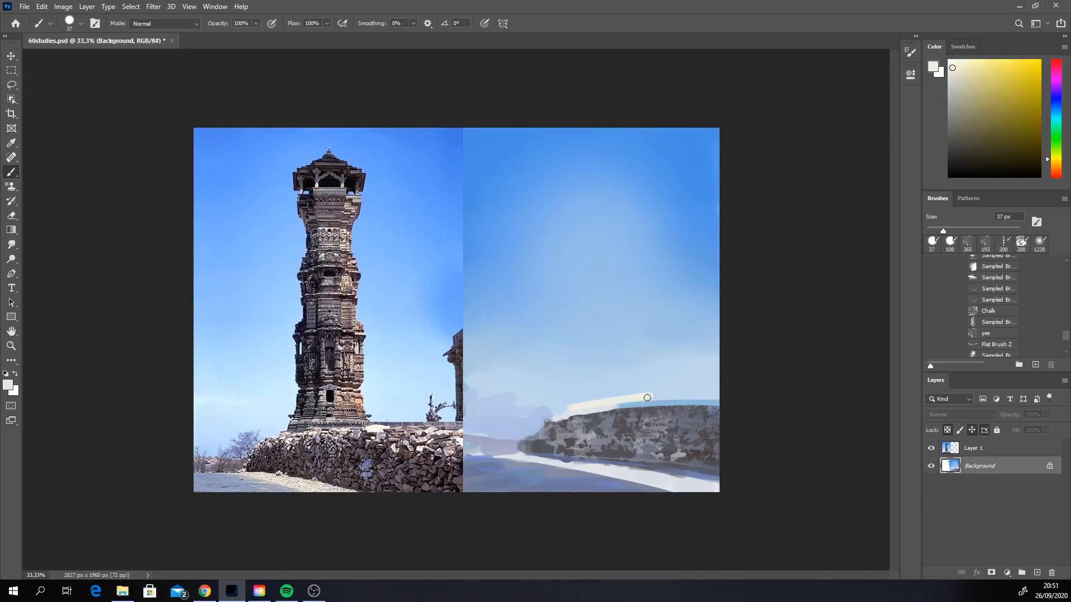
{"action": "key", "text": "ctrl+z"}
{"action": "left_click_drag", "start_coordinate": [584, 409], "coordinate": [697, 399]}
{"action": "key", "text": "ctrl+z"}
{"action": "mouse_move", "coordinate": [575, 414]}
{"action": "left_mouse_down"}
{"action": "mouse_move", "coordinate": [672, 403]}
{"action": "mouse_move", "coordinate": [547, 419]}
{"action": "mouse_move", "coordinate": [616, 412]}
{"action": "left_mouse_up"}
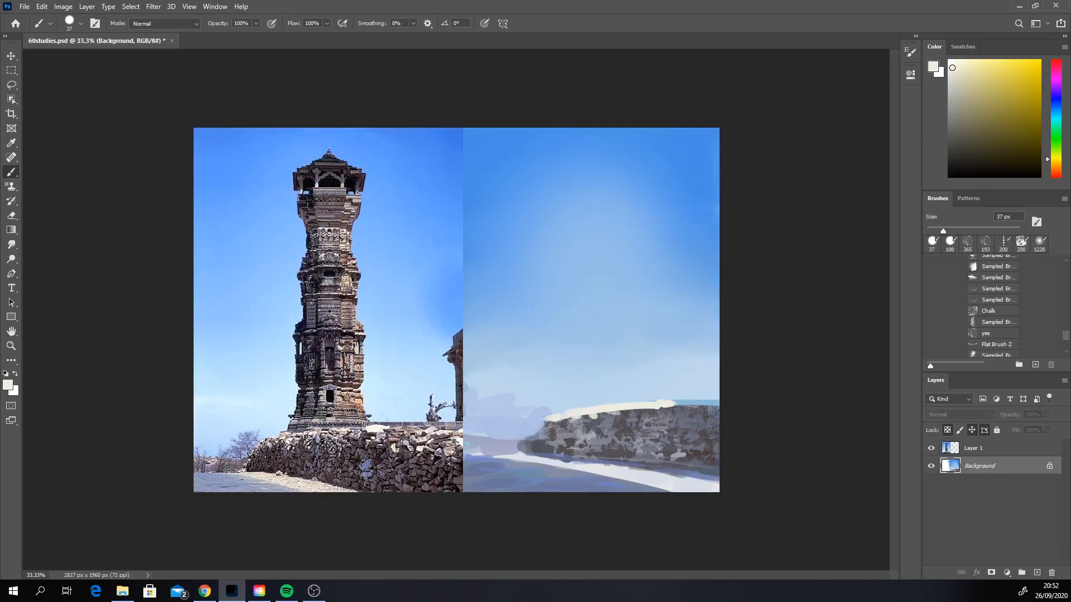
Step: Dab pale cream stone highlights onto the upper part of the wall toward its near end
{"action": "left_click", "coordinate": [653, 426]}
{"action": "key", "text": "ctrl+z"}
{"action": "left_click_drag", "start_coordinate": [649, 420], "coordinate": [654, 424]}
{"action": "left_click", "coordinate": [660, 418]}
{"action": "left_click", "coordinate": [664, 410]}
{"action": "left_click_drag", "start_coordinate": [683, 410], "coordinate": [702, 413]}
{"action": "left_click", "coordinate": [679, 406]}
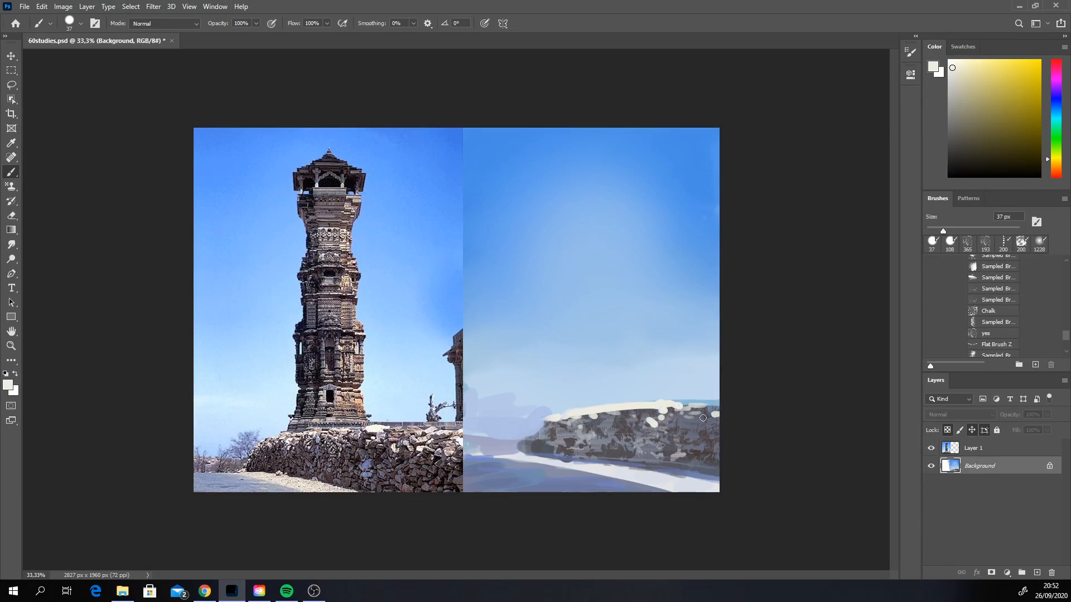
Step: Sample the wall's dark grey, stroke it along the near part of the top edge, and try a more bluish-purple version
{"action": "left_click", "coordinate": [671, 435], "text": "alt"}
{"action": "mouse_move", "coordinate": [648, 401]}
{"action": "left_mouse_down"}
{"action": "mouse_move", "coordinate": [710, 400]}
{"action": "mouse_move", "coordinate": [612, 400]}
{"action": "left_mouse_up"}
{"action": "key", "text": "ctrl+z"}
{"action": "left_click_drag", "start_coordinate": [961, 126], "coordinate": [977, 120]}
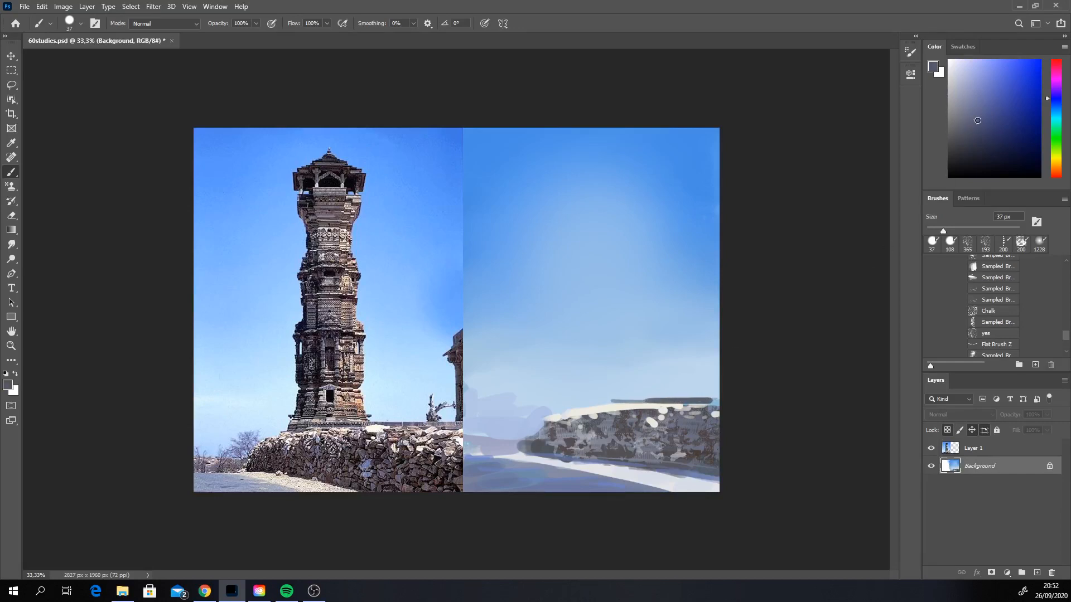
{"action": "left_click", "coordinate": [1048, 97]}
{"action": "left_click_drag", "start_coordinate": [654, 399], "coordinate": [699, 398]}
{"action": "key", "text": "ctrl+z"}
{"action": "left_click_drag", "start_coordinate": [619, 399], "coordinate": [614, 400]}
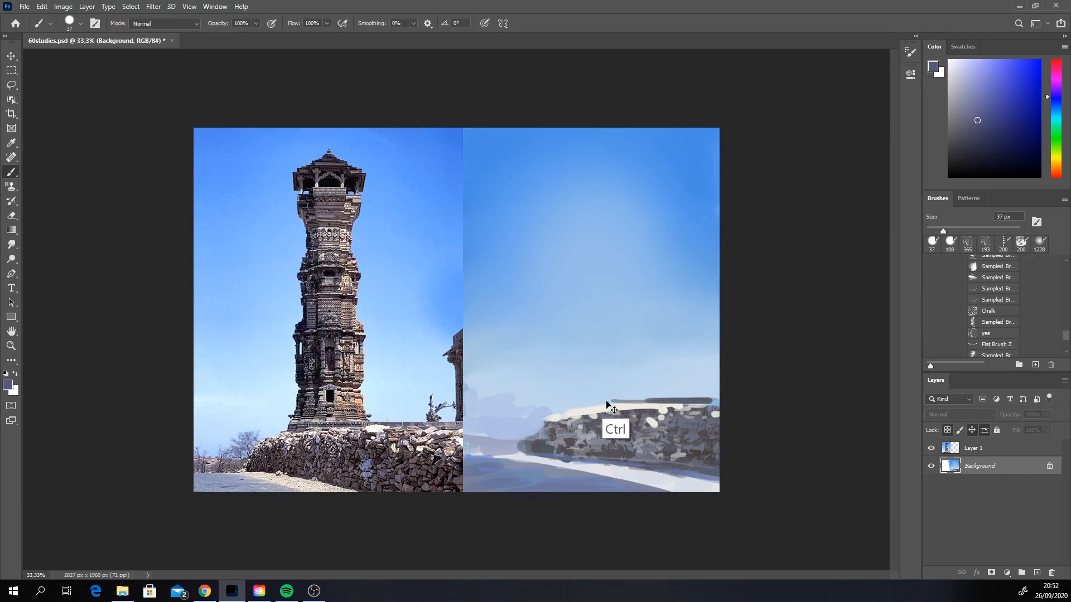
Step: Make the Background layer active again and extend the dark outline along the wall's top toward its far end
{"action": "left_click", "coordinate": [681, 401], "text": "ctrl"}
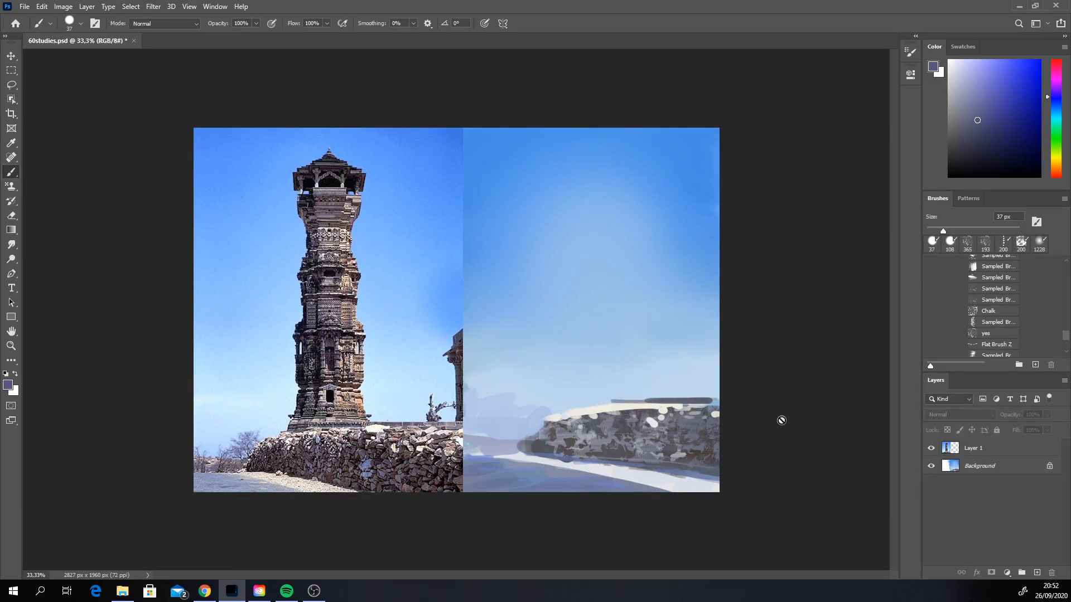
{"action": "left_click", "coordinate": [977, 453]}
{"action": "left_click", "coordinate": [983, 466]}
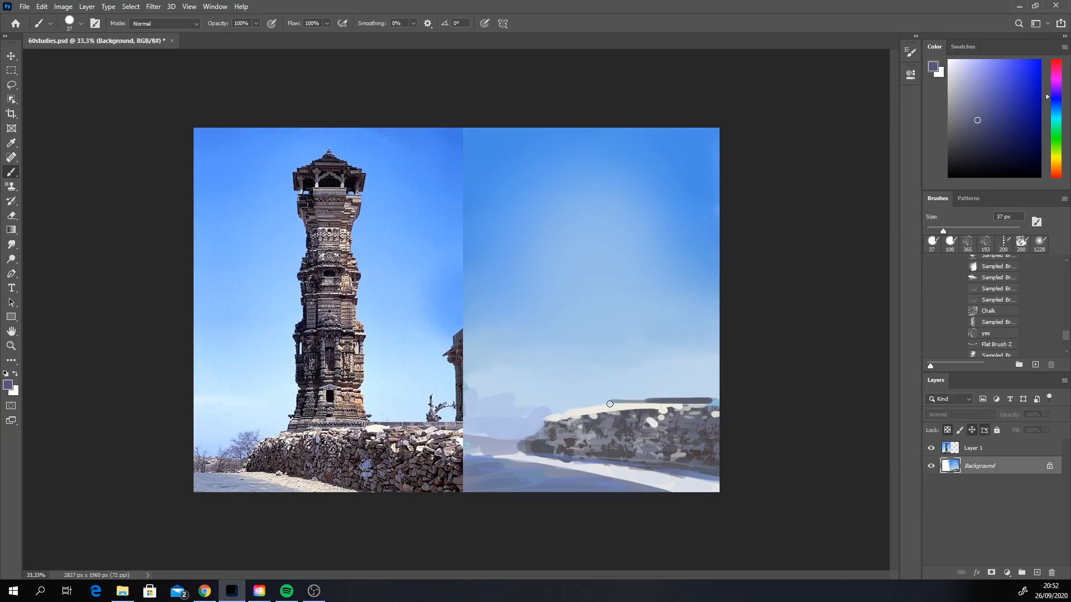
{"action": "key", "text": "ctrl+z"}
{"action": "key", "text": "ctrl+z"}
{"action": "mouse_move", "coordinate": [587, 405]}
{"action": "left_mouse_down"}
{"action": "mouse_move", "coordinate": [591, 413]}
{"action": "mouse_move", "coordinate": [570, 407]}
{"action": "left_mouse_up"}
{"action": "key", "text": "ctrl+z"}
{"action": "key", "text": "ctrl+z"}
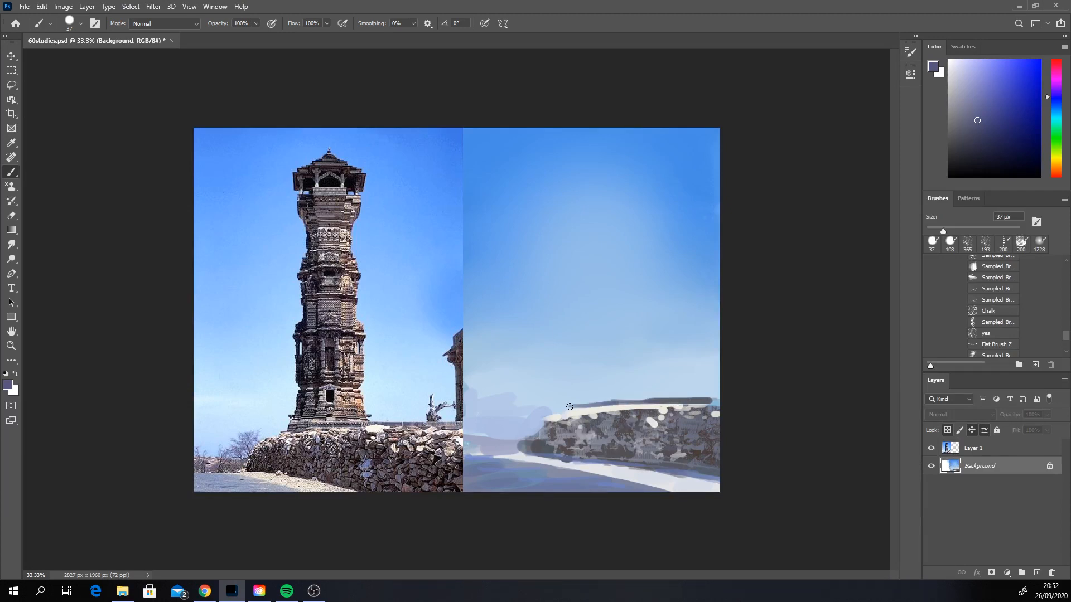
Step: Sample a lighter grey from the stones and touch up the near end of the wall's top edge, undoing the last stroke
{"action": "left_click", "coordinate": [700, 412], "text": "alt"}
{"action": "left_click_drag", "start_coordinate": [690, 400], "coordinate": [718, 401]}
{"action": "key", "text": "ctrl+z"}
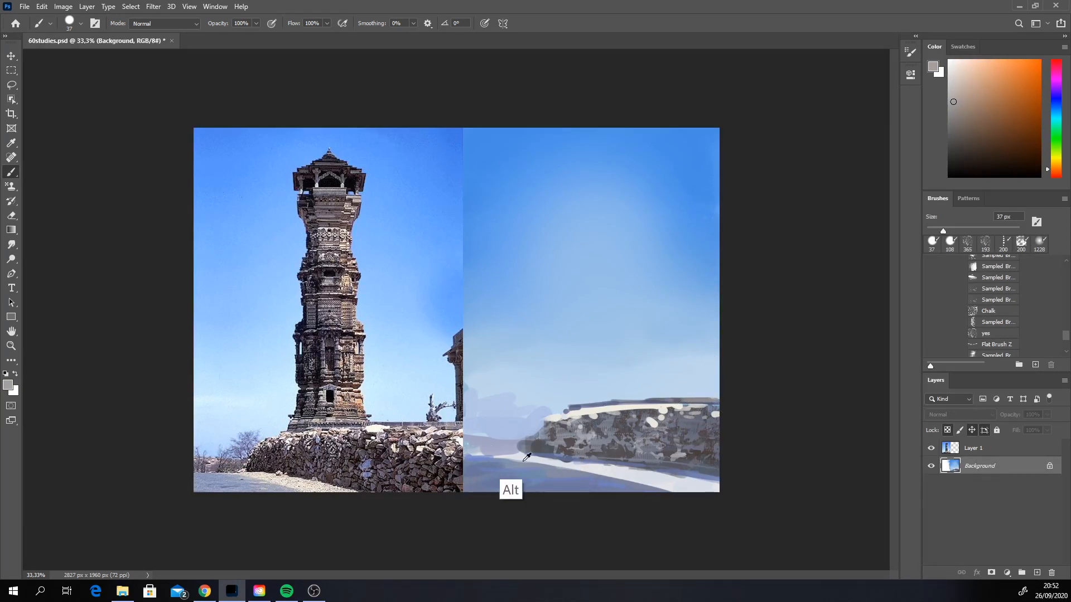
Step: Choose a dark desaturated blue, reduce the brush to 9 px, and draw thin crack lines between the wall's stones
{"action": "left_click", "coordinate": [564, 450], "text": "alt"}
{"action": "left_click", "coordinate": [958, 145]}
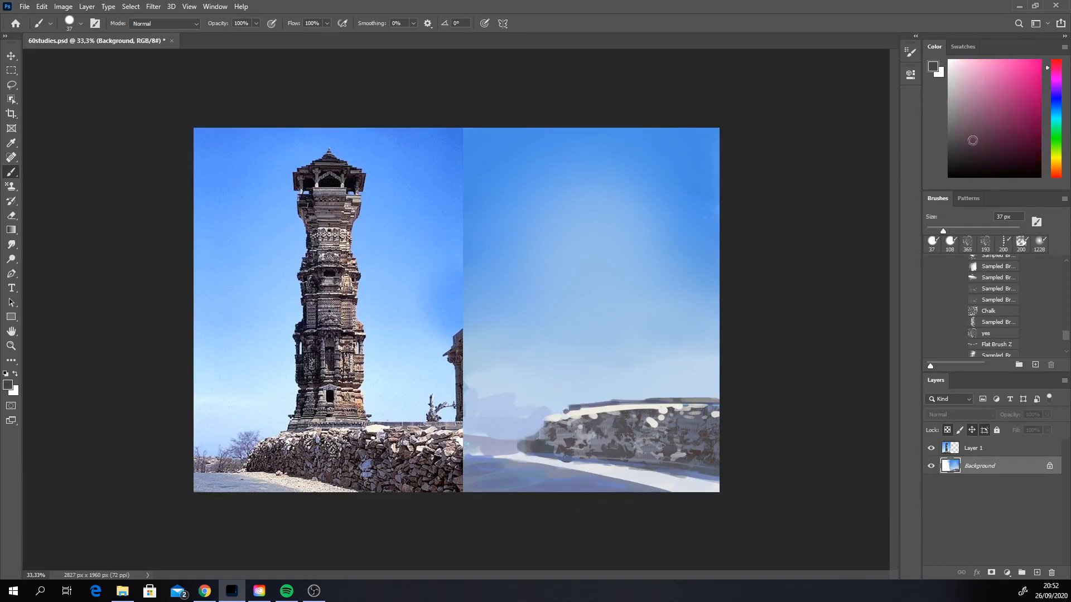
{"action": "left_click", "coordinate": [1057, 101]}
{"action": "left_click", "coordinate": [974, 147]}
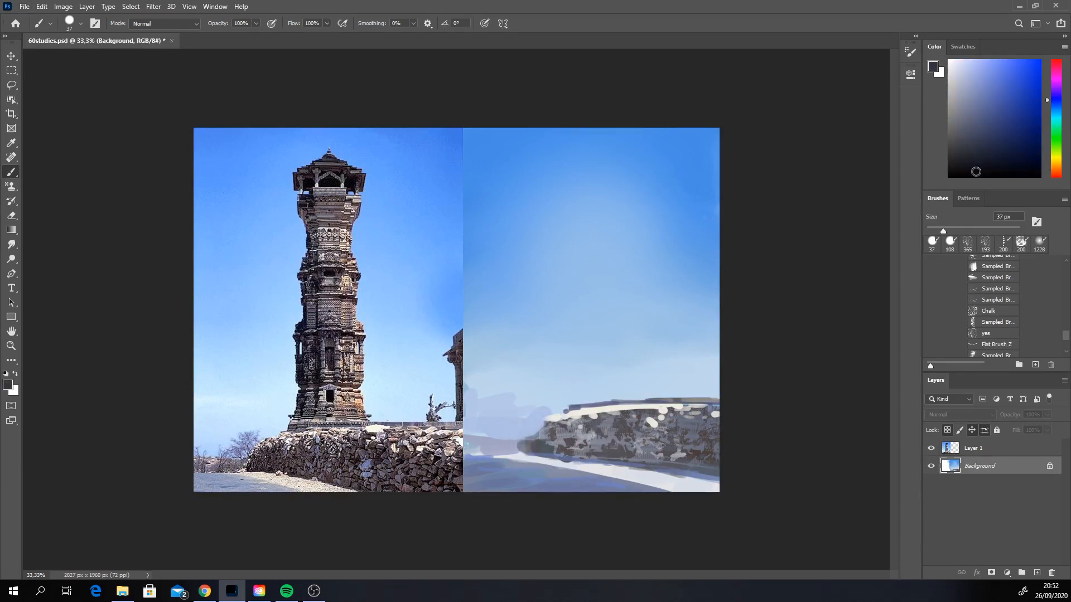
{"action": "left_click_drag", "start_coordinate": [942, 230], "coordinate": [930, 231]}
{"action": "left_click_drag", "start_coordinate": [681, 431], "coordinate": [689, 442]}
{"action": "key", "text": "ctrl+z"}
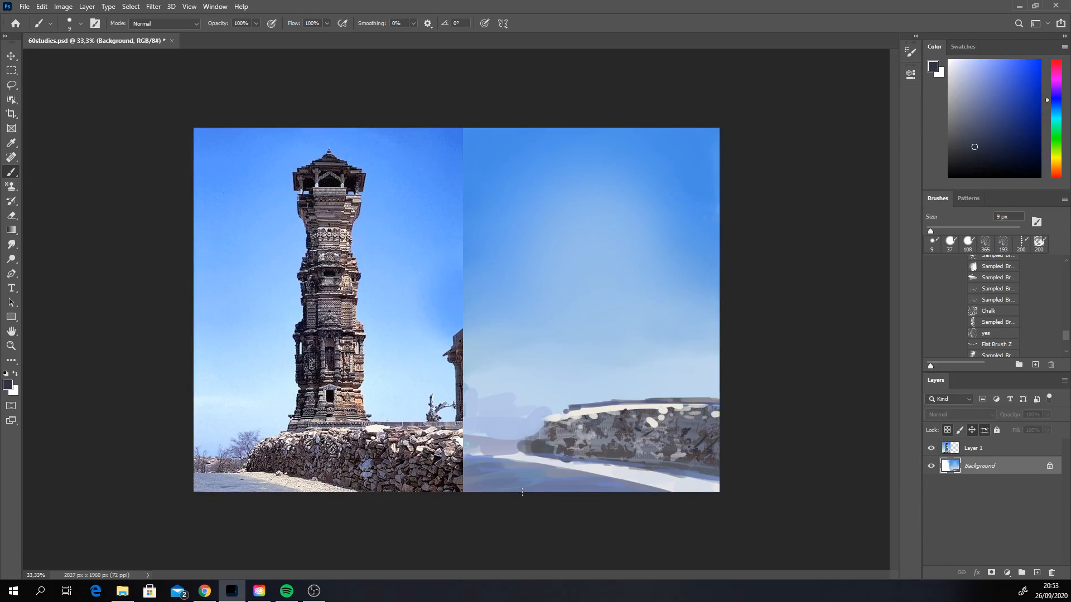
Step: Enlarge the brush to 161 px, set its blending mode to Multiply, and choose a light warm grey with an orange hue
{"action": "right_click", "coordinate": [656, 457]}
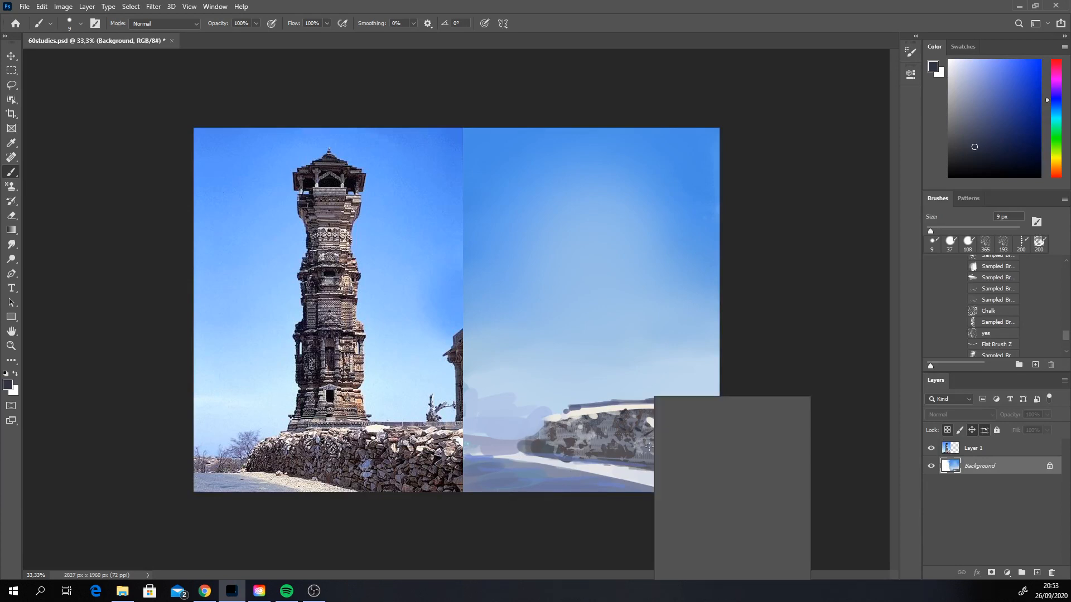
{"action": "left_click", "coordinate": [756, 422]}
{"action": "left_click", "coordinate": [180, 23]}
{"action": "left_click", "coordinate": [179, 23]}
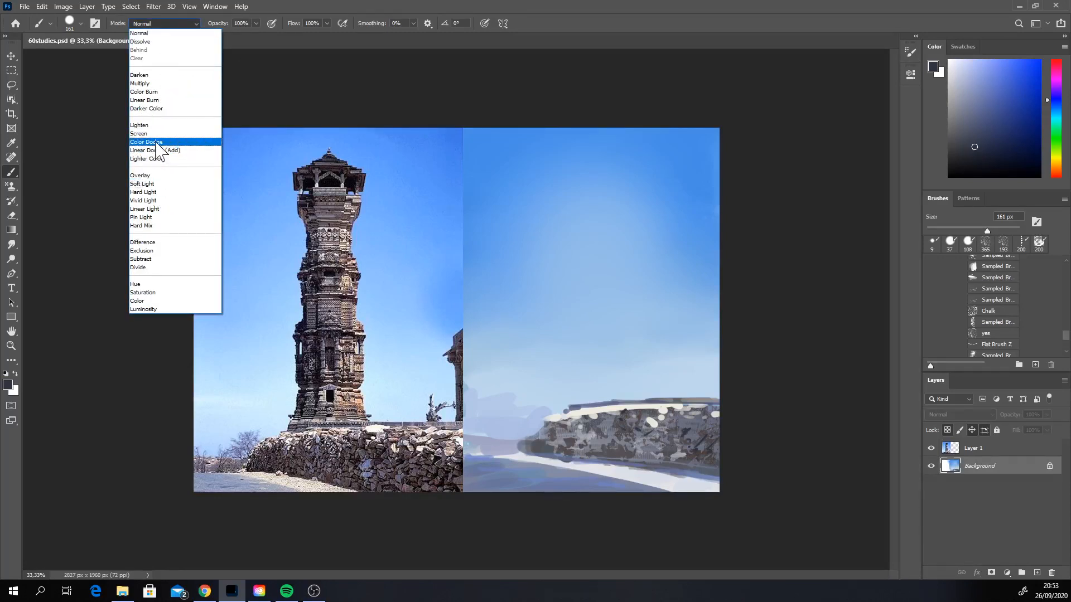
{"action": "left_click", "coordinate": [152, 83]}
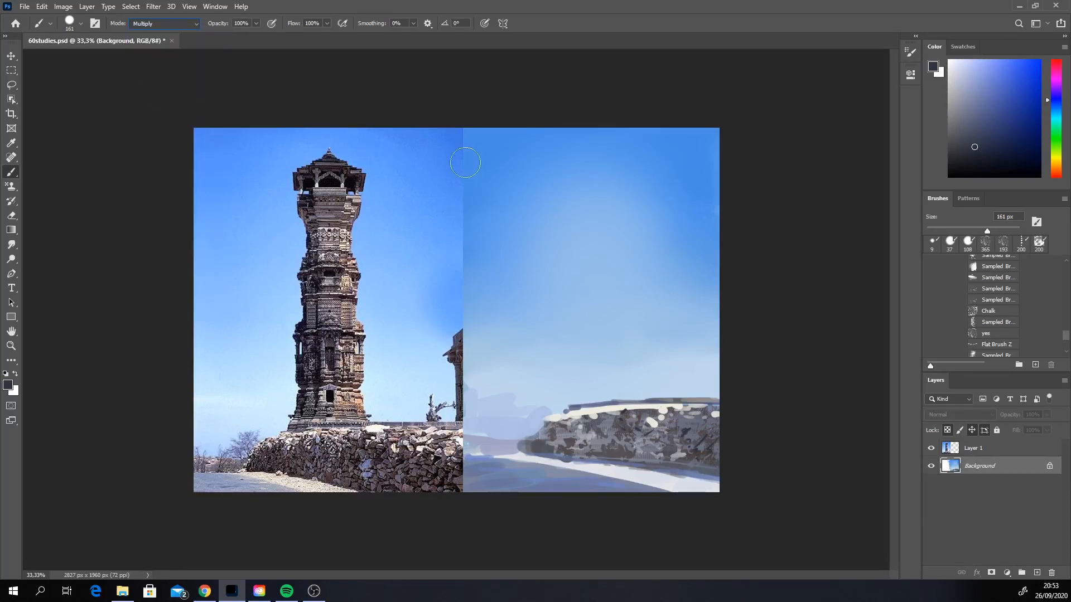
{"action": "left_click", "coordinate": [967, 103]}
{"action": "left_click", "coordinate": [957, 87]}
{"action": "left_click", "coordinate": [1056, 169]}
{"action": "left_click_drag", "start_coordinate": [1055, 169], "coordinate": [1050, 165]}
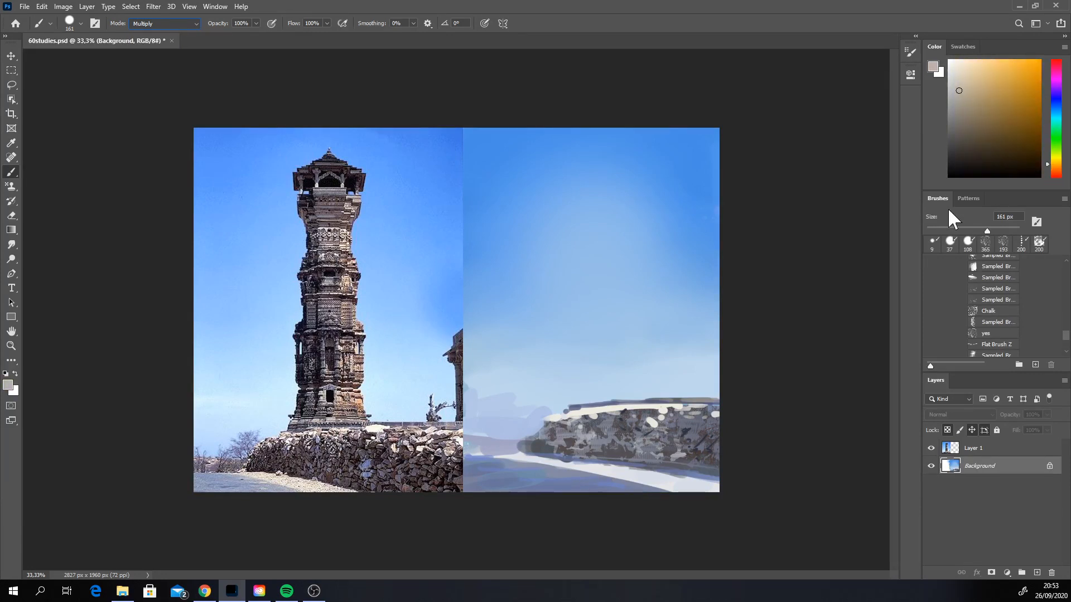
Step: Glaze the stone wall with warm brown in Multiply mode, enlarging the brush to 233 px and shifting the colour to salmon
{"action": "mouse_move", "coordinate": [656, 432]}
{"action": "left_mouse_down"}
{"action": "mouse_move", "coordinate": [682, 423]}
{"action": "mouse_move", "coordinate": [720, 452]}
{"action": "left_mouse_up"}
{"action": "key", "text": "ctrl+z"}
{"action": "mouse_move", "coordinate": [613, 439]}
{"action": "left_mouse_down"}
{"action": "mouse_move", "coordinate": [656, 417]}
{"action": "mouse_move", "coordinate": [618, 449]}
{"action": "mouse_move", "coordinate": [716, 456]}
{"action": "left_mouse_up"}
{"action": "left_click", "coordinate": [1055, 173]}
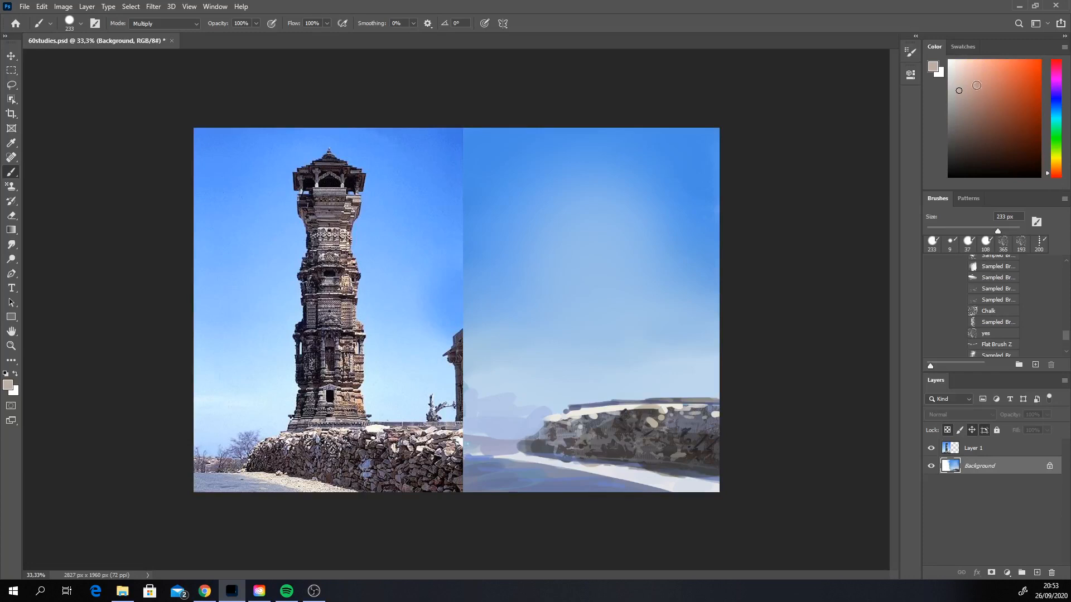
{"action": "mouse_move", "coordinate": [565, 441]}
{"action": "left_mouse_down"}
{"action": "mouse_move", "coordinate": [656, 435]}
{"action": "mouse_move", "coordinate": [557, 439]}
{"action": "mouse_move", "coordinate": [594, 427]}
{"action": "left_mouse_up"}
{"action": "key", "text": "ctrl+z"}
{"action": "mouse_move", "coordinate": [690, 451]}
{"action": "left_mouse_down"}
{"action": "mouse_move", "coordinate": [655, 435]}
{"action": "mouse_move", "coordinate": [707, 437]}
{"action": "mouse_move", "coordinate": [680, 450]}
{"action": "mouse_move", "coordinate": [717, 454]}
{"action": "mouse_move", "coordinate": [670, 458]}
{"action": "left_mouse_up"}
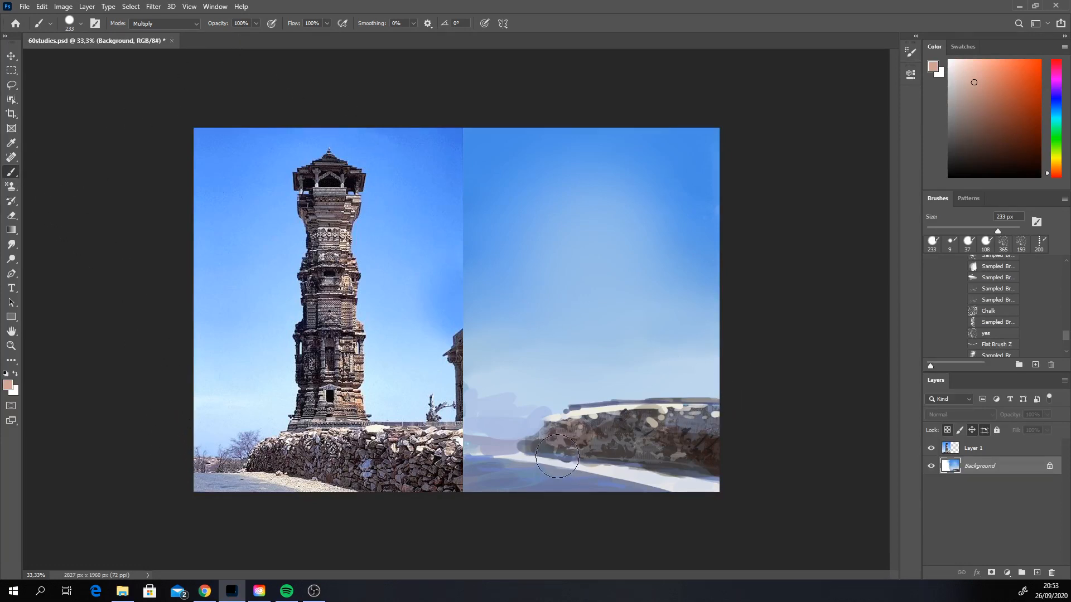
Step: Select the wall area with a rectangular marquee, stretch its near side taller with a Perspective transform to about 133% height, and deselect
{"action": "left_click", "coordinate": [11, 71]}
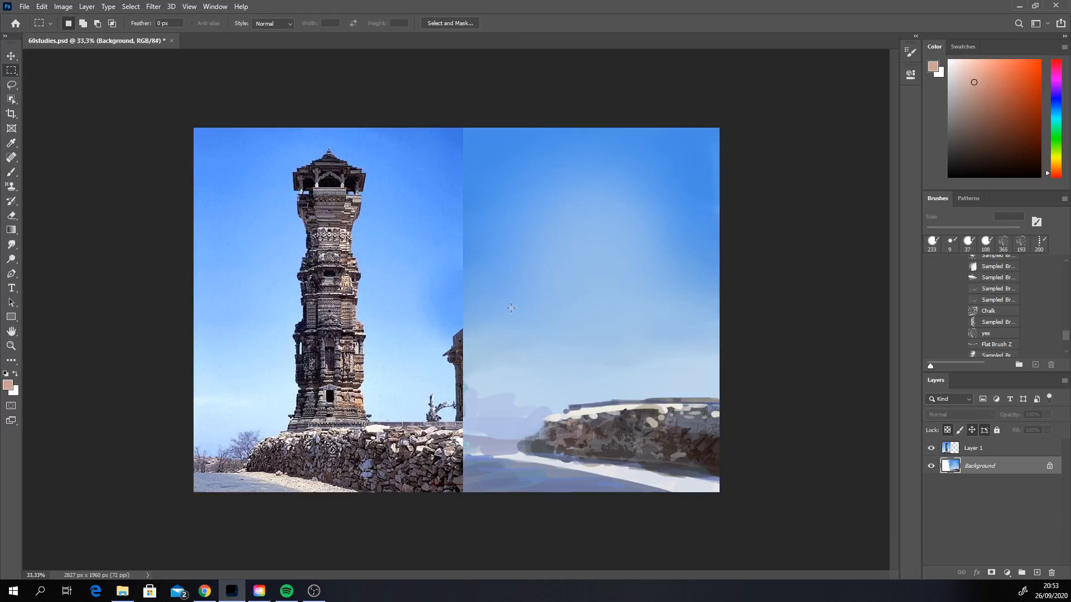
{"action": "mouse_move", "coordinate": [633, 478]}
{"action": "left_mouse_down"}
{"action": "mouse_move", "coordinate": [510, 298]}
{"action": "mouse_move", "coordinate": [772, 526]}
{"action": "left_mouse_up"}
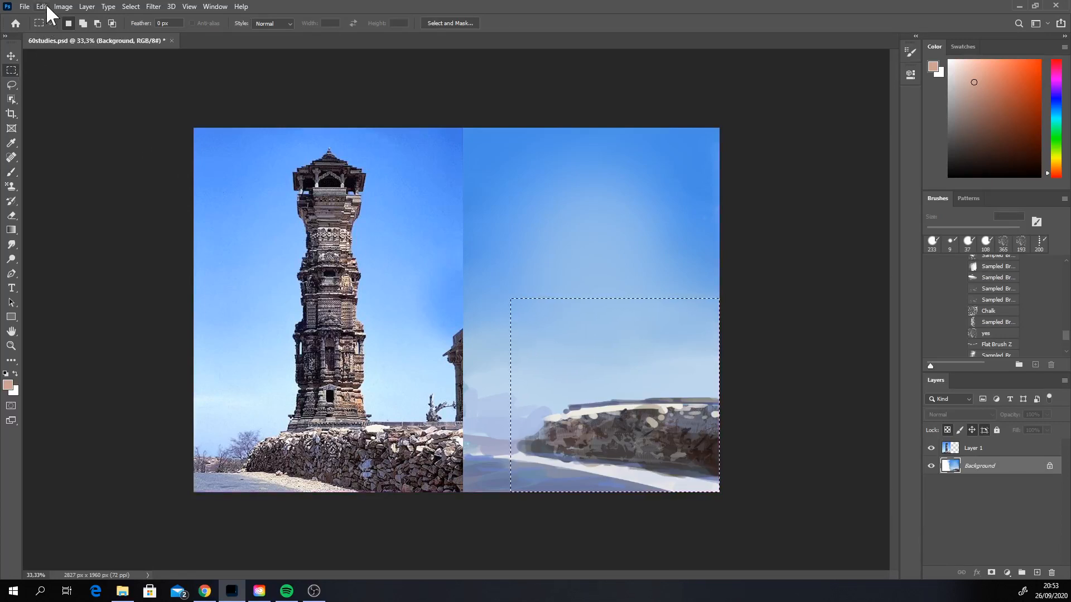
{"action": "left_click", "coordinate": [42, 6]}
{"action": "mouse_move", "coordinate": [167, 246]}
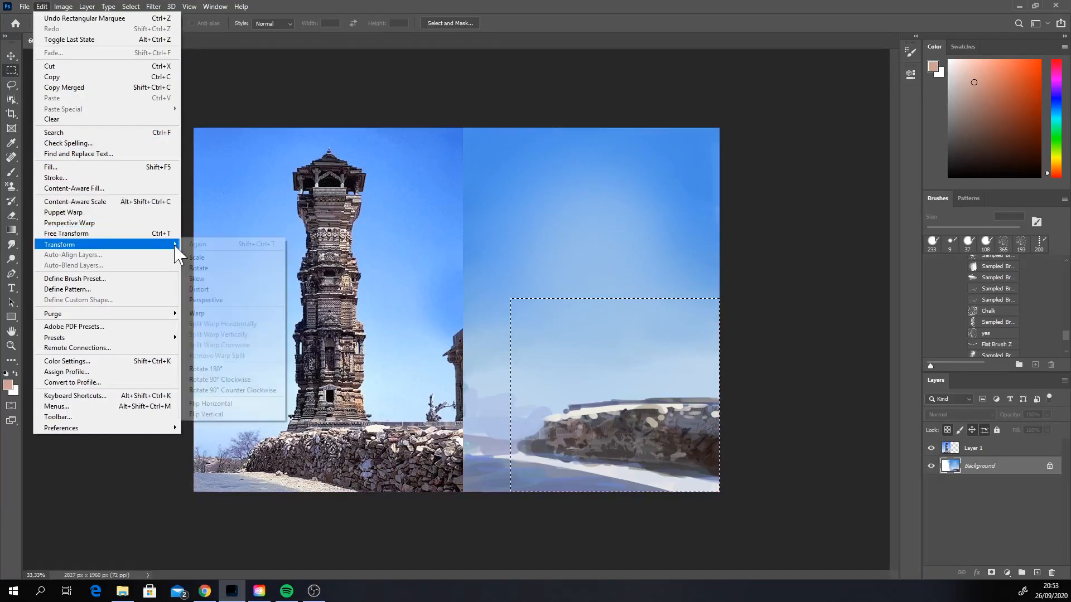
{"action": "left_click", "coordinate": [218, 303]}
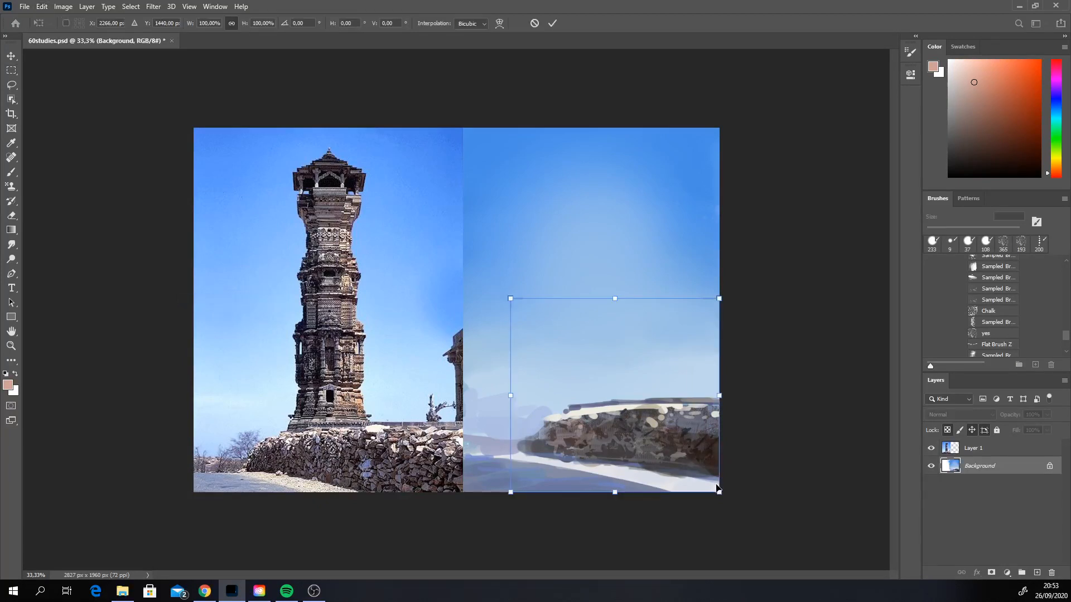
{"action": "left_click_drag", "start_coordinate": [720, 495], "coordinate": [720, 525]}
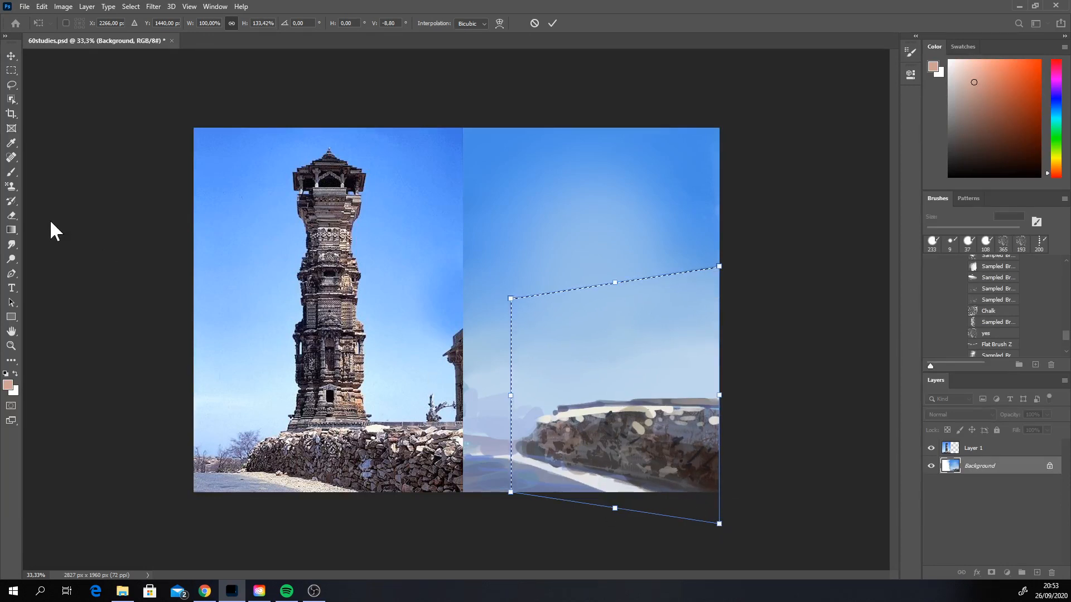
{"action": "left_click", "coordinate": [15, 170]}
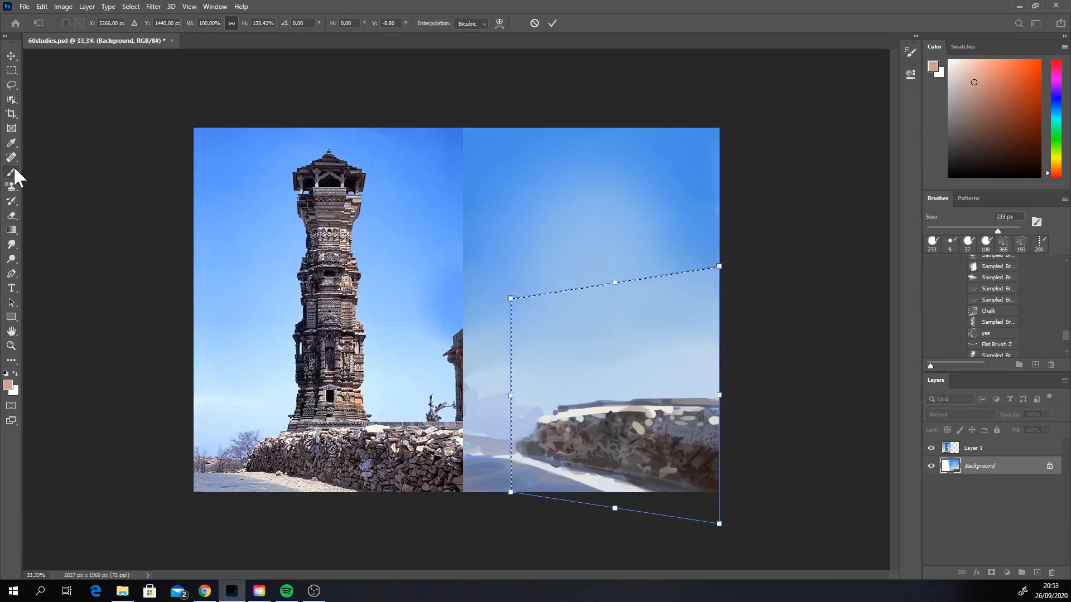
{"action": "left_click", "coordinate": [132, 7]}
{"action": "left_click", "coordinate": [140, 29]}
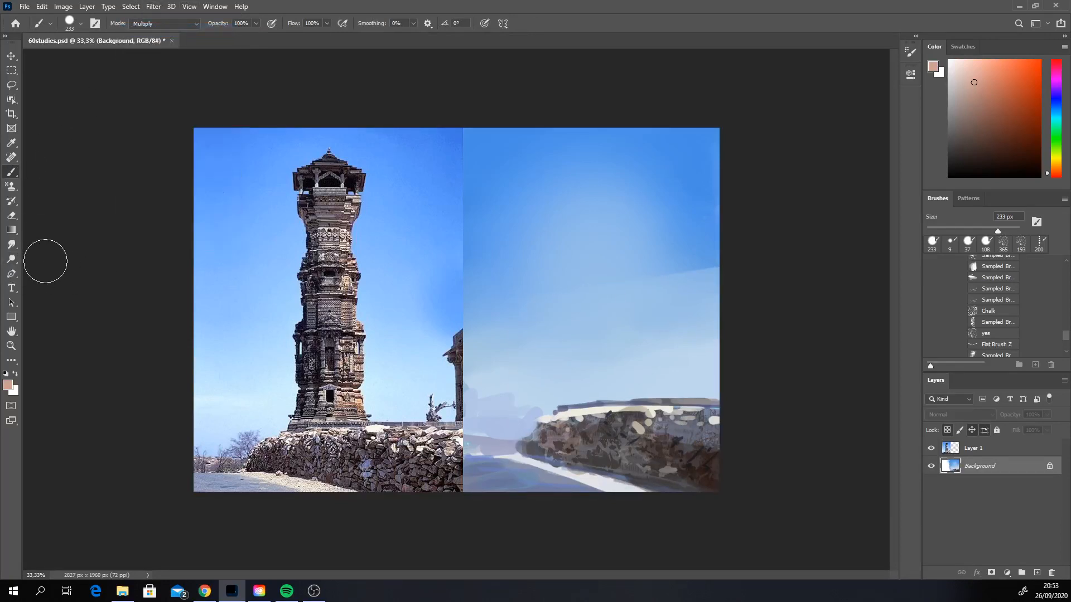
{"action": "left_click", "coordinate": [23, 243]}
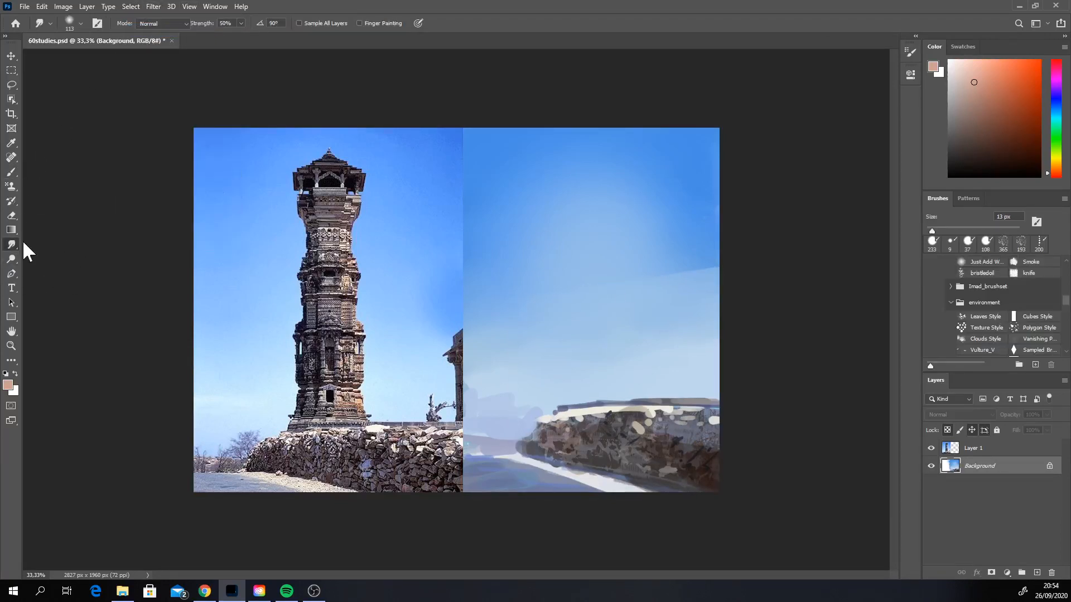
{"action": "key", "text": "shift+r"}
{"action": "right_click", "coordinate": [775, 295]}
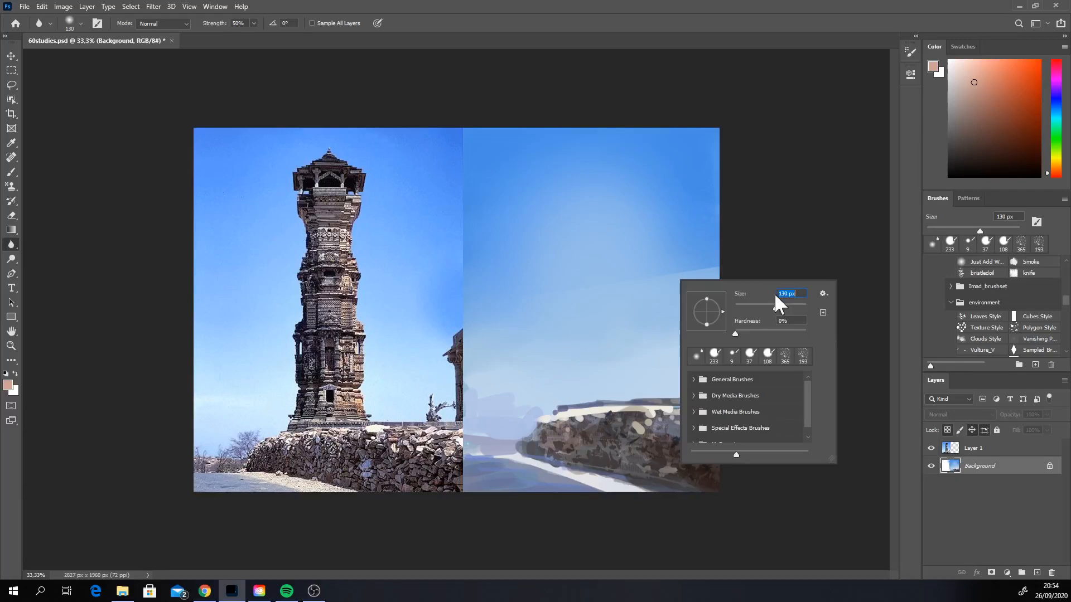
{"action": "left_click", "coordinate": [390, 399]}
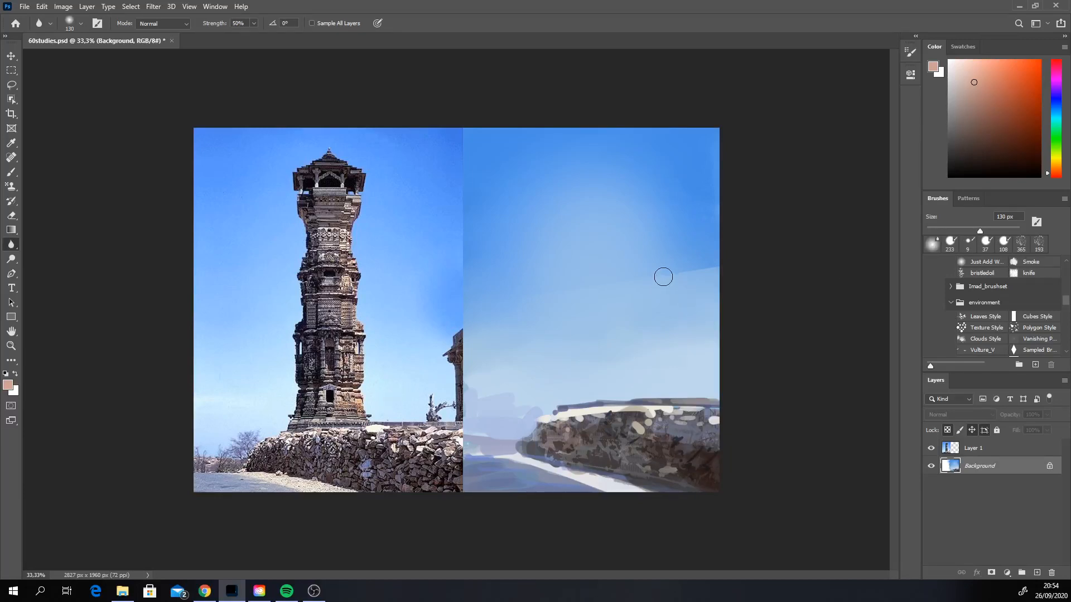
{"action": "left_click", "coordinate": [11, 172]}
{"action": "left_click", "coordinate": [33, 173]}
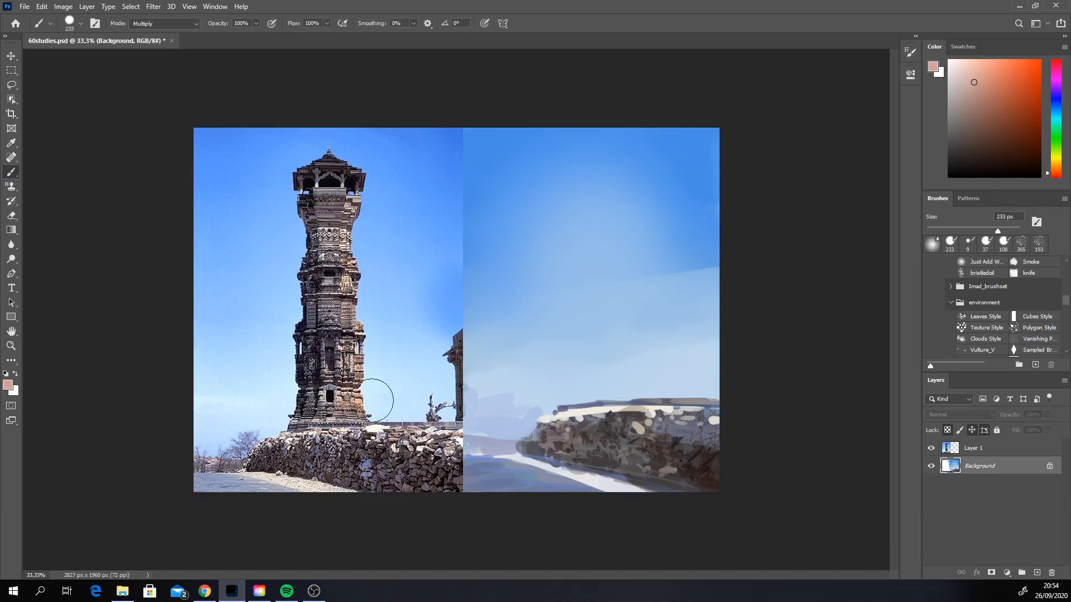
Step: Sample a blue from the sky and set the brush's blending mode to Normal
{"action": "left_click", "coordinate": [679, 291], "text": "alt"}
{"action": "mouse_move", "coordinate": [690, 265]}
{"action": "left_mouse_down"}
{"action": "mouse_move", "coordinate": [723, 274]}
{"action": "mouse_move", "coordinate": [684, 287]}
{"action": "left_mouse_up"}
{"action": "key", "text": "ctrl+z"}
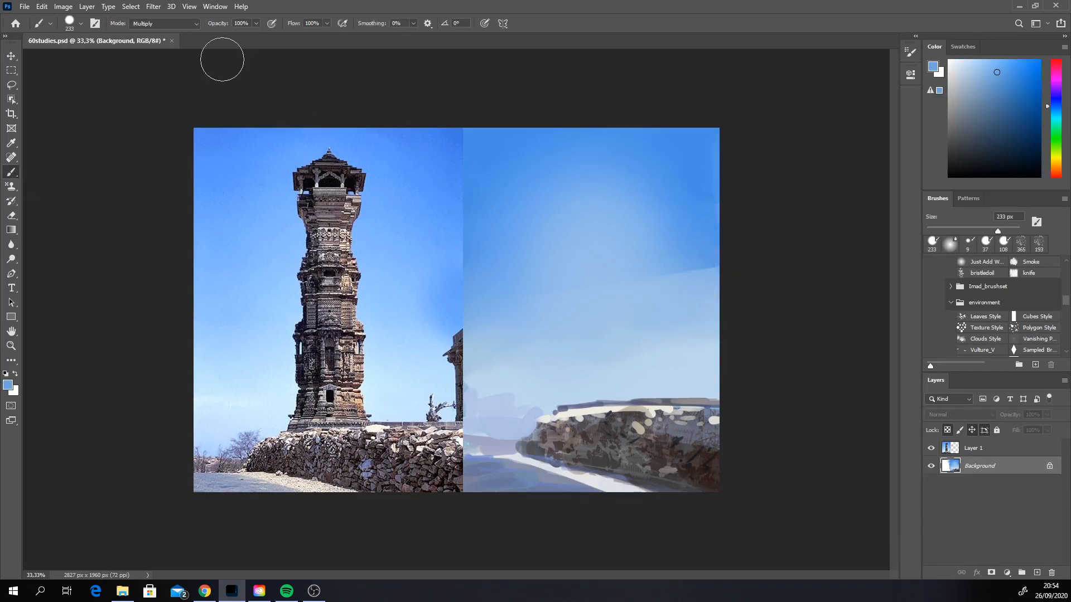
{"action": "left_click", "coordinate": [162, 24]}
{"action": "left_click", "coordinate": [160, 33]}
Step: Paint over the hard edge in the painted sky with soft light-blue strokes at 233 px
{"action": "left_click_drag", "start_coordinate": [688, 268], "coordinate": [705, 272]}
{"action": "key", "text": "ctrl+z"}
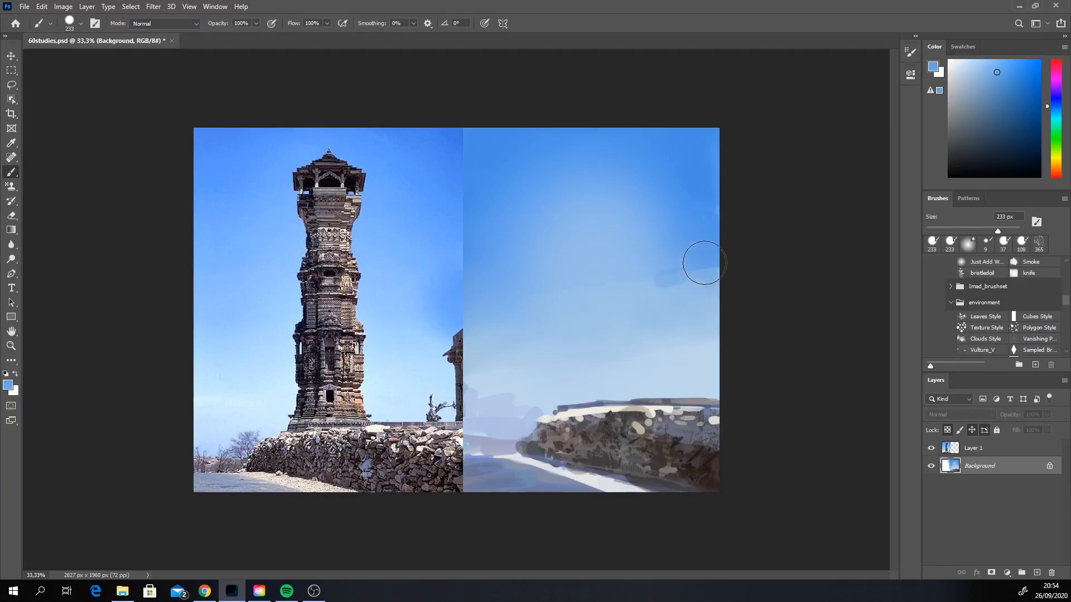
{"action": "left_click", "coordinate": [692, 296]}
{"action": "left_click", "coordinate": [669, 319], "text": "alt"}
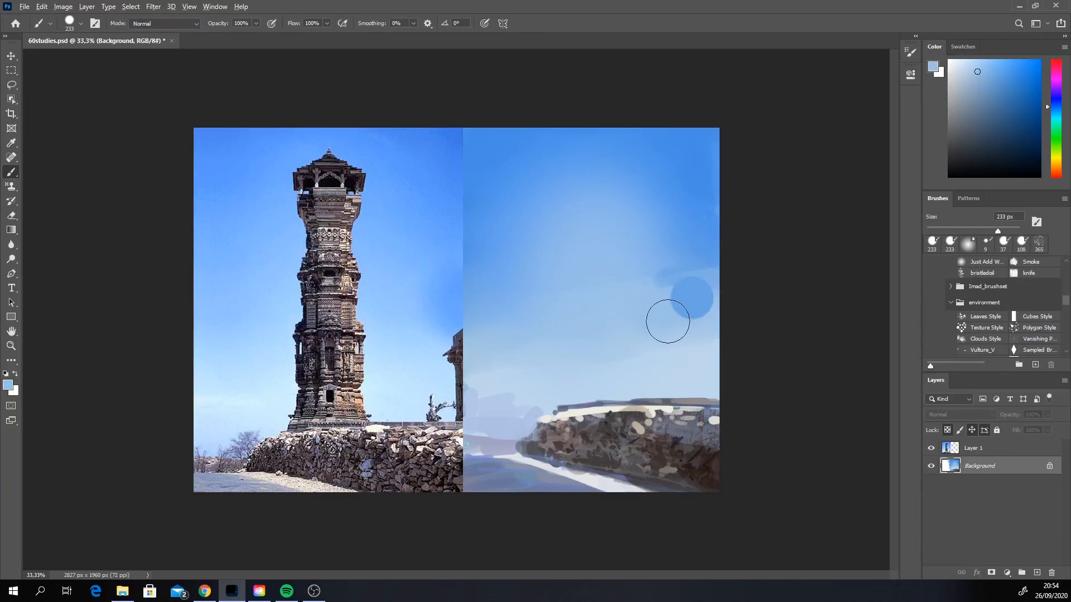
{"action": "key", "text": "ctrl+z"}
{"action": "mouse_move", "coordinate": [674, 292]}
{"action": "left_mouse_down"}
{"action": "mouse_move", "coordinate": [673, 278]}
{"action": "mouse_move", "coordinate": [688, 278]}
{"action": "mouse_move", "coordinate": [676, 262]}
{"action": "left_mouse_up"}
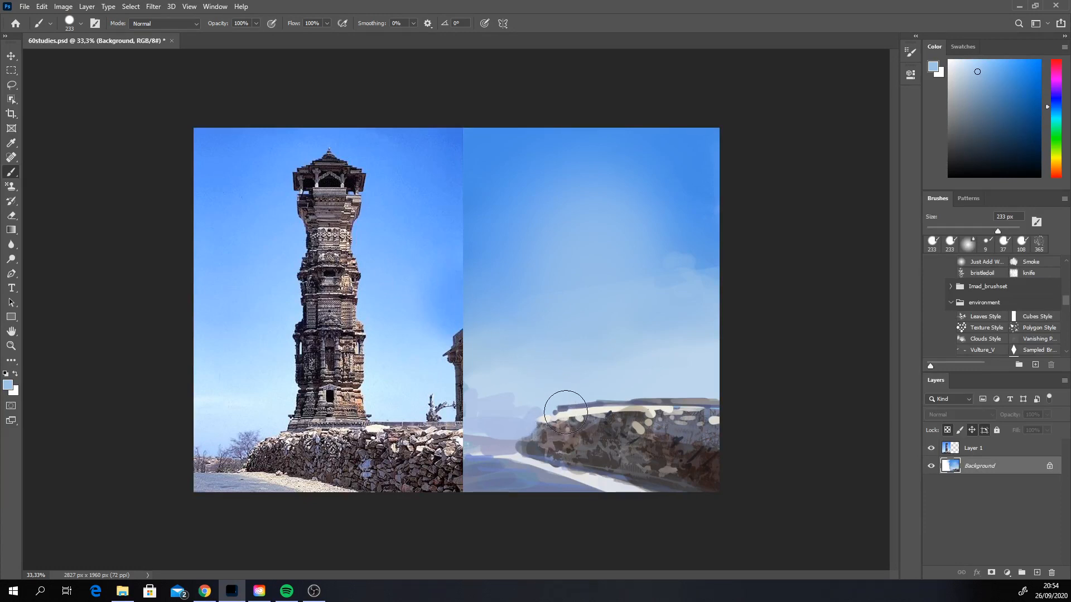
{"action": "left_click", "coordinate": [154, 7]}
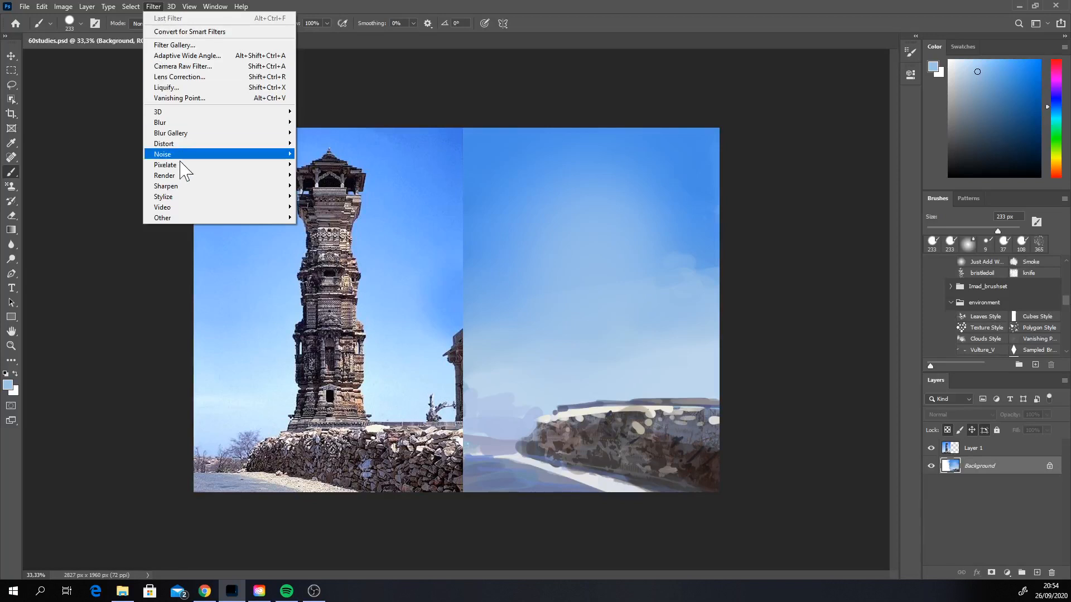
{"action": "mouse_move", "coordinate": [193, 186]}
{"action": "left_click", "coordinate": [130, 195]}
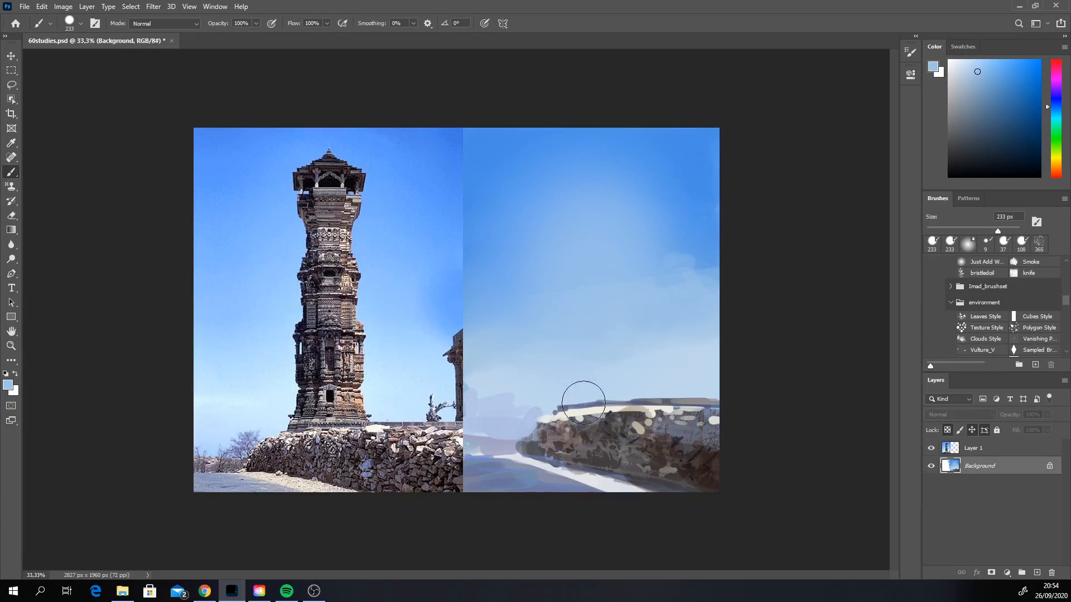
Step: Sample a dark brown from the wall, add a new layer, and block in the tower's vertical shaft with the 233 px brush
{"action": "left_click", "coordinate": [588, 431], "text": "alt"}
{"action": "left_click", "coordinate": [1037, 573]}
{"action": "left_click_drag", "start_coordinate": [569, 397], "coordinate": [568, 173]}
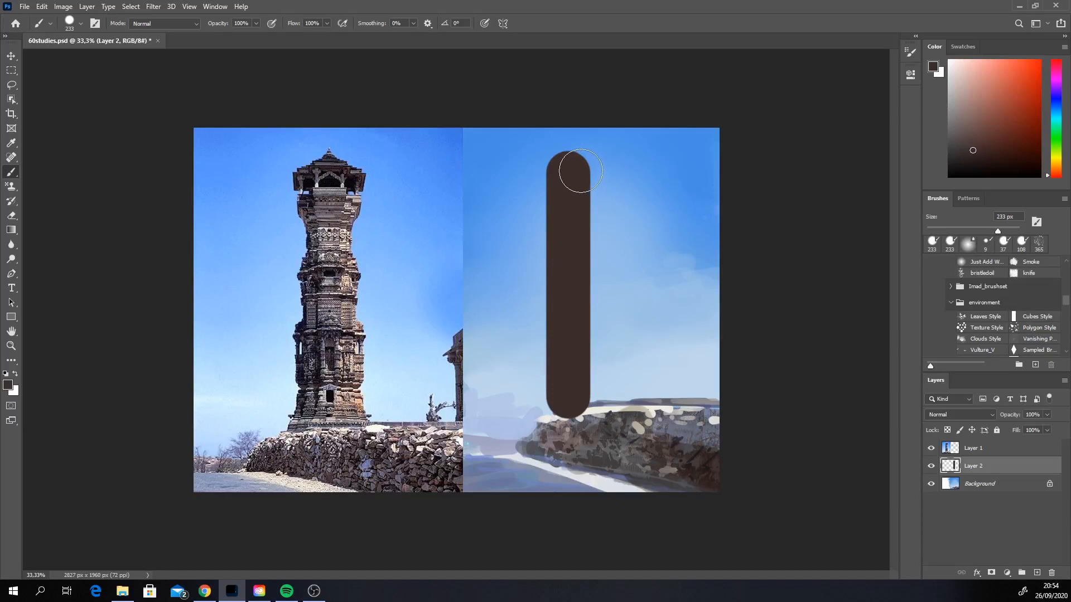
{"action": "left_click_drag", "start_coordinate": [578, 170], "coordinate": [580, 394]}
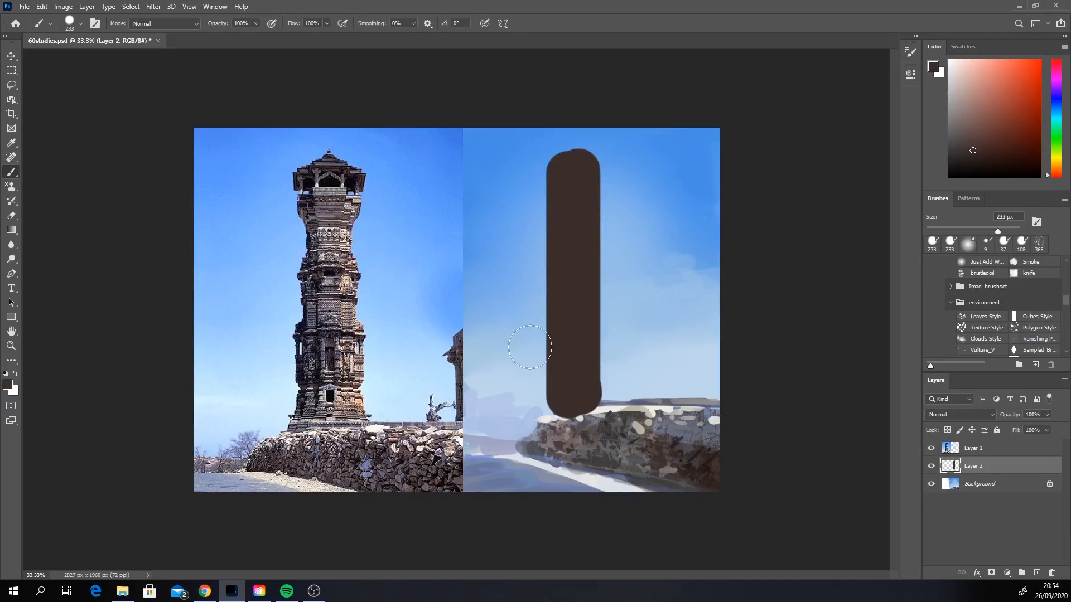
Step: Erase the shaft's rounded base and carve the tower's stepped outline along its left edge with an 85 px eraser
{"action": "left_click", "coordinate": [11, 215]}
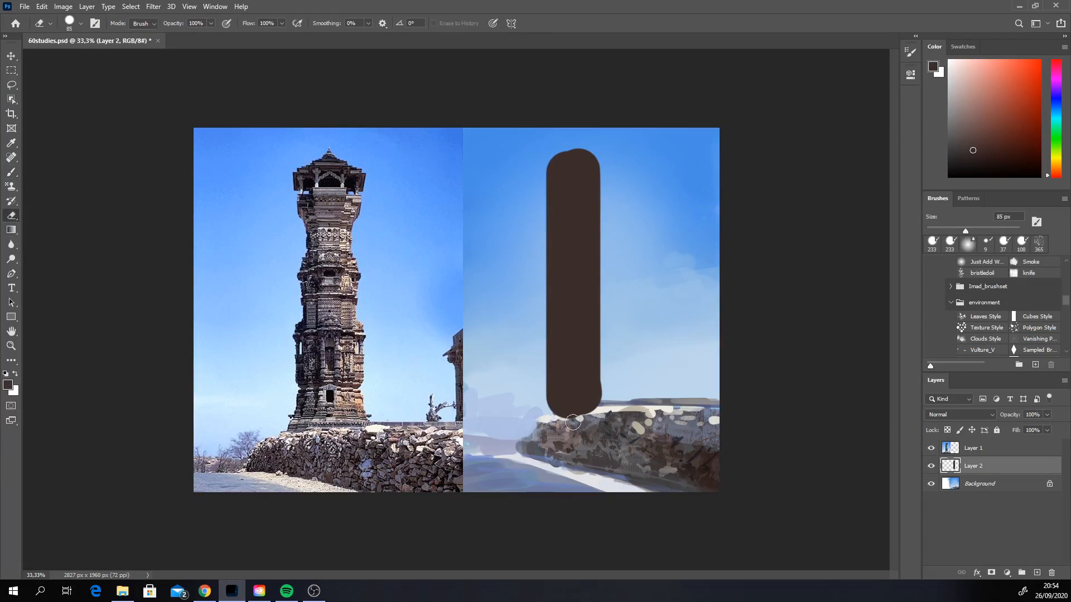
{"action": "left_click_drag", "start_coordinate": [557, 418], "coordinate": [597, 412]}
{"action": "key", "text": "ctrl+z"}
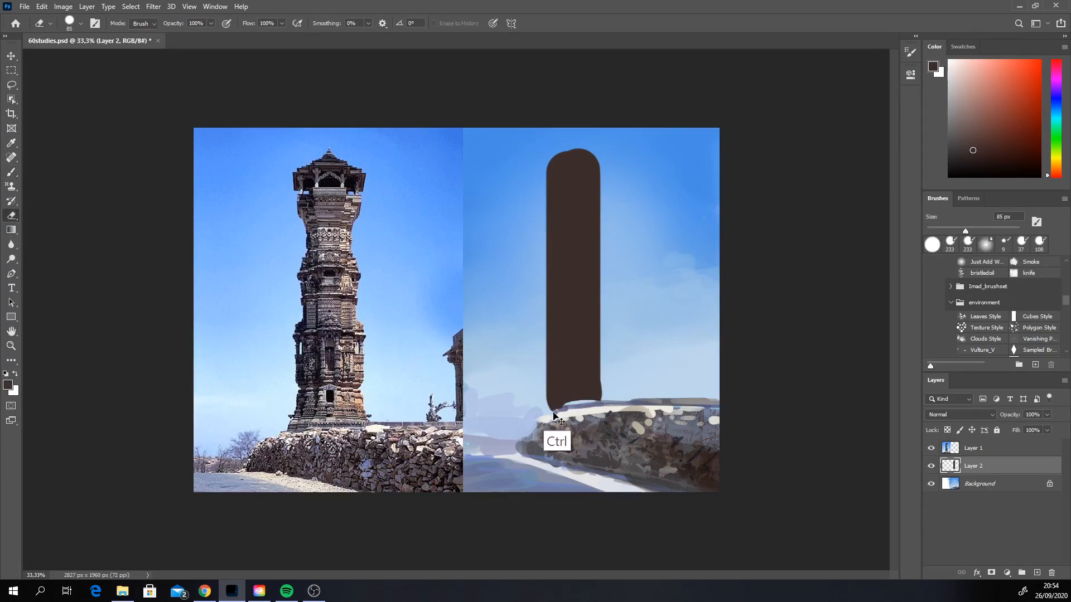
{"action": "key", "text": "ctrl+z"}
{"action": "mouse_move", "coordinate": [551, 413]}
{"action": "left_mouse_down"}
{"action": "mouse_move", "coordinate": [537, 383]}
{"action": "mouse_move", "coordinate": [543, 368]}
{"action": "mouse_move", "coordinate": [539, 395]}
{"action": "mouse_move", "coordinate": [539, 302]}
{"action": "left_mouse_up"}
{"action": "key", "text": "ctrl+z"}
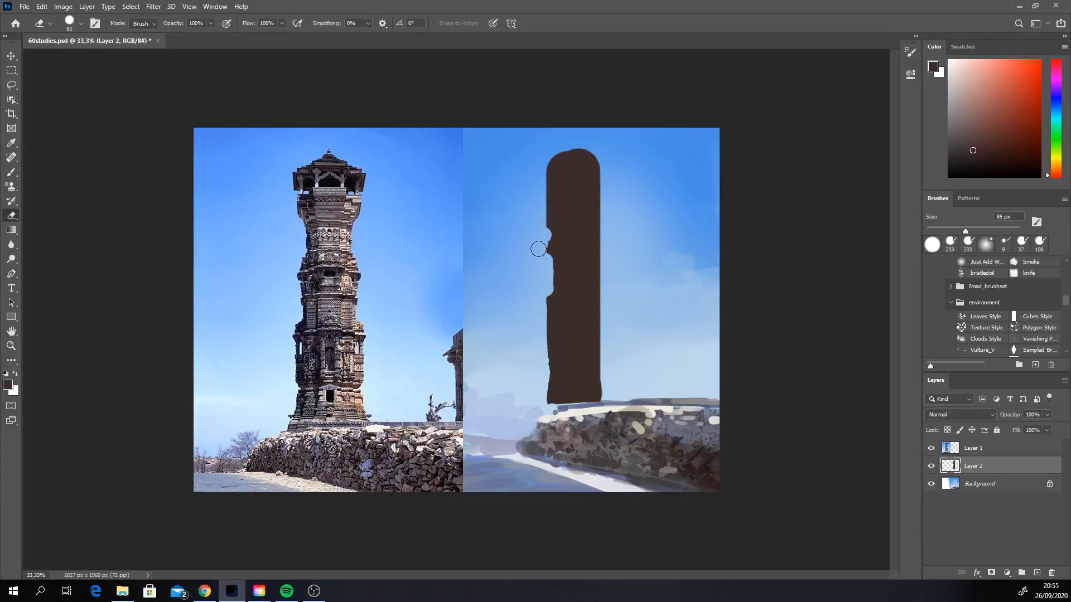
{"action": "mouse_move", "coordinate": [546, 218]}
{"action": "left_mouse_down"}
{"action": "mouse_move", "coordinate": [538, 249]}
{"action": "mouse_move", "coordinate": [543, 183]}
{"action": "mouse_move", "coordinate": [594, 143]}
{"action": "left_mouse_up"}
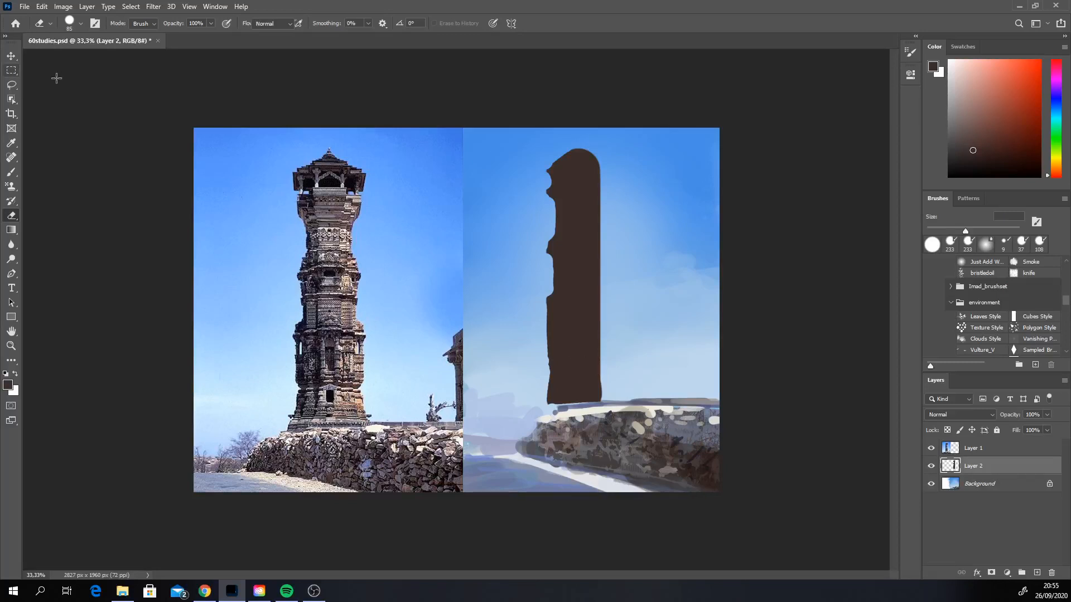
Step: Select the carved left half of the tower silhouette with a rectangular marquee and copy it to a new layer
{"action": "left_click", "coordinate": [11, 71]}
{"action": "mouse_move", "coordinate": [579, 348]}
{"action": "left_mouse_down"}
{"action": "mouse_move", "coordinate": [527, 132]}
{"action": "mouse_move", "coordinate": [584, 421]}
{"action": "mouse_move", "coordinate": [572, 393]}
{"action": "left_mouse_up"}
{"action": "key", "text": "ctrl+j"}
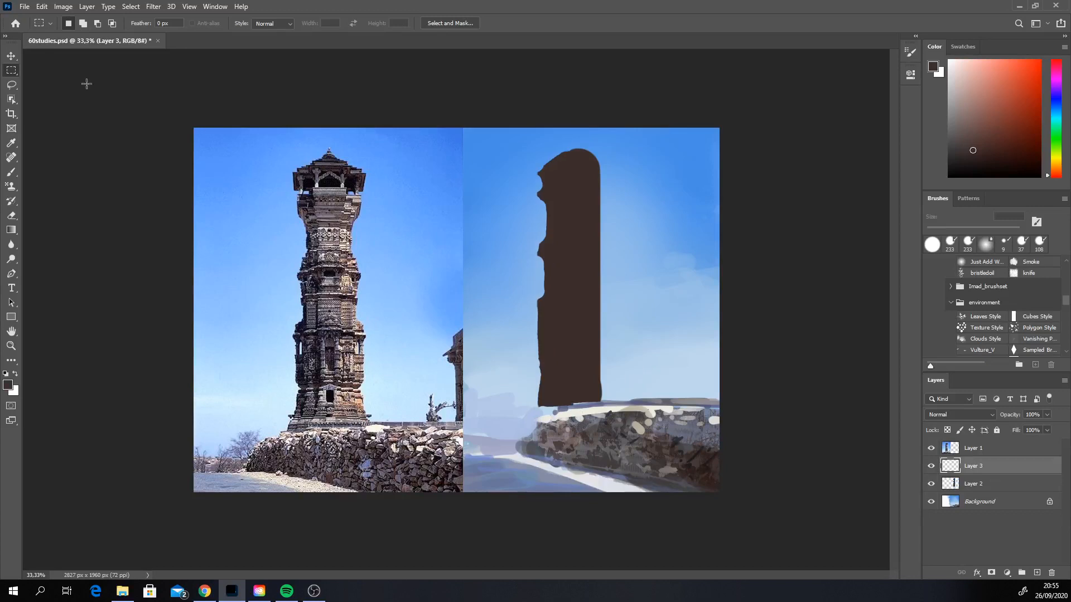
{"action": "left_click", "coordinate": [11, 56]}
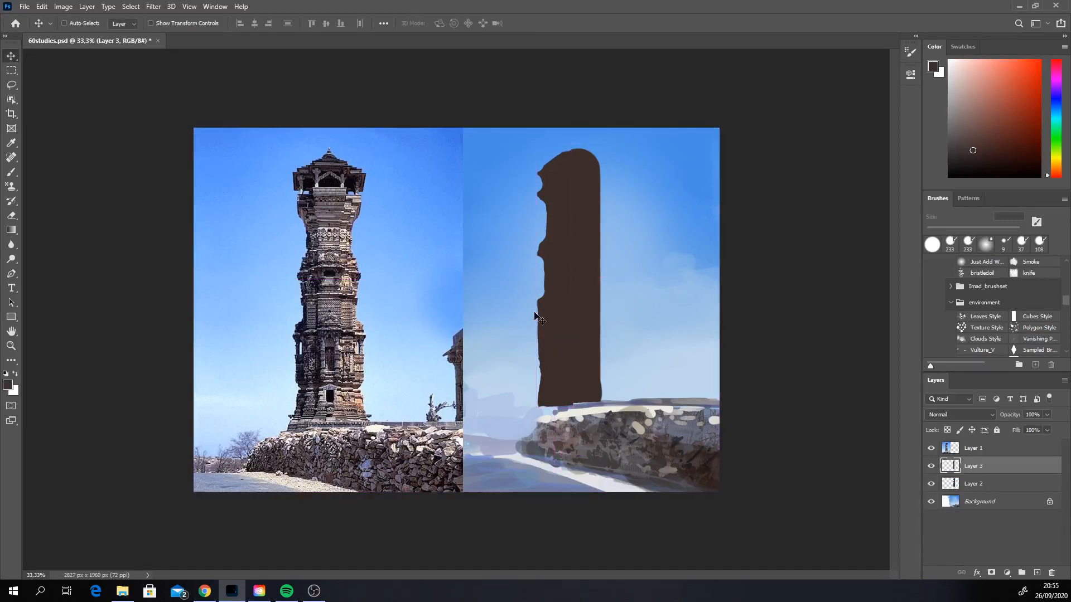
Step: Mirror the copied half horizontally to about -105% width, align it as the tower's other side, and merge it down into the tower layer
{"action": "key", "text": "ctrl+t"}
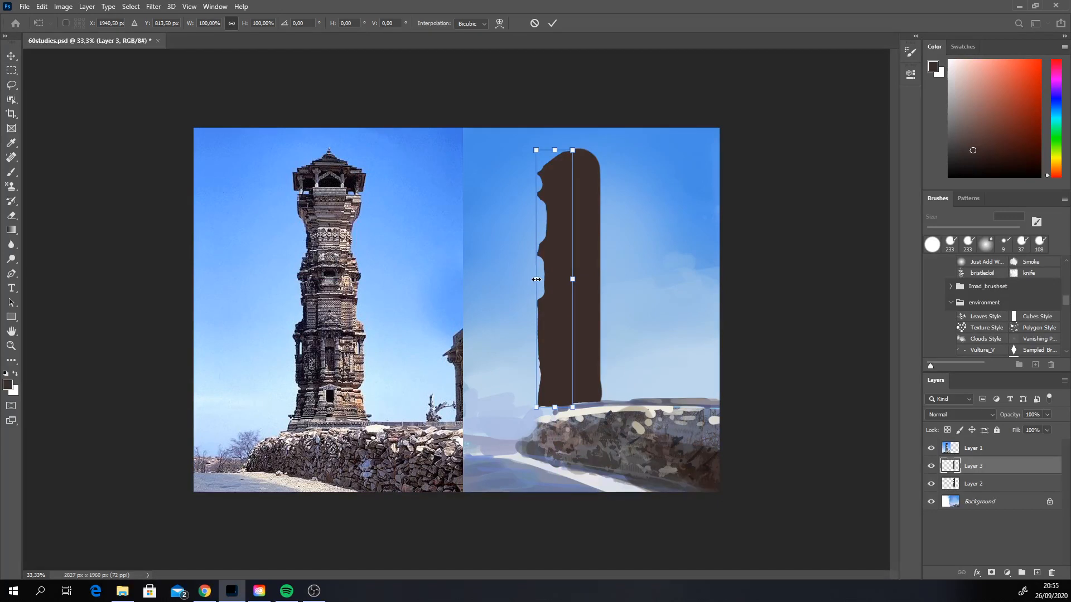
{"action": "left_click_drag", "start_coordinate": [536, 279], "coordinate": [607, 298]}
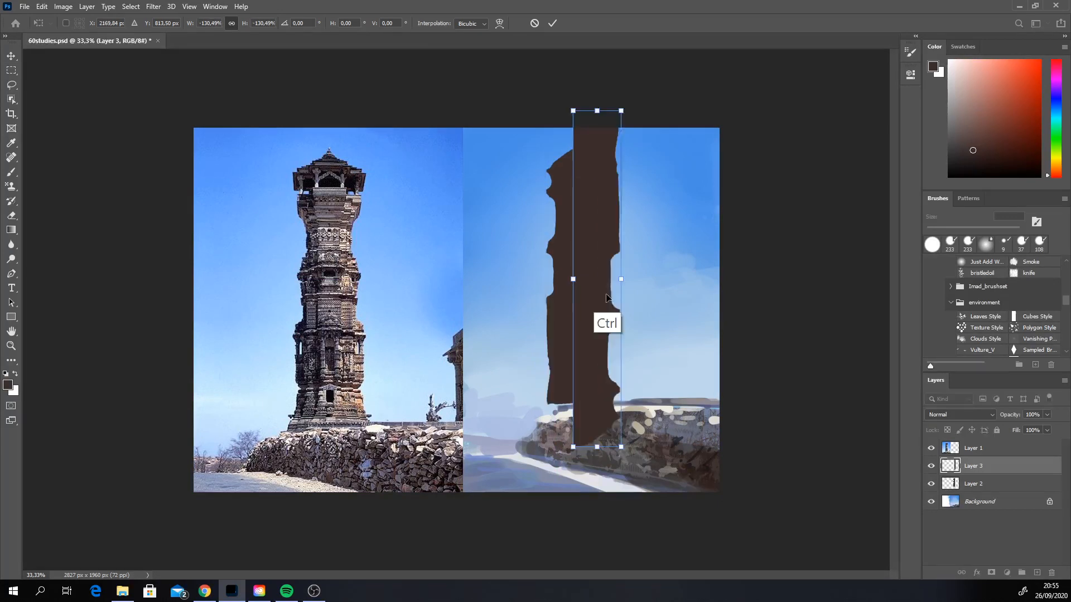
{"action": "key", "text": "ctrl+z"}
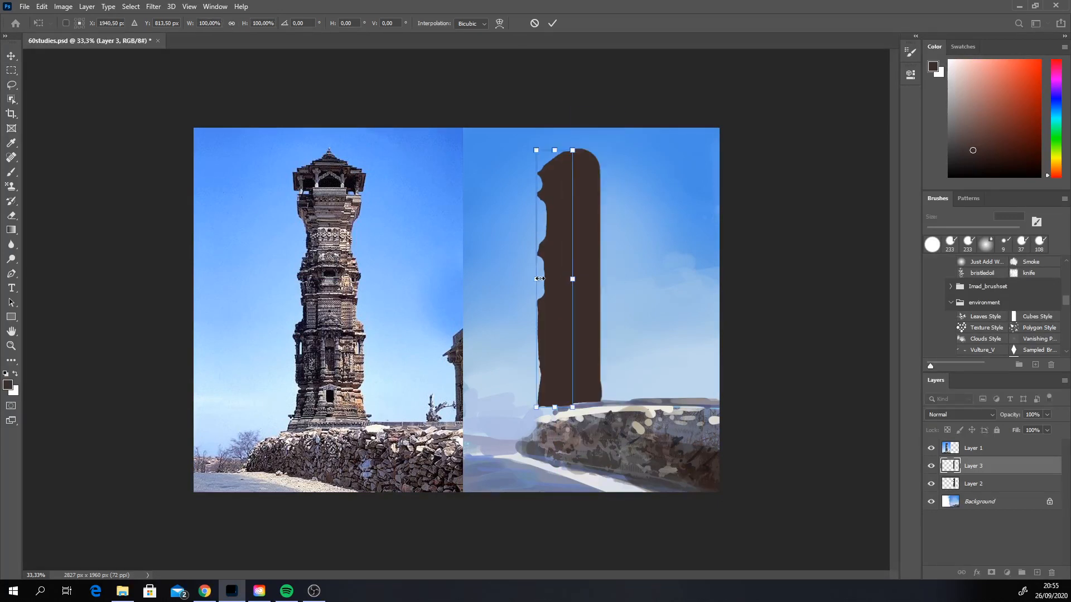
{"action": "left_click_drag", "start_coordinate": [539, 279], "coordinate": [612, 279]}
{"action": "left_click_drag", "start_coordinate": [589, 325], "coordinate": [591, 322]}
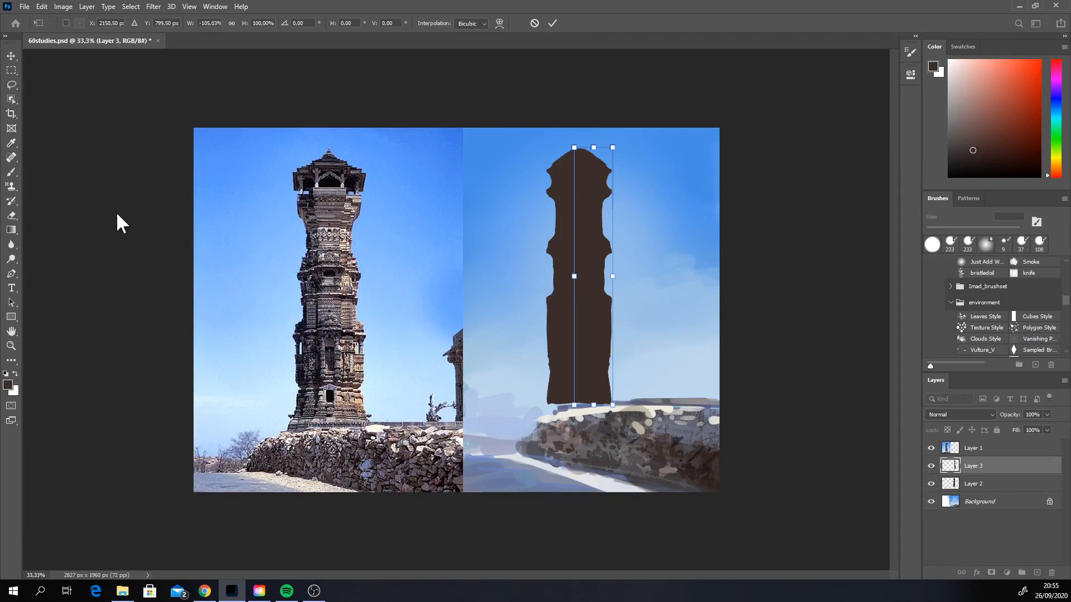
{"action": "left_click", "coordinate": [11, 172]}
{"action": "right_click", "coordinate": [975, 467]}
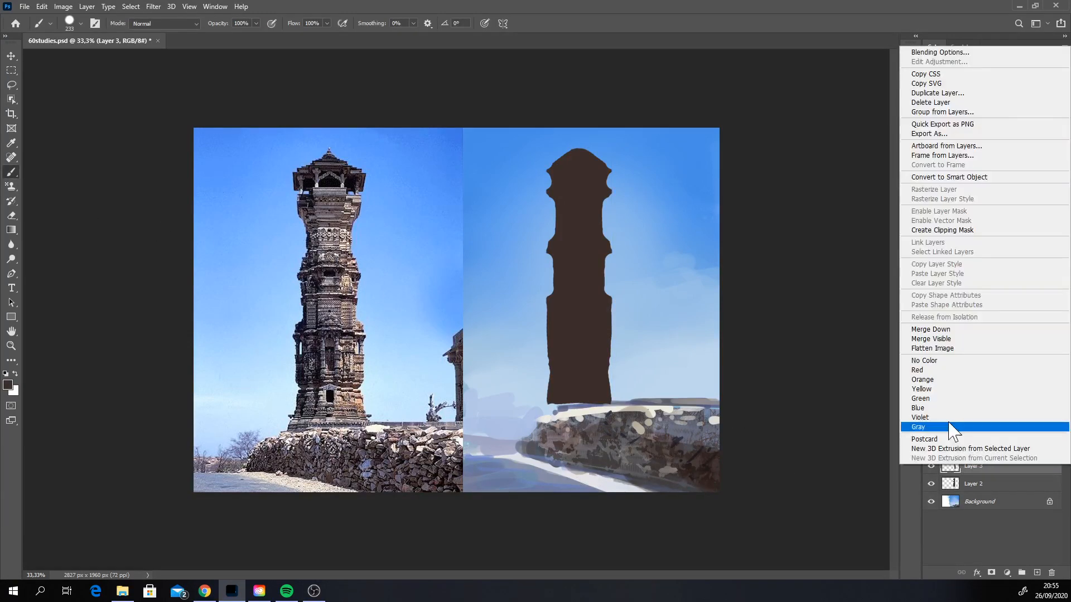
{"action": "left_click", "coordinate": [936, 329]}
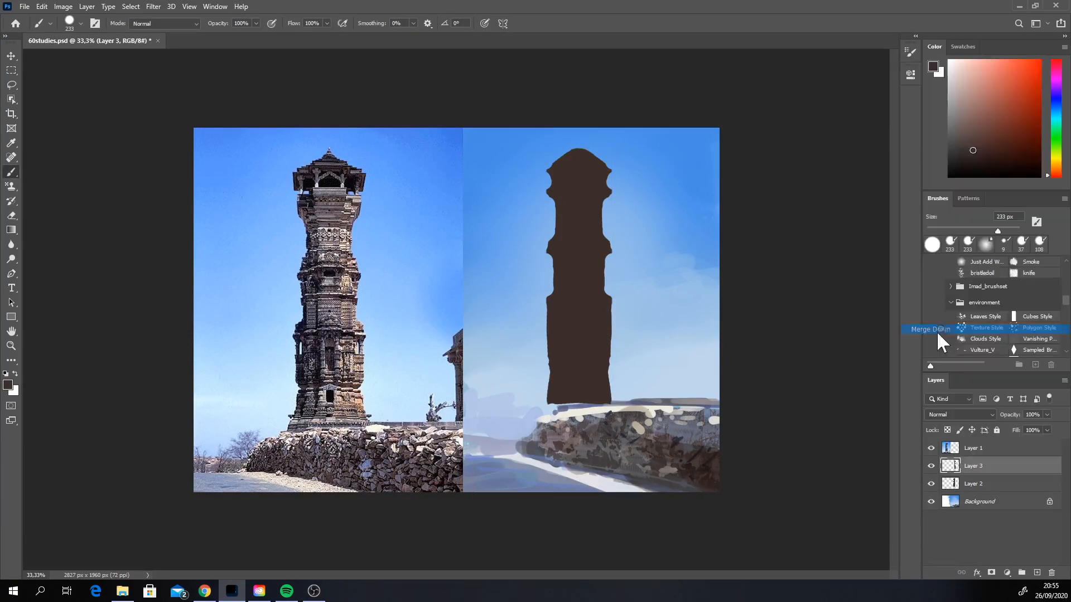
Step: Extend the tower's base at its left corner with a 42 px brush and shift the tower slightly to the right
{"action": "right_click", "coordinate": [589, 399]}
{"action": "left_click", "coordinate": [662, 423]}
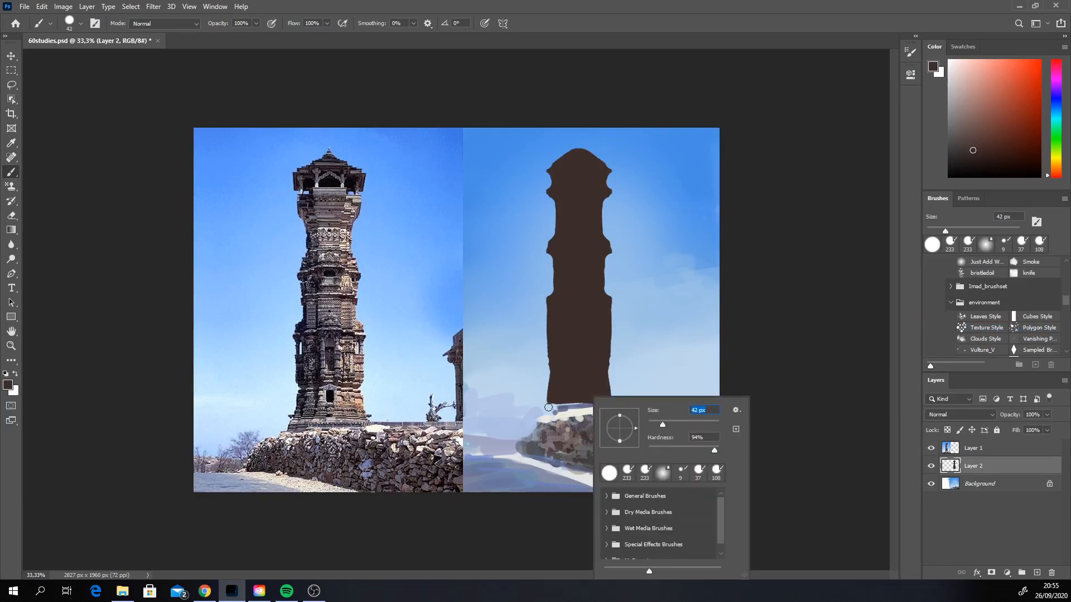
{"action": "key", "text": "Return"}
{"action": "mouse_move", "coordinate": [548, 407]}
{"action": "left_mouse_down"}
{"action": "mouse_move", "coordinate": [578, 409]}
{"action": "mouse_move", "coordinate": [546, 407]}
{"action": "left_mouse_up"}
{"action": "key", "text": "ctrl+z"}
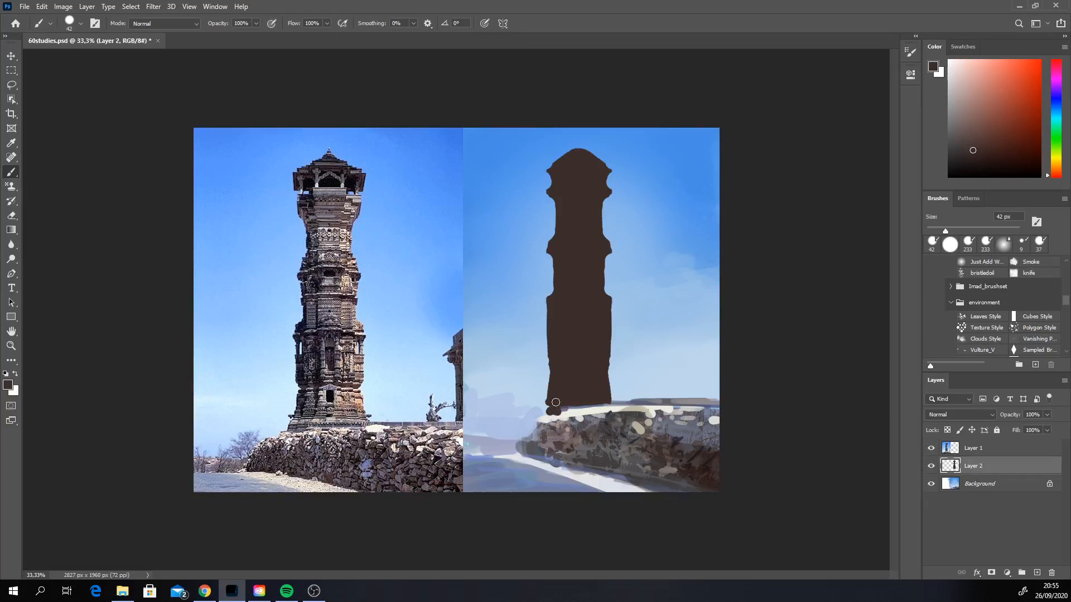
{"action": "key", "text": "v"}
{"action": "left_click_drag", "start_coordinate": [602, 364], "coordinate": [599, 363]}
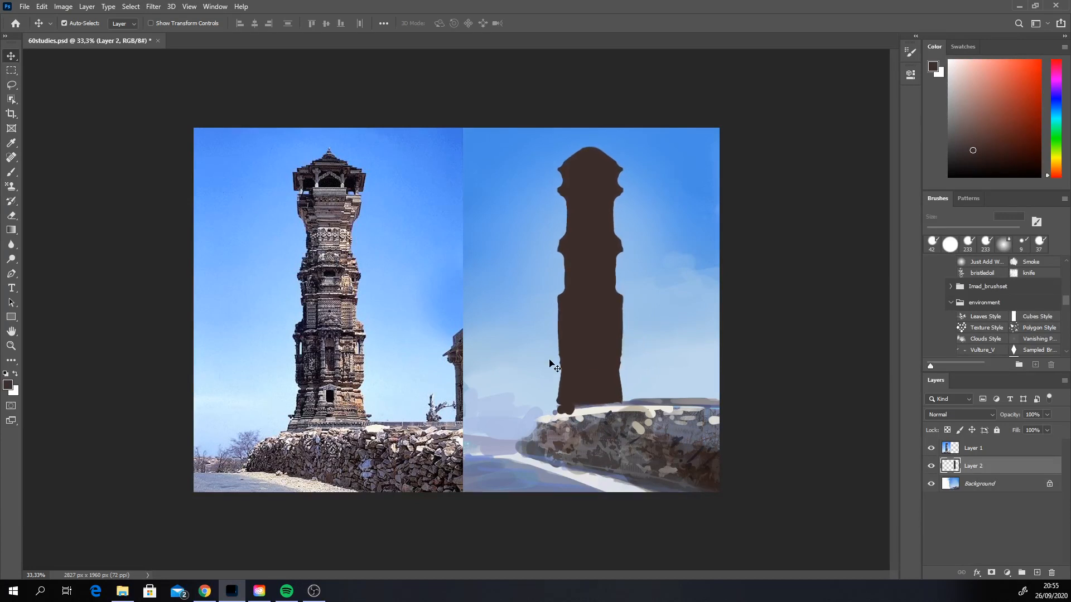
Step: Reduce the brush to 23 px and paint protruding ledges on the silhouette around the tower's crown and middle
{"action": "left_click", "coordinate": [12, 169]}
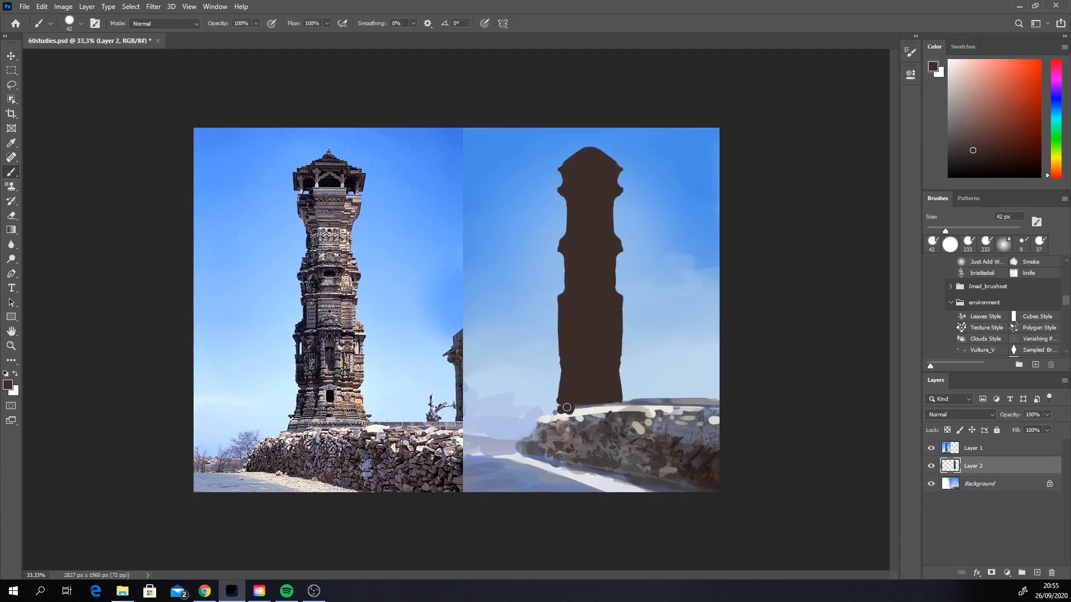
{"action": "right_click", "coordinate": [585, 317]}
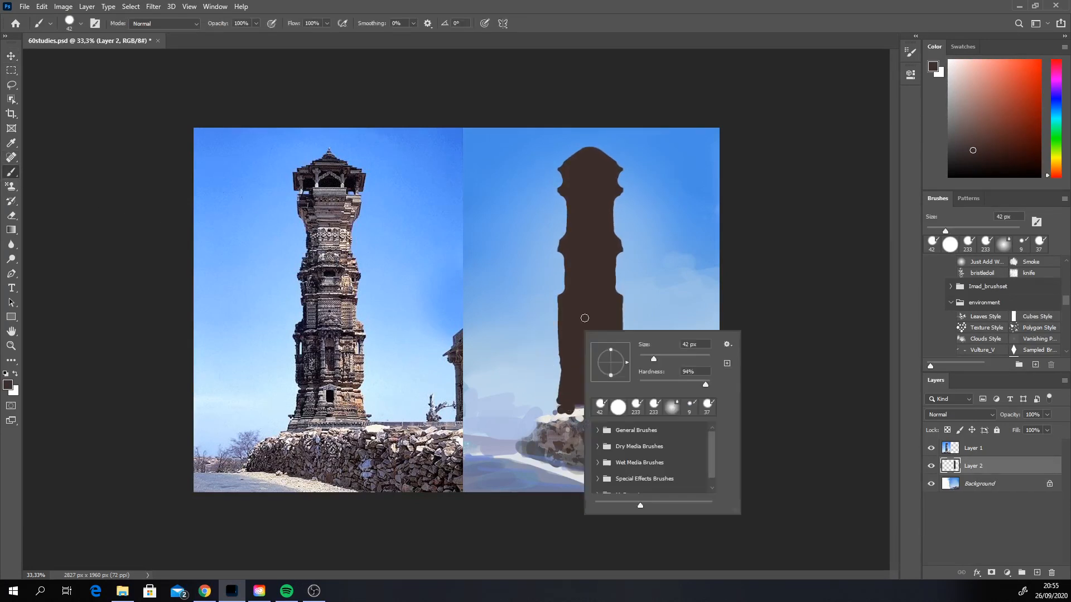
{"action": "left_click_drag", "start_coordinate": [647, 356], "coordinate": [642, 357]}
{"action": "left_click", "coordinate": [571, 301]}
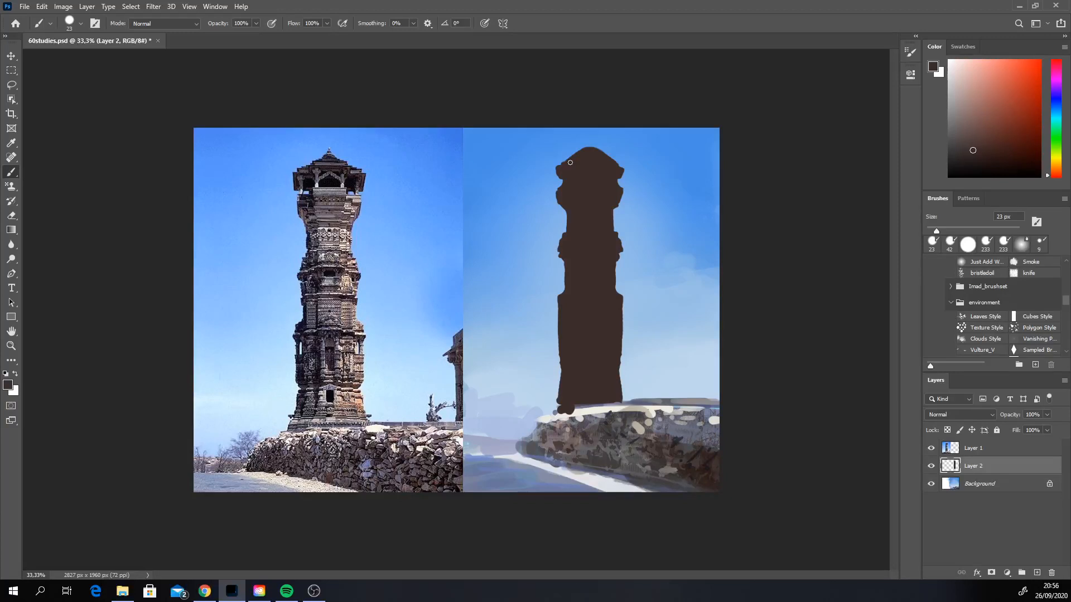
{"action": "key", "text": "shift"}
Step: Shape the roof's peak and carve notches between the ledges down both sides of the tower with a 45 px eraser
{"action": "left_click", "coordinate": [11, 214]}
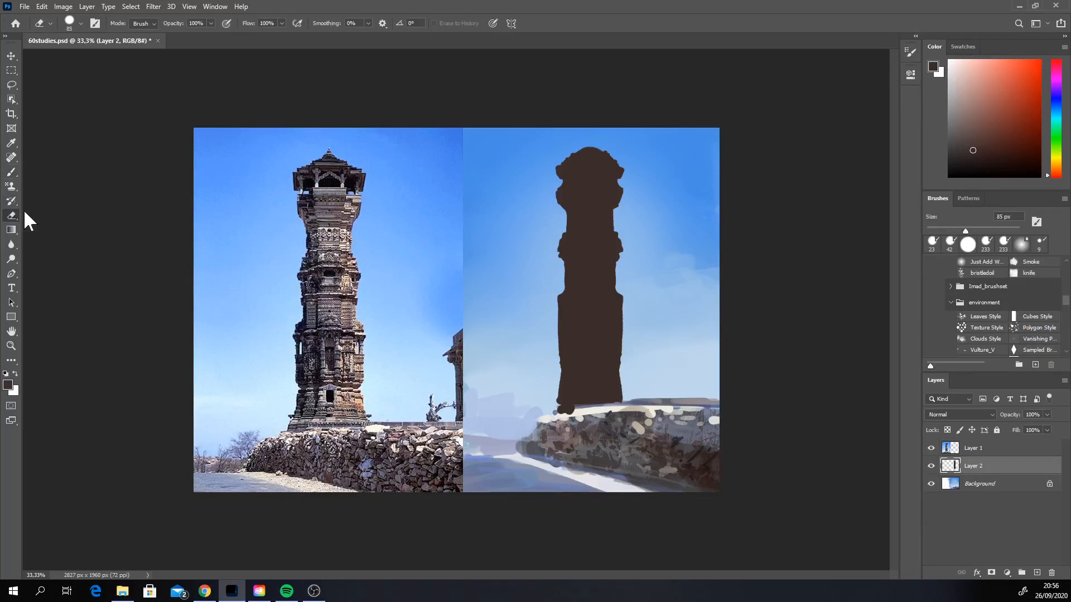
{"action": "right_click", "coordinate": [589, 143]}
{"action": "left_click", "coordinate": [562, 135]}
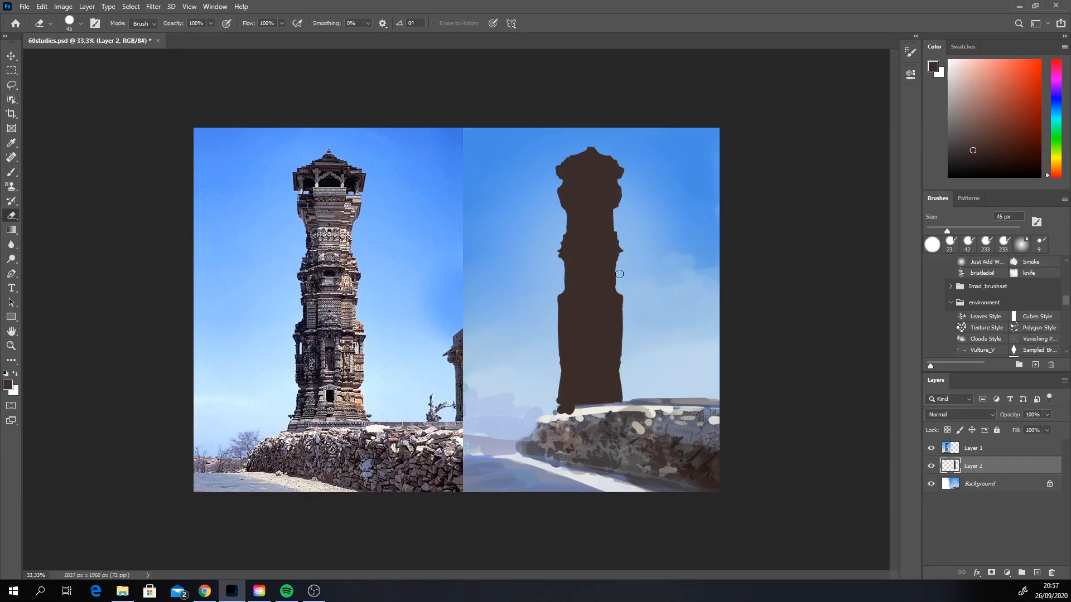
{"action": "left_click_drag", "start_coordinate": [619, 274], "coordinate": [619, 305]}
{"action": "left_click_drag", "start_coordinate": [554, 310], "coordinate": [561, 291]}
{"action": "key", "text": "ctrl+z"}
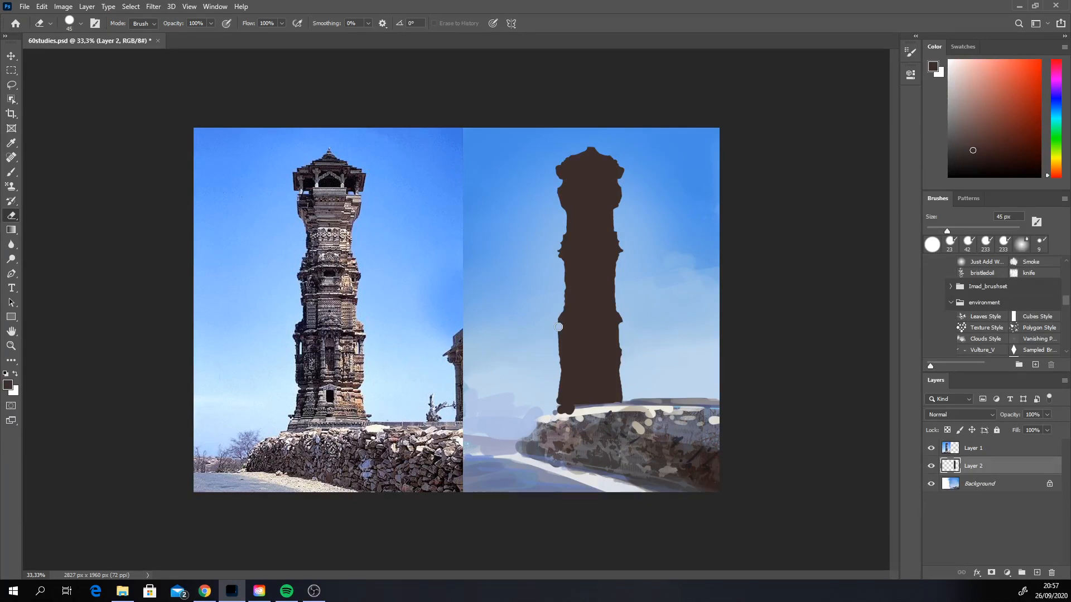
{"action": "left_click_drag", "start_coordinate": [558, 327], "coordinate": [558, 341]}
Step: Widen the tower's middle section with the 23 px brush and lock the tower layer's transparent pixels
{"action": "key", "text": "b"}
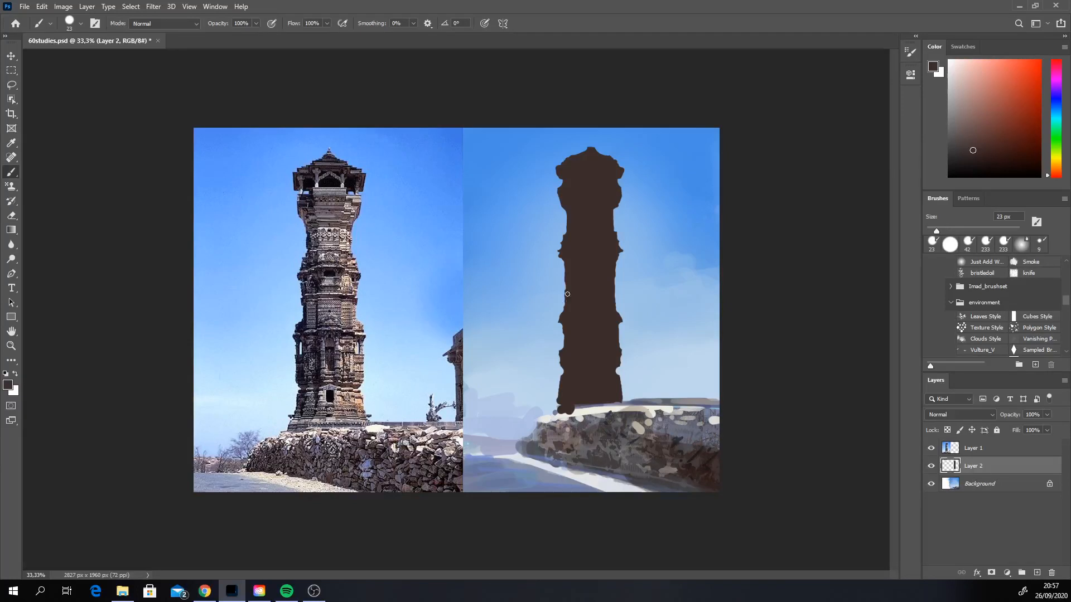
{"action": "key", "text": "shift"}
{"action": "key", "text": "ctrl+z"}
{"action": "key", "text": "shift"}
{"action": "left_click", "coordinate": [946, 430]}
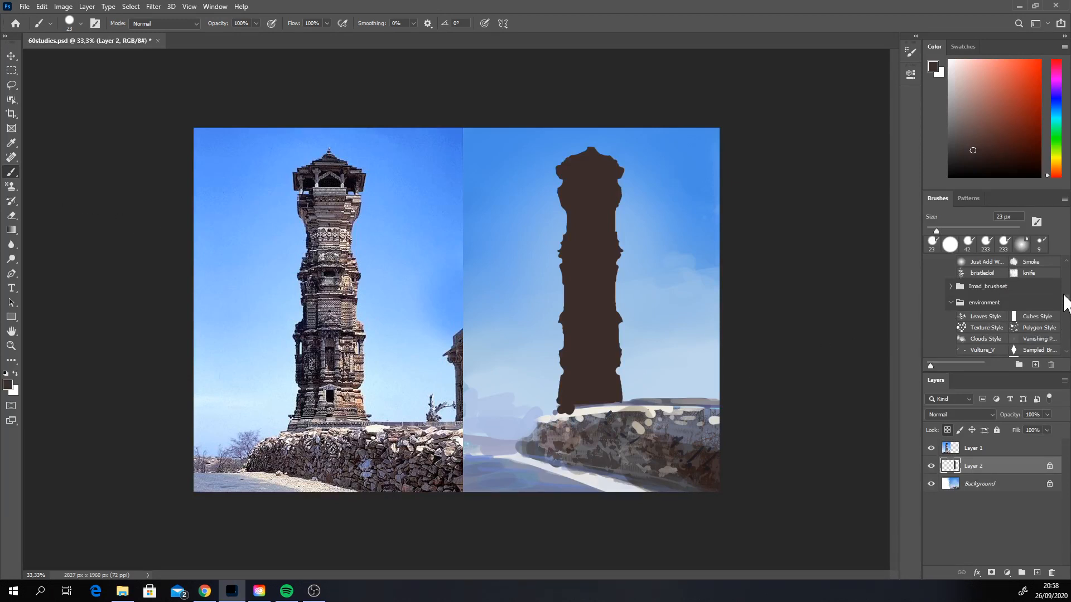
Step: Choose the scribbles brush at 366 px and texture the dark tower silhouette with subtly varied dark brown tones
{"action": "scroll", "coordinate": [1062, 304], "scroll_direction": "up", "scroll_amount": 3}
{"action": "scroll", "coordinate": [1062, 324], "scroll_direction": "down", "scroll_amount": 3}
{"action": "left_click", "coordinate": [982, 334]}
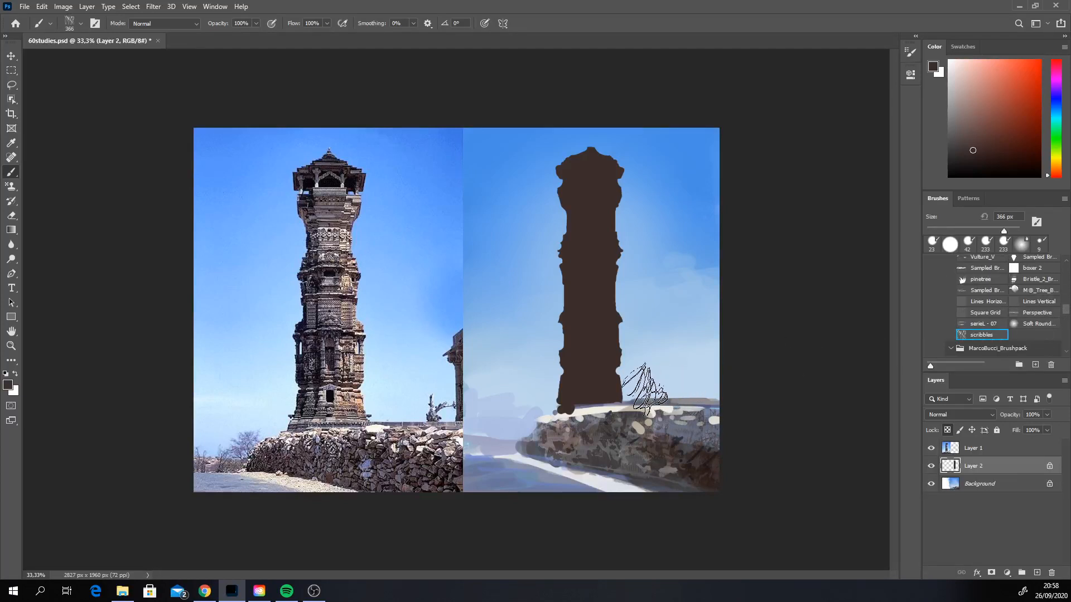
{"action": "left_click", "coordinate": [595, 390], "text": "alt"}
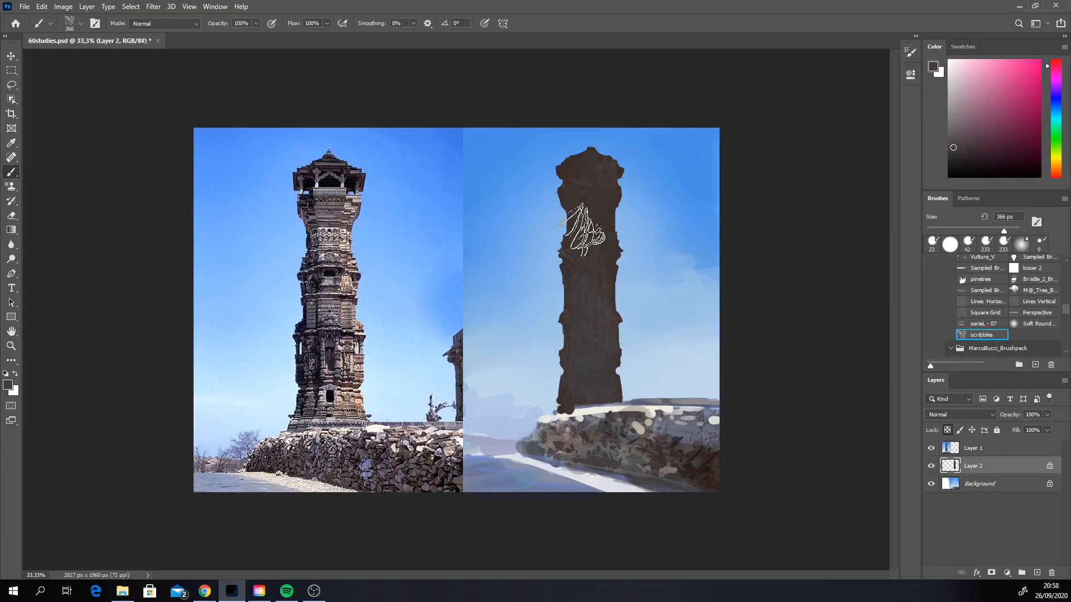
{"action": "left_click", "coordinate": [962, 148]}
{"action": "left_click", "coordinate": [1056, 172]}
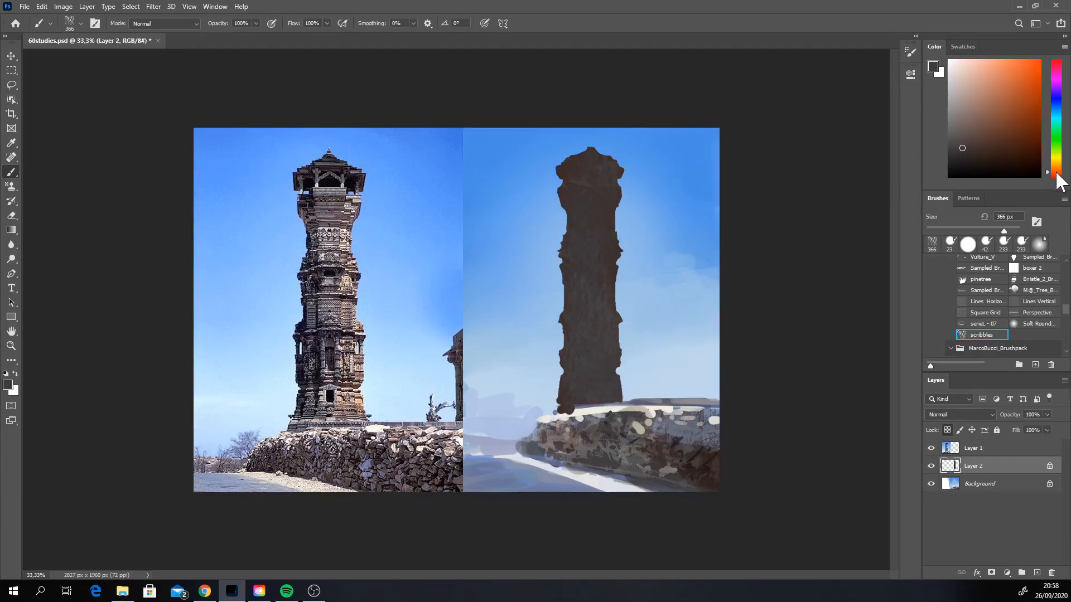
{"action": "left_click", "coordinate": [1056, 176]}
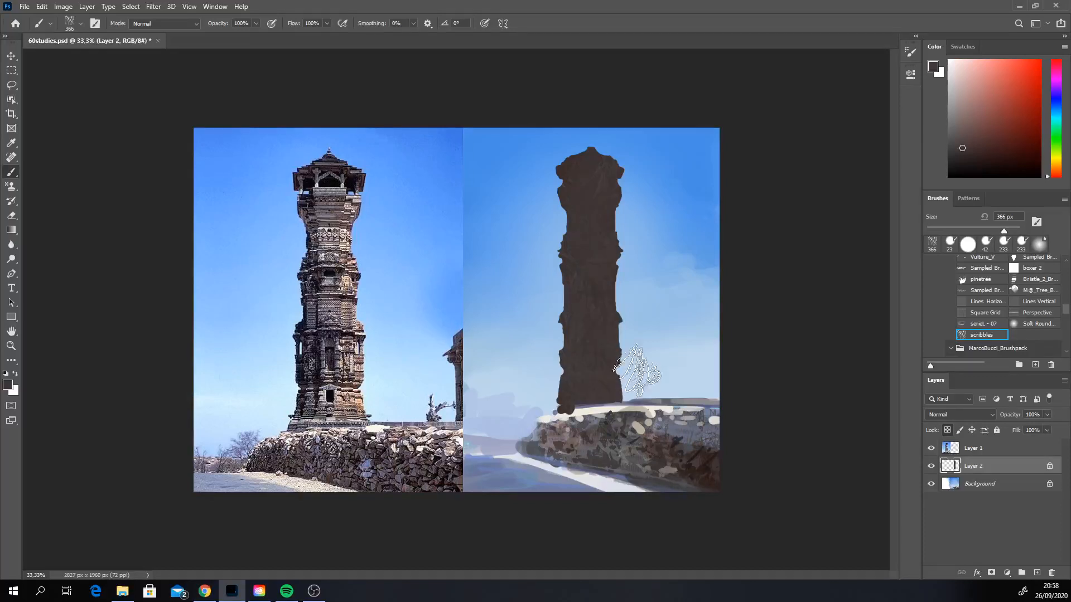
Step: Paint light tan scribble texture down the tower's sunlit right side from base to roof
{"action": "left_click", "coordinate": [618, 369], "text": "alt"}
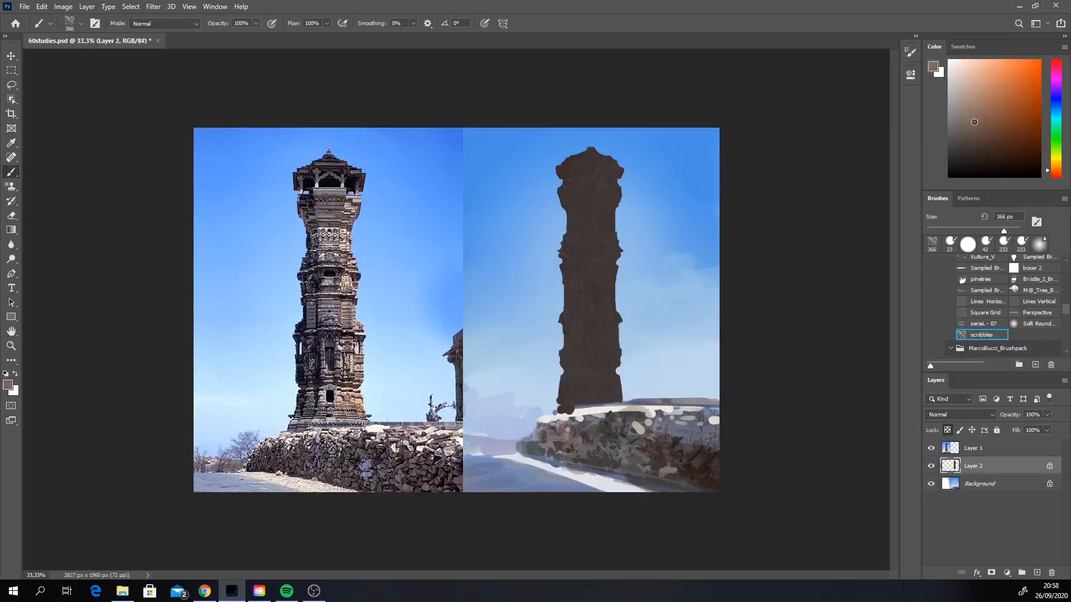
{"action": "left_click_drag", "start_coordinate": [974, 123], "coordinate": [974, 93]}
{"action": "mouse_move", "coordinate": [607, 365]}
{"action": "left_mouse_down"}
{"action": "mouse_move", "coordinate": [620, 191]}
{"action": "mouse_move", "coordinate": [608, 391]}
{"action": "mouse_move", "coordinate": [591, 173]}
{"action": "left_mouse_up"}
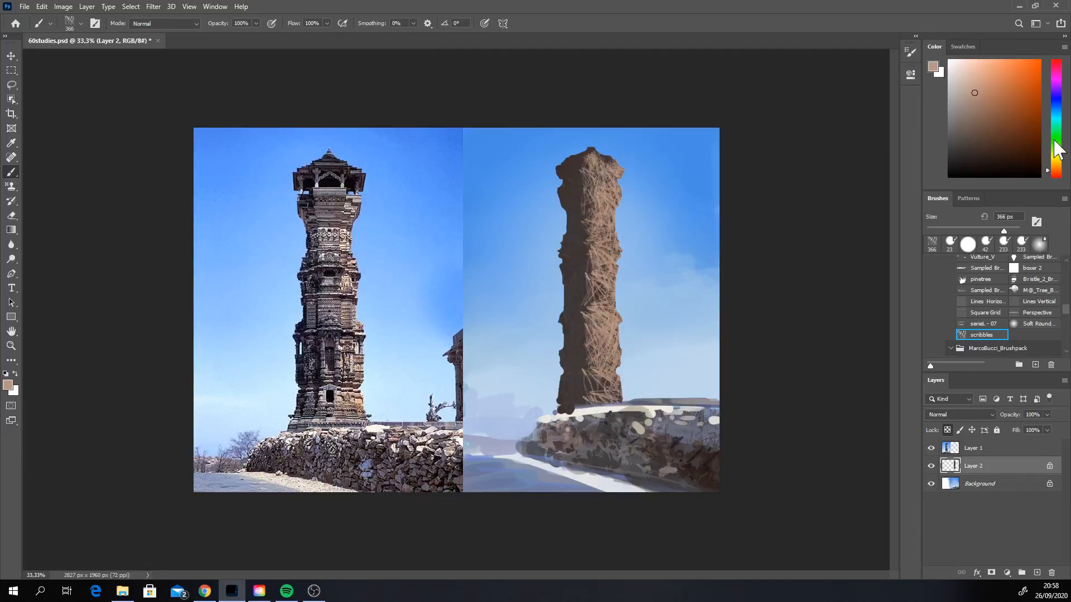
Step: Reduce the scribbles brush to 75 px and add pale yellow-tan highlights up the tower's sunlit side
{"action": "left_click", "coordinate": [1055, 165]}
{"action": "left_click", "coordinate": [971, 86]}
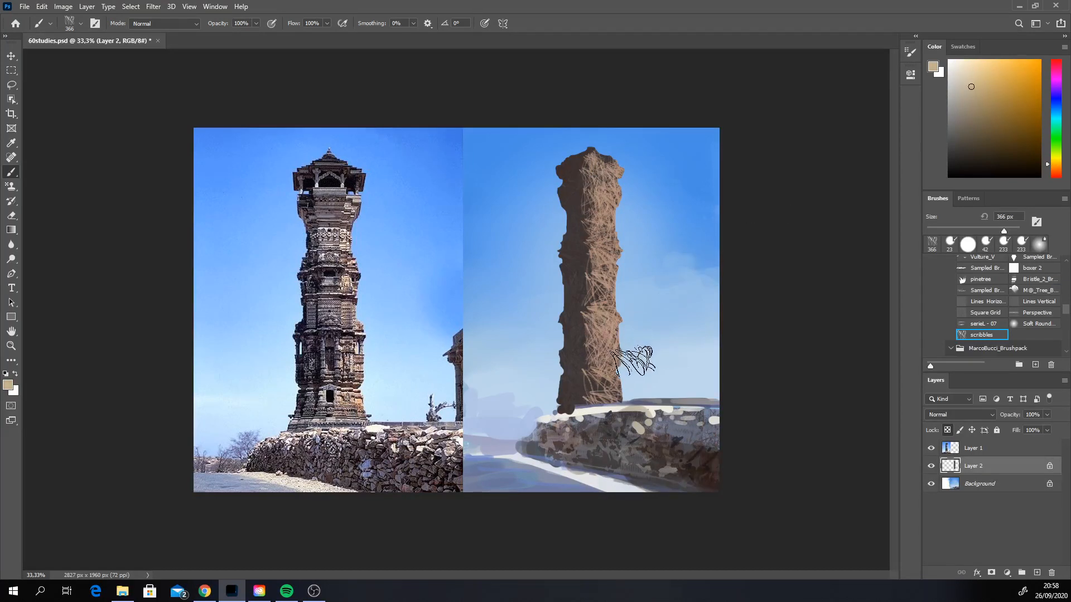
{"action": "right_click", "coordinate": [639, 372]}
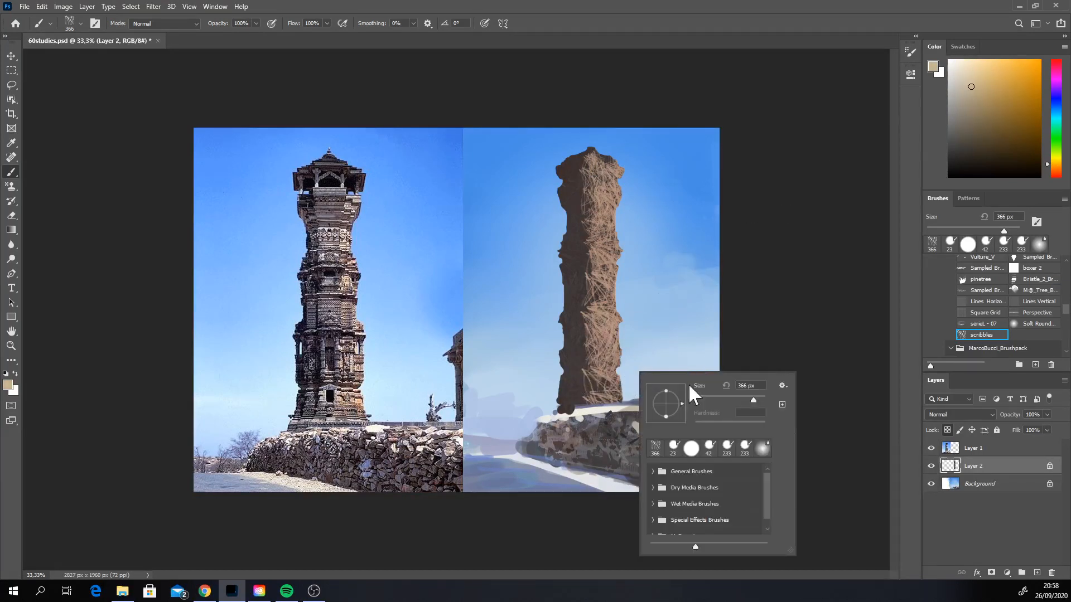
{"action": "left_click", "coordinate": [721, 397]}
{"action": "left_click", "coordinate": [980, 74]}
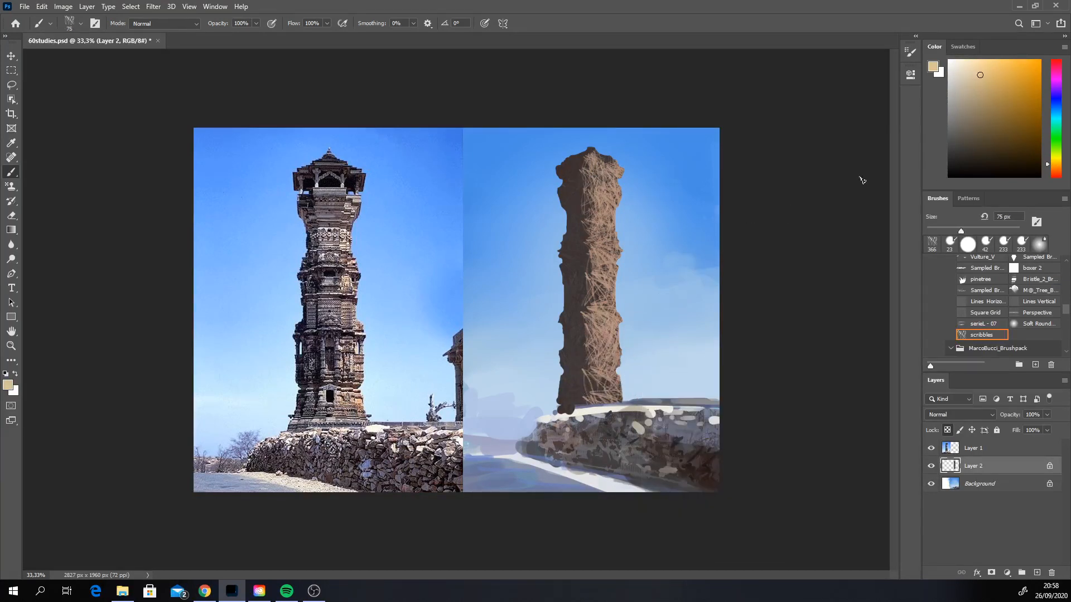
{"action": "mouse_move", "coordinate": [599, 380]}
{"action": "left_mouse_down"}
{"action": "mouse_move", "coordinate": [623, 376]}
{"action": "mouse_move", "coordinate": [587, 383]}
{"action": "left_mouse_up"}
{"action": "mouse_move", "coordinate": [605, 337]}
{"action": "left_mouse_down"}
{"action": "mouse_move", "coordinate": [610, 351]}
{"action": "mouse_move", "coordinate": [607, 162]}
{"action": "left_mouse_up"}
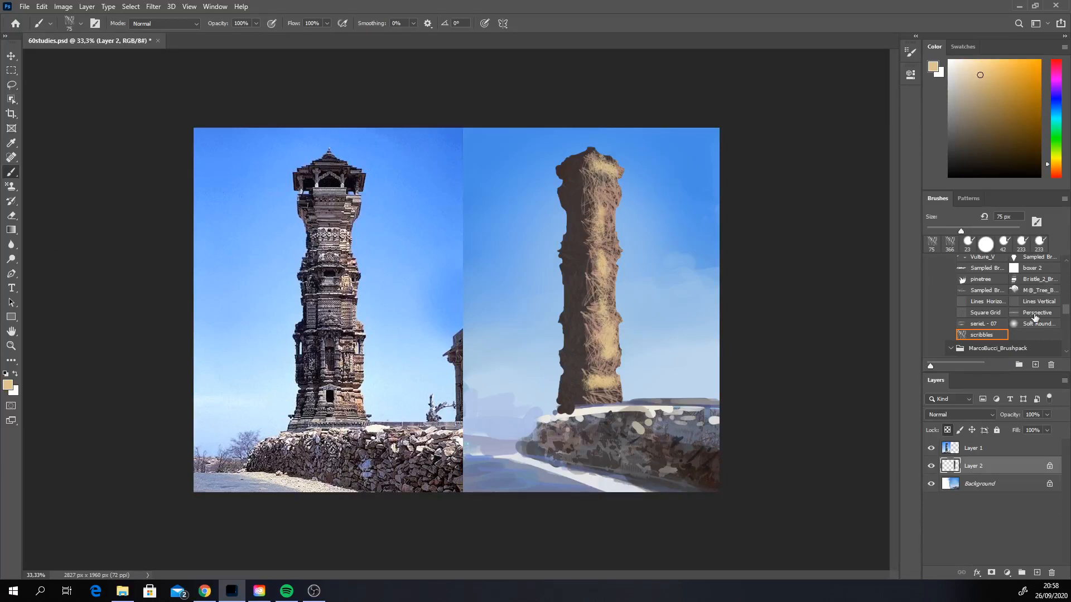
Step: Choose the "yes" texture brush at 306 px and break up the tower's highlights with the sampled dark brown
{"action": "scroll", "coordinate": [1063, 343], "scroll_direction": "down", "scroll_amount": 3}
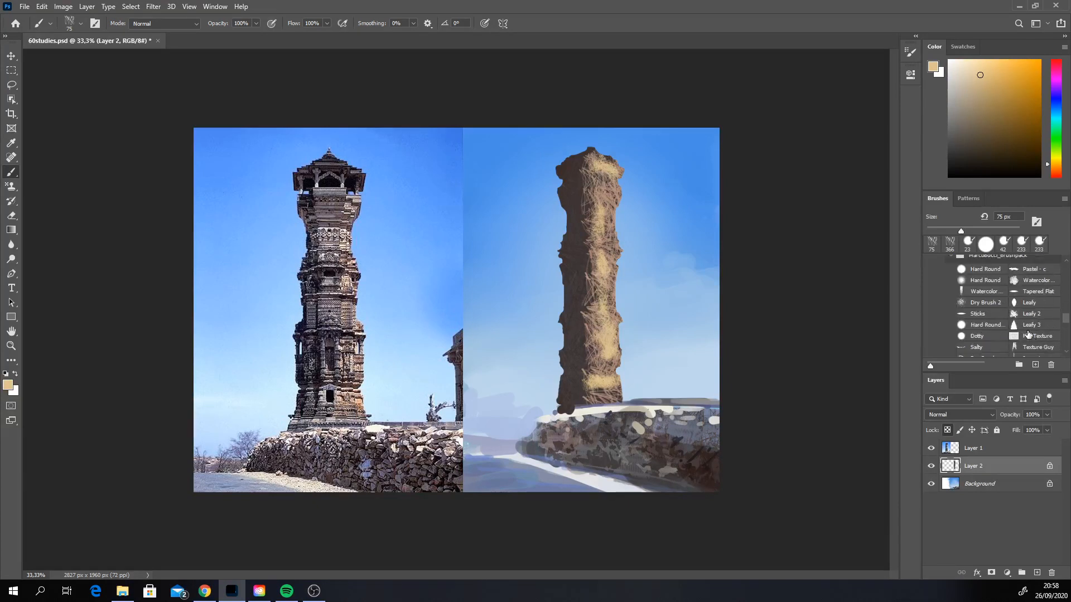
{"action": "scroll", "coordinate": [1066, 346], "scroll_direction": "down", "scroll_amount": 3}
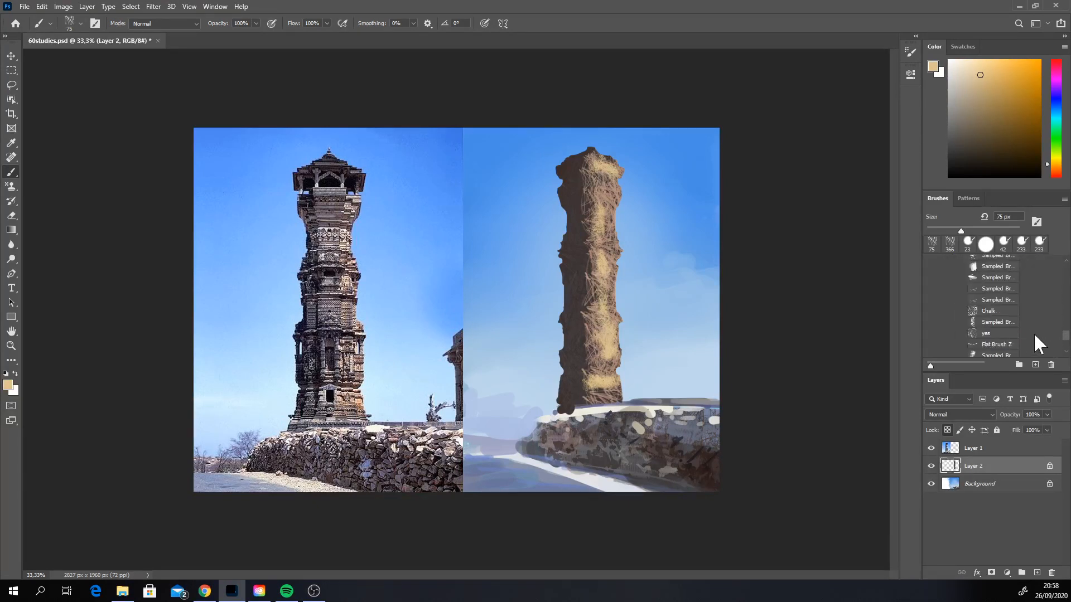
{"action": "left_click", "coordinate": [991, 333]}
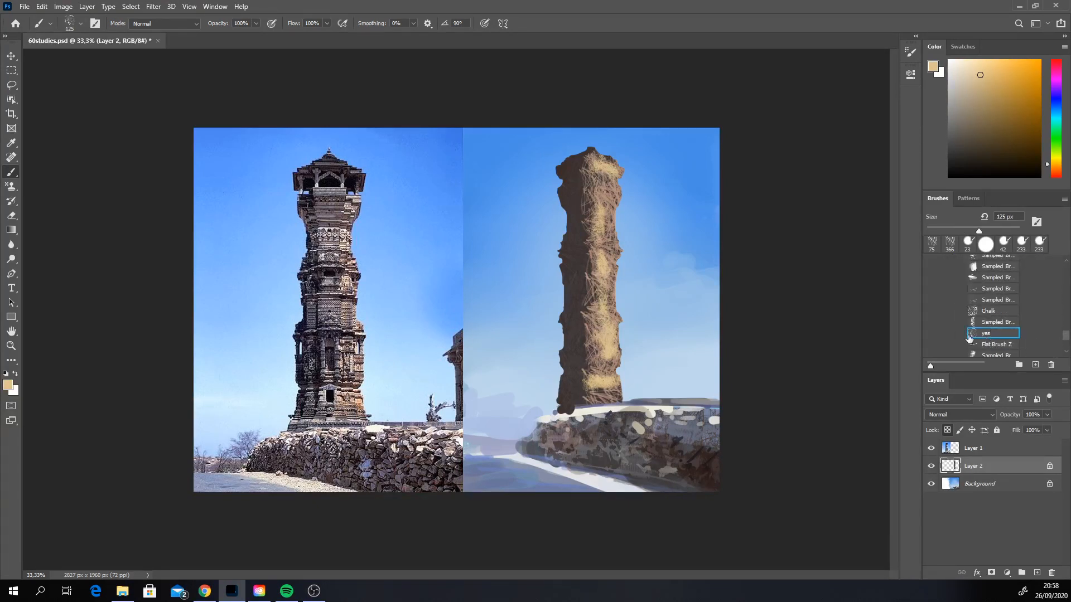
{"action": "left_click", "coordinate": [582, 382], "text": "alt"}
{"action": "right_click", "coordinate": [580, 376]}
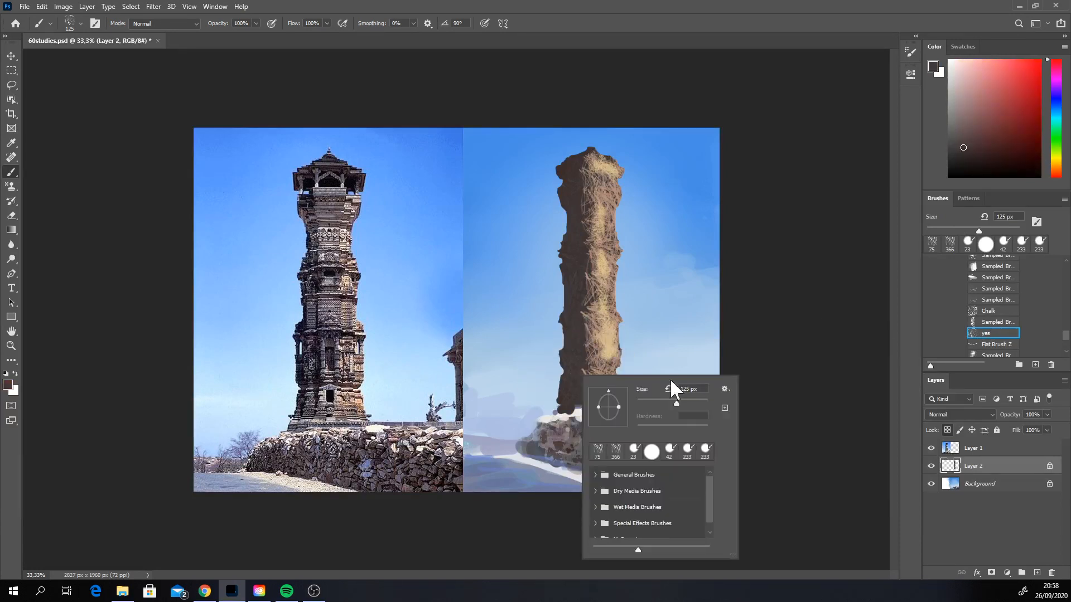
{"action": "left_click_drag", "start_coordinate": [676, 401], "coordinate": [694, 402]}
{"action": "mouse_move", "coordinate": [589, 174]}
{"action": "left_mouse_down"}
{"action": "mouse_move", "coordinate": [585, 165]}
{"action": "mouse_move", "coordinate": [590, 193]}
{"action": "mouse_move", "coordinate": [590, 152]}
{"action": "mouse_move", "coordinate": [591, 399]}
{"action": "left_mouse_up"}
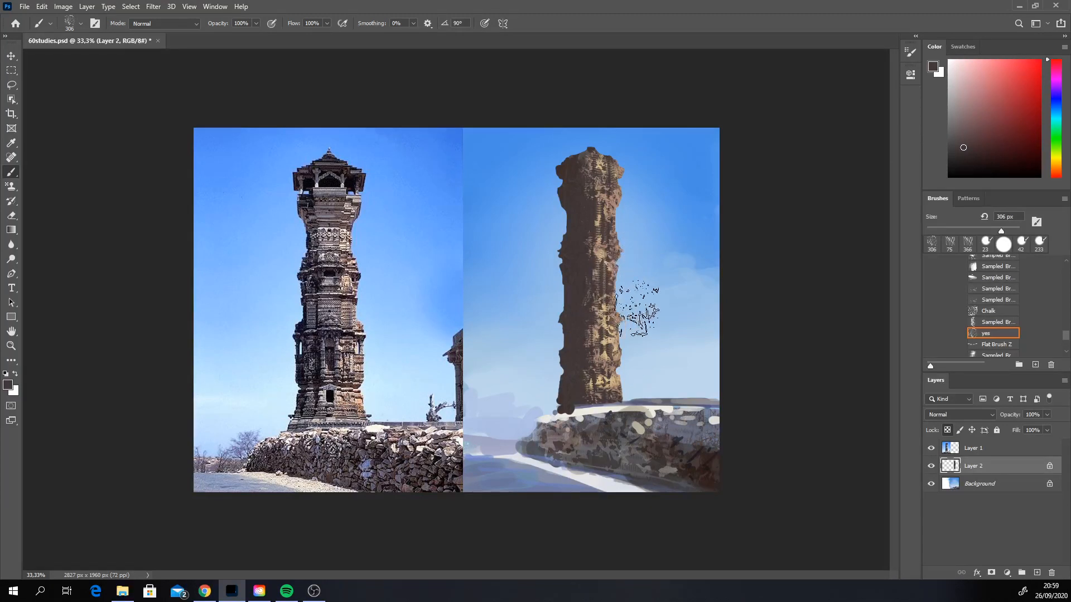
{"action": "left_click", "coordinate": [963, 130]}
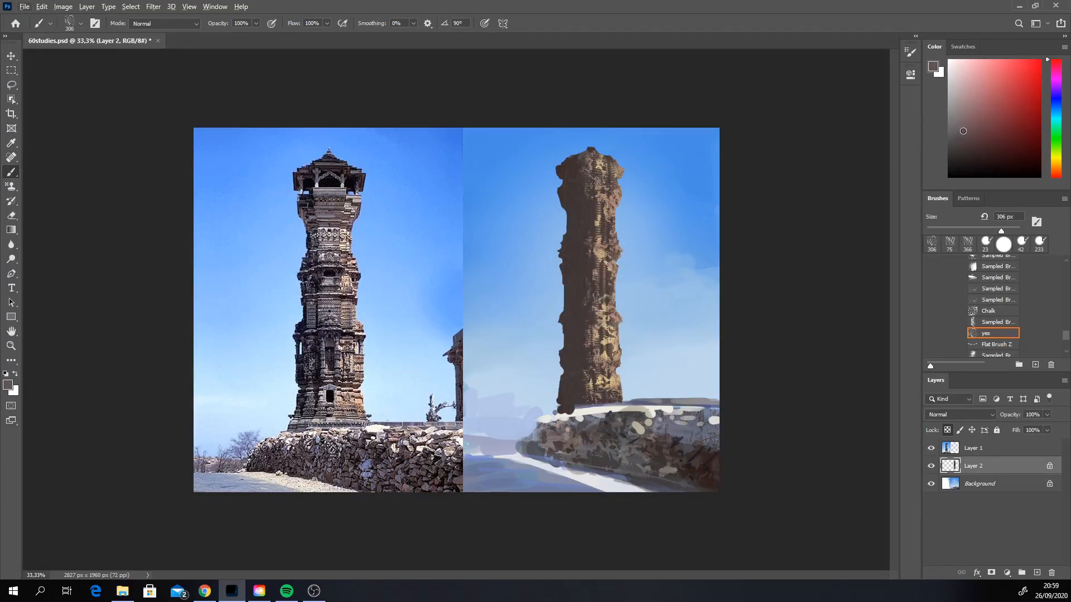
{"action": "left_click", "coordinate": [1056, 168]}
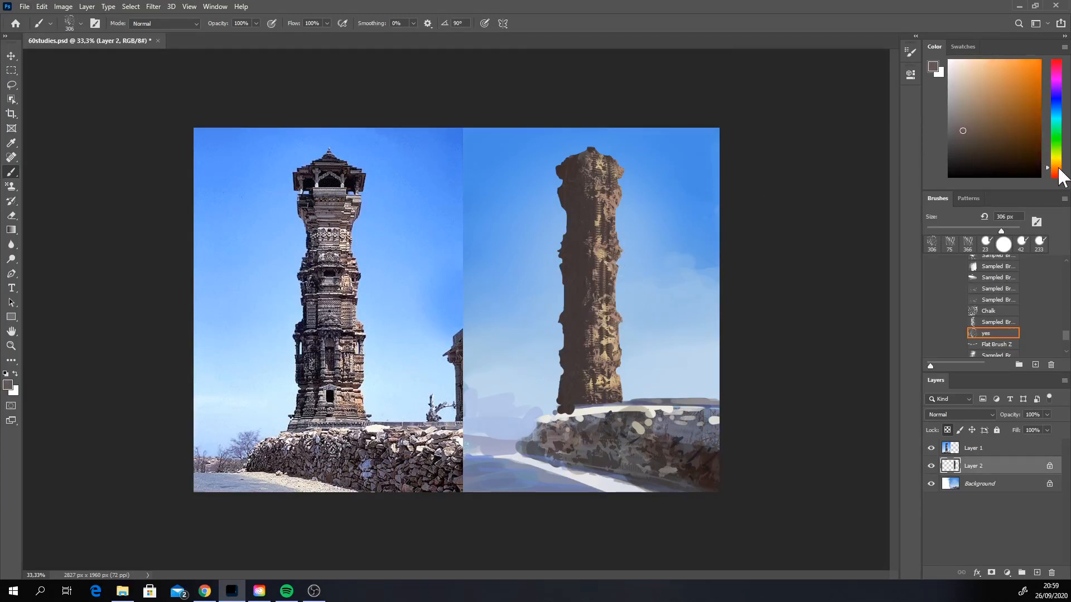
{"action": "left_click_drag", "start_coordinate": [597, 285], "coordinate": [580, 305]}
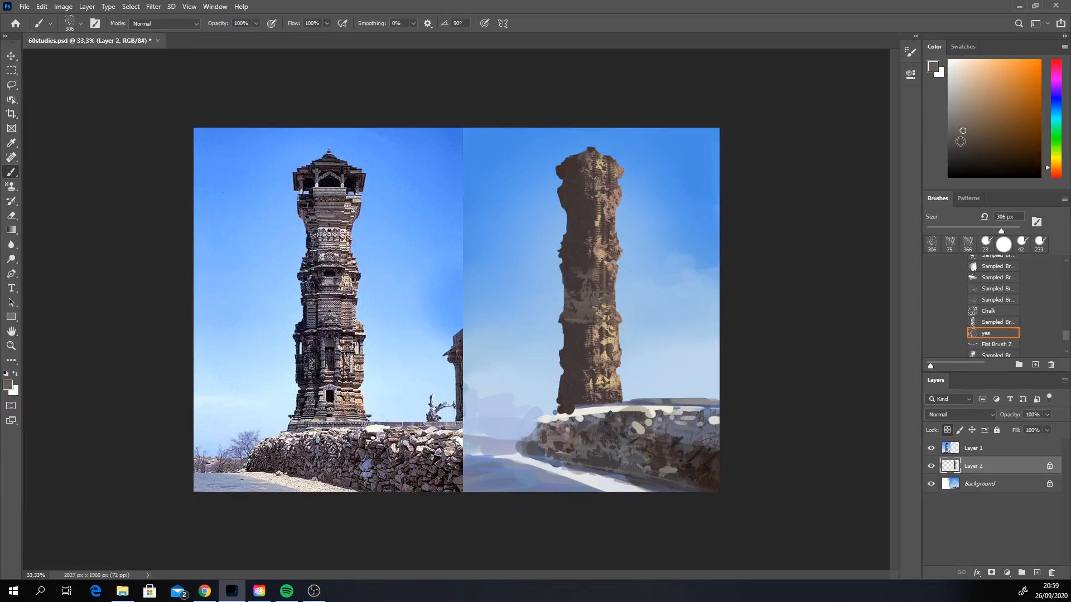
Step: Reduce the texture brush to 149 px and paint muted mauve-grey texture across the tower's middle and down to its base
{"action": "left_click", "coordinate": [957, 126]}
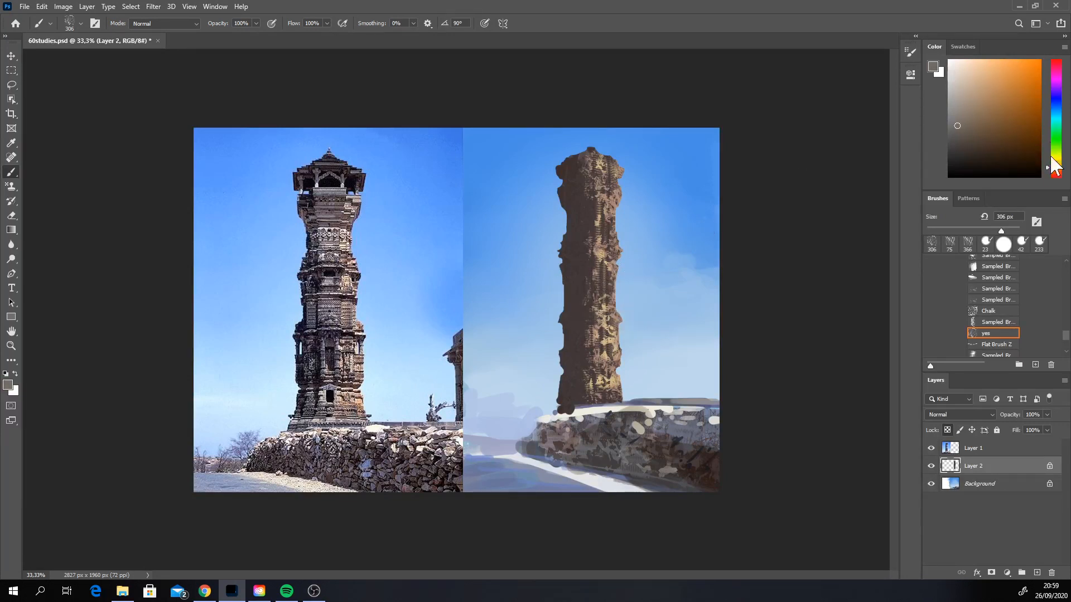
{"action": "left_click", "coordinate": [1056, 176]}
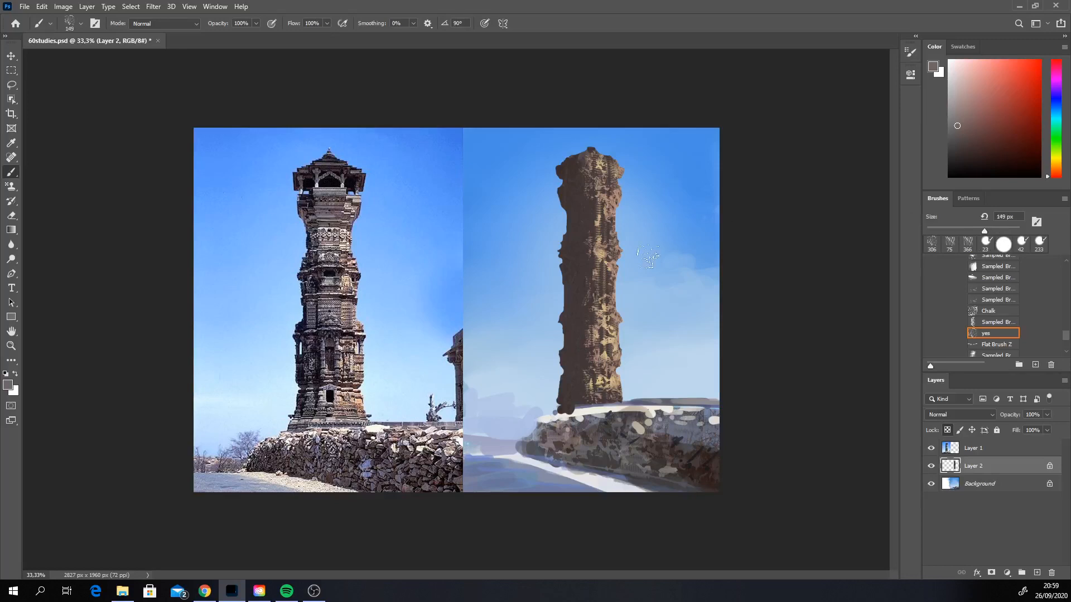
{"action": "left_click_drag", "start_coordinate": [574, 294], "coordinate": [611, 293]}
{"action": "key", "text": "ctrl+z"}
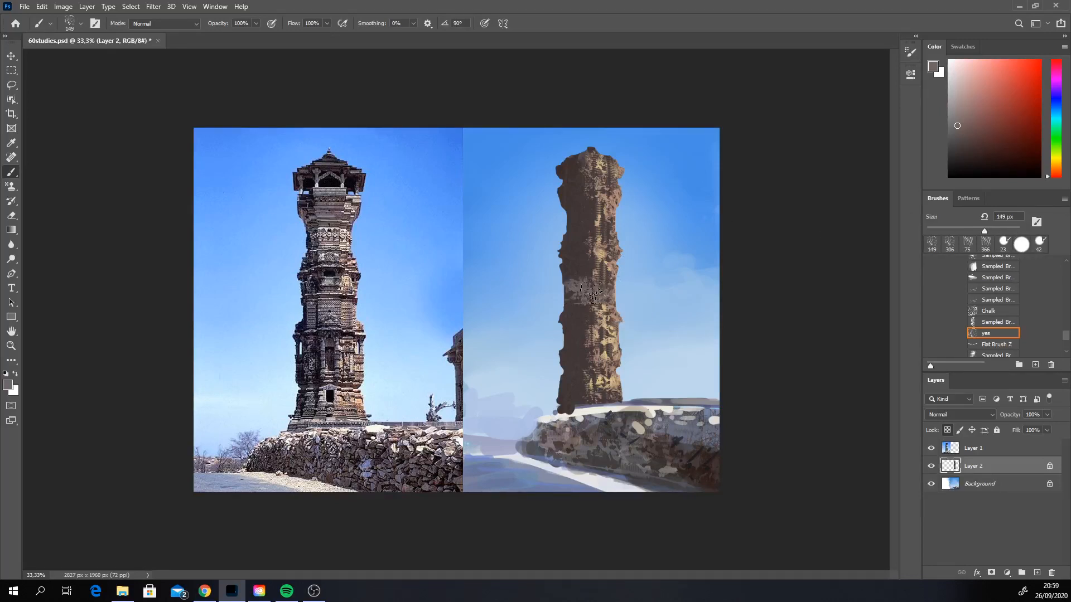
{"action": "left_click", "coordinate": [1056, 71]}
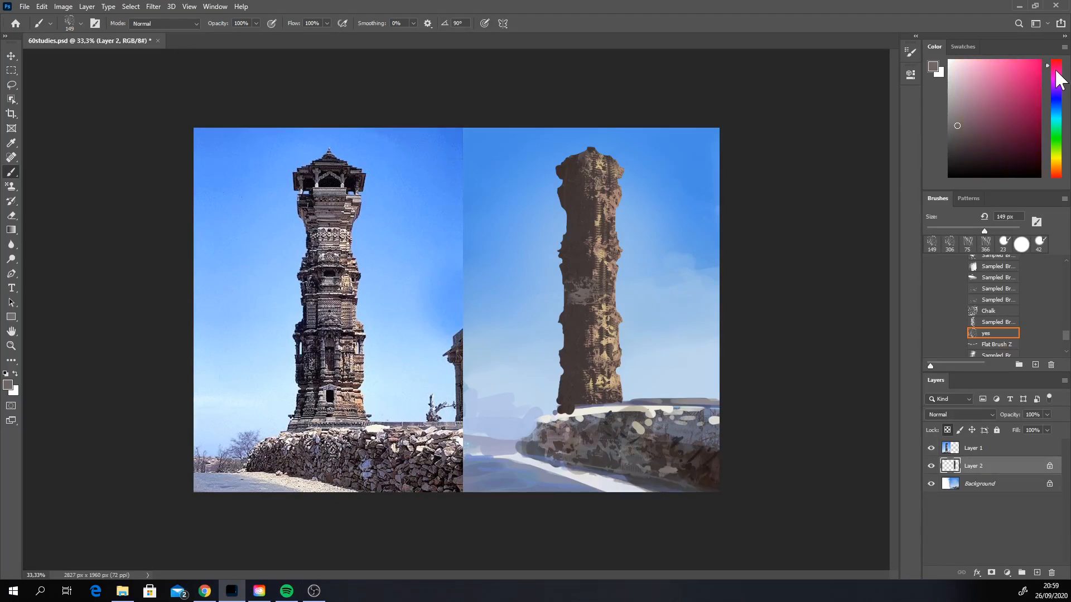
{"action": "left_click", "coordinate": [963, 119]}
{"action": "left_click_drag", "start_coordinate": [574, 291], "coordinate": [609, 301]}
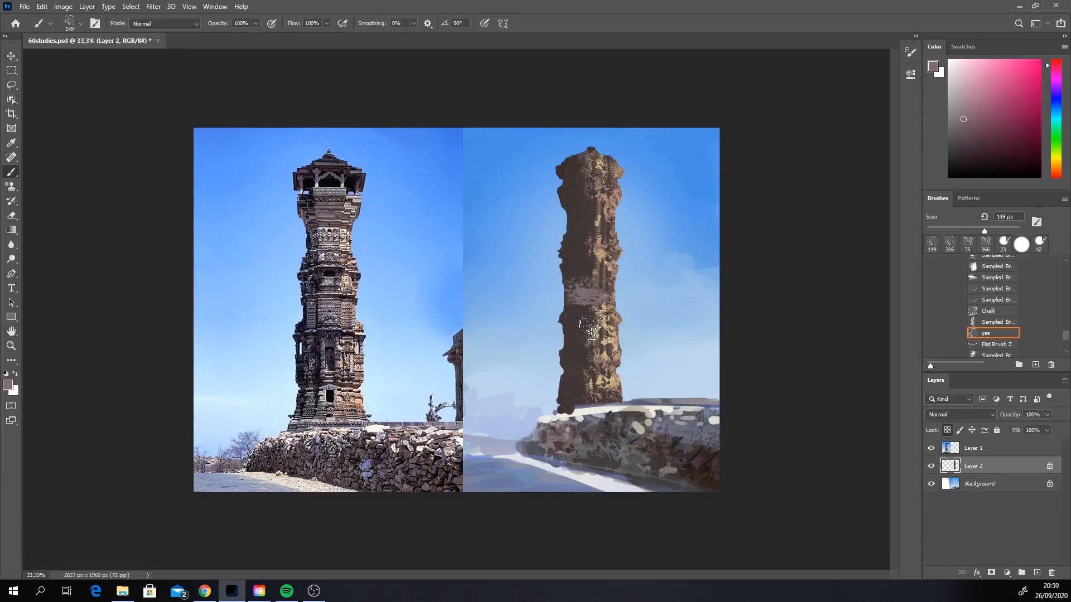
{"action": "mouse_move", "coordinate": [590, 317]}
{"action": "left_mouse_down"}
{"action": "mouse_move", "coordinate": [600, 352]}
{"action": "mouse_move", "coordinate": [583, 394]}
{"action": "mouse_move", "coordinate": [579, 384]}
{"action": "mouse_move", "coordinate": [609, 391]}
{"action": "left_mouse_up"}
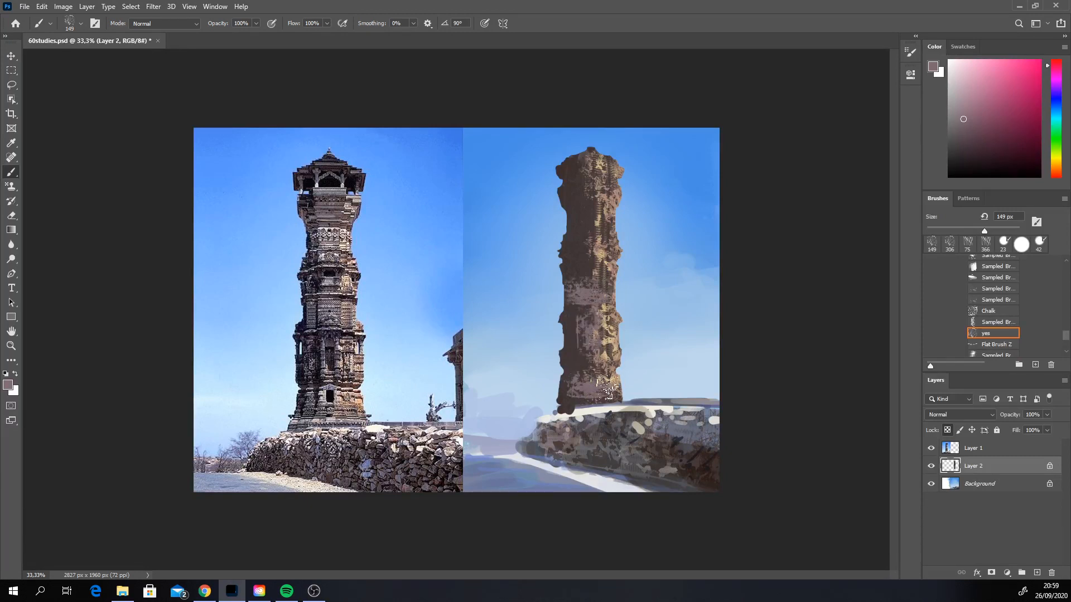
Step: Paint blue-grey texture patches down the tower's shaded face and a mauve texture band below its crown
{"action": "left_click", "coordinate": [1056, 102]}
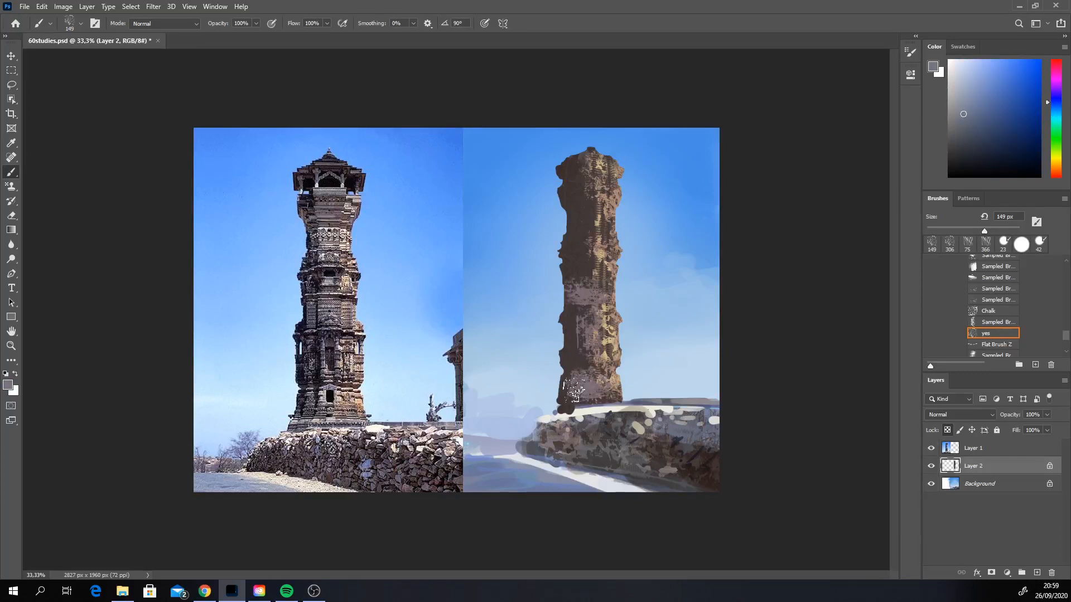
{"action": "mouse_move", "coordinate": [577, 319]}
{"action": "left_mouse_down"}
{"action": "mouse_move", "coordinate": [579, 354]}
{"action": "mouse_move", "coordinate": [587, 314]}
{"action": "mouse_move", "coordinate": [582, 353]}
{"action": "mouse_move", "coordinate": [583, 324]}
{"action": "left_mouse_up"}
{"action": "left_click_drag", "start_coordinate": [584, 240], "coordinate": [585, 270]}
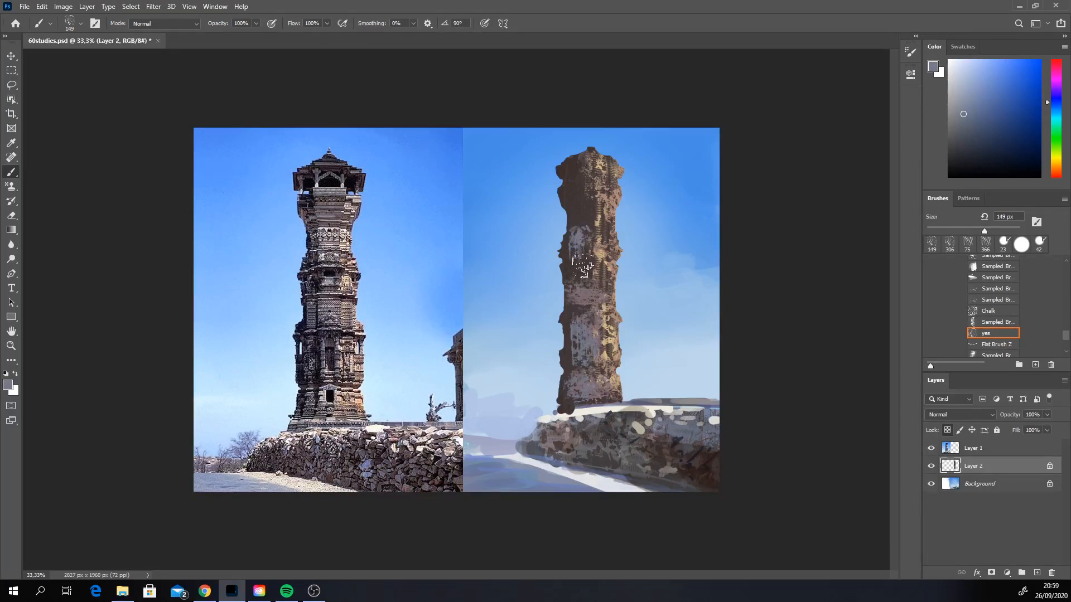
{"action": "left_click", "coordinate": [584, 297], "text": "alt"}
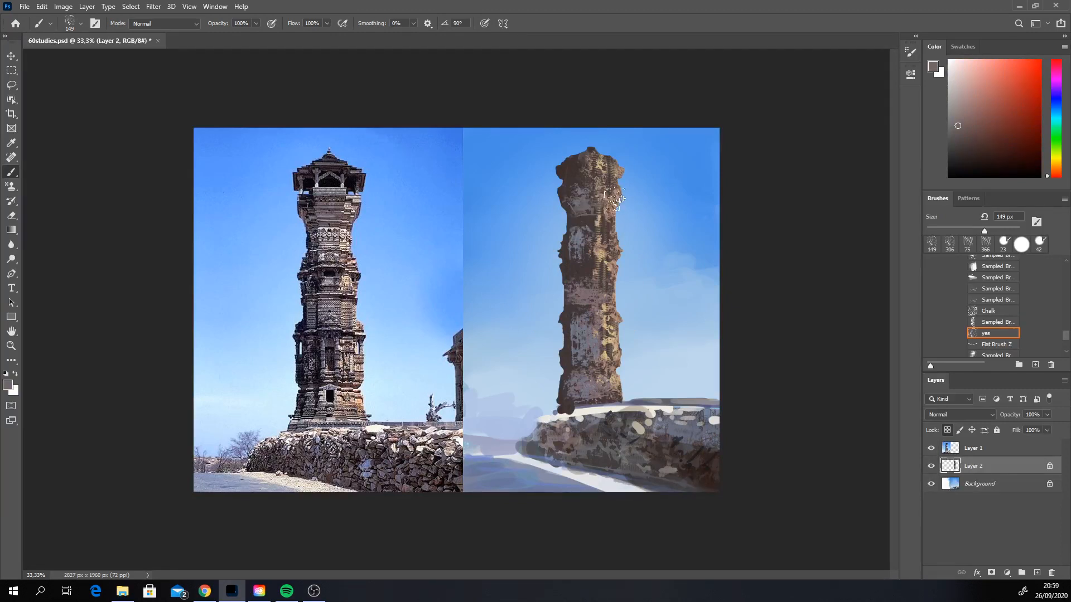
{"action": "left_click", "coordinate": [590, 291], "text": "alt"}
{"action": "mouse_move", "coordinate": [586, 207]}
{"action": "left_mouse_down"}
{"action": "mouse_move", "coordinate": [577, 200]}
{"action": "mouse_move", "coordinate": [613, 192]}
{"action": "left_mouse_up"}
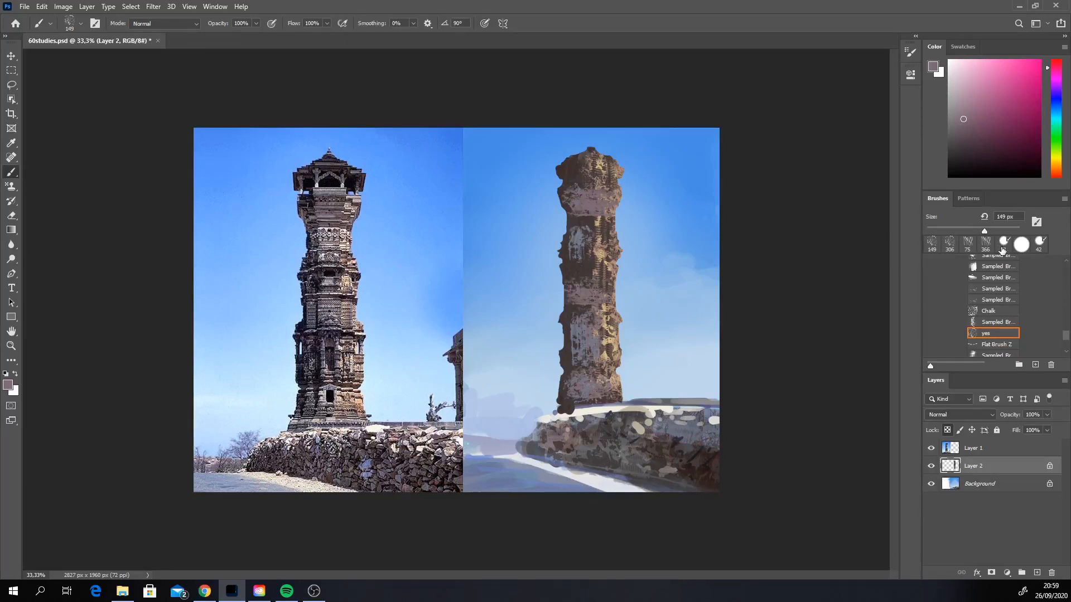
Step: Switch to the hard round brush, enlarge it to 67 px and choose a near-black blue as the painting colour
{"action": "left_click", "coordinate": [1004, 246]}
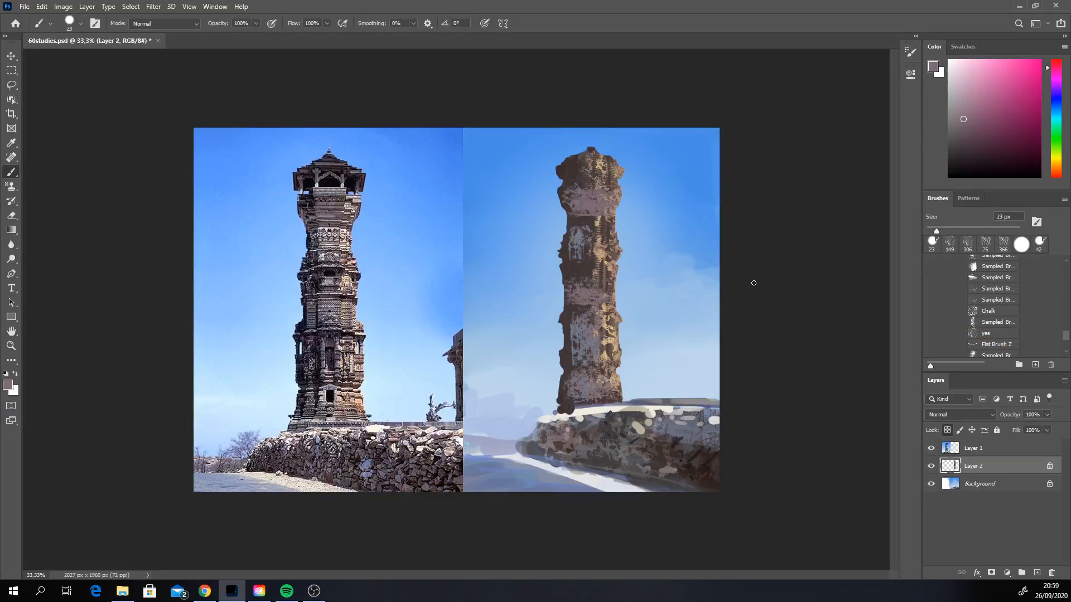
{"action": "left_click", "coordinate": [575, 220], "text": "alt"}
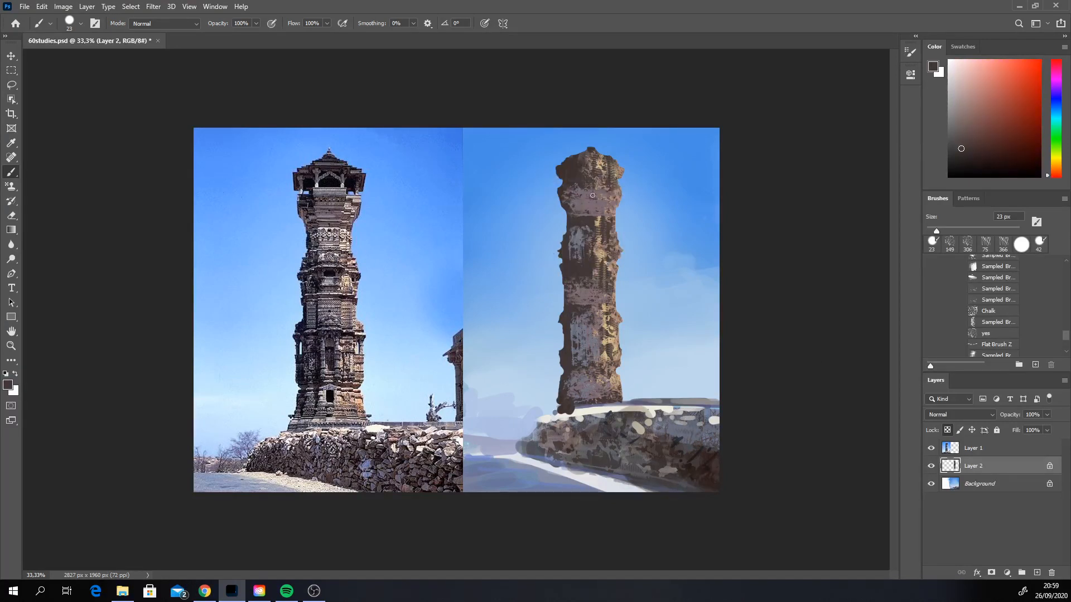
{"action": "right_click", "coordinate": [591, 197]}
{"action": "left_click_drag", "start_coordinate": [653, 224], "coordinate": [669, 223]}
{"action": "left_click", "coordinate": [681, 131]}
{"action": "left_click", "coordinate": [950, 156]}
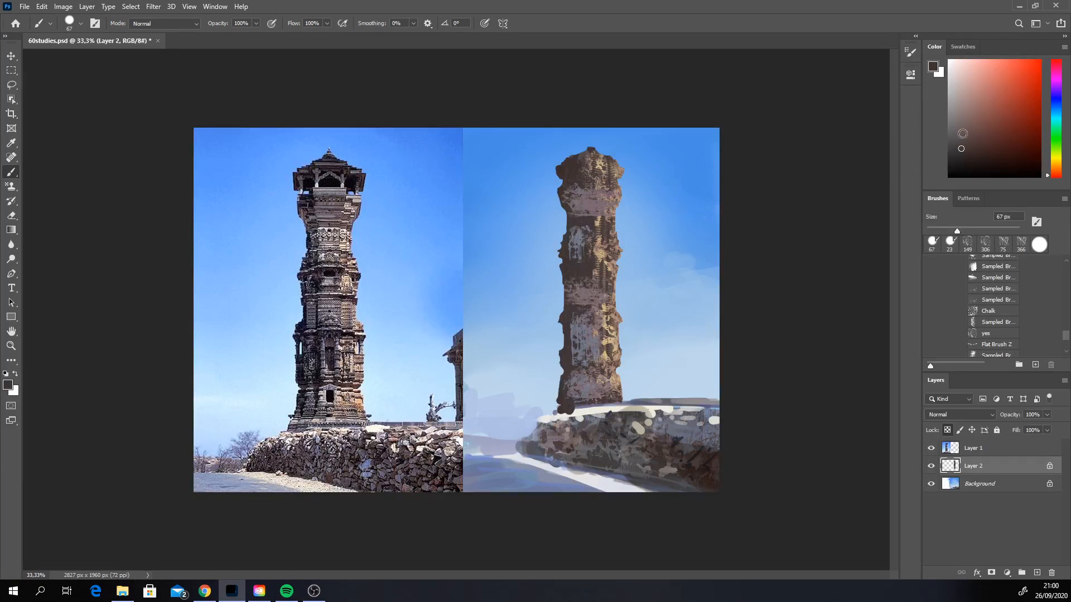
{"action": "left_click", "coordinate": [962, 160]}
{"action": "left_click", "coordinate": [978, 161]}
{"action": "left_click", "coordinate": [1056, 104]}
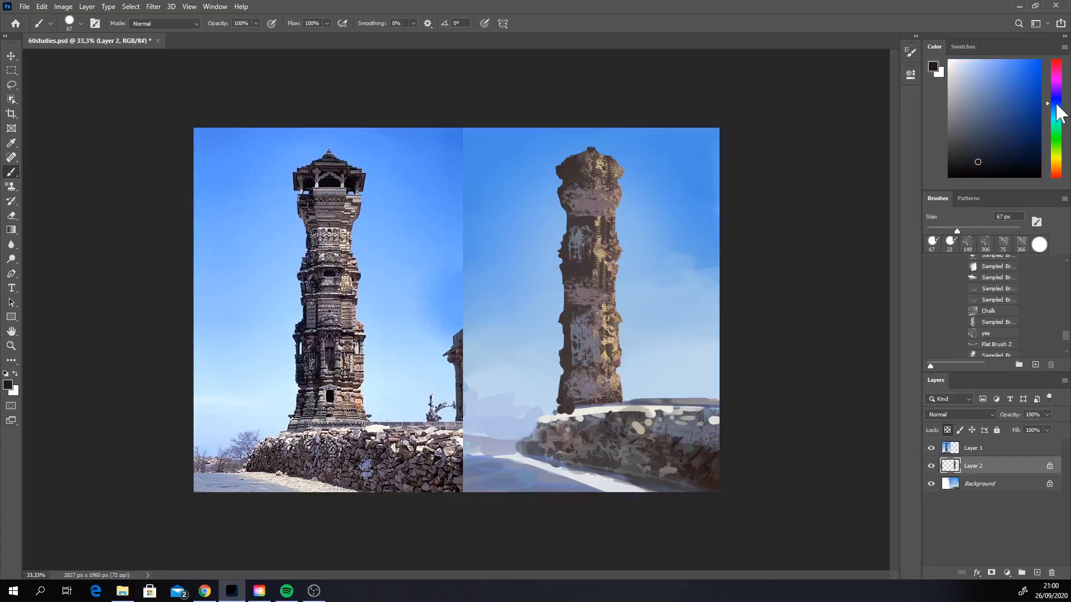
Step: Reduce the brush to 32 px and paint three dark openings in the tower's crown and a dark ledge shadow beneath
{"action": "right_click", "coordinate": [568, 163]}
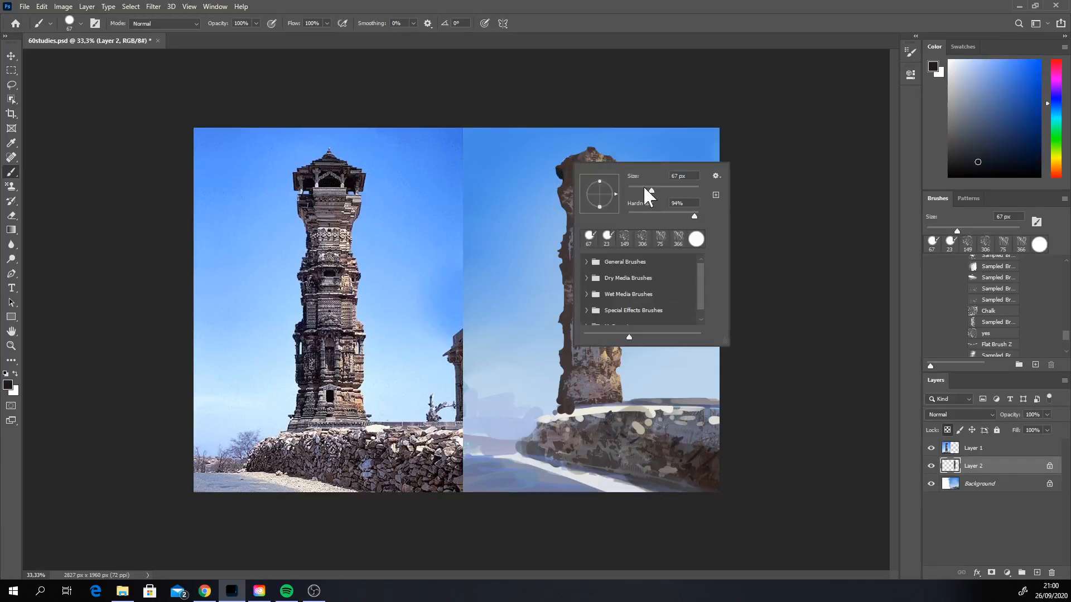
{"action": "left_click_drag", "start_coordinate": [644, 186], "coordinate": [638, 187]}
{"action": "left_click", "coordinate": [563, 171]}
{"action": "left_click_drag", "start_coordinate": [561, 170], "coordinate": [574, 178]}
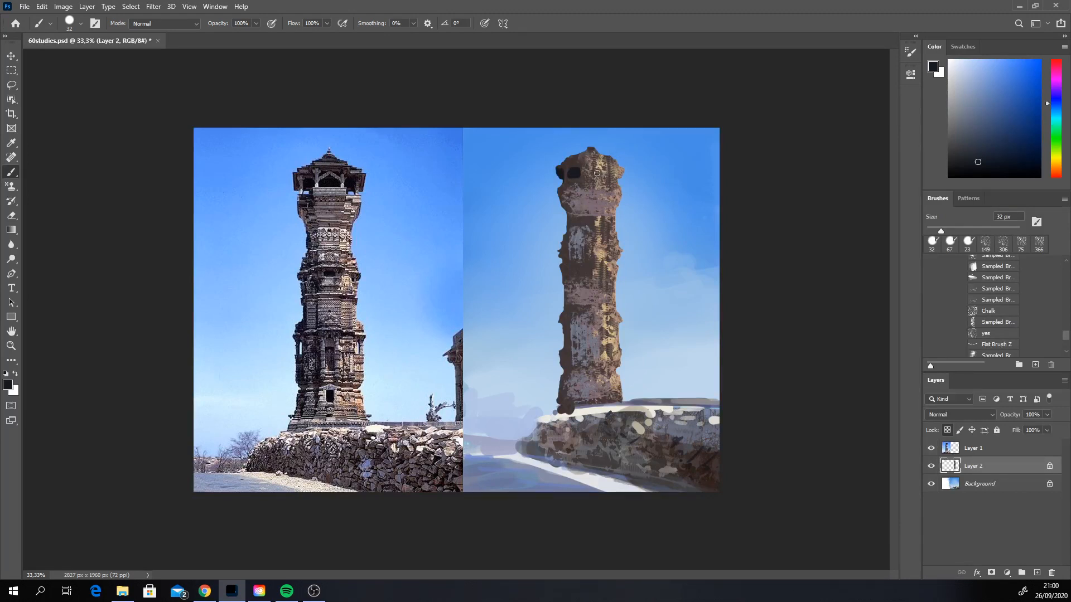
{"action": "left_click_drag", "start_coordinate": [588, 173], "coordinate": [601, 173]}
{"action": "left_click", "coordinate": [607, 173]}
{"action": "left_click_drag", "start_coordinate": [564, 190], "coordinate": [578, 190]}
Step: Set the brush to 25 px and paint a second near-black ledge shadow on the shaded side below the tower's crown
{"action": "right_click", "coordinate": [600, 184]}
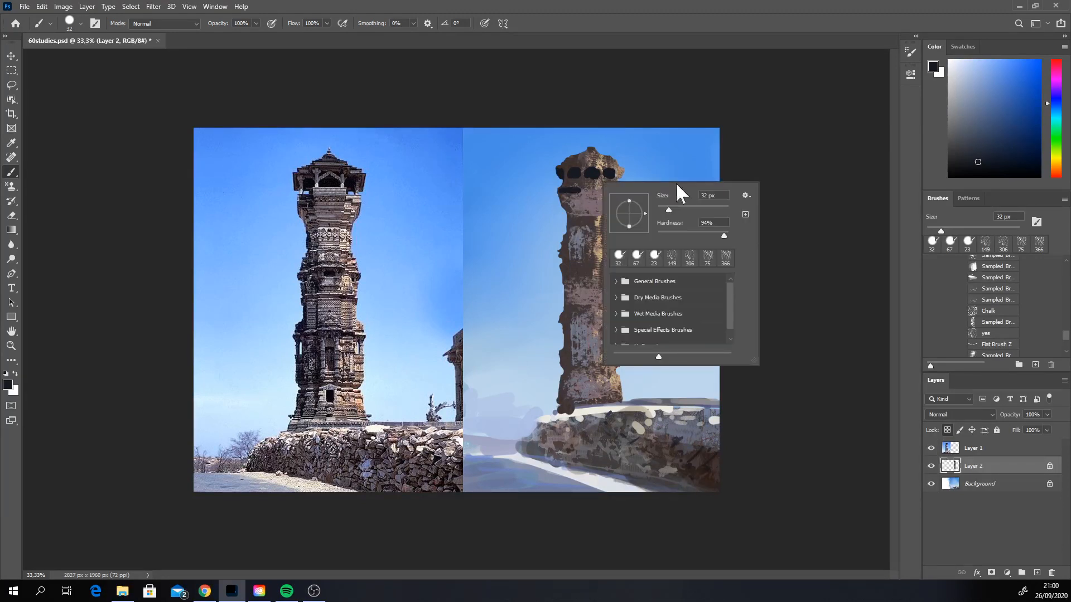
{"action": "left_click_drag", "start_coordinate": [664, 208], "coordinate": [661, 206]}
{"action": "left_click", "coordinate": [580, 193]}
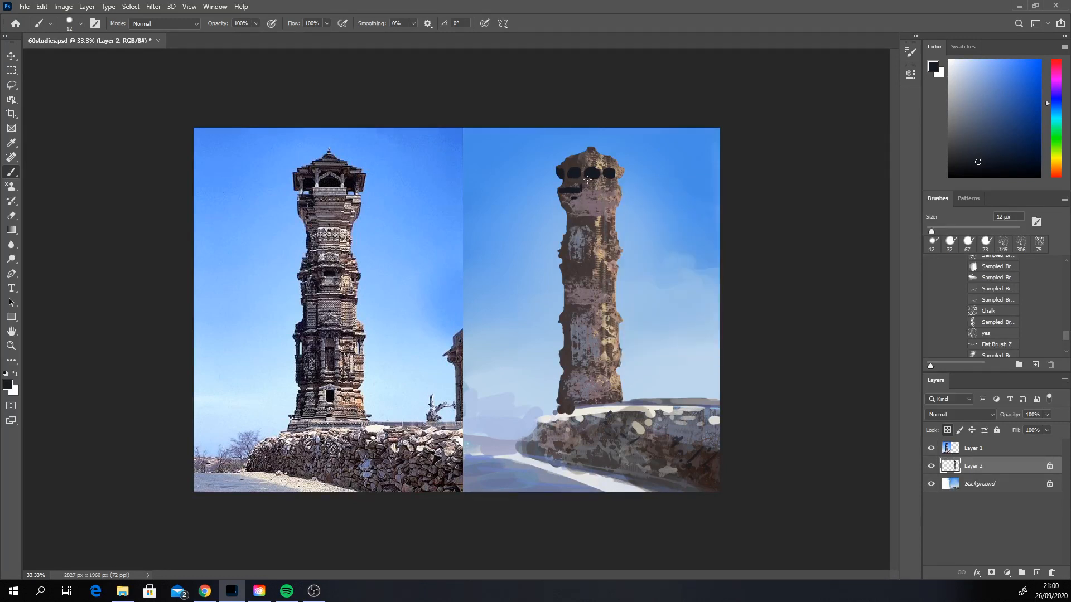
{"action": "key", "text": "ctrl+z"}
{"action": "key", "text": "bracketright"}
{"action": "key", "text": "bracketright"}
{"action": "key", "text": "bracketright"}
{"action": "left_click_drag", "start_coordinate": [563, 197], "coordinate": [580, 197]}
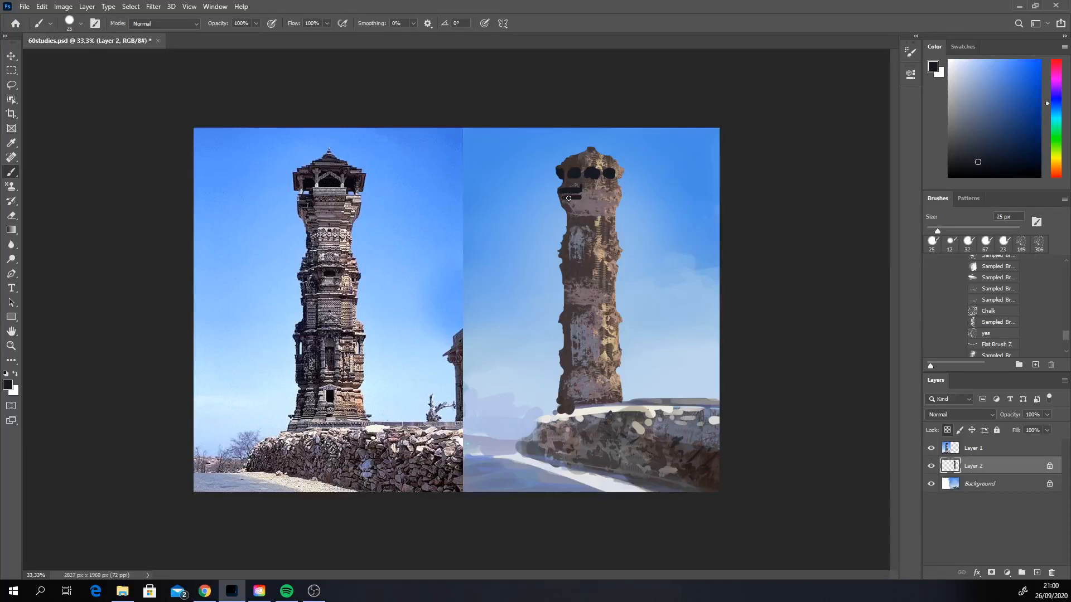
{"action": "key", "text": "ctrl+z"}
{"action": "key", "text": "ctrl+shift+z"}
Step: Paint a pale tan sill beneath the crown's middle opening and extend the shaded-side opening downward in near-black
{"action": "left_click", "coordinate": [595, 167], "text": "alt"}
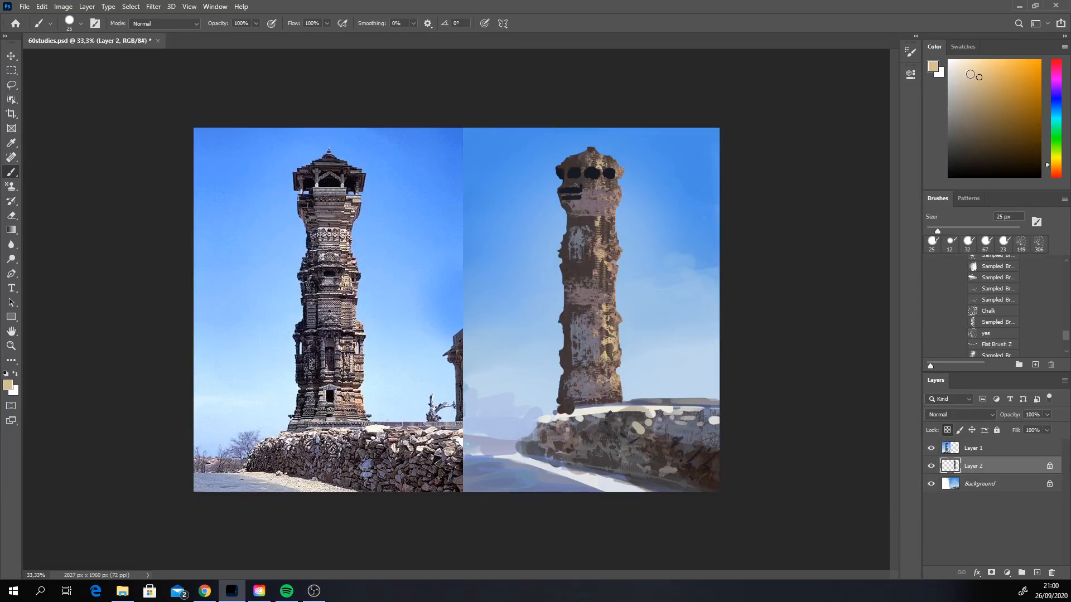
{"action": "left_click", "coordinate": [970, 73]}
{"action": "left_click_drag", "start_coordinate": [580, 181], "coordinate": [599, 181]}
{"action": "left_click", "coordinate": [572, 173], "text": "alt"}
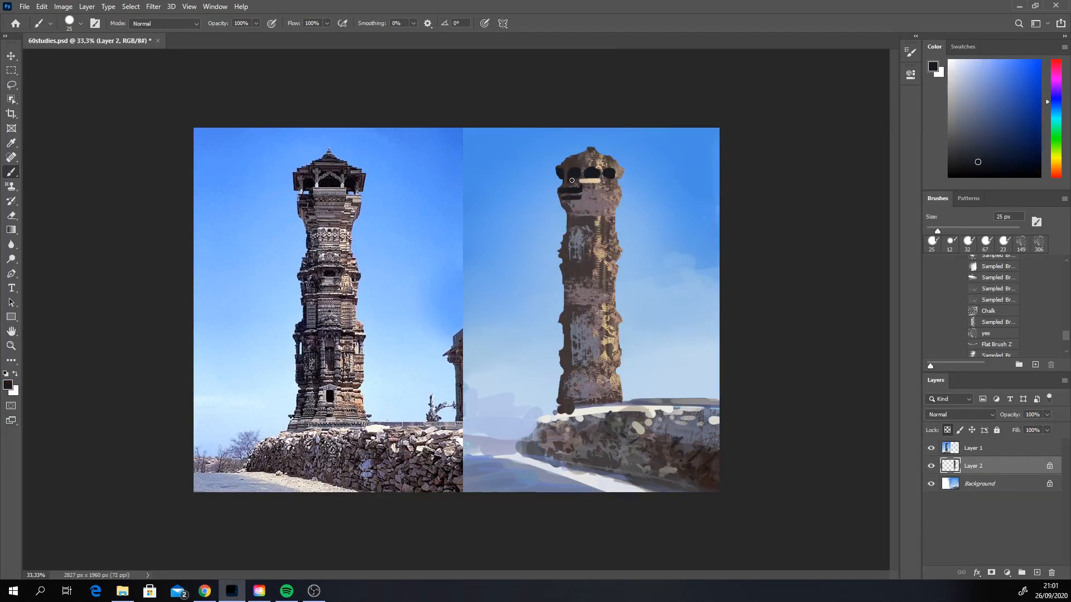
{"action": "left_click_drag", "start_coordinate": [572, 181], "coordinate": [577, 180]}
Step: Reshape the divider beside the crown's middle opening in sampled dark brown and square off the opening in near-black
{"action": "left_click", "coordinate": [583, 168], "text": "alt"}
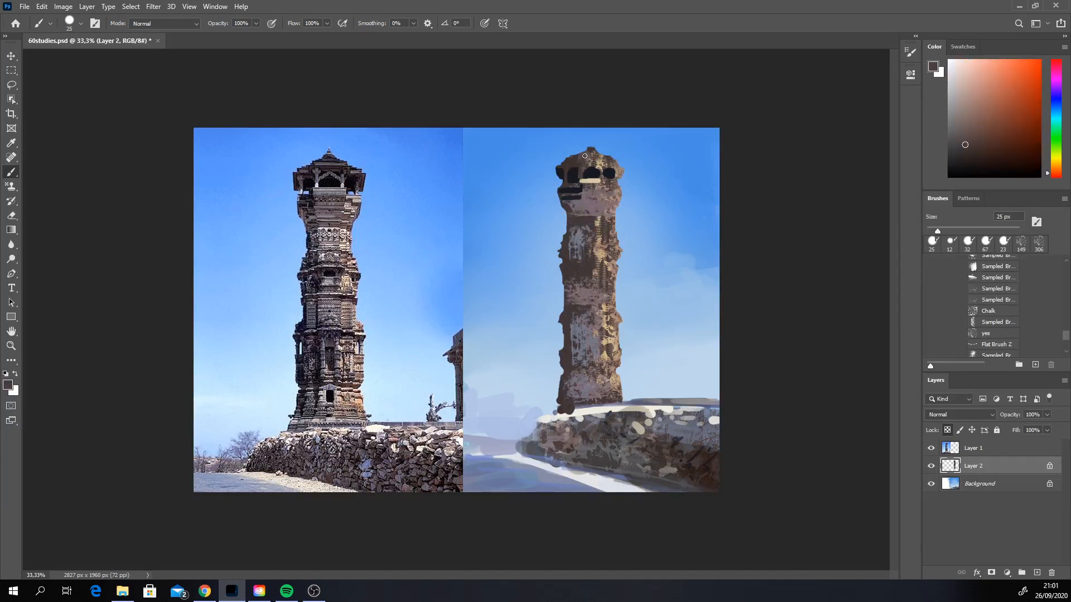
{"action": "left_click", "coordinate": [592, 170], "text": "alt"}
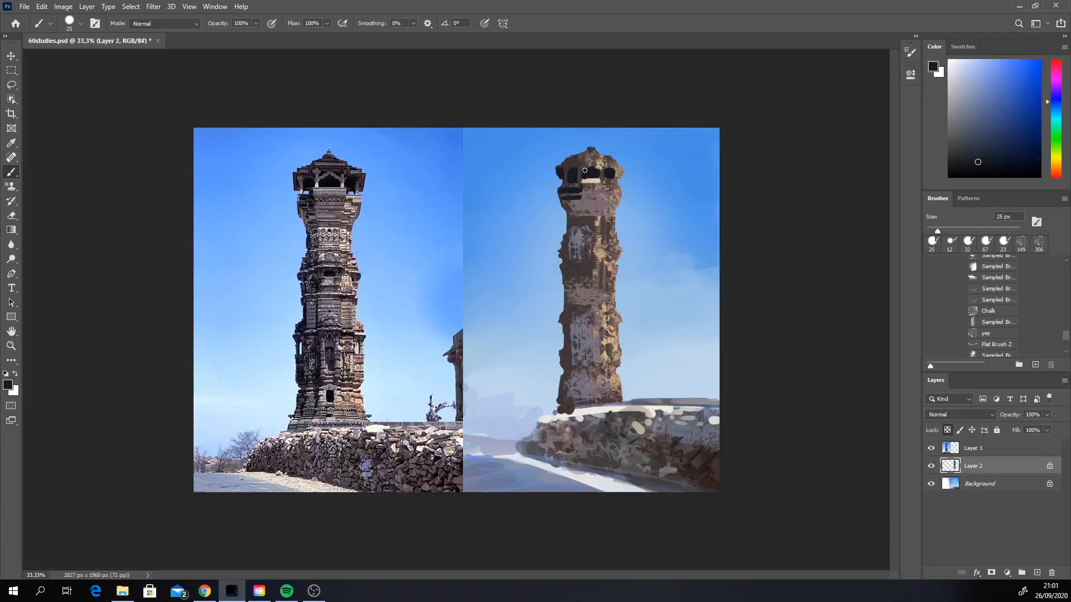
{"action": "left_click_drag", "start_coordinate": [584, 170], "coordinate": [600, 171]}
{"action": "left_click_drag", "start_coordinate": [586, 166], "coordinate": [597, 166]}
{"action": "key", "text": "ctrl+z"}
Step: Choose an off-white, reduce the brush to 18 px and paint a thin sill with small balusters beneath the crown's middle opening
{"action": "left_click", "coordinate": [595, 208], "text": "alt"}
{"action": "left_click", "coordinate": [962, 69]}
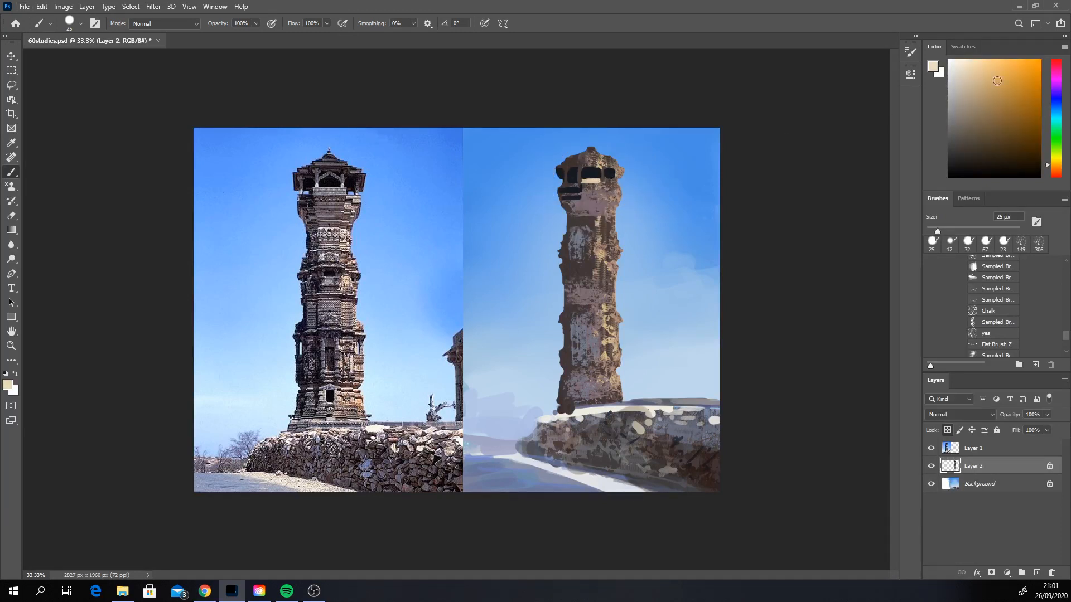
{"action": "left_click", "coordinate": [1056, 162]}
{"action": "left_click_drag", "start_coordinate": [588, 180], "coordinate": [586, 181]}
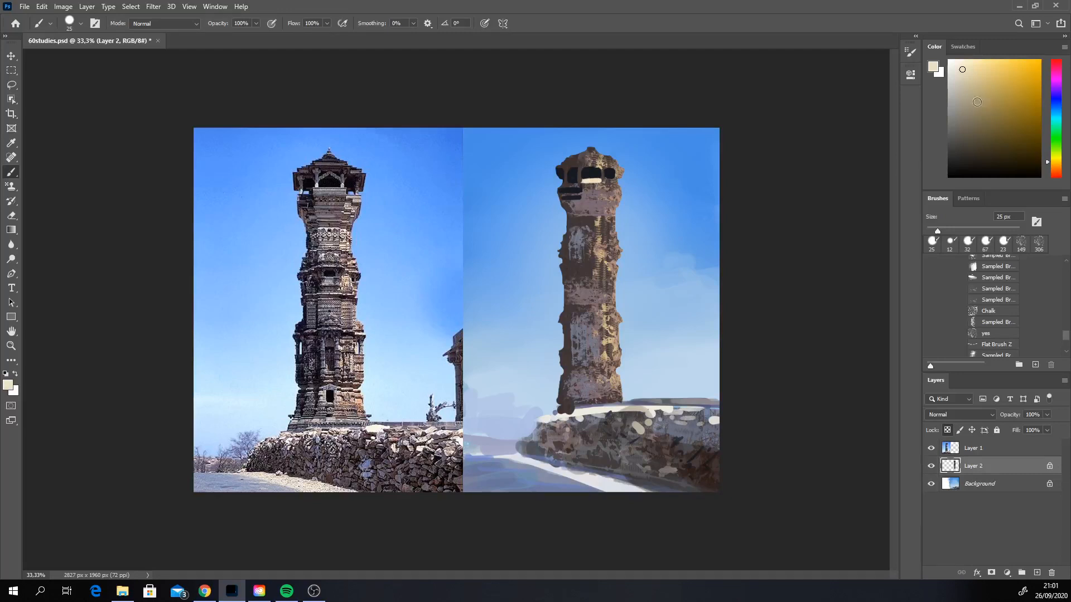
{"action": "left_click", "coordinate": [954, 69]}
{"action": "key", "text": "ctrl+z"}
{"action": "left_click_drag", "start_coordinate": [938, 231], "coordinate": [934, 231]}
{"action": "mouse_move", "coordinate": [583, 181]}
{"action": "left_mouse_down"}
{"action": "mouse_move", "coordinate": [604, 182]}
{"action": "mouse_move", "coordinate": [582, 182]}
{"action": "left_mouse_up"}
{"action": "left_click", "coordinate": [580, 181], "text": "alt"}
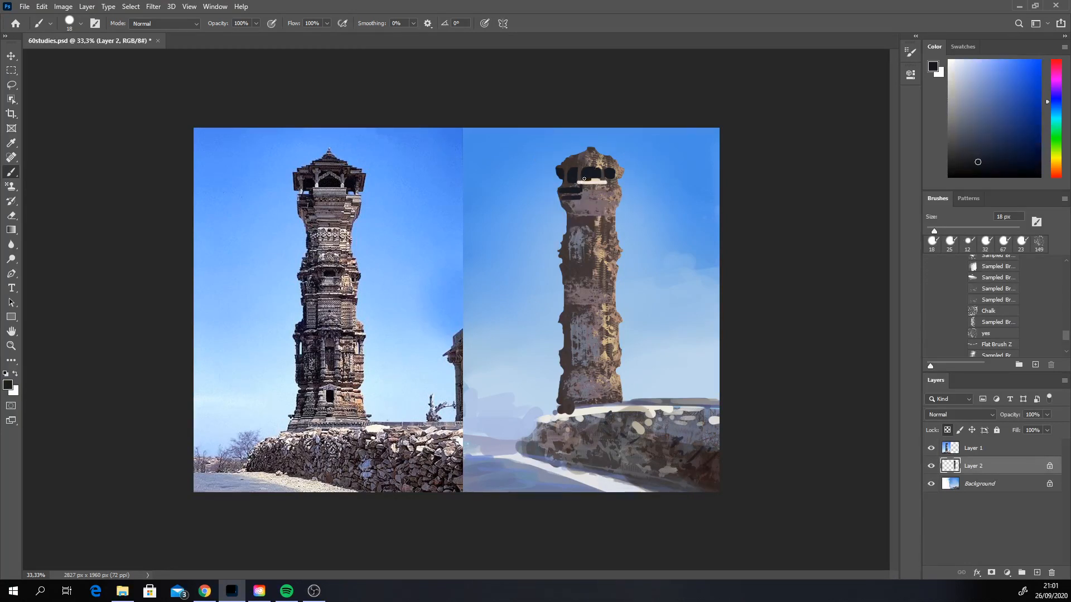
{"action": "left_click", "coordinate": [598, 181], "text": "alt"}
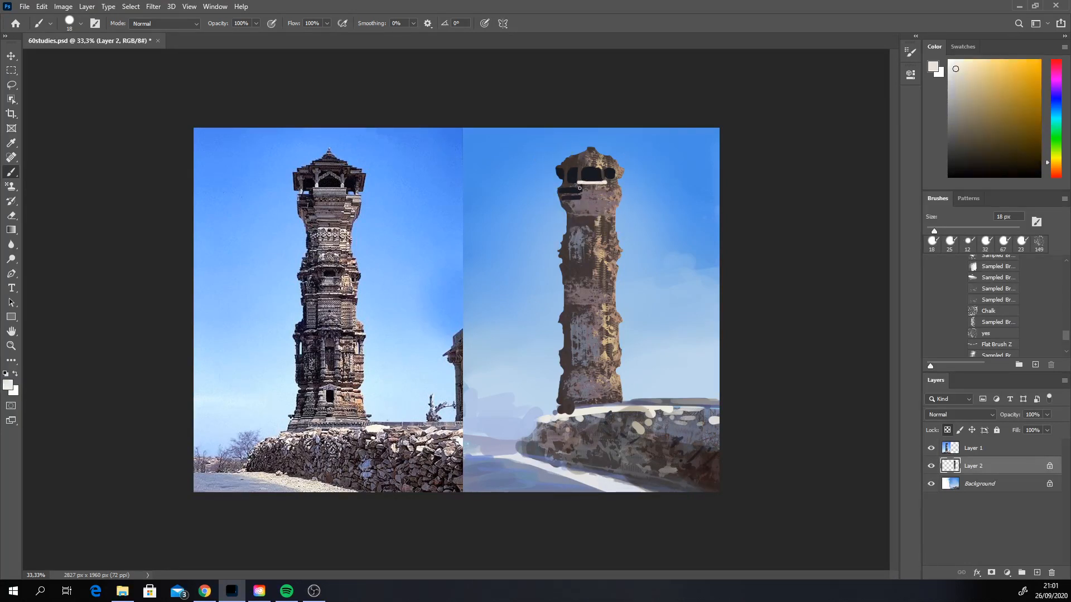
{"action": "left_click_drag", "start_coordinate": [584, 183], "coordinate": [604, 184]}
Step: Reduce the brush to 7 px, extend the off-white railing across the crown and refine its ends with sampled mauve tones
{"action": "right_click", "coordinate": [579, 194]}
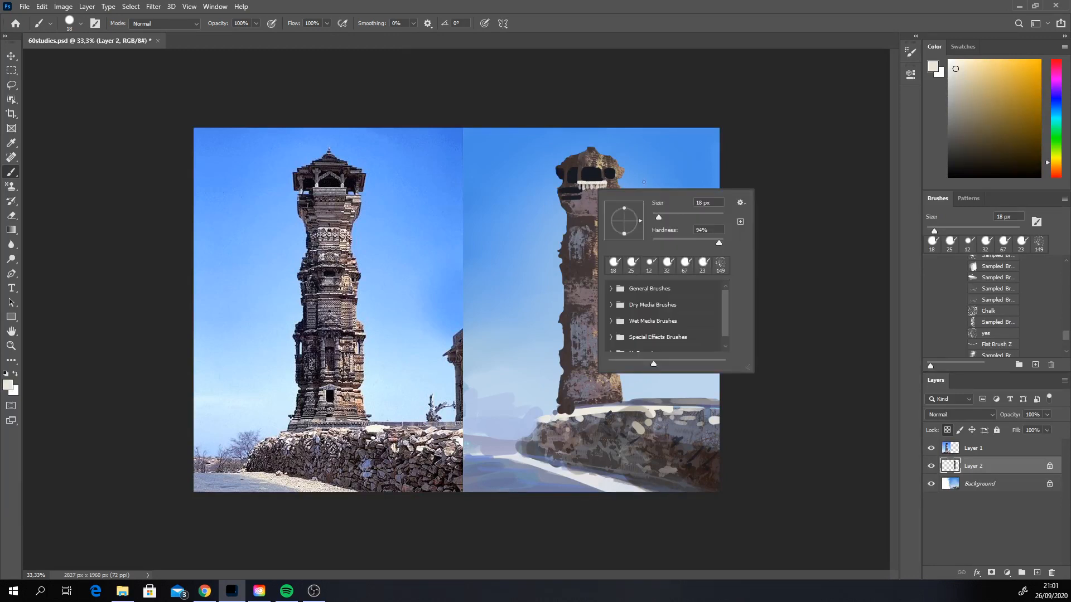
{"action": "left_click_drag", "start_coordinate": [656, 216], "coordinate": [655, 217]}
{"action": "key", "text": "Return"}
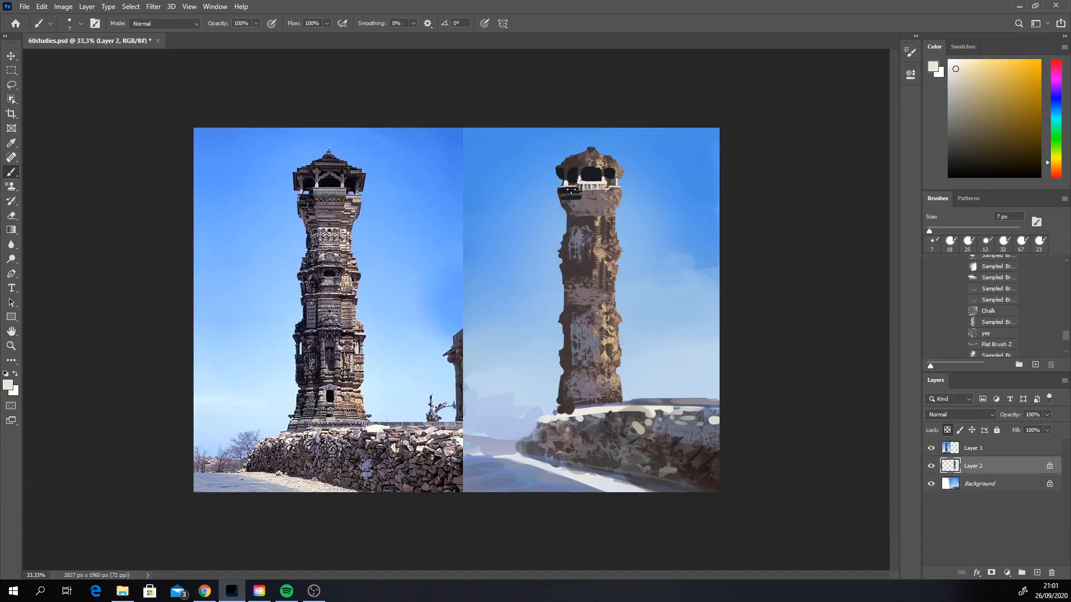
{"action": "key", "text": "alt"}
{"action": "left_click", "coordinate": [595, 190], "text": "alt"}
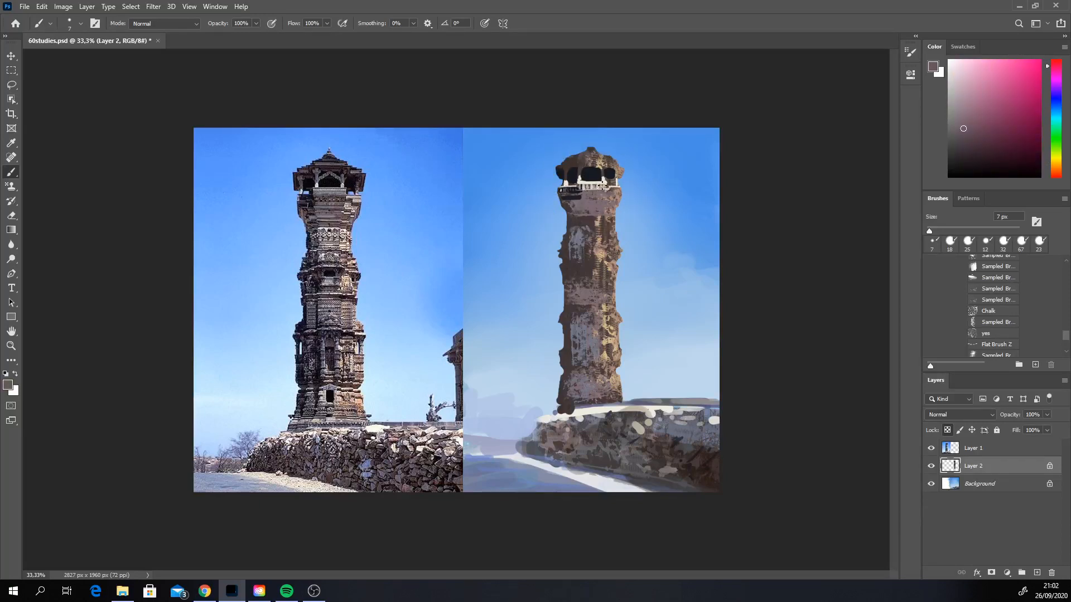
{"action": "left_click", "coordinate": [615, 184], "text": "alt"}
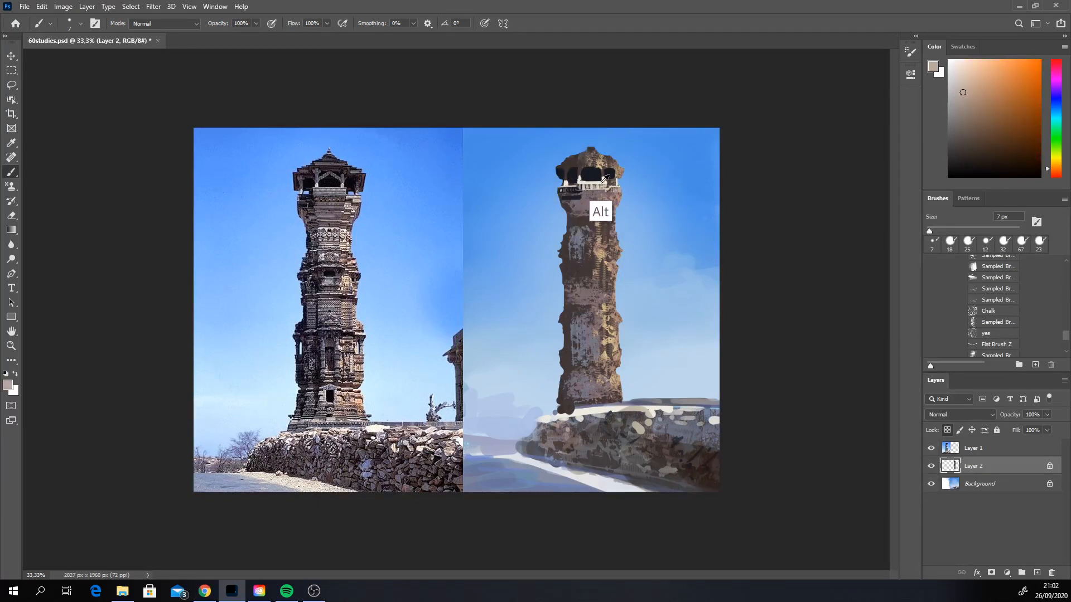
{"action": "left_click", "coordinate": [615, 189], "text": "alt"}
{"action": "left_click_drag", "start_coordinate": [614, 192], "coordinate": [620, 192]}
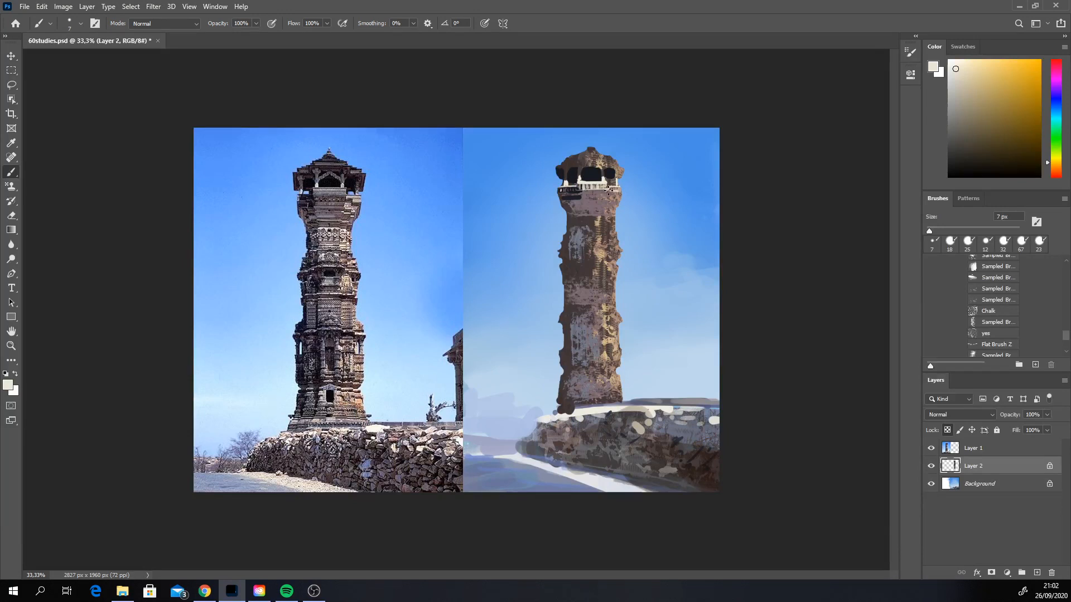
{"action": "left_click_drag", "start_coordinate": [616, 190], "coordinate": [616, 196]}
Step: Enlarge the brush to 20 px and choose a medium grey with a slight violet tint for the crown's pillars
{"action": "left_click", "coordinate": [952, 137]}
{"action": "left_click_drag", "start_coordinate": [1056, 167], "coordinate": [1056, 167]}
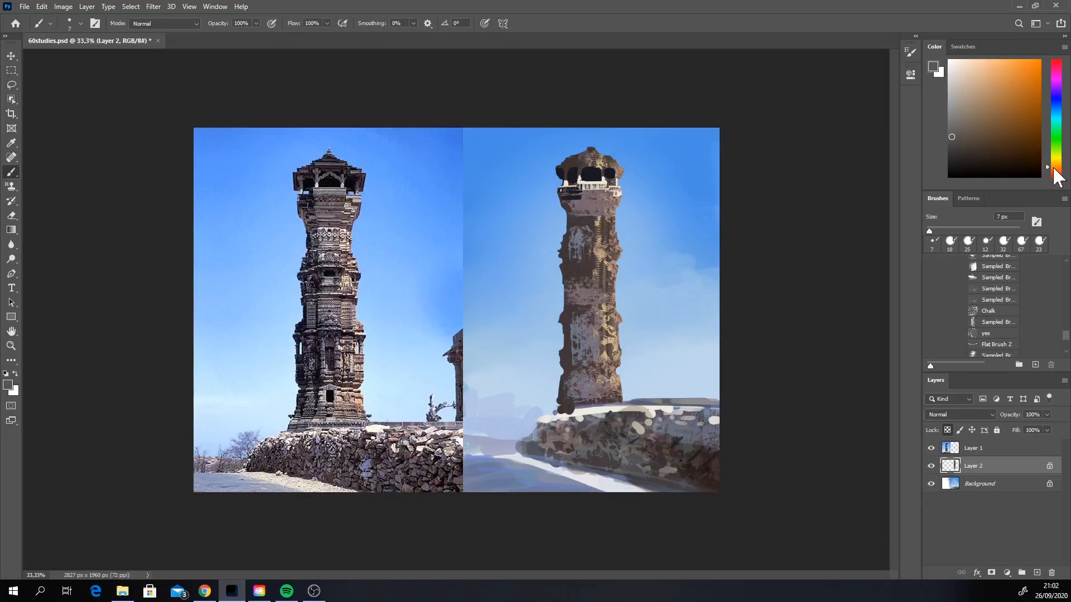
{"action": "right_click", "coordinate": [585, 171]}
{"action": "left_click", "coordinate": [648, 200]}
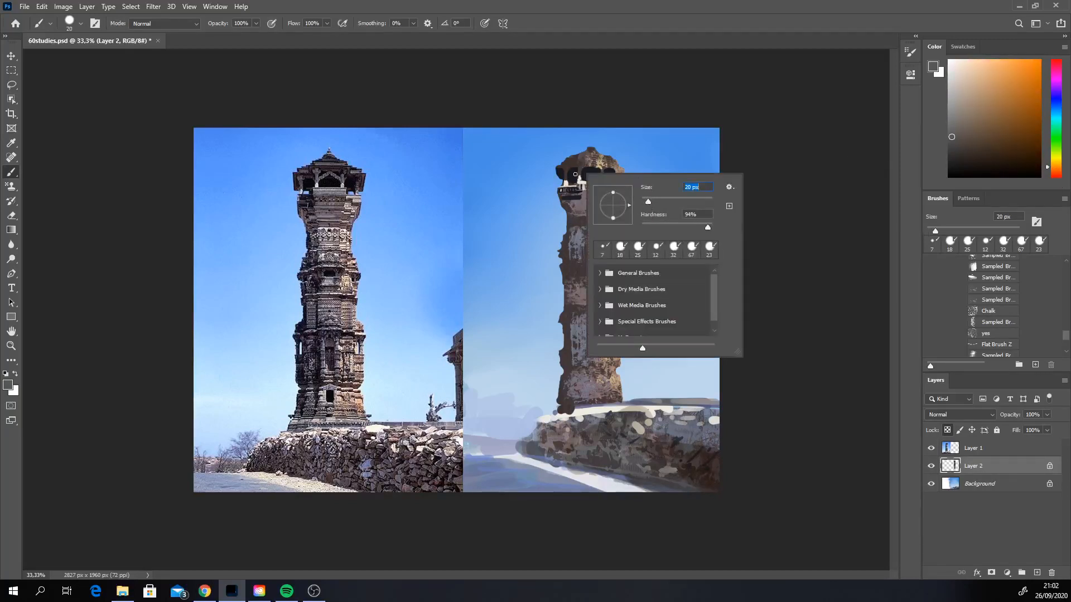
{"action": "left_click_drag", "start_coordinate": [578, 176], "coordinate": [579, 168]}
{"action": "left_click", "coordinate": [954, 127]}
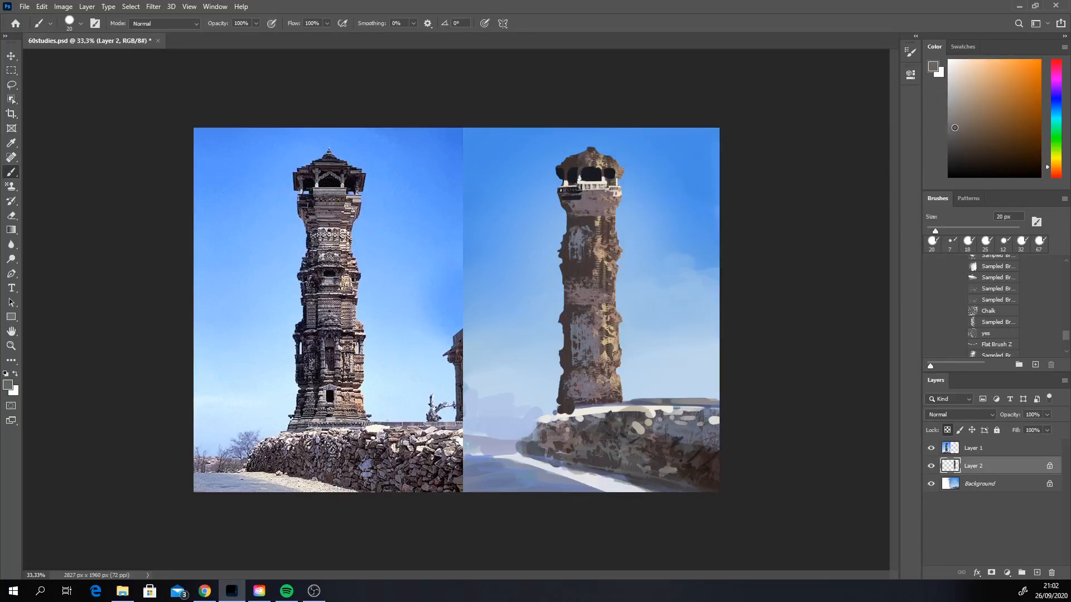
{"action": "left_click_drag", "start_coordinate": [1058, 166], "coordinate": [1058, 156]}
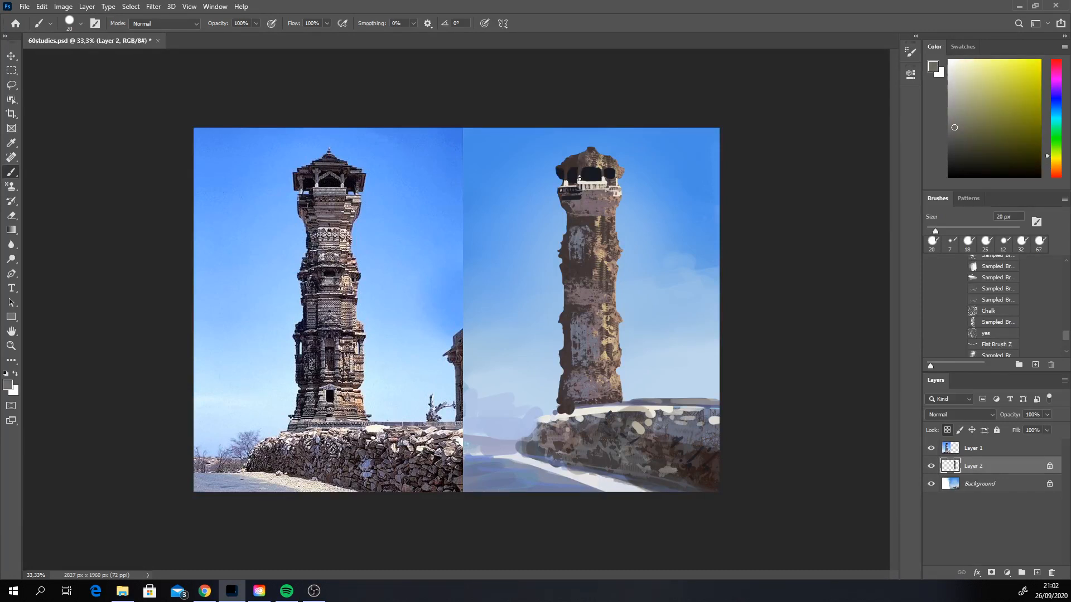
{"action": "left_click", "coordinate": [1056, 91]}
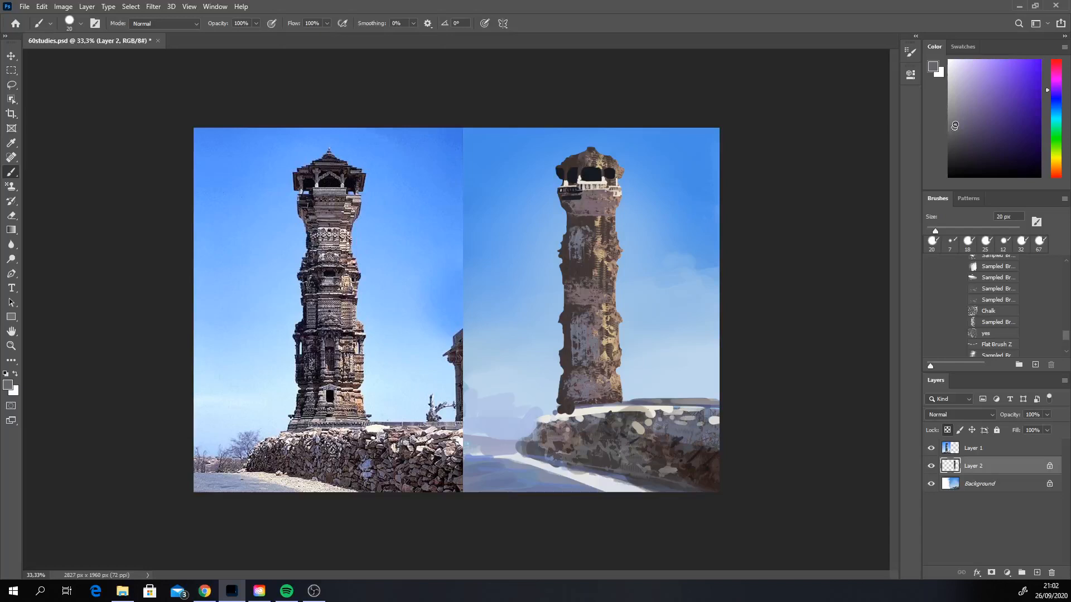
Step: Paint grey pillars and slanted braces inside the crown's dark openings, undoing the strokes that miss
{"action": "left_click_drag", "start_coordinate": [582, 174], "coordinate": [601, 172]}
{"action": "key", "text": "ctrl+z"}
{"action": "key", "text": "ctrl+z"}
{"action": "key", "text": "ctrl+z"}
{"action": "left_click", "coordinate": [600, 177], "text": "alt"}
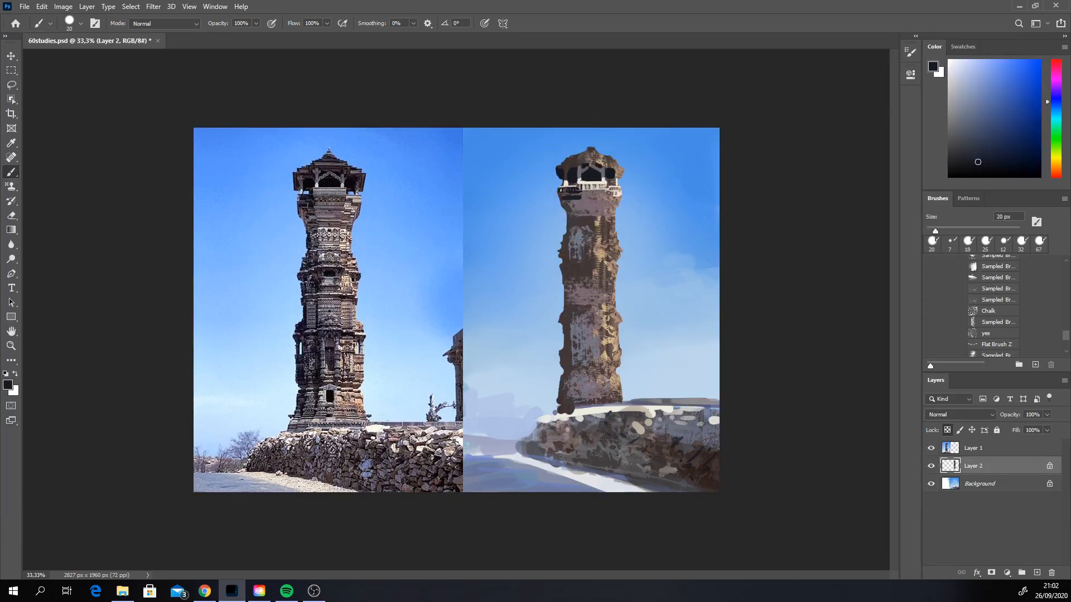
Step: Paint a dark purple shadow band along the underside of the crown's roof, deepening it with a near-black blue
{"action": "left_click", "coordinate": [587, 203], "text": "alt"}
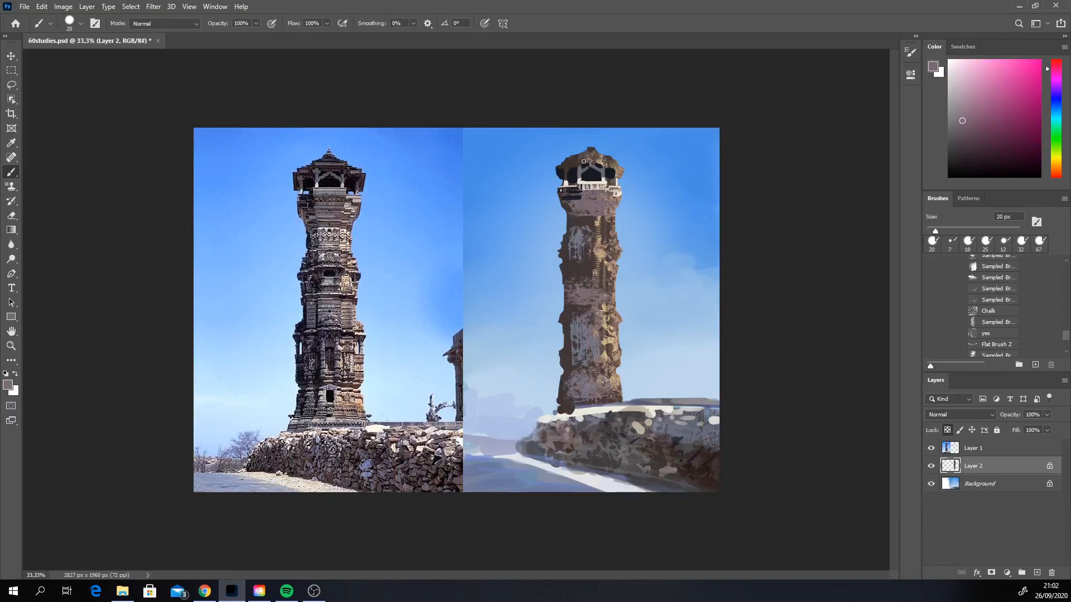
{"action": "left_click_drag", "start_coordinate": [577, 162], "coordinate": [576, 162]}
{"action": "key", "text": "ctrl+z"}
{"action": "left_click", "coordinate": [969, 136]}
{"action": "left_click", "coordinate": [1057, 80]}
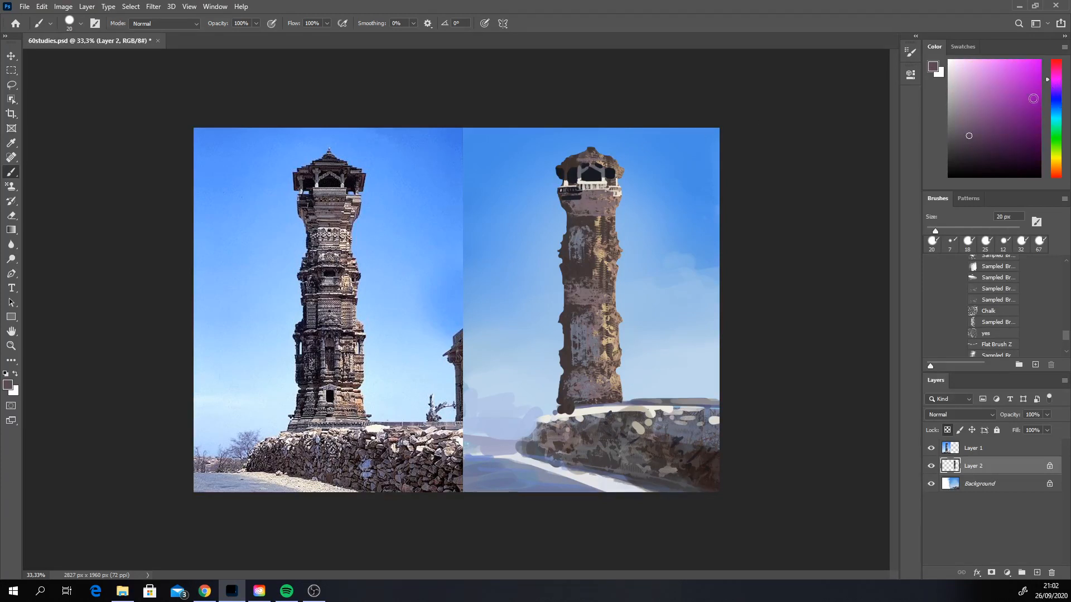
{"action": "left_click", "coordinate": [983, 146]}
{"action": "mouse_move", "coordinate": [575, 163]}
{"action": "left_mouse_down"}
{"action": "mouse_move", "coordinate": [600, 163]}
{"action": "mouse_move", "coordinate": [579, 164]}
{"action": "left_mouse_up"}
{"action": "left_click", "coordinate": [974, 156]}
{"action": "left_click", "coordinate": [1056, 99]}
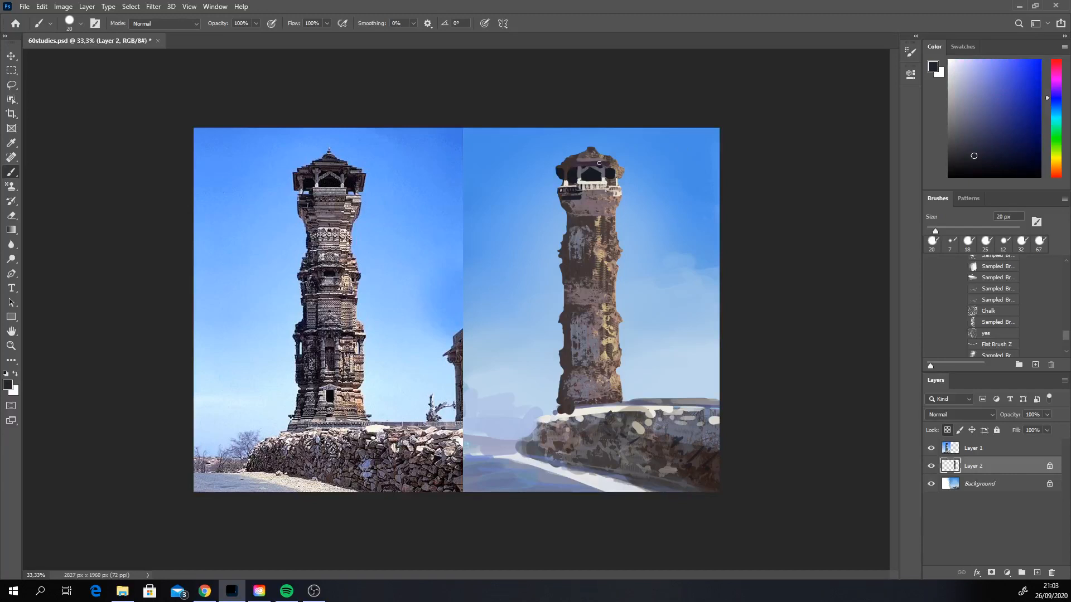
{"action": "left_click", "coordinate": [588, 165], "text": "alt"}
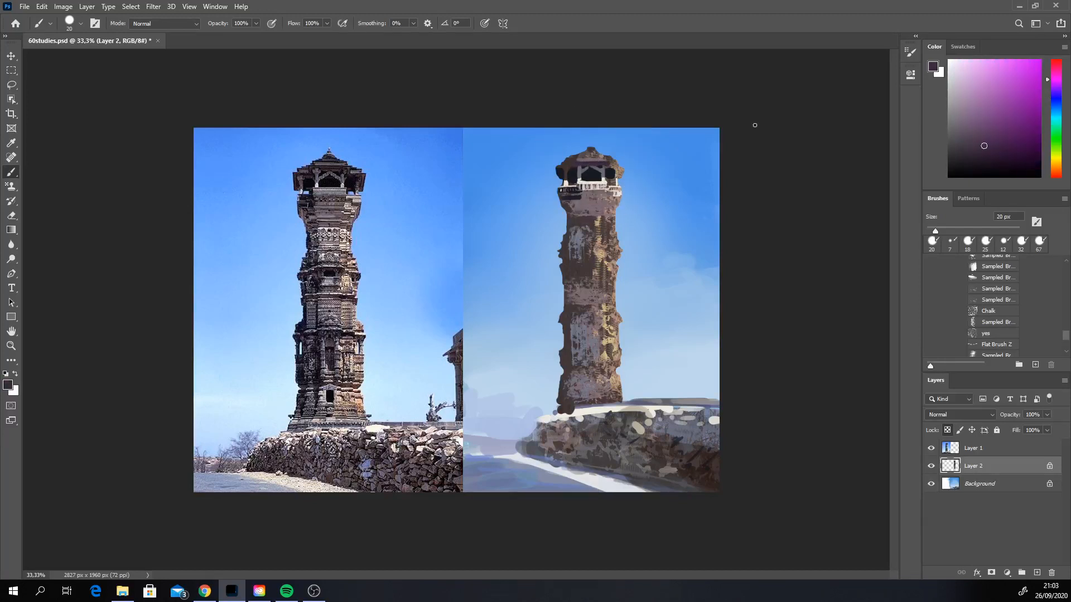
Step: Adjust the purple towards a dark plum and shade the crown's roof and overhanging eaves with it
{"action": "left_click", "coordinate": [971, 143]}
{"action": "left_click", "coordinate": [1055, 74]}
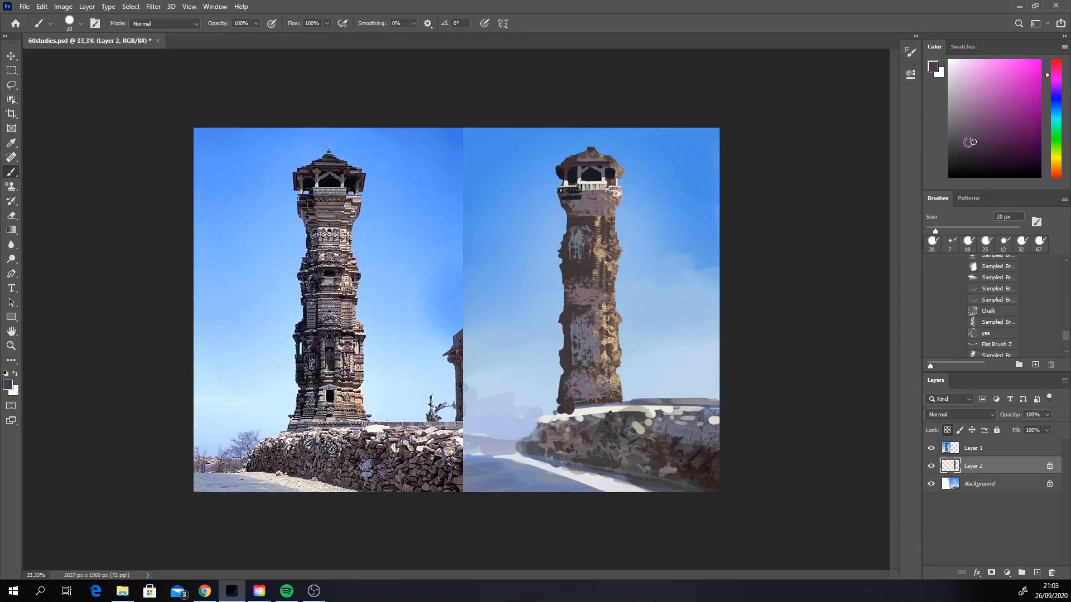
{"action": "left_click", "coordinate": [968, 149]}
{"action": "left_click", "coordinate": [580, 165], "text": "alt"}
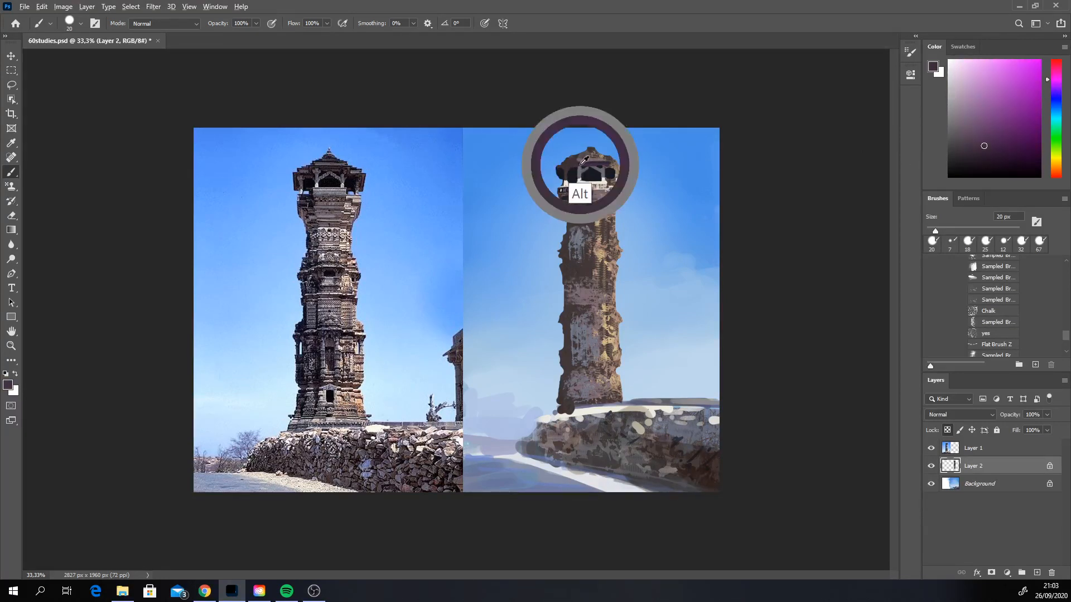
{"action": "left_click", "coordinate": [987, 150]}
{"action": "left_click", "coordinate": [986, 153]}
{"action": "left_click", "coordinate": [1056, 73]}
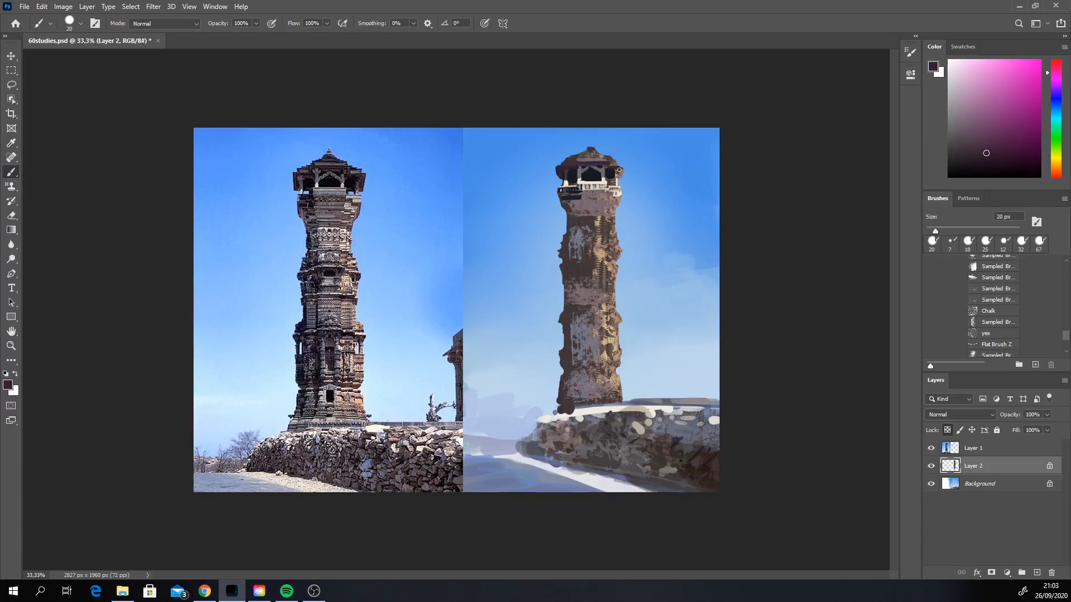
Step: Touch up the crown's pillars and openings with sampled grey and dark brown
{"action": "key", "text": "alt"}
{"action": "left_click", "coordinate": [605, 171], "text": "alt"}
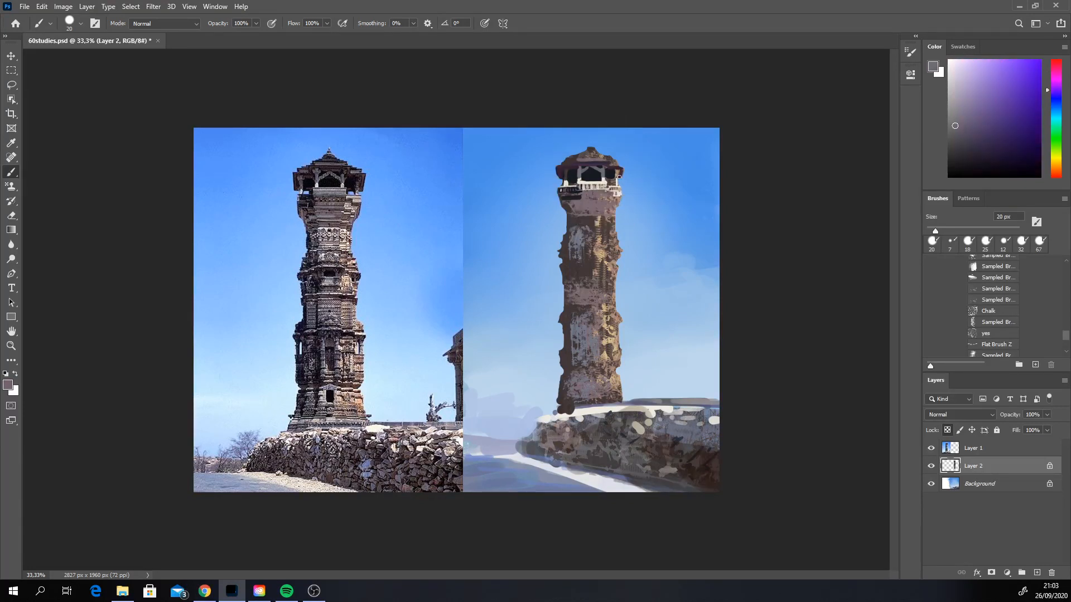
{"action": "left_click", "coordinate": [568, 173], "text": "alt"}
{"action": "key", "text": "ctrl"}
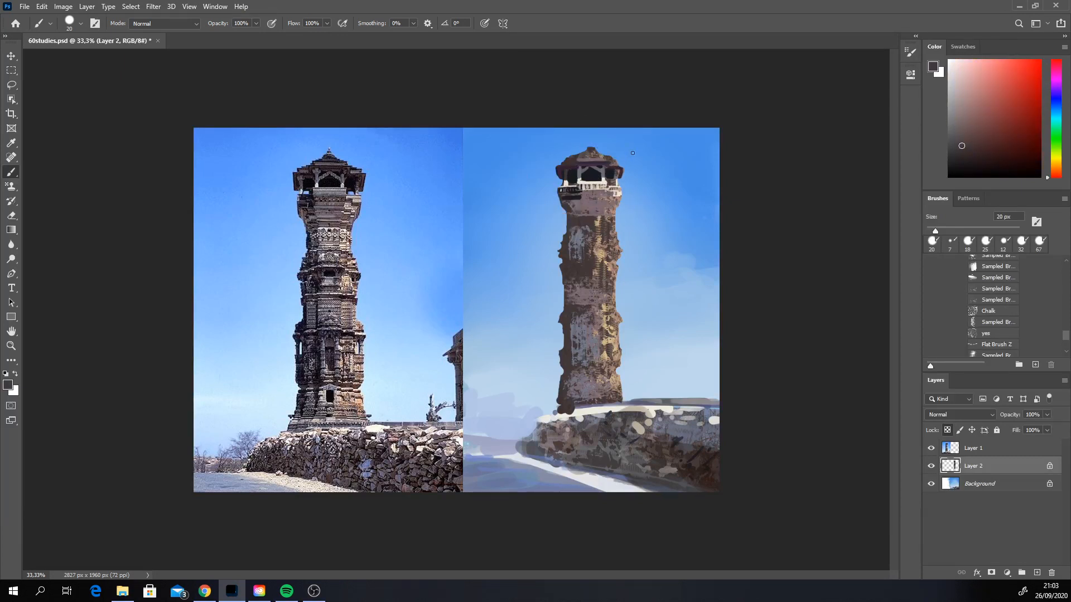
Step: Unlock Layer 2's transparent pixels and set the Eraser to 28 px to refine the tower's silhouette
{"action": "left_click", "coordinate": [947, 430]}
{"action": "left_click", "coordinate": [12, 216]}
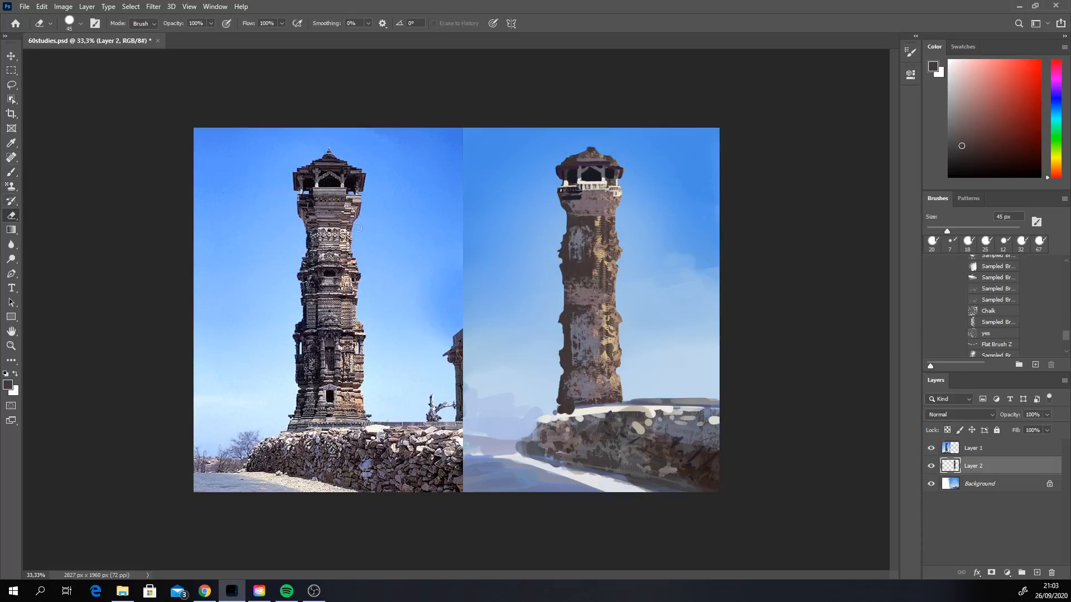
{"action": "right_click", "coordinate": [628, 239]}
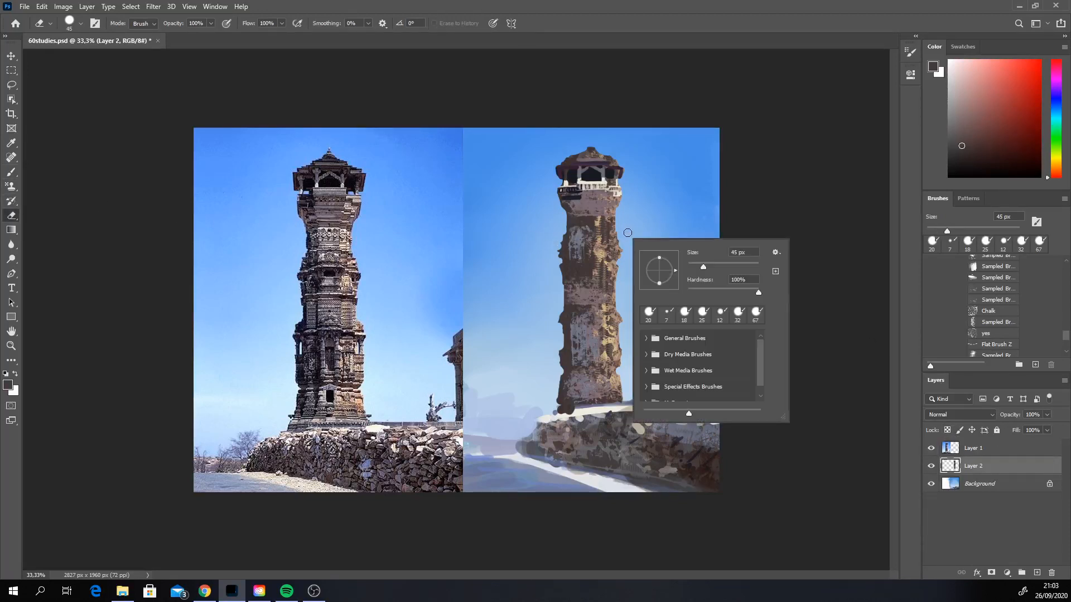
{"action": "left_click_drag", "start_coordinate": [688, 266], "coordinate": [697, 262]}
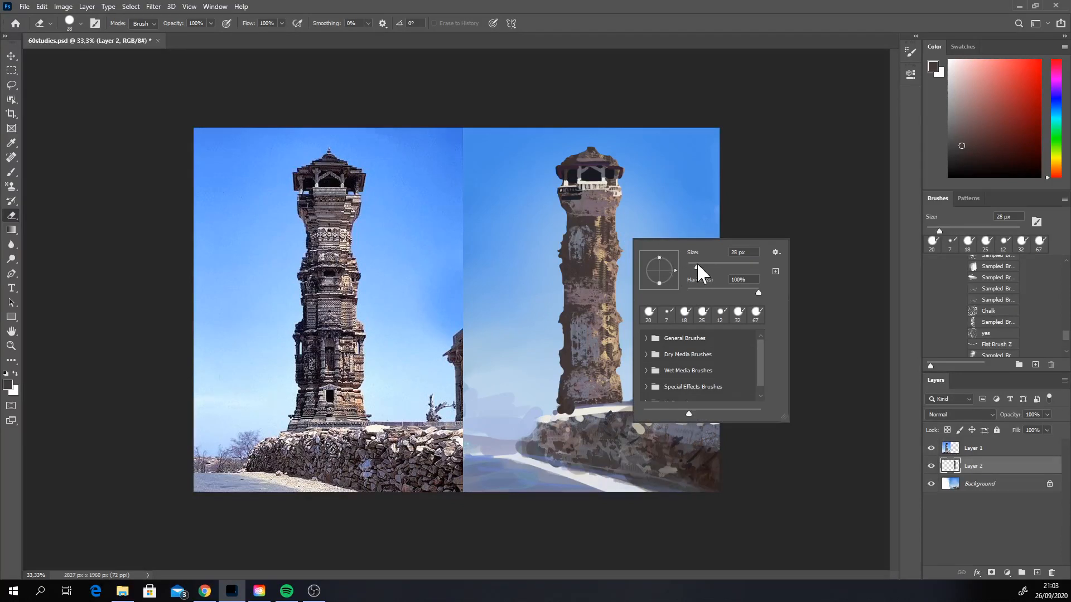
{"action": "left_click", "coordinate": [733, 203]}
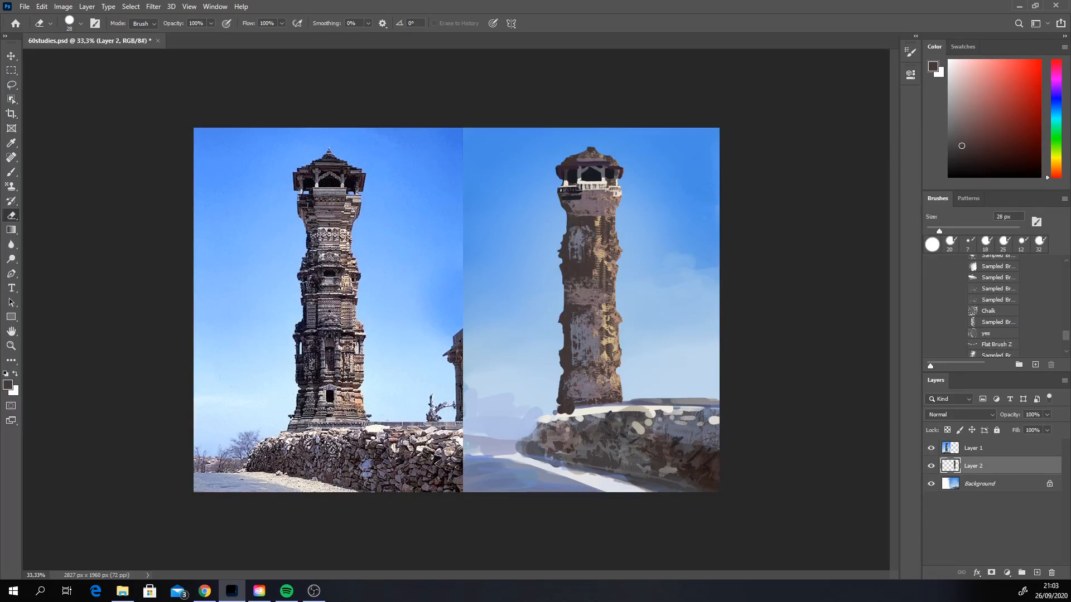
{"action": "key", "text": "alt+Tab"}
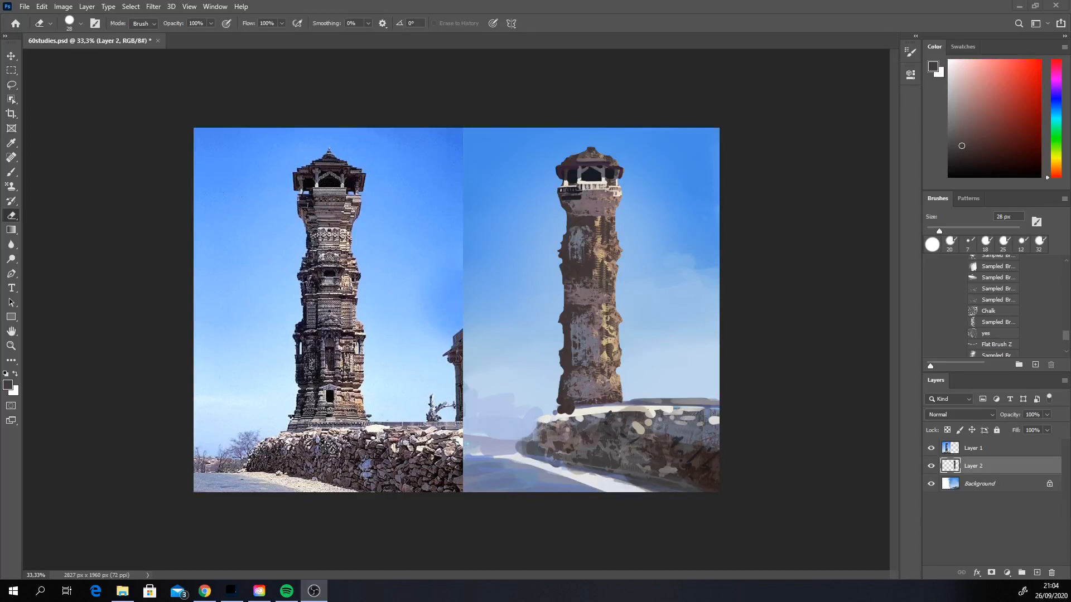
{"action": "key", "text": "alt+Tab"}
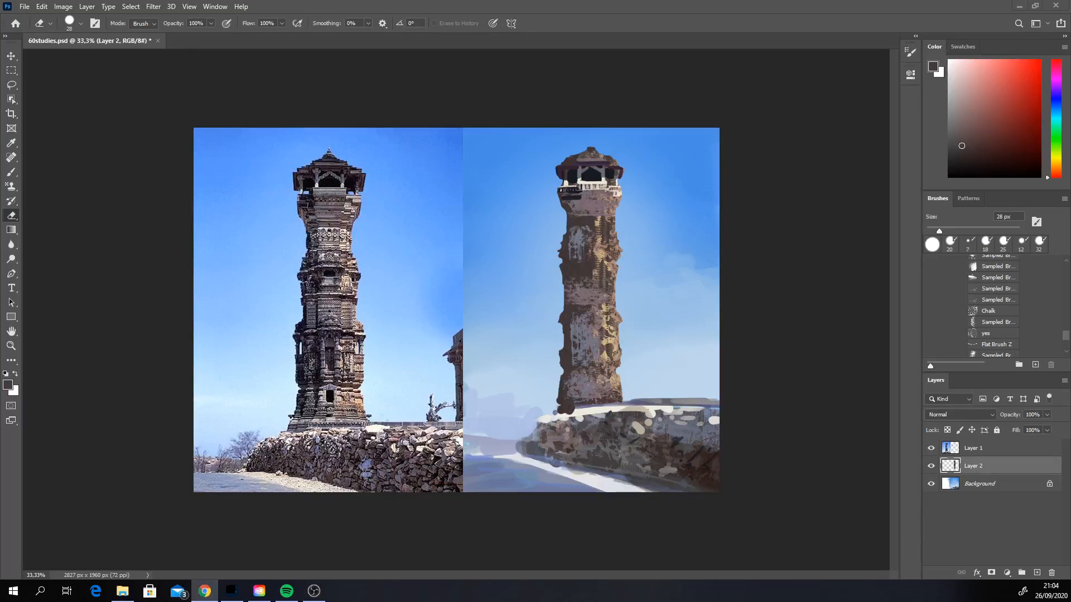
{"action": "left_click", "coordinate": [621, 266]}
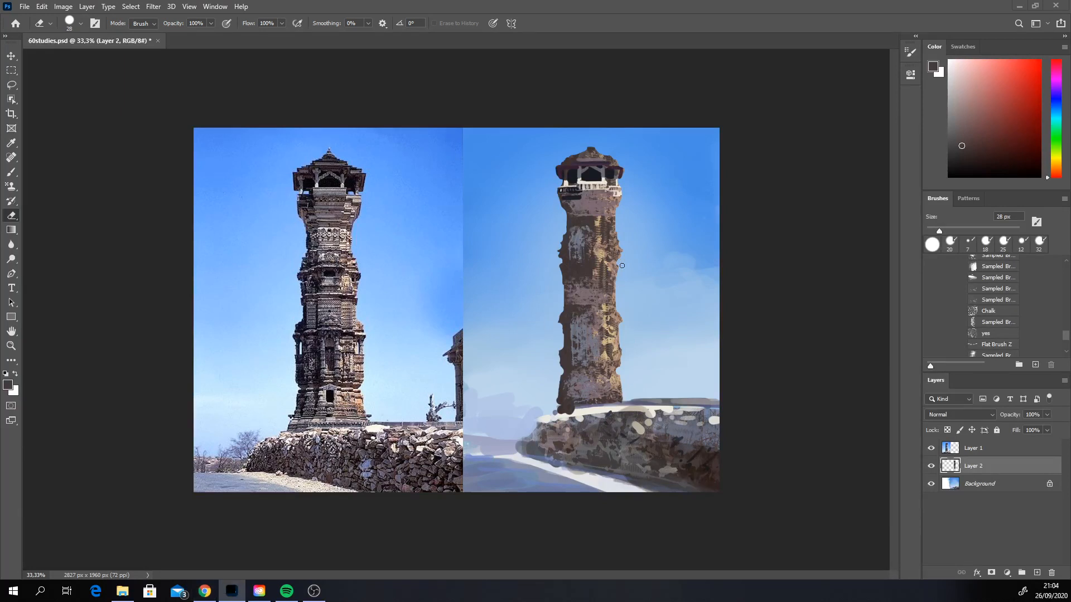
Step: Reduce the Eraser to 14 px for trimming the tower's edge just below the crown
{"action": "right_click", "coordinate": [596, 199]}
{"action": "left_click", "coordinate": [657, 225]}
{"action": "left_click", "coordinate": [729, 193]}
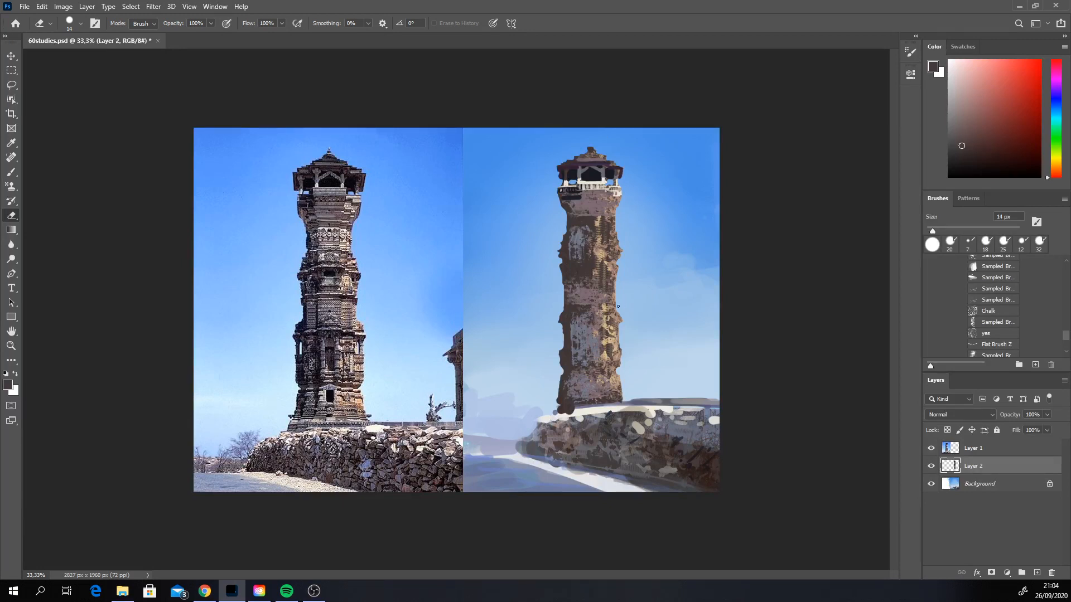
Step: Shade the crown's eaves with near-black sampled from the crown's opening, using a 12 px brush
{"action": "left_click", "coordinate": [12, 172]}
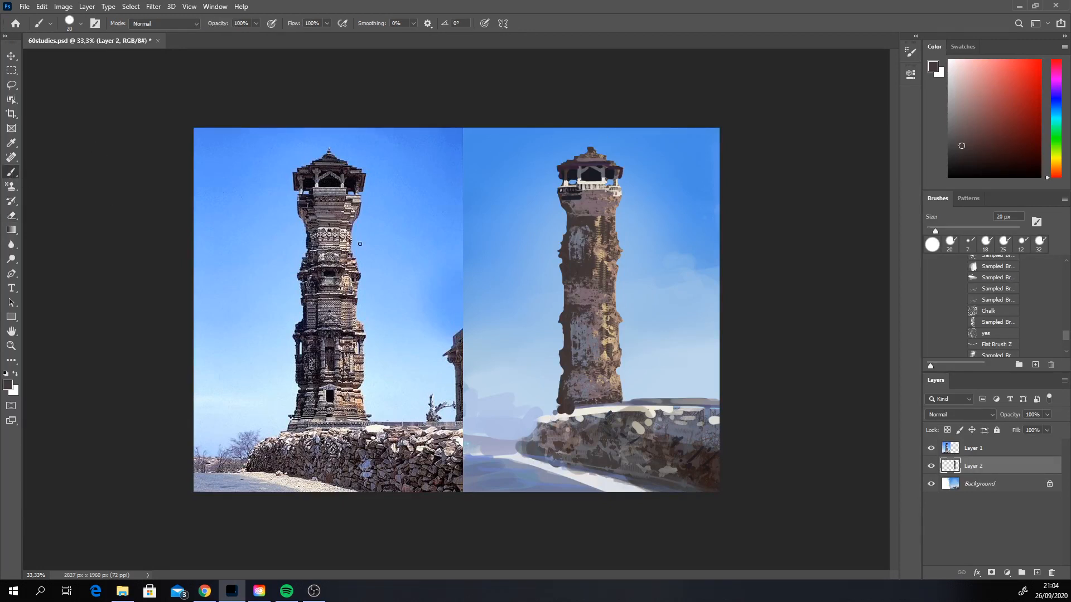
{"action": "left_click", "coordinate": [594, 169], "text": "alt"}
{"action": "right_click", "coordinate": [595, 166]}
{"action": "left_click", "coordinate": [655, 195]}
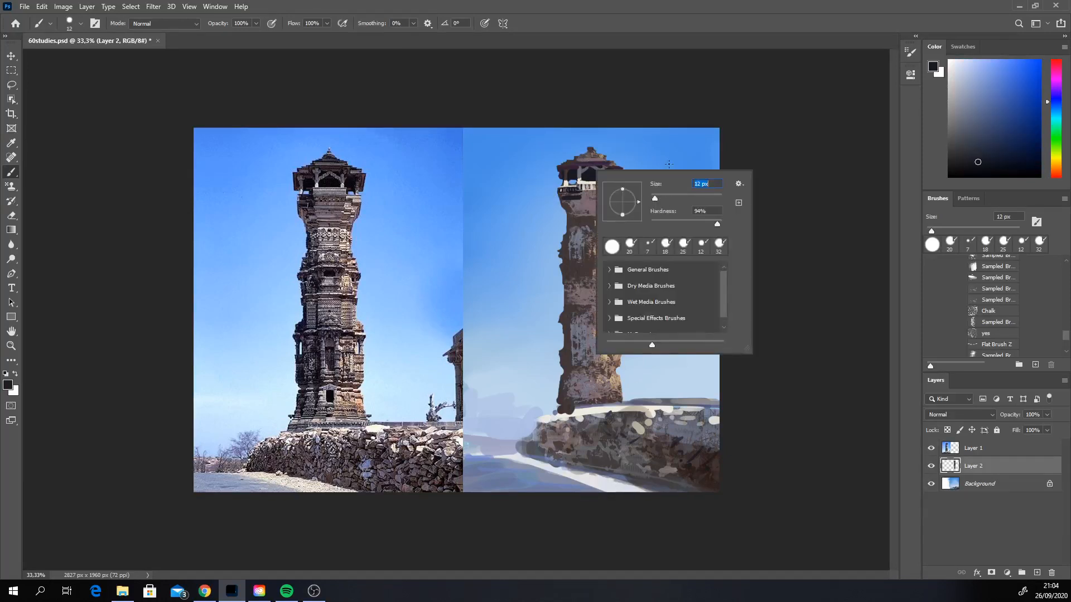
{"action": "left_click", "coordinate": [669, 162]}
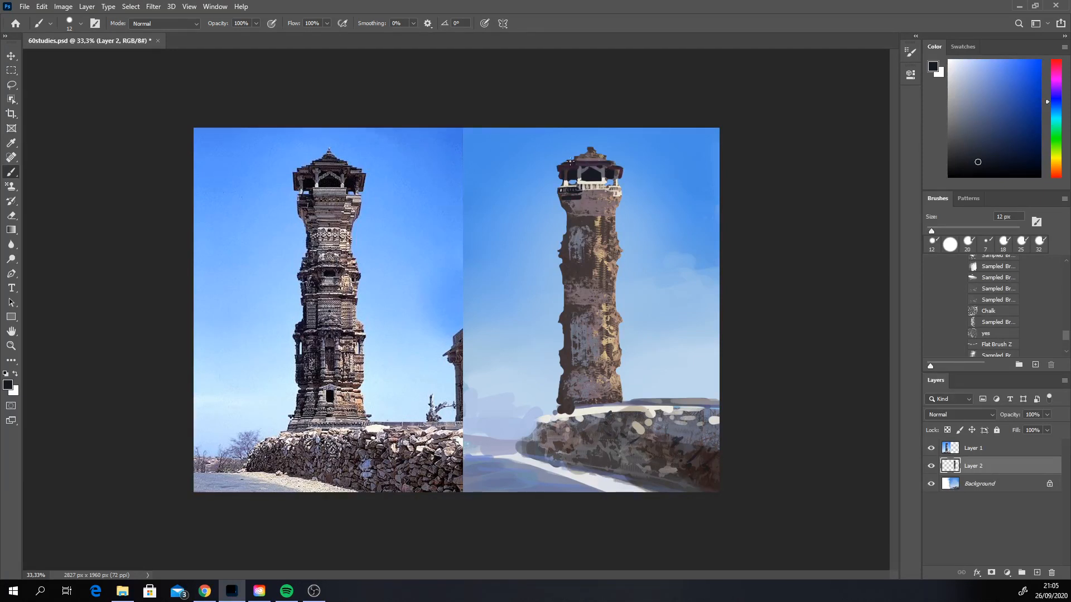
{"action": "left_click_drag", "start_coordinate": [607, 157], "coordinate": [577, 158]}
Step: Choose a pale yellow and paint the small finial at the peak of the crown's roof
{"action": "left_click", "coordinate": [981, 77]}
{"action": "left_click", "coordinate": [1056, 161]}
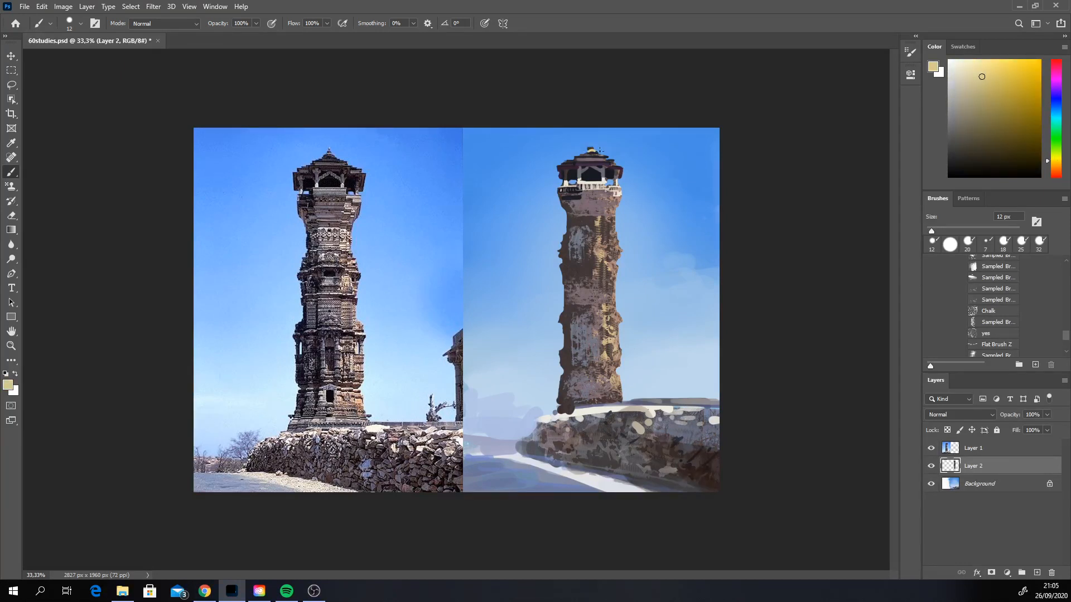
{"action": "left_click_drag", "start_coordinate": [588, 151], "coordinate": [591, 148]}
Step: Detail the crown's balcony railing with sampled grey and off-white
{"action": "left_click", "coordinate": [583, 189], "text": "alt"}
{"action": "left_click", "coordinate": [579, 183], "text": "alt"}
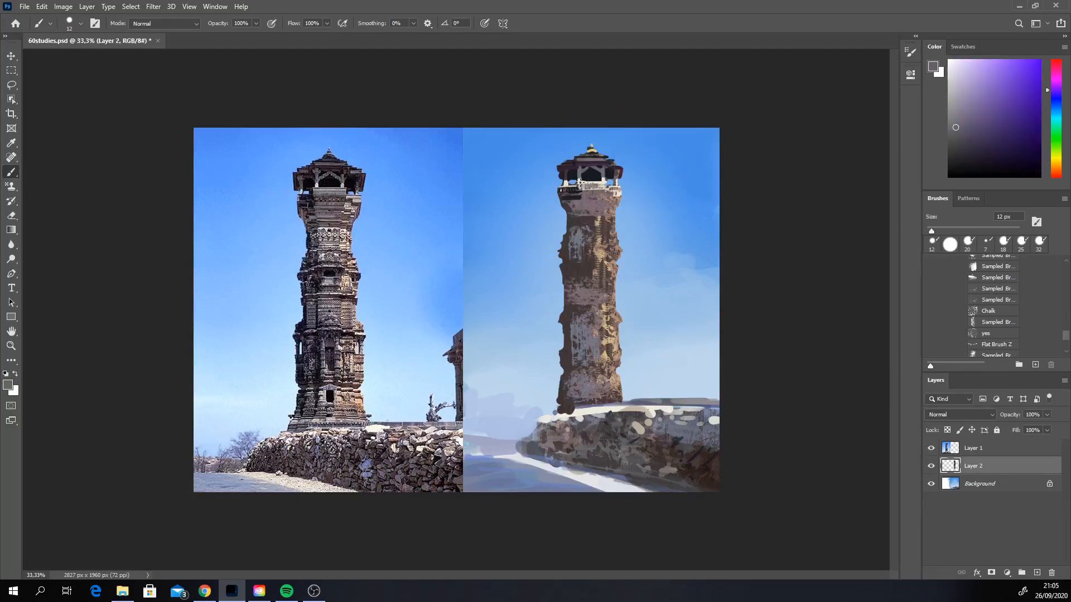
{"action": "left_click", "coordinate": [602, 181], "text": "alt"}
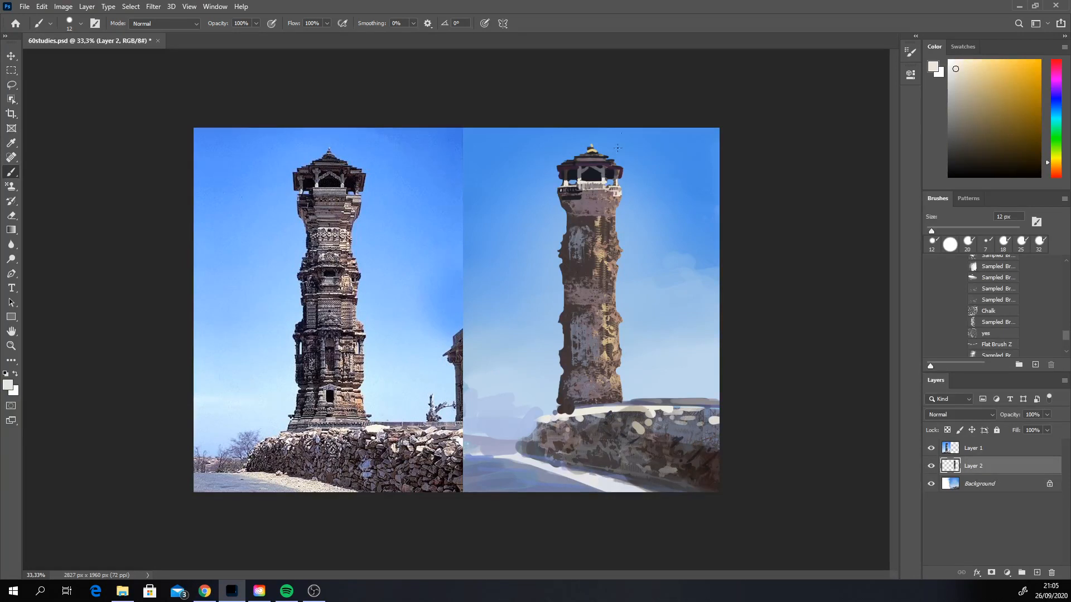
{"action": "left_click", "coordinate": [595, 188], "text": "alt"}
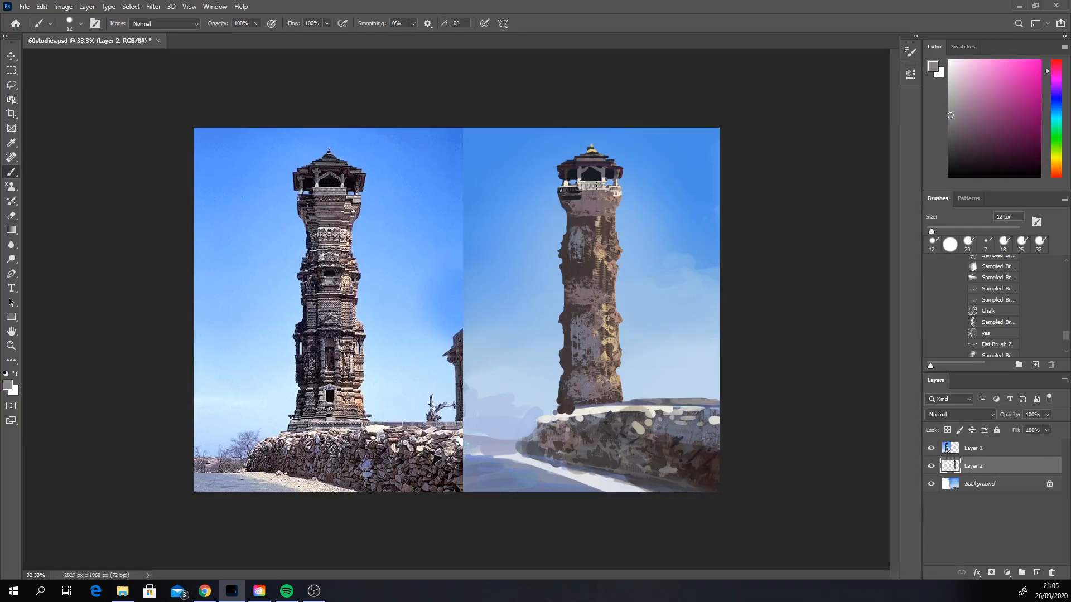
{"action": "left_click", "coordinate": [602, 181], "text": "alt"}
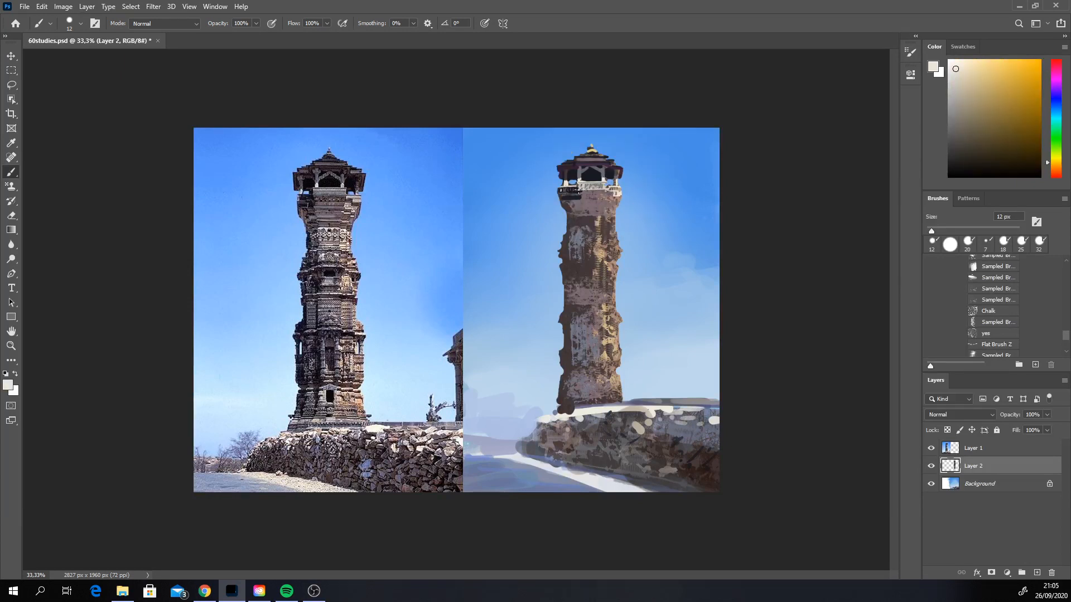
Step: Add small off-white and mauve-grey stone details to the tower section directly beneath the balcony
{"action": "left_click_drag", "start_coordinate": [585, 192], "coordinate": [608, 192]}
{"action": "right_click", "coordinate": [634, 206]}
{"action": "left_click", "coordinate": [647, 176]}
{"action": "left_click", "coordinate": [581, 197], "text": "alt"}
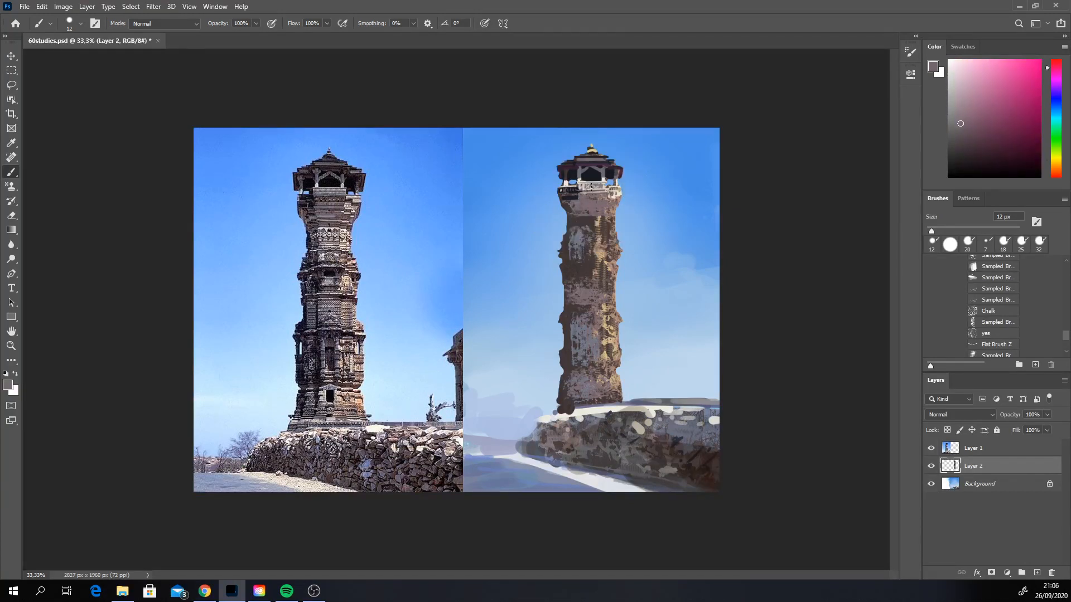
{"action": "left_click", "coordinate": [588, 220], "text": "alt"}
{"action": "left_click", "coordinate": [566, 209], "text": "alt"}
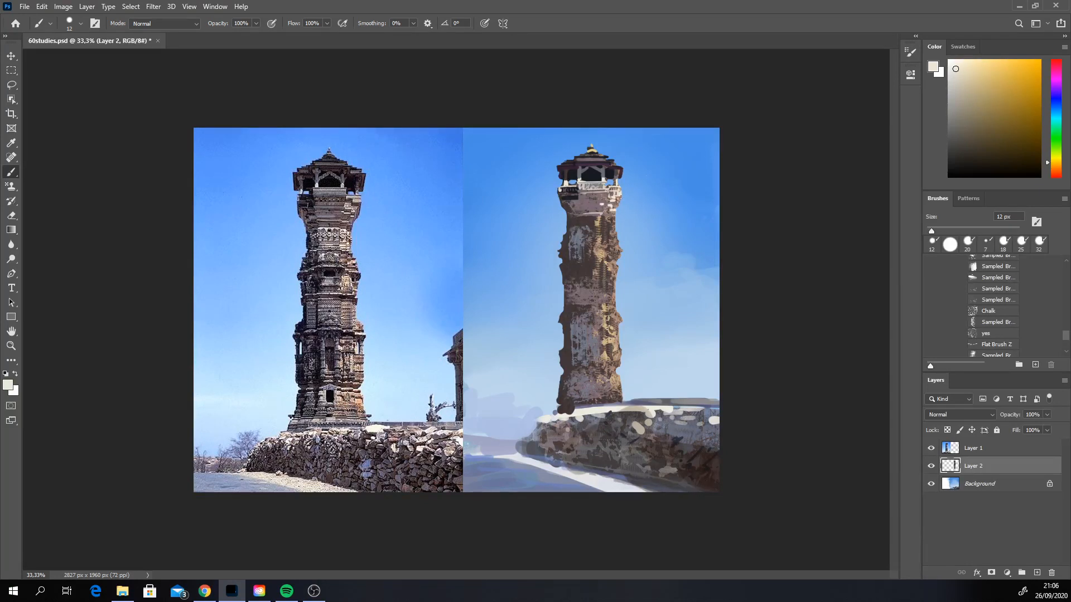
Step: Sample near-black, enlarge the brush to 64 px and shade the left side of the shaft below the balcony
{"action": "left_click", "coordinate": [570, 191], "text": "alt"}
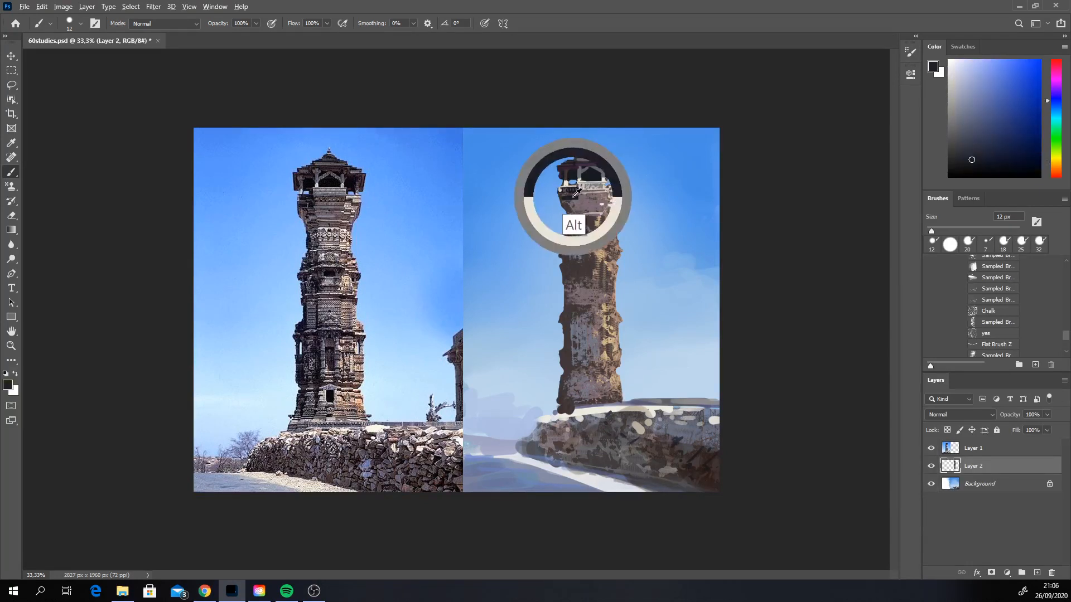
{"action": "right_click", "coordinate": [575, 200]}
{"action": "left_click_drag", "start_coordinate": [641, 227], "coordinate": [658, 227]}
{"action": "left_click_drag", "start_coordinate": [574, 201], "coordinate": [575, 219]}
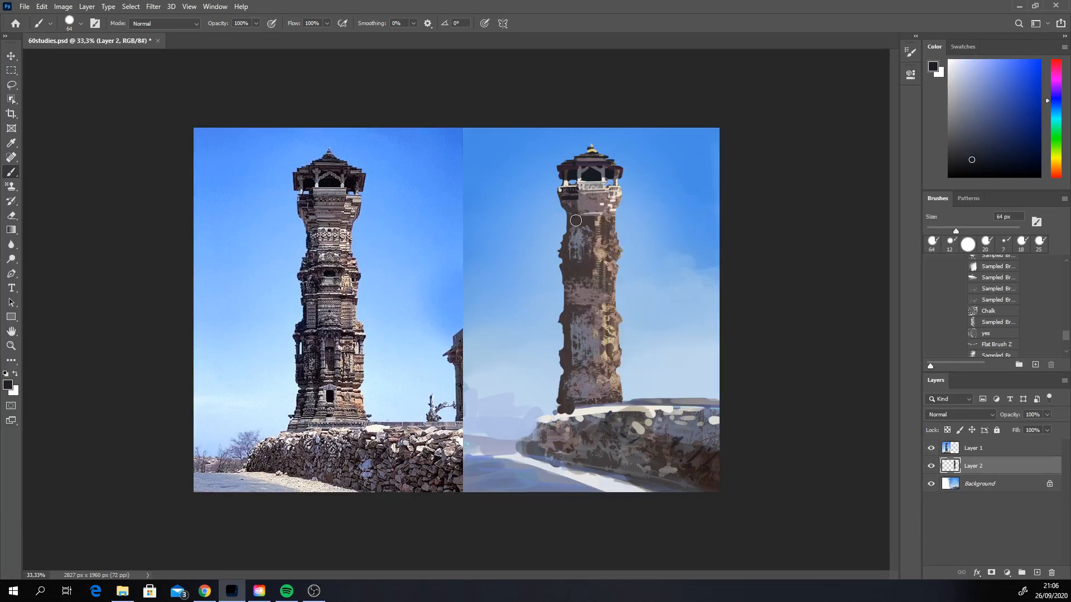
Step: Try to paint sampled off-white and tan highlights on the upper shaft with the 64 px brush
{"action": "left_click", "coordinate": [602, 256], "text": "alt"}
{"action": "left_click", "coordinate": [562, 205]}
{"action": "key", "text": "ctrl+z"}
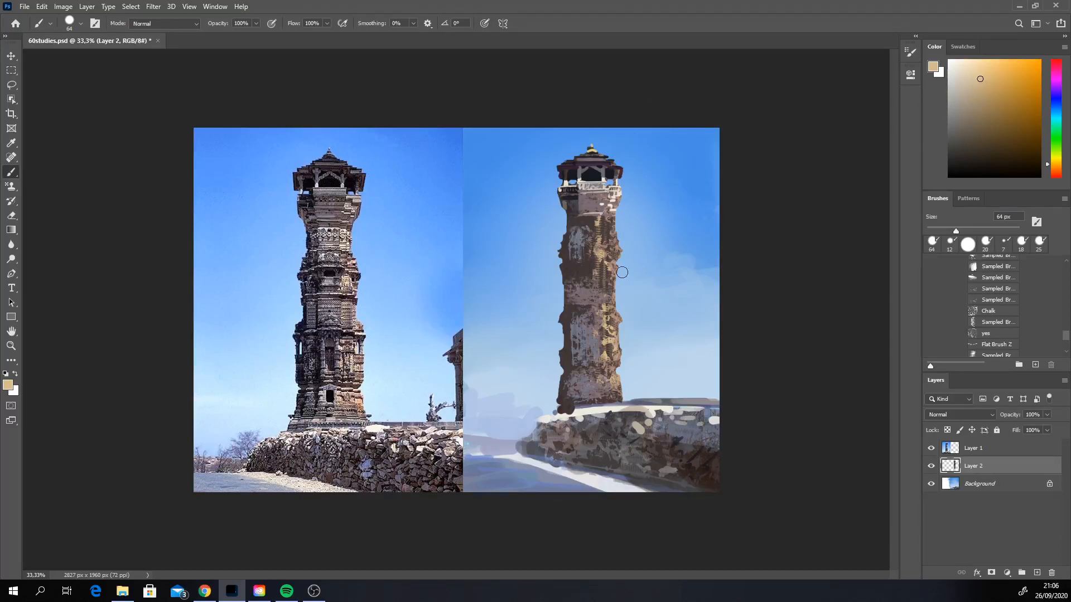
{"action": "left_click", "coordinate": [605, 205], "text": "alt"}
{"action": "left_click", "coordinate": [613, 199]}
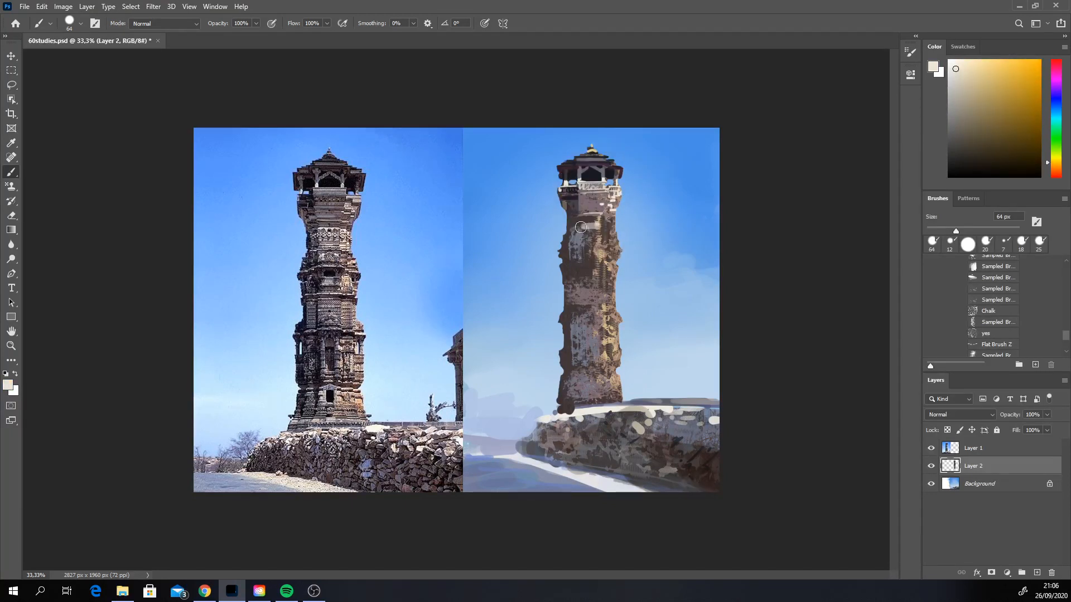
{"action": "mouse_move", "coordinate": [582, 228]}
{"action": "left_mouse_down"}
{"action": "mouse_move", "coordinate": [587, 251]}
{"action": "mouse_move", "coordinate": [605, 246]}
{"action": "left_mouse_up"}
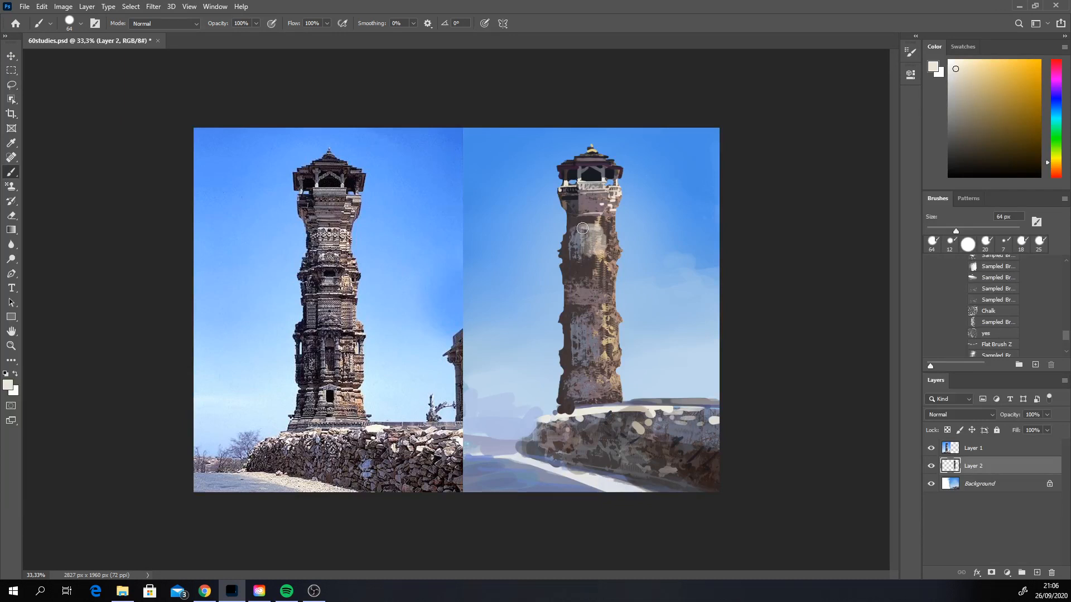
{"action": "left_click", "coordinate": [604, 254], "text": "alt"}
{"action": "left_click_drag", "start_coordinate": [607, 227], "coordinate": [614, 245]}
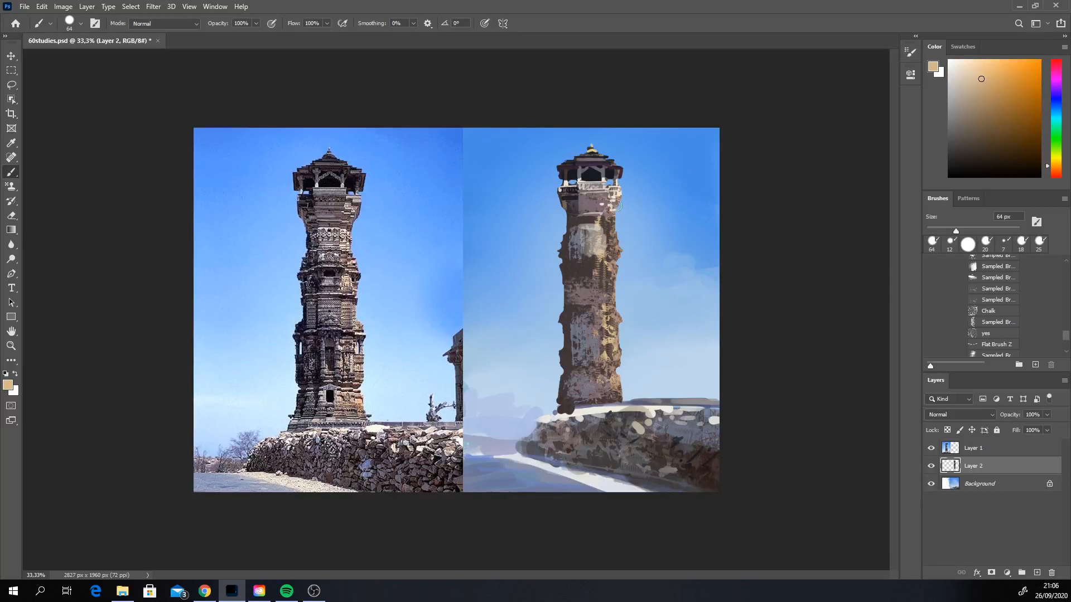
{"action": "key", "text": "ctrl+z"}
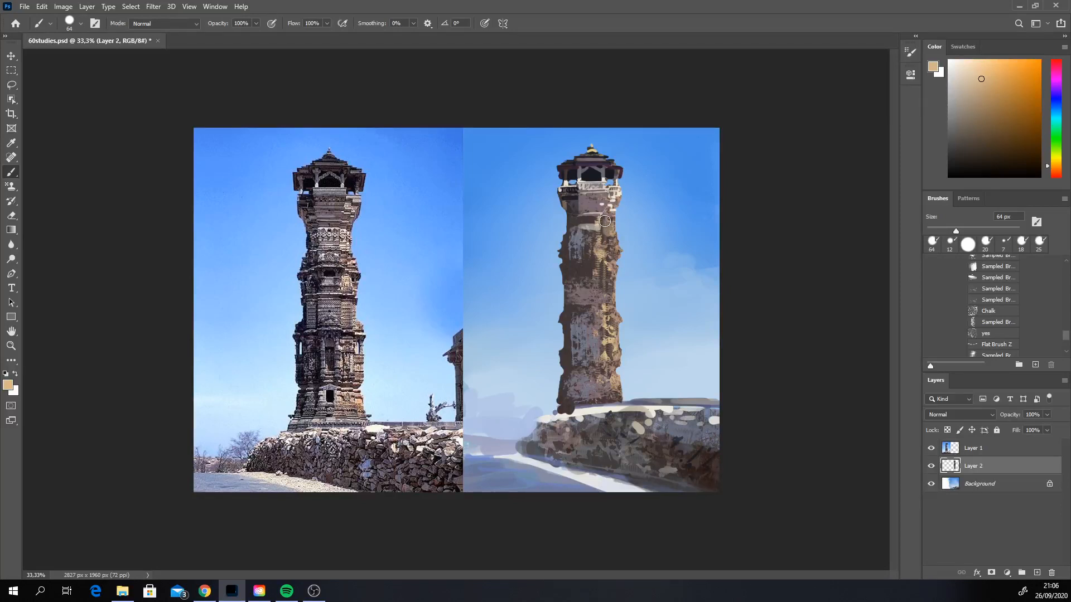
Step: Paint off-white highlight blocks down the upper and middle shaft with colour sampled below the balcony
{"action": "left_click", "coordinate": [608, 222], "text": "alt"}
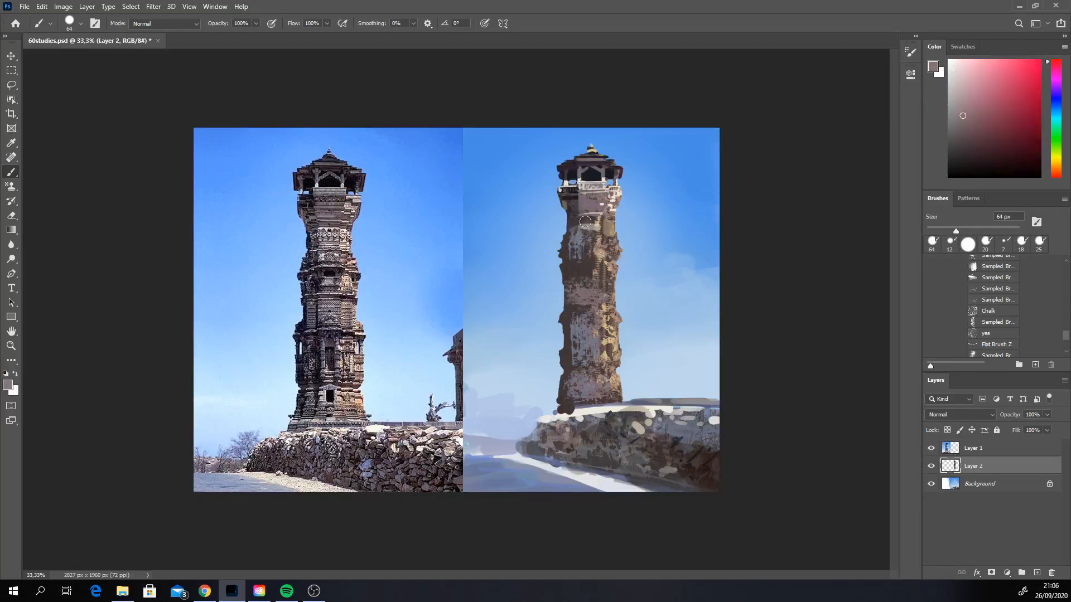
{"action": "left_click", "coordinate": [612, 199], "text": "alt"}
{"action": "mouse_move", "coordinate": [582, 221]}
{"action": "left_mouse_down"}
{"action": "mouse_move", "coordinate": [598, 229]}
{"action": "mouse_move", "coordinate": [585, 246]}
{"action": "mouse_move", "coordinate": [605, 295]}
{"action": "left_mouse_up"}
{"action": "left_click", "coordinate": [596, 236], "text": "alt"}
Step: Sample near-black from the crown's opening, darken the shaft's left edge and dab a dark window on the shaft
{"action": "left_click", "coordinate": [574, 178], "text": "alt"}
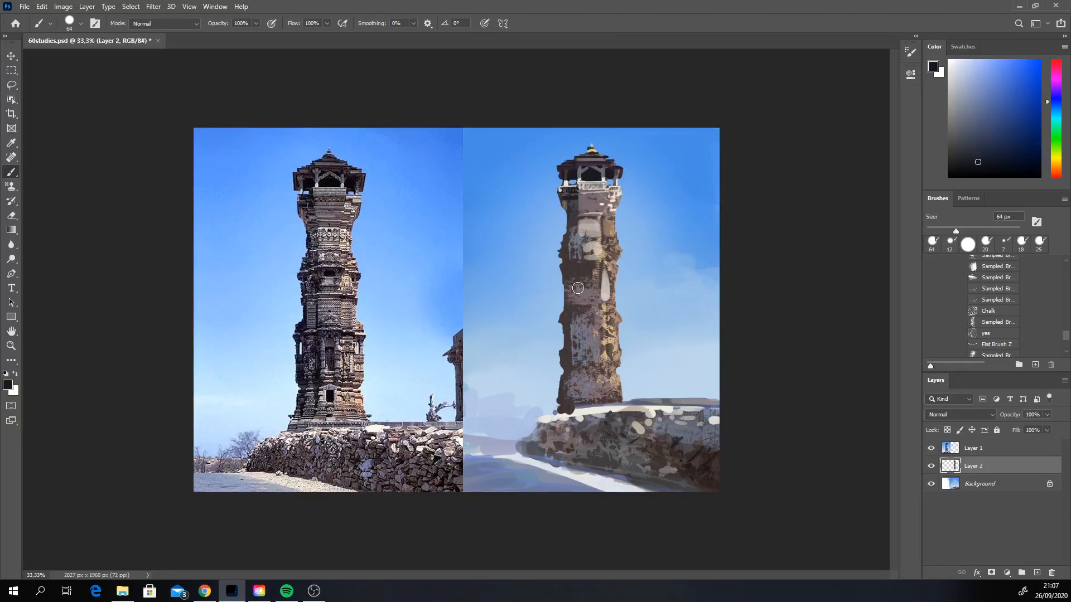
{"action": "left_click_drag", "start_coordinate": [568, 251], "coordinate": [566, 252]}
{"action": "left_click", "coordinate": [589, 266]}
Step: Select the upper-shaft section around the dark window with a rectangular marquee and copy it to a new layer
{"action": "left_click", "coordinate": [11, 70]}
{"action": "left_click_drag", "start_coordinate": [550, 225], "coordinate": [635, 274]}
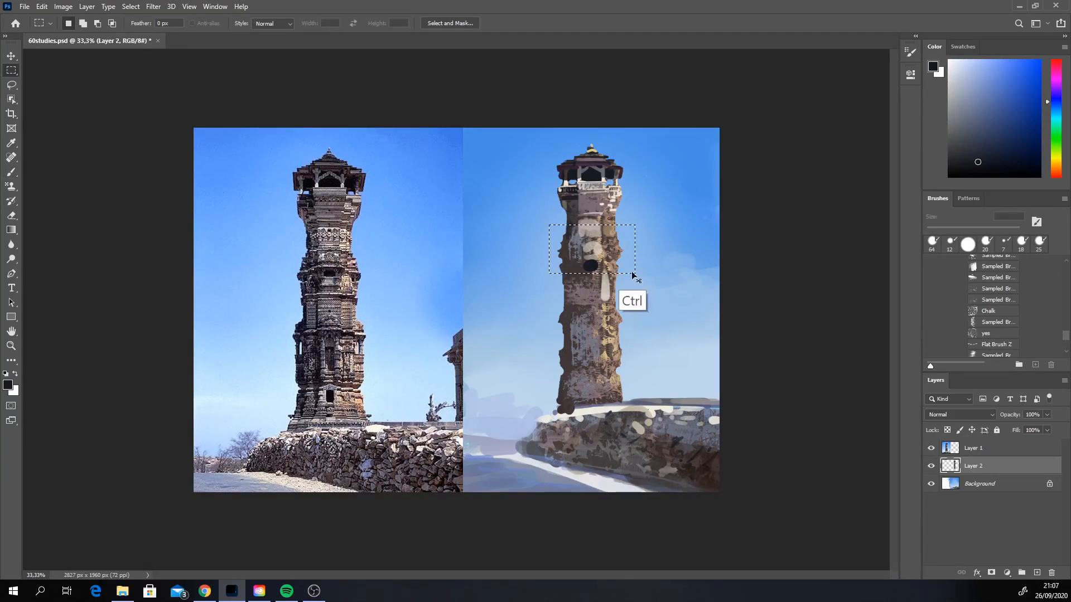
{"action": "key", "text": "ctrl+j"}
{"action": "key", "text": "v"}
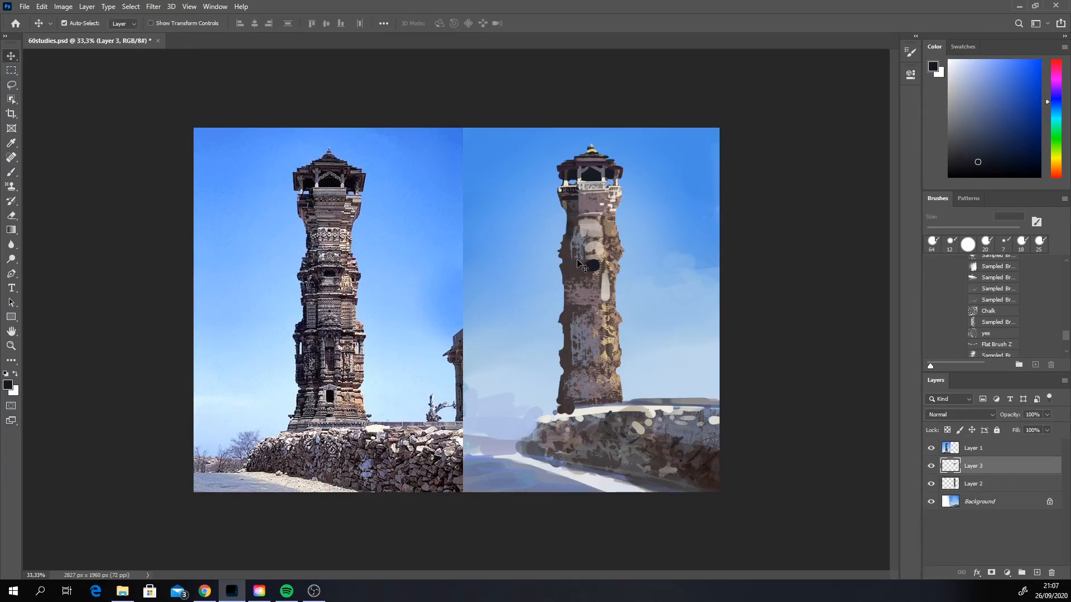
Step: Try to stretch the copied shaft section vertically with Free Transform
{"action": "key", "text": "ctrl+t"}
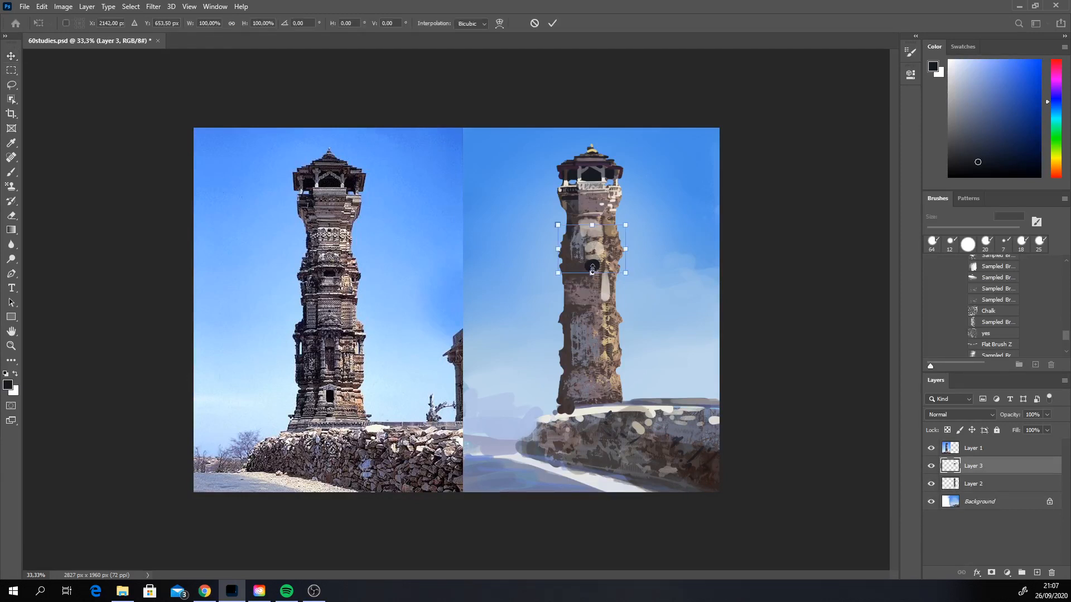
{"action": "left_click_drag", "start_coordinate": [593, 273], "coordinate": [592, 282]}
{"action": "mouse_move", "coordinate": [593, 225]}
{"action": "left_mouse_down"}
{"action": "mouse_move", "coordinate": [592, 240]}
{"action": "mouse_move", "coordinate": [562, 250]}
{"action": "mouse_move", "coordinate": [561, 231]}
{"action": "left_mouse_up"}
{"action": "left_click", "coordinate": [11, 215]}
{"action": "left_click", "coordinate": [973, 484]}
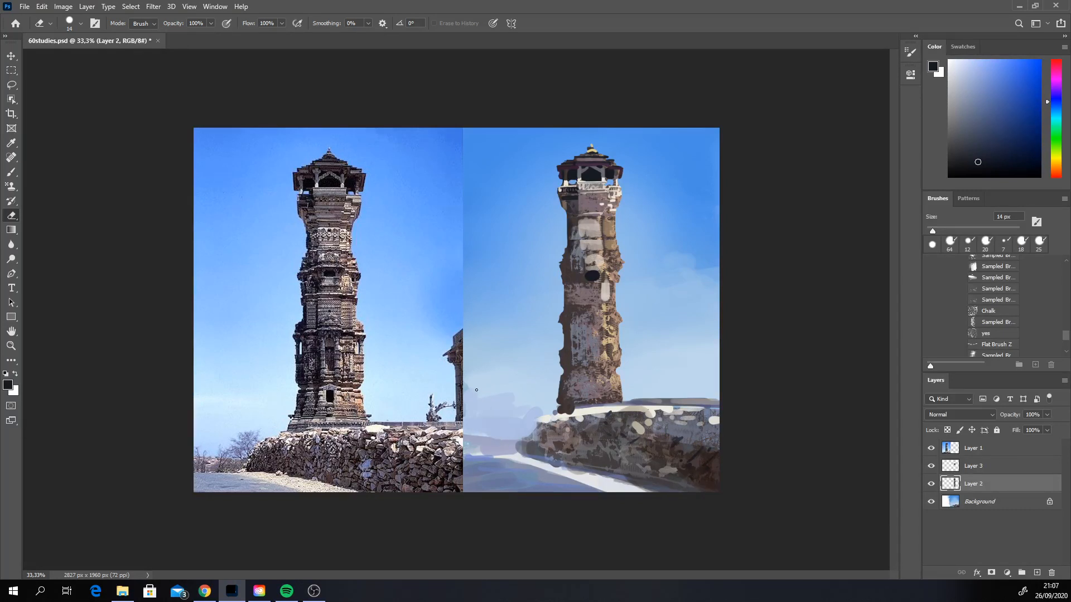
{"action": "key", "text": "ctrl"}
{"action": "key", "text": "ctrl+z"}
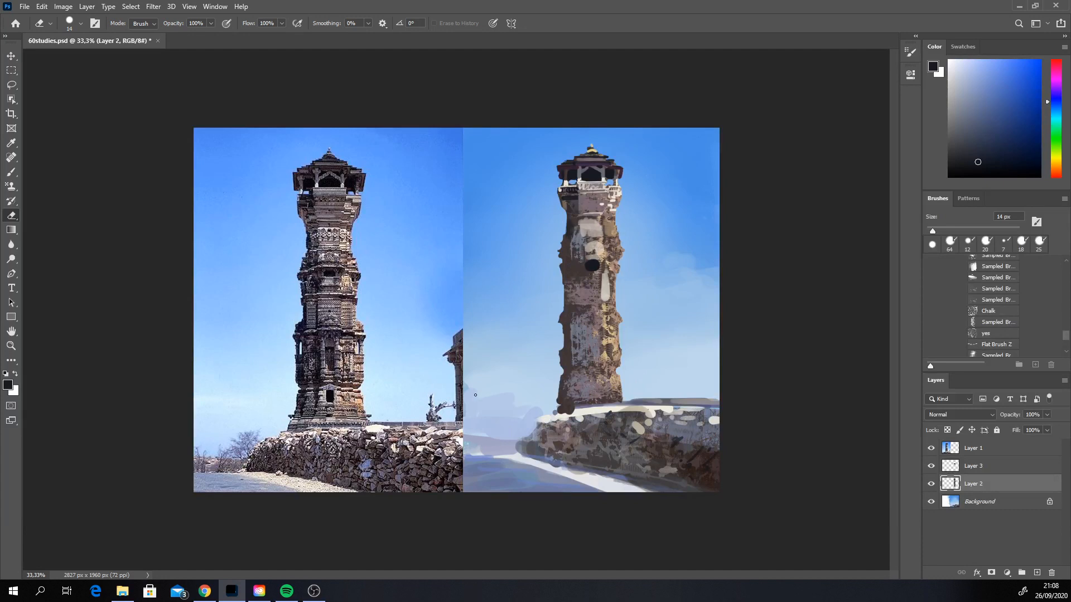
Step: Move the copied shaft section slightly down the tower and trim the shaft's edges on Layer 2 with the 14 px Eraser
{"action": "left_click", "coordinate": [11, 54]}
{"action": "left_click_drag", "start_coordinate": [595, 260], "coordinate": [605, 270]}
{"action": "left_click", "coordinate": [958, 484]}
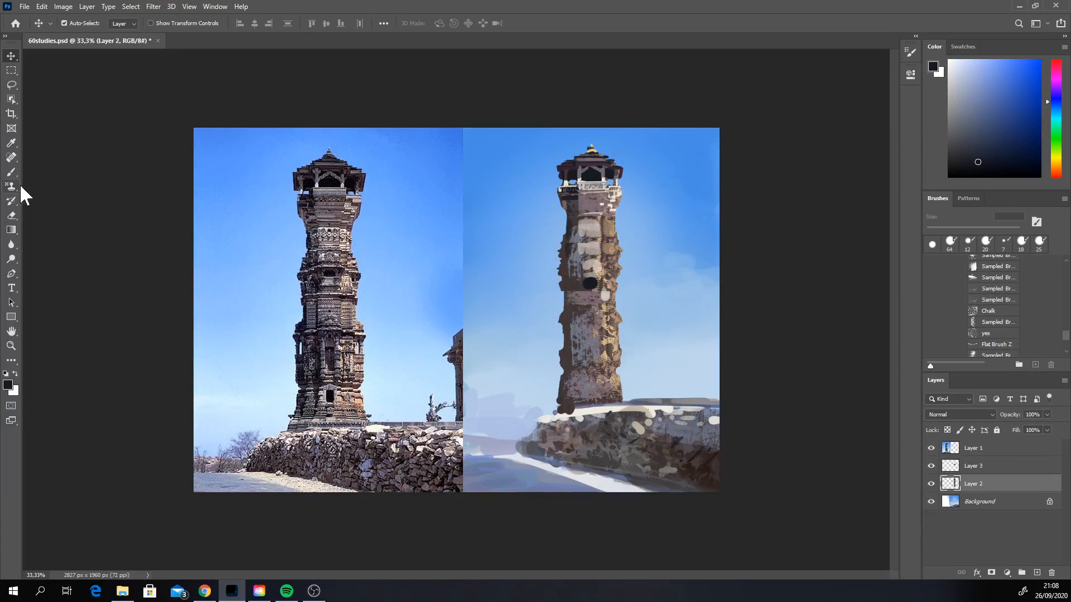
{"action": "left_click", "coordinate": [14, 214]}
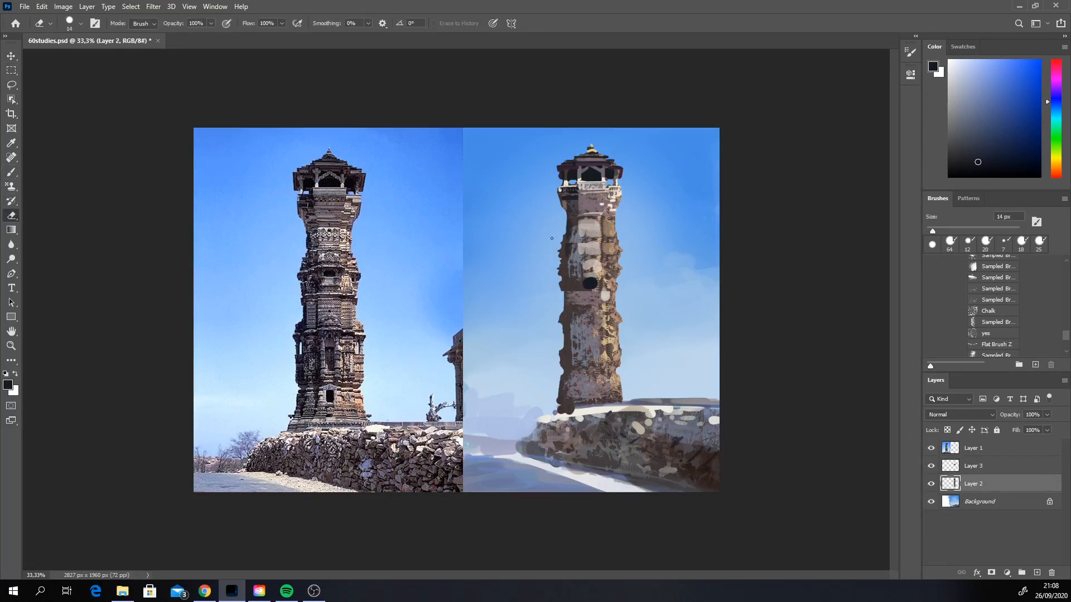
{"action": "mouse_move", "coordinate": [551, 238]}
{"action": "left_mouse_down"}
{"action": "mouse_move", "coordinate": [561, 254]}
{"action": "mouse_move", "coordinate": [562, 239]}
{"action": "mouse_move", "coordinate": [619, 240]}
{"action": "left_mouse_up"}
Step: Return to the Brush and merge Layer 3 down into Layer 2
{"action": "left_click", "coordinate": [11, 172]}
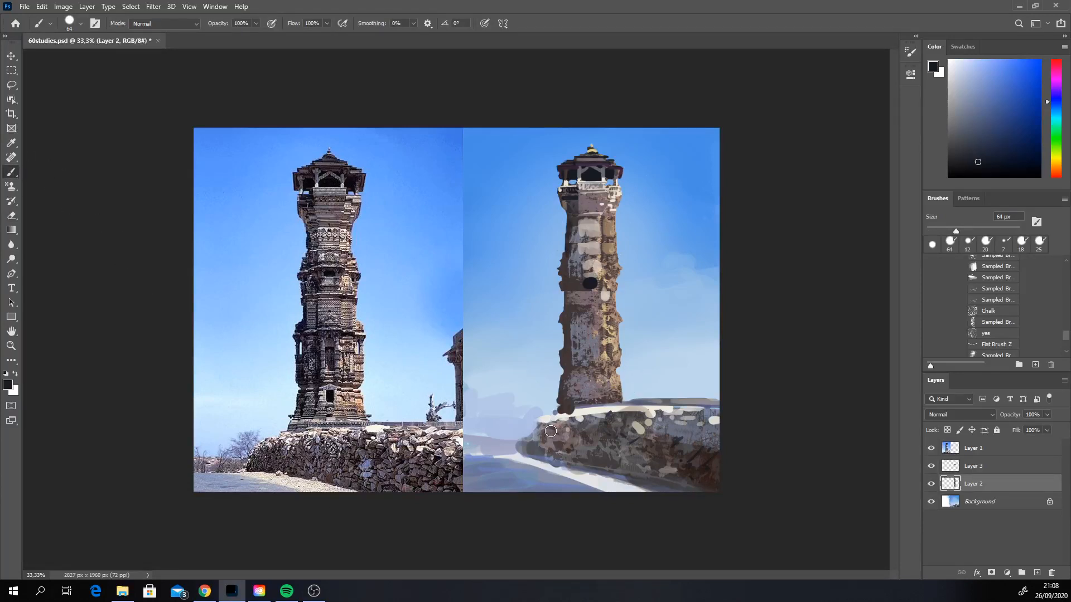
{"action": "right_click", "coordinate": [987, 467]}
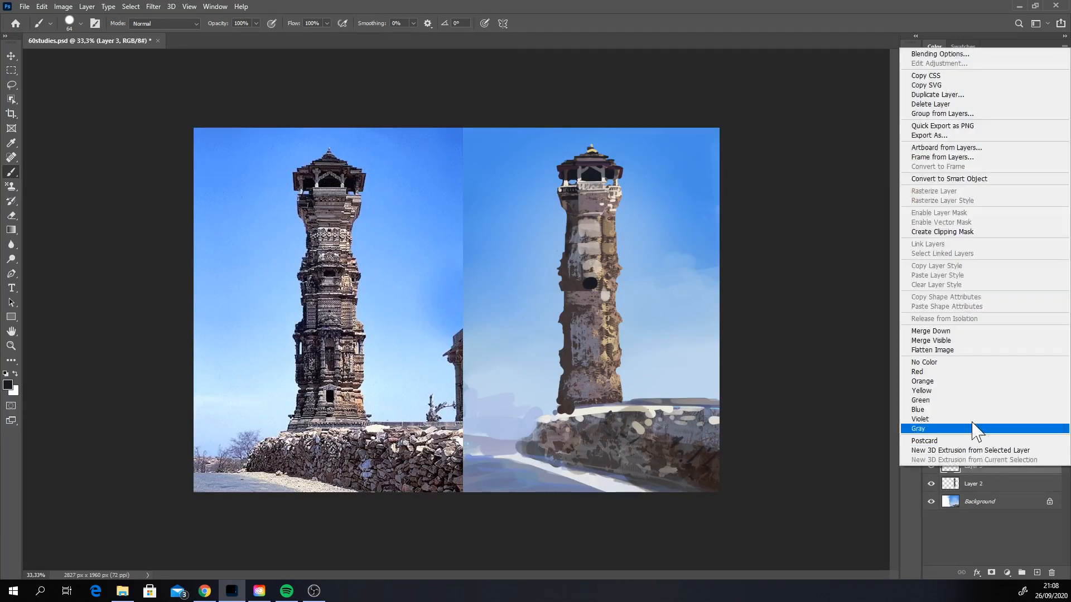
{"action": "left_click", "coordinate": [938, 332]}
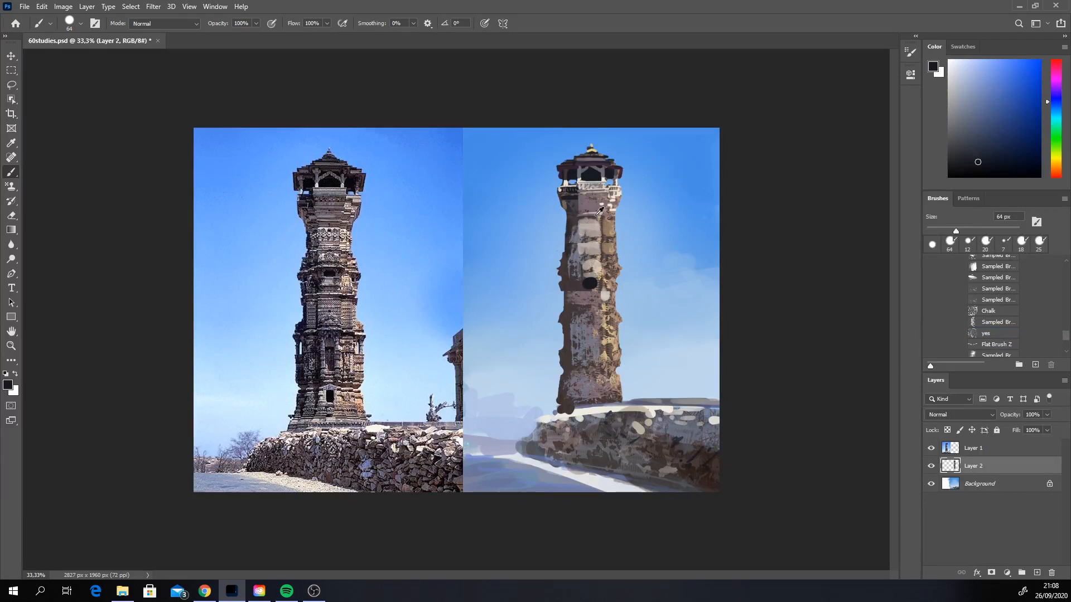
Step: Sample off-white from the balcony and set the brush to 21 px for highlights on the upper shaft
{"action": "left_click", "coordinate": [623, 188], "text": "alt"}
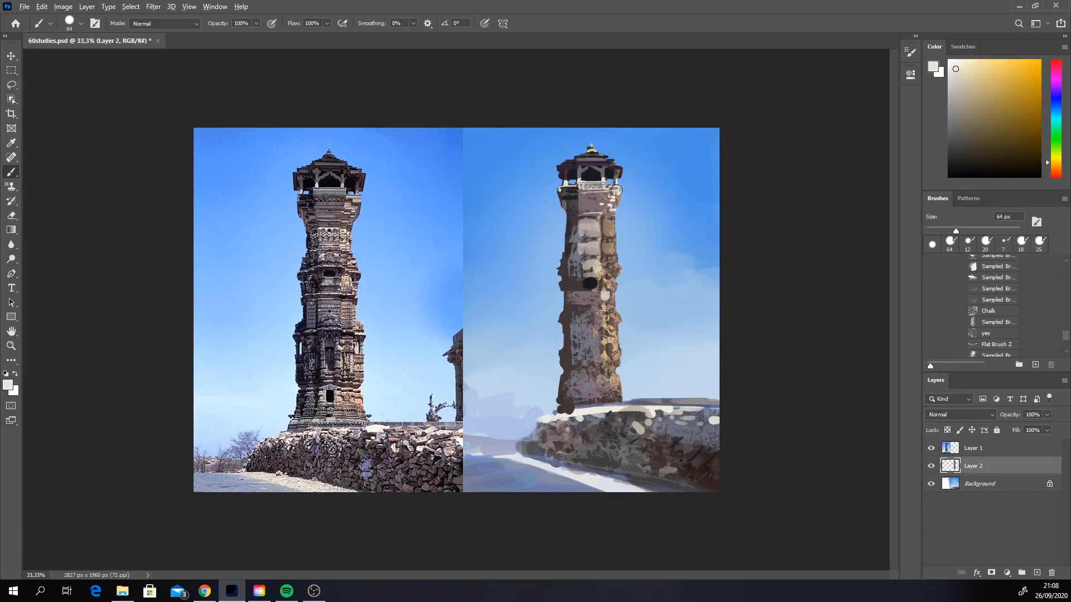
{"action": "right_click", "coordinate": [621, 192]}
{"action": "left_click", "coordinate": [683, 217]}
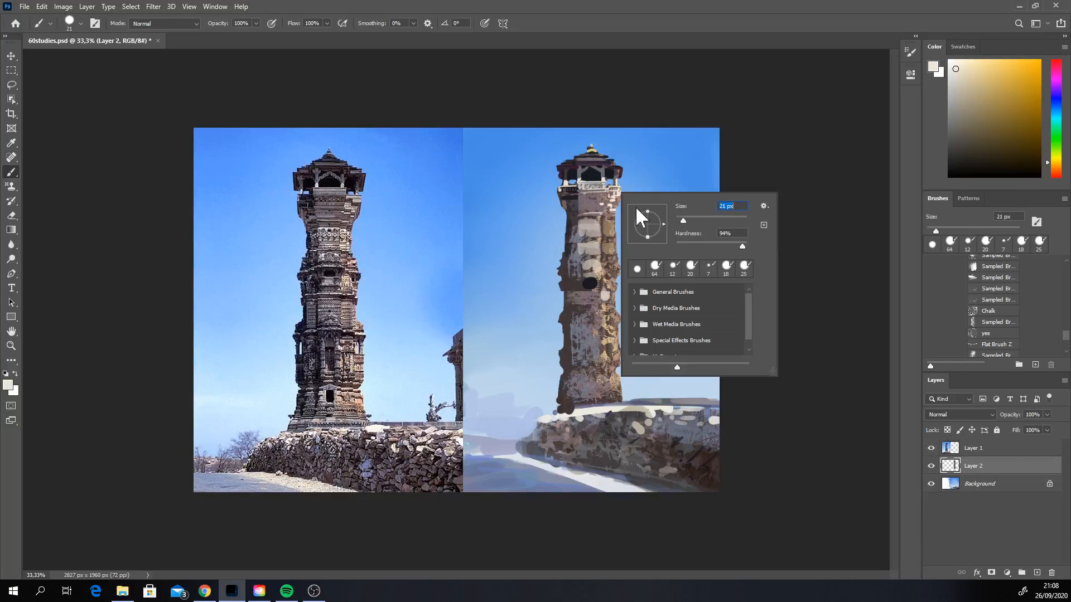
{"action": "key", "text": "Return"}
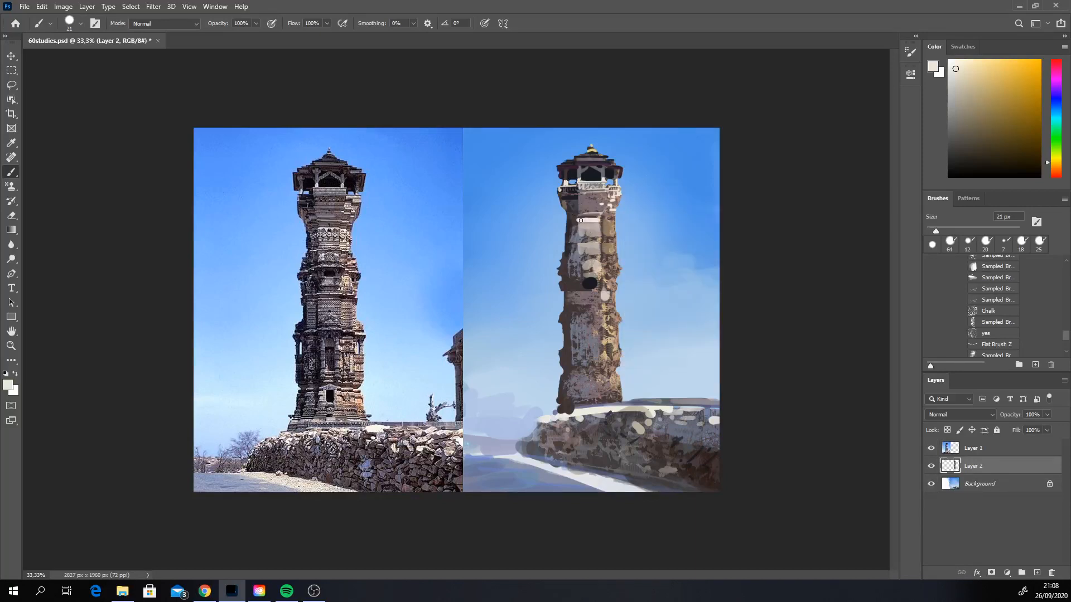
Step: Reduce the brush to 6 px and paint fine mauve-grey stone details on the section below the balcony
{"action": "right_click", "coordinate": [598, 216]}
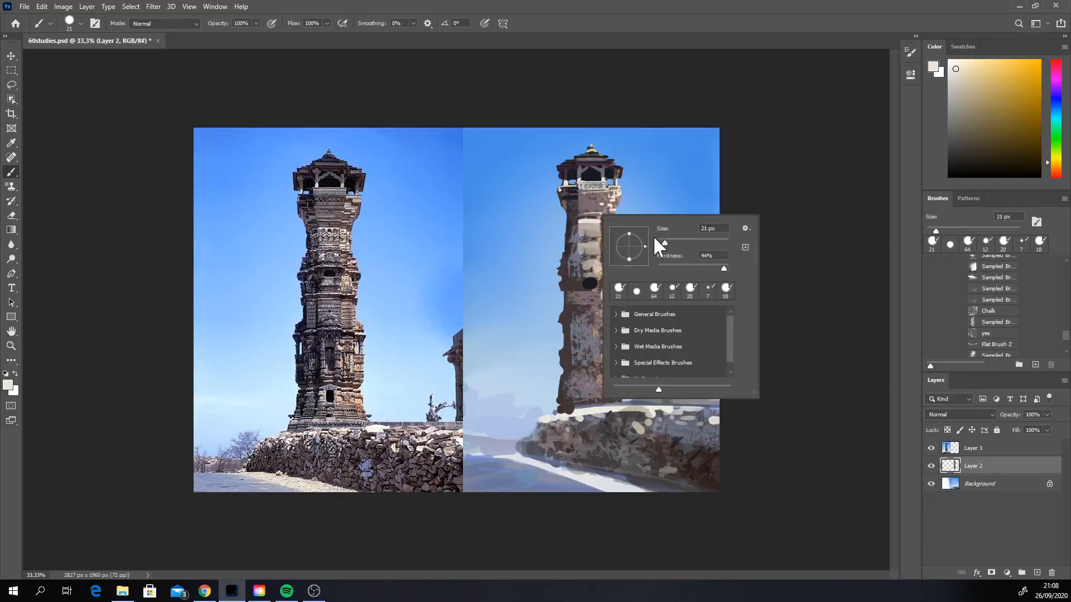
{"action": "left_click", "coordinate": [659, 243]}
{"action": "left_click", "coordinate": [593, 206], "text": "alt"}
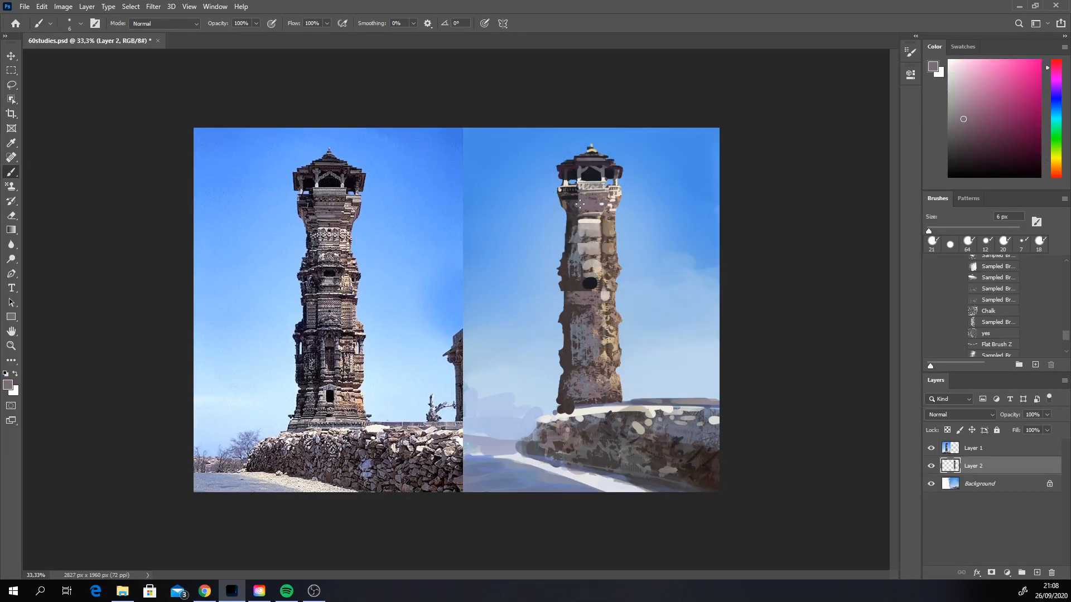
{"action": "left_click_drag", "start_coordinate": [580, 205], "coordinate": [580, 210]}
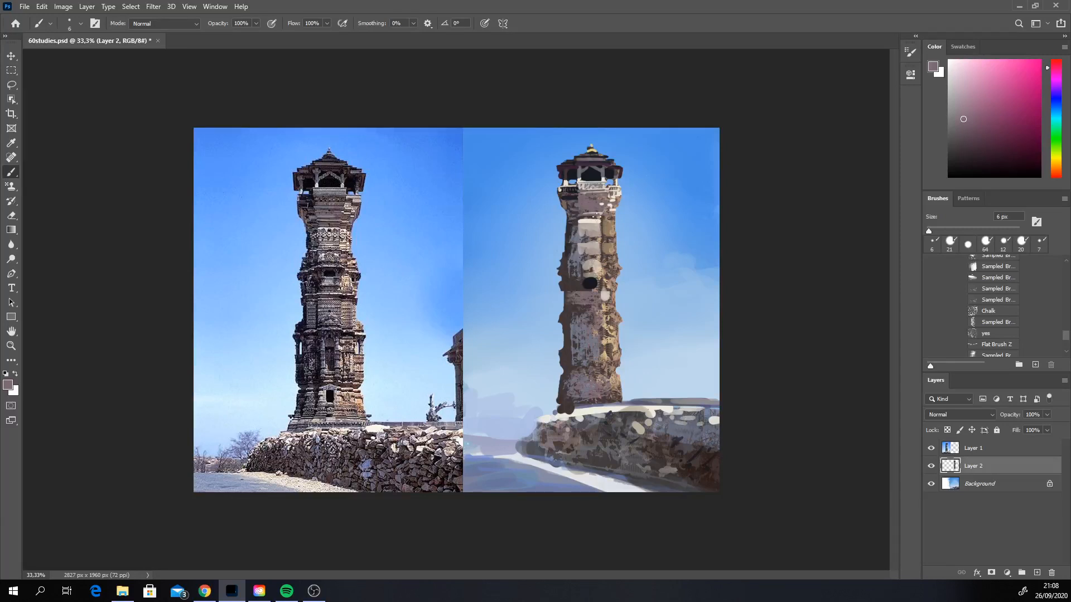
Step: Detail the pale panel on the upper shaft with the 6 px brush, alternating sampled off-white, grey and near-black tones
{"action": "left_click", "coordinate": [584, 220], "text": "alt"}
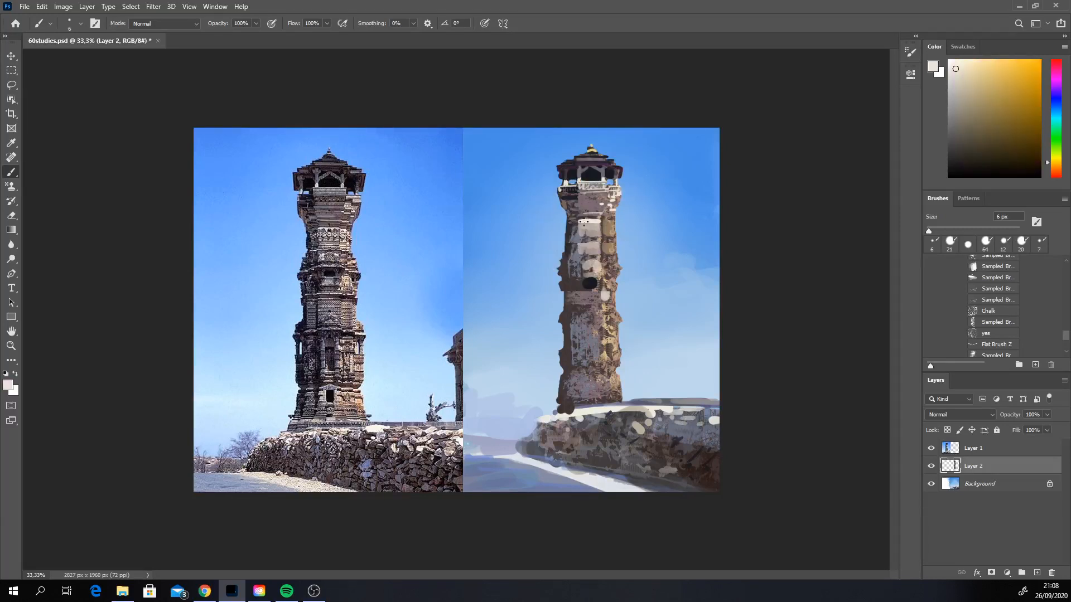
{"action": "left_click", "coordinate": [581, 223], "text": "alt"}
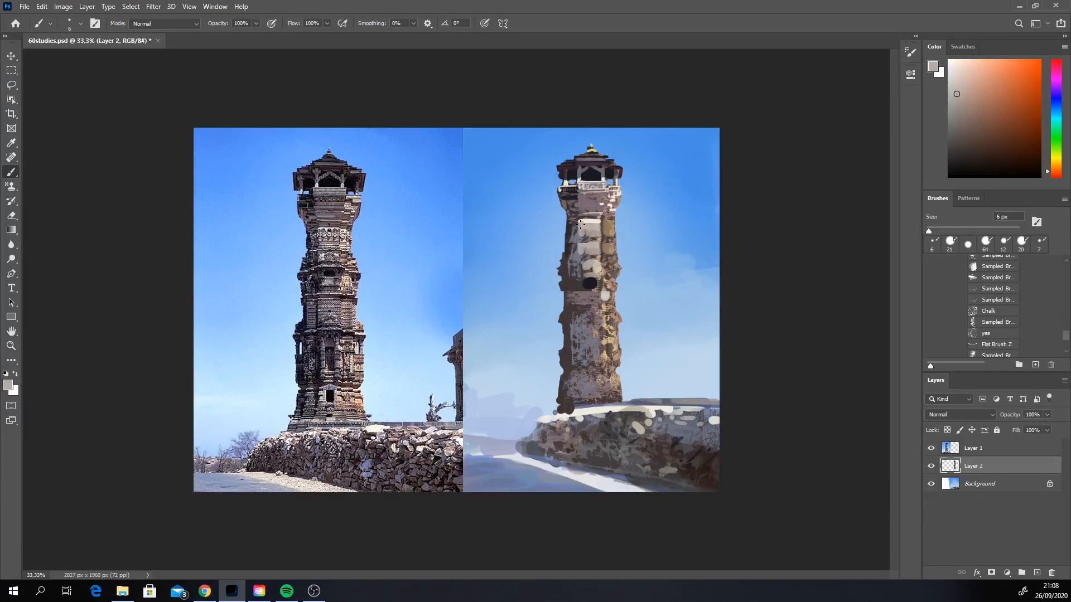
{"action": "left_click", "coordinate": [586, 276], "text": "alt"}
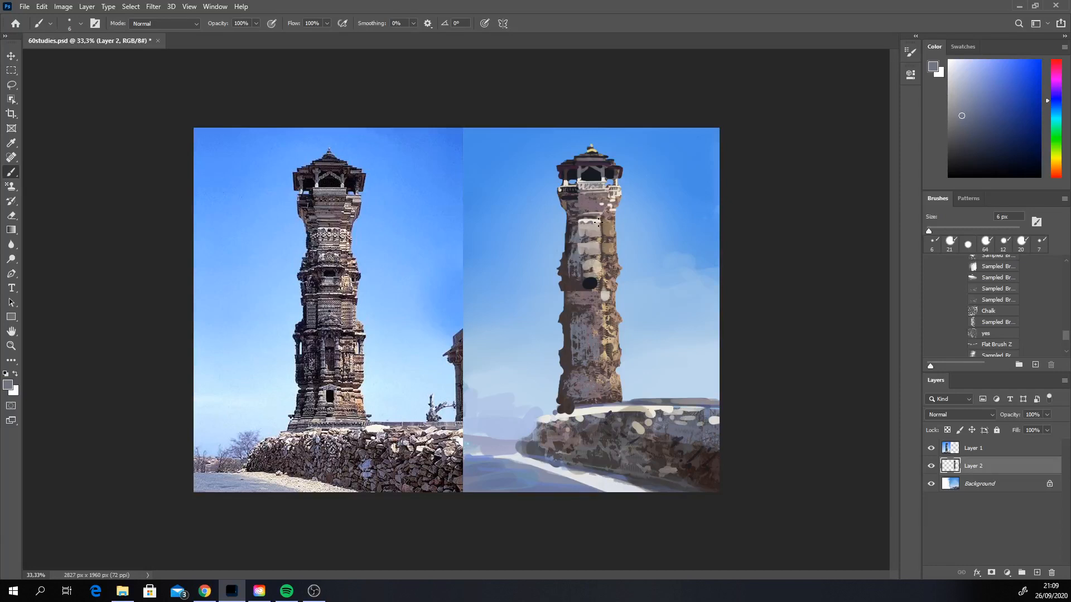
{"action": "left_click", "coordinate": [599, 222], "text": "alt"}
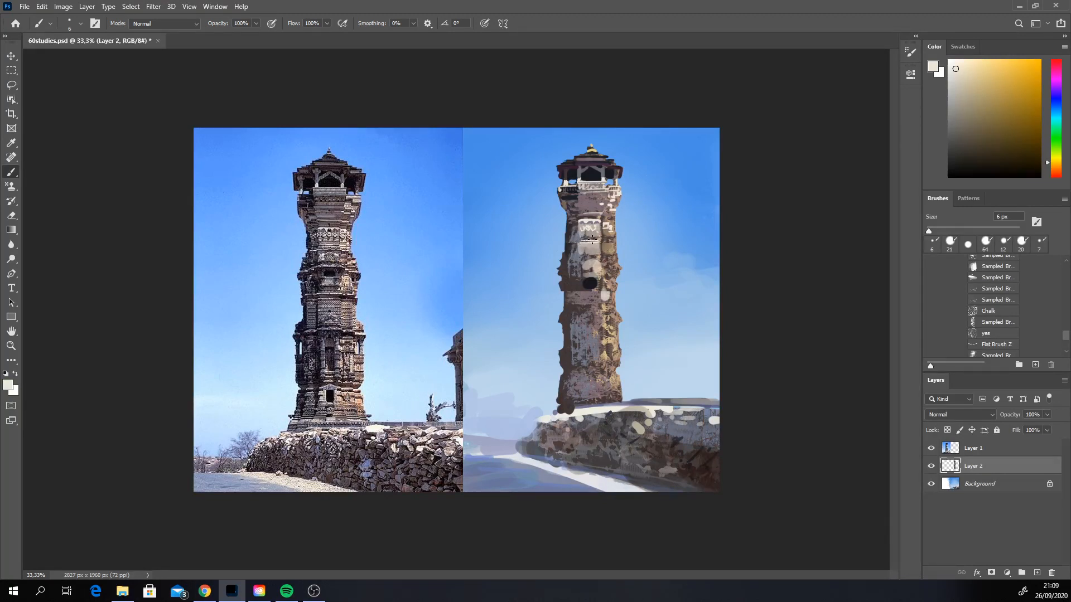
{"action": "left_click", "coordinate": [590, 283], "text": "alt"}
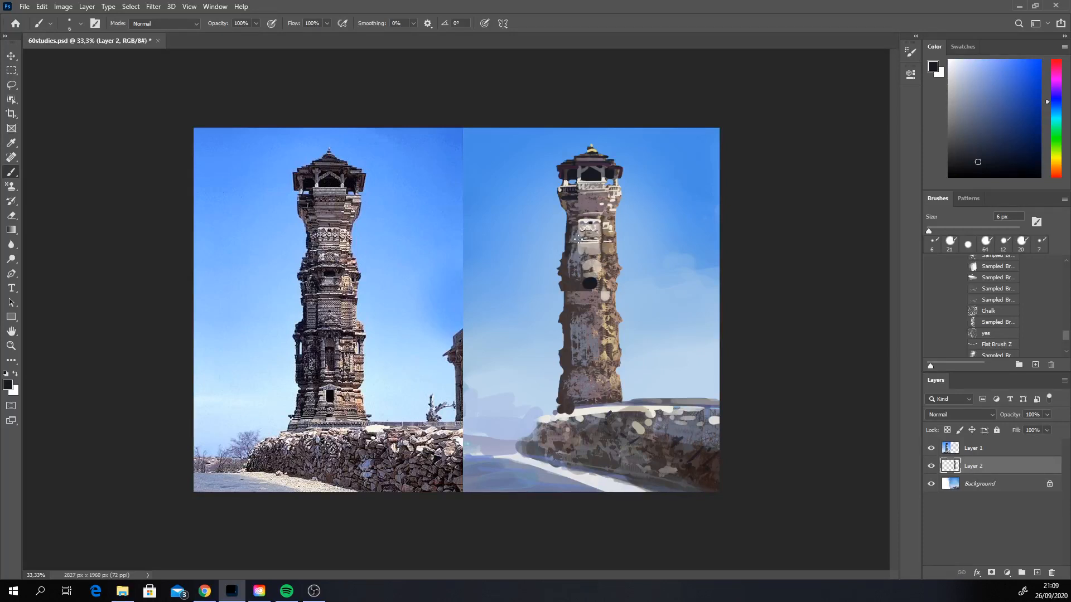
{"action": "key", "text": "ctrl+z"}
{"action": "left_click_drag", "start_coordinate": [578, 238], "coordinate": [598, 238]}
Step: Trim stray paint at the tower's edge on Layer 2 with the 14 px Eraser and return to the Brush
{"action": "left_click", "coordinate": [11, 214]}
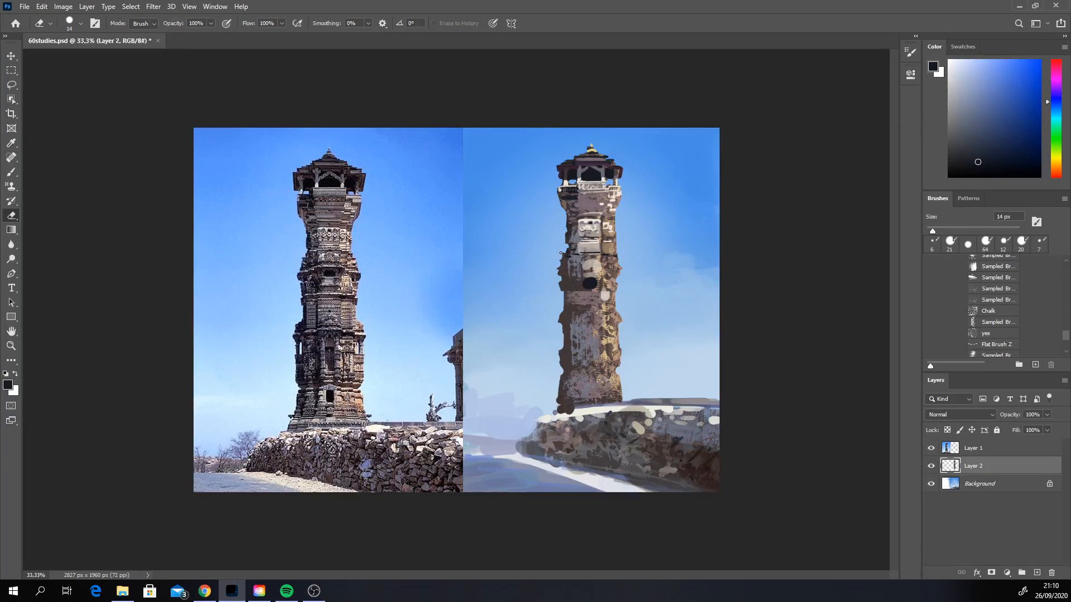
{"action": "left_click_drag", "start_coordinate": [577, 200], "coordinate": [576, 196]}
{"action": "key", "text": "b"}
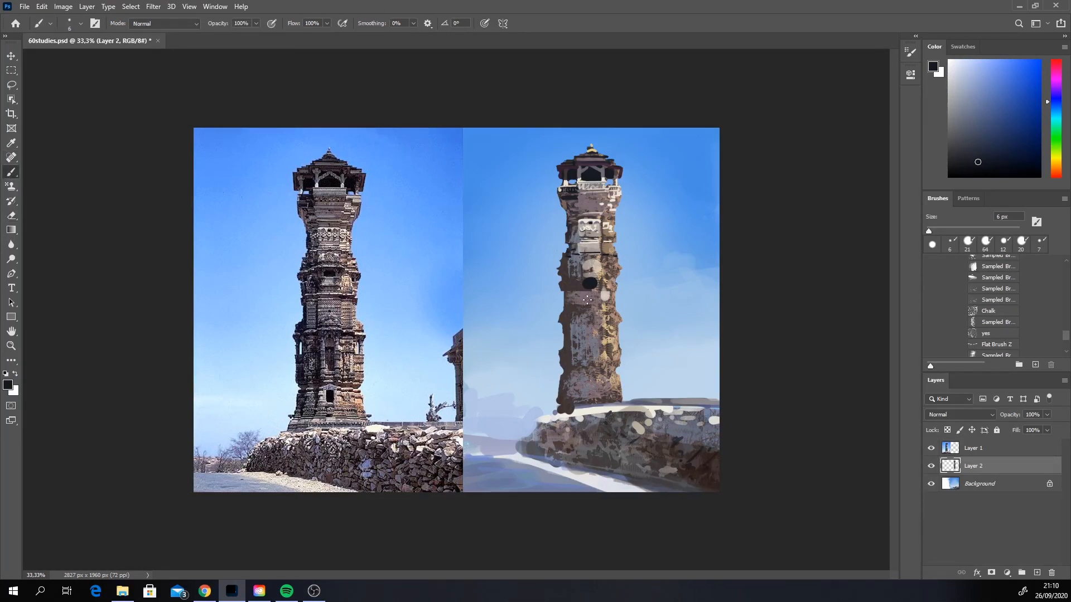
Step: Sample mauve-grey from the shaft, set the brush to 44 px and paint stone patches above the dark window
{"action": "left_click", "coordinate": [588, 322], "text": "alt"}
{"action": "right_click", "coordinate": [587, 291]}
{"action": "left_click_drag", "start_coordinate": [648, 316], "coordinate": [660, 316]}
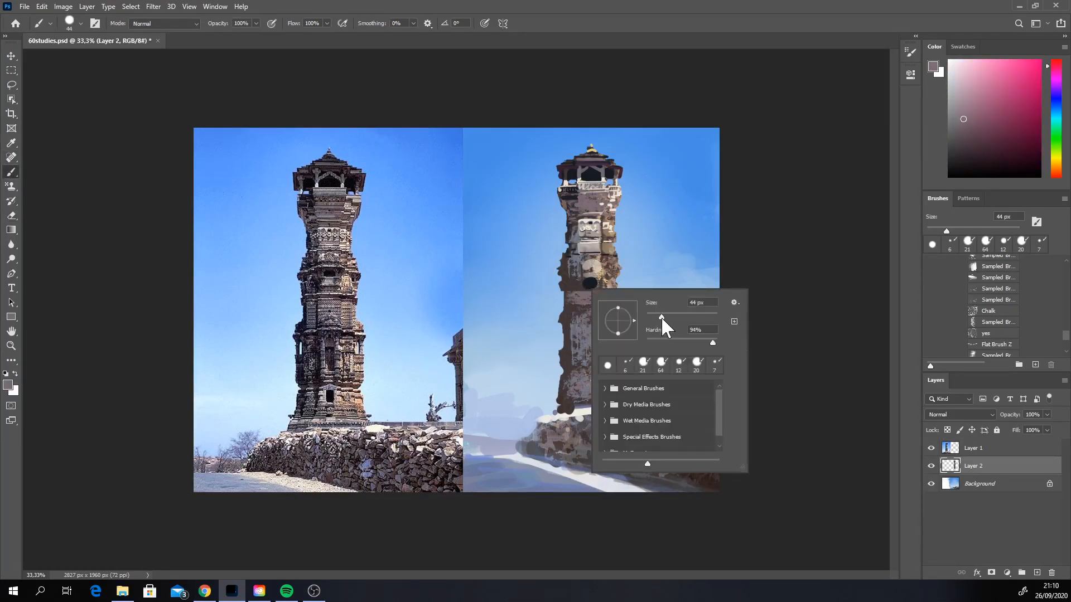
{"action": "key", "text": "Return"}
{"action": "left_click_drag", "start_coordinate": [588, 273], "coordinate": [592, 263]}
{"action": "left_click", "coordinate": [588, 248]}
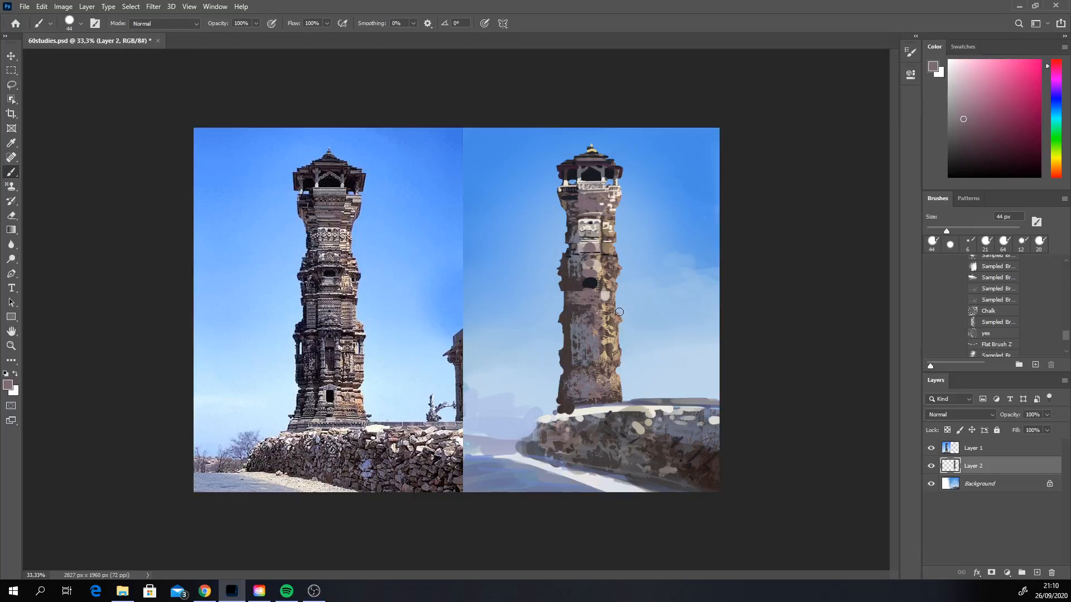
Step: Sample a near-black tone, set the brush to 105 px and deepen the shadow down the shaded side of the shaft
{"action": "key", "text": "alt"}
{"action": "left_click", "coordinate": [576, 194], "text": "alt"}
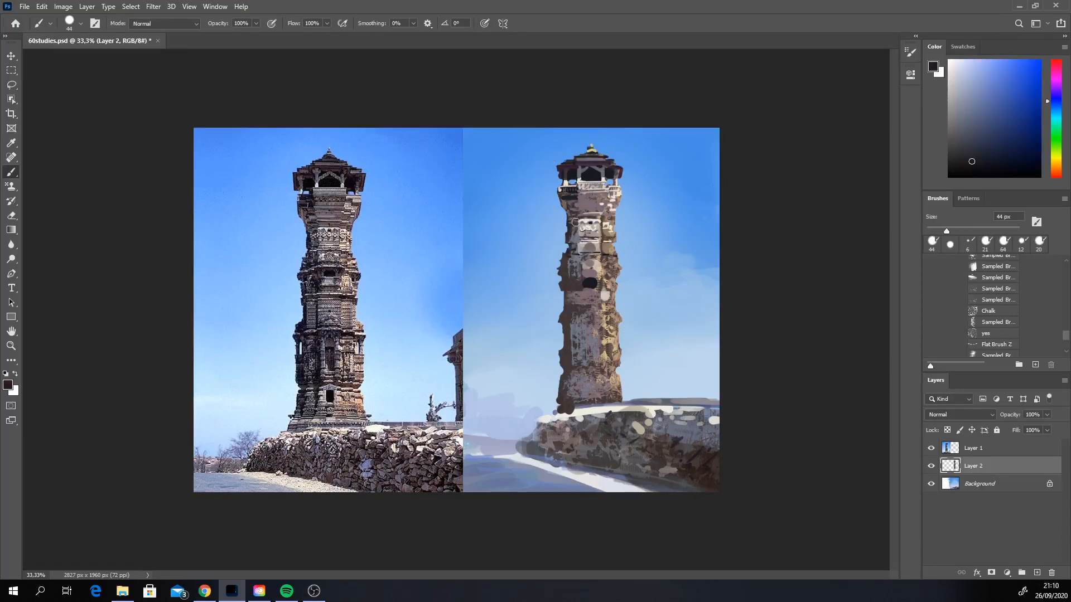
{"action": "right_click", "coordinate": [578, 232]}
{"action": "left_click", "coordinate": [674, 257]}
{"action": "left_click_drag", "start_coordinate": [573, 203], "coordinate": [566, 317]}
{"action": "key", "text": "ctrl+z"}
{"action": "mouse_move", "coordinate": [569, 355]}
{"action": "left_mouse_down"}
{"action": "mouse_move", "coordinate": [565, 385]}
{"action": "mouse_move", "coordinate": [569, 375]}
{"action": "left_mouse_up"}
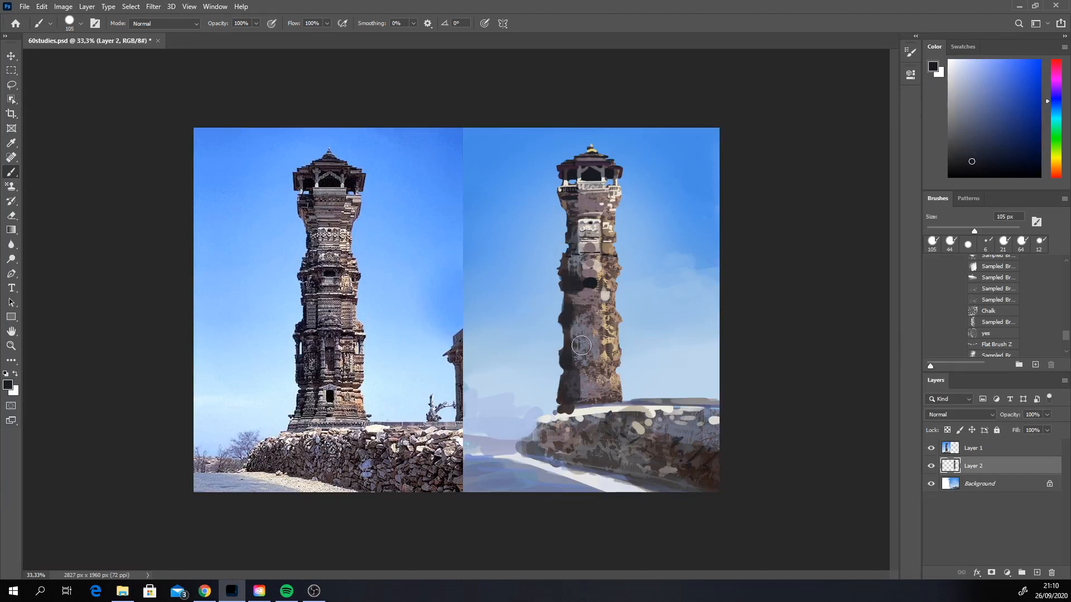
{"action": "left_click_drag", "start_coordinate": [582, 290], "coordinate": [585, 390]}
Step: Sample off-white and brush 105 px highlights down the sunlit side and across the lower middle of the shaft
{"action": "left_click", "coordinate": [607, 388], "text": "alt"}
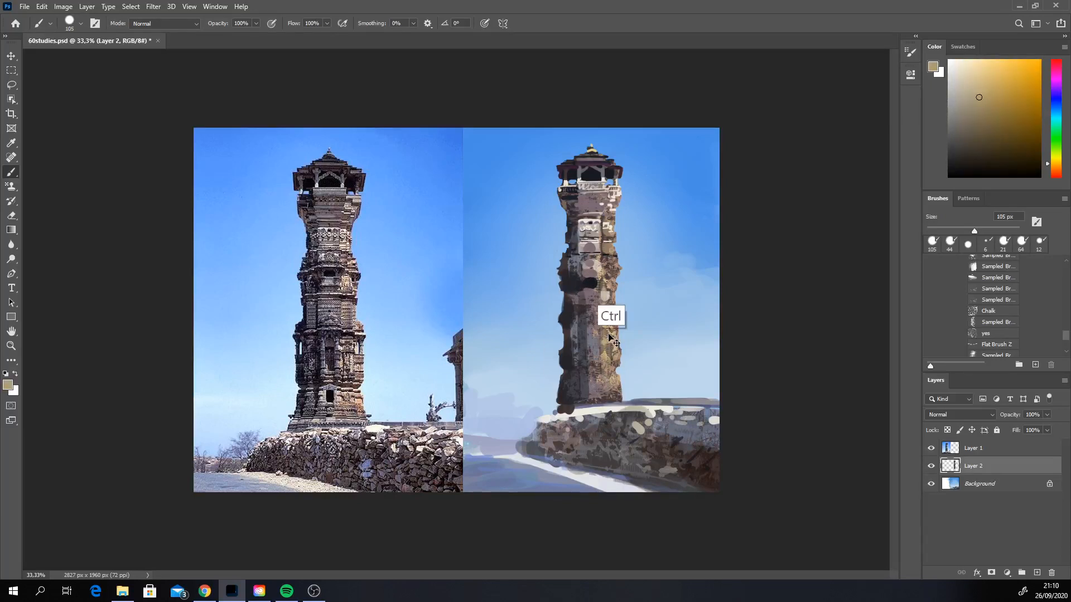
{"action": "left_click", "coordinate": [598, 220], "text": "alt"}
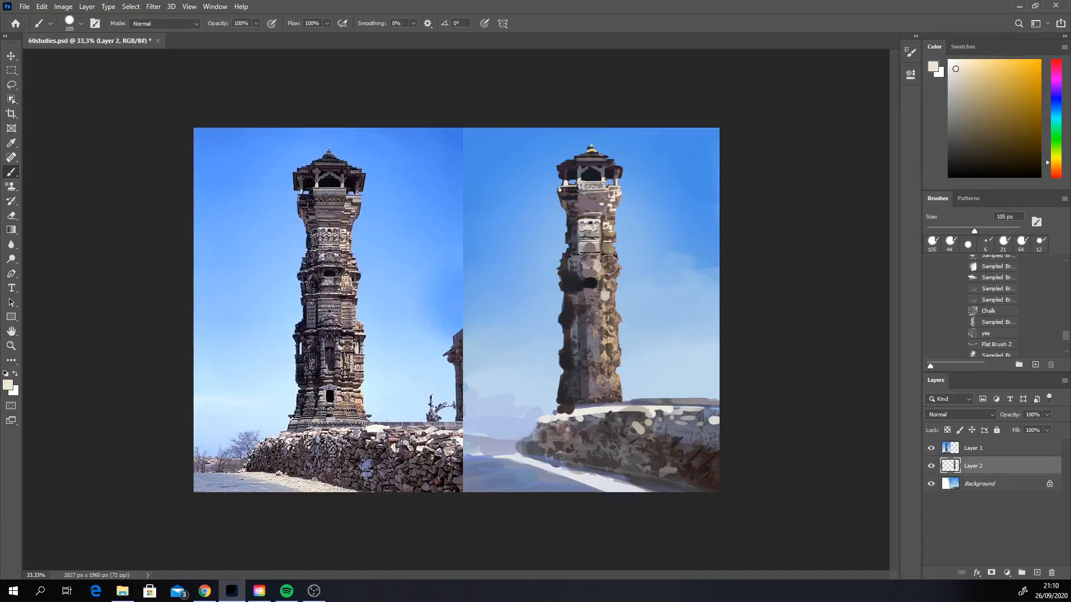
{"action": "left_click_drag", "start_coordinate": [607, 254], "coordinate": [611, 353]}
{"action": "left_click_drag", "start_coordinate": [610, 259], "coordinate": [609, 389]}
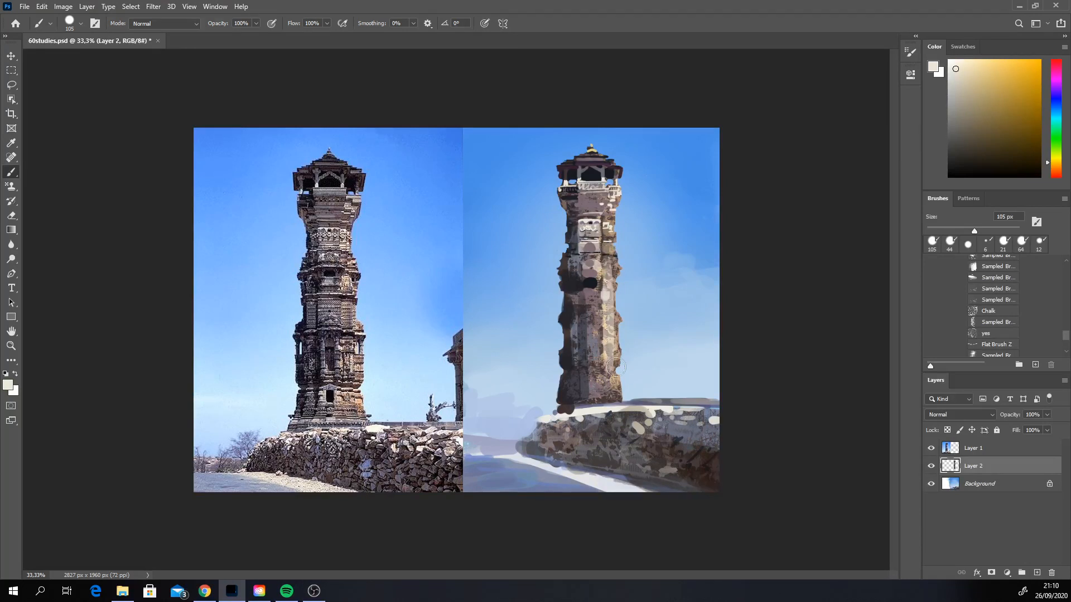
{"action": "left_click_drag", "start_coordinate": [607, 256], "coordinate": [609, 397]}
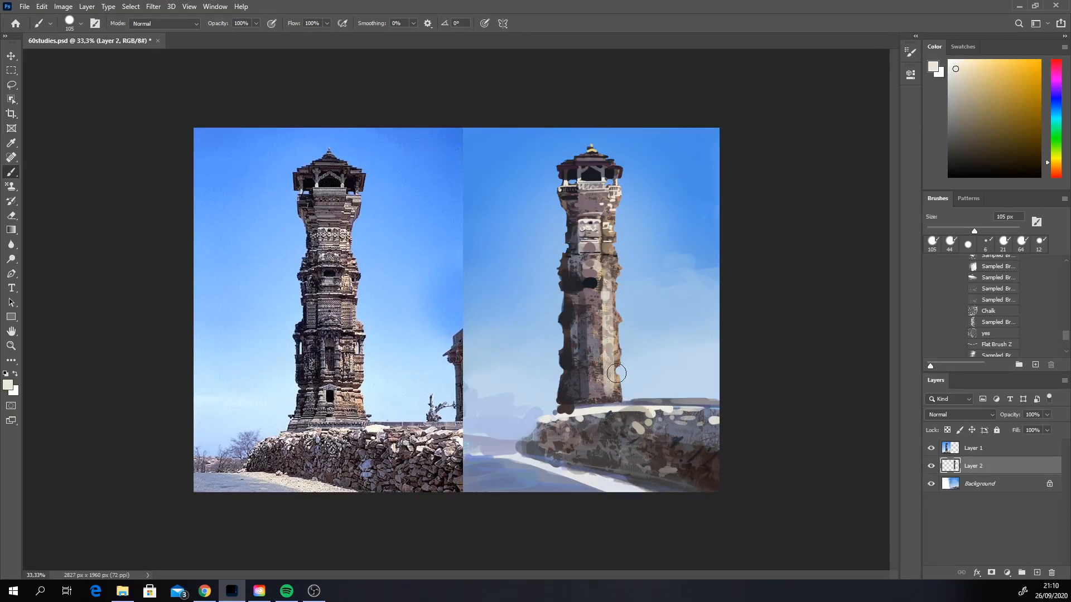
{"action": "mouse_move", "coordinate": [585, 376]}
{"action": "left_mouse_down"}
{"action": "mouse_move", "coordinate": [585, 385]}
{"action": "mouse_move", "coordinate": [599, 384]}
{"action": "left_mouse_up"}
{"action": "left_click_drag", "start_coordinate": [590, 348], "coordinate": [591, 356]}
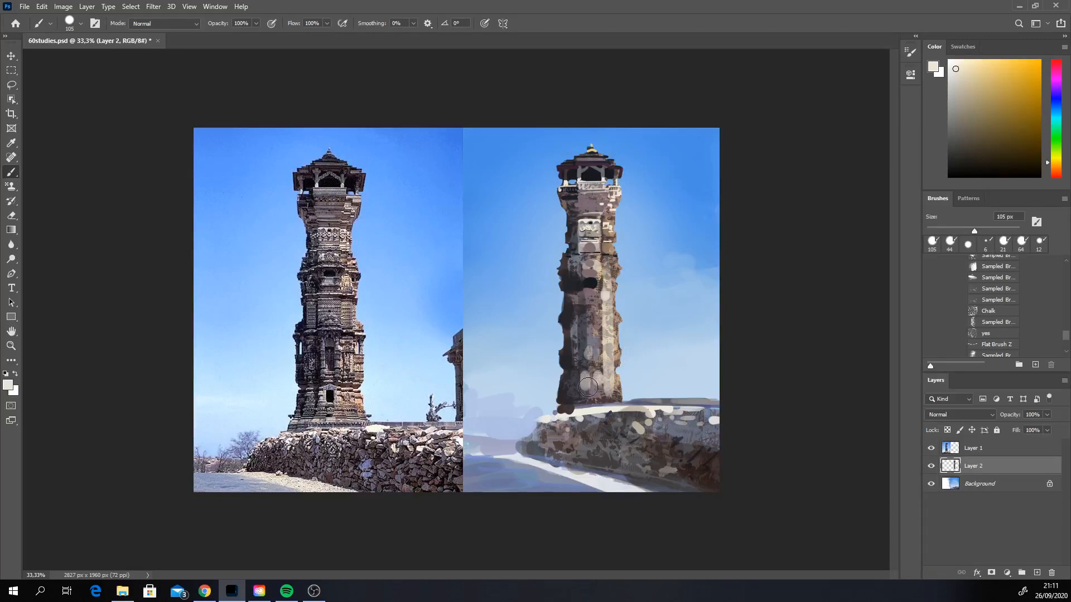
Step: Reduce the brush to 23 px, trim the shaft's shaded edge with the 14 px Eraser and return to the Brush
{"action": "right_click", "coordinate": [595, 321]}
{"action": "left_click_drag", "start_coordinate": [667, 344], "coordinate": [656, 342]}
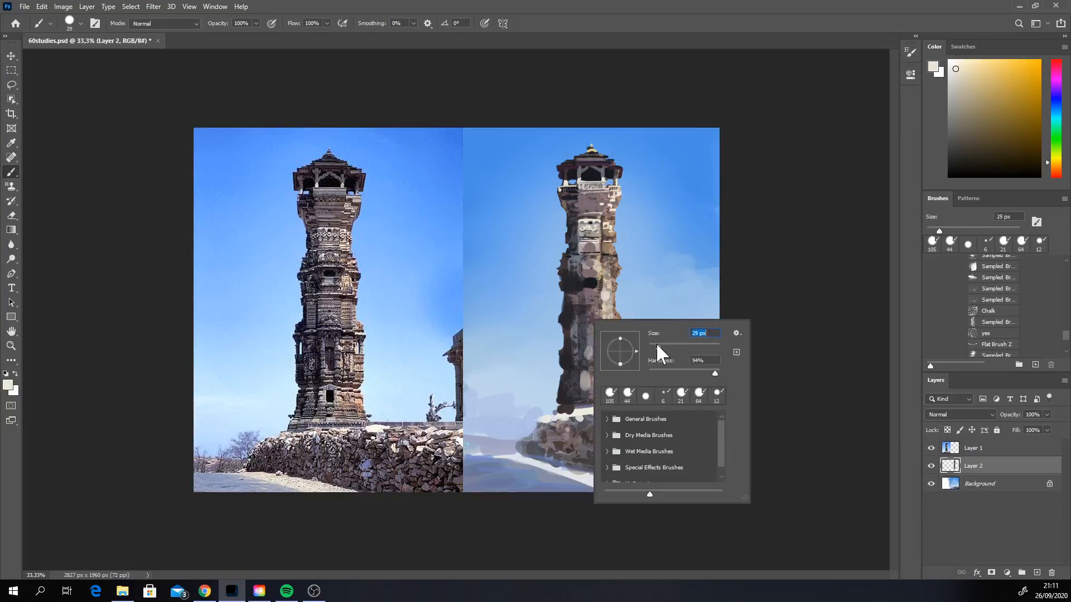
{"action": "left_click", "coordinate": [12, 216]}
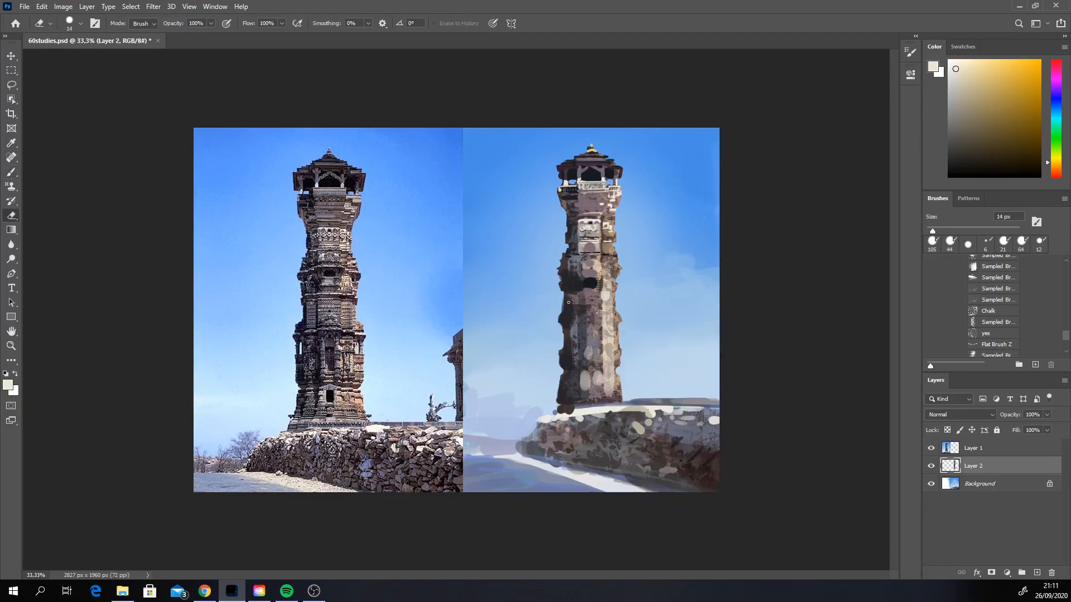
{"action": "left_click", "coordinate": [559, 278]}
{"action": "left_click", "coordinate": [11, 171]}
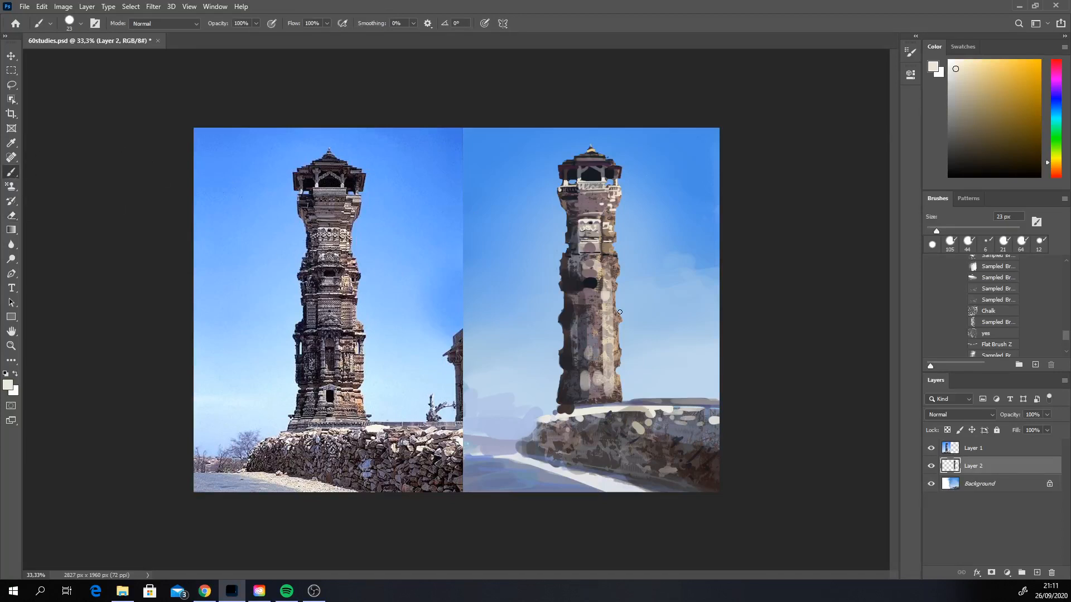
Step: Sample near-black and square off the dark window, adding dark accents on the sunlit ledges and a vertical stroke along the shaded edge
{"action": "left_click", "coordinate": [590, 282], "text": "alt"}
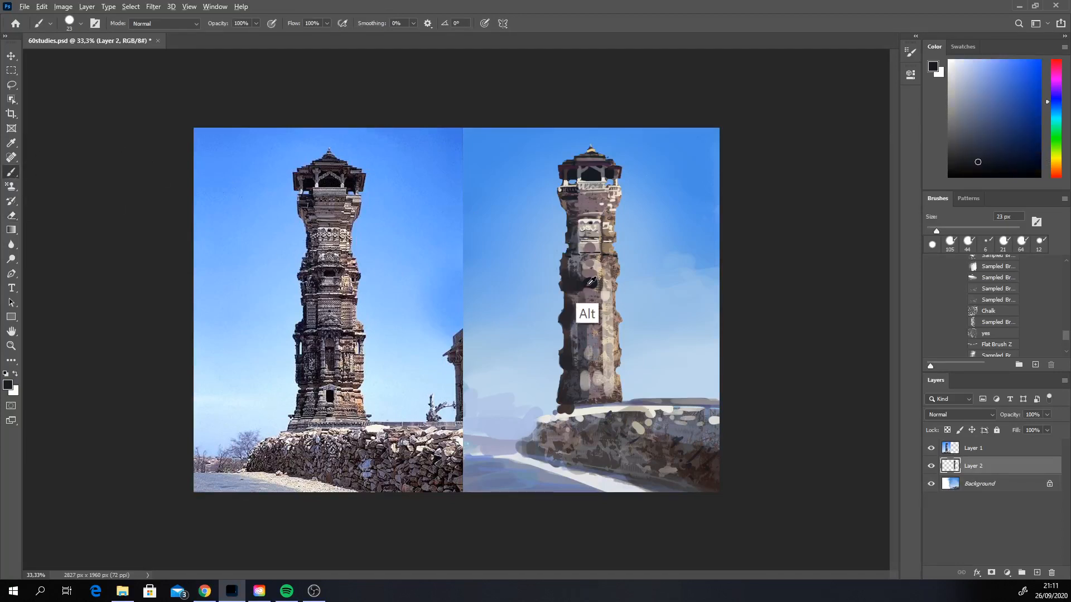
{"action": "mouse_move", "coordinate": [585, 280]}
{"action": "left_mouse_down"}
{"action": "mouse_move", "coordinate": [605, 282]}
{"action": "mouse_move", "coordinate": [584, 279]}
{"action": "left_mouse_up"}
{"action": "key", "text": "ctrl+z"}
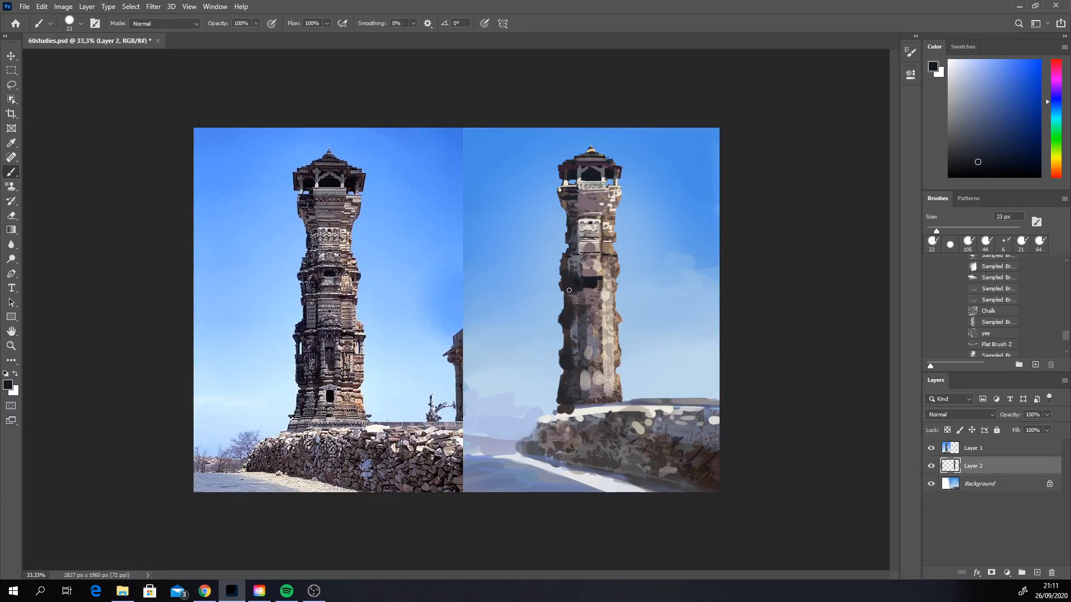
{"action": "left_click", "coordinate": [611, 290]}
{"action": "left_click", "coordinate": [615, 288]}
{"action": "left_click_drag", "start_coordinate": [607, 307], "coordinate": [610, 308]}
{"action": "left_click_drag", "start_coordinate": [561, 326], "coordinate": [560, 353]}
Step: Carve narrow gaps along both edges of the mid shaft with the 14 px Eraser and return to the Brush
{"action": "left_click", "coordinate": [12, 216]}
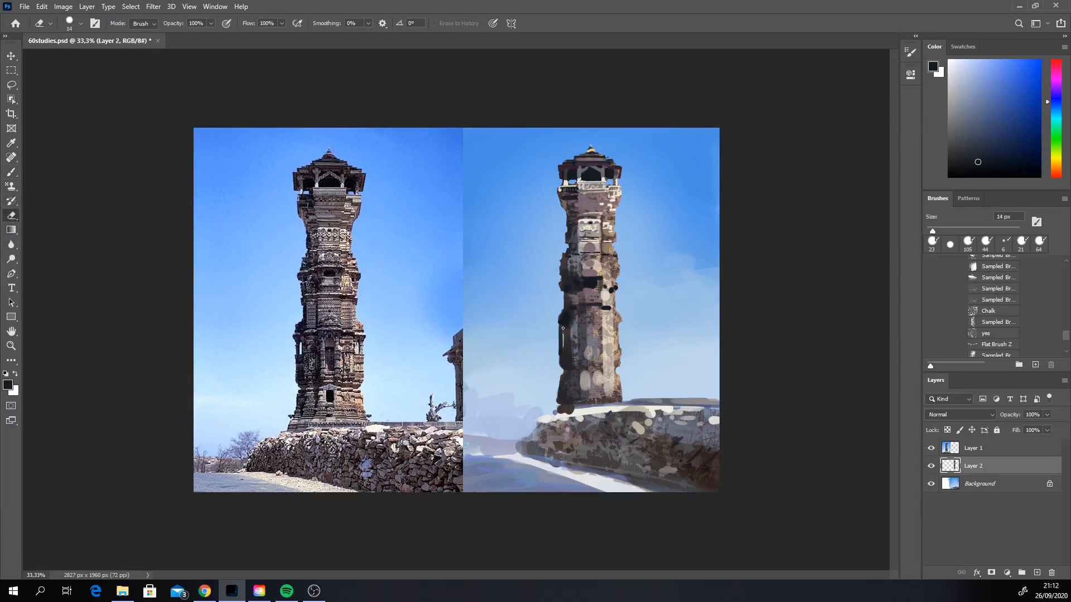
{"action": "left_click_drag", "start_coordinate": [563, 328], "coordinate": [564, 346]}
{"action": "key", "text": "ctrl+z"}
{"action": "left_click_drag", "start_coordinate": [564, 334], "coordinate": [563, 327]}
{"action": "key", "text": "ctrl+z"}
{"action": "left_click_drag", "start_coordinate": [614, 328], "coordinate": [616, 338]}
{"action": "left_click", "coordinate": [14, 172]}
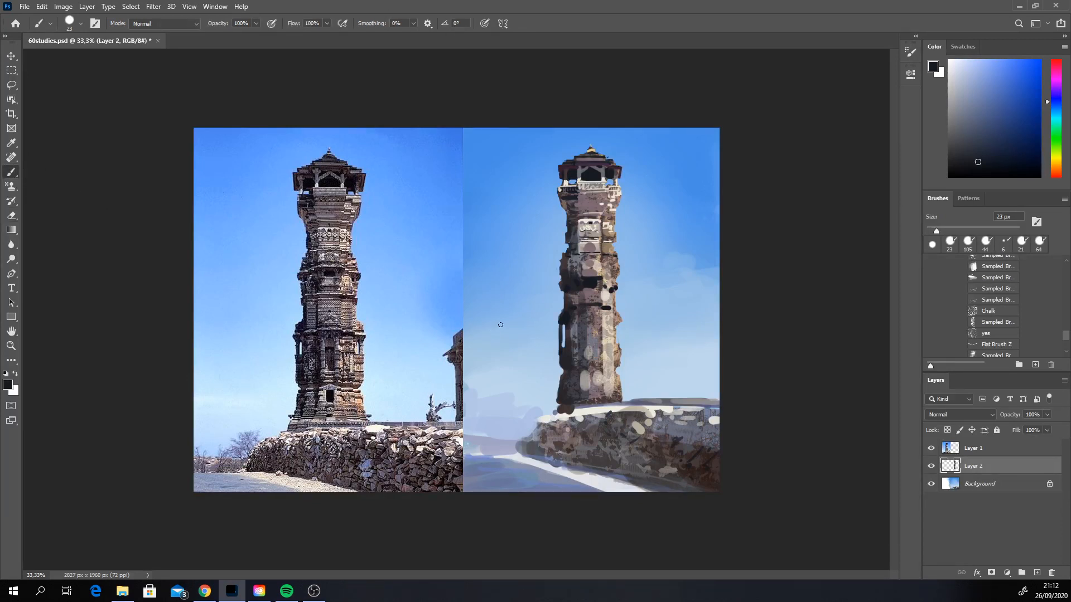
Step: Sample a tan stone colour, set the brush to 15 px and paint a thin column on the shaft's sunlit edge
{"action": "left_click", "coordinate": [618, 321], "text": "alt"}
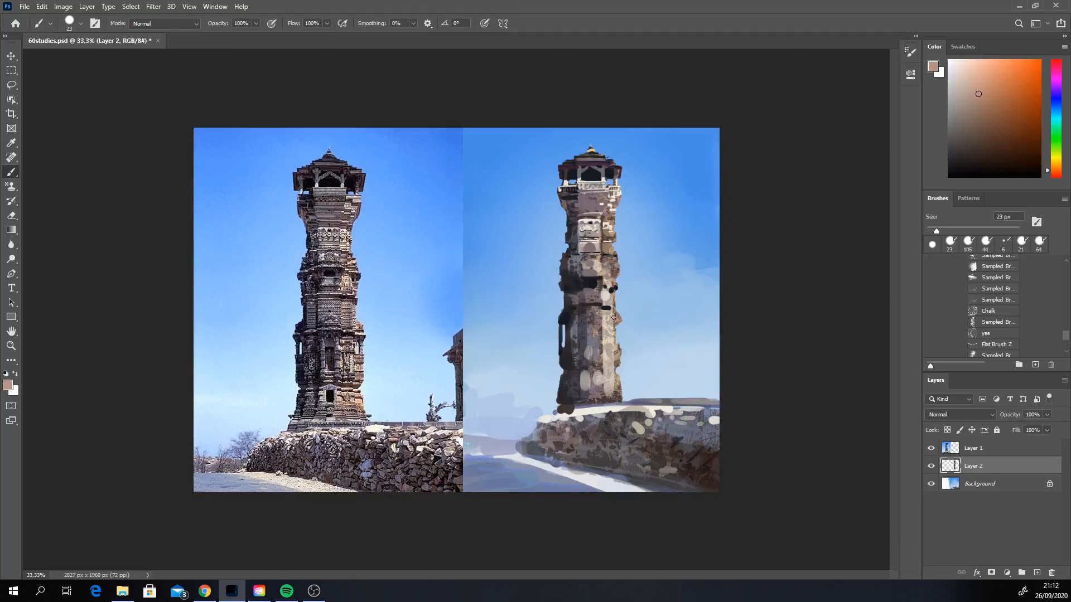
{"action": "right_click", "coordinate": [618, 315]}
{"action": "left_click", "coordinate": [680, 339]}
{"action": "left_click", "coordinate": [764, 241]}
{"action": "left_click_drag", "start_coordinate": [620, 320], "coordinate": [619, 343]}
{"action": "key", "text": "ctrl+z"}
{"action": "key", "text": "ctrl+z"}
Step: Sample off-white, dark and warm grey tones and paint 15 px banding below the balcony and along the shaded upper shaft
{"action": "left_click", "coordinate": [598, 296], "text": "alt"}
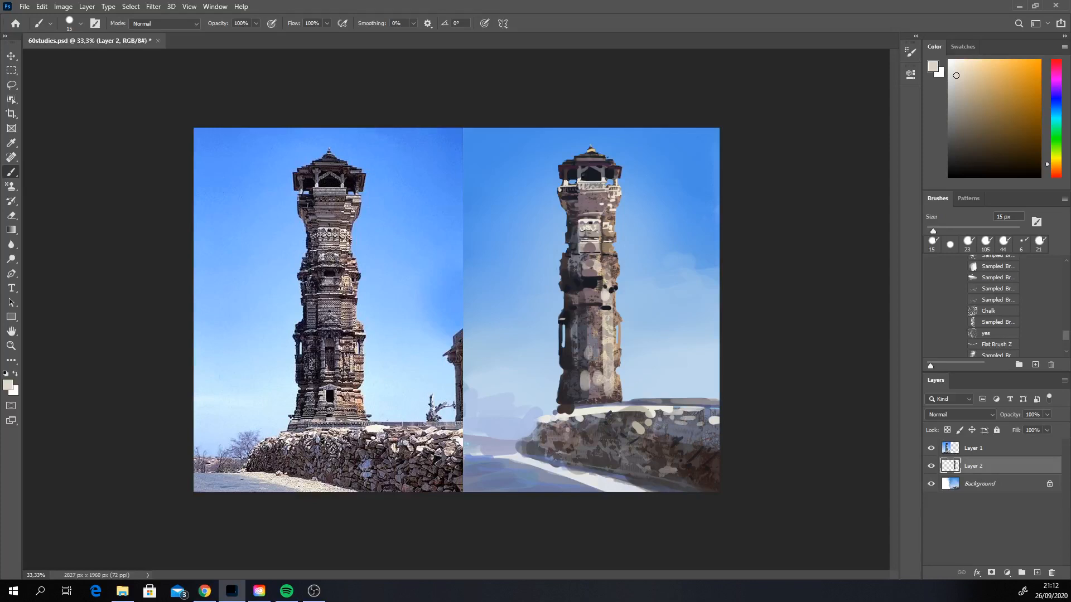
{"action": "left_click", "coordinate": [574, 203], "text": "alt"}
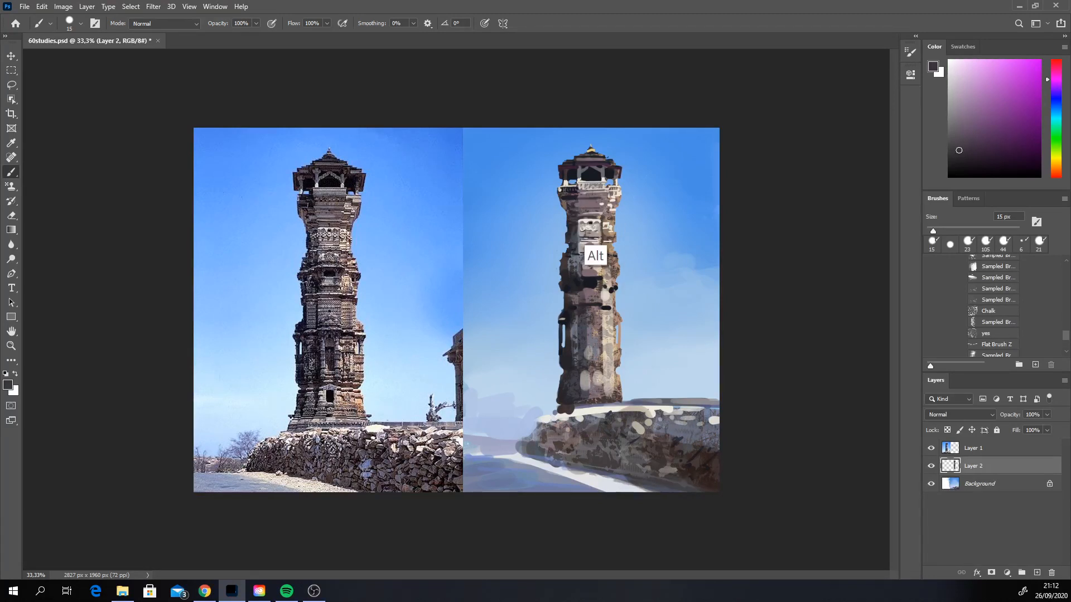
{"action": "left_click", "coordinate": [598, 231], "text": "alt"}
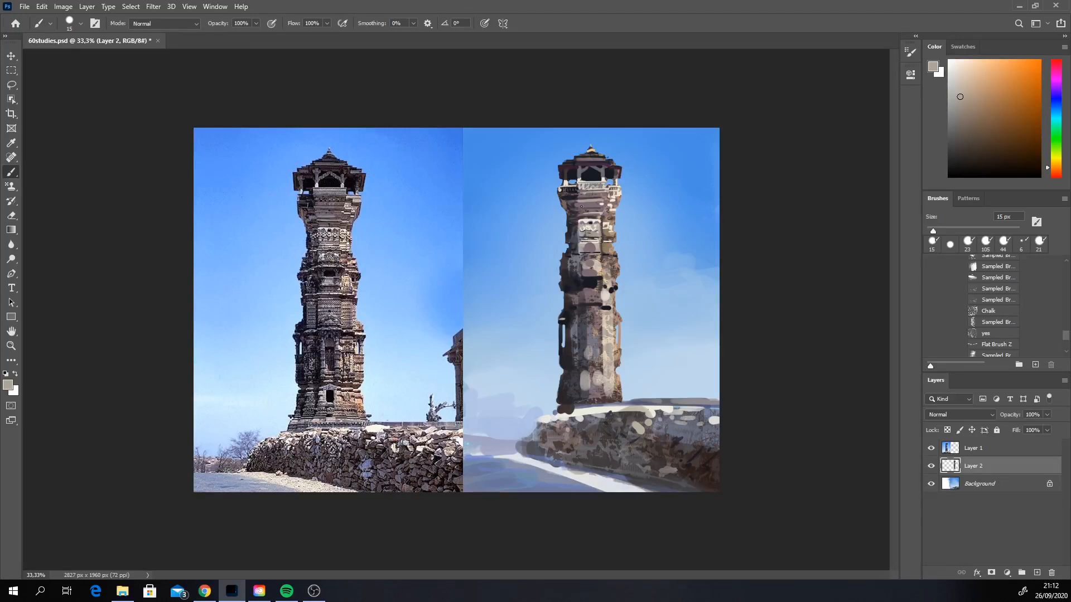
{"action": "left_click", "coordinate": [569, 234], "text": "alt"}
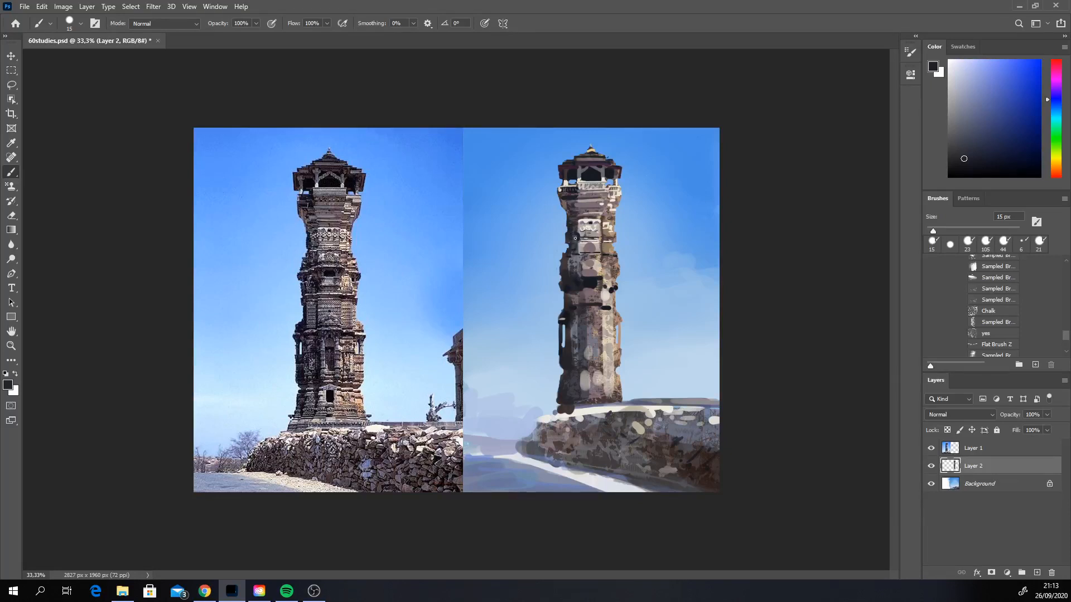
{"action": "left_click", "coordinate": [576, 266], "text": "alt"}
Step: Sample brown, dark red-brown and off-white tones to detail the sunlit side of the upper shaft beside the carved panel
{"action": "left_click", "coordinate": [606, 236], "text": "alt"}
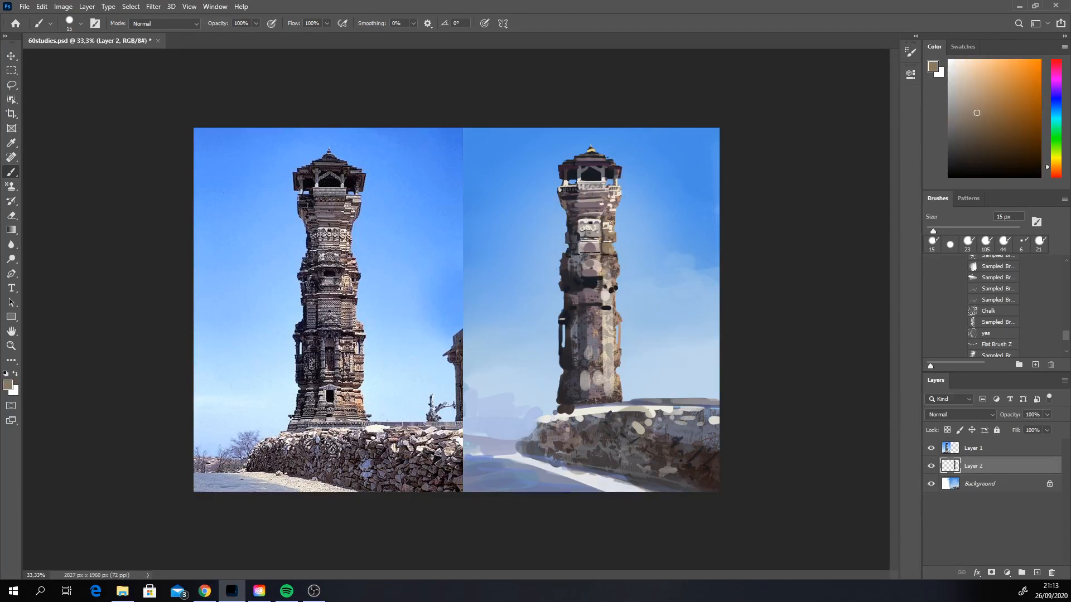
{"action": "left_click", "coordinate": [604, 230], "text": "alt"}
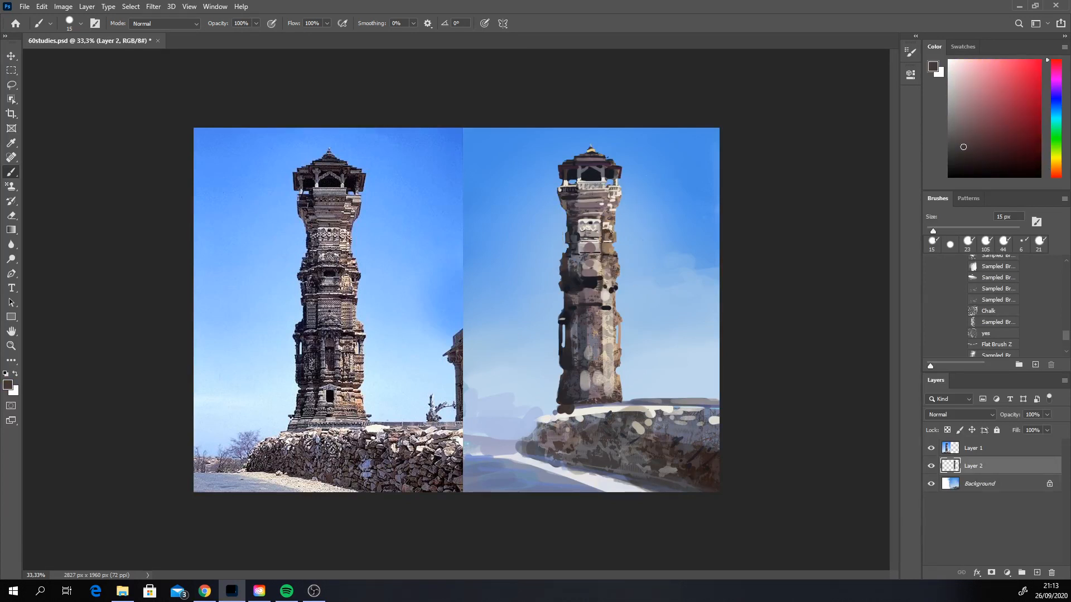
{"action": "left_click", "coordinate": [607, 230], "text": "alt"}
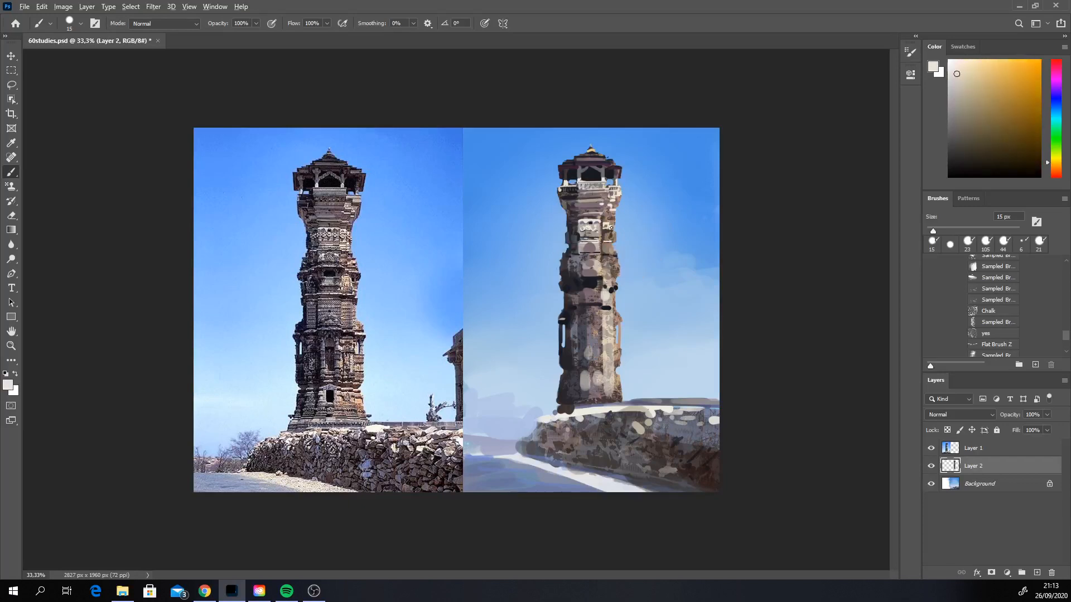
{"action": "left_click", "coordinate": [612, 224], "text": "alt"}
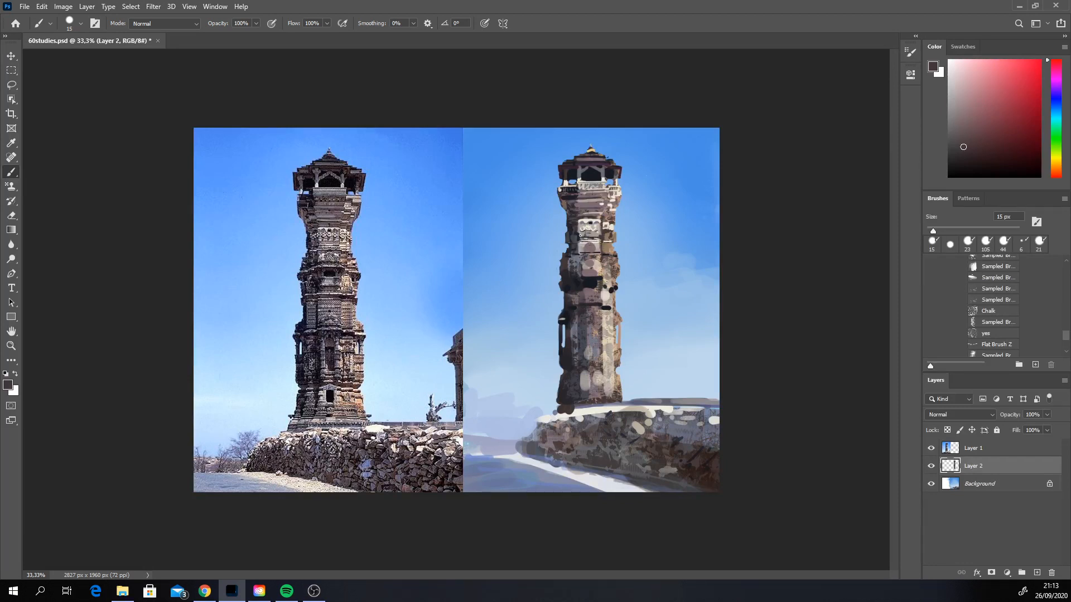
Step: Sample light grey, dark and mauve-grey tones to refine the carved panel and the dark window with the 15 px brush
{"action": "left_click", "coordinate": [580, 251], "text": "alt"}
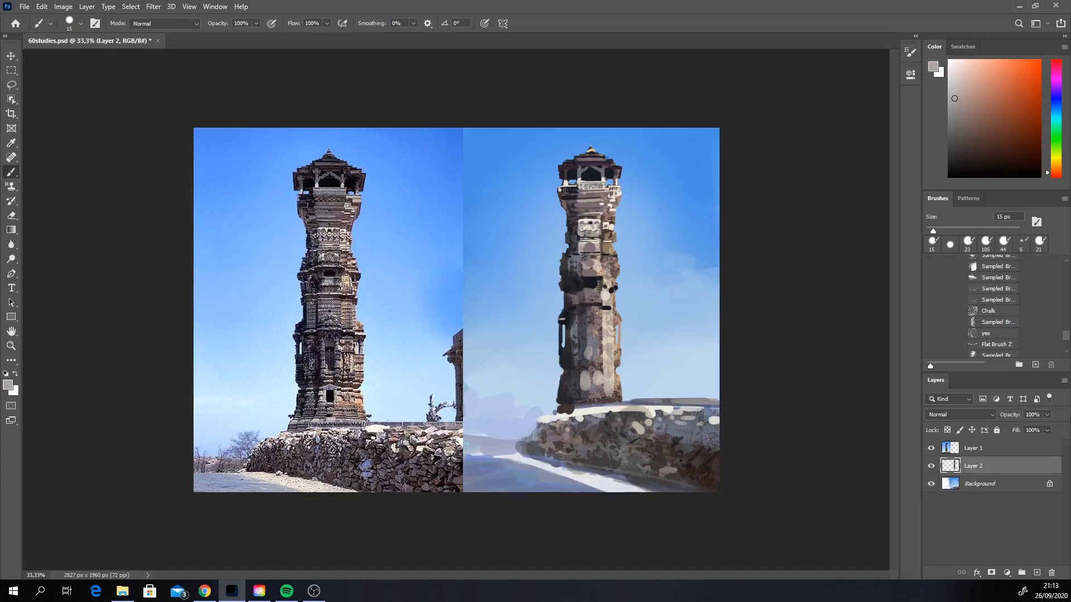
{"action": "left_click", "coordinate": [601, 229], "text": "alt"}
{"action": "left_click", "coordinate": [578, 229], "text": "alt"}
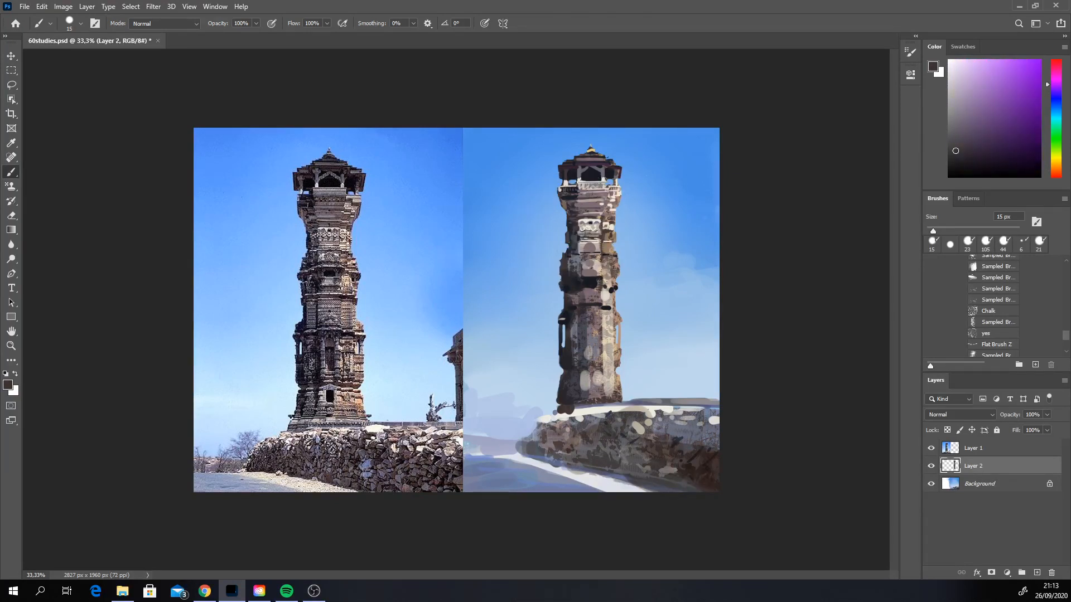
{"action": "left_click", "coordinate": [587, 321], "text": "alt"}
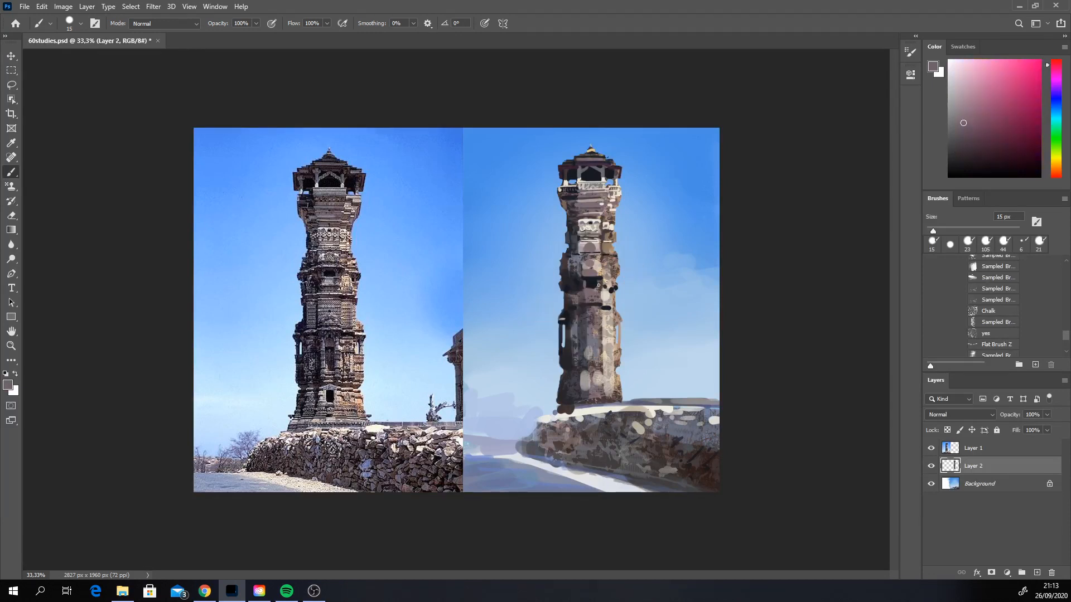
Step: Sample grey and pale sky-blue tones and paint bluish highlights on the ledge below the middle window with the 15 px brush
{"action": "left_click", "coordinate": [586, 372], "text": "alt"}
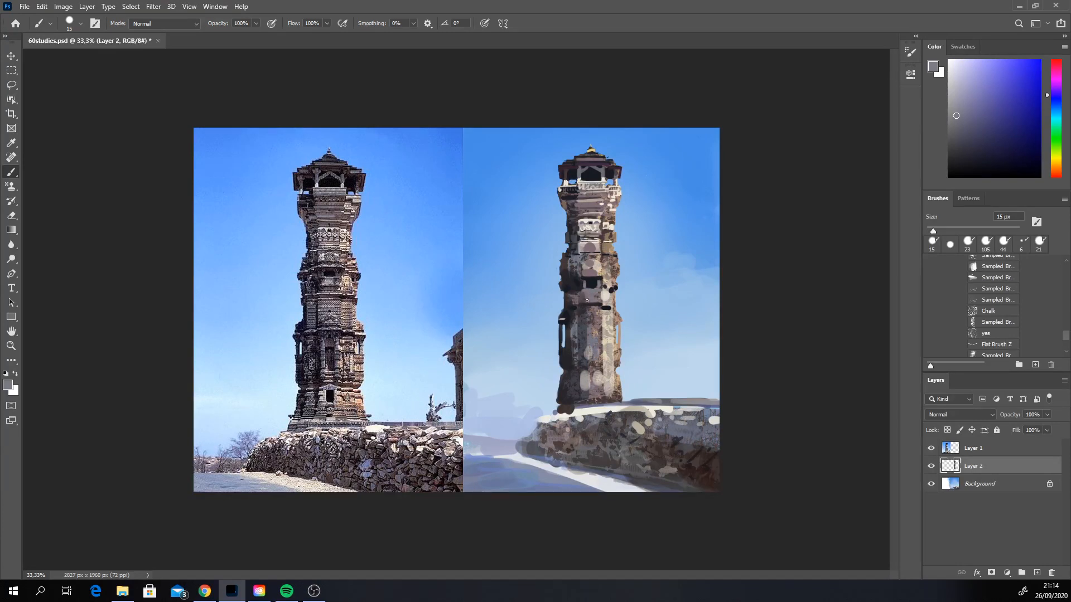
{"action": "left_click", "coordinate": [650, 307], "text": "alt"}
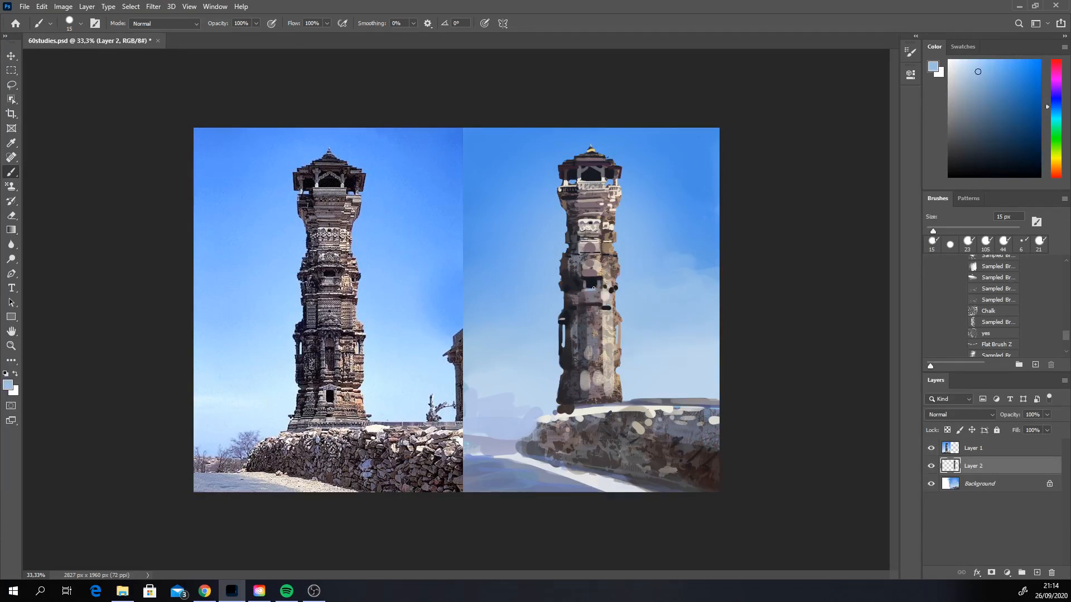
{"action": "key", "text": "ctrl+z"}
{"action": "left_click_drag", "start_coordinate": [586, 290], "coordinate": [592, 293]}
{"action": "left_click_drag", "start_coordinate": [588, 297], "coordinate": [591, 297]}
{"action": "key", "text": "ctrl+z"}
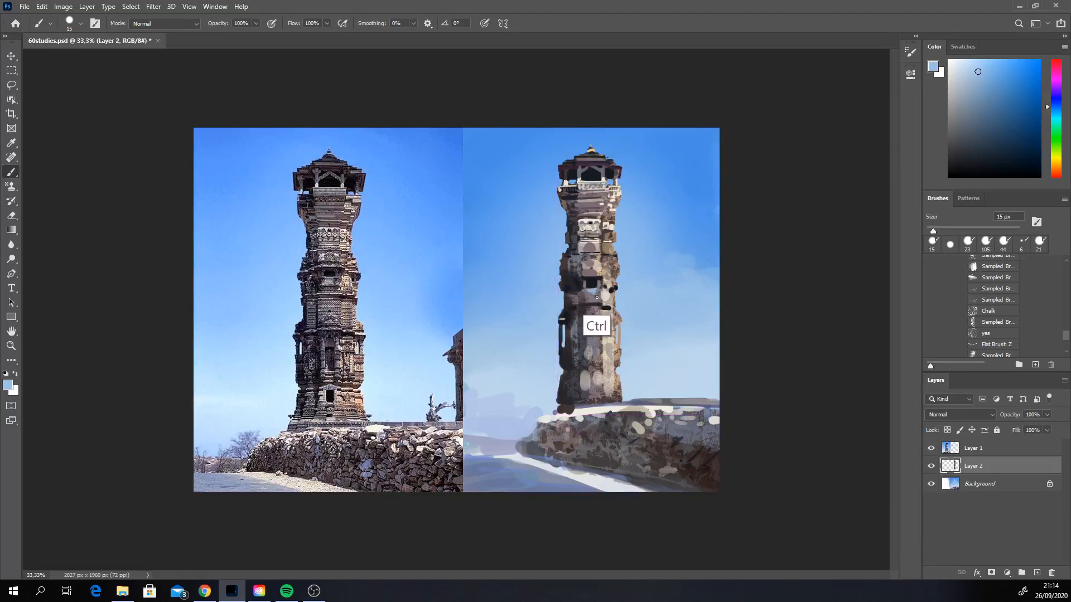
{"action": "left_click", "coordinate": [644, 307], "text": "alt"}
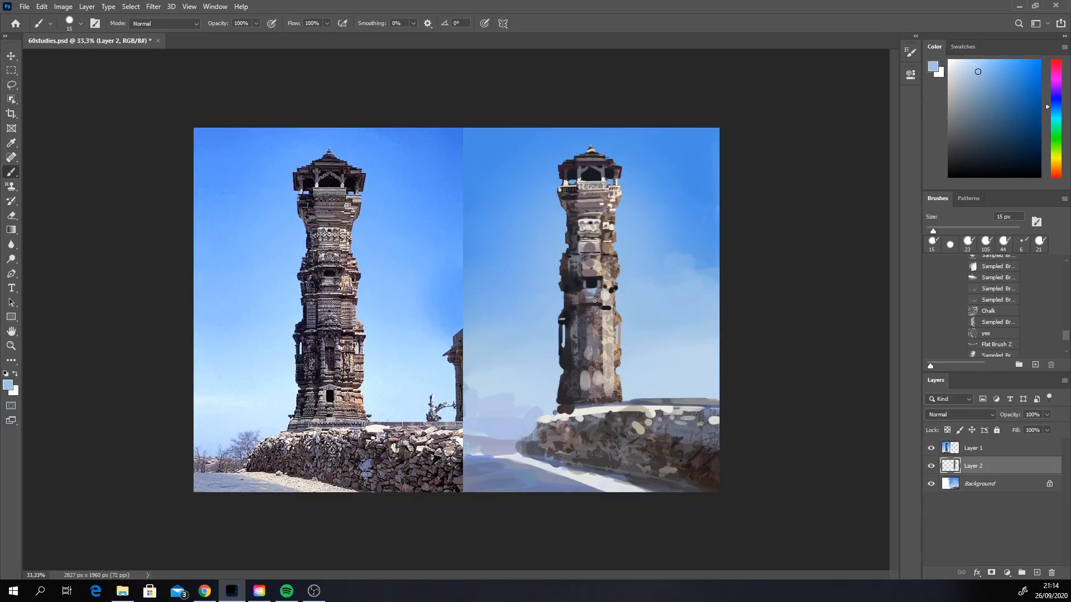
{"action": "left_click", "coordinate": [593, 302], "text": "alt"}
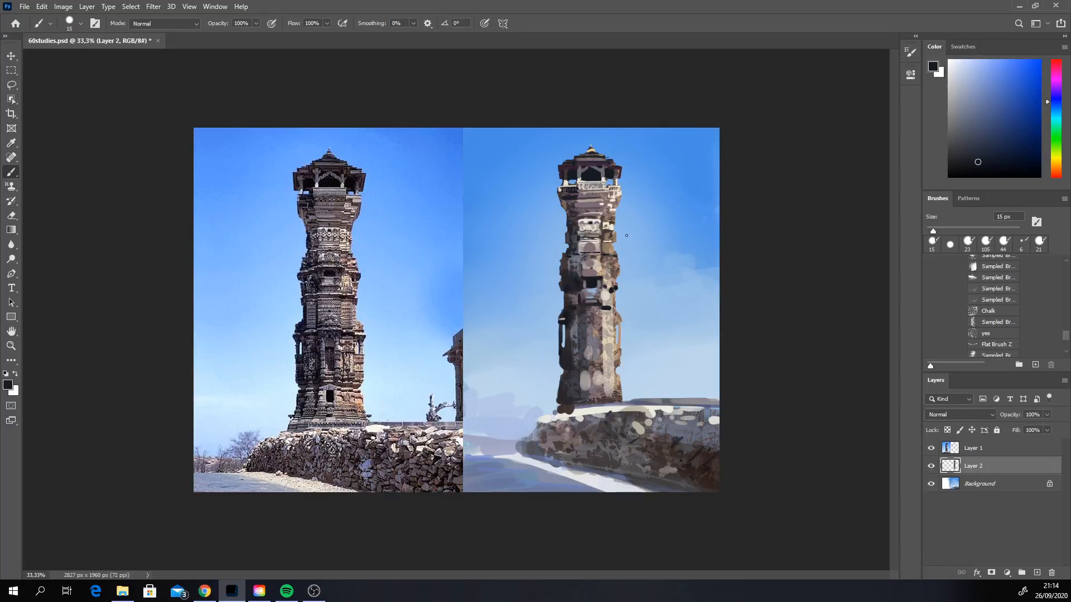
Step: Sample off-white and dark tones to define the ledge and its shadows around the middle window
{"action": "left_click", "coordinate": [601, 300], "text": "alt"}
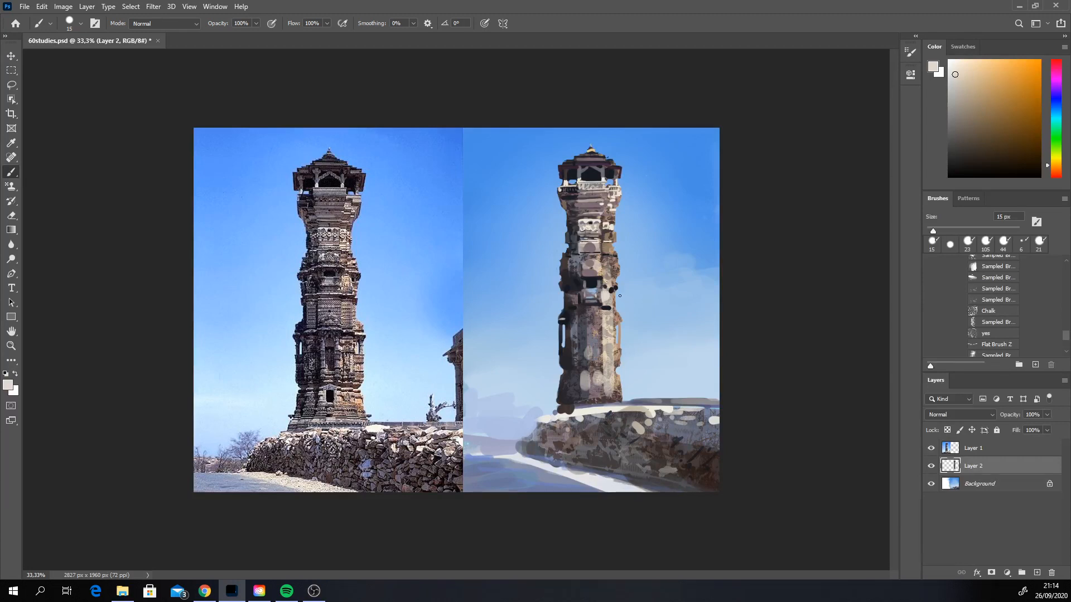
{"action": "left_click", "coordinate": [606, 293], "text": "alt"}
{"action": "left_click_drag", "start_coordinate": [569, 294], "coordinate": [584, 289]}
{"action": "left_click", "coordinate": [605, 307], "text": "alt"}
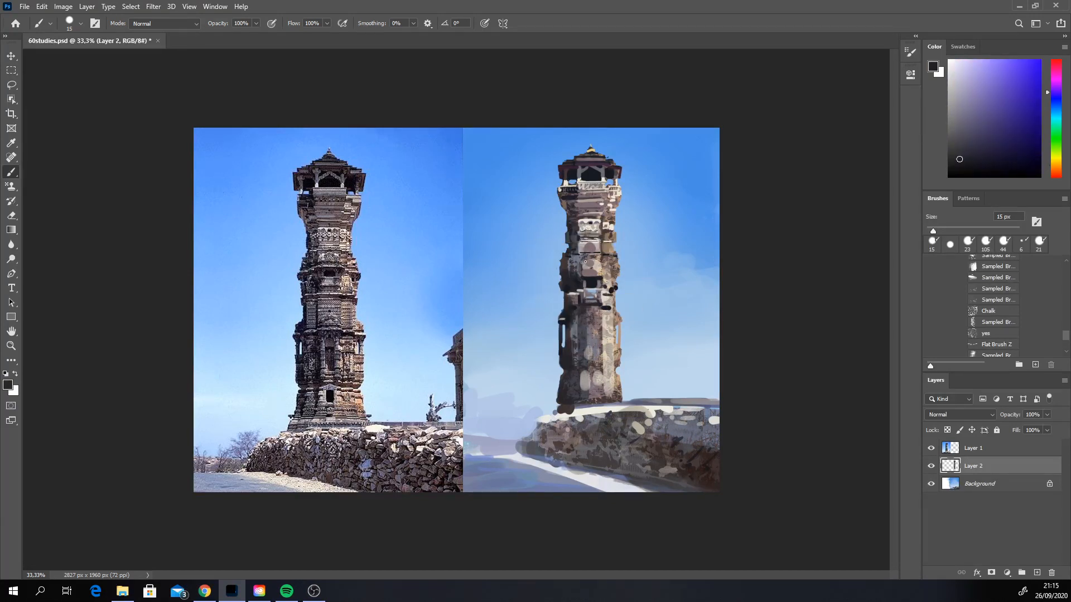
{"action": "left_click", "coordinate": [600, 264], "text": "alt"}
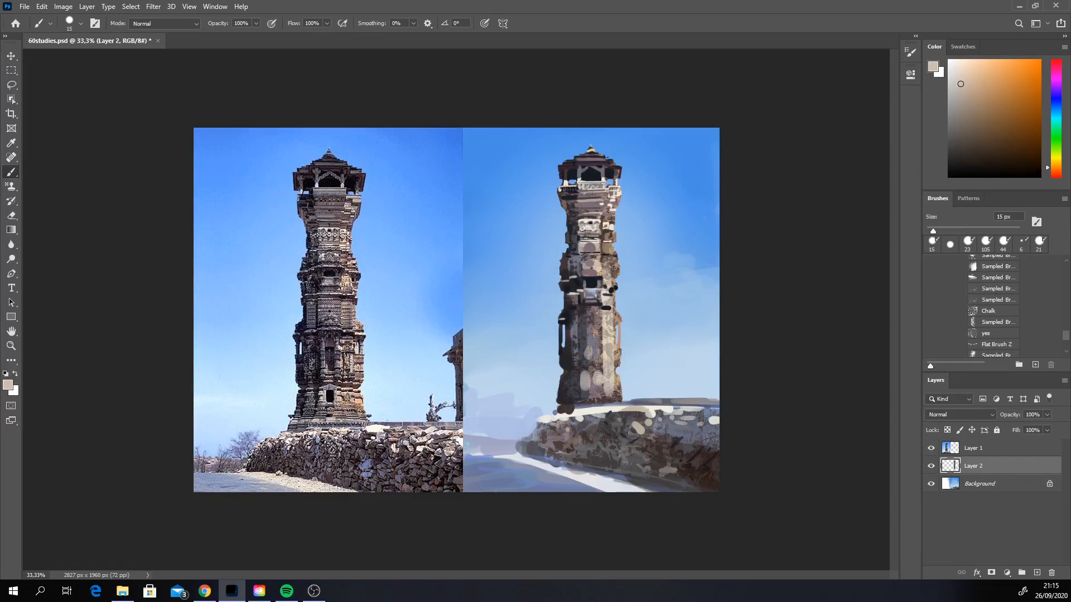
Step: Sample off-white, pinkish-brown and beige tones to paint stone detail above and below the middle window
{"action": "left_click", "coordinate": [604, 291], "text": "alt"}
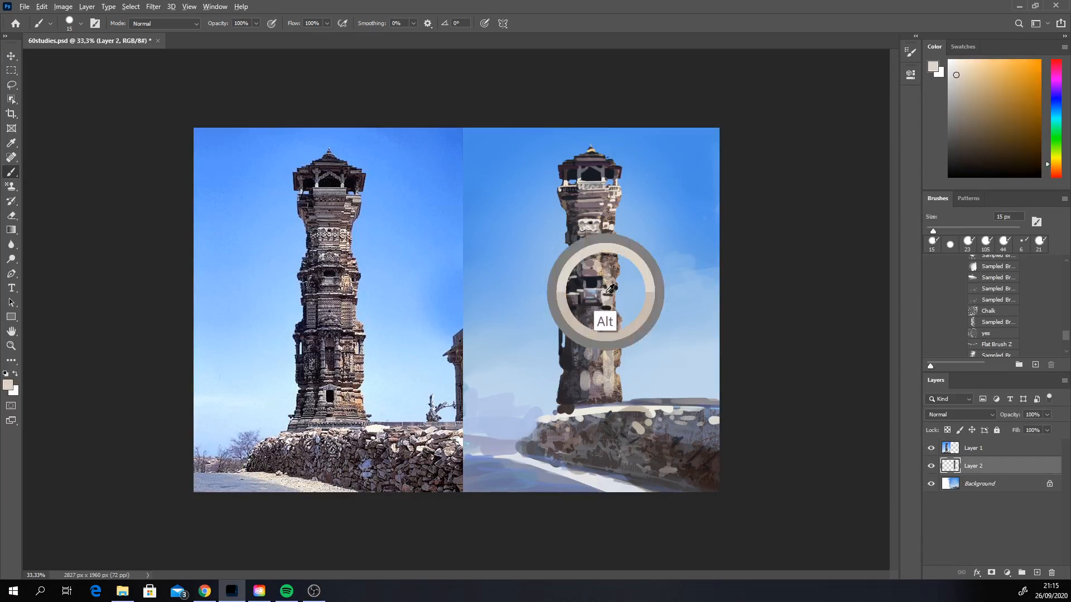
{"action": "left_click_drag", "start_coordinate": [592, 275], "coordinate": [583, 276]}
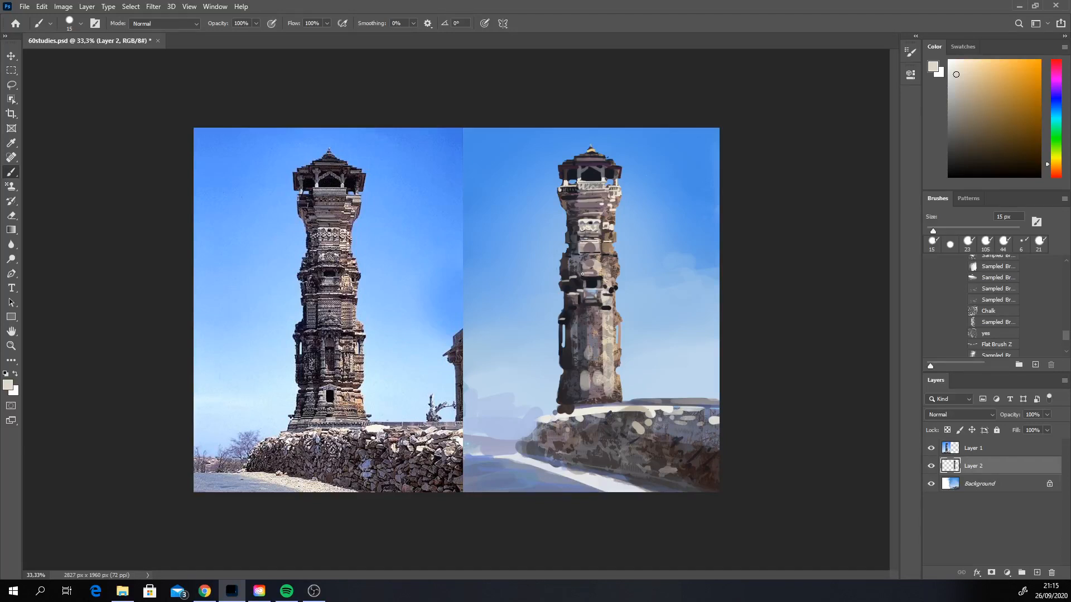
{"action": "key", "text": "ctrl+z"}
{"action": "left_click", "coordinate": [593, 282], "text": "alt"}
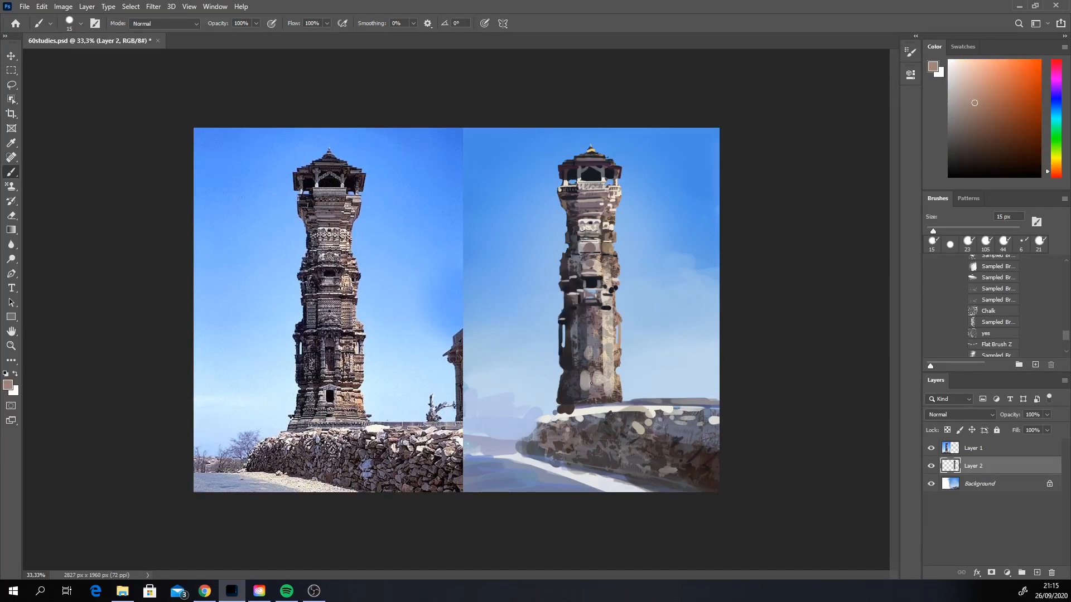
{"action": "left_click", "coordinate": [585, 312], "text": "alt"}
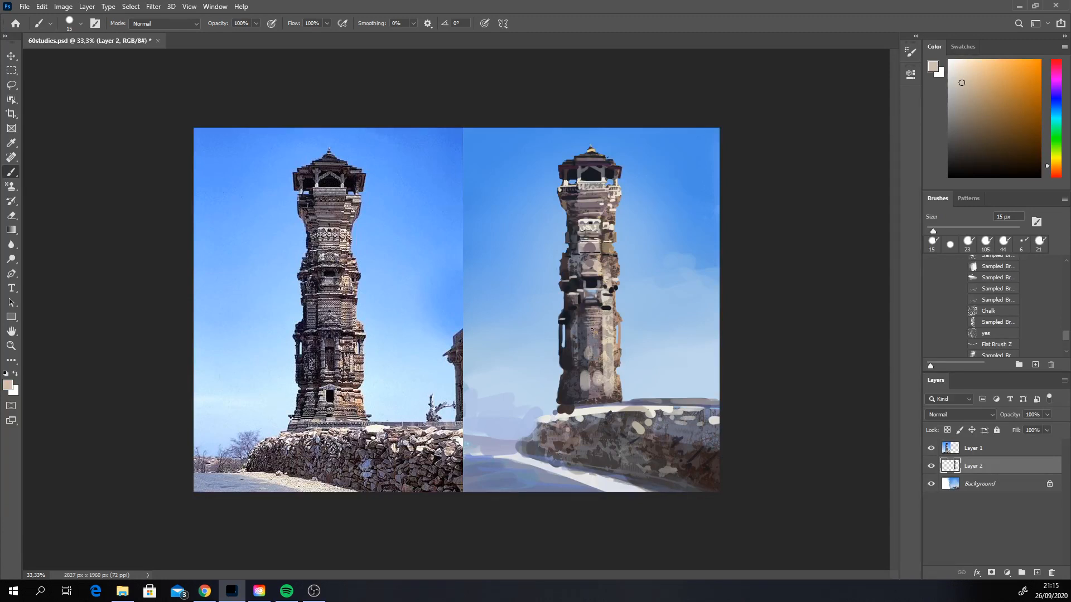
Step: Sample near-black tones and paint the dark cornice band and shaded-side accents below the middle window
{"action": "left_click", "coordinate": [566, 314], "text": "alt"}
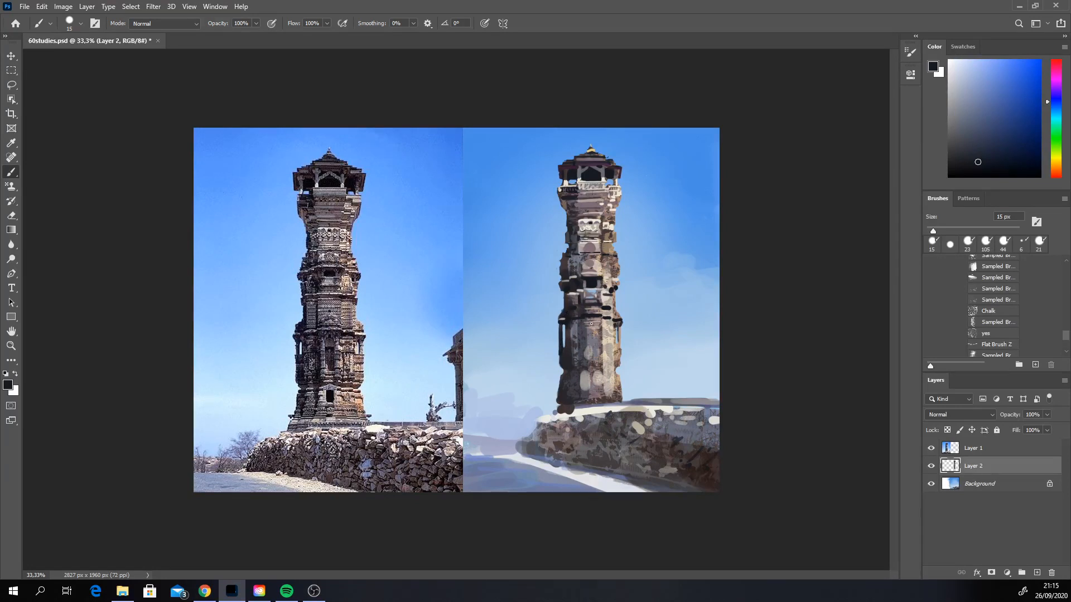
{"action": "left_click", "coordinate": [561, 348], "text": "alt"}
{"action": "left_click", "coordinate": [559, 318], "text": "alt"}
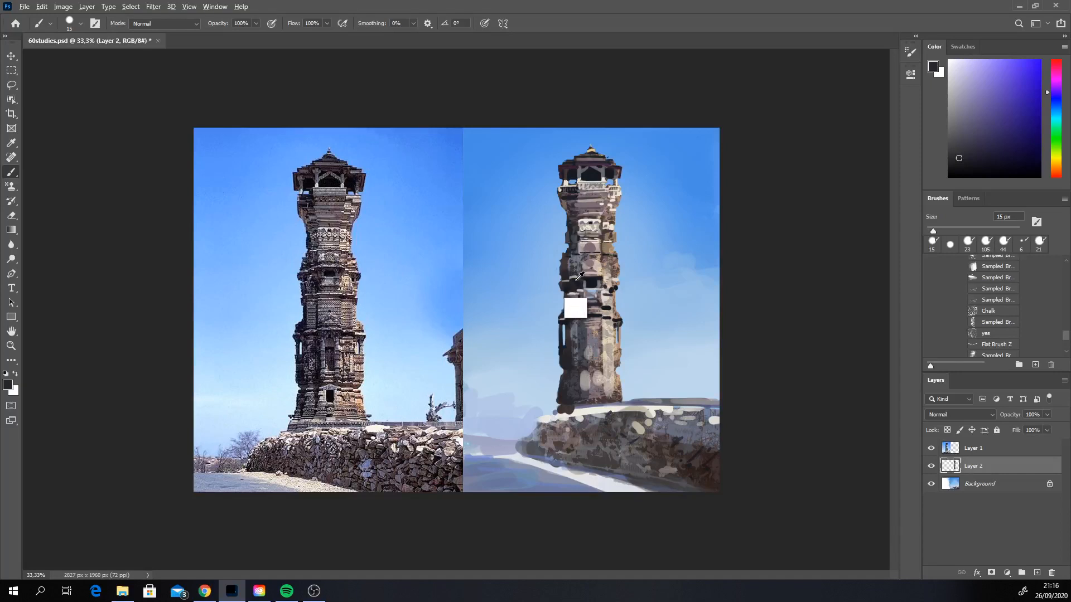
{"action": "left_click", "coordinate": [584, 271], "text": "alt"}
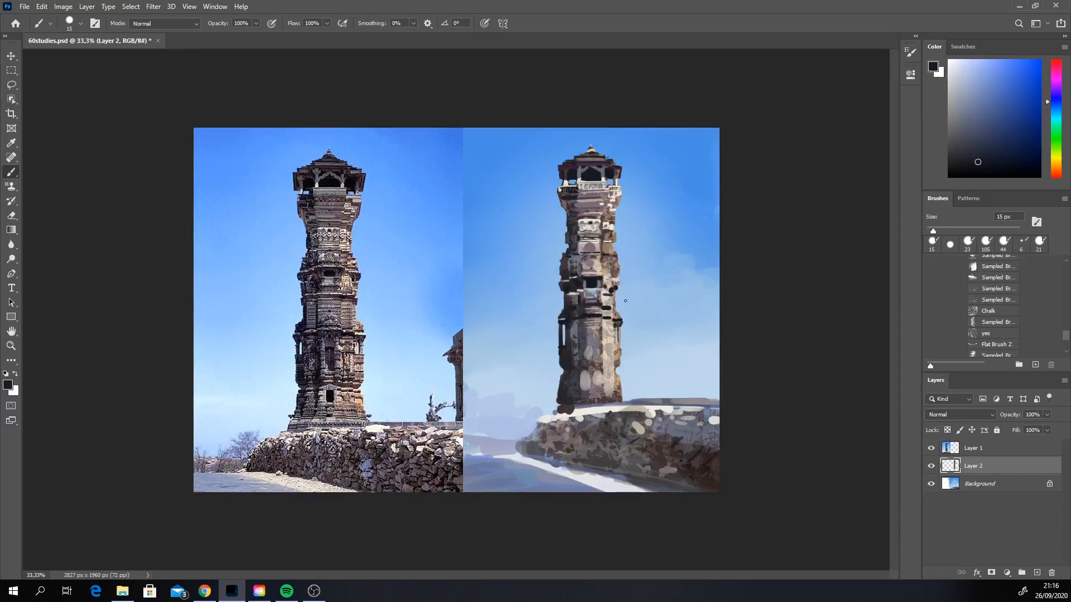
Step: Sample off-white, near-black and brown-beige tones to detail the thin side columns on both edges of the lower shaft
{"action": "left_click", "coordinate": [603, 299], "text": "alt"}
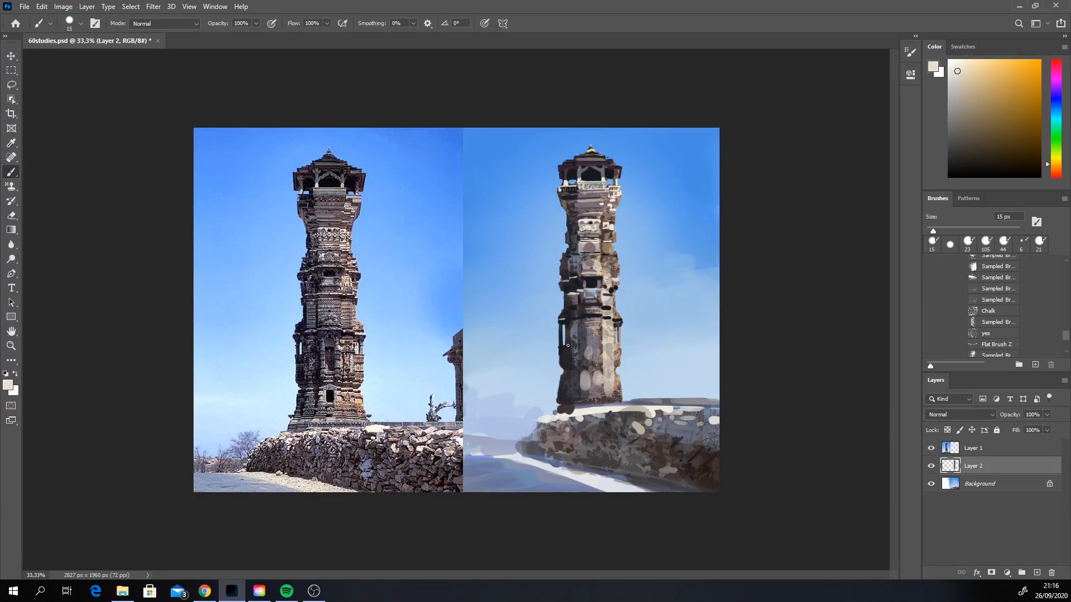
{"action": "left_click", "coordinate": [565, 343], "text": "alt"}
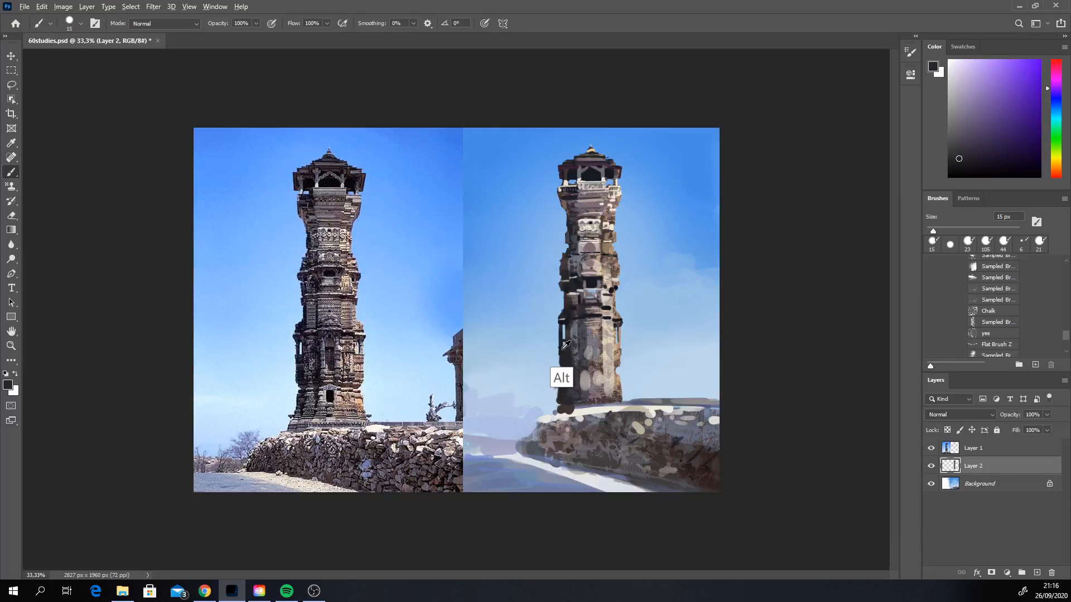
{"action": "left_click", "coordinate": [564, 344], "text": "alt"}
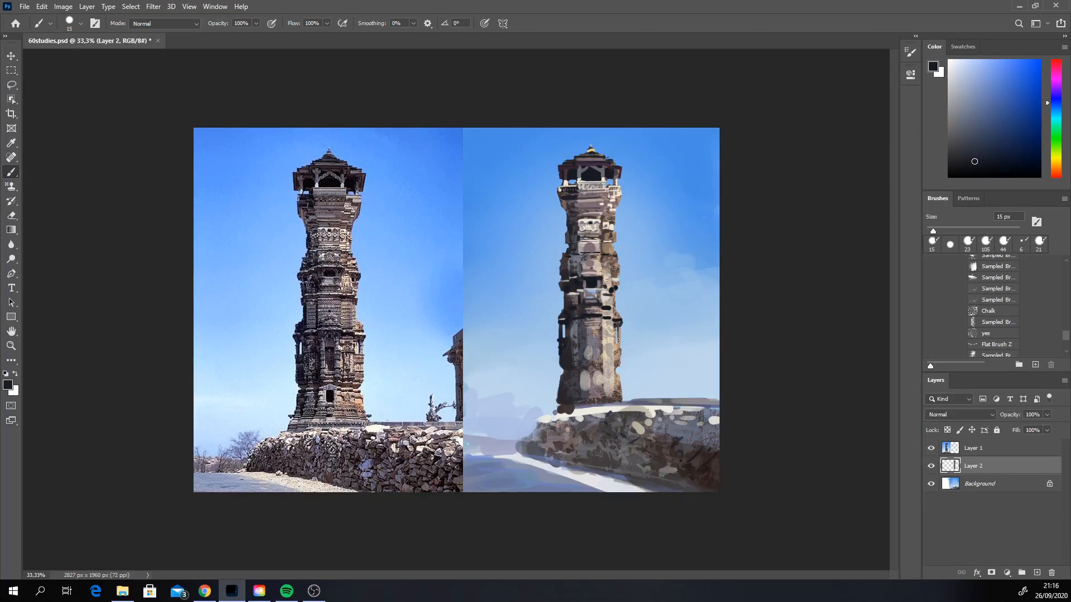
{"action": "left_click_drag", "start_coordinate": [616, 339], "coordinate": [622, 339]}
{"action": "left_click", "coordinate": [617, 338], "text": "alt"}
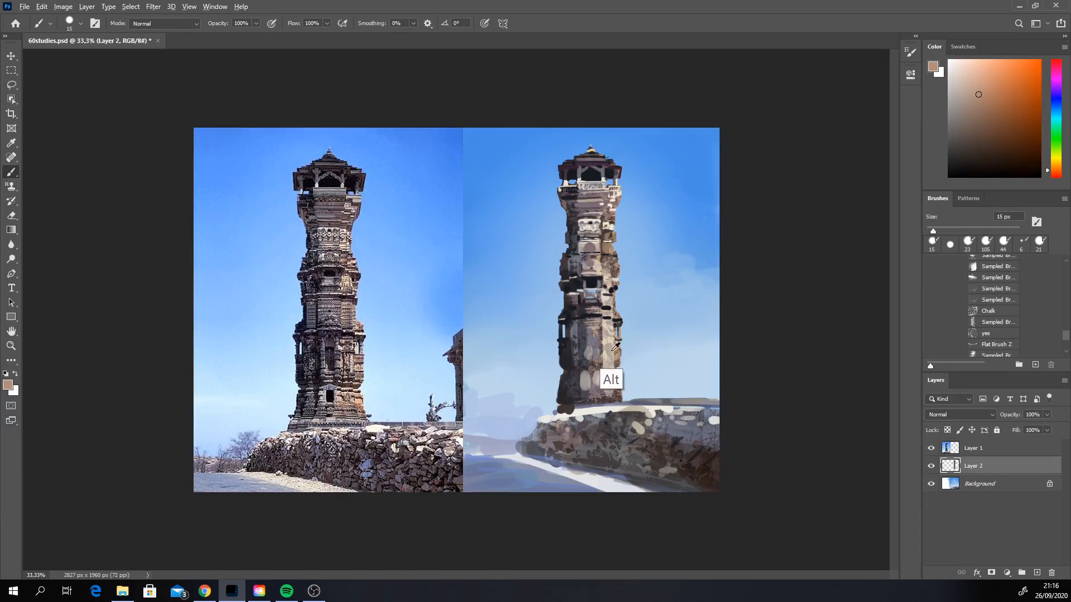
{"action": "left_click", "coordinate": [614, 341], "text": "alt"}
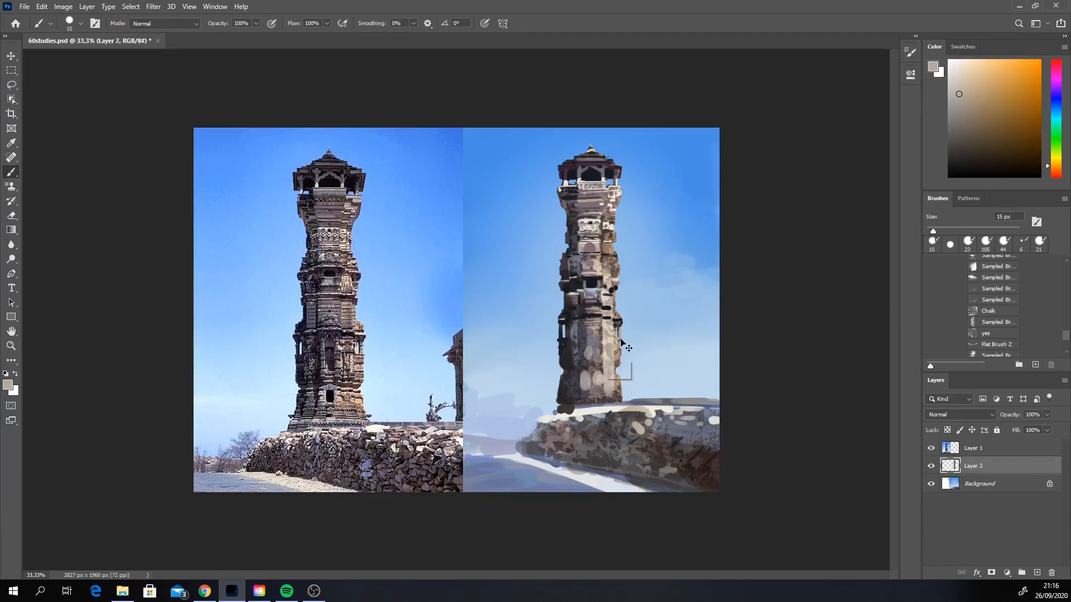
{"action": "left_click", "coordinate": [612, 341], "text": "alt"}
{"action": "mouse_move", "coordinate": [601, 333]}
{"action": "left_mouse_down"}
{"action": "mouse_move", "coordinate": [602, 347]}
{"action": "mouse_move", "coordinate": [583, 350]}
{"action": "left_mouse_up"}
{"action": "key", "text": "ctrl+z"}
{"action": "key", "text": "ctrl+z"}
{"action": "key", "text": "ctrl+z"}
{"action": "key", "text": "ctrl+z"}
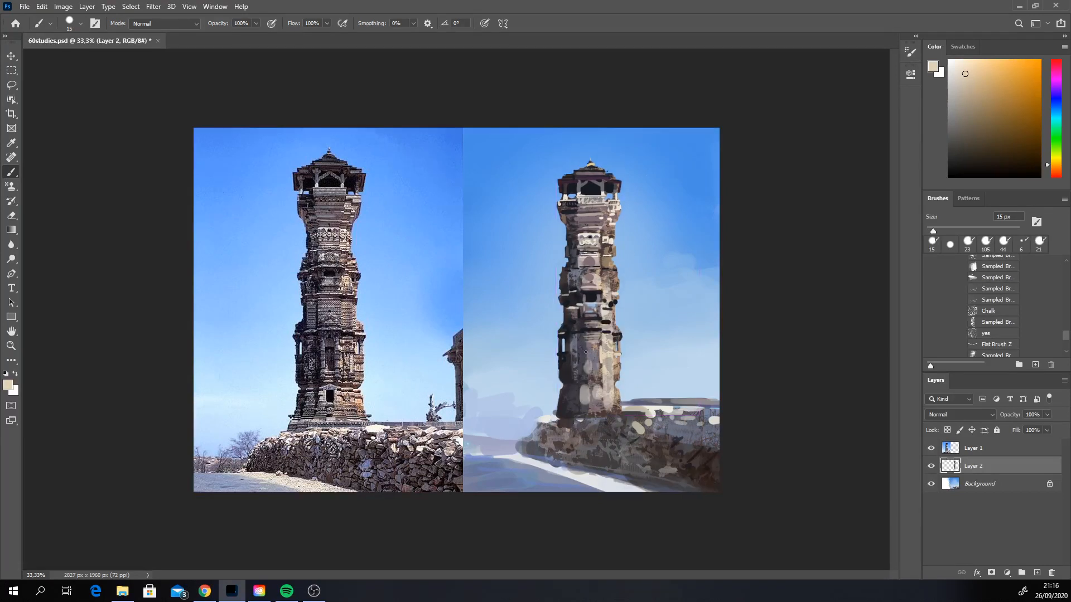
{"action": "key", "text": "ctrl+shift+z"}
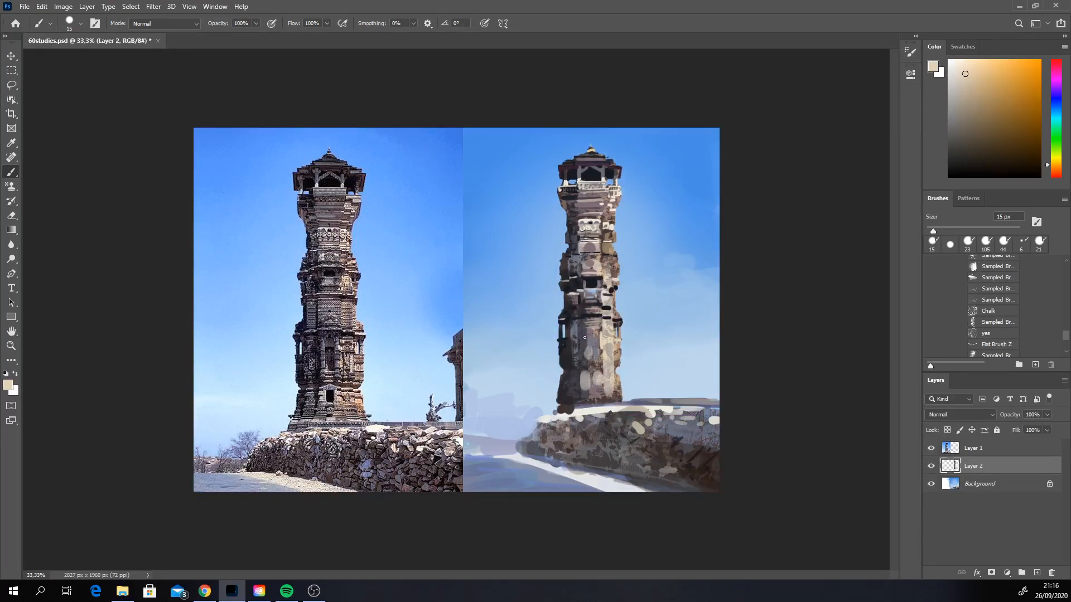
{"action": "mouse_move", "coordinate": [585, 335]}
{"action": "left_mouse_down"}
{"action": "mouse_move", "coordinate": [584, 345]}
{"action": "mouse_move", "coordinate": [585, 334]}
{"action": "left_mouse_up"}
{"action": "key", "text": "ctrl+z"}
{"action": "key", "text": "ctrl+z"}
Step: Paint an arched niche on the lower shaft in cream and near-black, adding tan and mauve stone tones around it
{"action": "left_click", "coordinate": [591, 333], "text": "alt"}
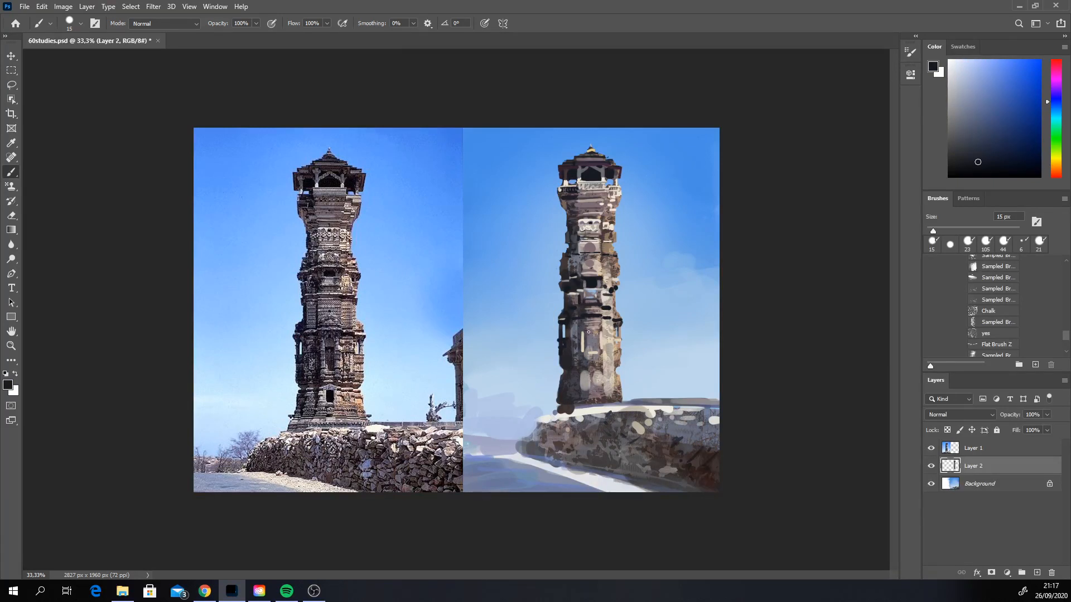
{"action": "left_click_drag", "start_coordinate": [589, 330], "coordinate": [597, 330]}
{"action": "key", "text": "alt"}
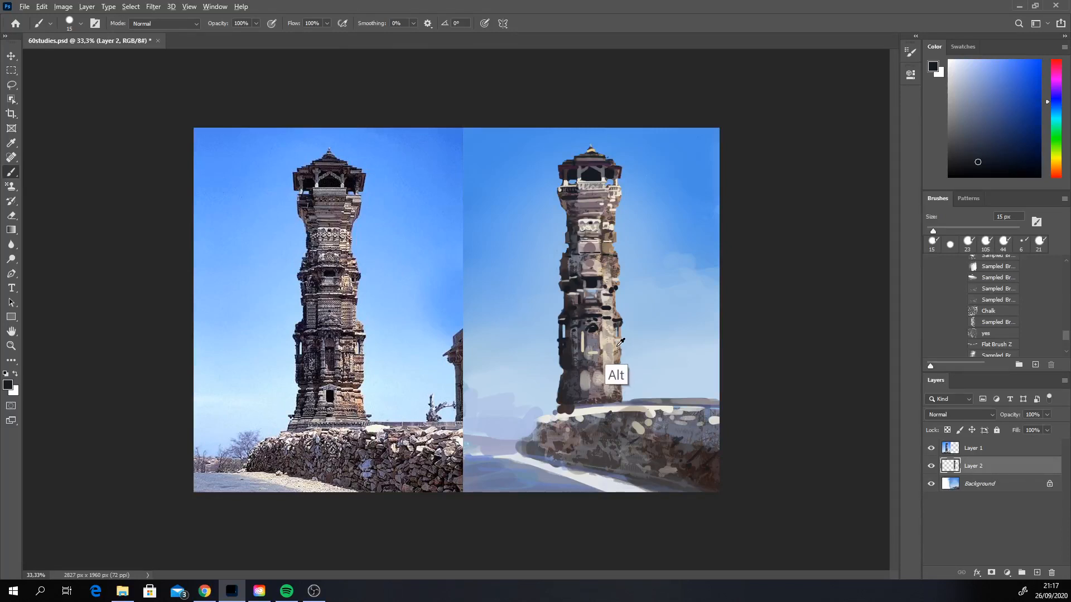
{"action": "left_click", "coordinate": [618, 344], "text": "alt"}
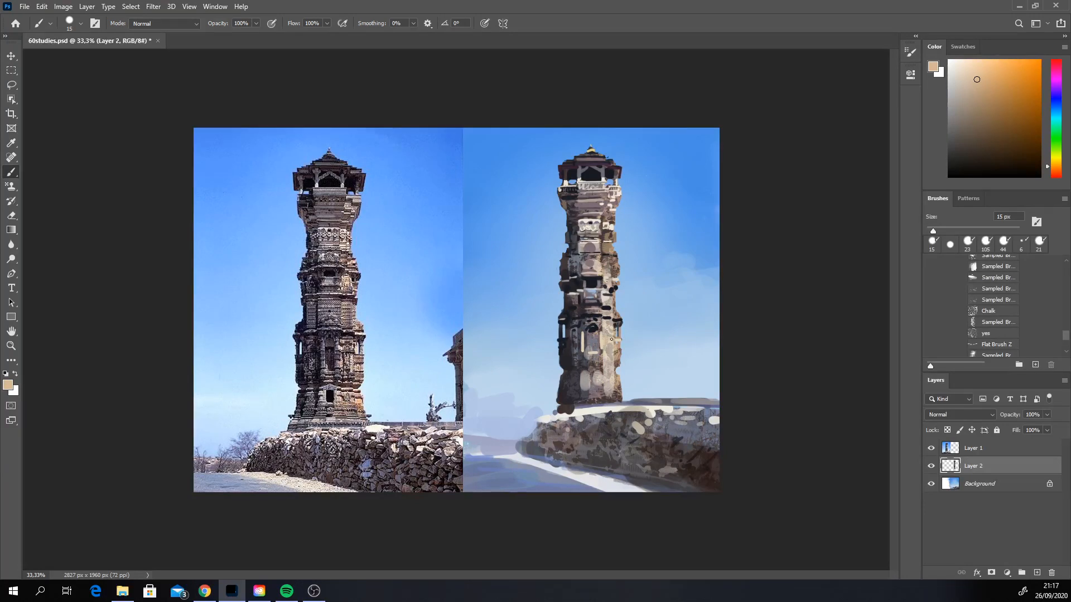
{"action": "left_click", "coordinate": [606, 329], "text": "alt"}
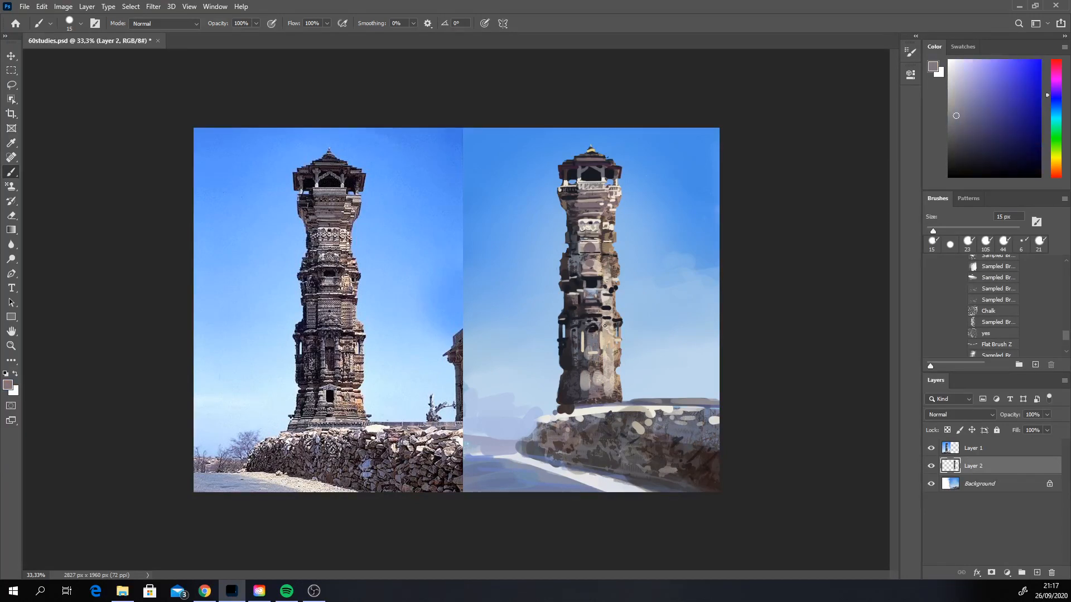
{"action": "left_click", "coordinate": [586, 292], "text": "alt"}
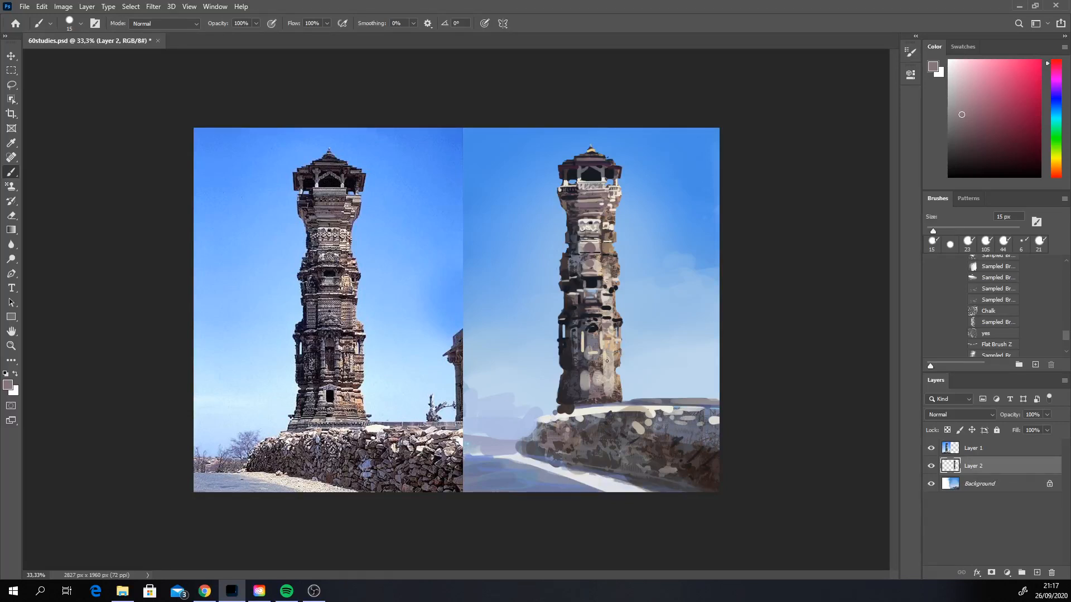
{"action": "key", "text": "ctrl+z"}
Step: Sample a dark tone, shift its hue to purple, set the brush to 44 px and dab the shaft below the niche
{"action": "left_click", "coordinate": [574, 390], "text": "alt"}
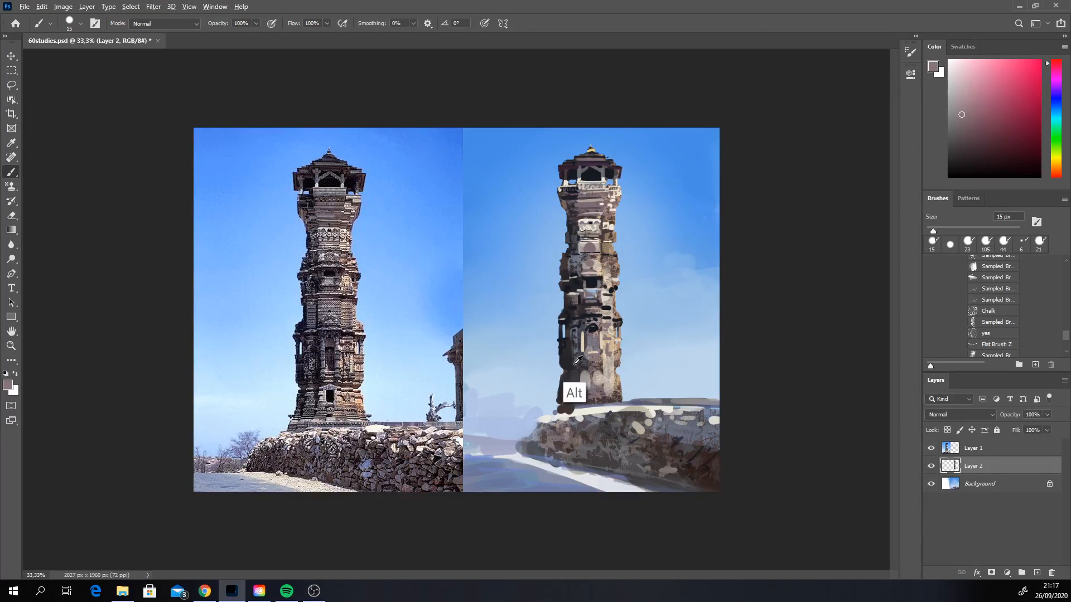
{"action": "left_click", "coordinate": [1056, 82]}
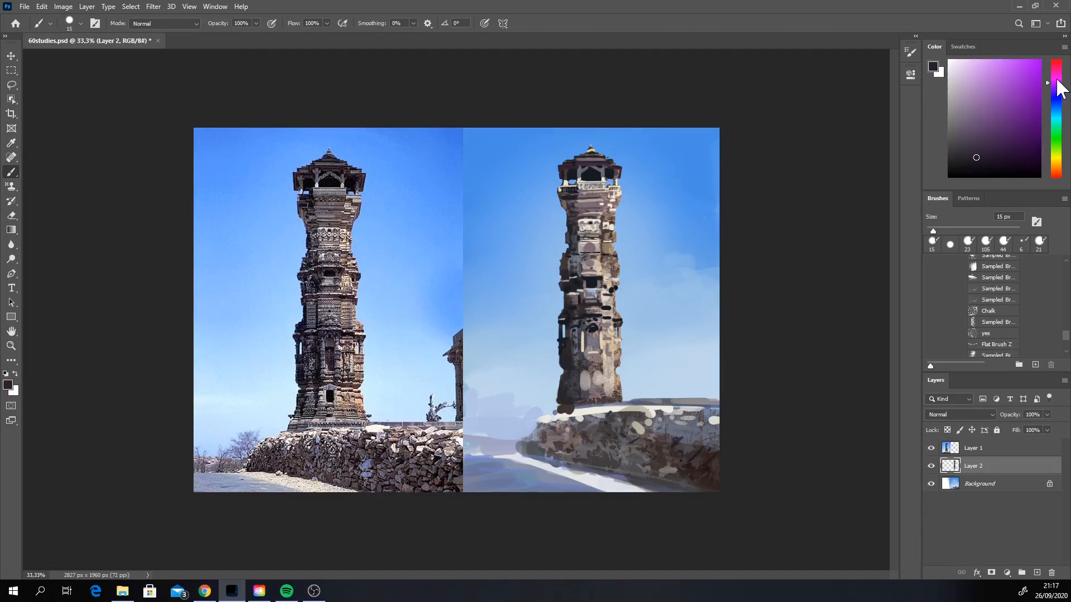
{"action": "left_click", "coordinate": [1055, 80]}
{"action": "right_click", "coordinate": [603, 386]}
{"action": "left_click", "coordinate": [653, 411]}
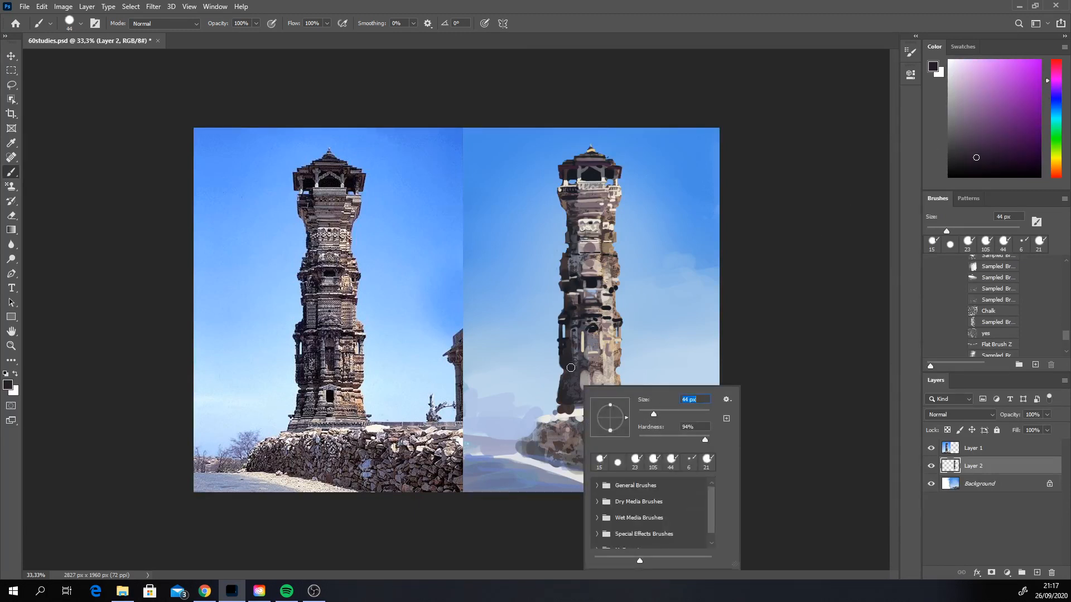
{"action": "left_click", "coordinate": [564, 366]}
Step: Mix dark purple and dark pink tones and brush a horizontal band across the shaft below the arched niche
{"action": "left_click", "coordinate": [980, 139]}
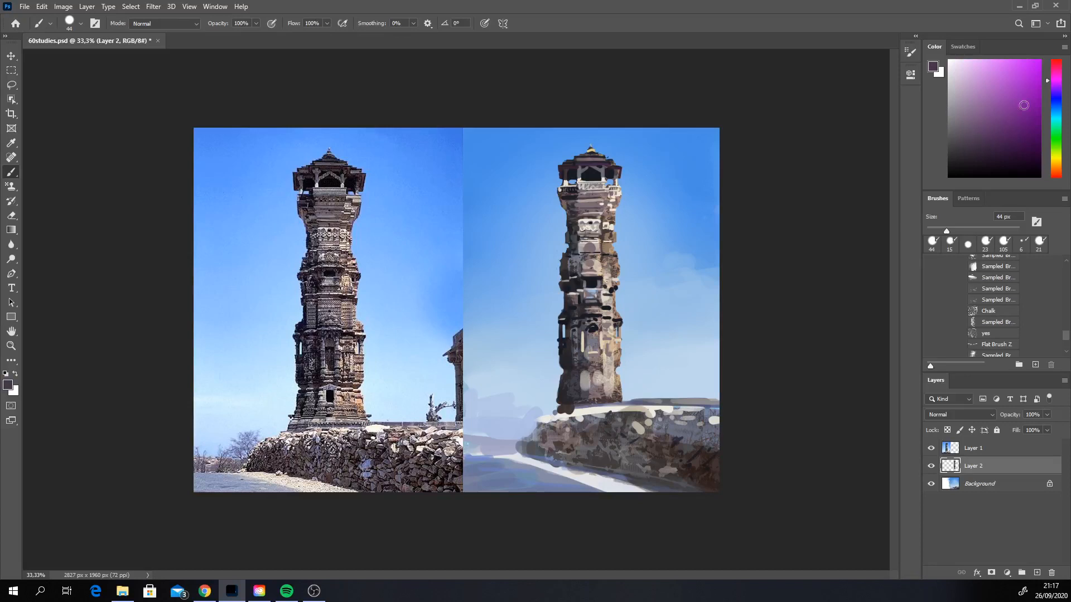
{"action": "left_click", "coordinate": [1056, 74]}
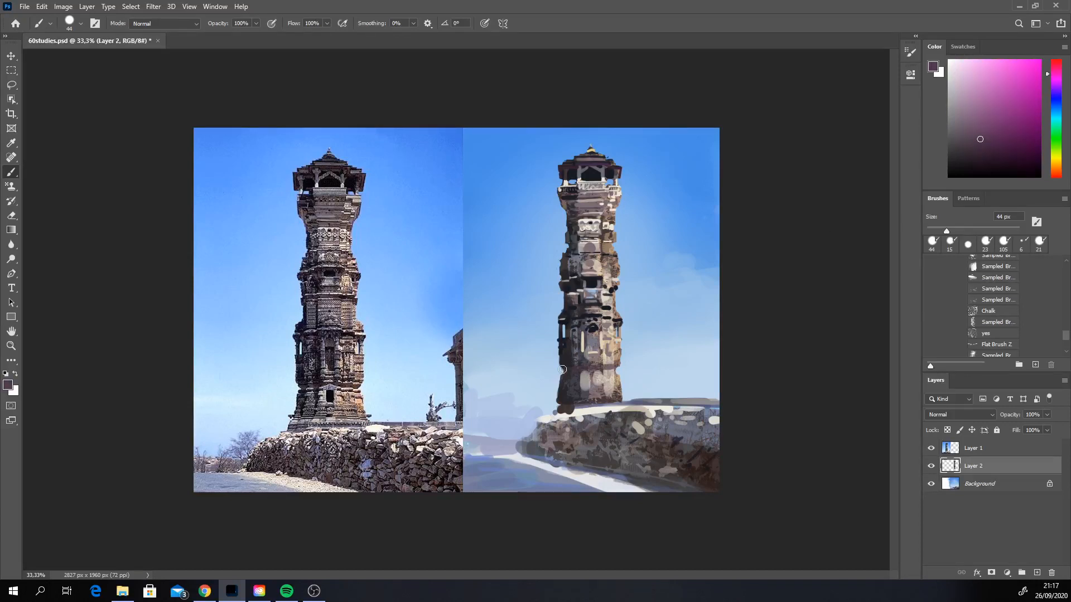
{"action": "key", "text": "ctrl"}
{"action": "left_click_drag", "start_coordinate": [603, 369], "coordinate": [616, 367]}
{"action": "left_click", "coordinate": [1057, 68]}
{"action": "left_click", "coordinate": [987, 138]}
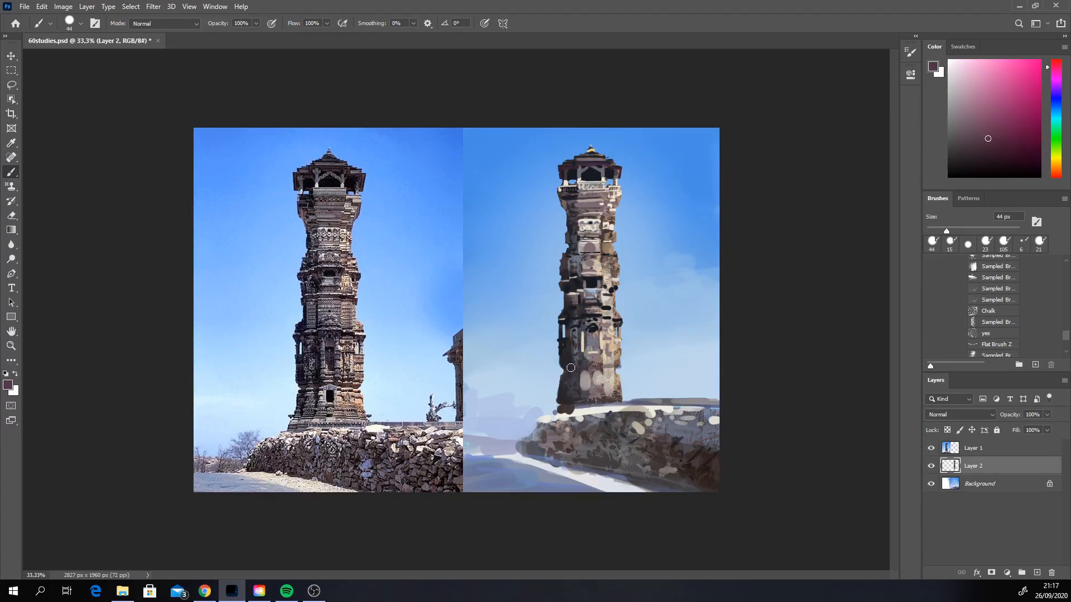
{"action": "left_click_drag", "start_coordinate": [571, 368], "coordinate": [629, 369]}
Step: Shift the colour to a dark red and paint over the horizontal band below the arched niche
{"action": "left_click", "coordinate": [1057, 174]}
{"action": "left_click", "coordinate": [1002, 138]}
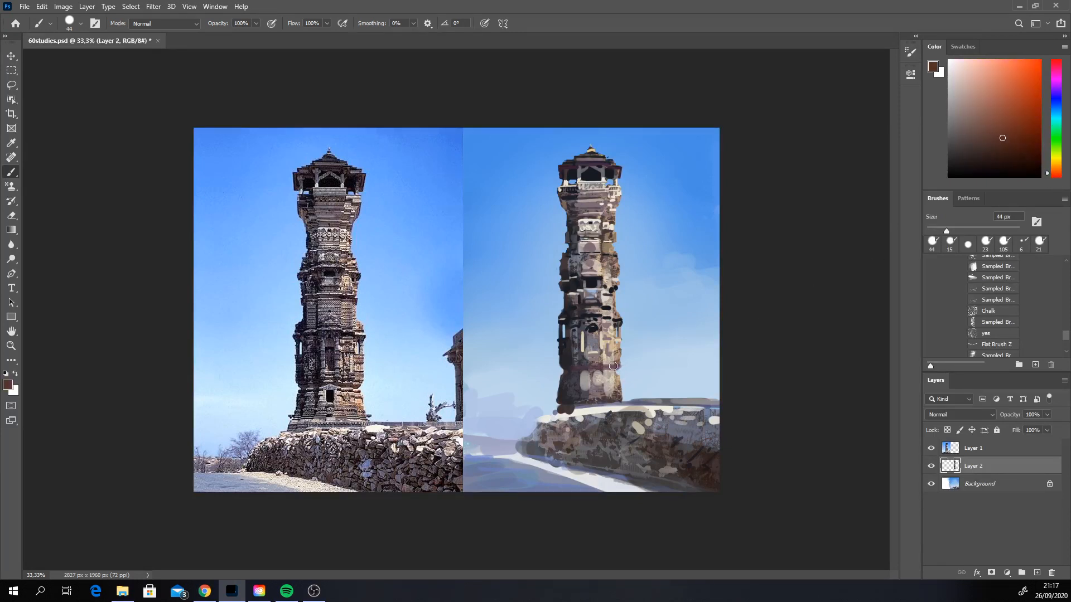
{"action": "left_click_drag", "start_coordinate": [617, 369], "coordinate": [583, 368]}
{"action": "left_click", "coordinate": [1016, 119]}
Step: Sample near-black, mauve and blue-grey tones and dab stone details onto the shaded side of the shaft beside the middle window
{"action": "key", "text": "alt"}
{"action": "left_click", "coordinate": [566, 289], "text": "alt"}
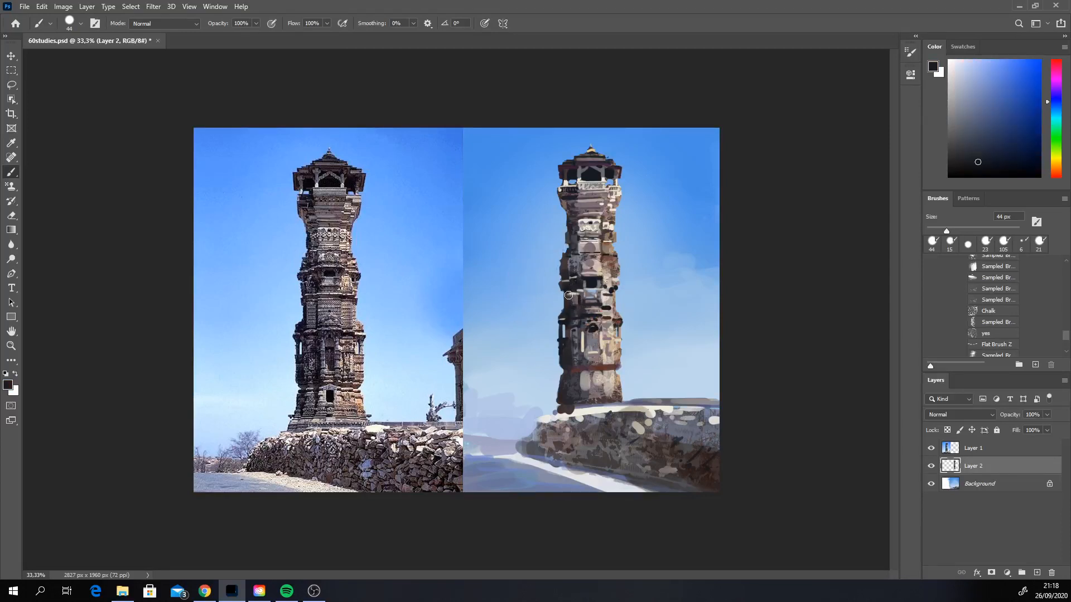
{"action": "left_click", "coordinate": [575, 296], "text": "alt"}
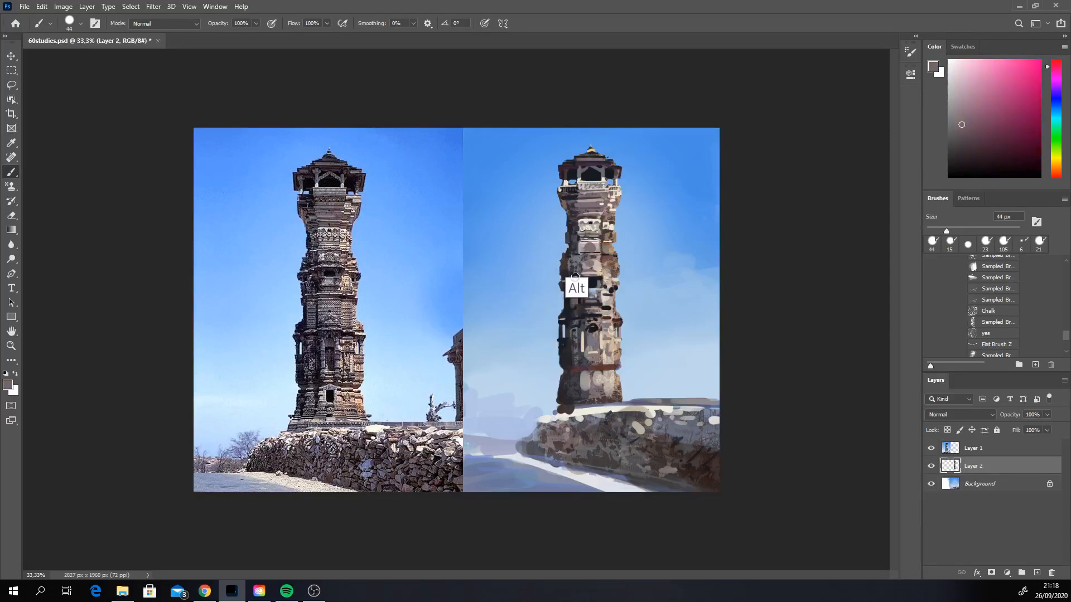
{"action": "left_click", "coordinate": [576, 306], "text": "alt"}
{"action": "left_click_drag", "start_coordinate": [575, 299], "coordinate": [580, 308]}
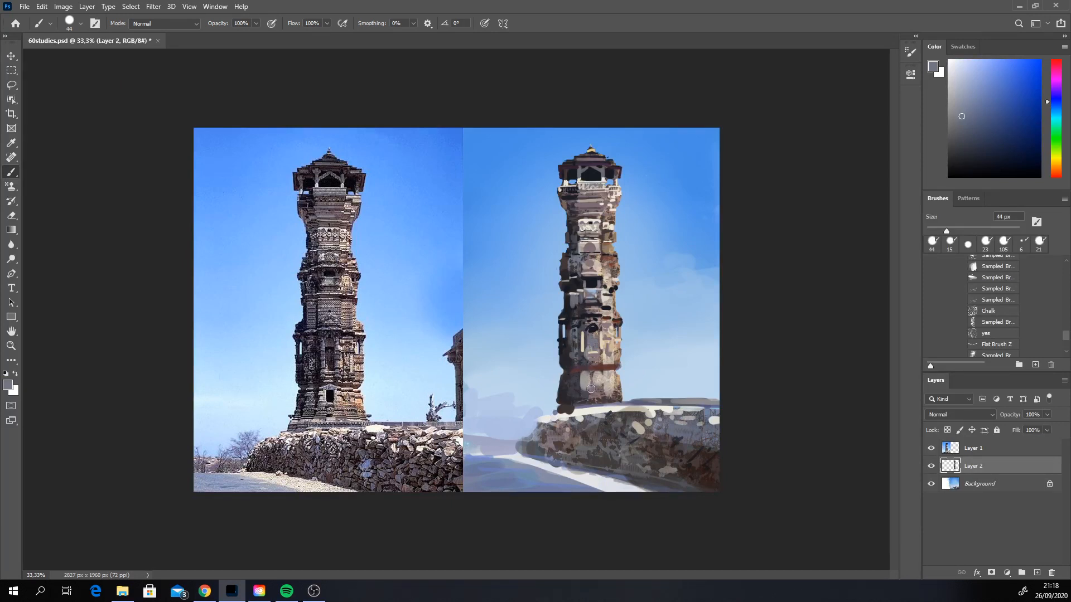
Step: Sample dark red-brown and grey tones and touch up the stonework inside and around the arched niche
{"action": "key", "text": "alt"}
{"action": "left_click", "coordinate": [595, 327], "text": "alt"}
{"action": "left_click", "coordinate": [602, 363], "text": "alt"}
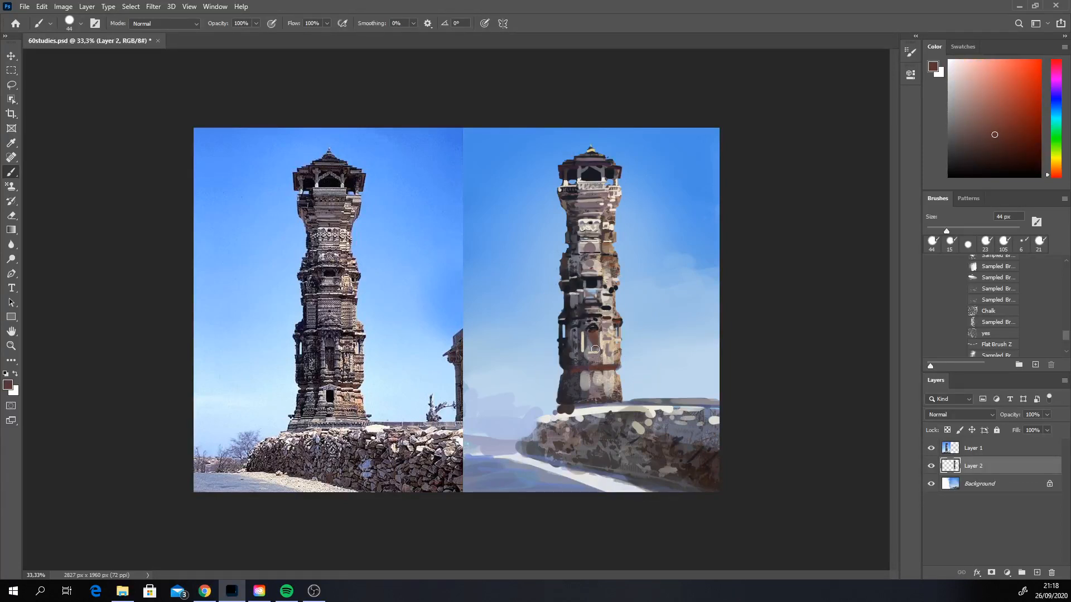
{"action": "left_click", "coordinate": [590, 342], "text": "alt"}
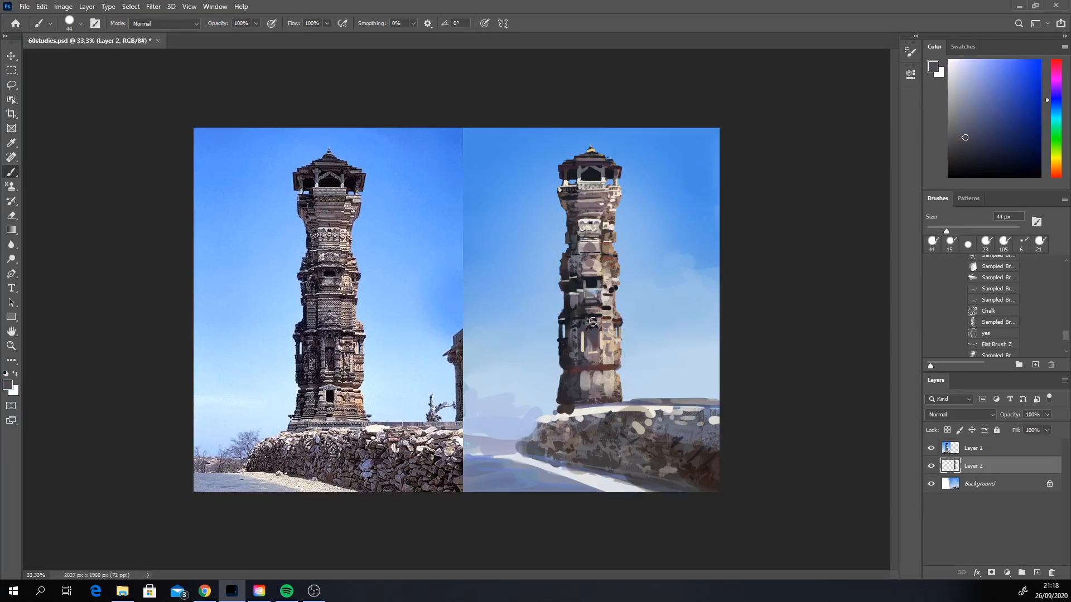
{"action": "left_click", "coordinate": [593, 323], "text": "alt"}
Step: Set the brush to 23 px and add near-black shadow accents along the shaded side of the middle shaft
{"action": "right_click", "coordinate": [625, 325]}
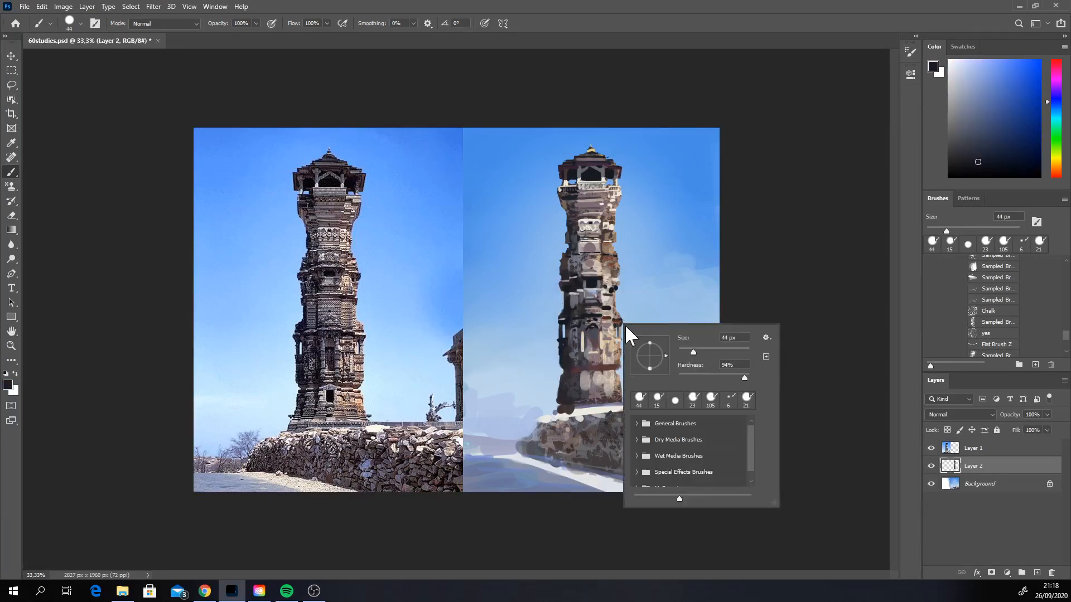
{"action": "left_click", "coordinate": [686, 350]}
{"action": "key", "text": "alt+Tab"}
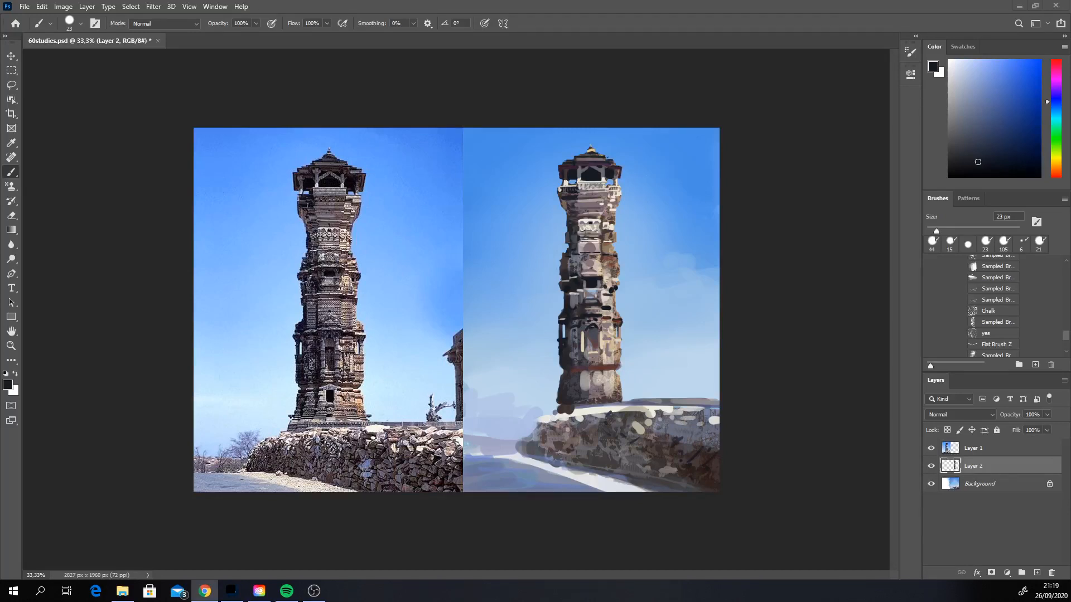
{"action": "left_click", "coordinate": [685, 292]}
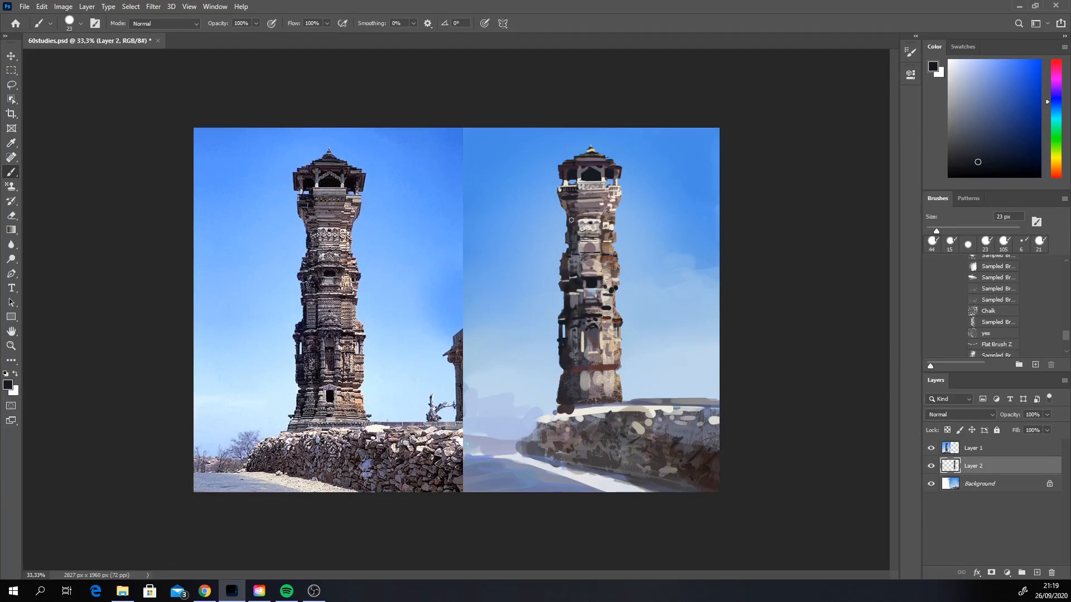
{"action": "left_click", "coordinate": [577, 285], "text": "alt"}
{"action": "left_click_drag", "start_coordinate": [568, 268], "coordinate": [562, 264]}
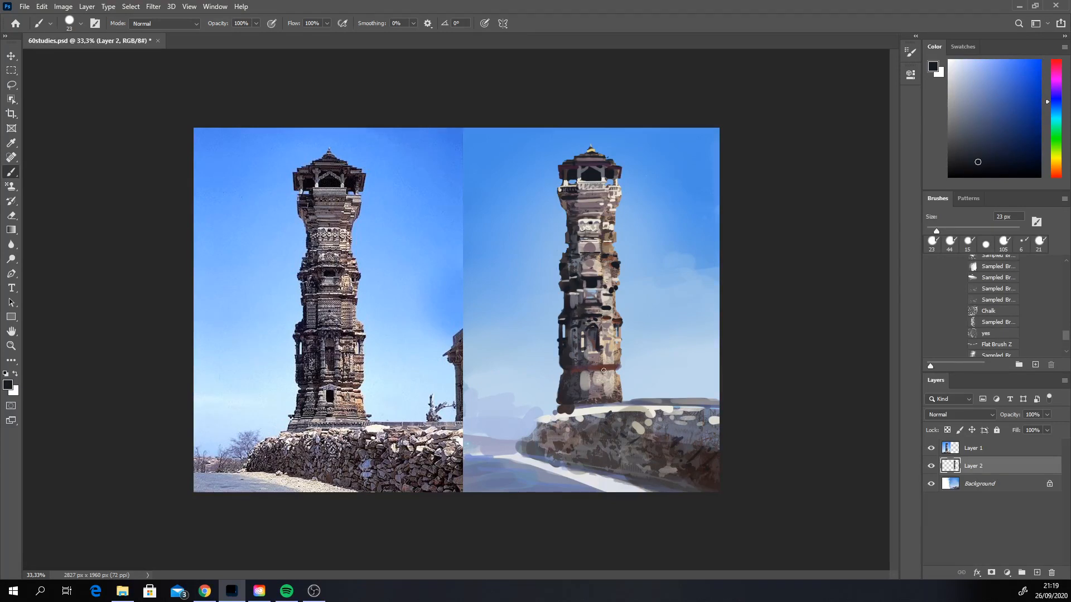
Step: Paint a small near-black doorway below the dark red band and surround its upper part with blue-grey stone
{"action": "left_click_drag", "start_coordinate": [597, 374], "coordinate": [593, 386]}
{"action": "left_click", "coordinate": [592, 319], "text": "alt"}
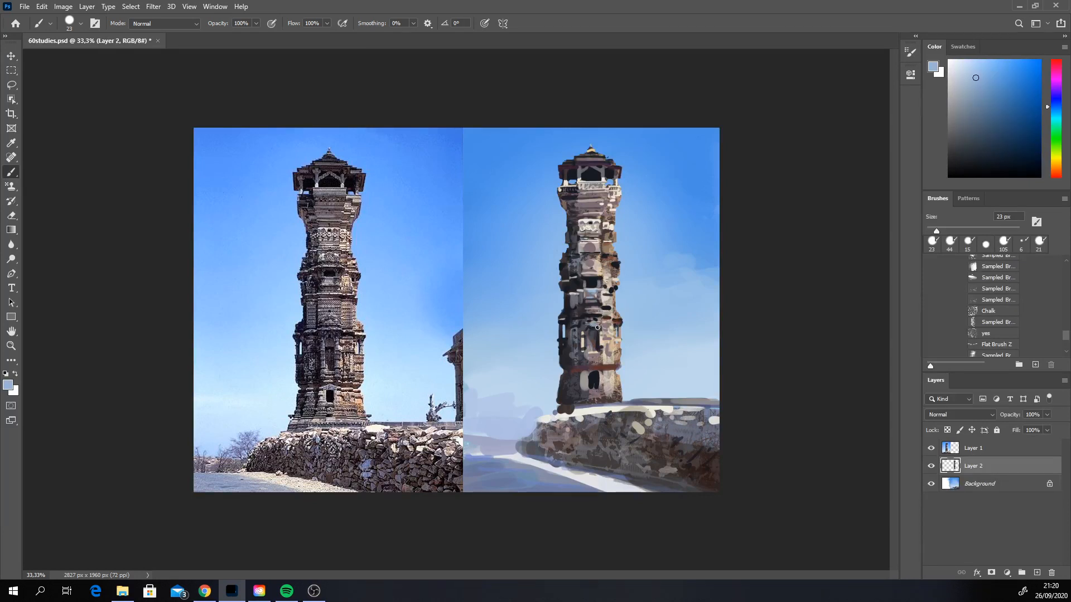
{"action": "left_click_drag", "start_coordinate": [597, 328], "coordinate": [601, 334]}
{"action": "left_click_drag", "start_coordinate": [593, 378], "coordinate": [596, 375]}
{"action": "left_click", "coordinate": [968, 97]}
{"action": "left_click", "coordinate": [1056, 100]}
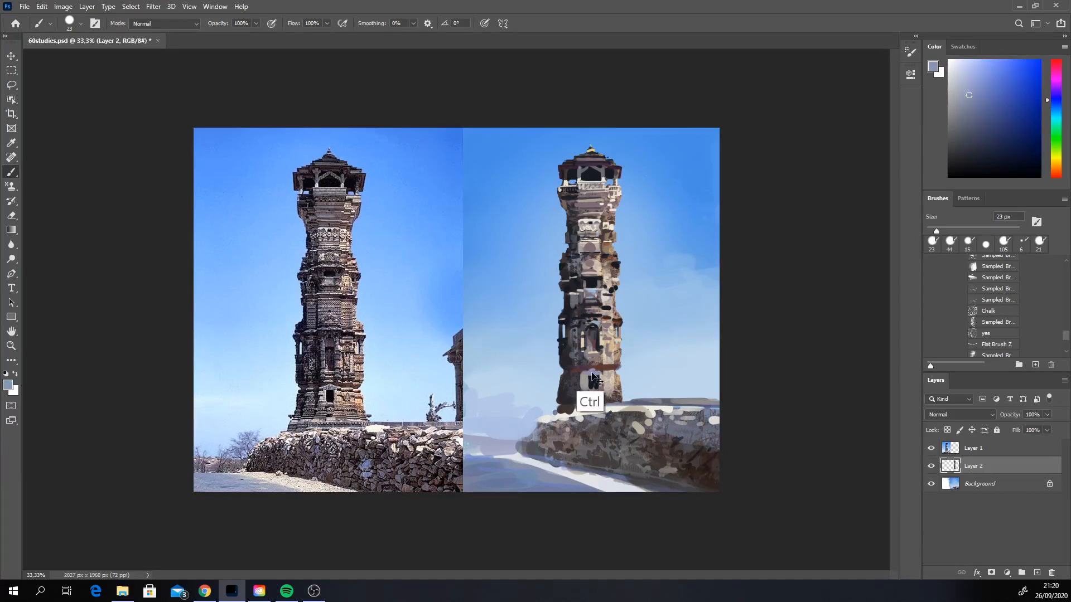
Step: Sample an off-white and paint the pale lintel over the doorway with an 11 px brush
{"action": "left_click", "coordinate": [611, 225], "text": "alt"}
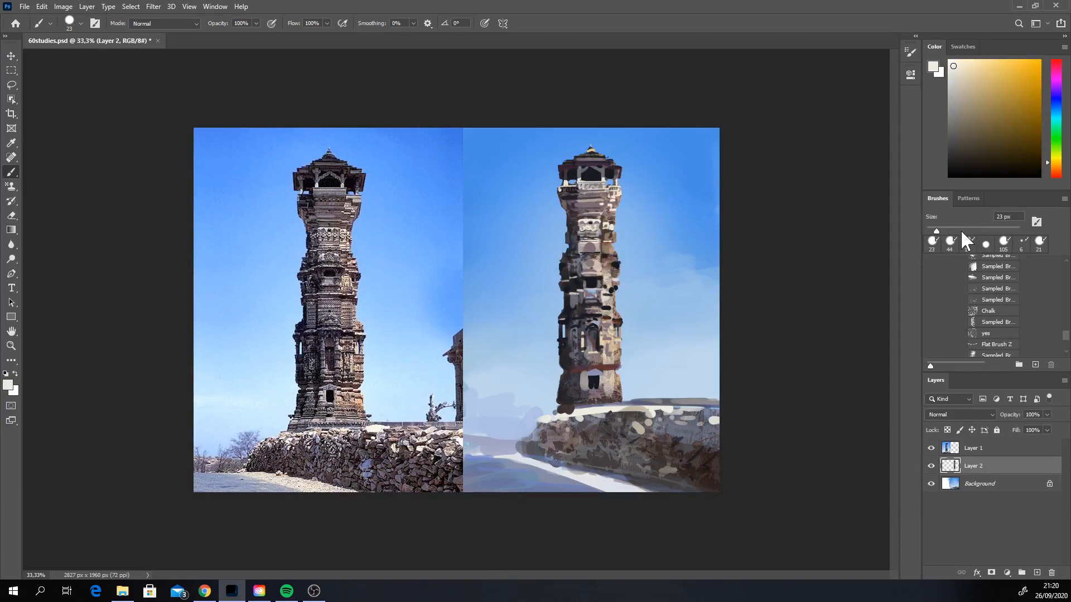
{"action": "left_click_drag", "start_coordinate": [932, 229], "coordinate": [929, 230]}
{"action": "left_click_drag", "start_coordinate": [585, 374], "coordinate": [605, 375]}
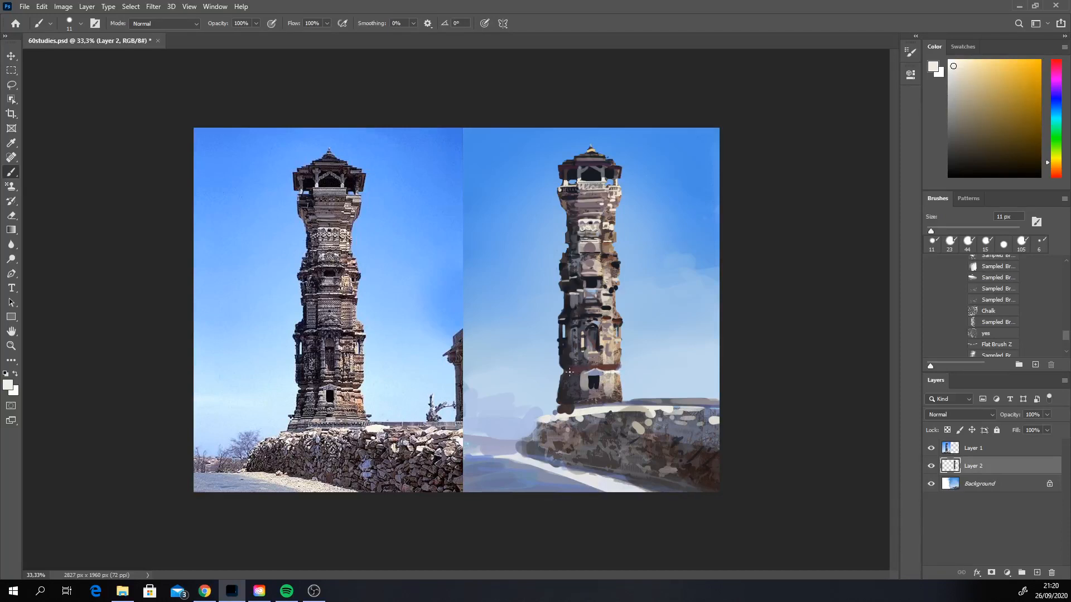
Step: Set the brush to 44 px and dab off-white and tan stone tones on both sides of the doorway
{"action": "right_click", "coordinate": [603, 377]}
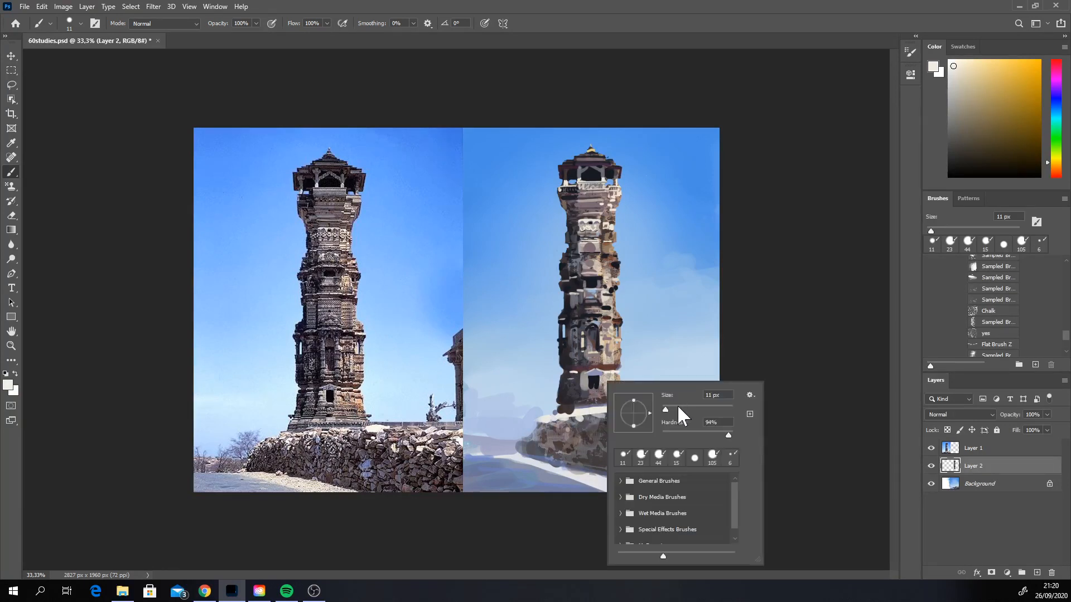
{"action": "left_click", "coordinate": [677, 407]}
{"action": "left_click_drag", "start_coordinate": [601, 375], "coordinate": [602, 383]}
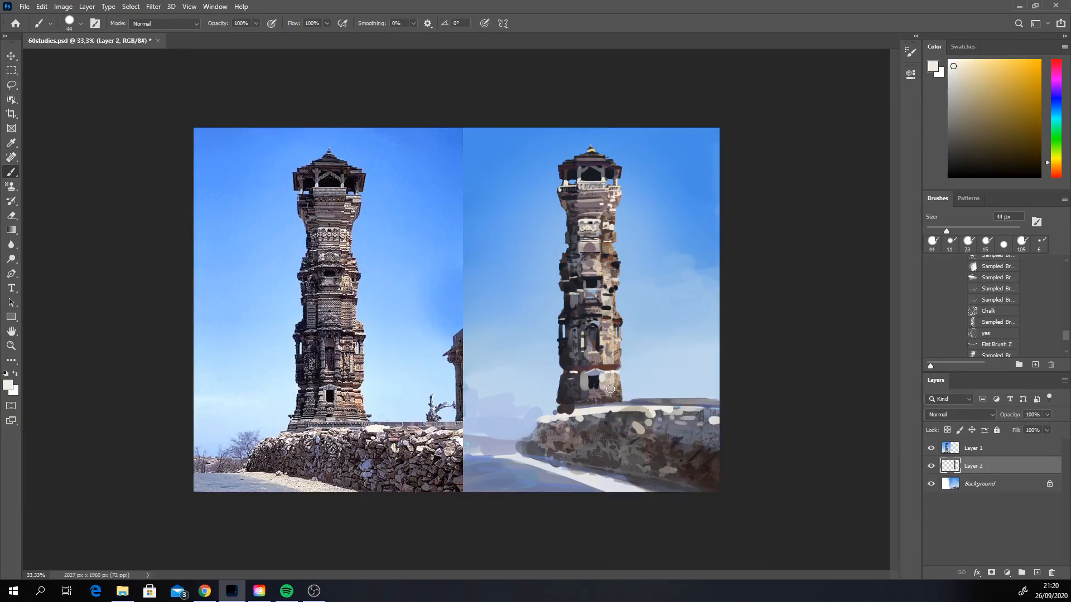
{"action": "left_click", "coordinate": [585, 386], "text": "alt"}
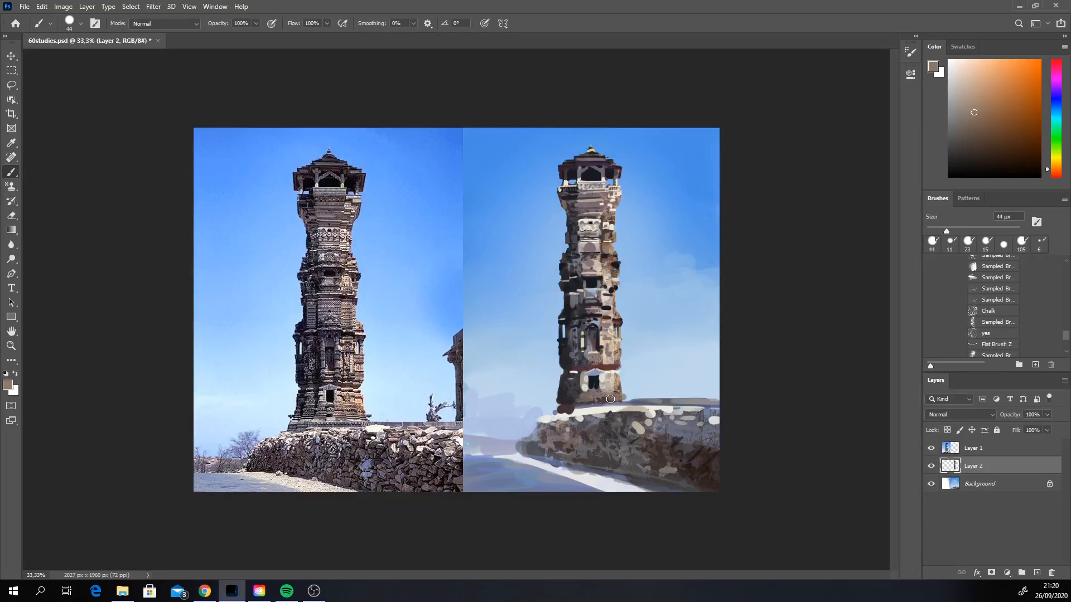
Step: Sample a dark tone and paint thin shadow lines across the tower's base below the doorway with a 15 px brush
{"action": "left_click", "coordinate": [568, 394], "text": "alt"}
{"action": "right_click", "coordinate": [577, 382]}
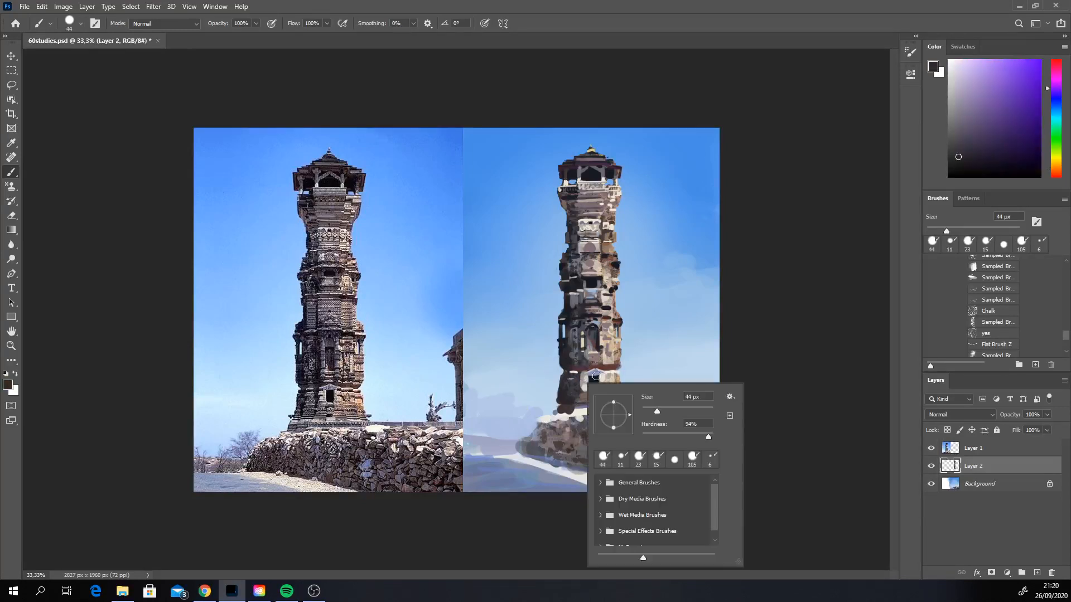
{"action": "left_click_drag", "start_coordinate": [649, 408], "coordinate": [647, 406]}
{"action": "left_click", "coordinate": [731, 350]}
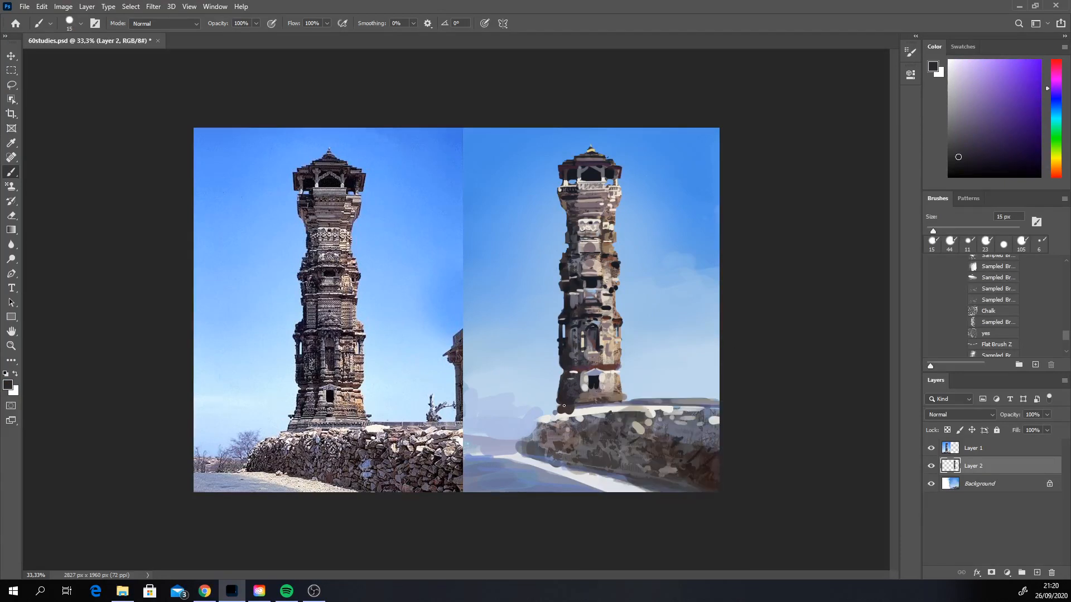
{"action": "key", "text": "ctrl+z"}
{"action": "left_click_drag", "start_coordinate": [561, 407], "coordinate": [624, 400]}
{"action": "key", "text": "ctrl+z"}
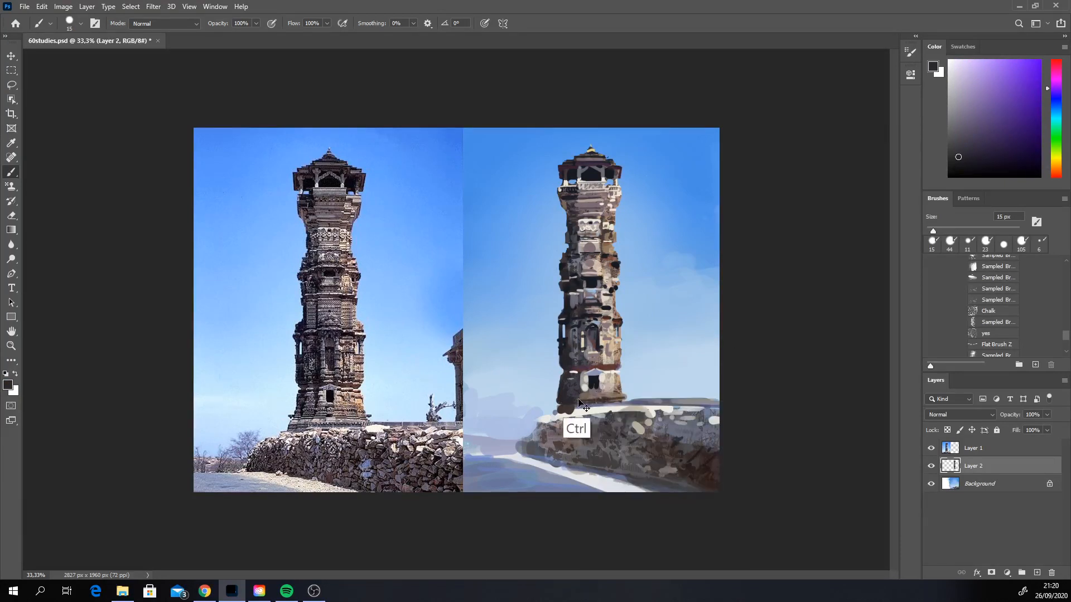
{"action": "mouse_move", "coordinate": [558, 401]}
{"action": "left_mouse_down"}
{"action": "mouse_move", "coordinate": [621, 398]}
{"action": "mouse_move", "coordinate": [562, 397]}
{"action": "mouse_move", "coordinate": [613, 391]}
{"action": "mouse_move", "coordinate": [582, 392]}
{"action": "mouse_move", "coordinate": [599, 390]}
{"action": "left_mouse_up"}
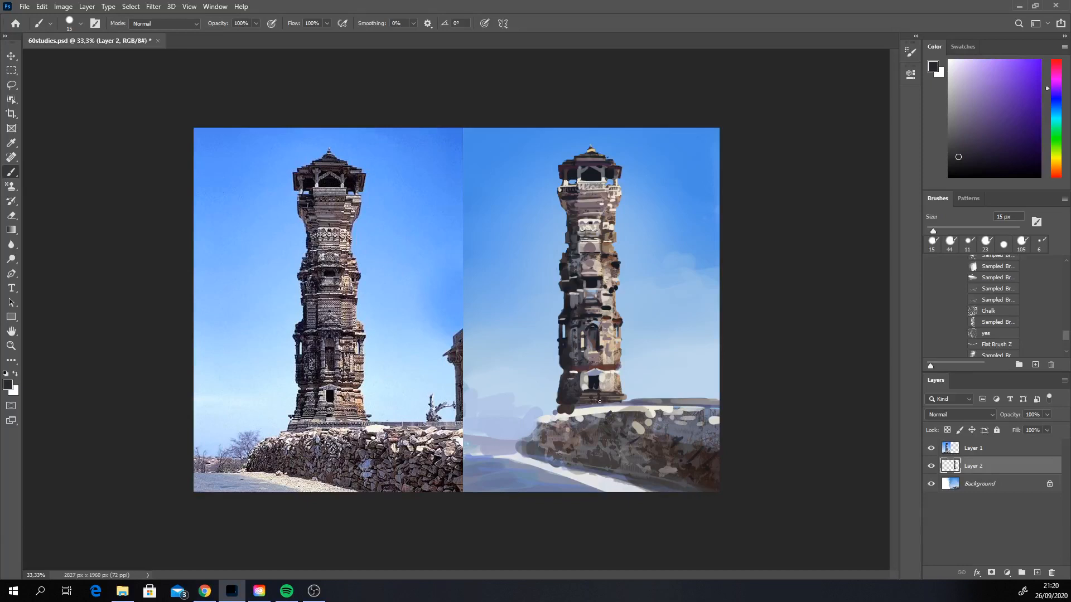
Step: Sample pale, dark and grey tones and define the stepped stones where the tower's foot meets the wall
{"action": "left_click", "coordinate": [608, 373], "text": "alt"}
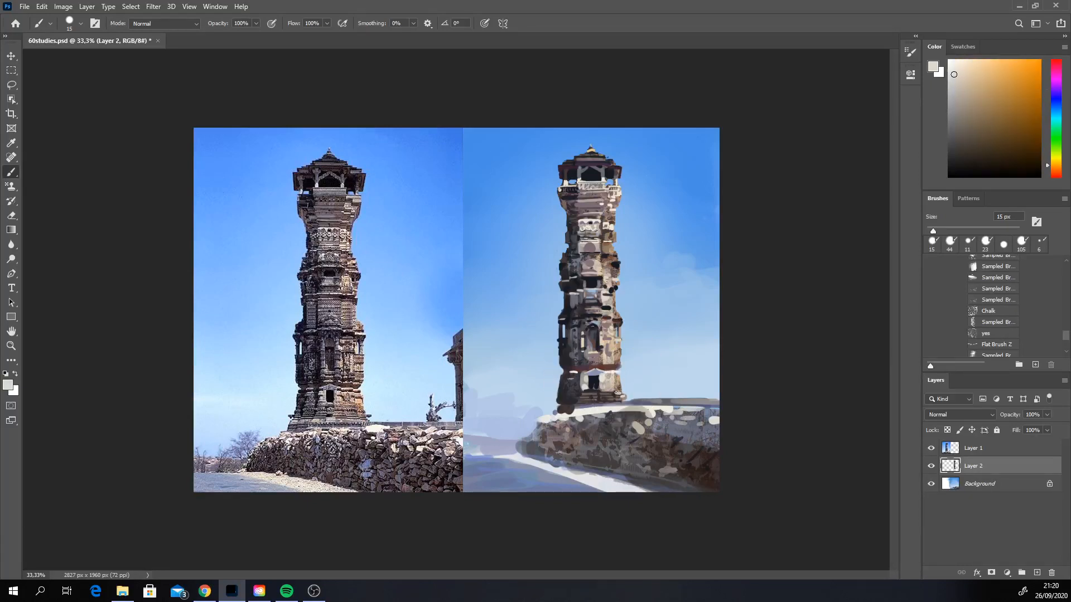
{"action": "key", "text": "alt"}
{"action": "left_click", "coordinate": [560, 404], "text": "alt"}
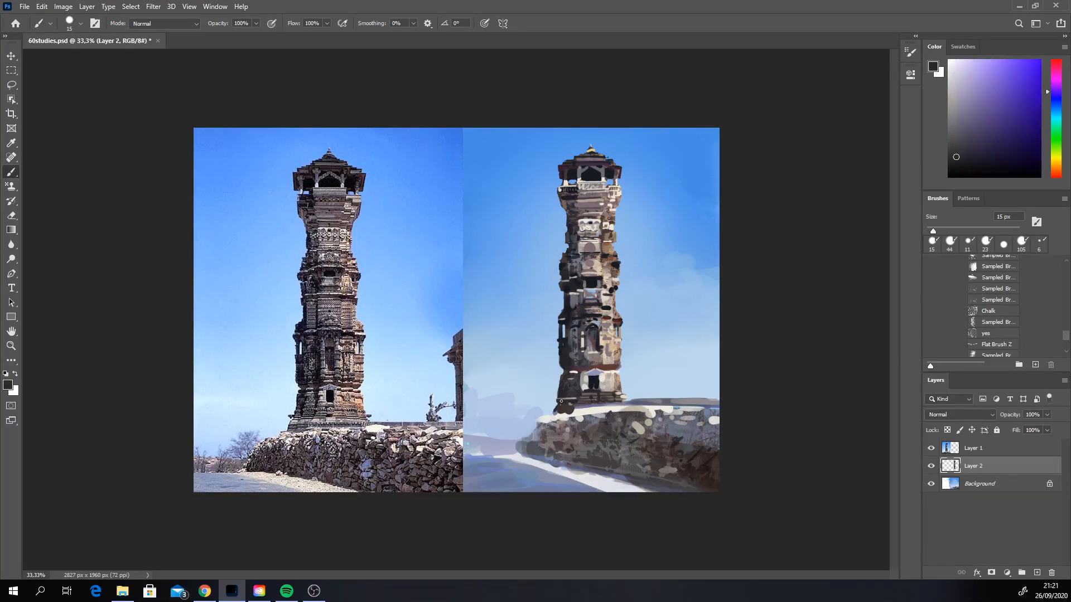
{"action": "left_click_drag", "start_coordinate": [558, 410], "coordinate": [569, 411]}
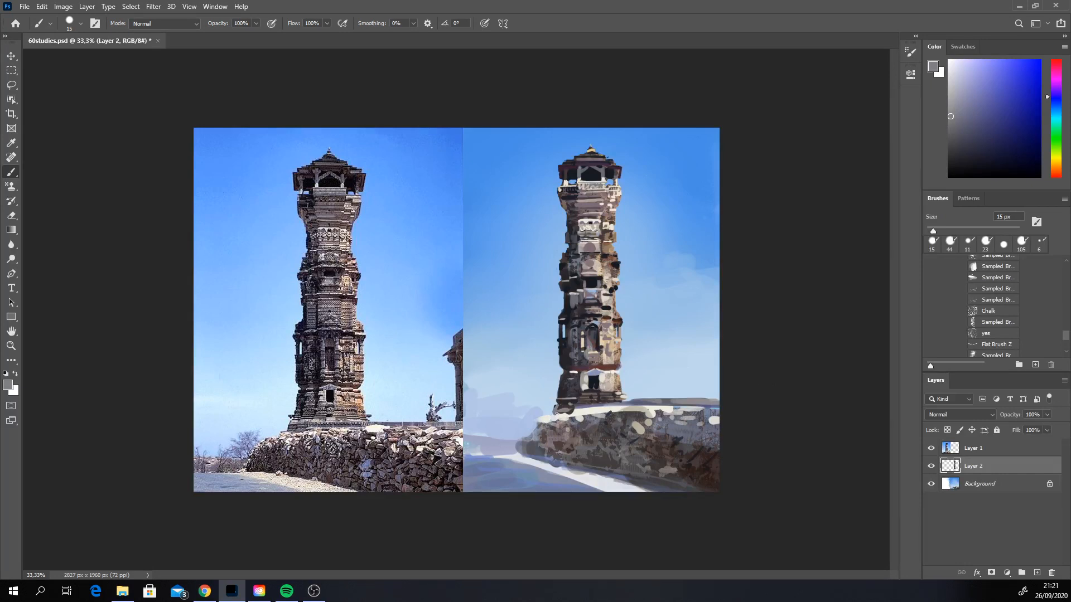
{"action": "left_click", "coordinate": [573, 412], "text": "alt"}
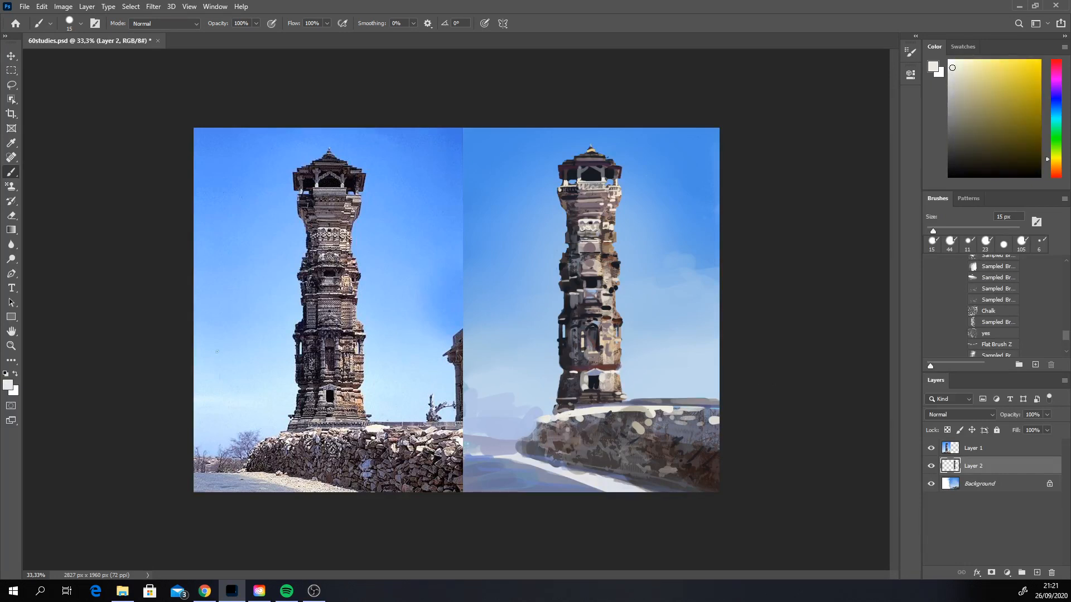
Step: Choose the "yes" texture brush, set it to 56 px and stamp a sampled dark tone beside the arched niche
{"action": "left_click", "coordinate": [990, 333]}
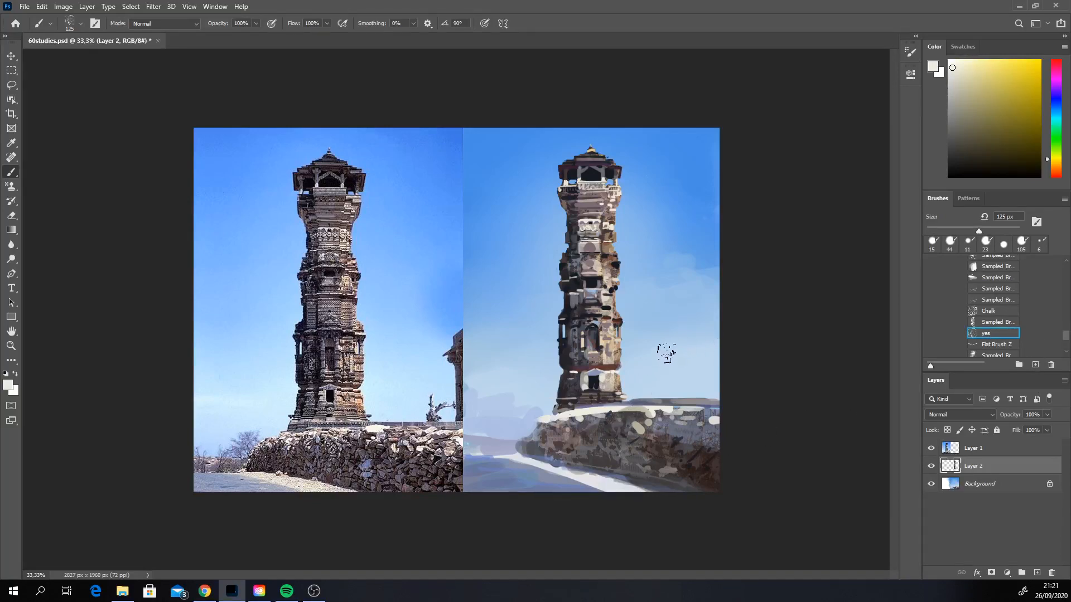
{"action": "left_click", "coordinate": [568, 351], "text": "alt"}
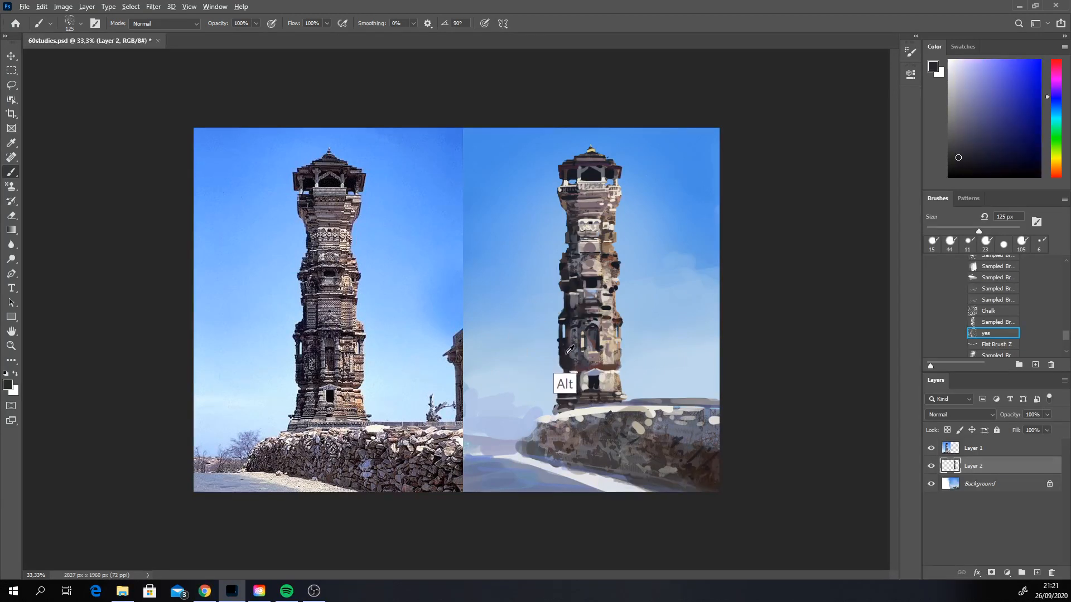
{"action": "right_click", "coordinate": [574, 352]}
{"action": "left_click", "coordinate": [642, 378]}
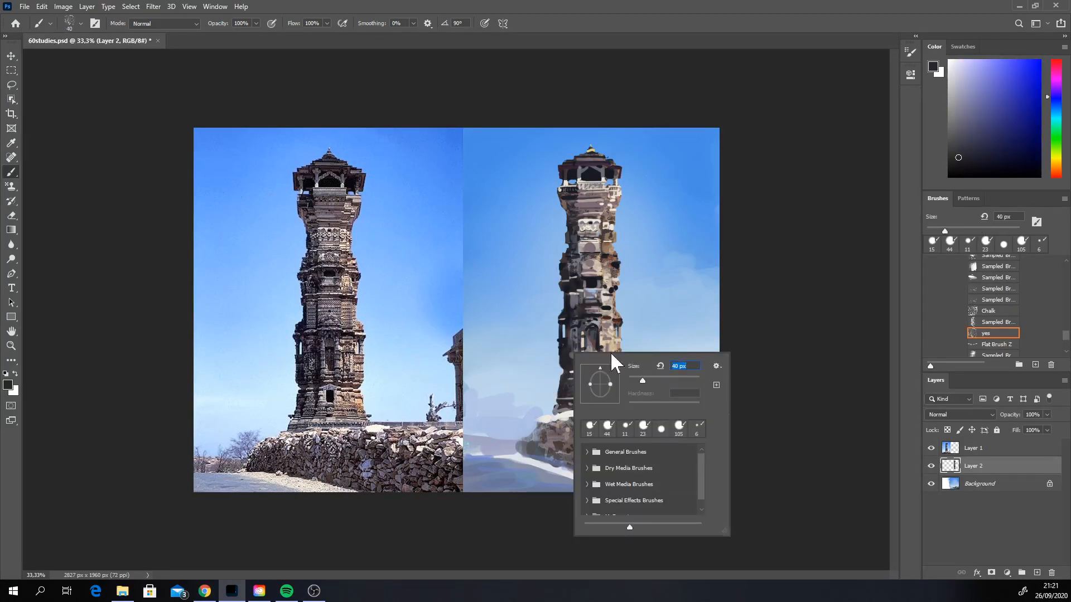
{"action": "left_click", "coordinate": [658, 379]}
{"action": "left_click", "coordinate": [647, 378]}
{"action": "left_click", "coordinate": [566, 345]}
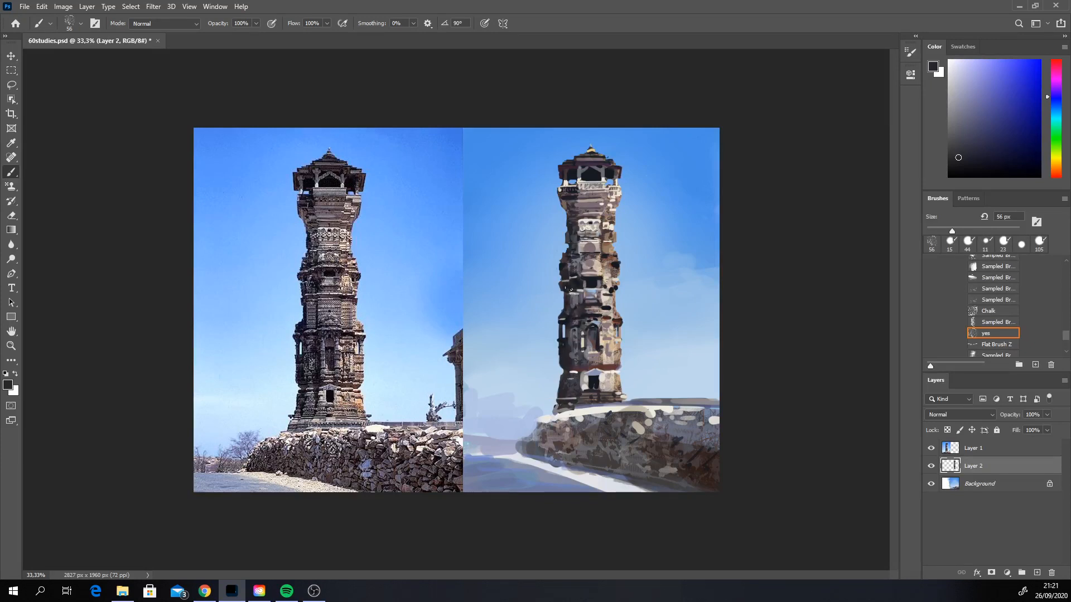
Step: Texture the middle and lower shaft with the "yes" brush in near-black, light sky blue and cream tones
{"action": "left_click_drag", "start_coordinate": [573, 288], "coordinate": [573, 300]}
{"action": "left_click", "coordinate": [593, 380], "text": "alt"}
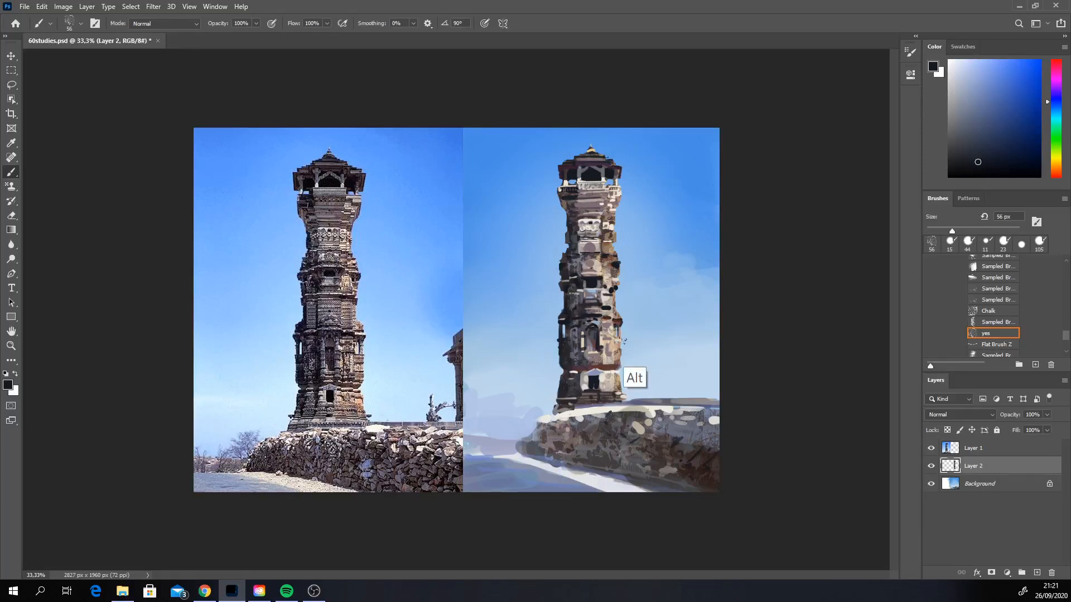
{"action": "left_click", "coordinate": [629, 366], "text": "alt"}
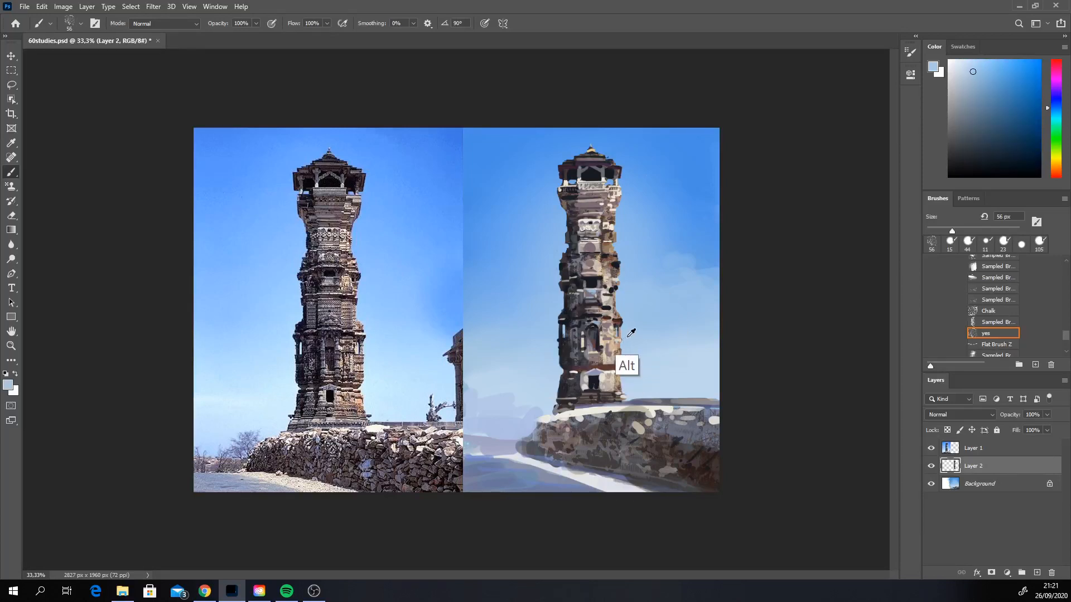
{"action": "left_click", "coordinate": [608, 377], "text": "alt"}
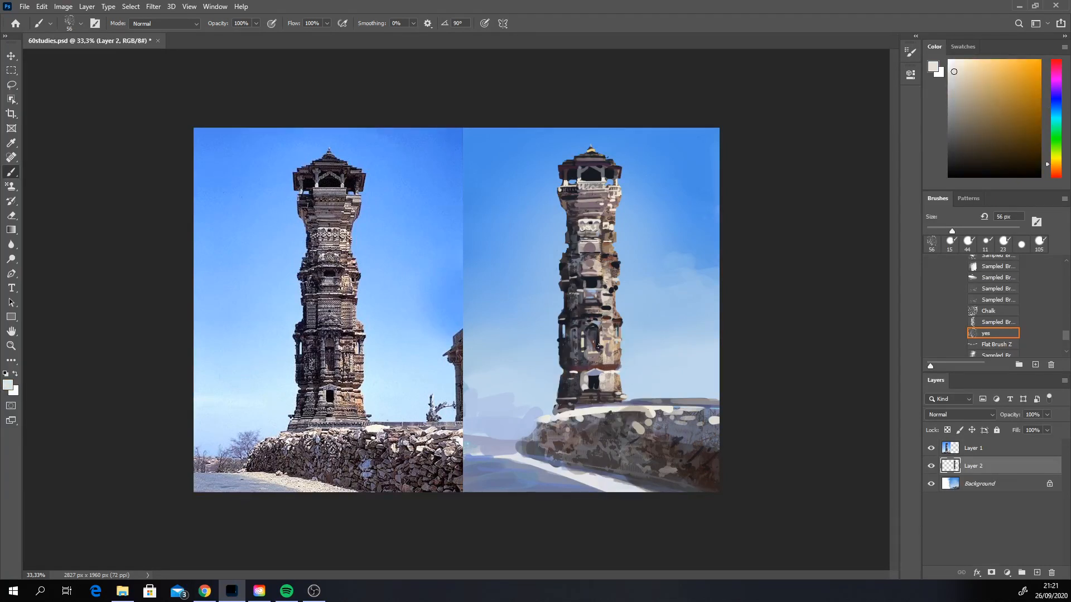
Step: Sample dark, mauve-grey and cream tones and texture the shaft around the arched niche and beneath the balcony with the "yes" brush
{"action": "left_click", "coordinate": [595, 348], "text": "alt"}
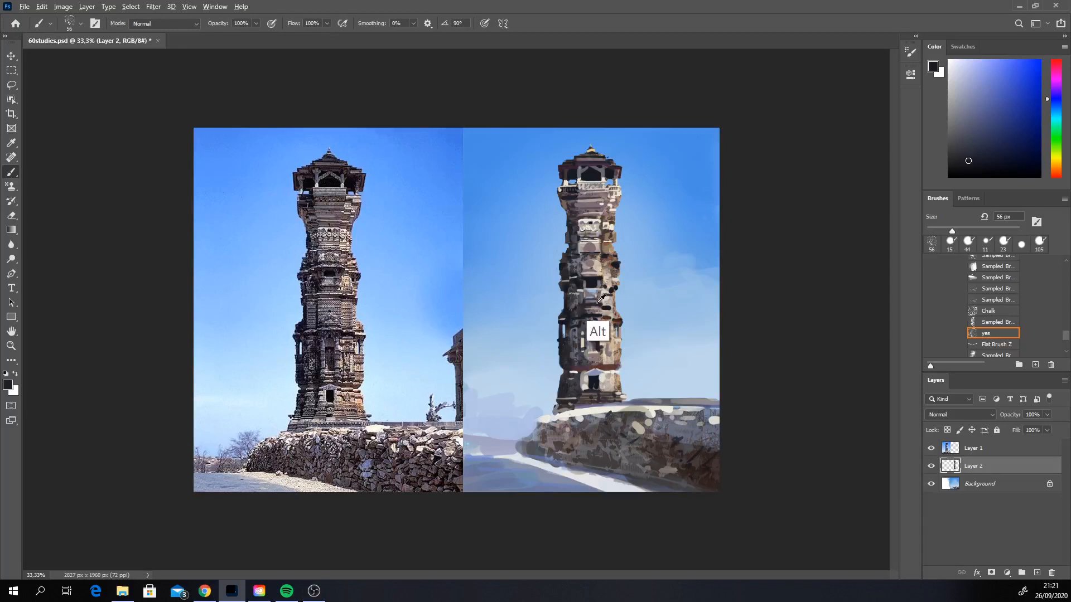
{"action": "left_click", "coordinate": [593, 347], "text": "alt"}
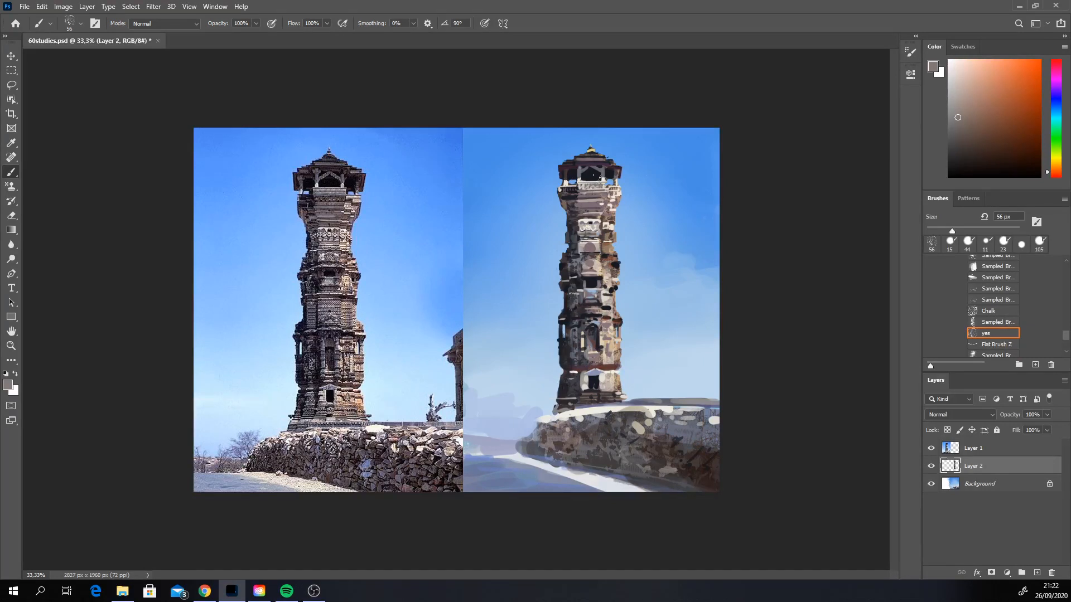
{"action": "left_click", "coordinate": [574, 232], "text": "alt"}
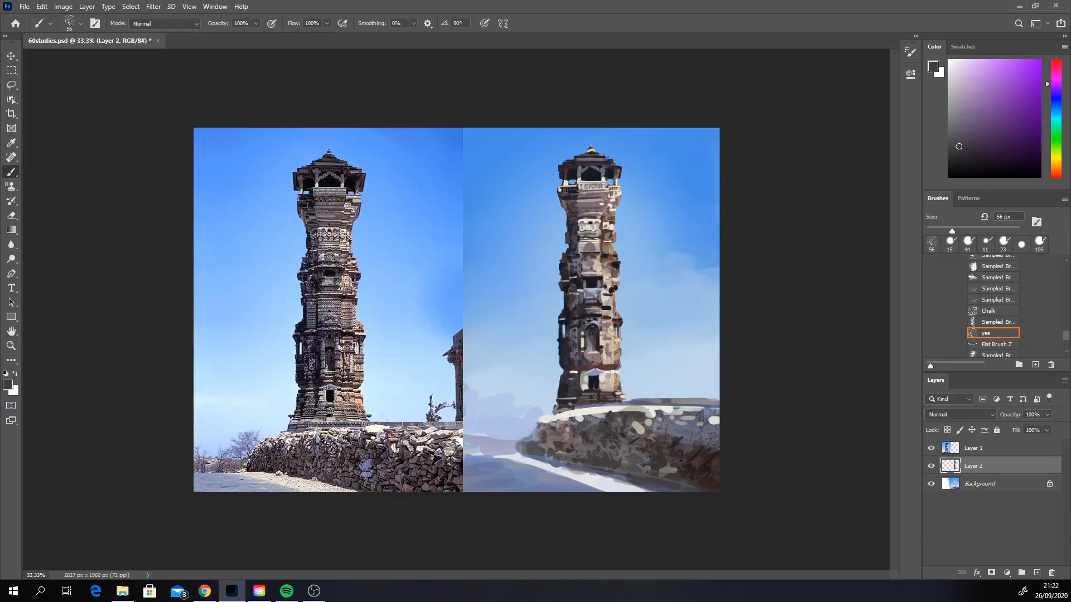
{"action": "left_click", "coordinate": [614, 209], "text": "alt"}
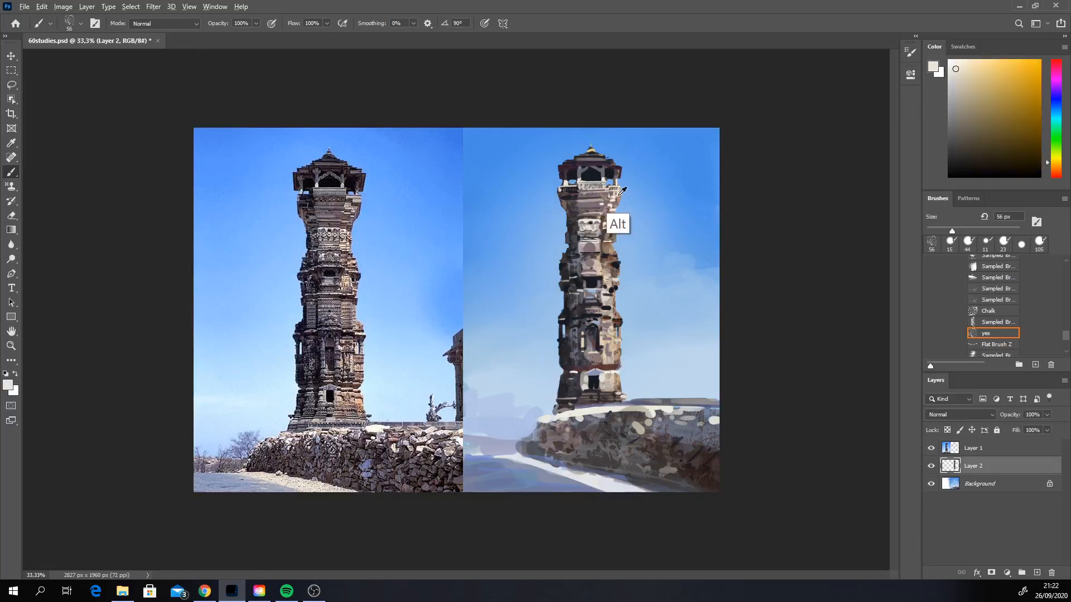
{"action": "left_click_drag", "start_coordinate": [615, 206], "coordinate": [584, 226]}
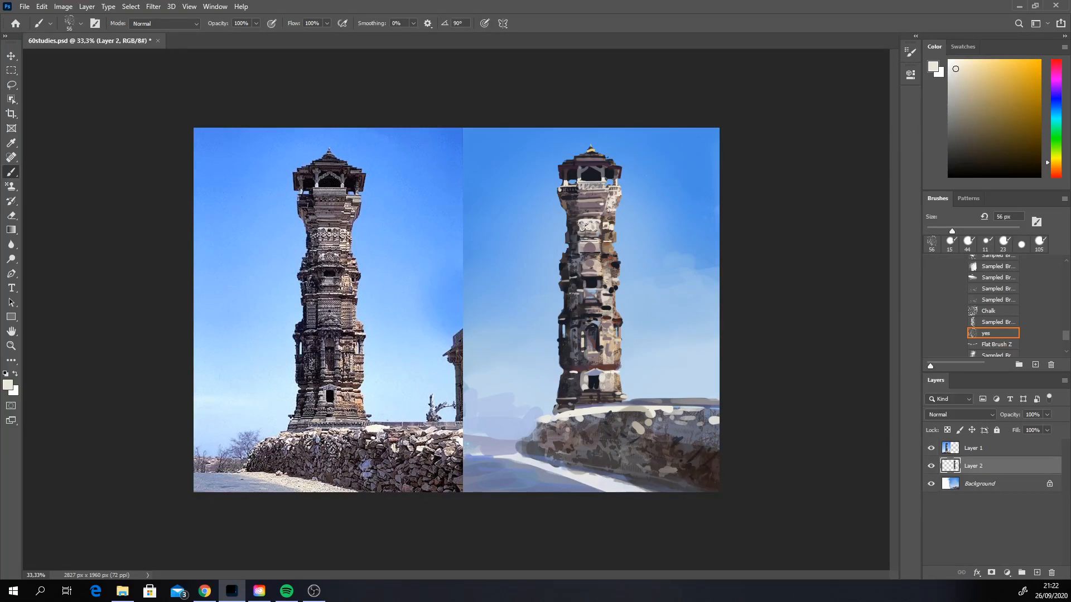
{"action": "key", "text": "ctrl+z"}
{"action": "left_click", "coordinate": [591, 226], "text": "alt"}
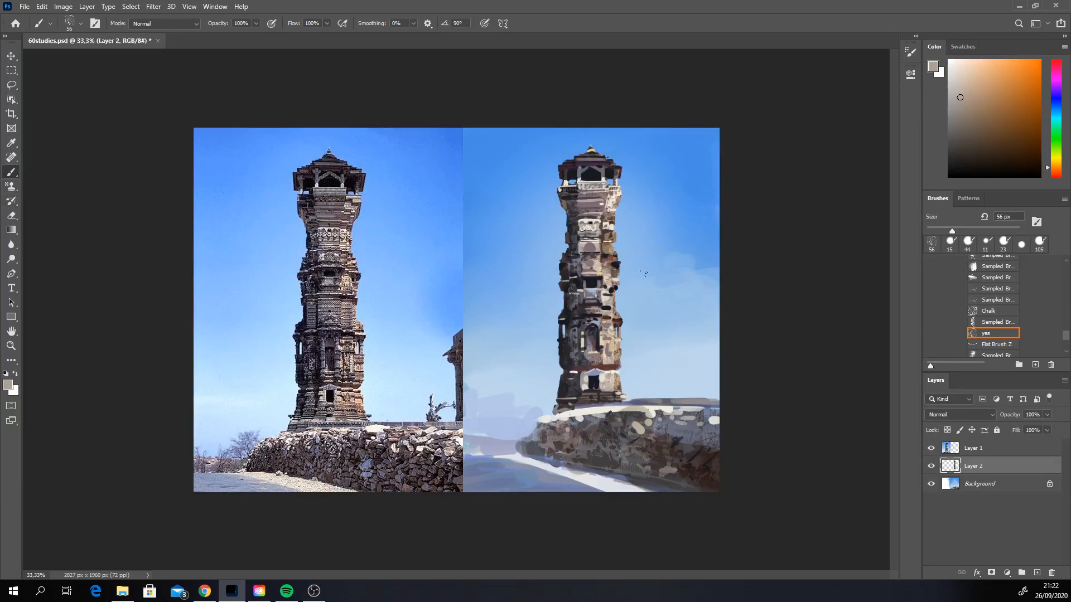
Step: Switch to the sampled texture brush at 70 px and paint light taupe stone over the upper shaft above the small window
{"action": "left_click", "coordinate": [1021, 245]}
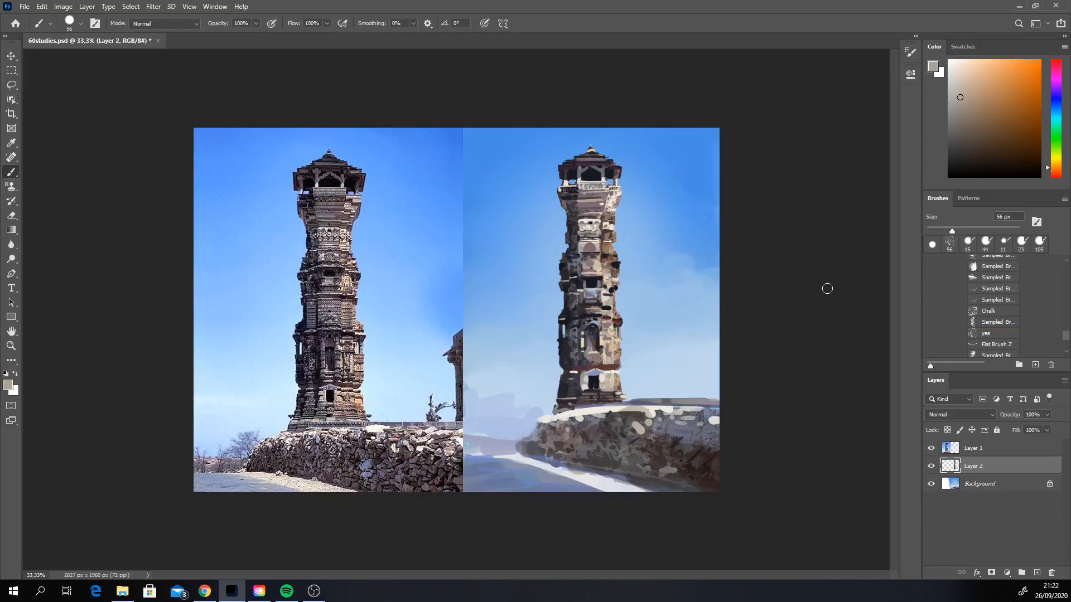
{"action": "left_click", "coordinate": [996, 322]}
{"action": "left_click", "coordinate": [594, 246], "text": "alt"}
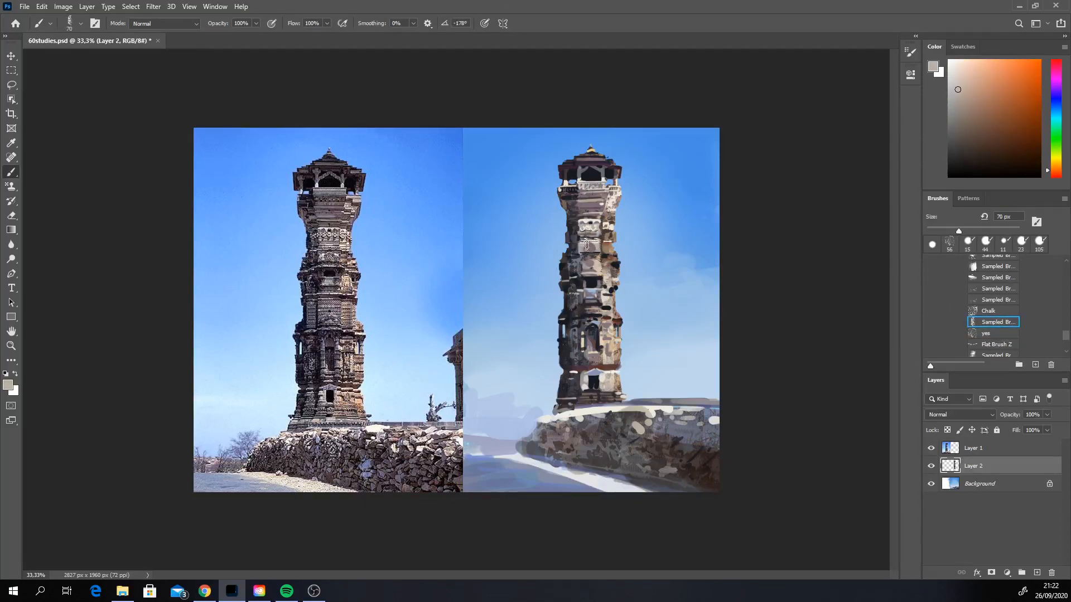
{"action": "left_click", "coordinate": [588, 245]}
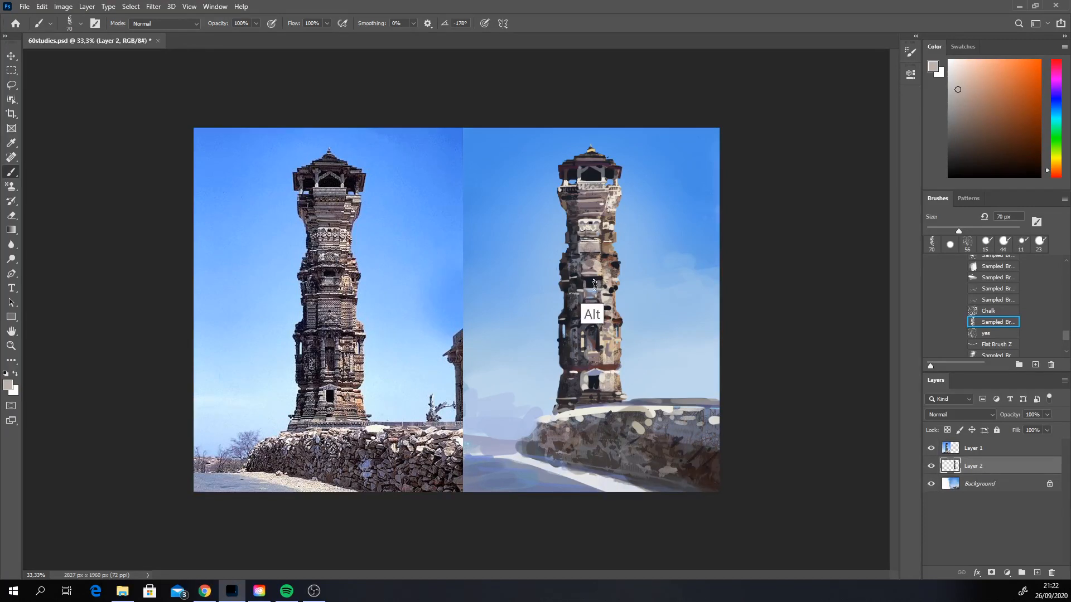
Step: Set the brush to 21 px and paint sampled grey and taupe touches around the small window in mid-shaft
{"action": "left_click", "coordinate": [585, 284], "text": "alt"}
{"action": "right_click", "coordinate": [593, 279]}
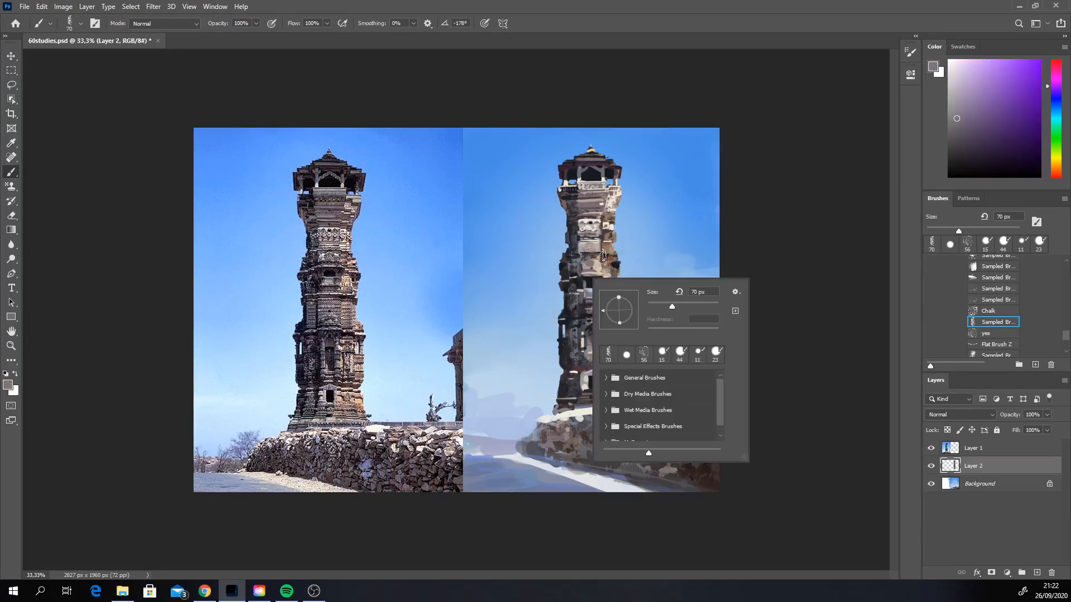
{"action": "left_click_drag", "start_coordinate": [672, 306], "coordinate": [658, 307]}
{"action": "key", "text": "Return"}
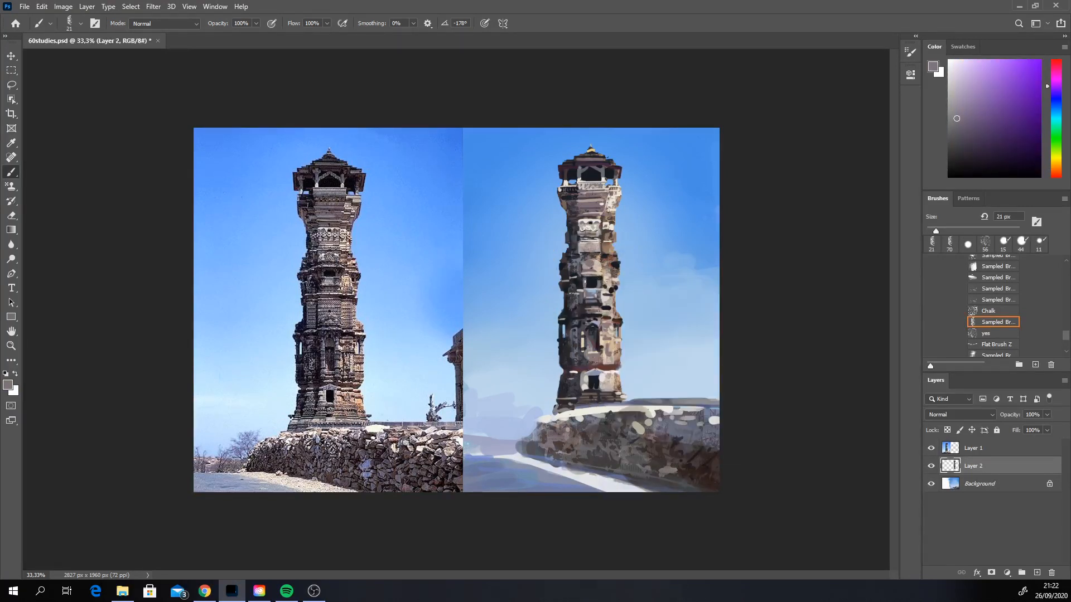
{"action": "left_click_drag", "start_coordinate": [585, 283], "coordinate": [575, 278]}
{"action": "left_click", "coordinate": [604, 281], "text": "alt"}
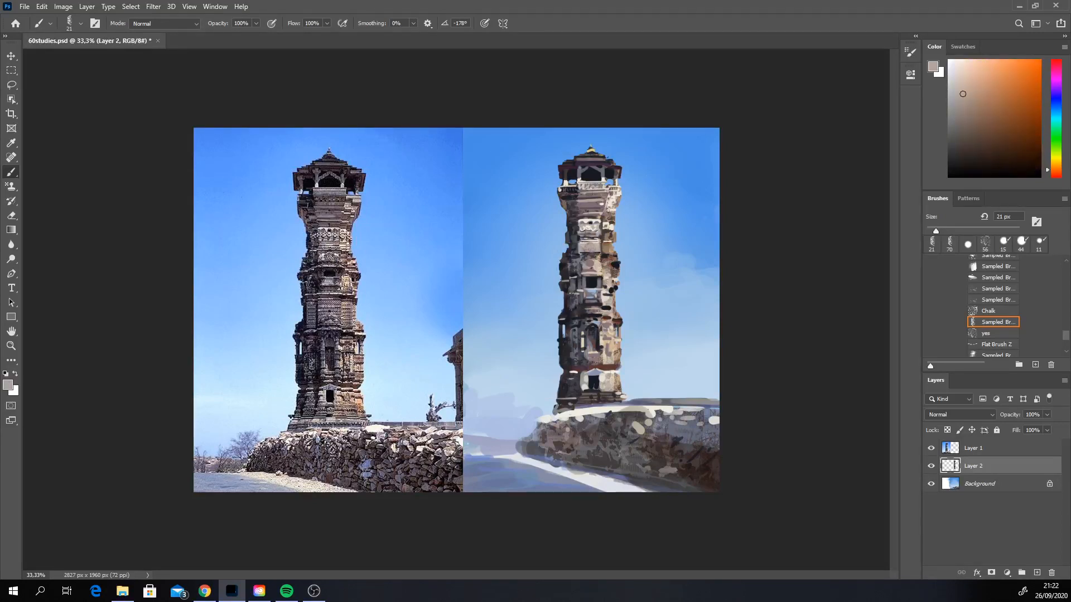
Step: Sample brown, dark maroon and cream tones and touch up the edges of the upper shaft with the 21 px brush
{"action": "left_click", "coordinate": [615, 275], "text": "alt"}
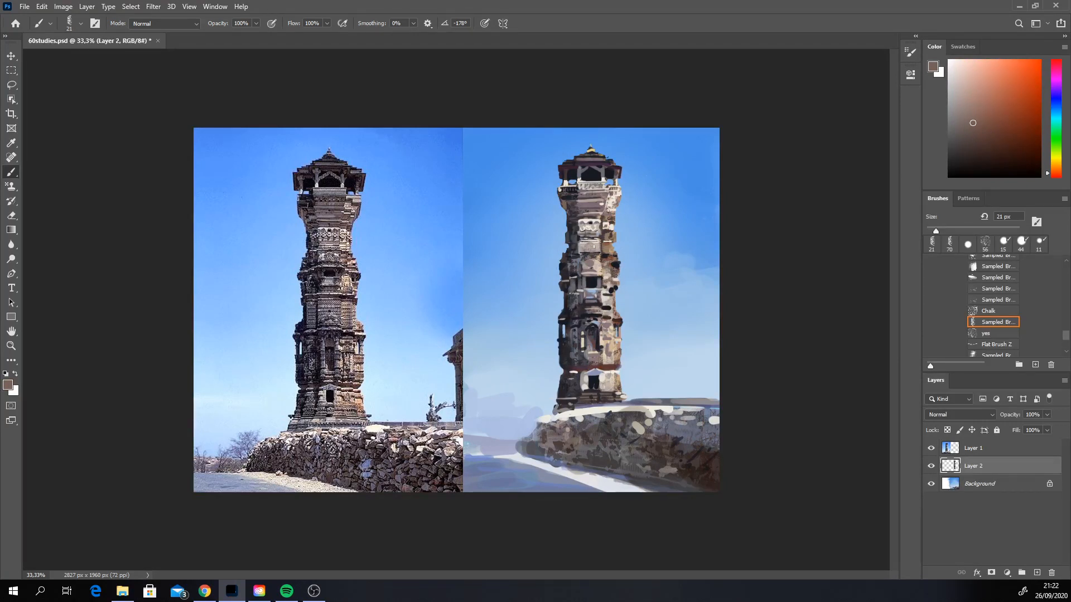
{"action": "left_click", "coordinate": [565, 261], "text": "alt"}
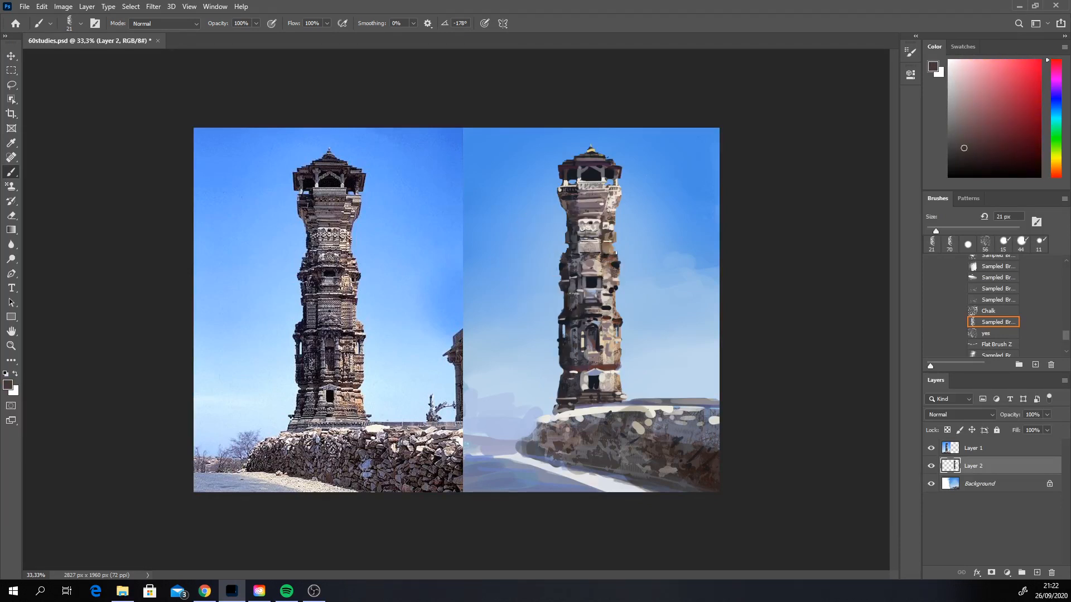
{"action": "left_click", "coordinate": [610, 229], "text": "alt"}
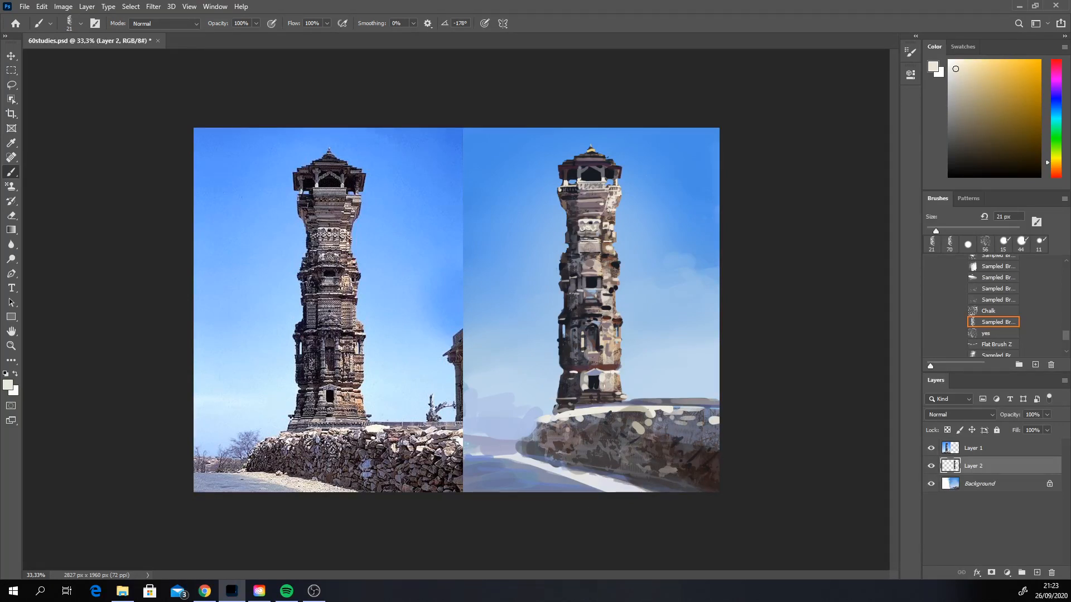
Step: Set the brush to 59 px and cover the band below the small window with sampled grey and pale stone tones
{"action": "left_click", "coordinate": [576, 304], "text": "alt"}
{"action": "right_click", "coordinate": [577, 301]}
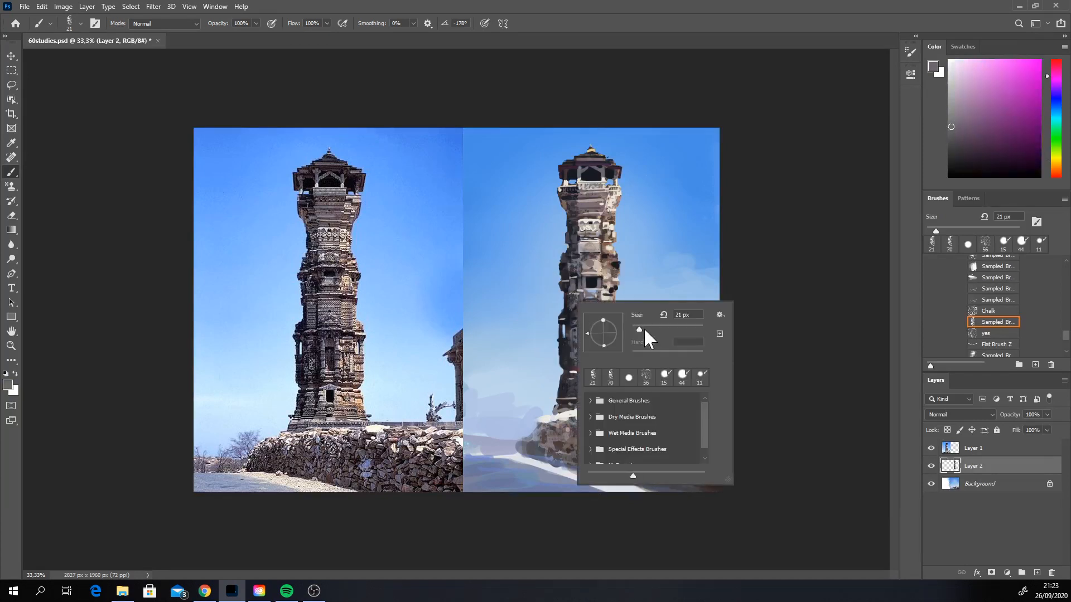
{"action": "left_click_drag", "start_coordinate": [644, 329], "coordinate": [661, 329]}
{"action": "left_click", "coordinate": [573, 296]}
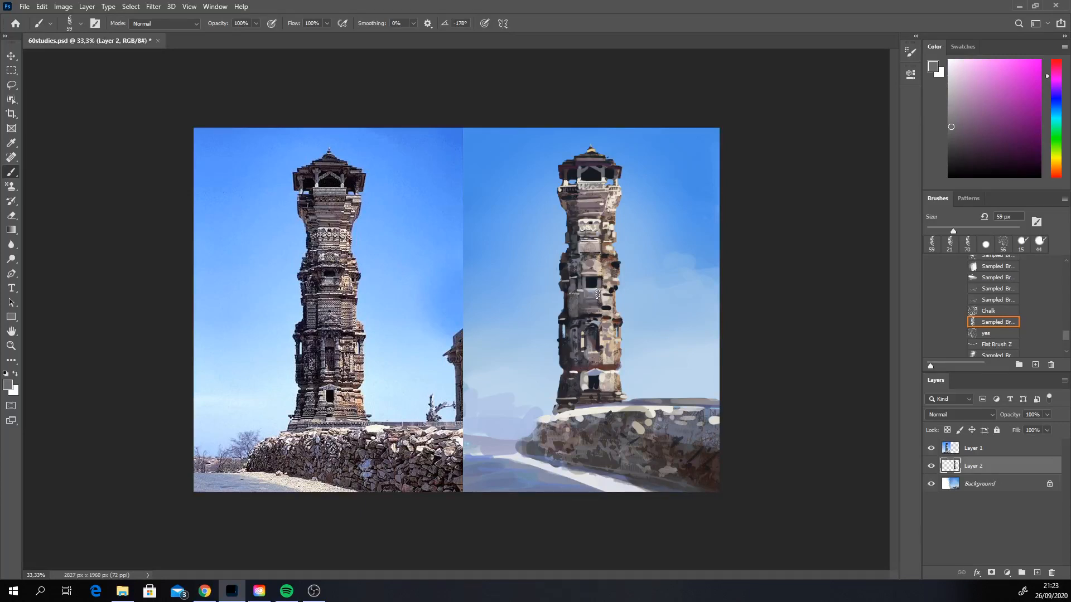
{"action": "left_click", "coordinate": [605, 296], "text": "alt"}
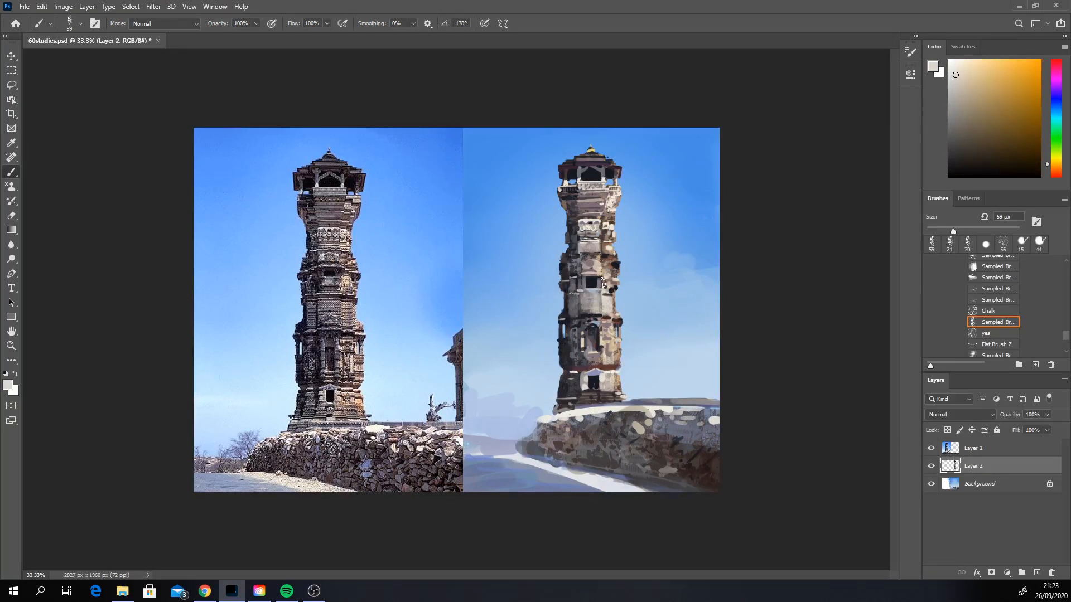
Step: Sample mauve-grey and tan tones and paint the stonework around and below the arched niche with the 59 px brush
{"action": "left_click", "coordinate": [609, 328], "text": "alt"}
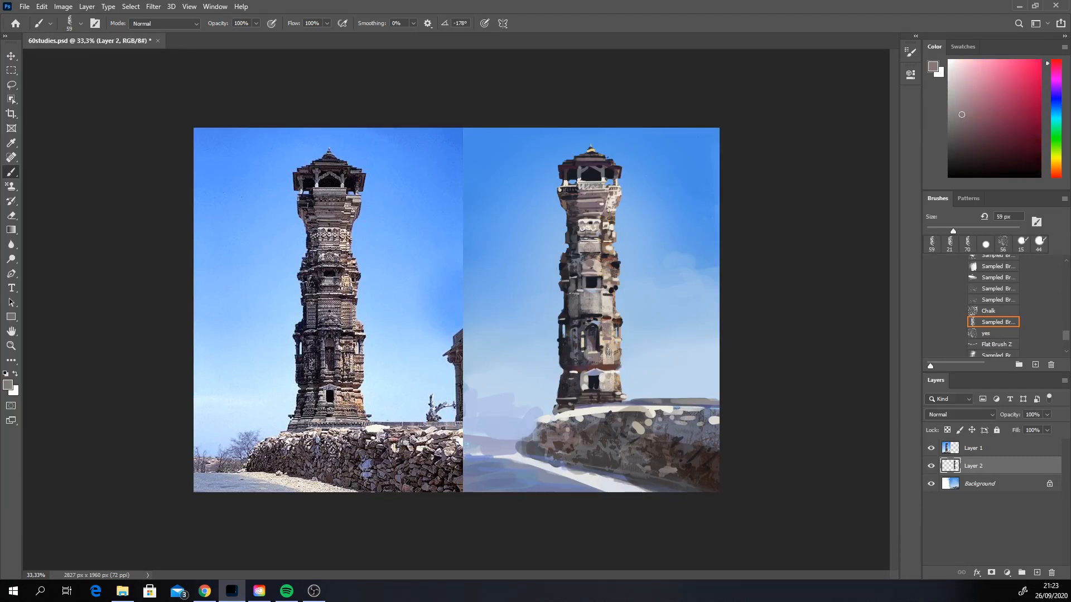
{"action": "left_click", "coordinate": [610, 369], "text": "alt"}
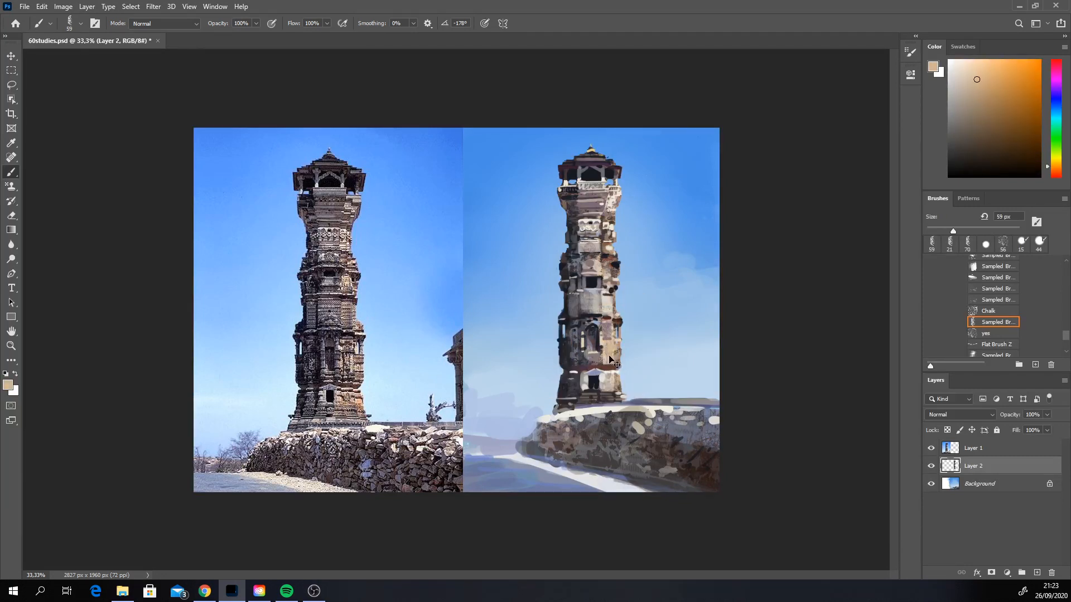
{"action": "mouse_move", "coordinate": [608, 357]}
{"action": "left_mouse_down"}
{"action": "mouse_move", "coordinate": [607, 337]}
{"action": "mouse_move", "coordinate": [574, 354]}
{"action": "mouse_move", "coordinate": [574, 343]}
{"action": "left_mouse_up"}
Step: Set the brush to 25 px and paint sampled grey and dark blue-grey shading above and beside the arched niche
{"action": "key", "text": "alt"}
{"action": "left_click", "coordinate": [586, 308], "text": "alt"}
{"action": "right_click", "coordinate": [583, 301]}
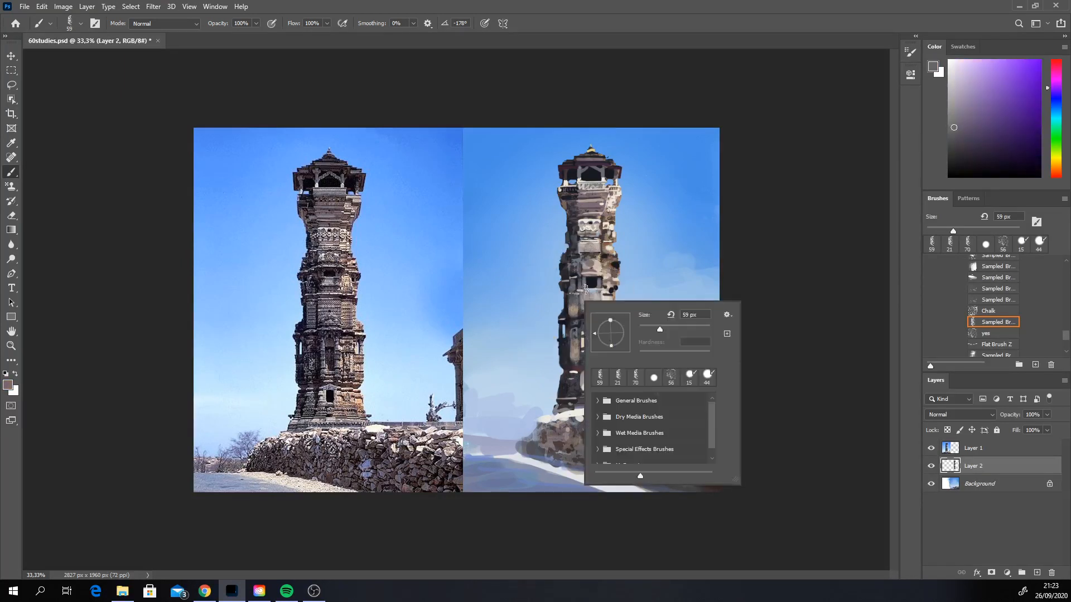
{"action": "left_click_drag", "start_coordinate": [657, 327], "coordinate": [648, 329]}
{"action": "left_click", "coordinate": [572, 311]}
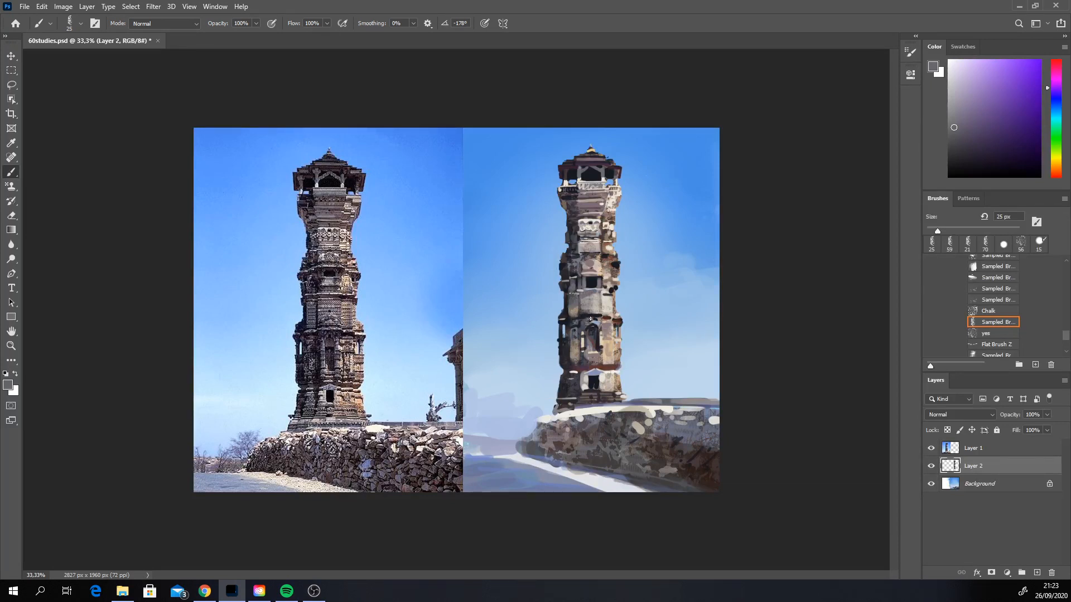
{"action": "key", "text": "ctrl"}
{"action": "left_click", "coordinate": [578, 338], "text": "alt"}
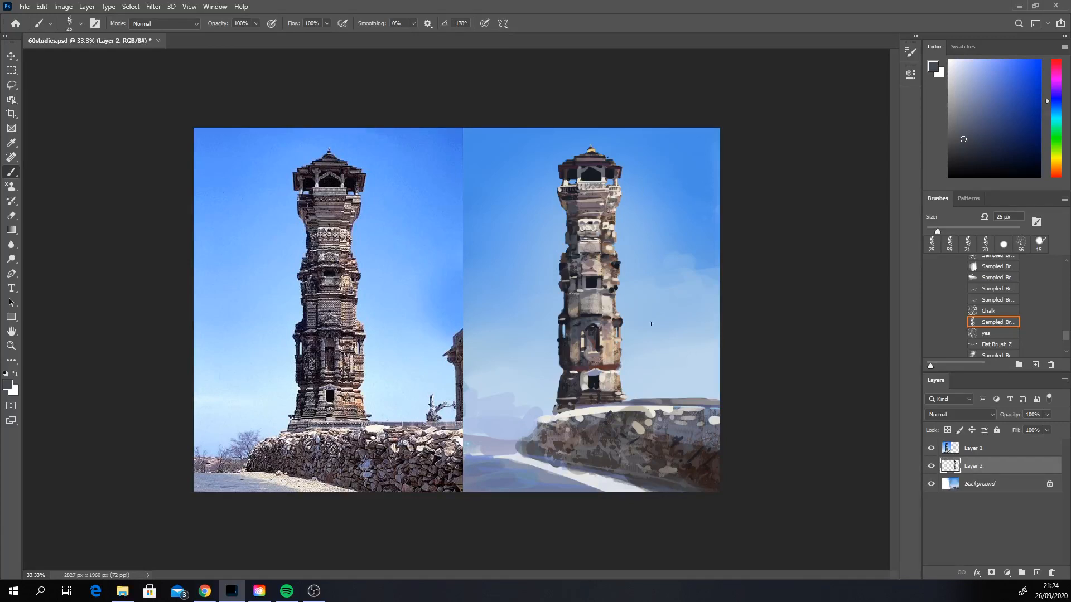
Step: Sample peach, mauve and cream tones and refine the stone blocks just above the small window with the 25 px brush
{"action": "left_click", "coordinate": [592, 261], "text": "alt"}
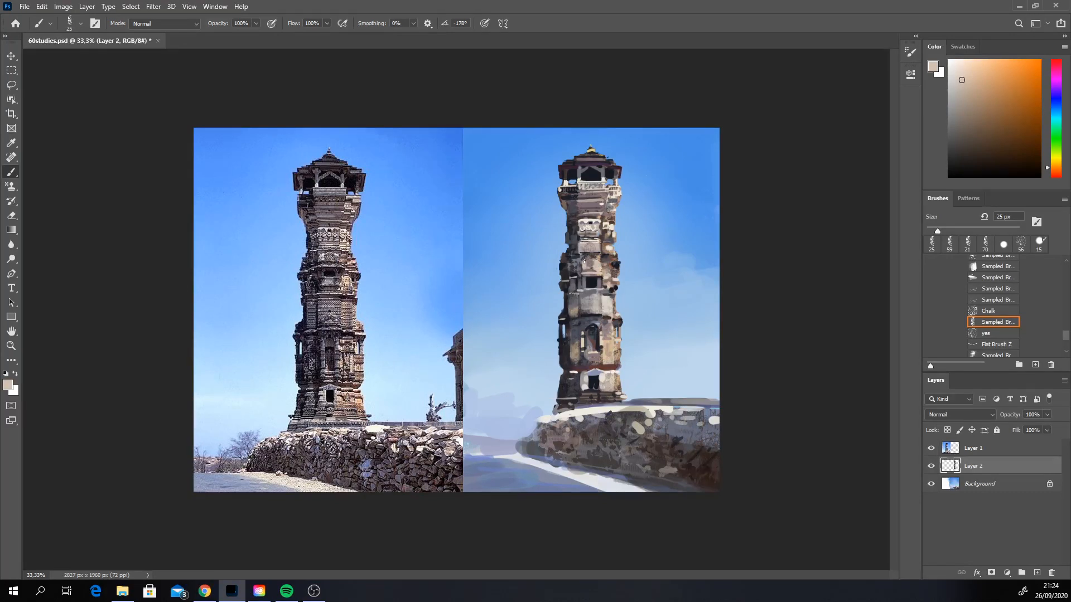
{"action": "left_click", "coordinate": [585, 261], "text": "alt"}
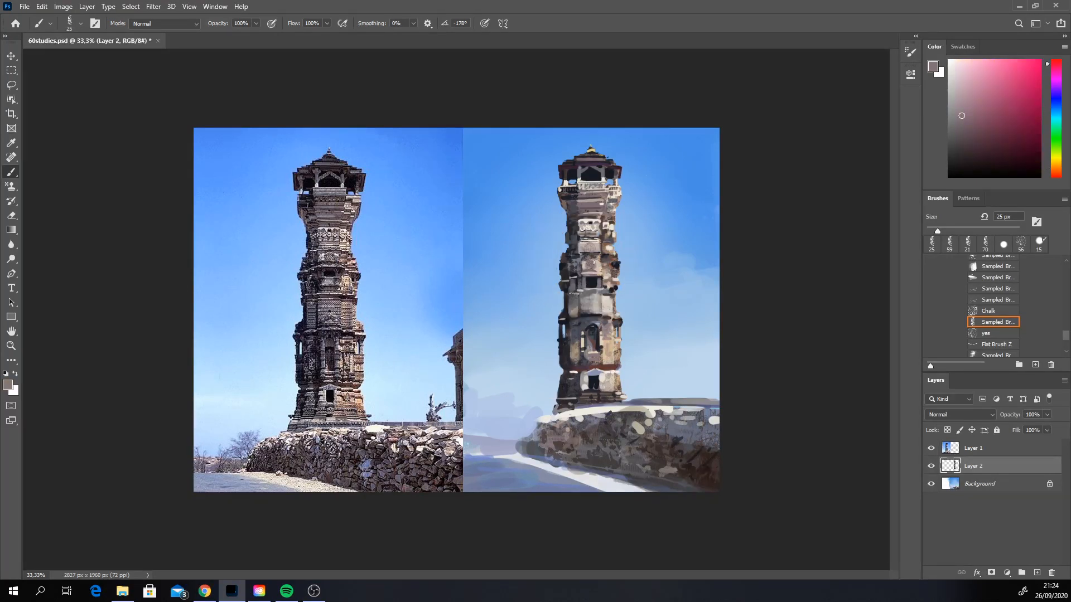
{"action": "left_click", "coordinate": [600, 270], "text": "alt"}
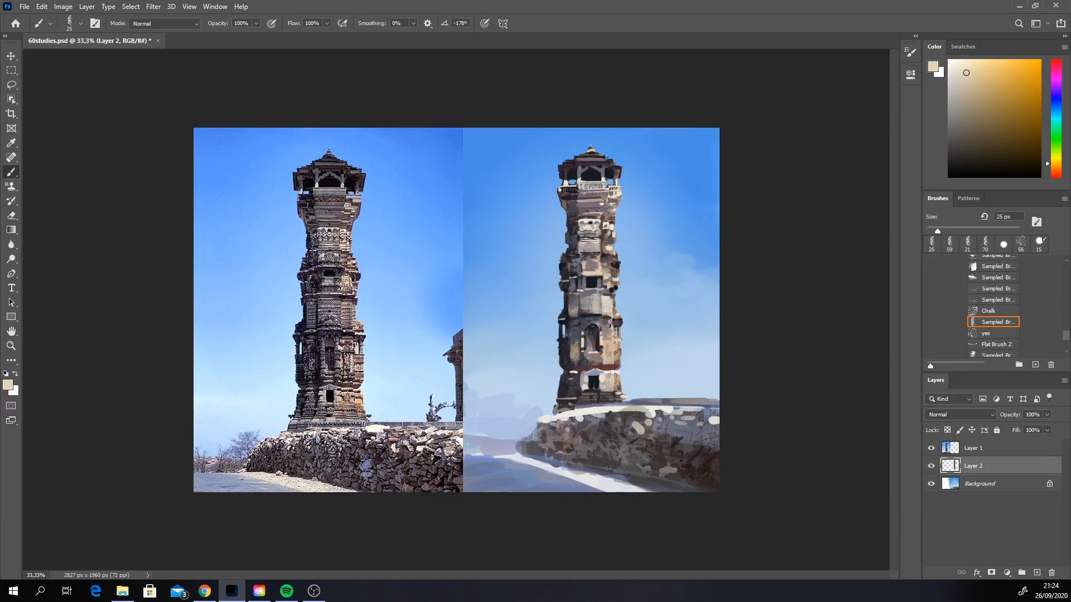
Step: Choose the flat, elongated sampled brush, set it to 8 px and add fine mauve and blue-grey details to the upper shaft
{"action": "left_click", "coordinate": [995, 279]}
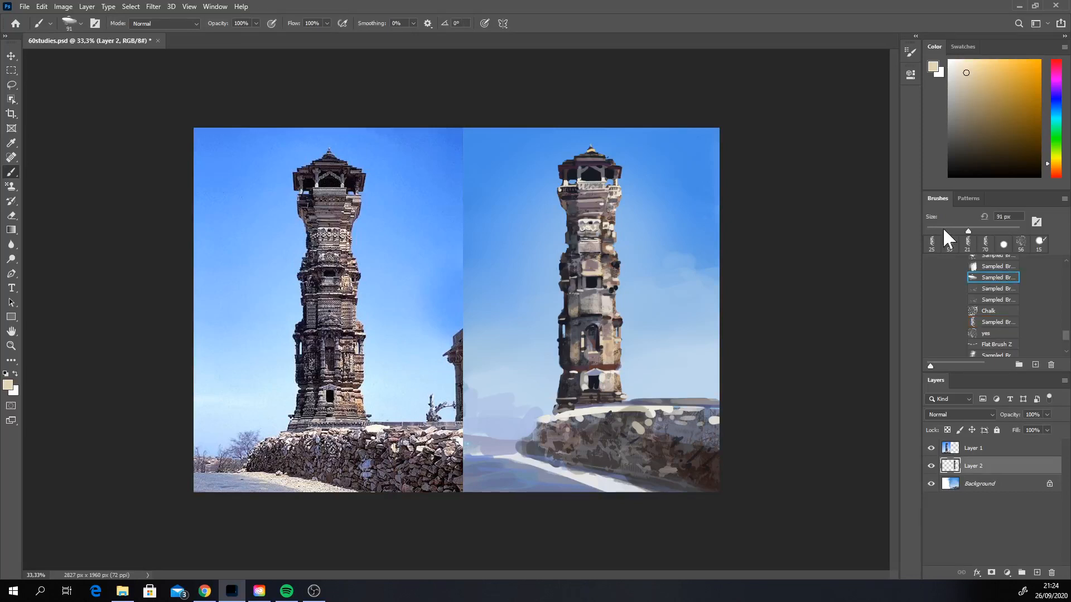
{"action": "left_click_drag", "start_coordinate": [939, 229], "coordinate": [929, 229]}
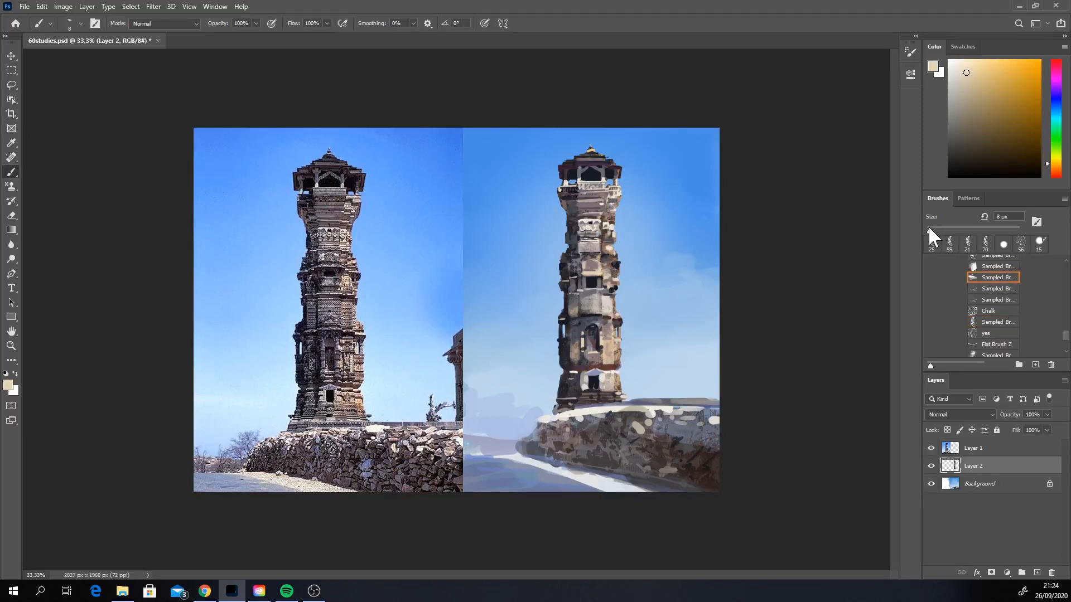
{"action": "left_click", "coordinate": [583, 271], "text": "alt"}
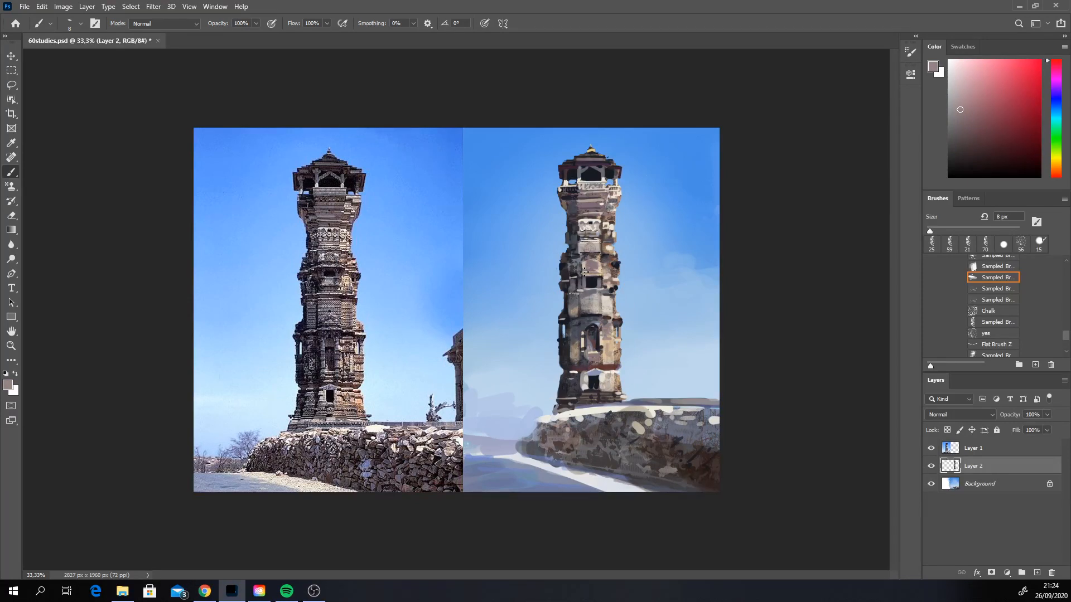
{"action": "left_click_drag", "start_coordinate": [586, 231], "coordinate": [590, 231]}
{"action": "left_click", "coordinate": [584, 261], "text": "alt"}
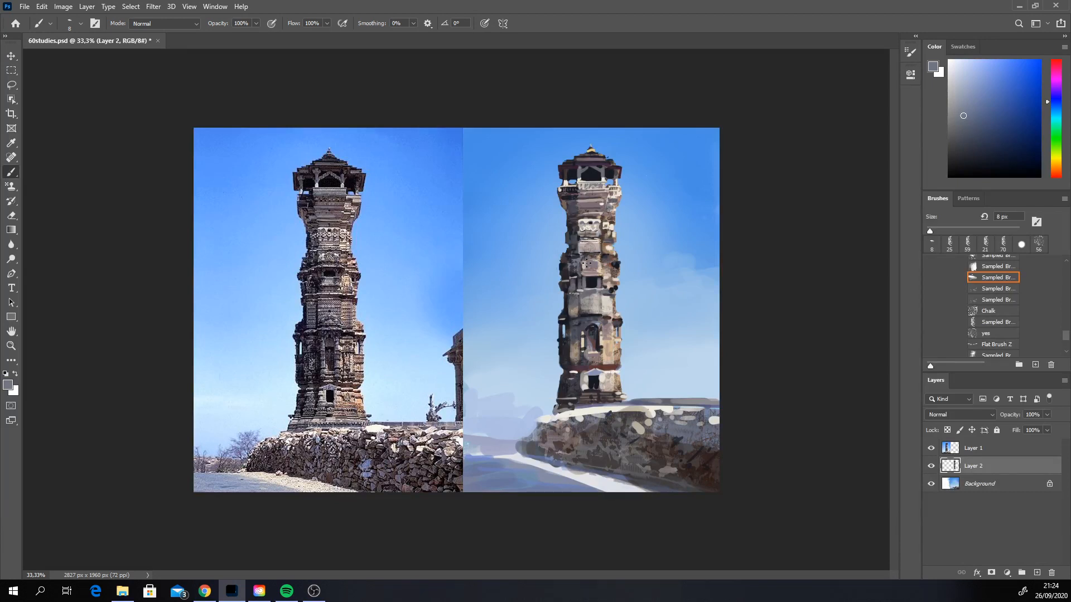
Step: Set the flat sampled brush to 91 px and paint an off-white highlight along the top edge of the stone wall
{"action": "left_click", "coordinate": [560, 382], "text": "alt"}
{"action": "right_click", "coordinate": [559, 397]}
{"action": "double_click", "coordinate": [647, 419]}
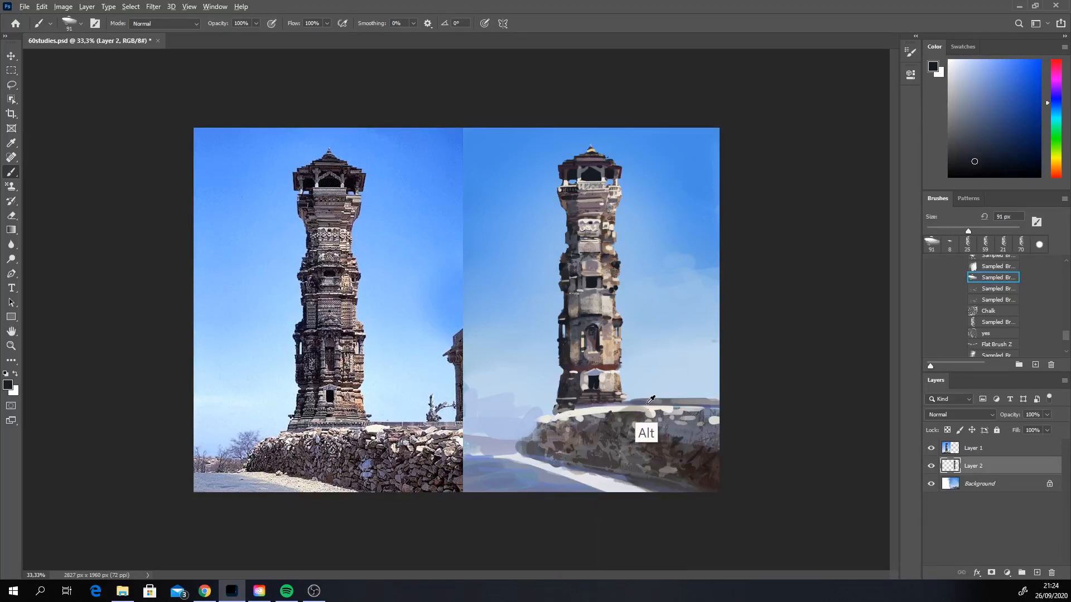
{"action": "left_click", "coordinate": [650, 399], "text": "alt"}
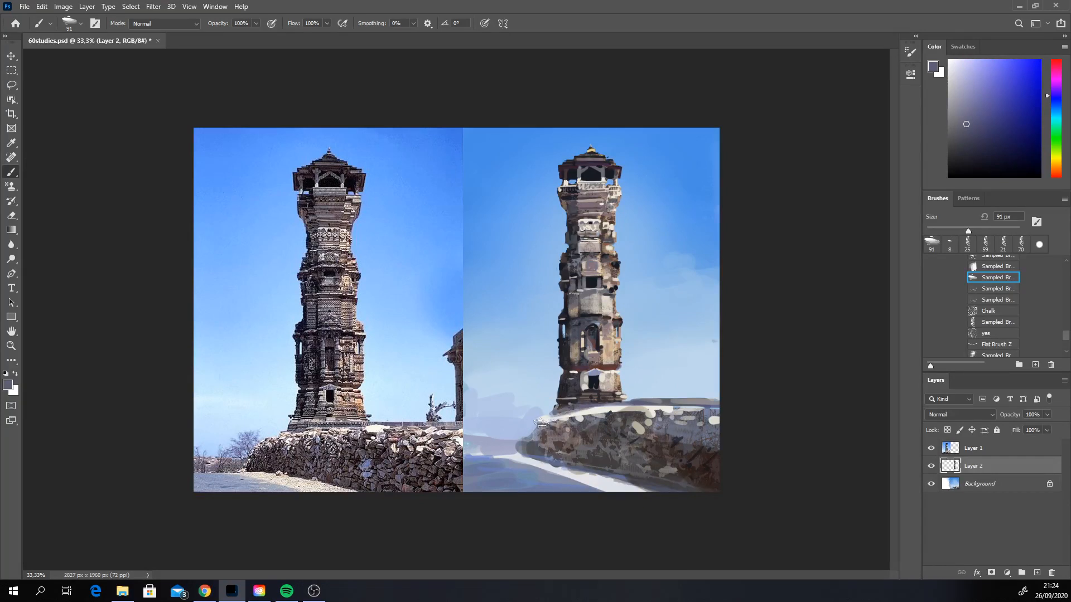
{"action": "left_click", "coordinate": [594, 441], "text": "alt"}
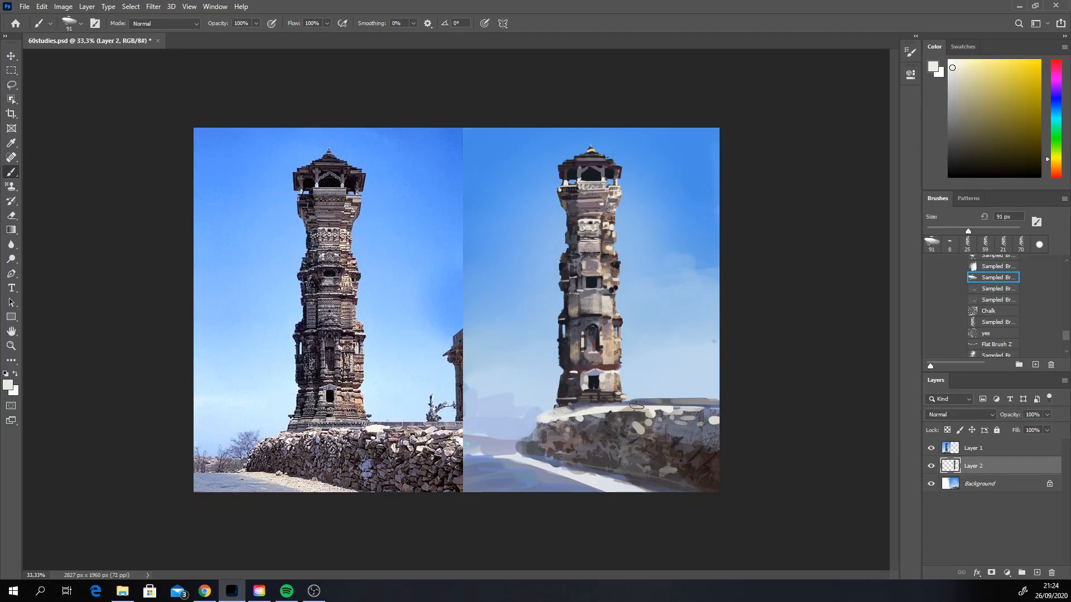
{"action": "left_click_drag", "start_coordinate": [636, 406], "coordinate": [716, 409]}
Step: Set the flat sampled brush to 228 px, texture the stone wall's near end with sampled dark tones and brighten the path with off-white
{"action": "left_click", "coordinate": [566, 385], "text": "alt"}
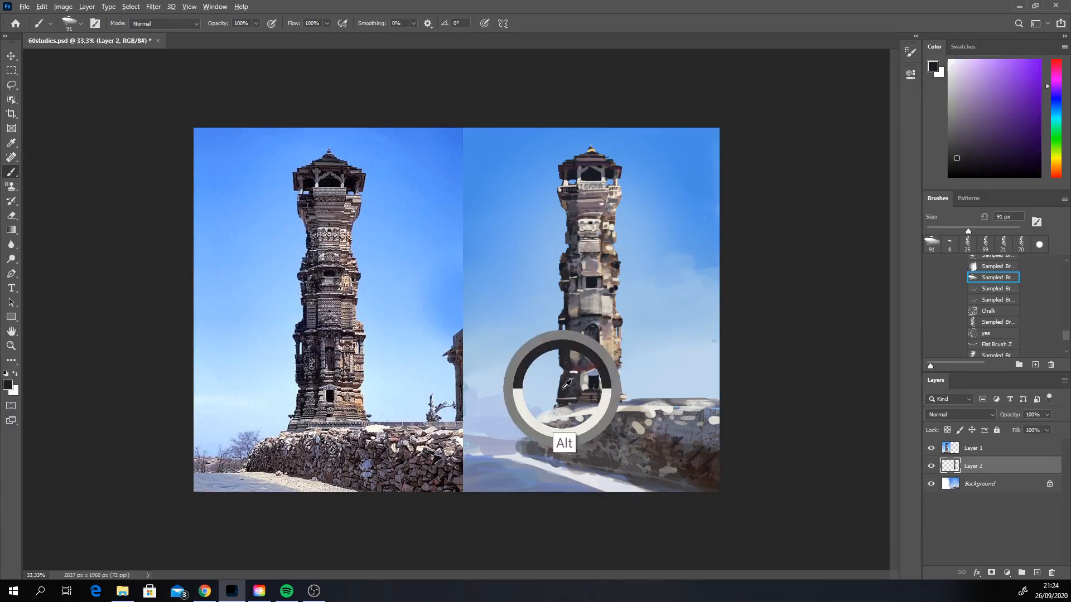
{"action": "left_click", "coordinate": [546, 452]}
{"action": "key", "text": "ctrl+z"}
{"action": "right_click", "coordinate": [568, 454]}
{"action": "left_click_drag", "start_coordinate": [664, 425], "coordinate": [677, 424]}
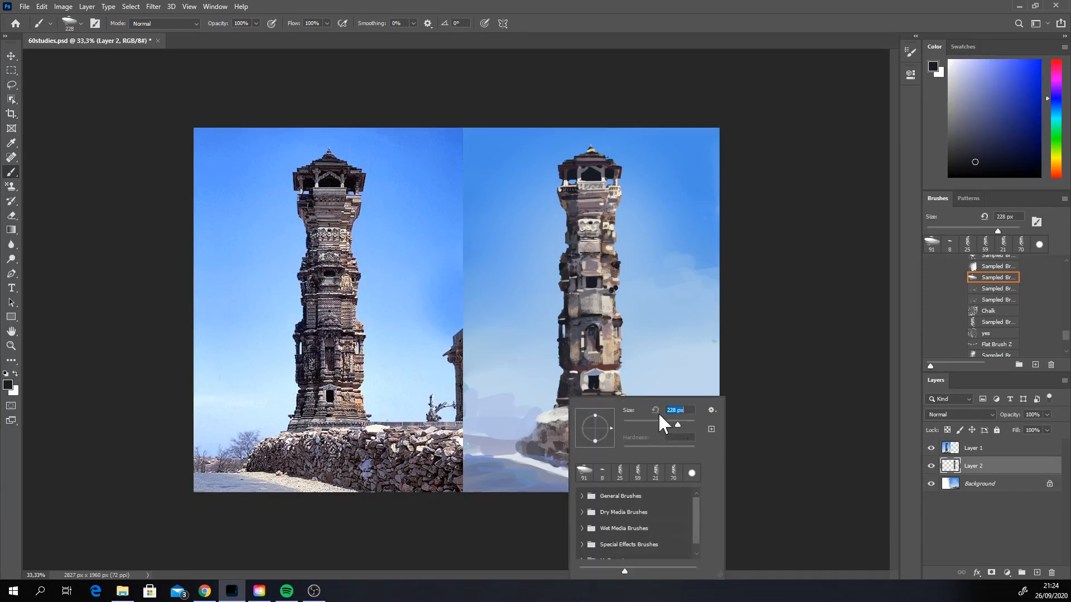
{"action": "left_click_drag", "start_coordinate": [542, 438], "coordinate": [571, 458]}
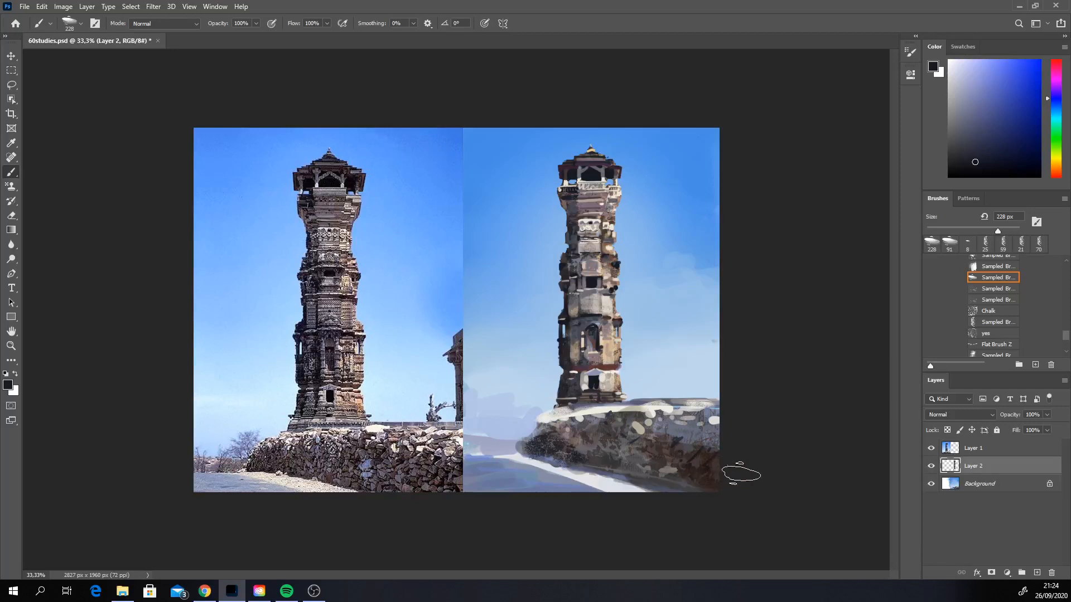
{"action": "left_click", "coordinate": [580, 475], "text": "alt"}
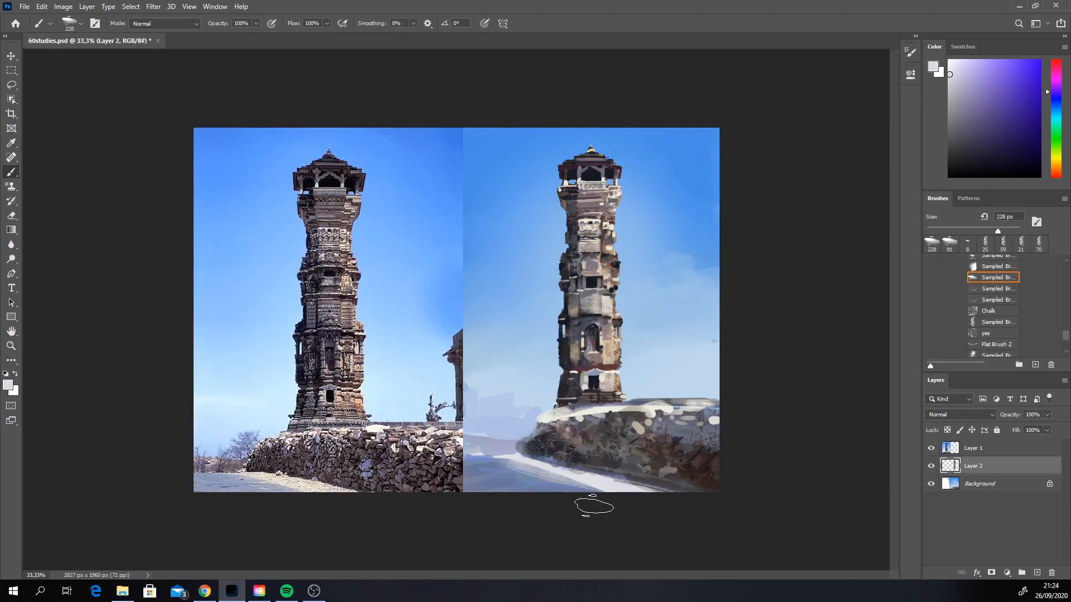
Step: Sample a pale blue and paint large soft clouds in the sky on both sides of the tower with the 228 px brush
{"action": "left_click", "coordinate": [532, 418], "text": "alt"}
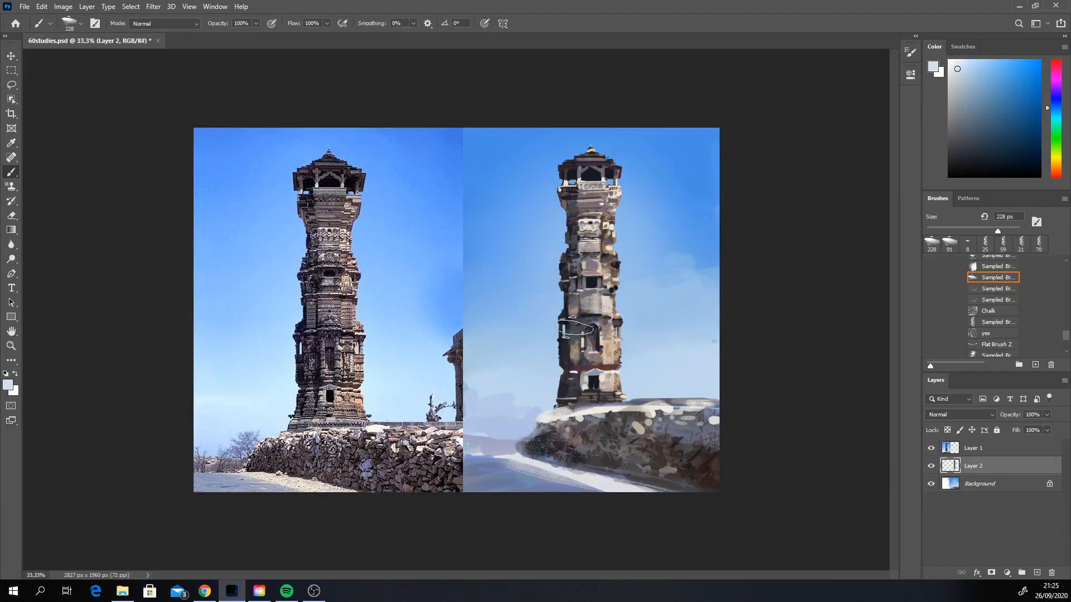
{"action": "left_click", "coordinate": [487, 373]}
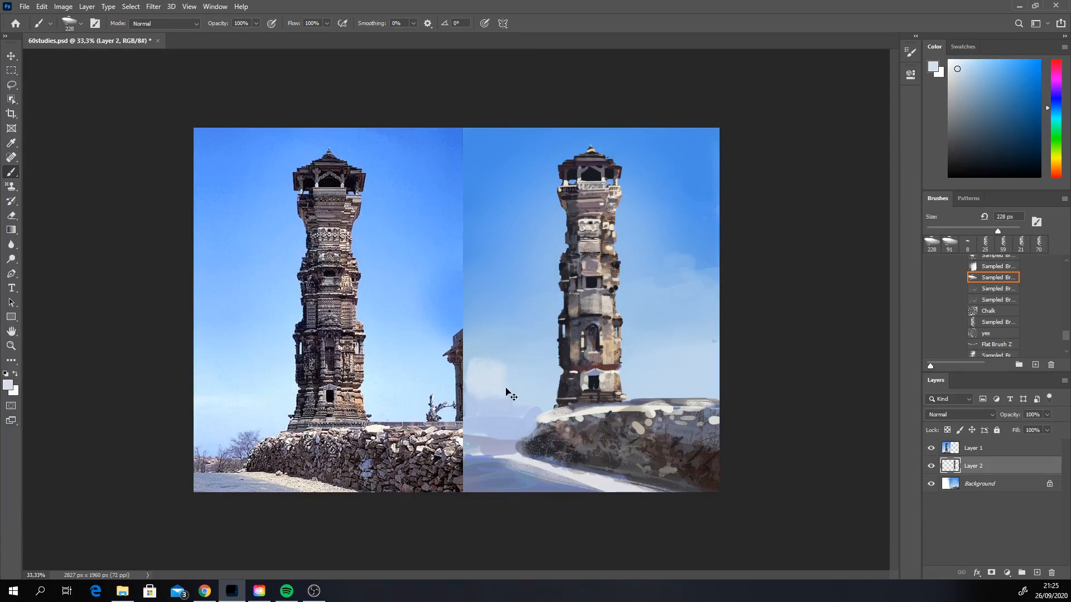
{"action": "key", "text": "ctrl+z"}
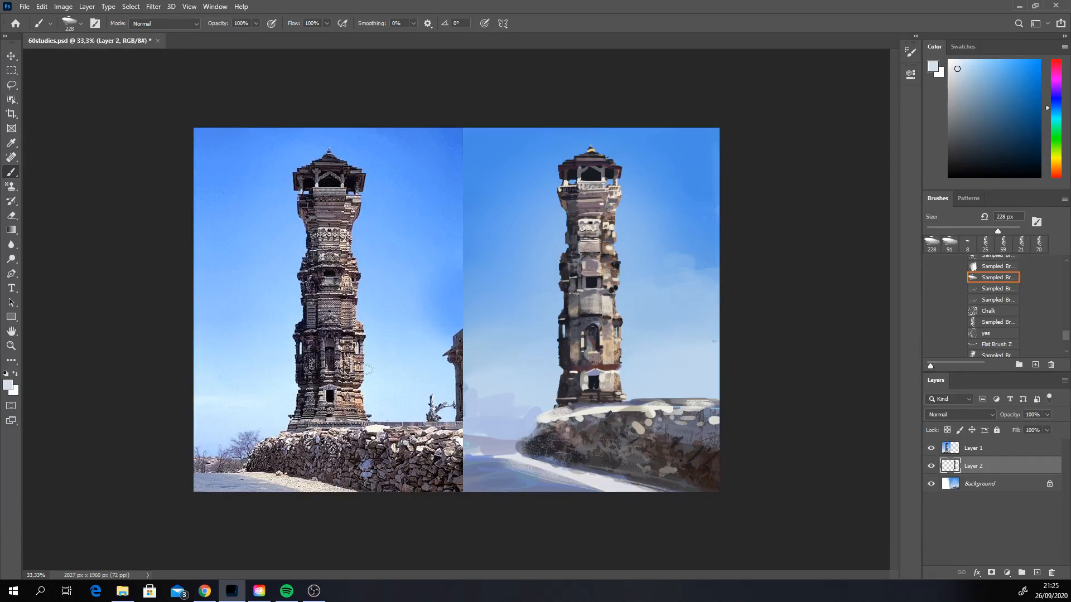
{"action": "mouse_move", "coordinate": [484, 345]}
{"action": "left_mouse_down"}
{"action": "mouse_move", "coordinate": [481, 393]}
{"action": "mouse_move", "coordinate": [535, 342]}
{"action": "mouse_move", "coordinate": [507, 334]}
{"action": "mouse_move", "coordinate": [535, 338]}
{"action": "left_mouse_up"}
{"action": "mouse_move", "coordinate": [634, 323]}
{"action": "left_mouse_down"}
{"action": "mouse_move", "coordinate": [698, 283]}
{"action": "mouse_move", "coordinate": [670, 321]}
{"action": "mouse_move", "coordinate": [695, 367]}
{"action": "mouse_move", "coordinate": [727, 362]}
{"action": "left_mouse_up"}
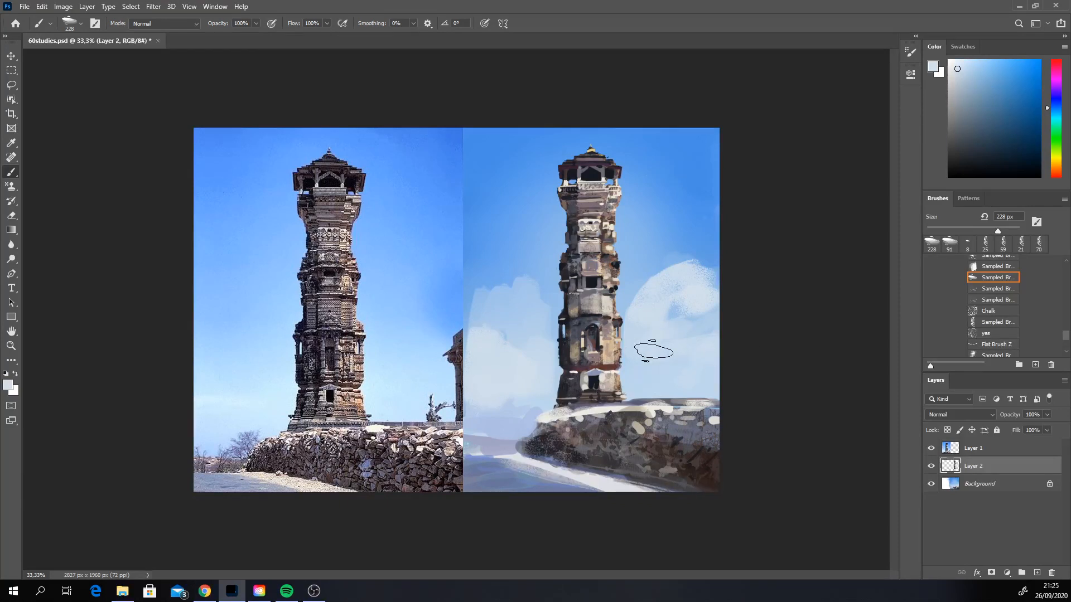
{"action": "left_click_drag", "start_coordinate": [654, 351], "coordinate": [693, 342]}
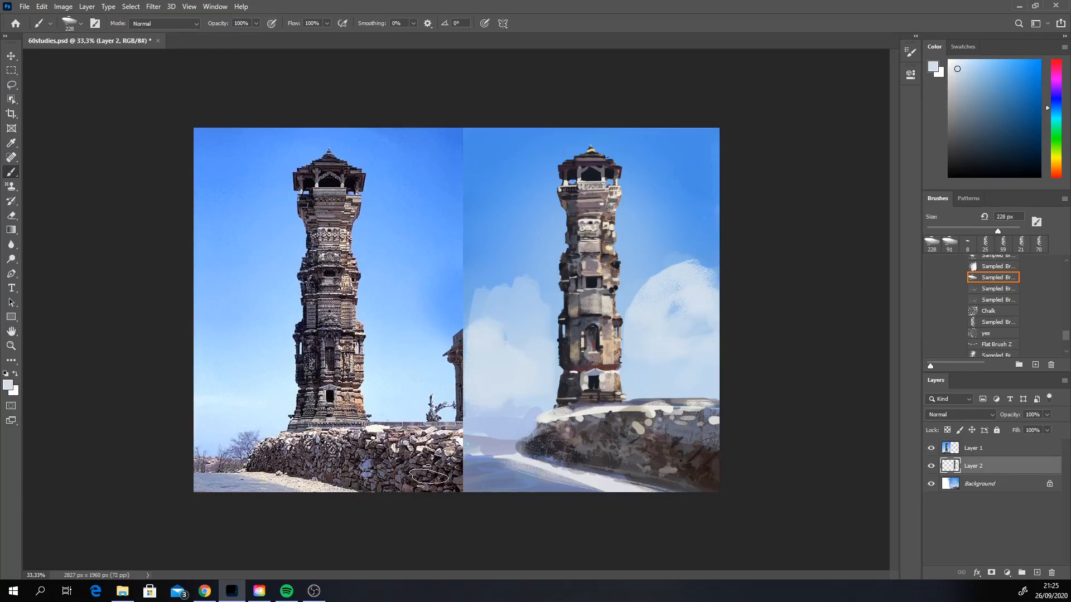
Step: Extend the cloud behind the wall side upward and soften the edges of the opposite cloud with sampled light blue tones
{"action": "left_click", "coordinate": [665, 279], "text": "alt"}
{"action": "mouse_move", "coordinate": [638, 267]}
{"action": "left_mouse_down"}
{"action": "mouse_move", "coordinate": [715, 264]}
{"action": "mouse_move", "coordinate": [693, 244]}
{"action": "left_mouse_up"}
{"action": "left_click", "coordinate": [678, 281], "text": "alt"}
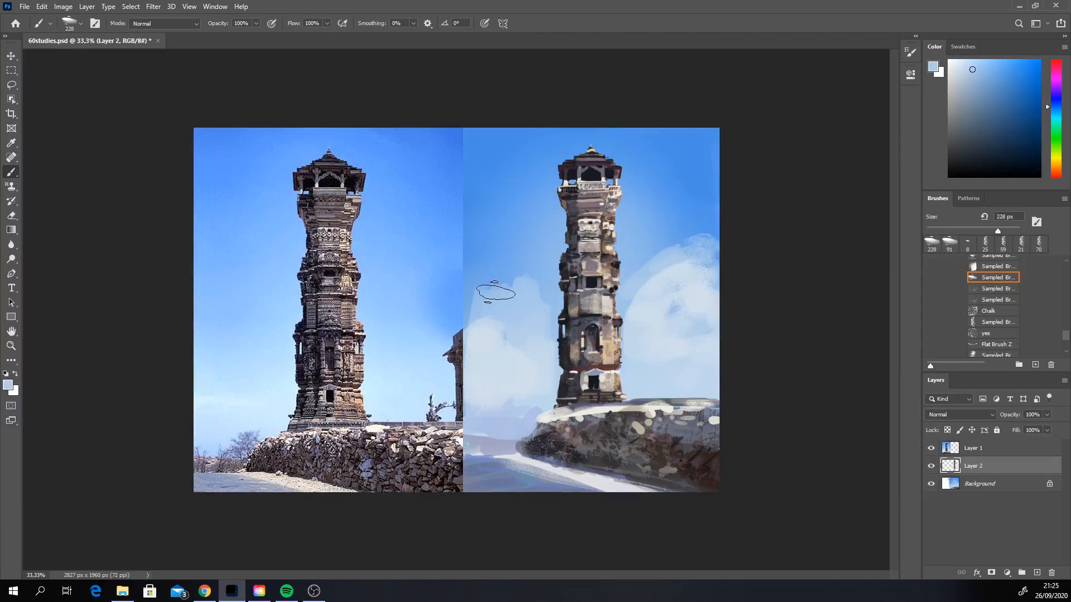
{"action": "mouse_move", "coordinate": [496, 292]}
{"action": "left_mouse_down"}
{"action": "mouse_move", "coordinate": [484, 290]}
{"action": "mouse_move", "coordinate": [525, 298]}
{"action": "mouse_move", "coordinate": [517, 331]}
{"action": "left_mouse_up"}
{"action": "left_click", "coordinate": [539, 268], "text": "alt"}
{"action": "left_click", "coordinate": [502, 305], "text": "alt"}
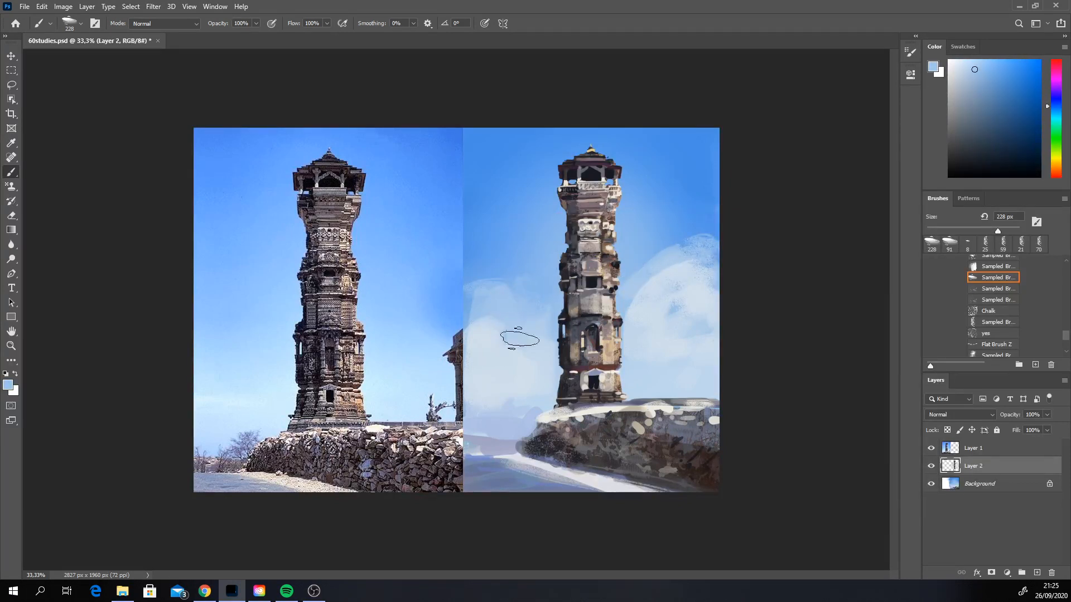
Step: Sample off-white from the path, set the brush to 47 px and touch up the path's far end
{"action": "left_click", "coordinate": [507, 457], "text": "alt"}
{"action": "right_click", "coordinate": [508, 456]}
{"action": "left_click", "coordinate": [587, 424]}
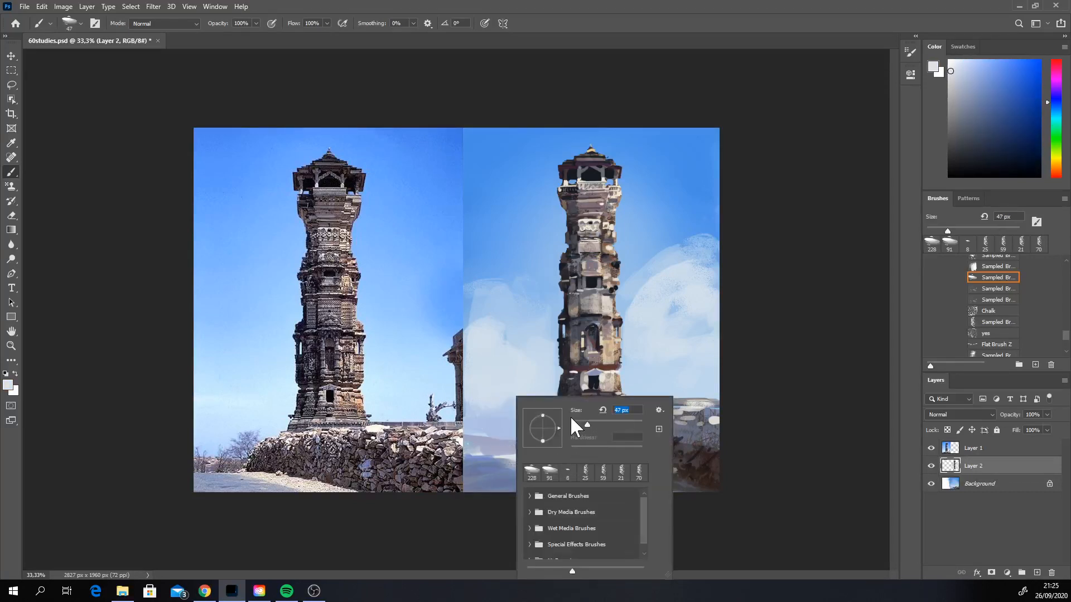
{"action": "left_click", "coordinate": [470, 457]}
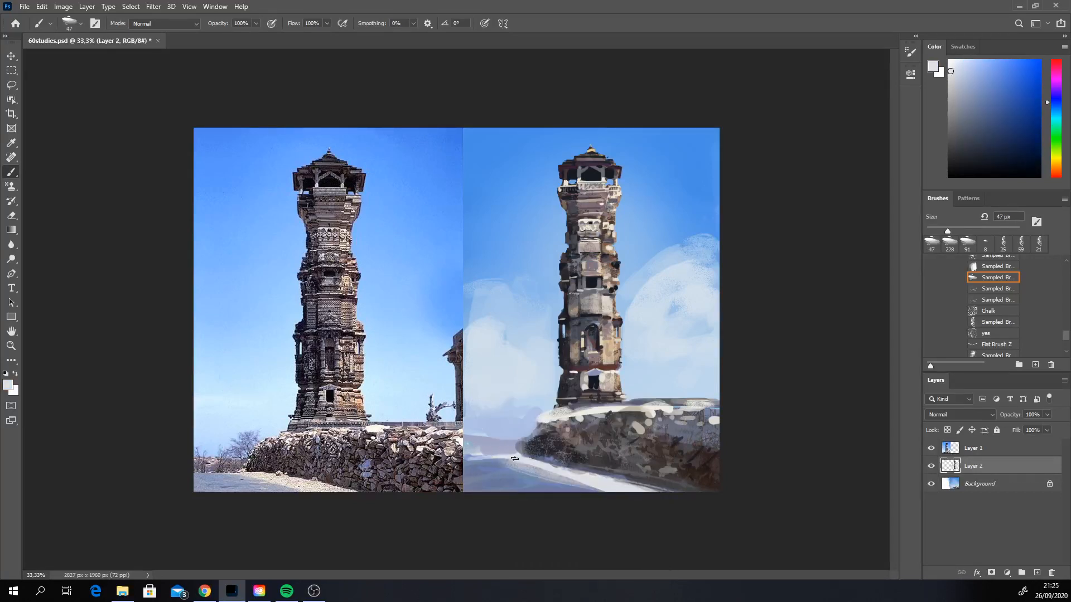
{"action": "left_click", "coordinate": [1066, 349]}
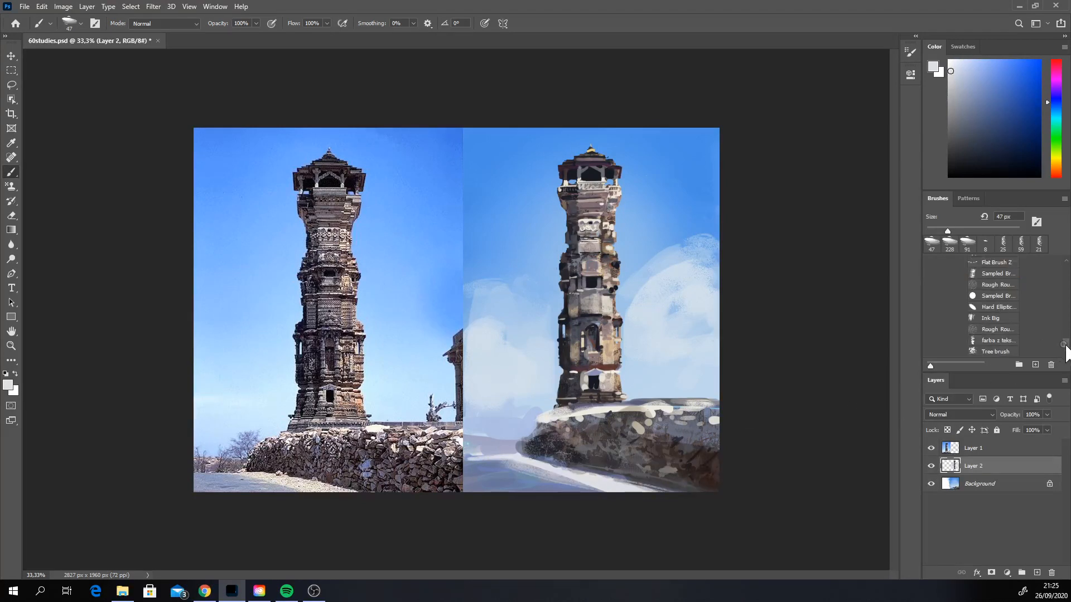
{"action": "left_click_drag", "start_coordinate": [1066, 347], "coordinate": [1066, 336]}
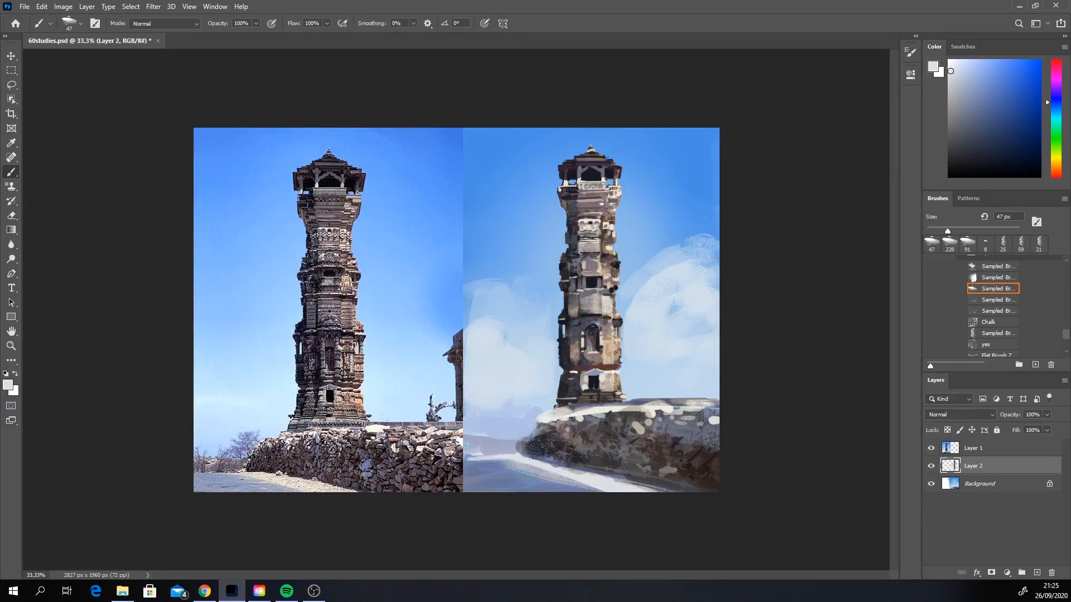
{"action": "key", "text": "alt+Tab"}
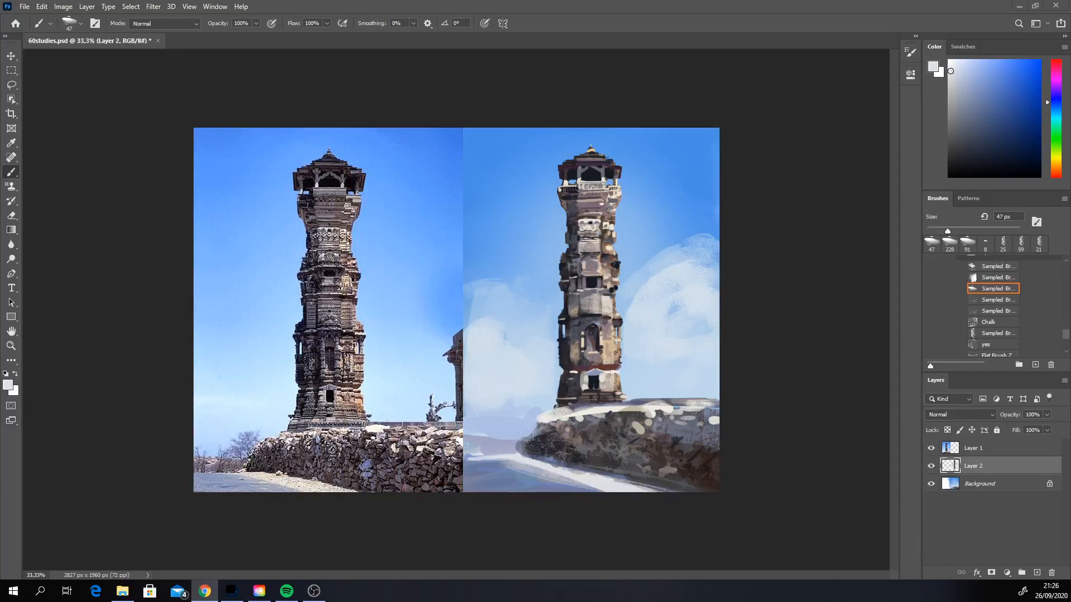
{"action": "left_click", "coordinate": [796, 348]}
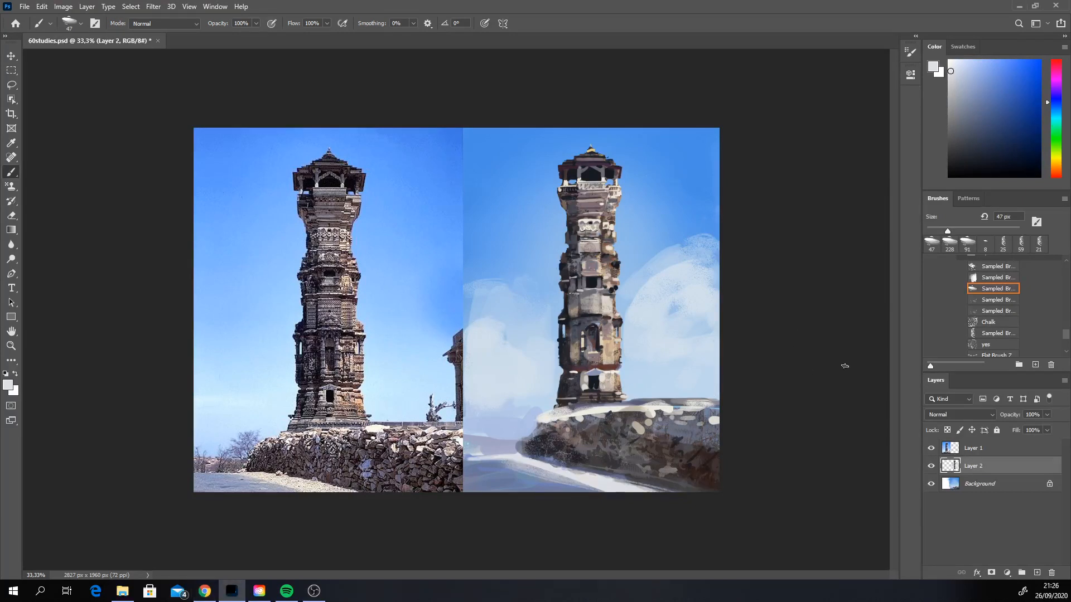
Step: Choose a branch brush from the Bryns Landscape Brushes x35 folder in MyFaves
{"action": "left_click", "coordinate": [1065, 349]}
{"action": "left_click_drag", "start_coordinate": [1066, 329], "coordinate": [1066, 276]}
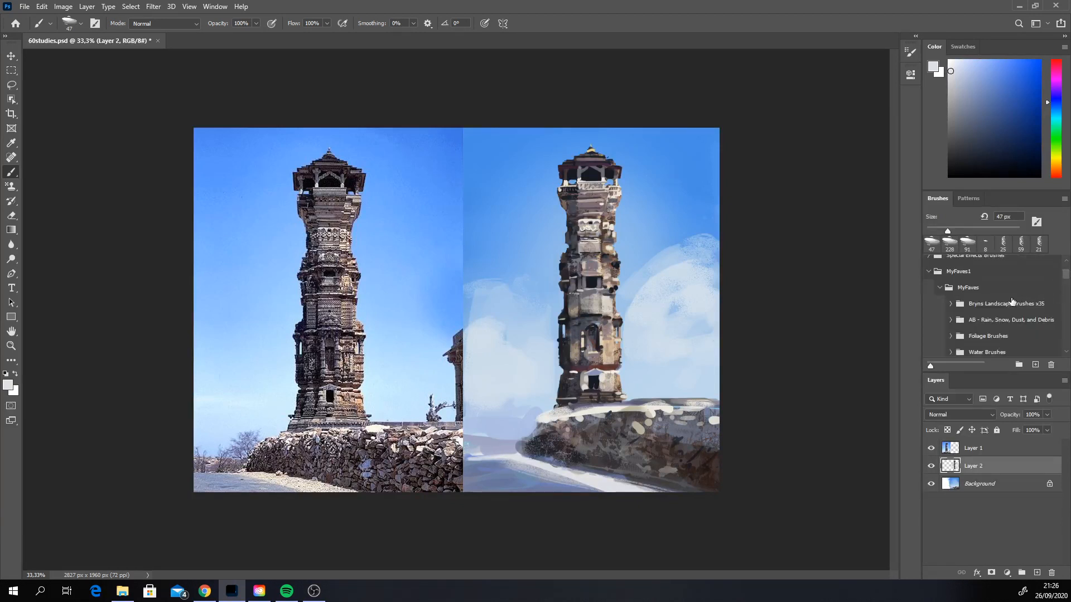
{"action": "left_click", "coordinate": [951, 303]}
{"action": "scroll", "coordinate": [1064, 319], "scroll_direction": "down", "scroll_amount": 3}
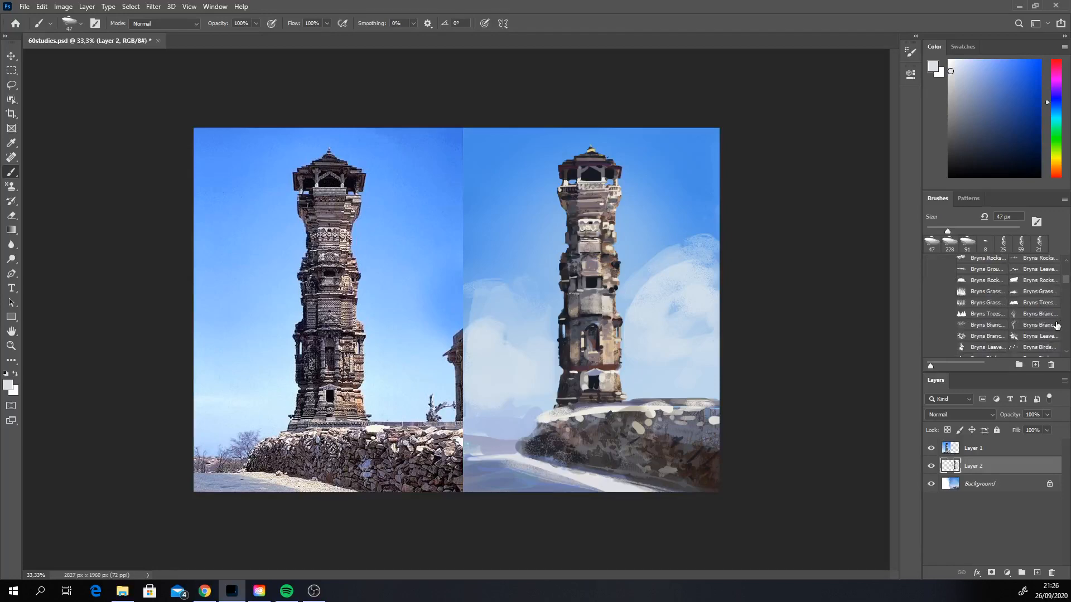
{"action": "left_click", "coordinate": [1029, 314]}
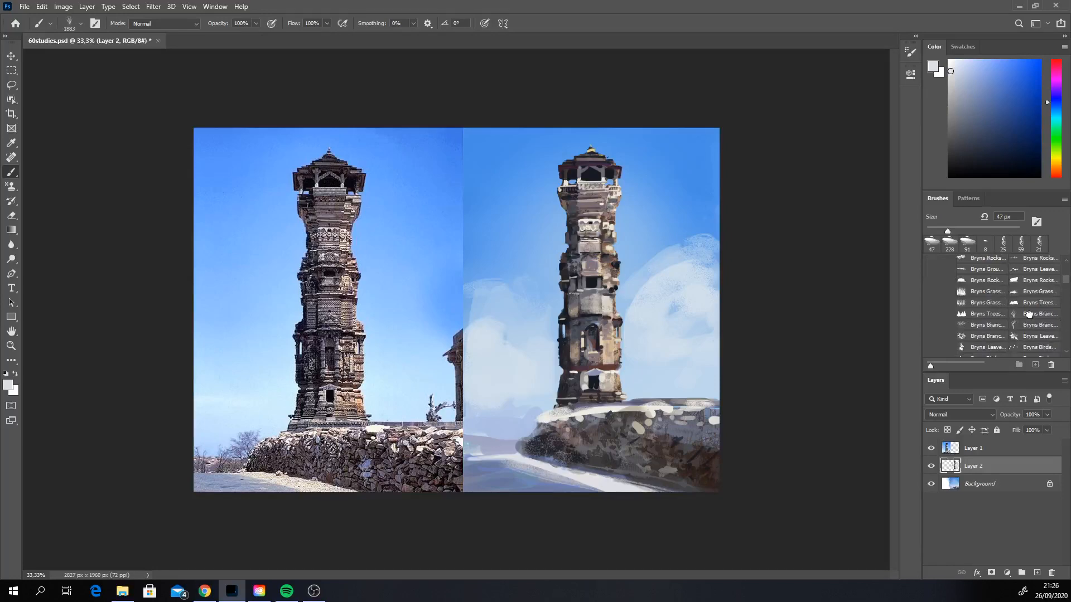
Step: Select a rectangle over the painting's horizon beside the wall and subtract the wall's rounded end with the Lasso tool
{"action": "left_click", "coordinate": [11, 70]}
{"action": "mouse_move", "coordinate": [456, 397]}
{"action": "left_mouse_down"}
{"action": "mouse_move", "coordinate": [514, 450]}
{"action": "mouse_move", "coordinate": [544, 455]}
{"action": "left_mouse_up"}
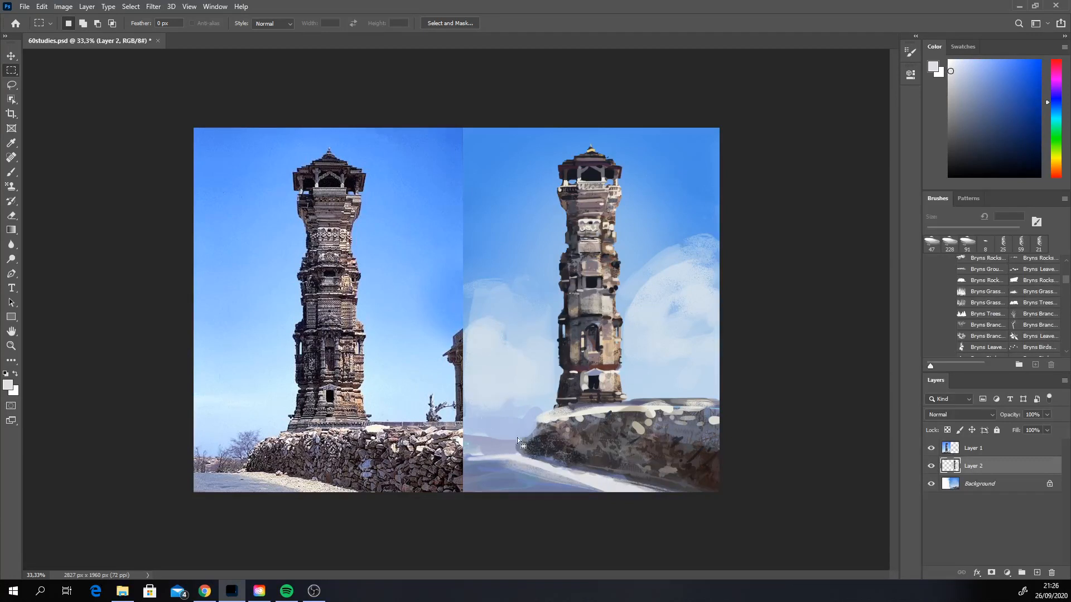
{"action": "left_click", "coordinate": [11, 85]}
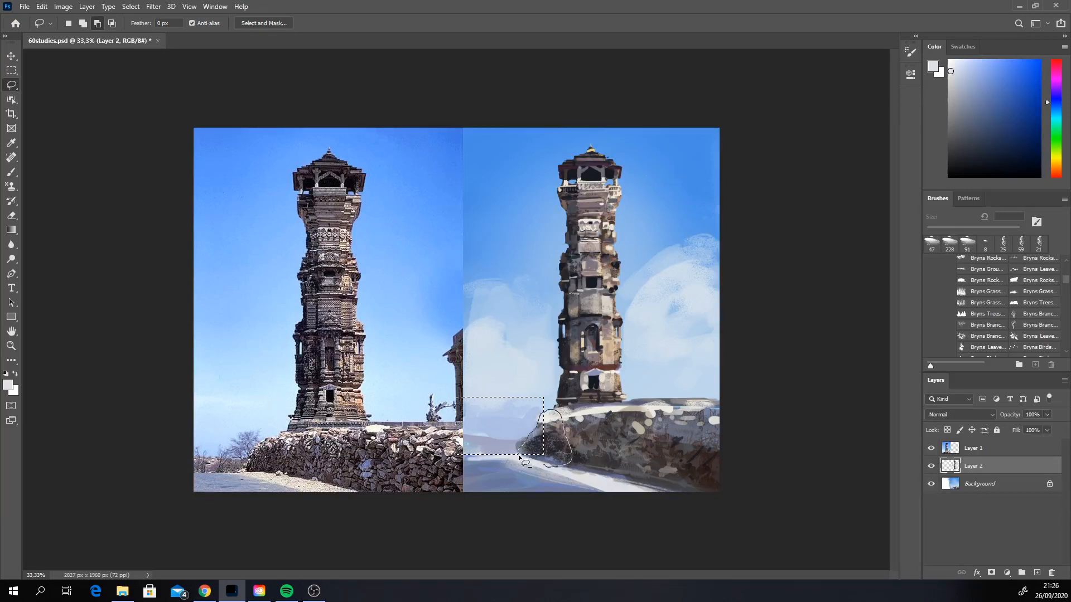
{"action": "left_click_drag", "start_coordinate": [519, 456], "coordinate": [520, 458]}
Step: Set the branch brush to 437 px, pick a greyish mauve from the wall and stamp a bare bush inside the selection beside the wall
{"action": "left_click", "coordinate": [11, 172]}
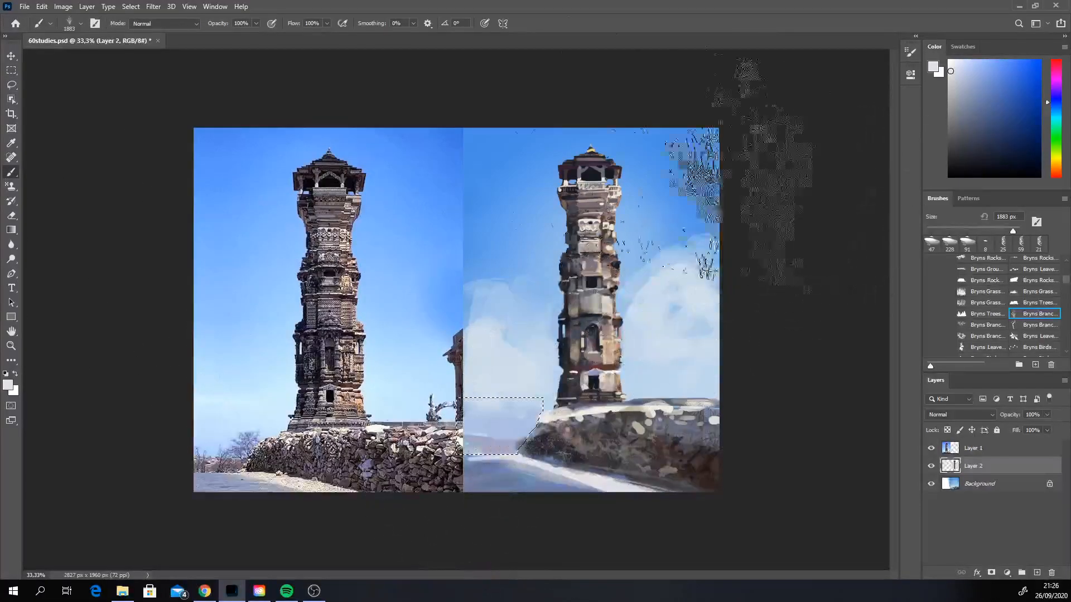
{"action": "left_click", "coordinate": [987, 230]}
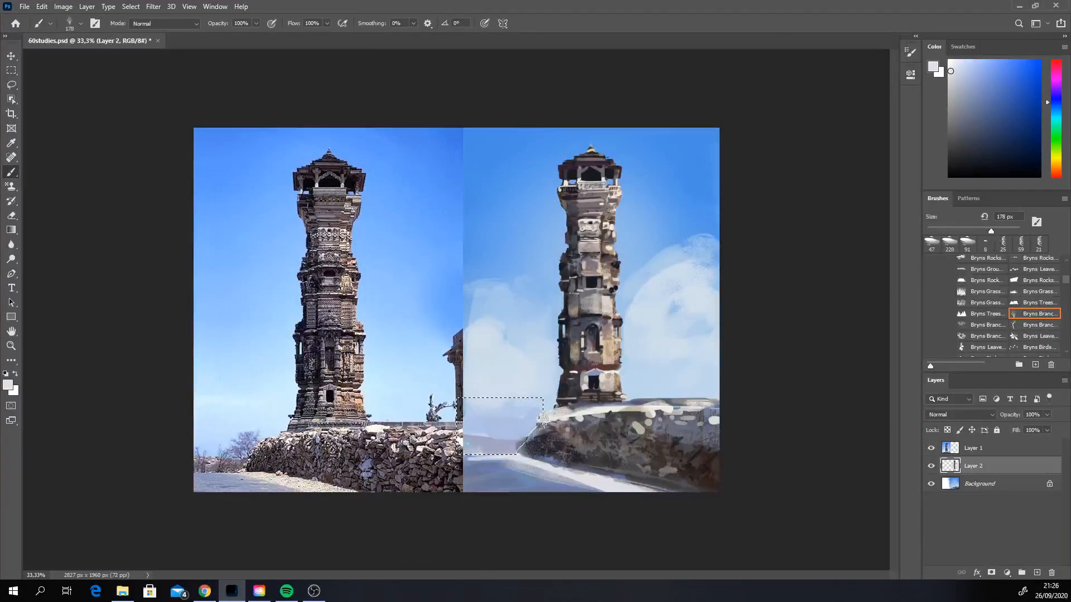
{"action": "left_click", "coordinate": [1003, 229]}
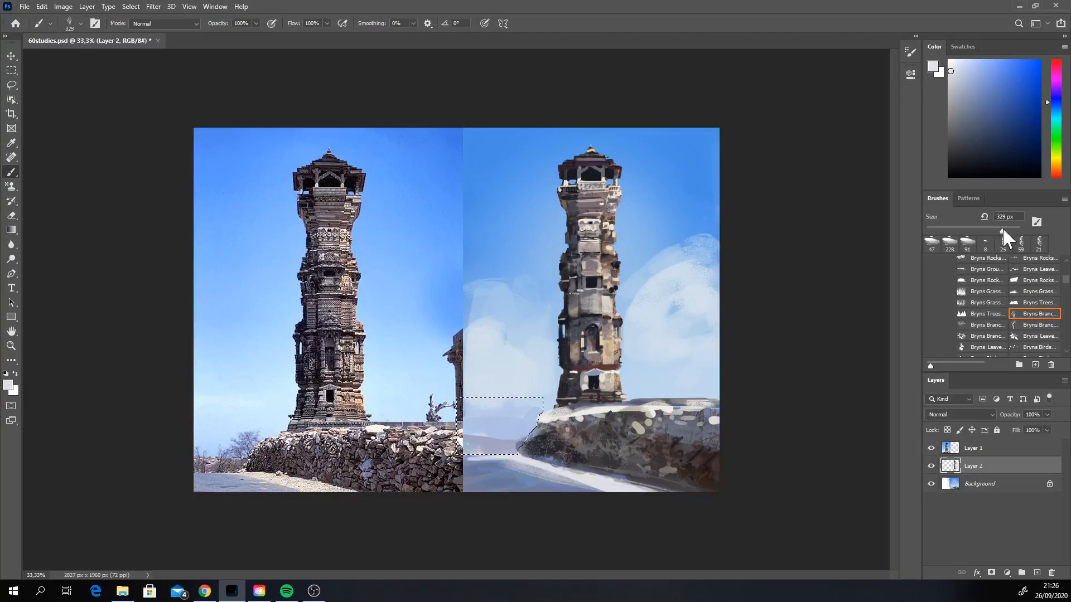
{"action": "left_click", "coordinate": [554, 443], "text": "alt"}
{"action": "left_click", "coordinate": [1053, 68]}
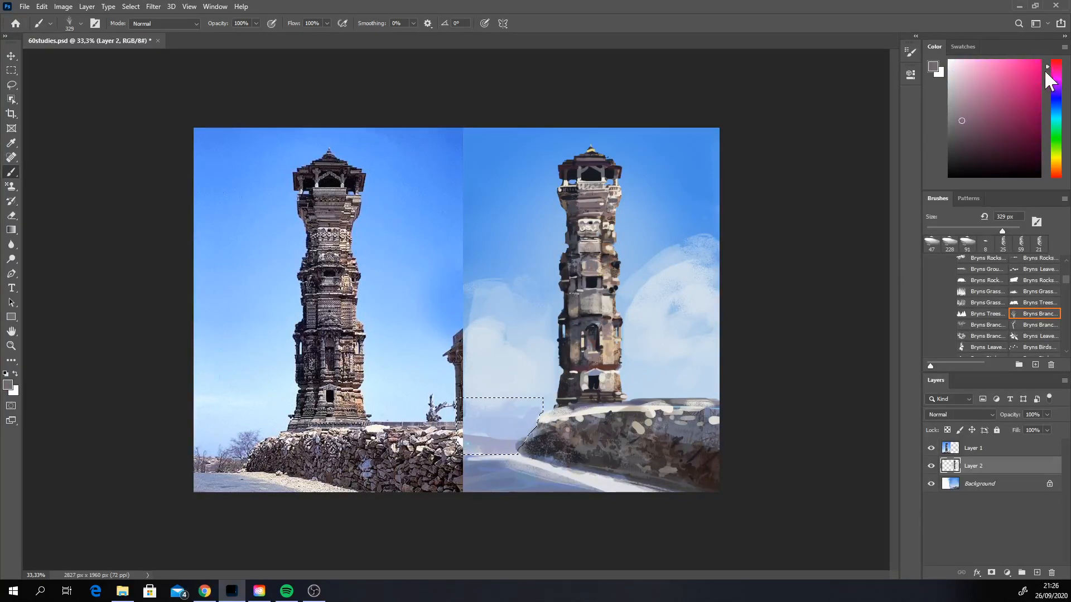
{"action": "left_click_drag", "start_coordinate": [1005, 228], "coordinate": [1009, 230]}
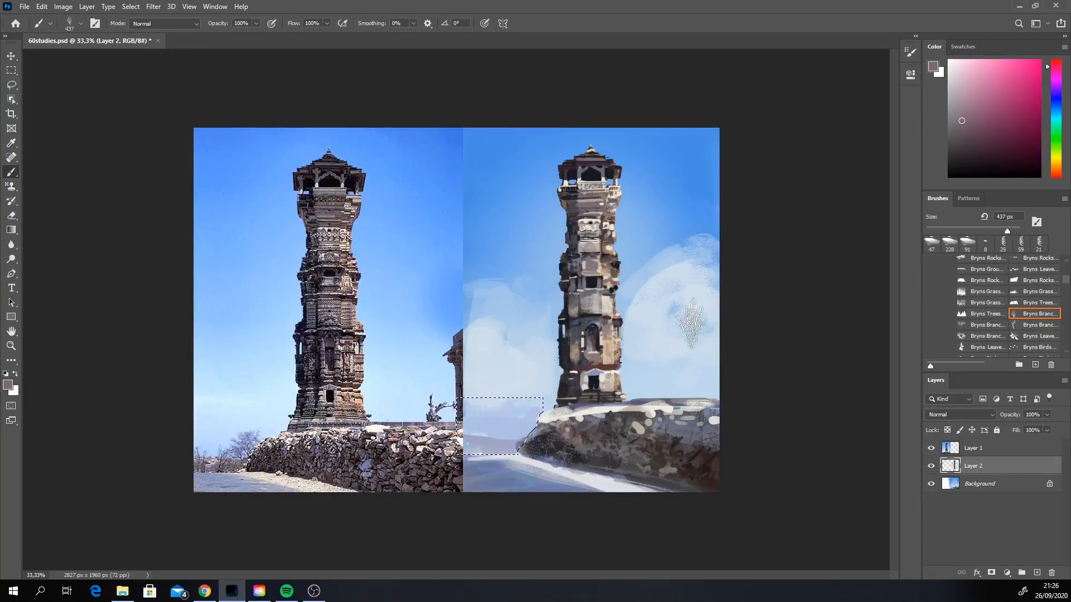
{"action": "left_click", "coordinate": [519, 445]}
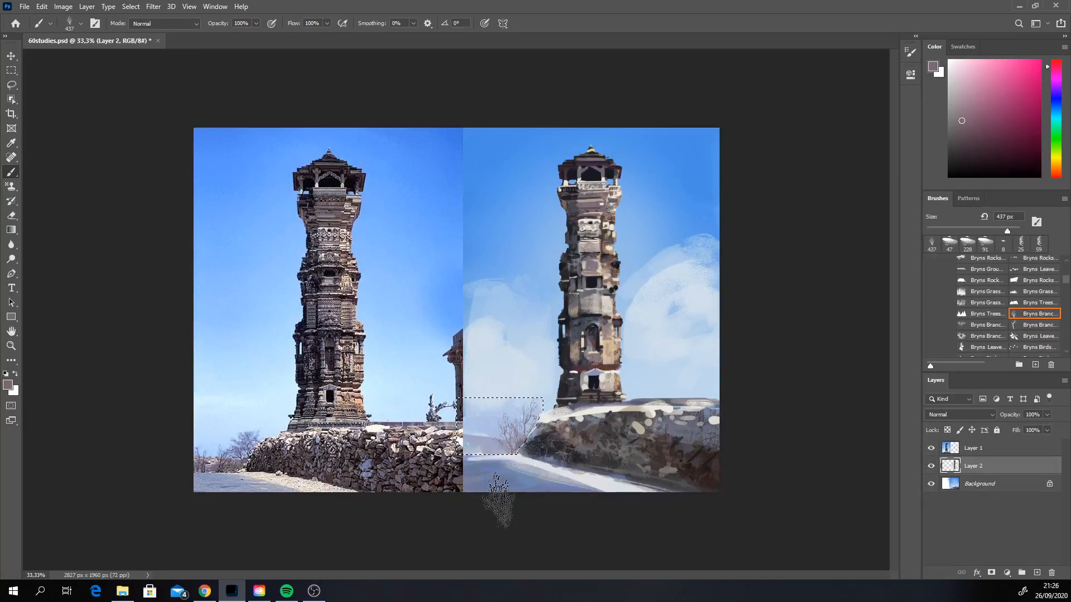
Step: Switch to the wider Bryns branch brush, set it to 329 px and stamp more mauve branches around the bush inside the selection
{"action": "left_click", "coordinate": [1034, 326]}
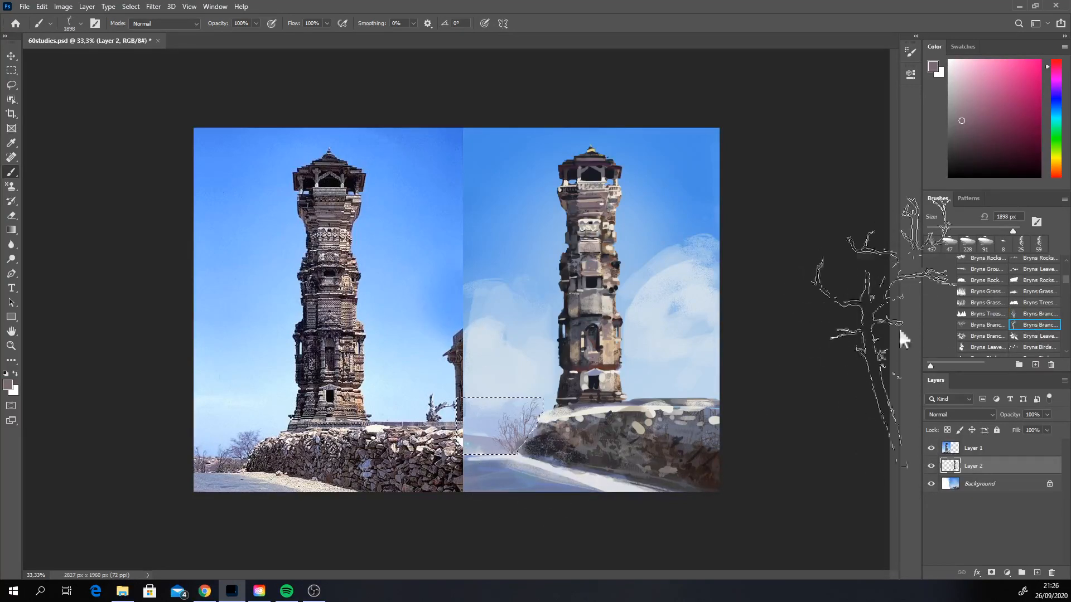
{"action": "left_click", "coordinate": [964, 324]}
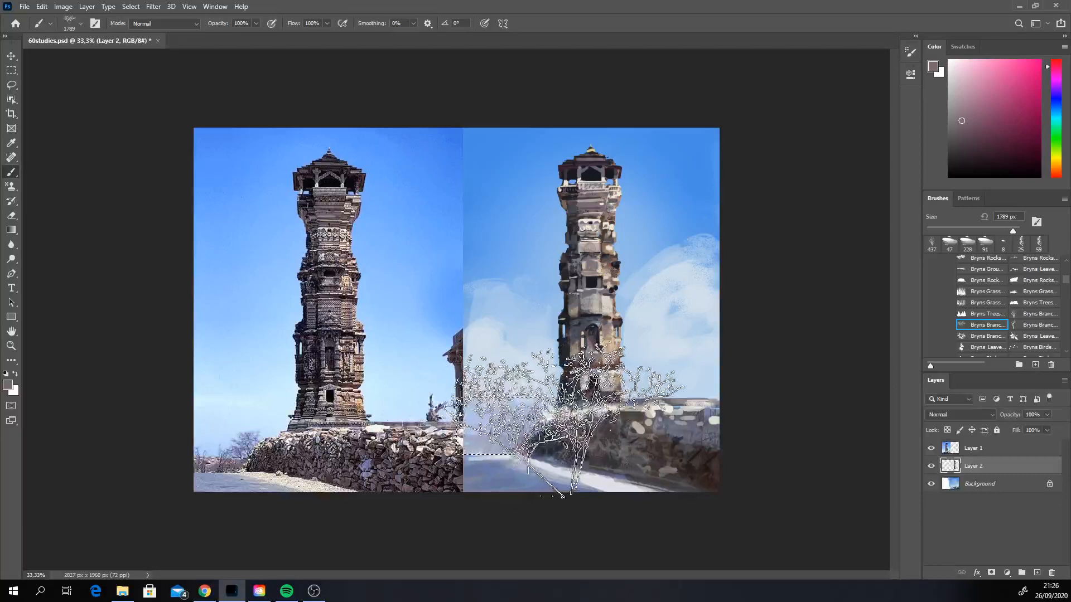
{"action": "left_click", "coordinate": [999, 228]}
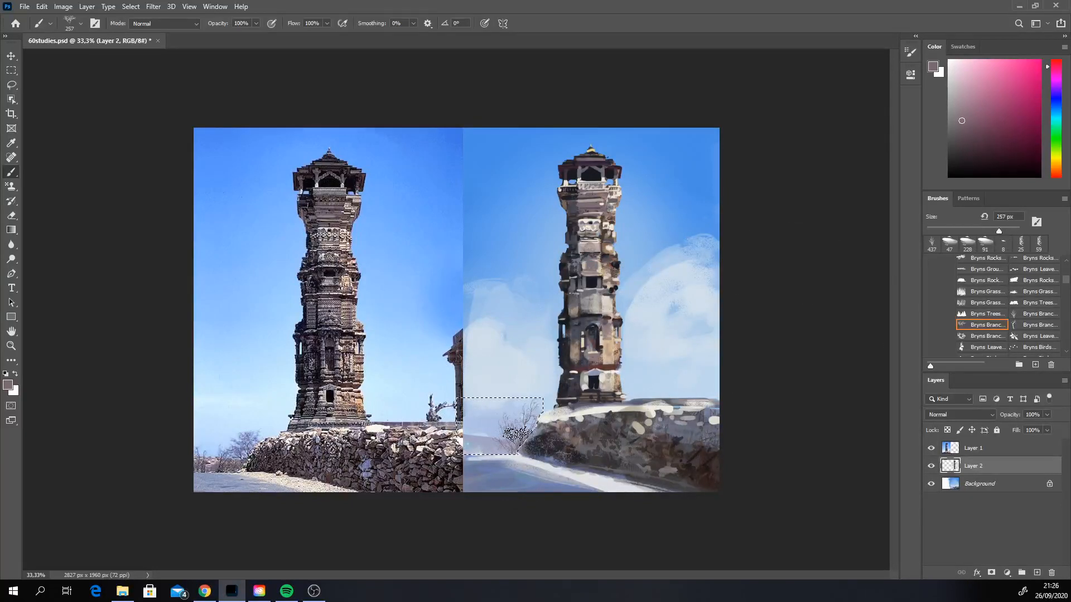
{"action": "left_click", "coordinate": [481, 443]}
{"action": "key", "text": "ctrl+z"}
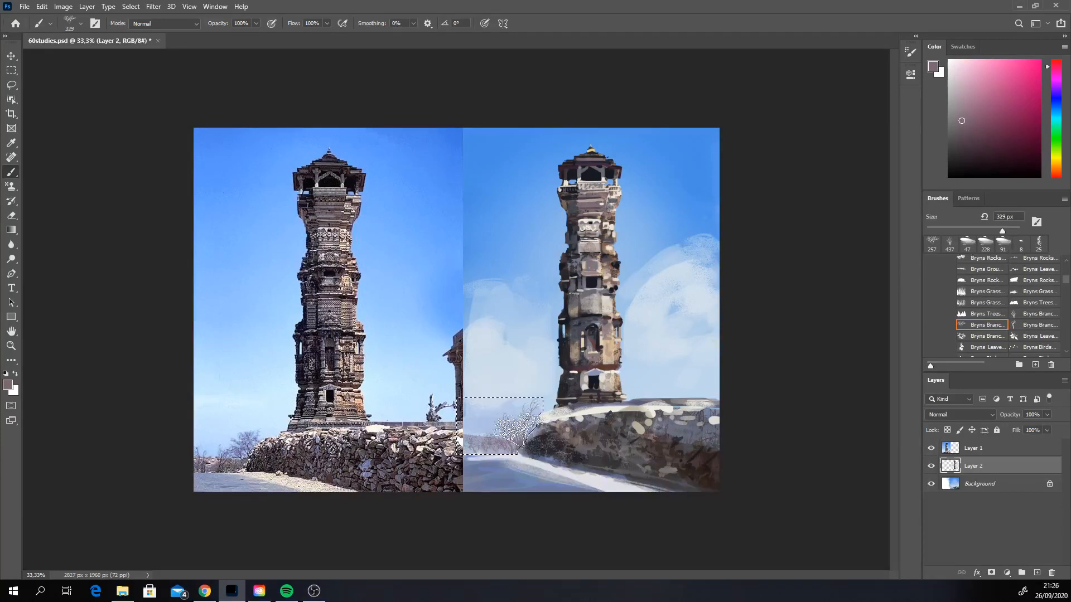
{"action": "left_click", "coordinate": [517, 425]}
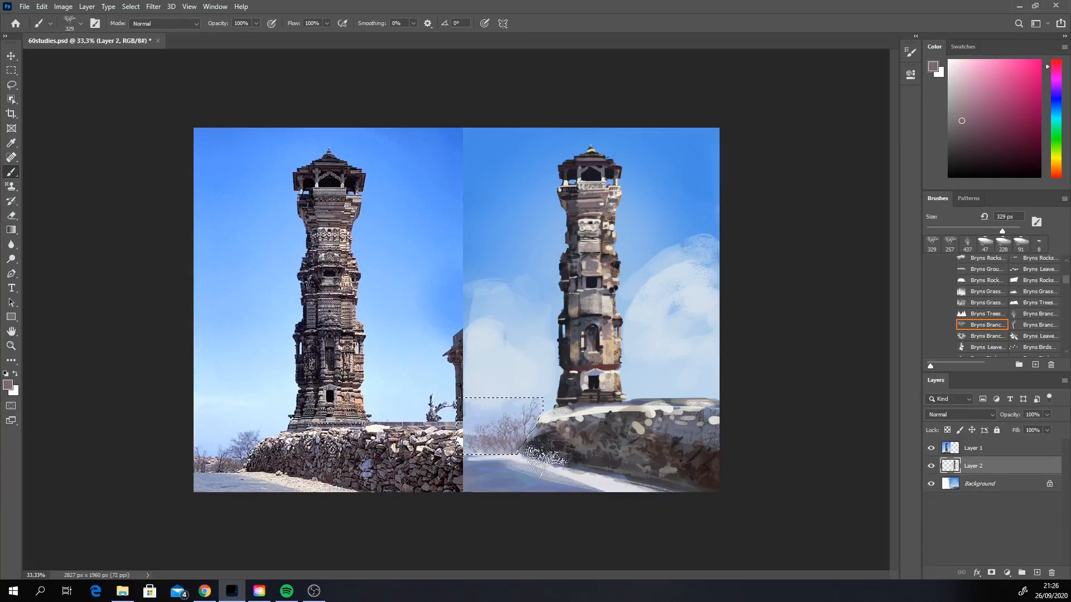
Step: Darken the mauve to near-black, set the leafy Bryns branch brush to 293 px, stamp the bush beside the wall and undo the last stamp
{"action": "left_click", "coordinate": [961, 135]}
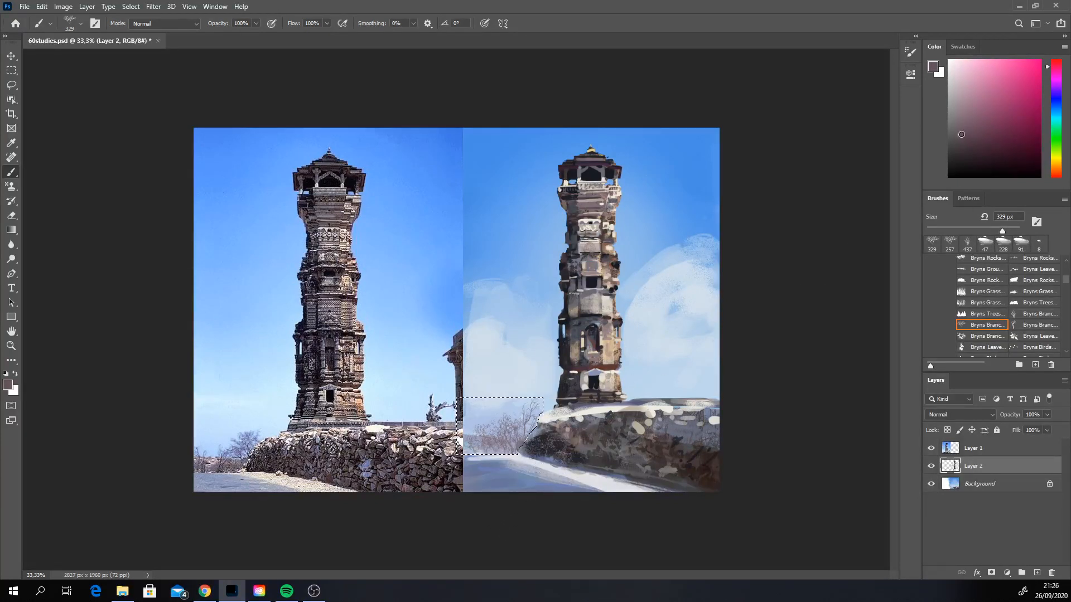
{"action": "left_click", "coordinate": [968, 151]}
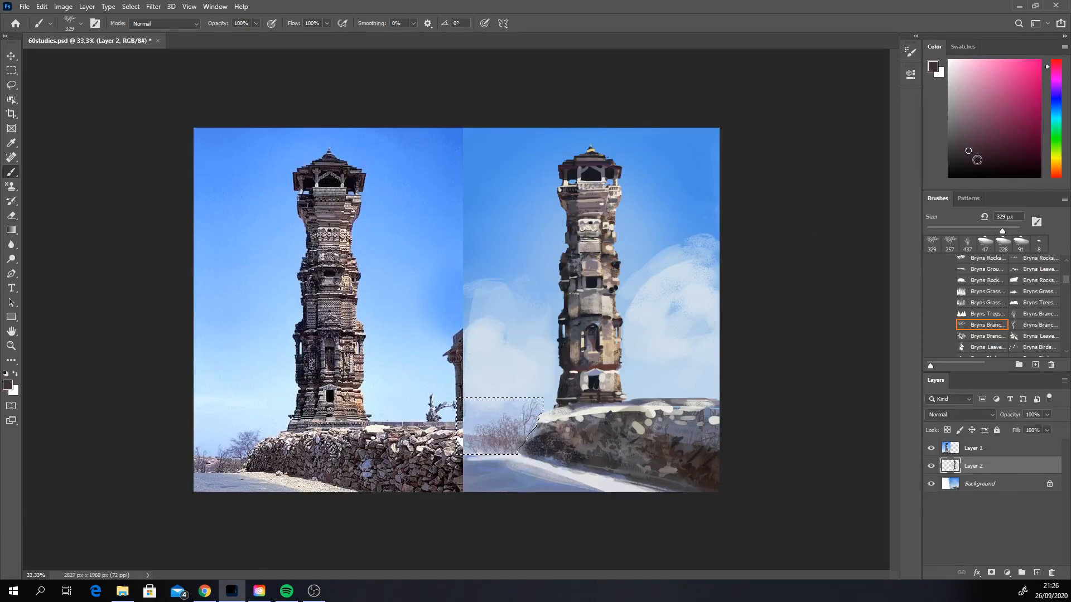
{"action": "left_click", "coordinate": [981, 335]}
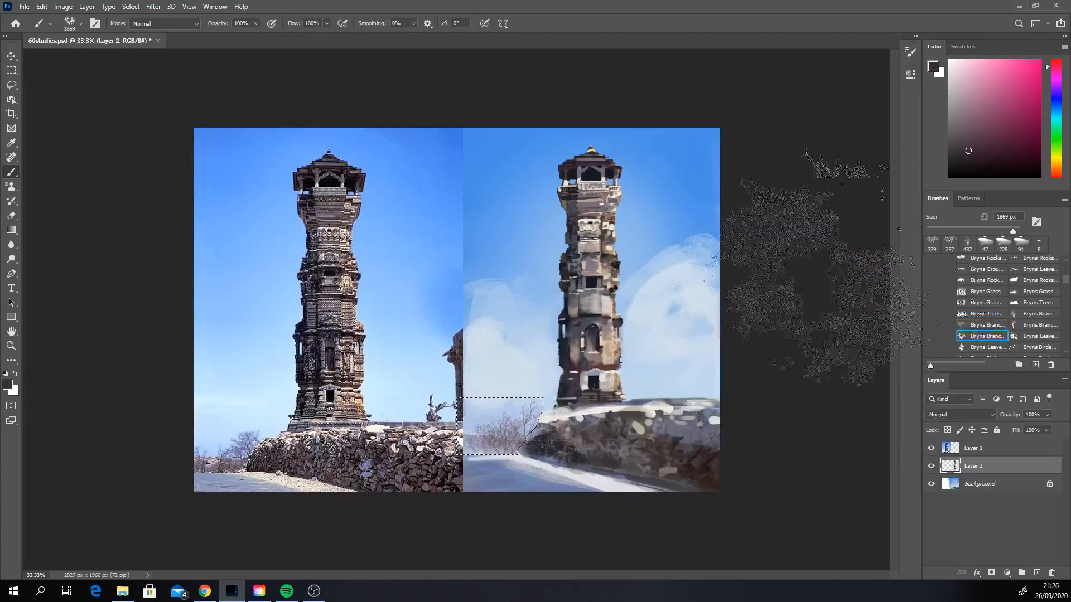
{"action": "left_click_drag", "start_coordinate": [1013, 231], "coordinate": [1000, 231]}
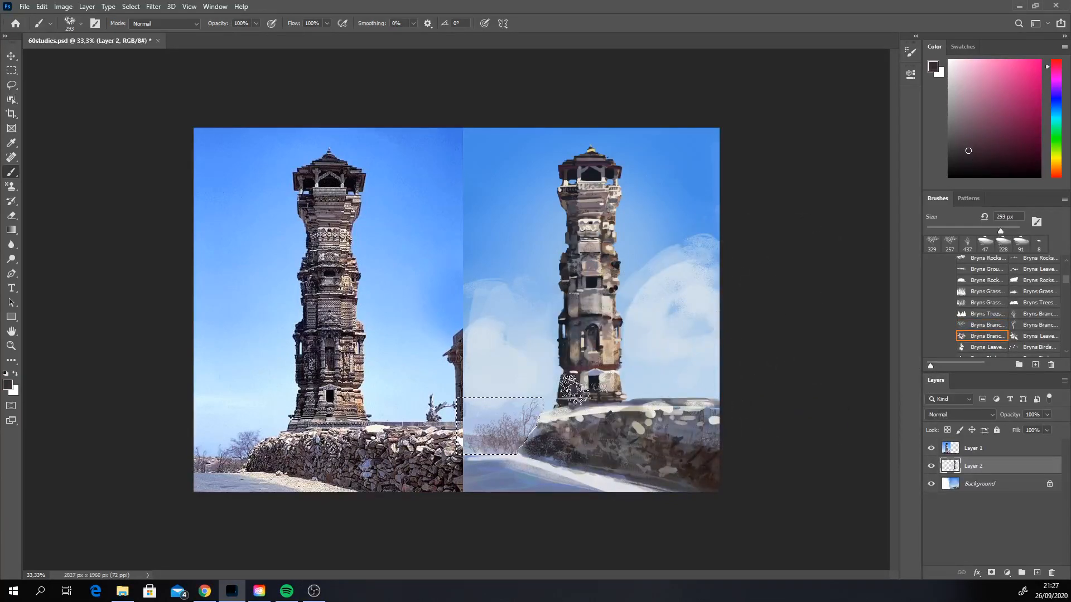
{"action": "left_click", "coordinate": [531, 455]}
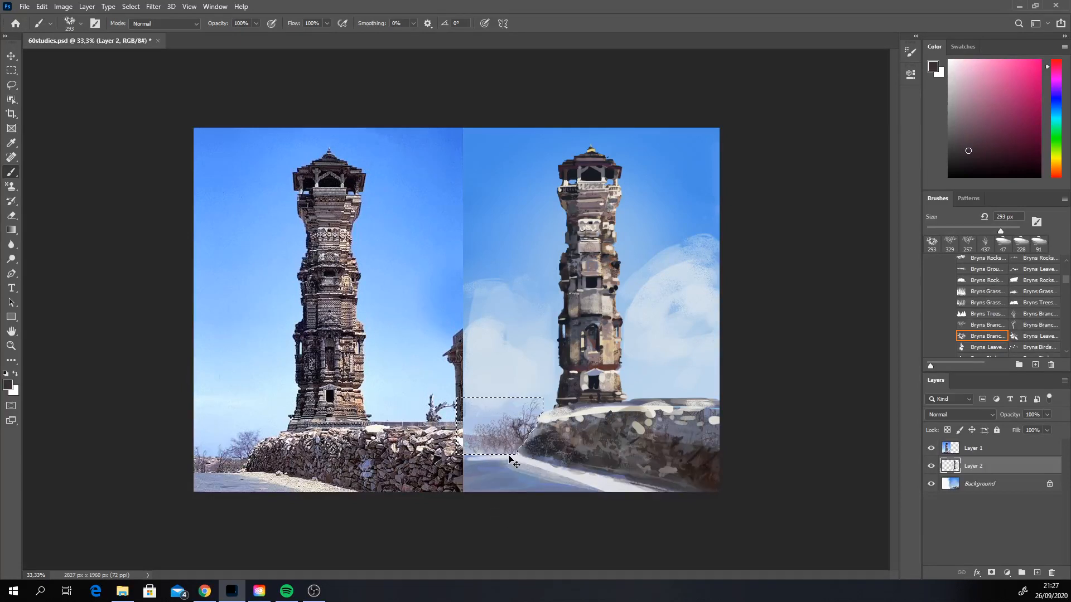
{"action": "key", "text": "ctrl+z"}
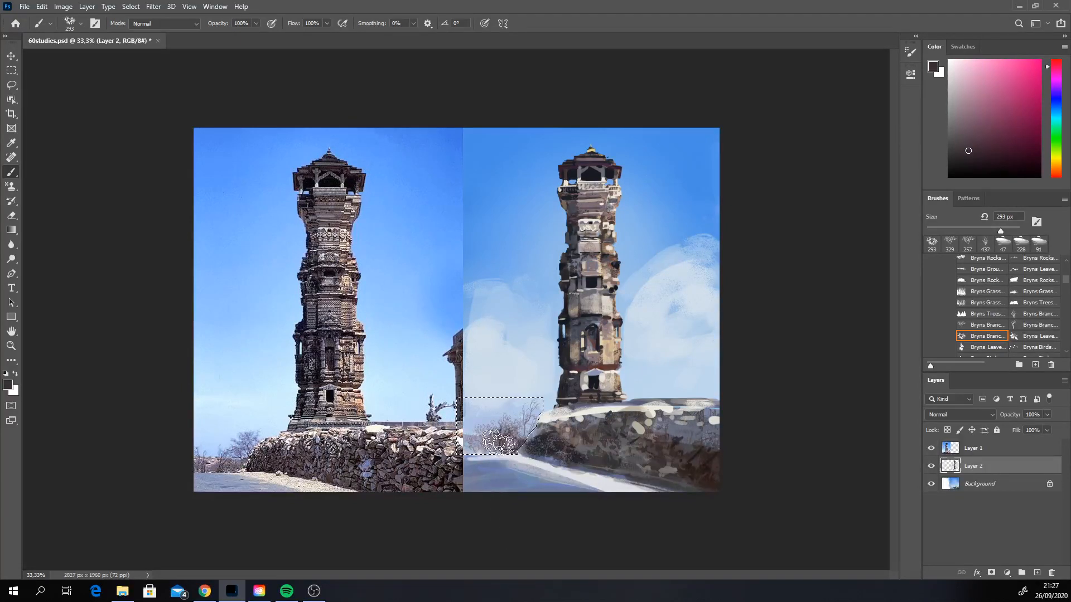
Step: Add thin twigs to the bush with the single-branch Bryns brush at 163 px and clear the selection
{"action": "left_click", "coordinate": [1037, 325]}
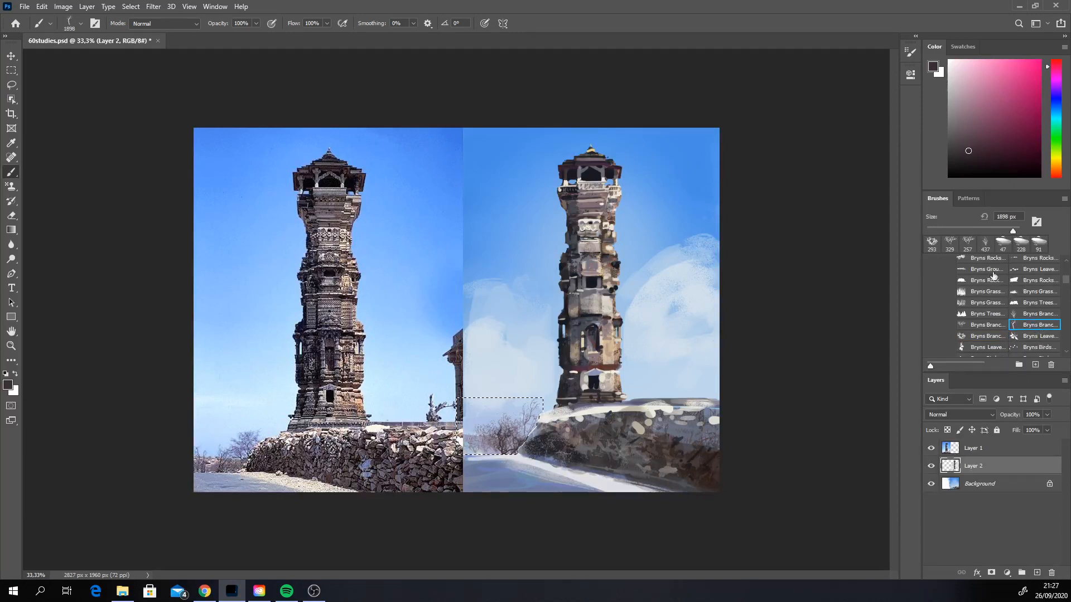
{"action": "left_click", "coordinate": [987, 229]}
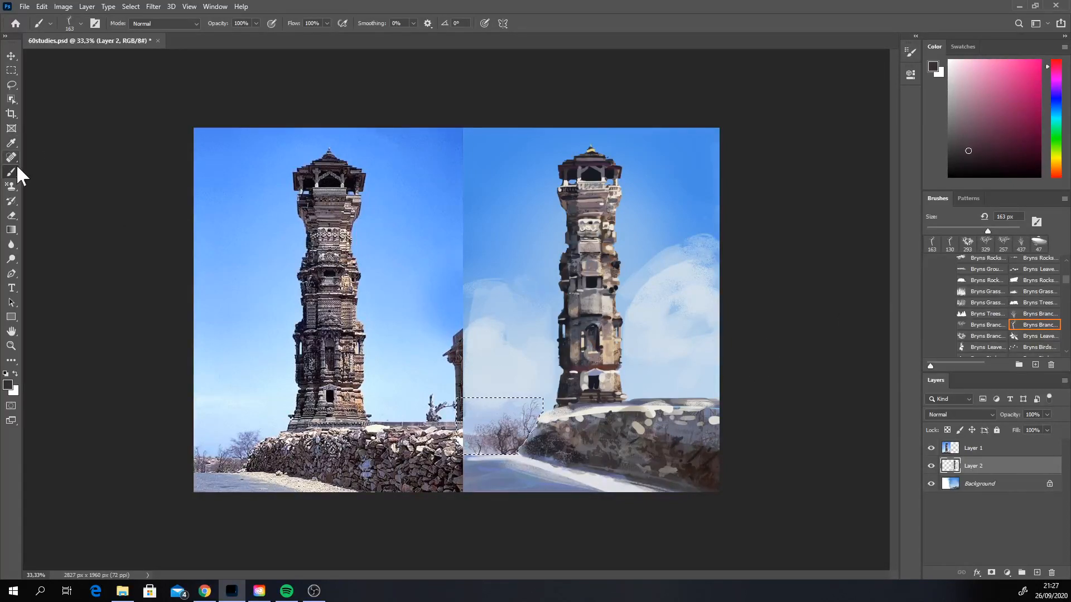
{"action": "left_click", "coordinate": [132, 7]}
{"action": "left_click", "coordinate": [142, 28]}
Step: Choose the Rake brush from the MarcoBucci_Brushpack folder
{"action": "left_click", "coordinate": [1062, 275]}
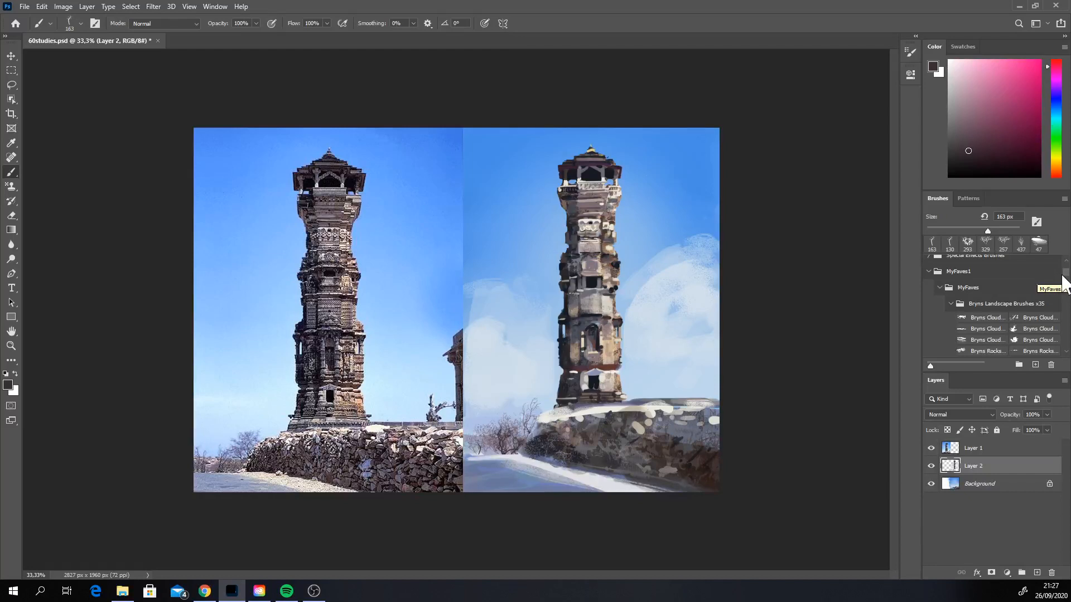
{"action": "left_click_drag", "start_coordinate": [1064, 271], "coordinate": [1064, 322]}
{"action": "left_click", "coordinate": [1063, 327]}
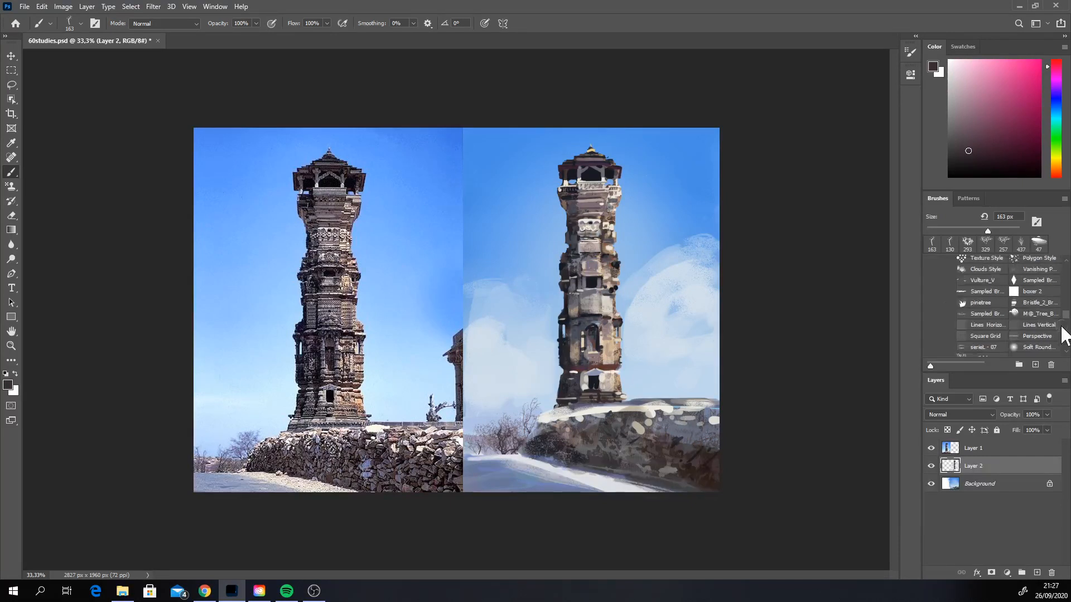
{"action": "left_click", "coordinate": [1059, 336]}
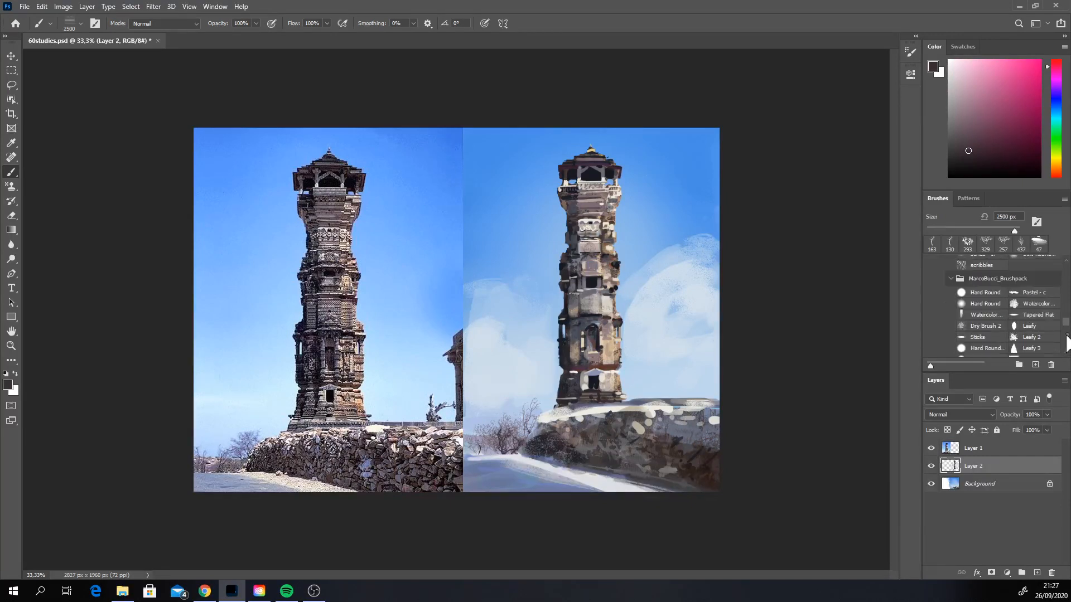
{"action": "left_click", "coordinate": [1066, 343]}
{"action": "left_click", "coordinate": [1066, 343]}
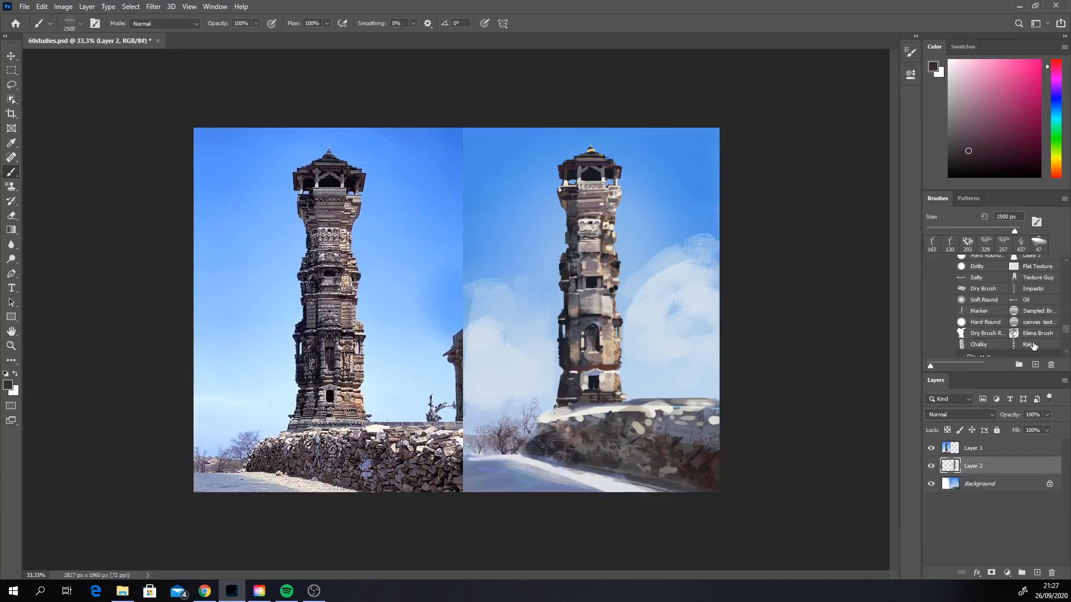
{"action": "left_click", "coordinate": [1029, 344]}
Step: Set the Rake brush to 28 px, sample a grey from the painted tower and stroke fine lines across its middle
{"action": "right_click", "coordinate": [604, 307]}
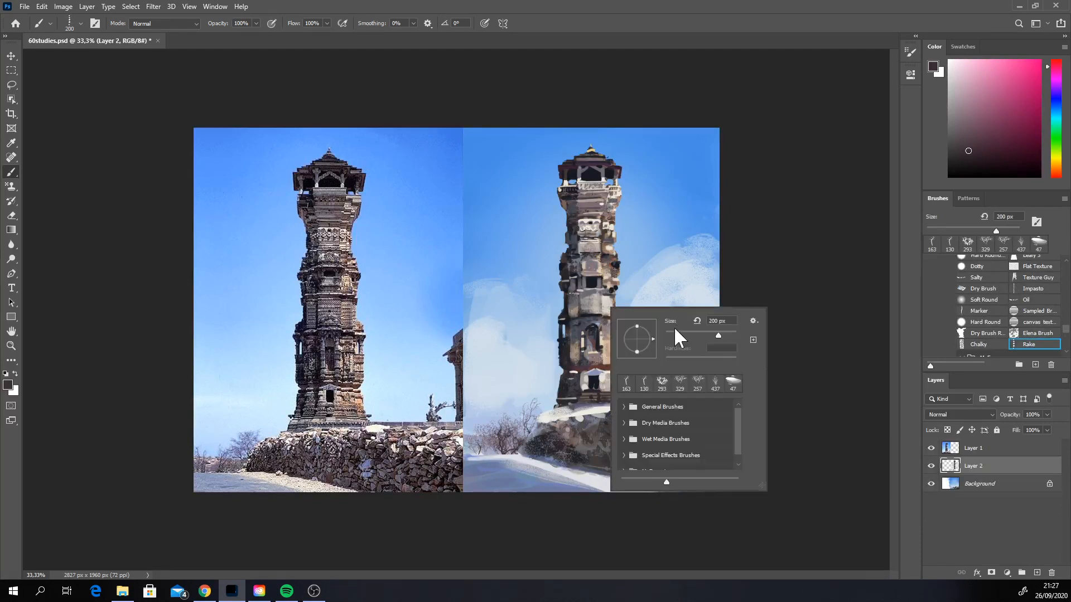
{"action": "left_click", "coordinate": [675, 335]}
{"action": "left_click", "coordinate": [582, 312], "text": "alt"}
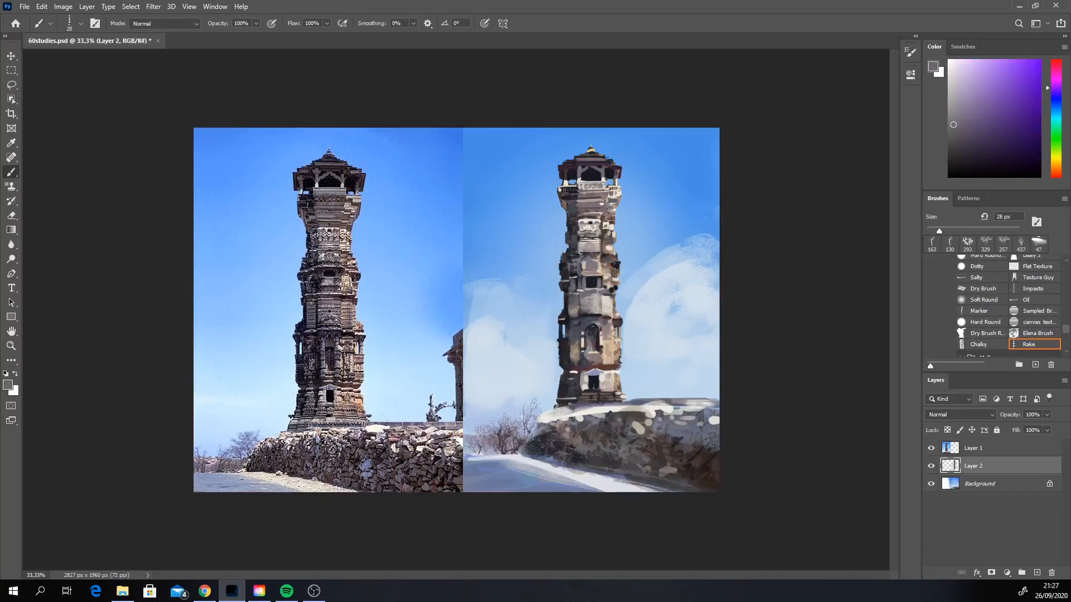
{"action": "mouse_move", "coordinate": [583, 307]}
{"action": "left_mouse_down"}
{"action": "mouse_move", "coordinate": [611, 301]}
{"action": "mouse_move", "coordinate": [609, 312]}
{"action": "left_mouse_up"}
Step: Enlarge the Rake brush to 59 px and add stone lines to the painted tower with sampled grey, brown, pale beige and dark tones
{"action": "right_click", "coordinate": [600, 305]}
{"action": "left_click", "coordinate": [677, 334]}
{"action": "left_click", "coordinate": [582, 307]}
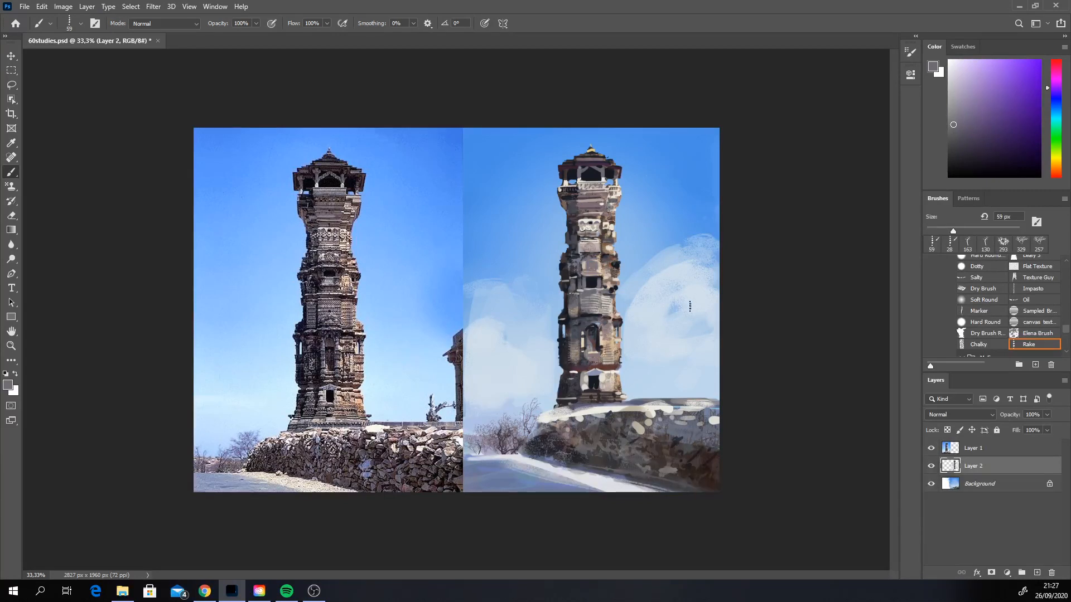
{"action": "left_click", "coordinate": [603, 247], "text": "alt"}
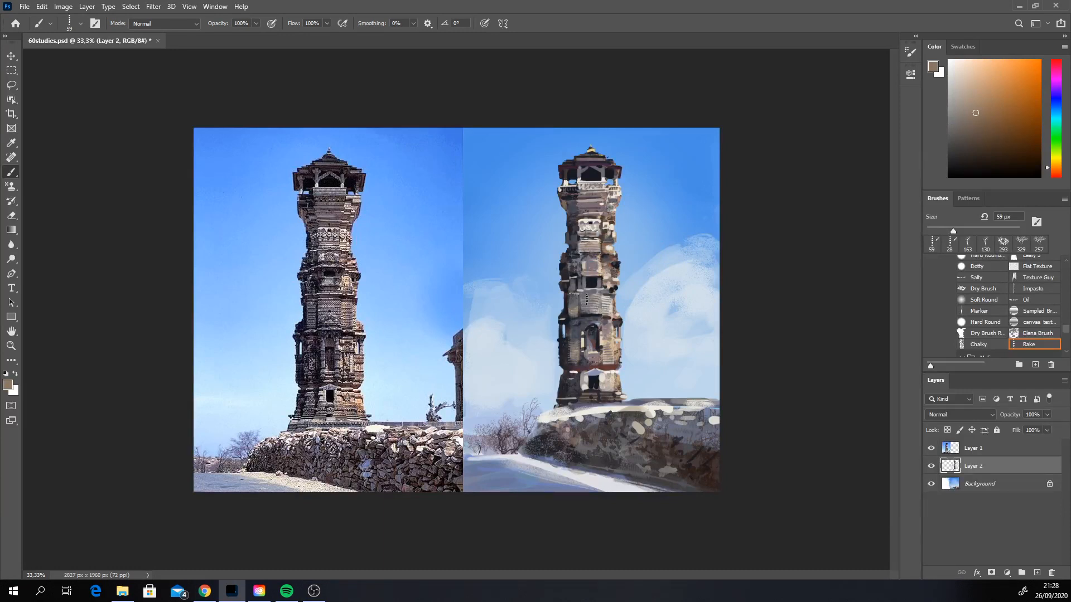
{"action": "left_click", "coordinate": [601, 301], "text": "alt"}
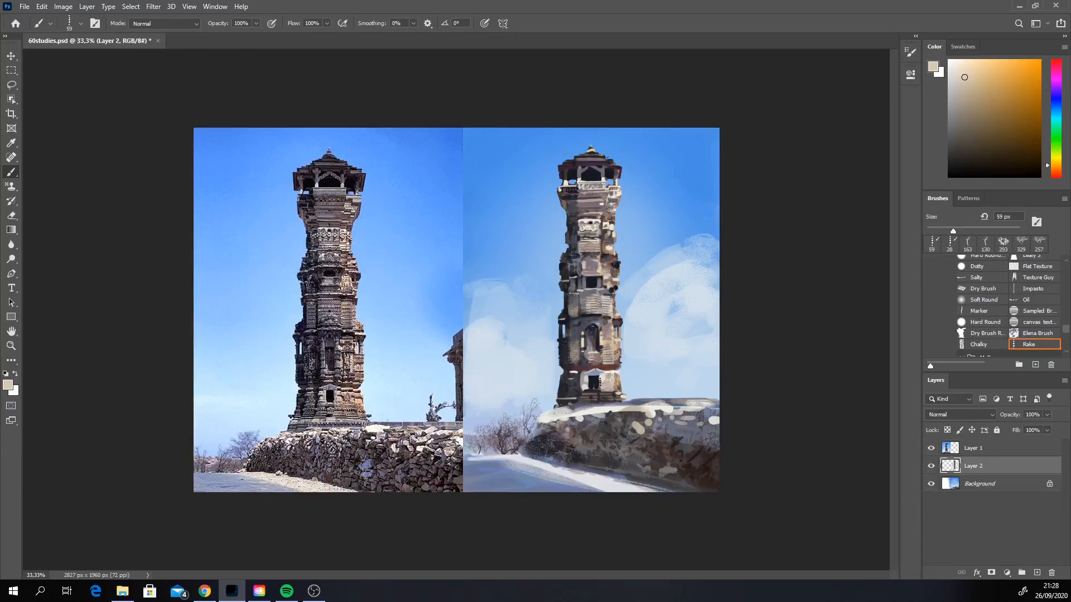
{"action": "left_click", "coordinate": [581, 380], "text": "alt"}
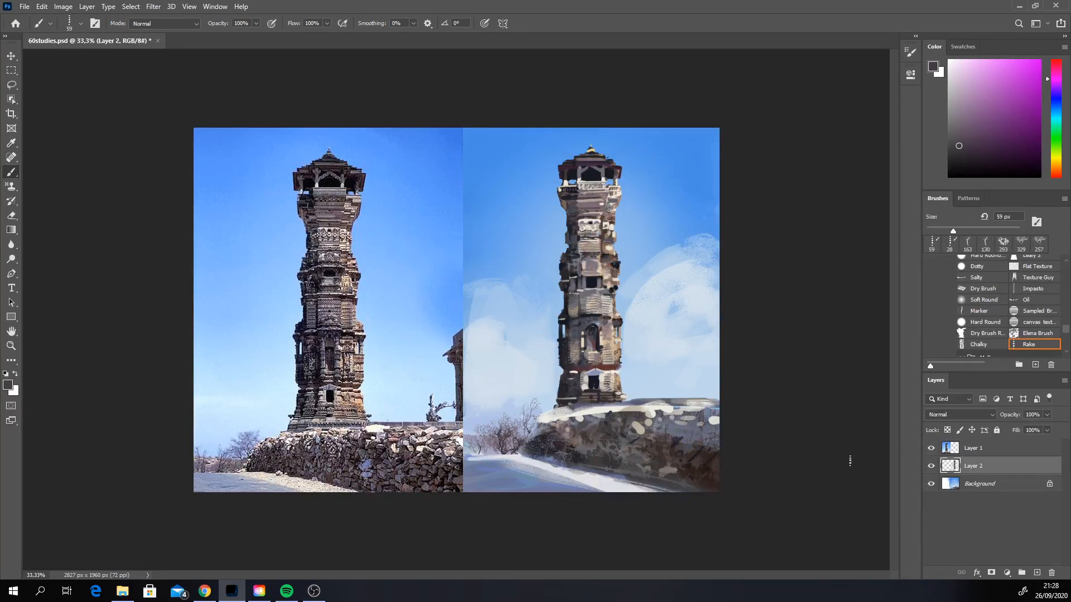
Step: Switch to the Hard Round brush with white as the painting colour and merge Layer 2 down into the Background
{"action": "left_click", "coordinate": [984, 322]}
{"action": "key", "text": "x"}
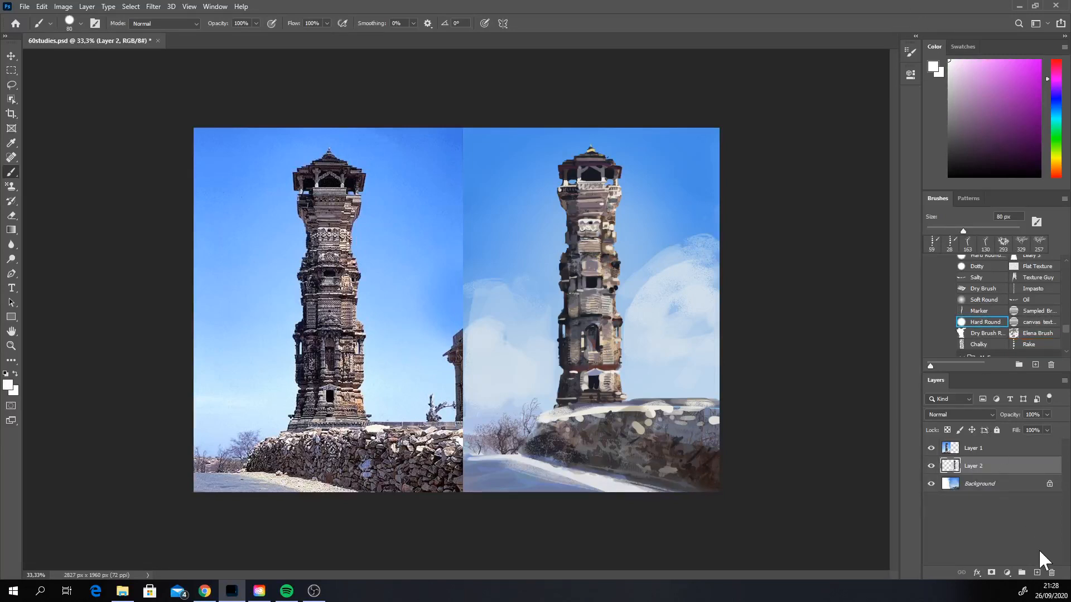
{"action": "right_click", "coordinate": [979, 463]}
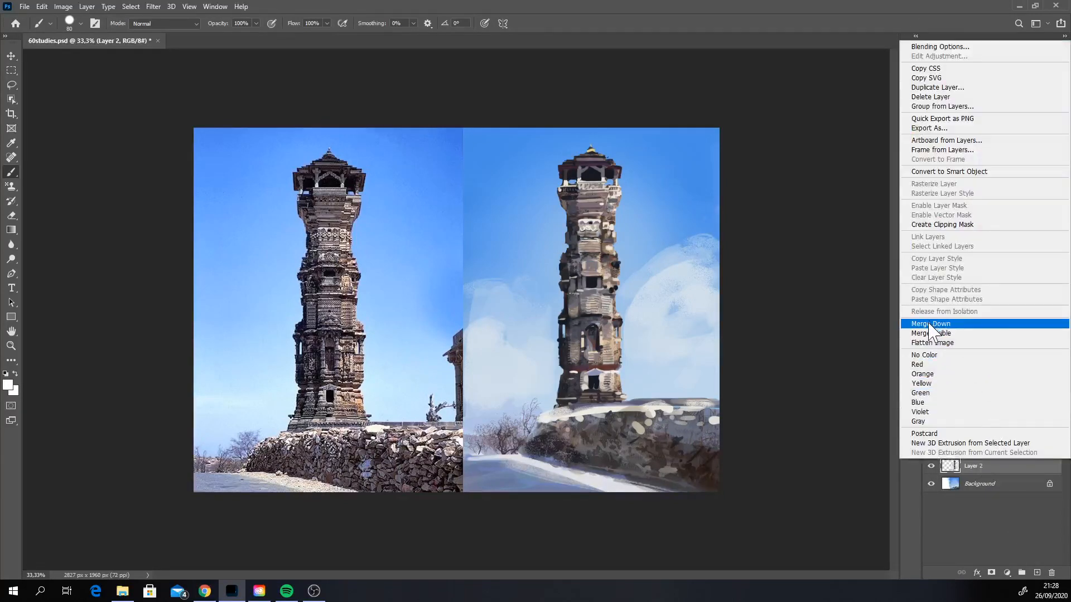
{"action": "left_click", "coordinate": [931, 324]}
Step: Set the Hard Round brush to 15 px and handwrite an underlined white "PHOTO STUDY" in the sky beside the painted tower's top
{"action": "right_click", "coordinate": [687, 244]}
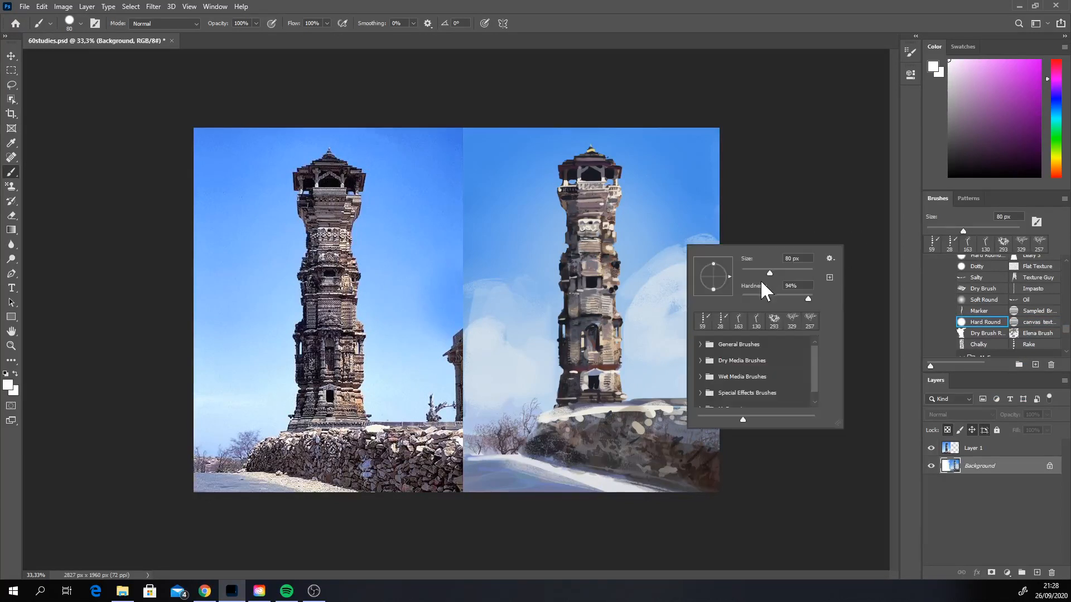
{"action": "left_click_drag", "start_coordinate": [770, 273], "coordinate": [748, 267]}
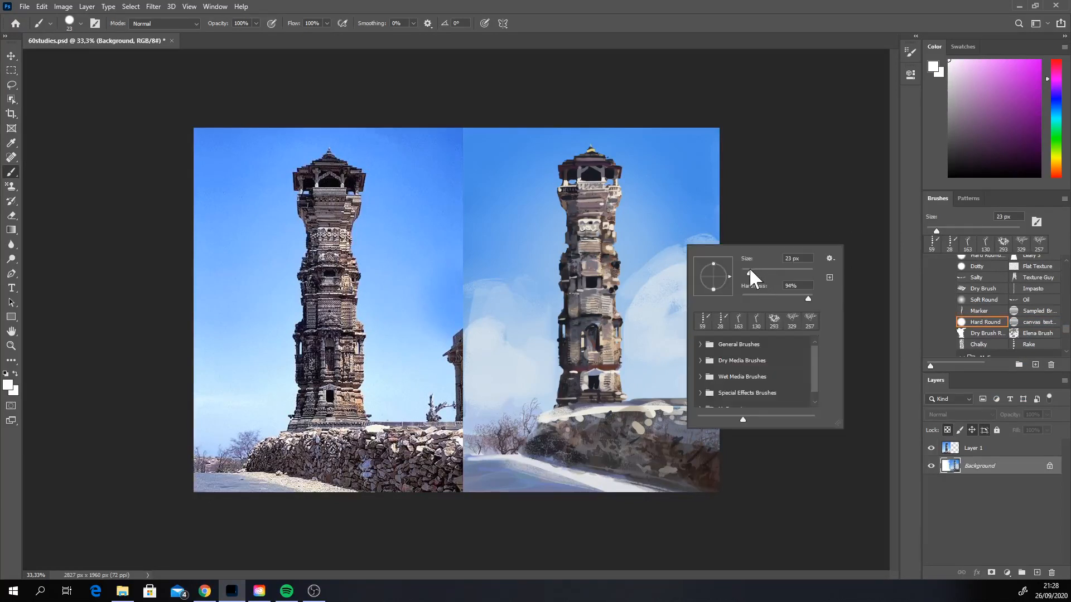
{"action": "left_click", "coordinate": [813, 470]}
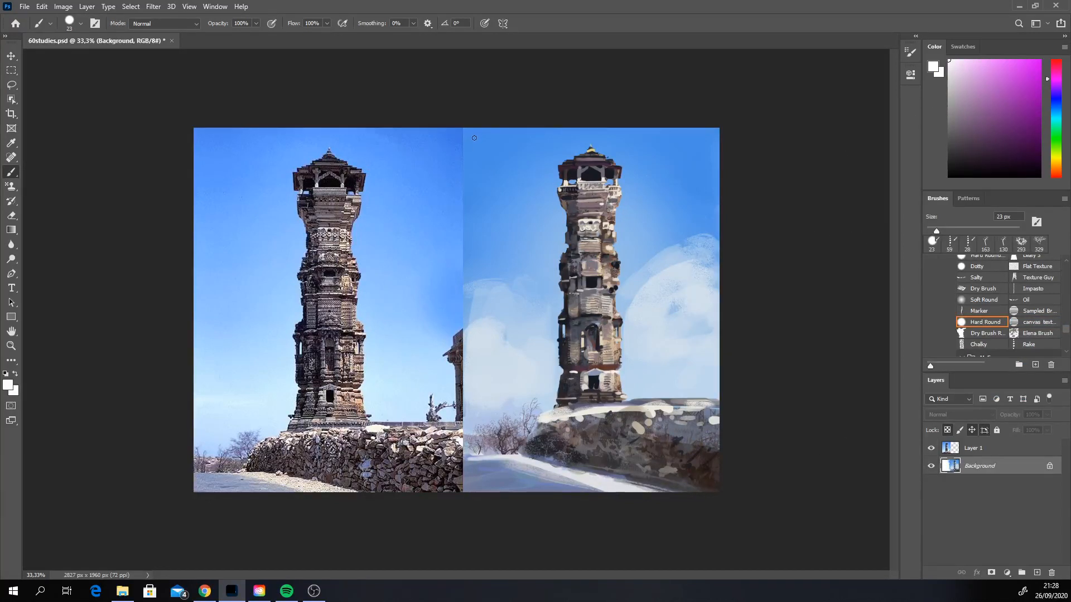
{"action": "right_click", "coordinate": [508, 148]}
{"action": "left_click_drag", "start_coordinate": [575, 173], "coordinate": [571, 173]}
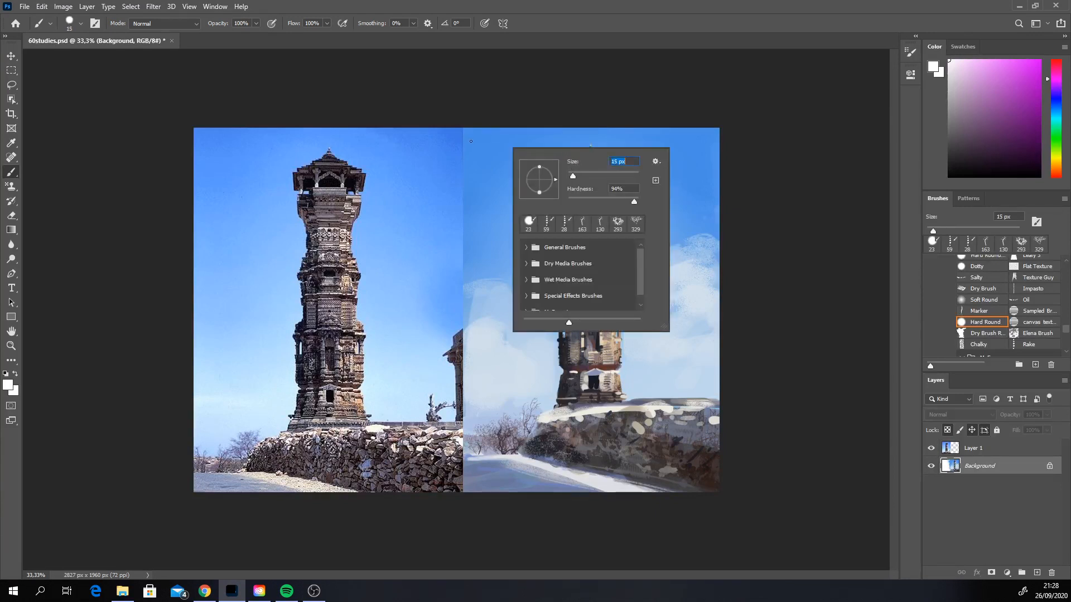
{"action": "left_click_drag", "start_coordinate": [474, 146], "coordinate": [486, 148]}
{"action": "key", "text": "ctrl+z"}
{"action": "left_click_drag", "start_coordinate": [491, 139], "coordinate": [517, 148]}
{"action": "left_click_drag", "start_coordinate": [511, 139], "coordinate": [531, 146]}
{"action": "left_click_drag", "start_coordinate": [474, 167], "coordinate": [523, 166]}
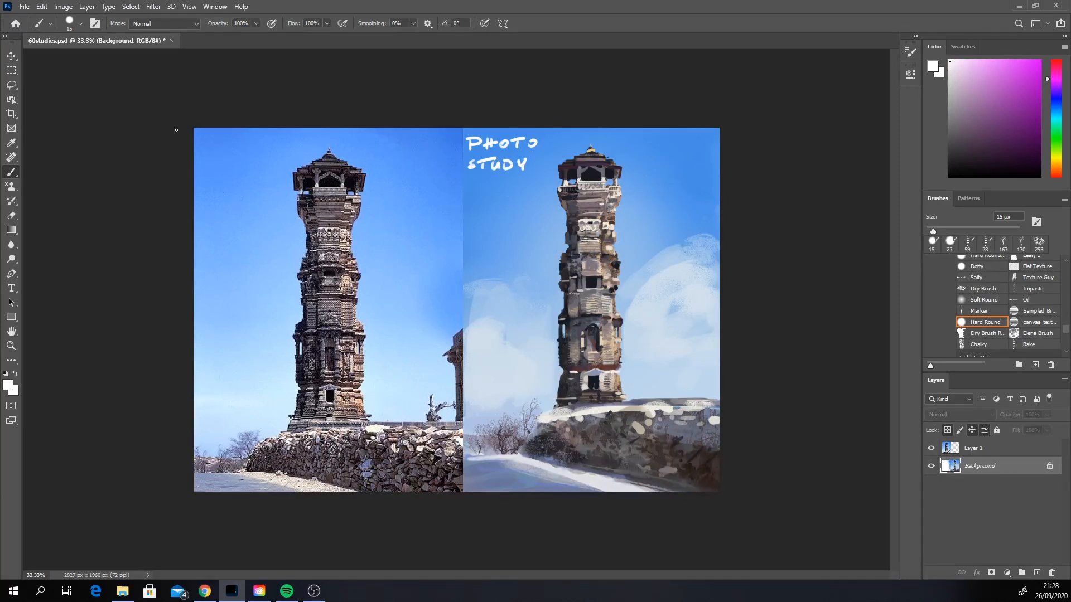
{"action": "left_click_drag", "start_coordinate": [475, 177], "coordinate": [523, 176]}
Step: Export the finished study as 50studies3 in the 09_20 studies folder
{"action": "left_click", "coordinate": [25, 6]}
{"action": "mouse_move", "coordinate": [103, 163]}
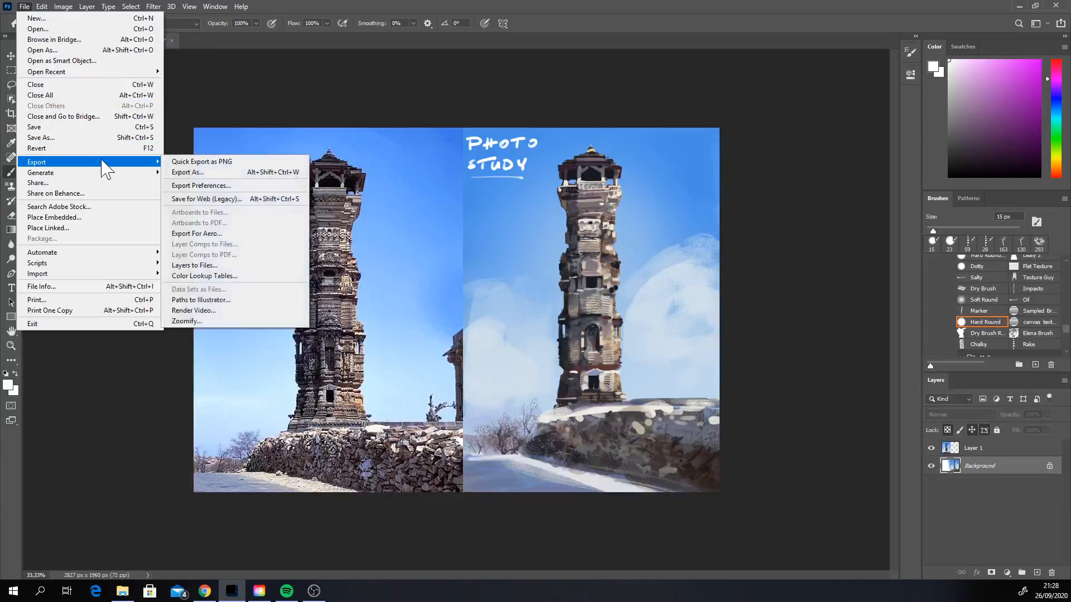
{"action": "left_click", "coordinate": [205, 172]}
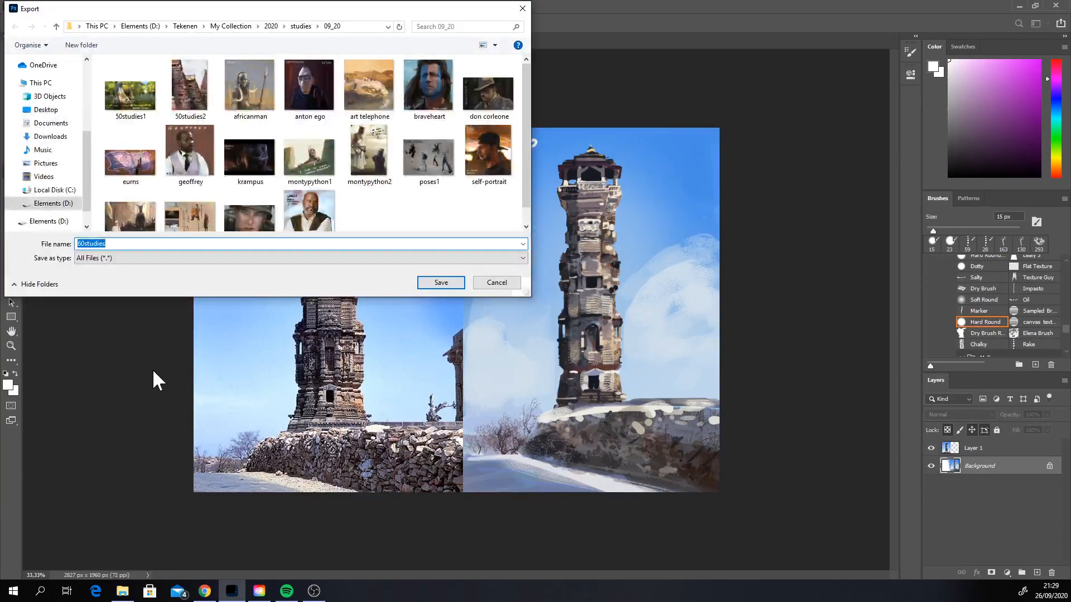
{"action": "left_click", "coordinate": [188, 82]}
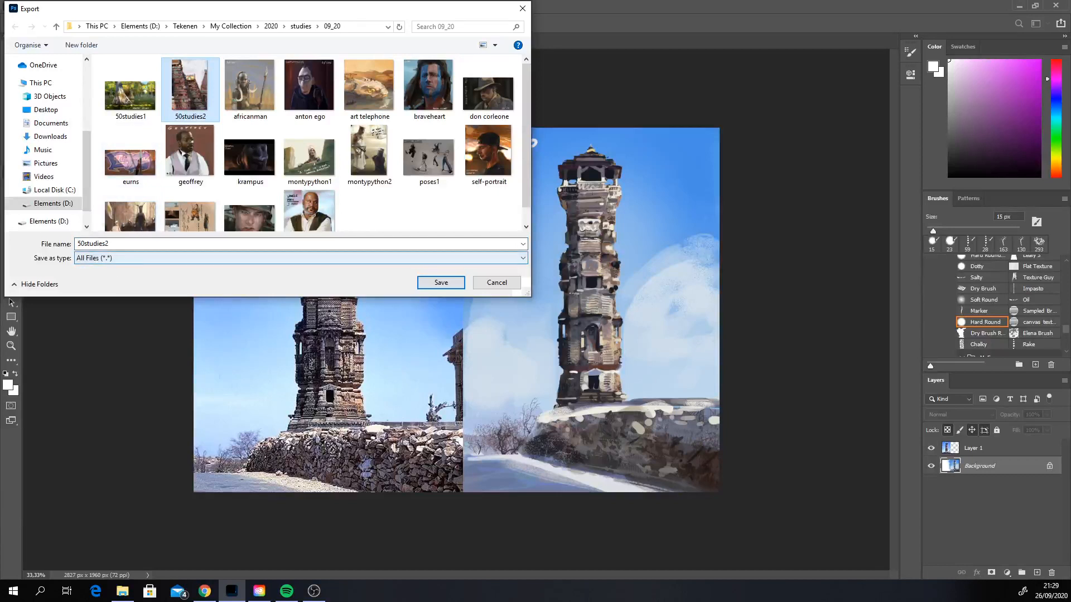
{"action": "key", "text": "End"}
{"action": "key", "text": "BackSpace"}
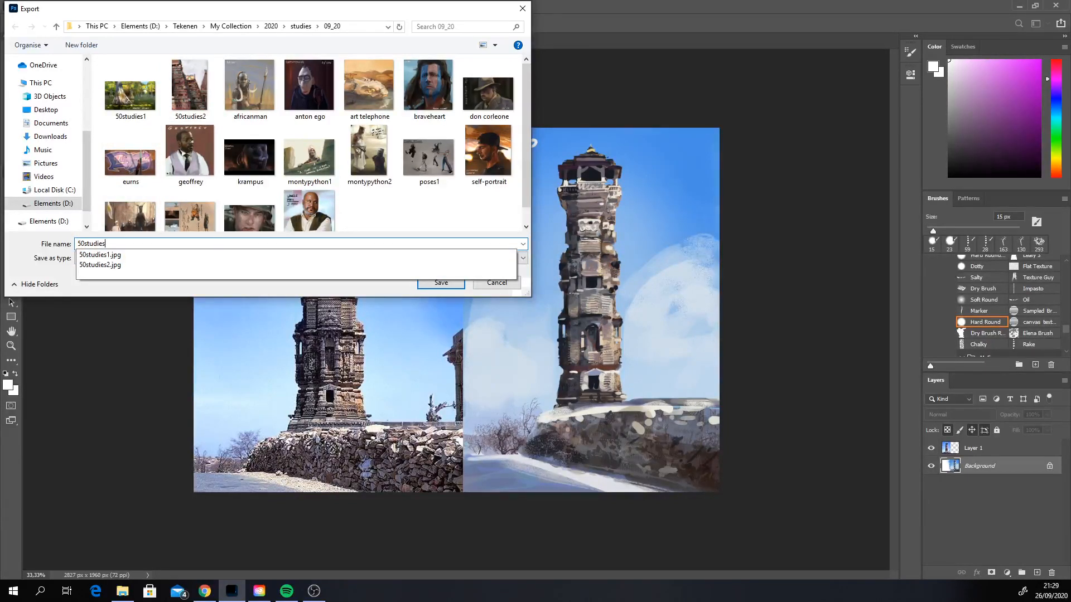
{"action": "type", "text": "3"}
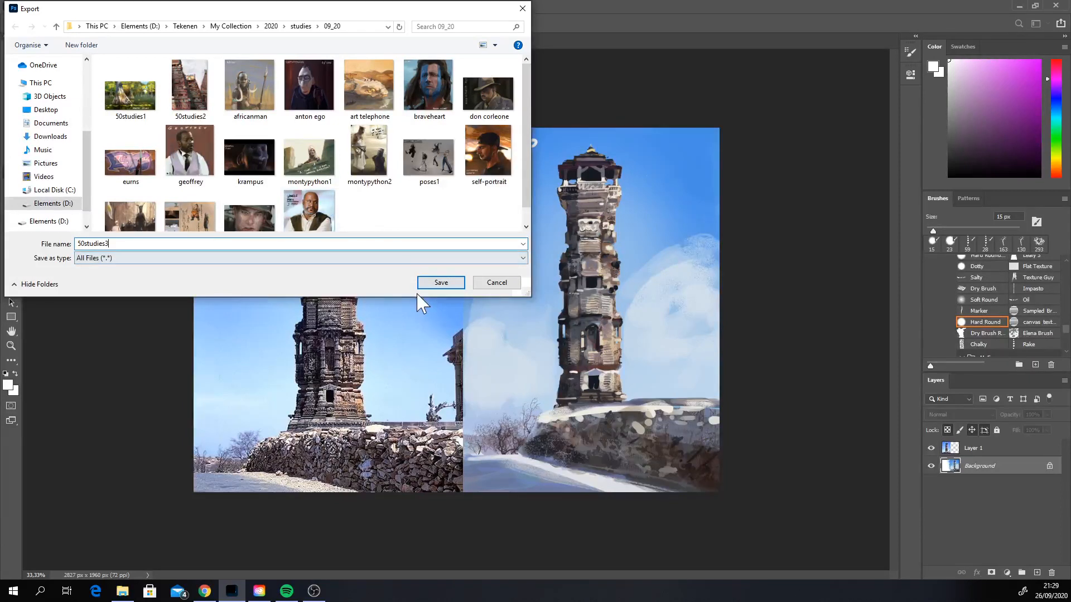
{"action": "left_click", "coordinate": [440, 283]}
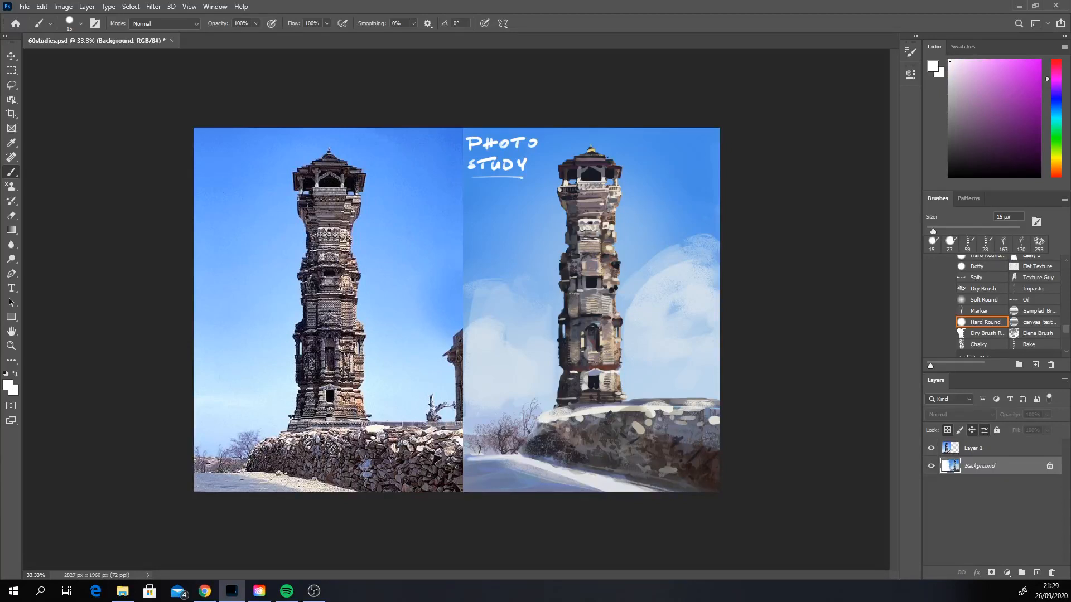
Step: Switch to the Chrome browser window
{"action": "key", "text": "alt+Tab"}
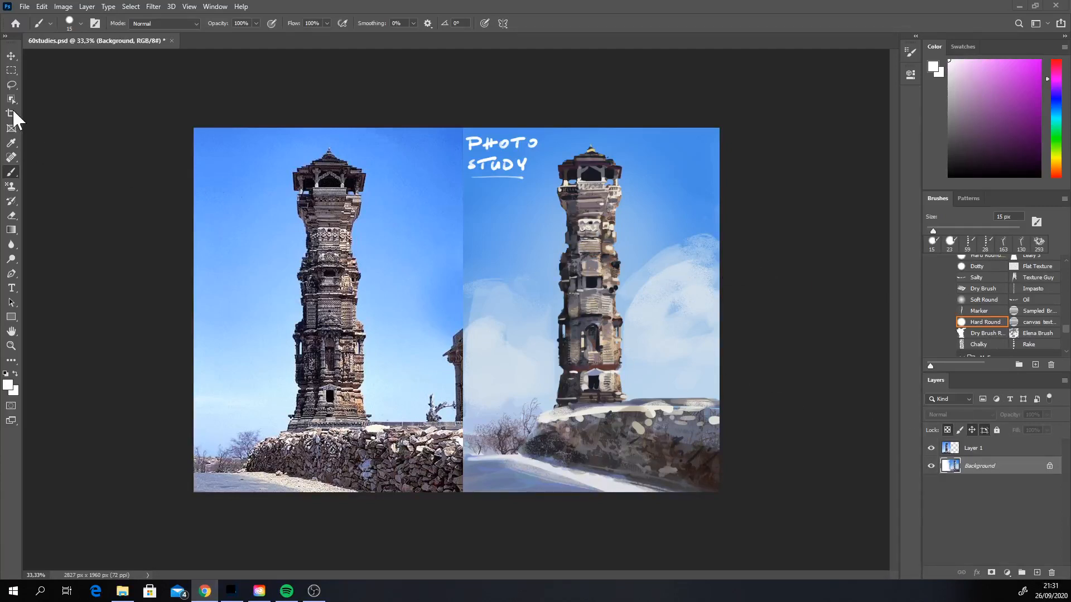
Step: Extend the canvas upward with the Crop tool, adding a blank white band above both tower images
{"action": "key", "text": "c"}
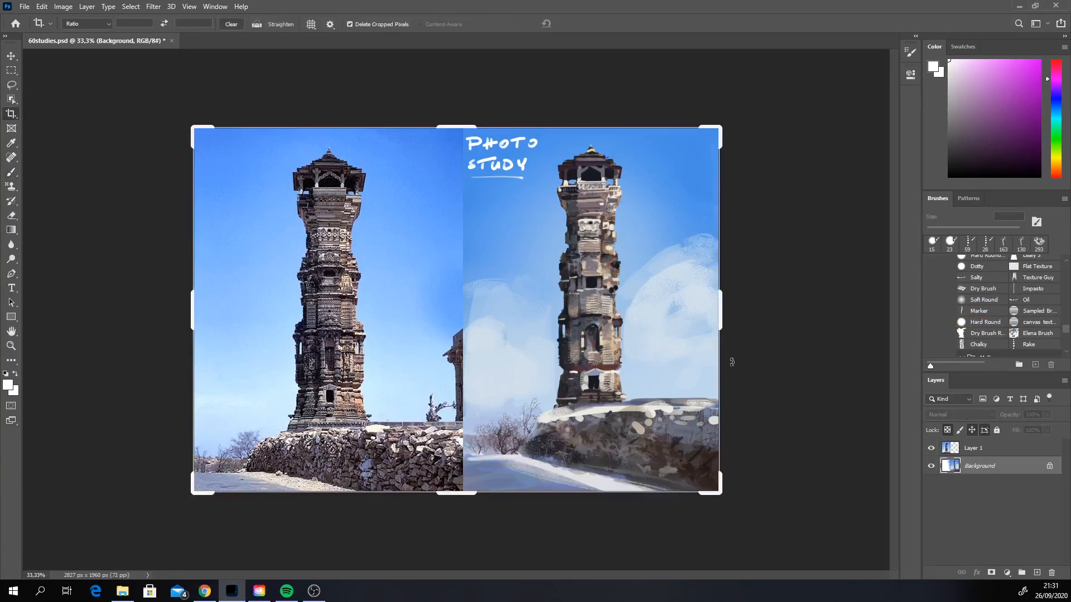
{"action": "key", "text": "ctrl+minus"}
{"action": "left_click_drag", "start_coordinate": [457, 173], "coordinate": [466, 170]}
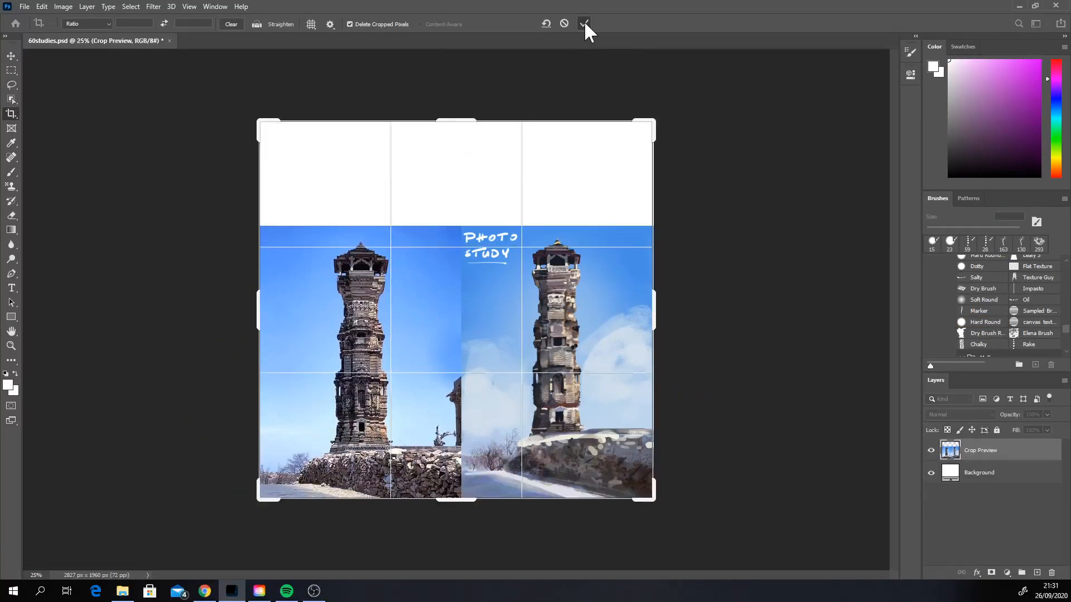
{"action": "left_click", "coordinate": [583, 23]}
Step: Paste the forest and round stones photo copied from the browser into the study document
{"action": "left_click", "coordinate": [42, 6]}
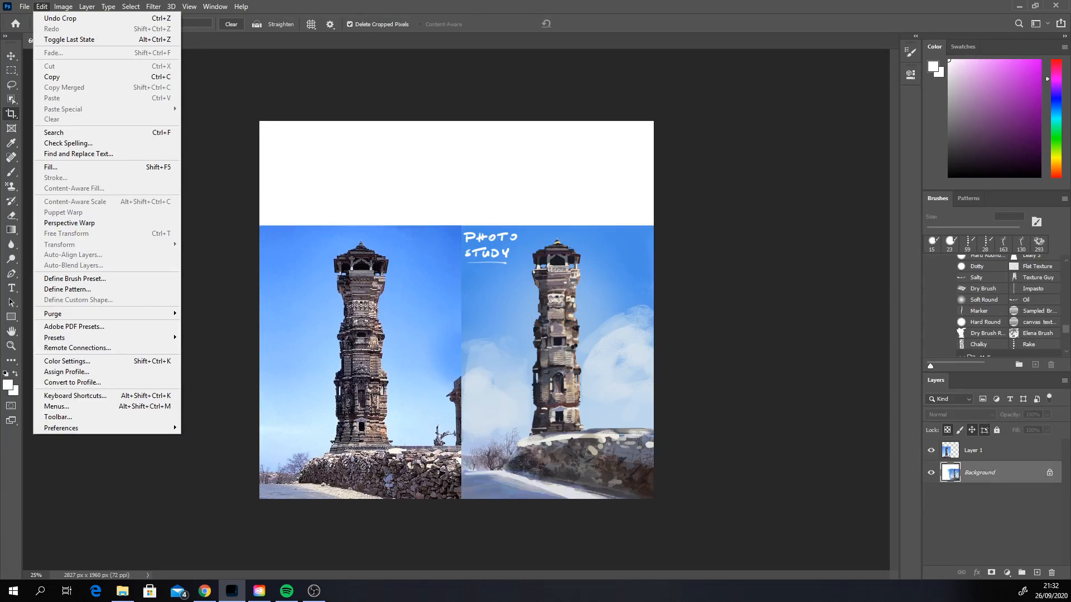
{"action": "key", "text": "alt+Tab"}
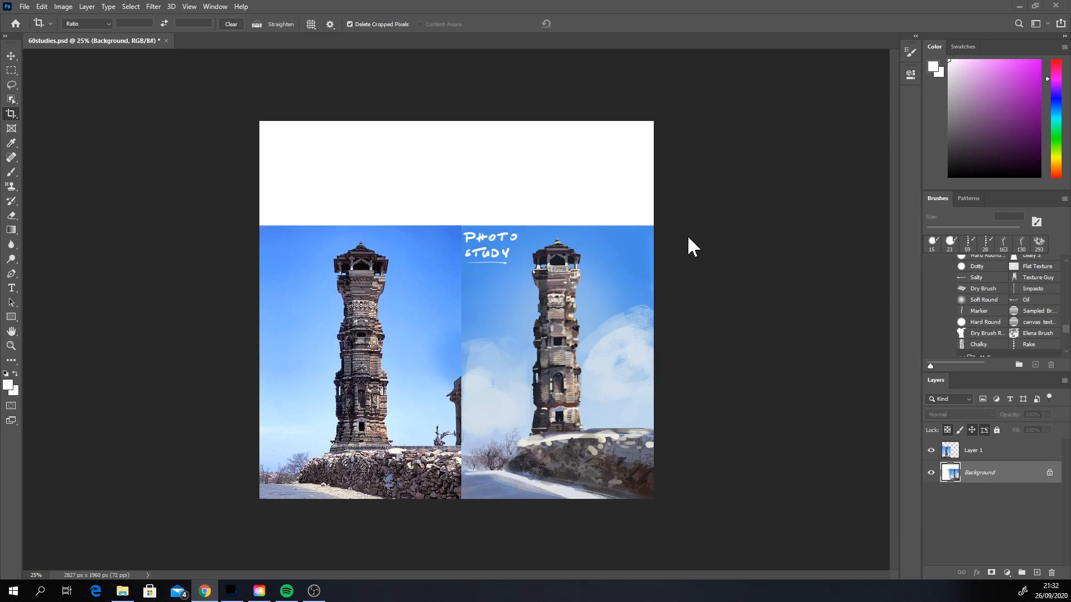
{"action": "left_click", "coordinate": [42, 6]}
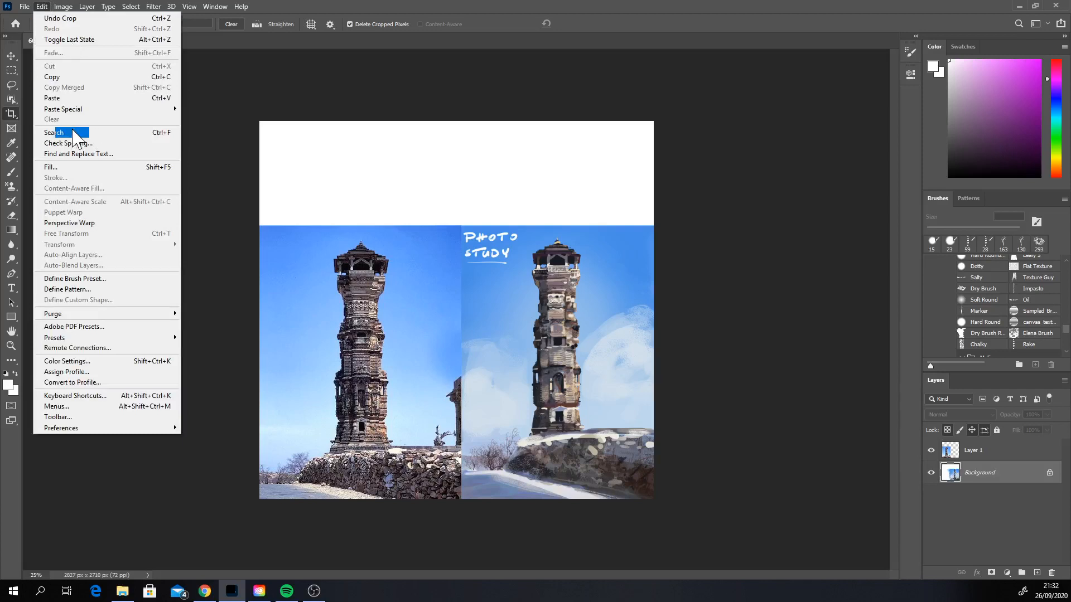
{"action": "left_click", "coordinate": [74, 99]}
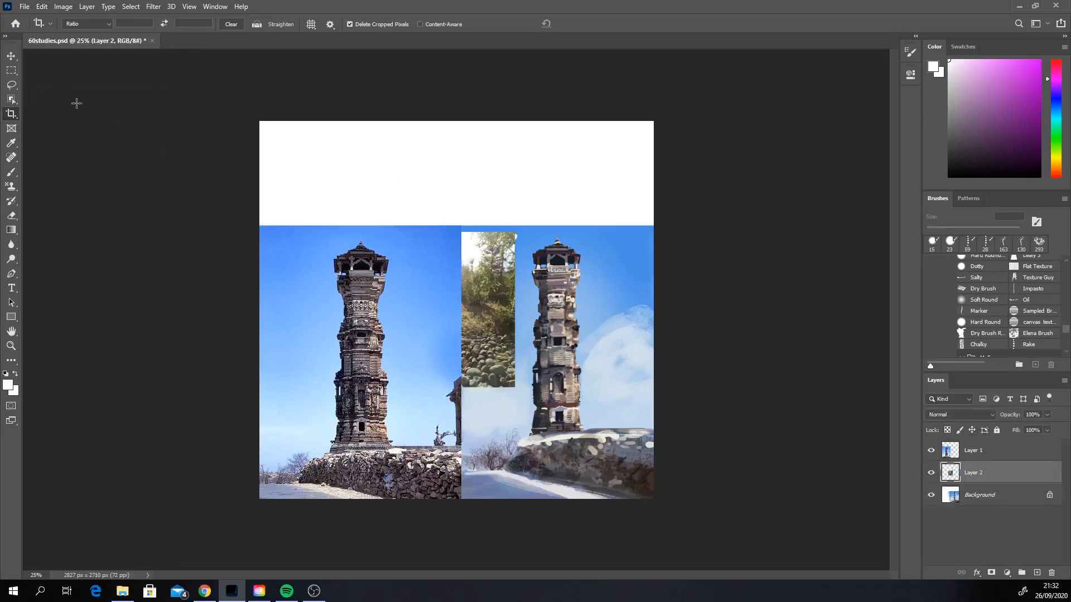
Step: Stack Layer 2 above Layer 1 and scale the forest photo to about 173% by 176%, covering the tower reference photo
{"action": "left_click", "coordinate": [11, 56]}
{"action": "left_click_drag", "start_coordinate": [999, 475], "coordinate": [998, 447]}
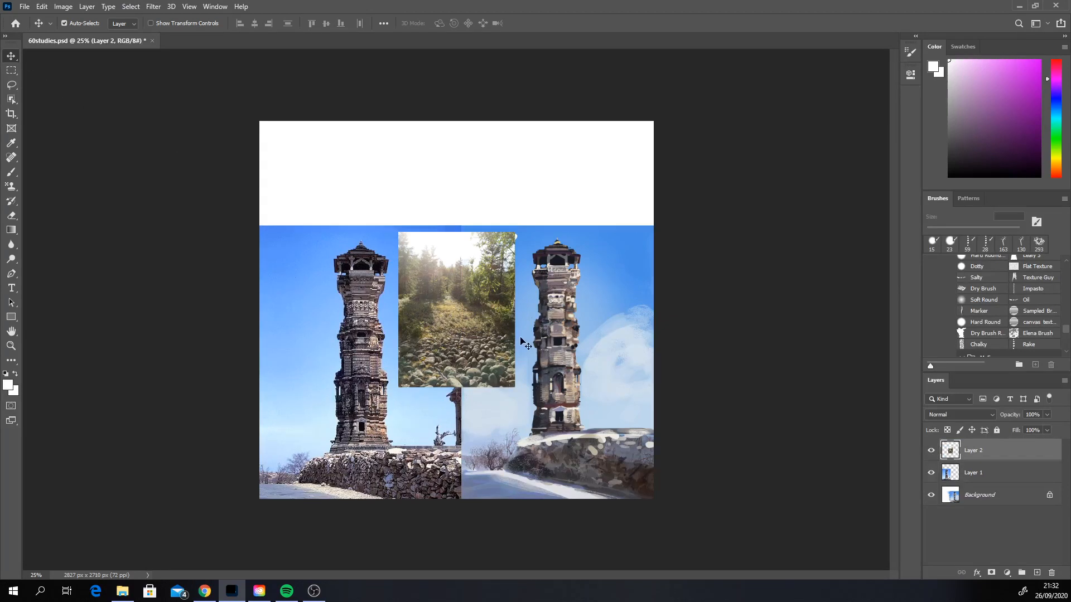
{"action": "left_click_drag", "start_coordinate": [492, 348], "coordinate": [351, 340]}
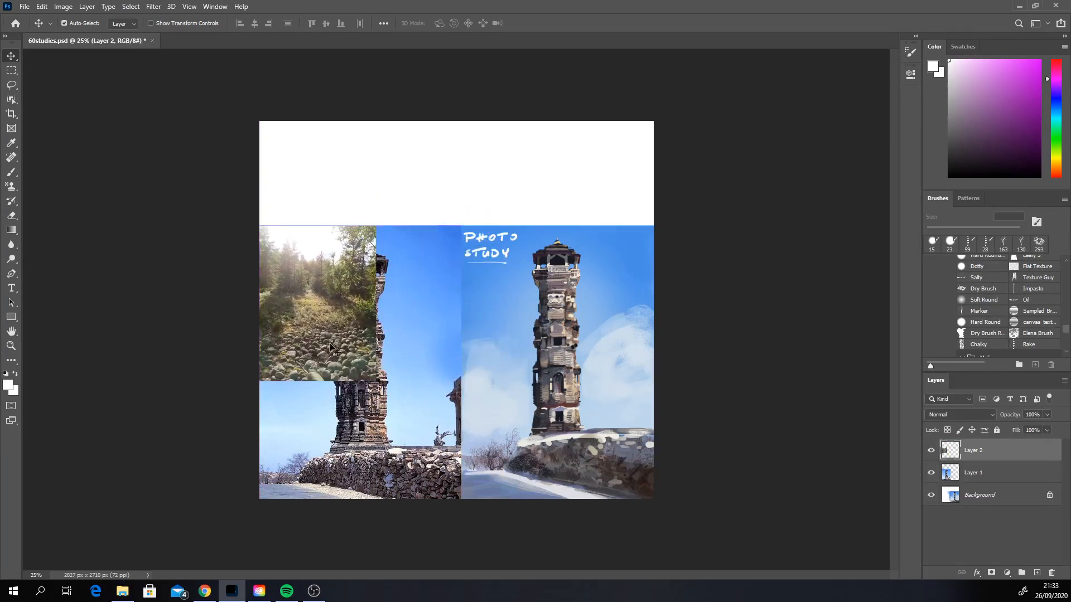
{"action": "key", "text": "ctrl+t"}
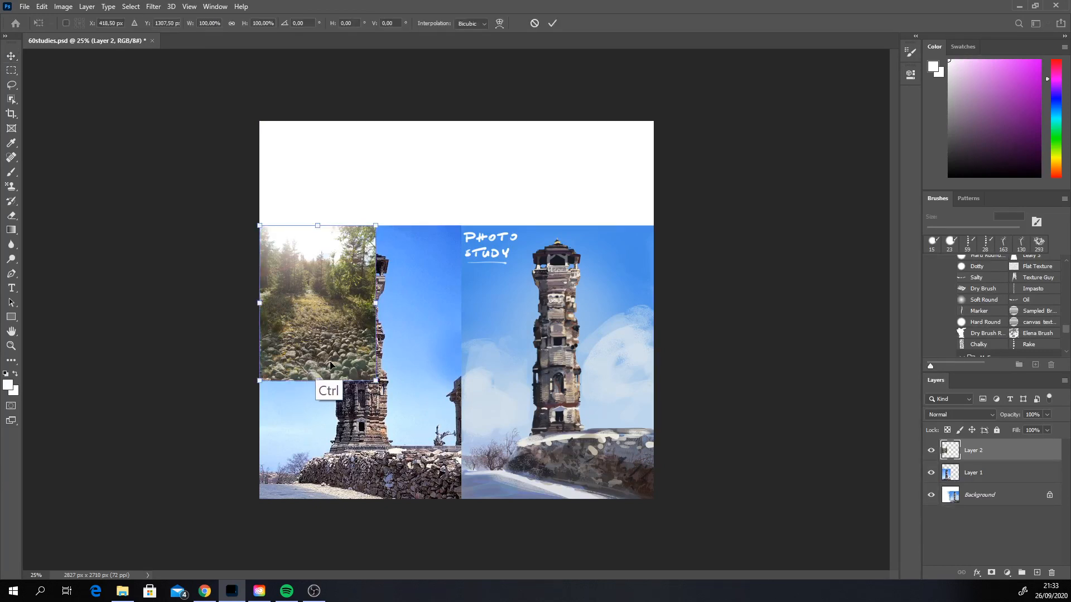
{"action": "left_click_drag", "start_coordinate": [375, 380], "coordinate": [460, 500]}
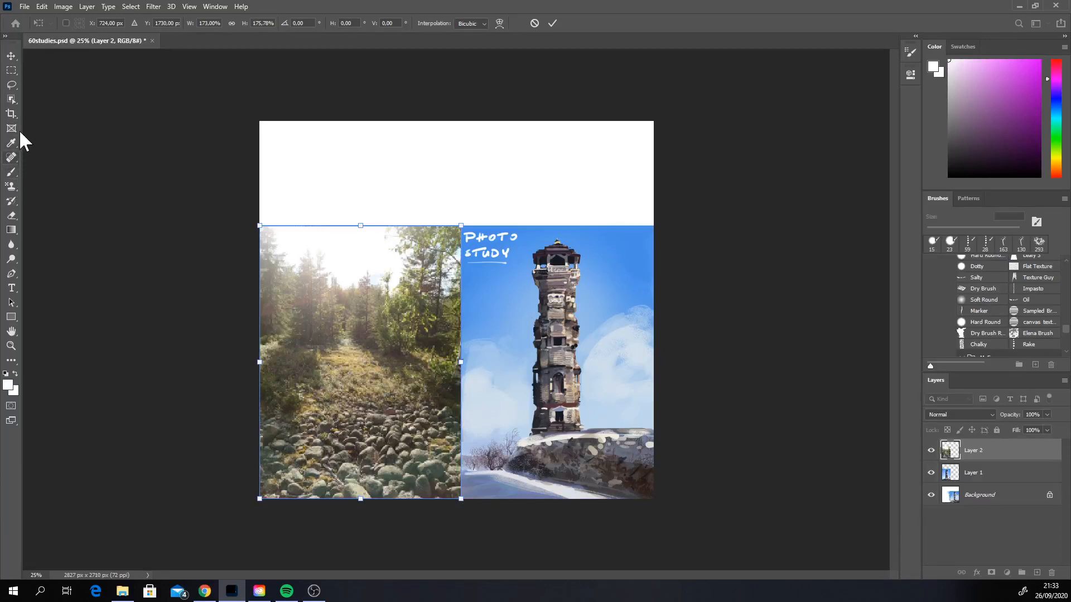
Step: Crop the blank band above the images off the canvas
{"action": "left_click", "coordinate": [11, 113]}
{"action": "left_click_drag", "start_coordinate": [456, 121], "coordinate": [469, 171]}
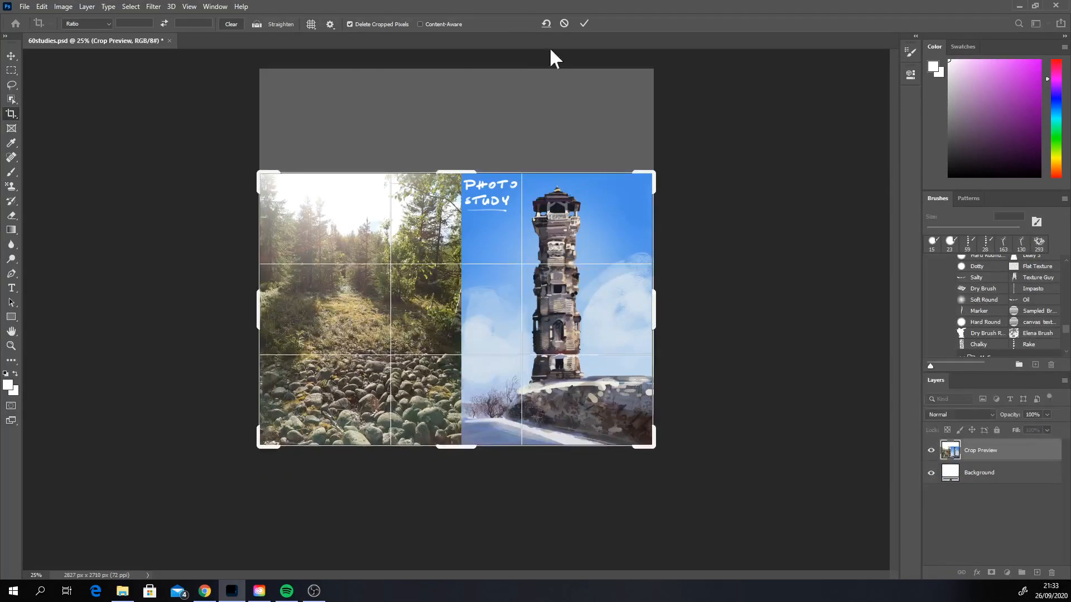
{"action": "left_click", "coordinate": [584, 22]}
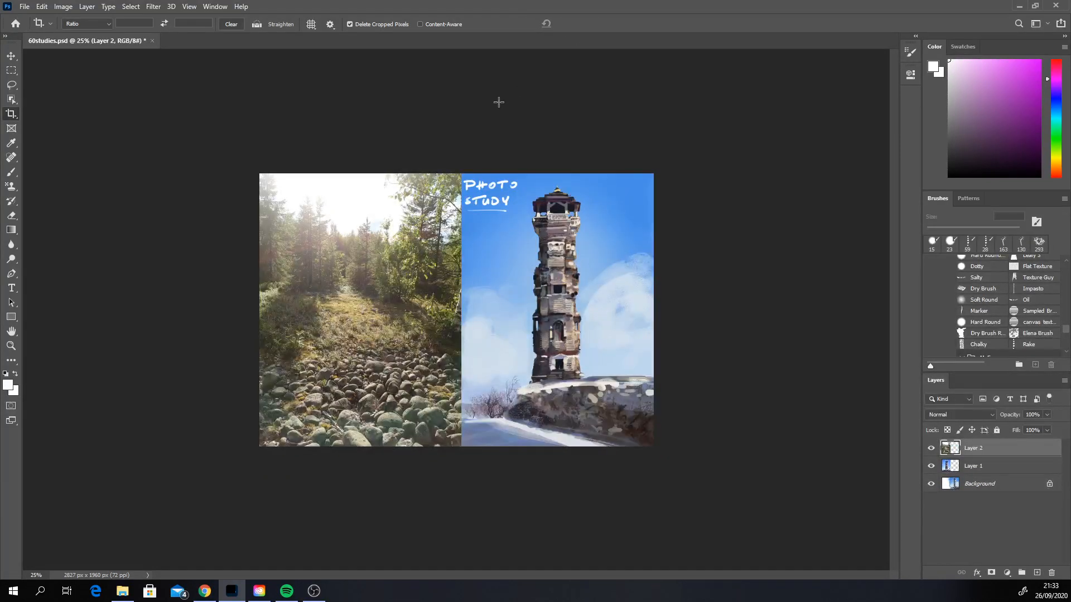
Step: Select the Background layer and set the Hard Round brush to 195 px
{"action": "left_click", "coordinate": [11, 171]}
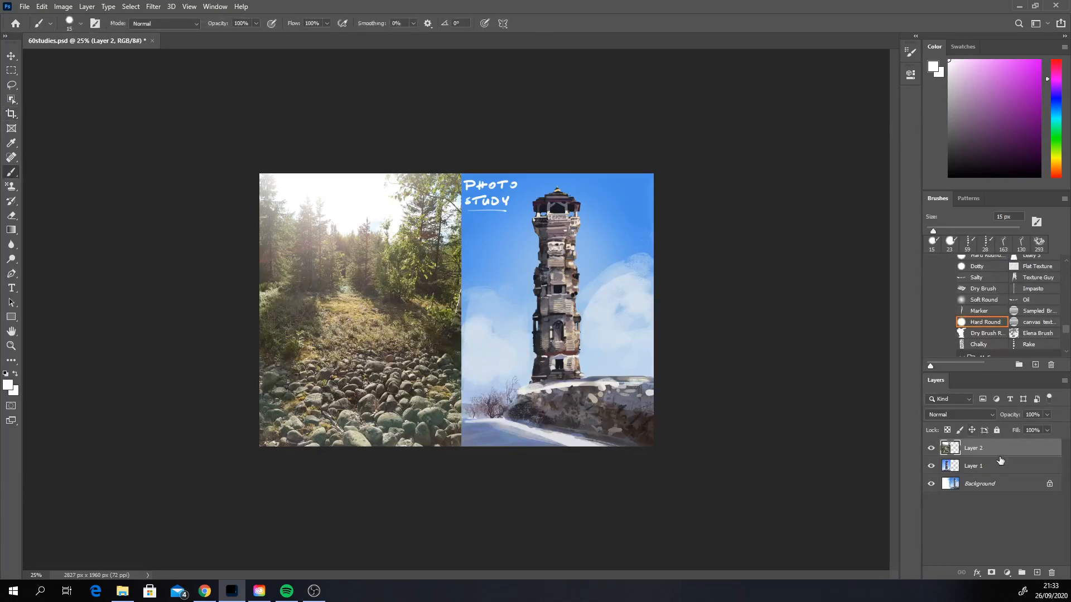
{"action": "left_click", "coordinate": [983, 488]}
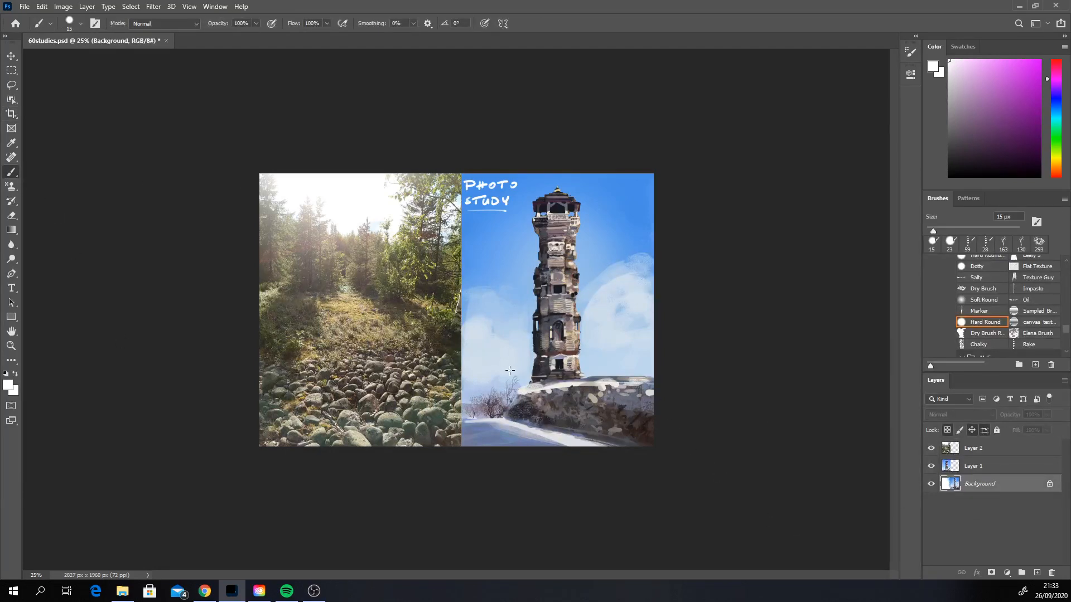
{"action": "right_click", "coordinate": [571, 340]}
{"action": "left_click_drag", "start_coordinate": [641, 364], "coordinate": [665, 362]}
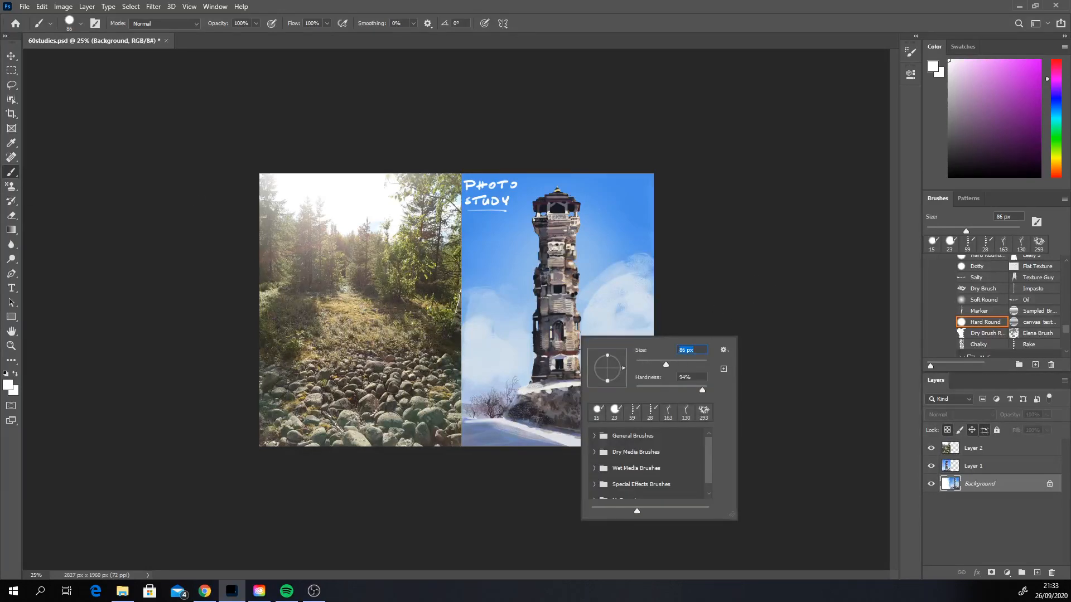
{"action": "left_click_drag", "start_coordinate": [666, 364], "coordinate": [682, 362]}
{"action": "left_click", "coordinate": [776, 288]}
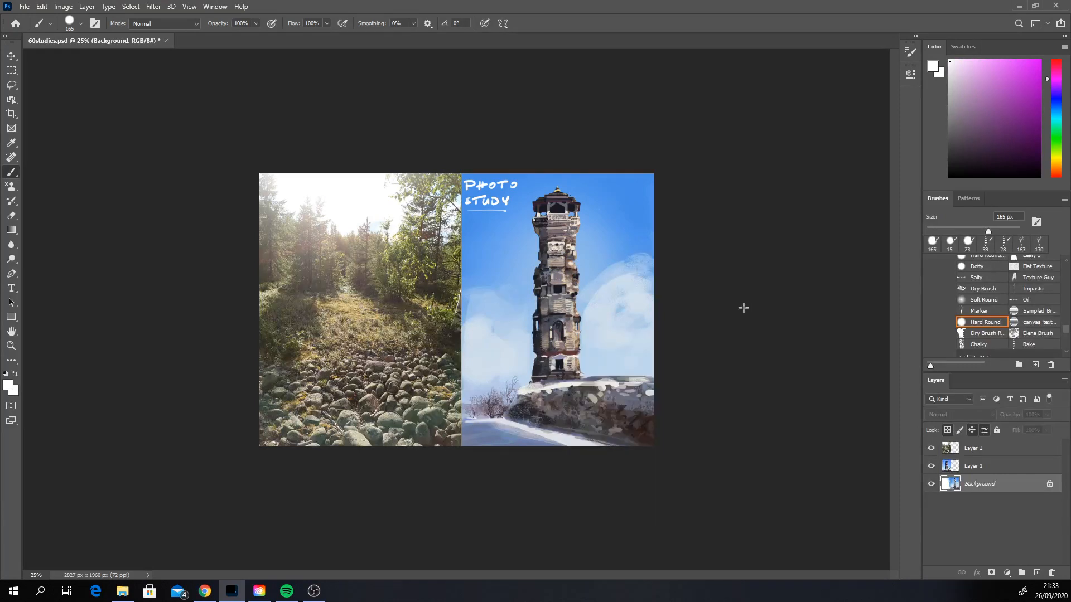
{"action": "left_click", "coordinate": [994, 229]}
Step: Paint broad pale, near-white cyan-tinted strokes over the sky, the PHOTO STUDY lettering and the top of the painted tower
{"action": "left_click", "coordinate": [608, 326], "text": "alt"}
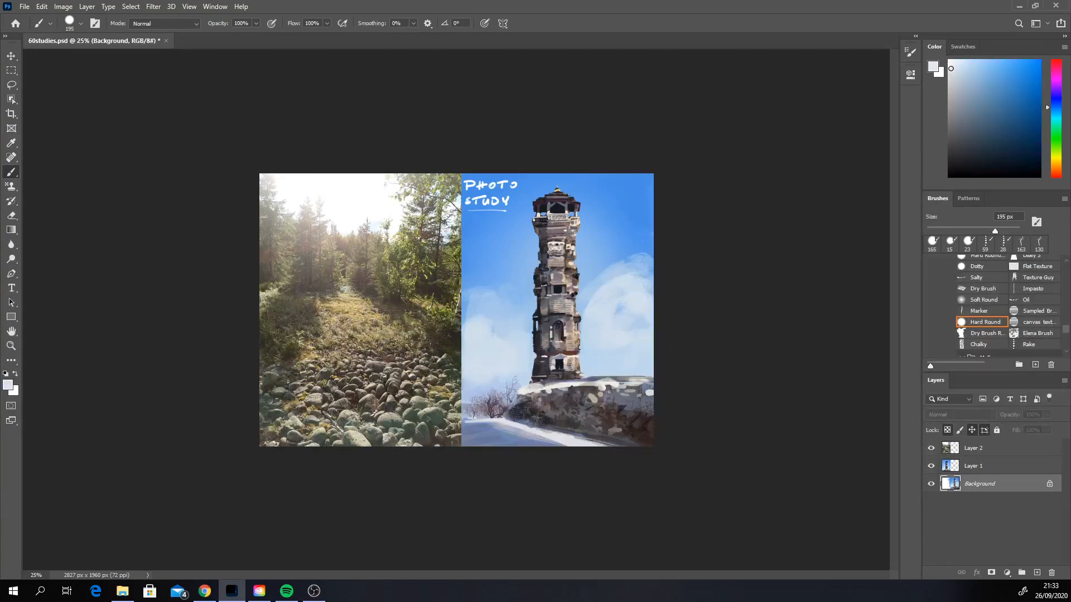
{"action": "left_click", "coordinate": [1057, 112]}
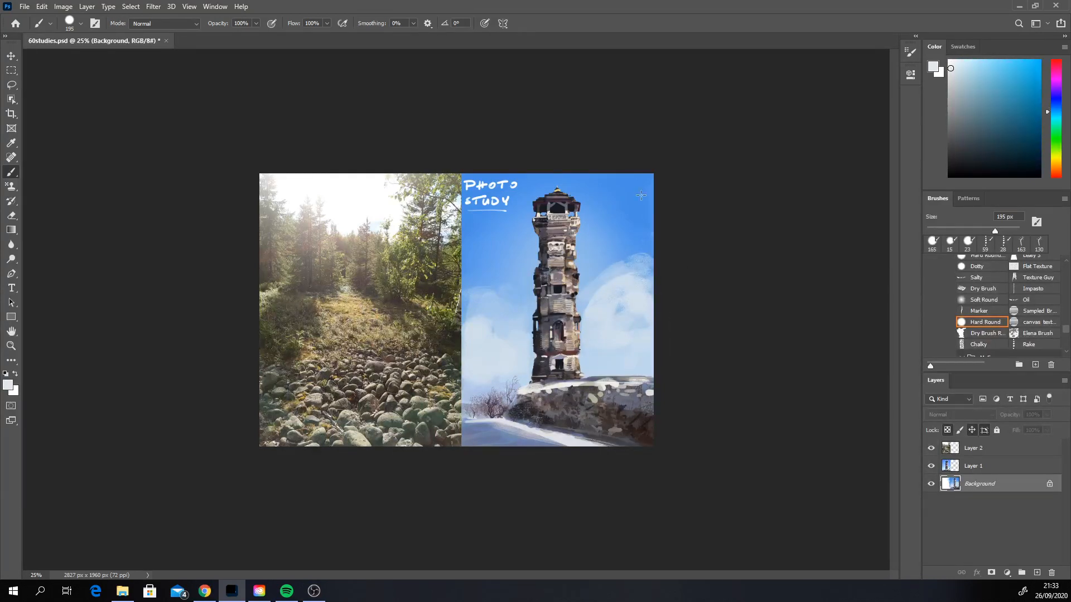
{"action": "mouse_move", "coordinate": [589, 195]}
{"action": "left_mouse_down"}
{"action": "mouse_move", "coordinate": [610, 189]}
{"action": "mouse_move", "coordinate": [491, 195]}
{"action": "mouse_move", "coordinate": [527, 181]}
{"action": "mouse_move", "coordinate": [497, 178]}
{"action": "left_mouse_up"}
{"action": "mouse_move", "coordinate": [639, 196]}
{"action": "left_mouse_down"}
{"action": "mouse_move", "coordinate": [475, 251]}
{"action": "mouse_move", "coordinate": [474, 207]}
{"action": "mouse_move", "coordinate": [558, 210]}
{"action": "mouse_move", "coordinate": [644, 238]}
{"action": "mouse_move", "coordinate": [642, 208]}
{"action": "mouse_move", "coordinate": [608, 268]}
{"action": "mouse_move", "coordinate": [591, 245]}
{"action": "left_mouse_up"}
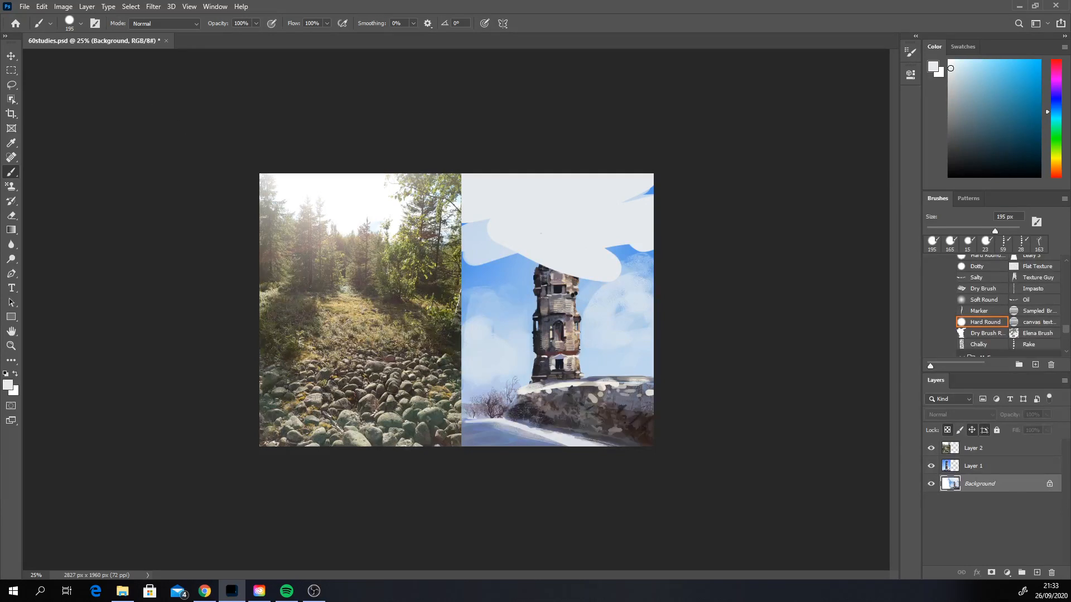
{"action": "key", "text": "alt+Tab"}
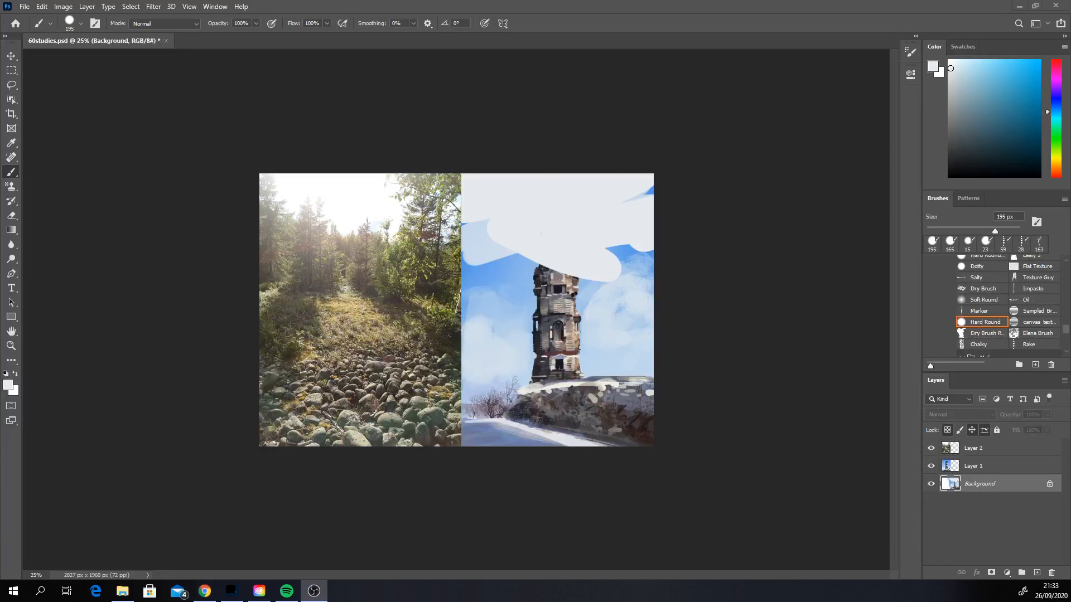
{"action": "left_click", "coordinate": [626, 270]}
{"action": "mouse_move", "coordinate": [638, 243]}
{"action": "left_mouse_down"}
{"action": "mouse_move", "coordinate": [508, 279]}
{"action": "mouse_move", "coordinate": [618, 179]}
{"action": "mouse_move", "coordinate": [639, 193]}
{"action": "left_mouse_up"}
Step: Tint the upper sky with pale yellow strokes and sample the bluish white below as the painting colour
{"action": "left_click", "coordinate": [954, 66]}
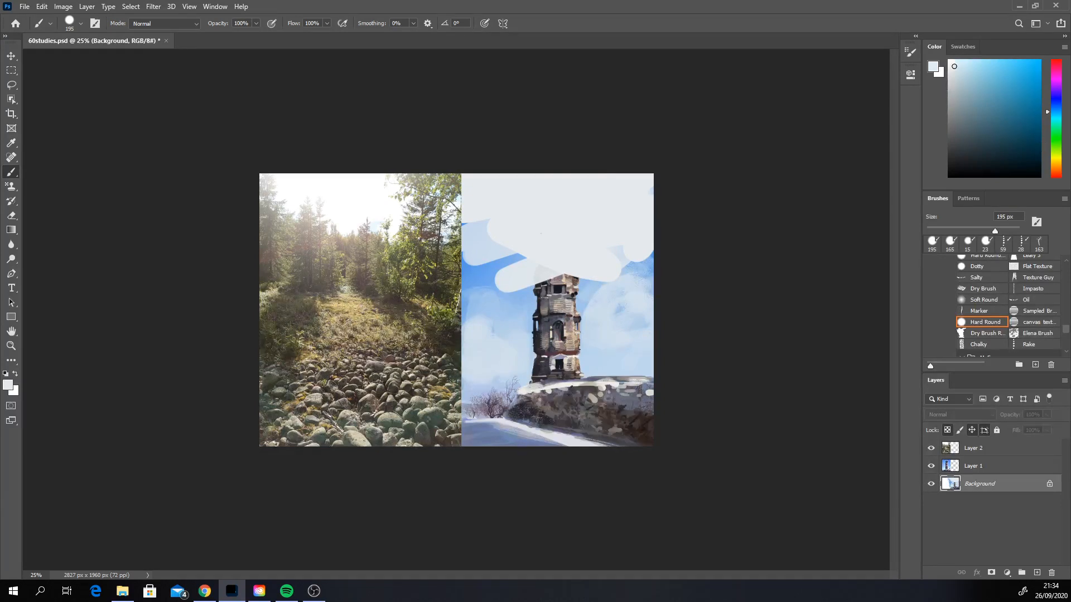
{"action": "left_click", "coordinate": [1055, 158]}
{"action": "mouse_move", "coordinate": [480, 187]}
{"action": "left_mouse_down"}
{"action": "mouse_move", "coordinate": [546, 202]}
{"action": "mouse_move", "coordinate": [495, 193]}
{"action": "left_mouse_up"}
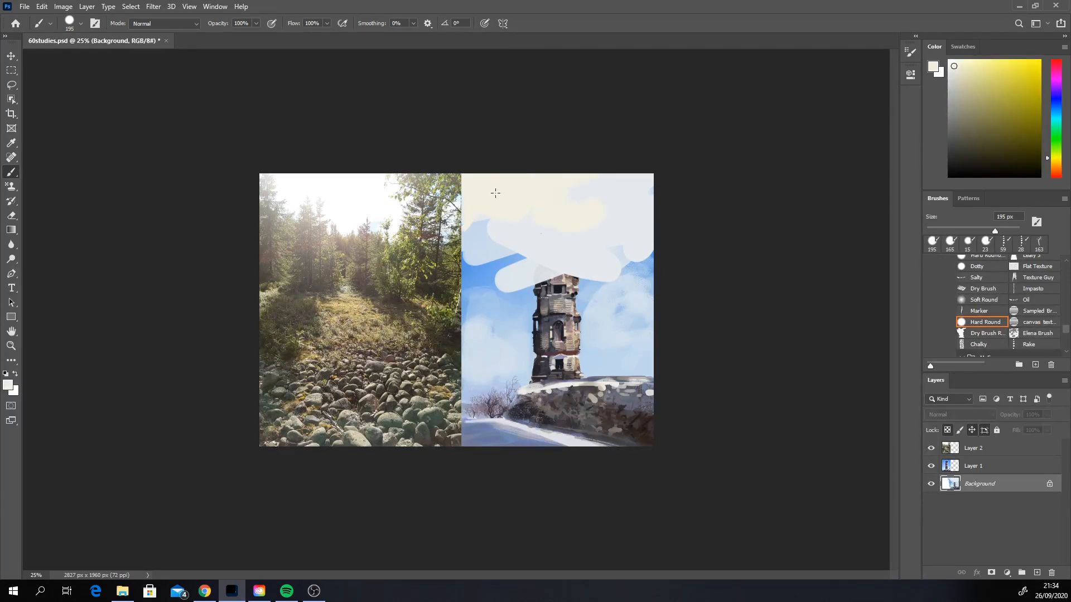
{"action": "left_click", "coordinate": [580, 237], "text": "alt"}
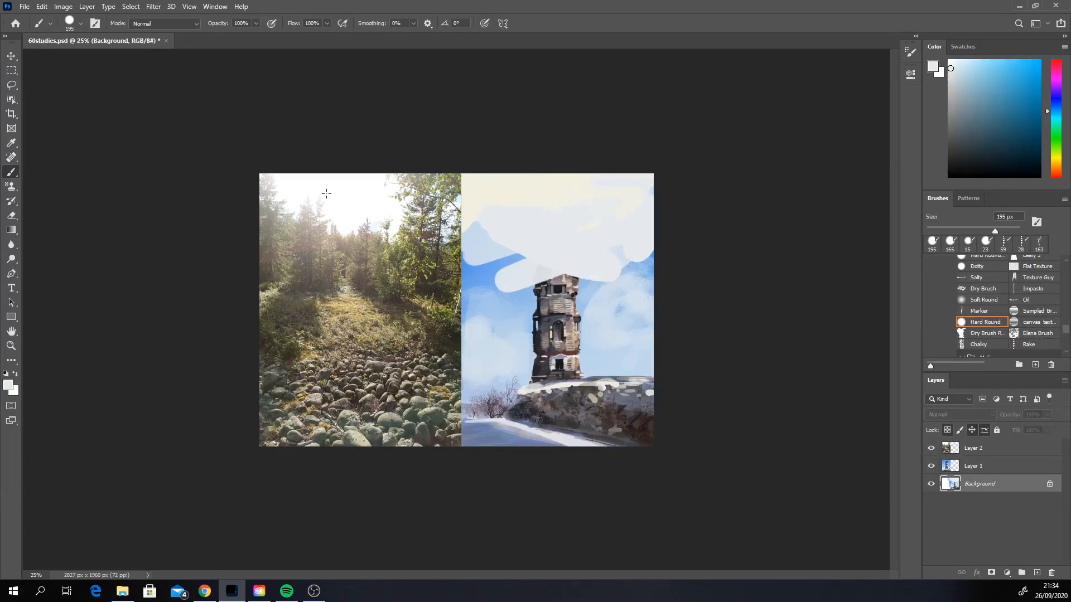
Step: Blend the pale sky strokes with the Smudge tool at 199 px, and return to the Hard Round brush
{"action": "left_click", "coordinate": [12, 244]}
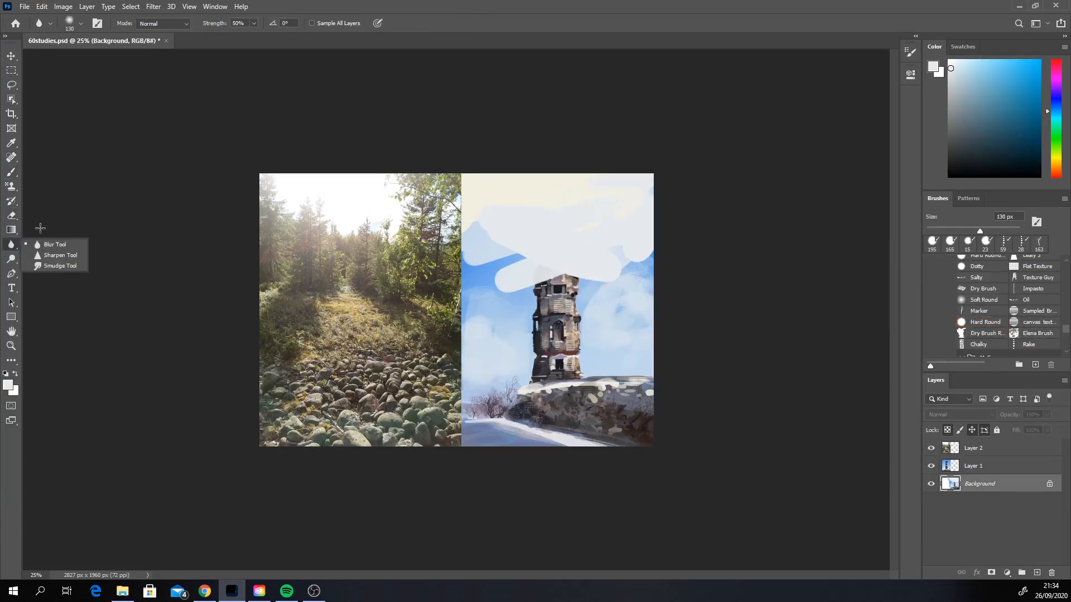
{"action": "left_click", "coordinate": [58, 265]}
{"action": "right_click", "coordinate": [541, 266]}
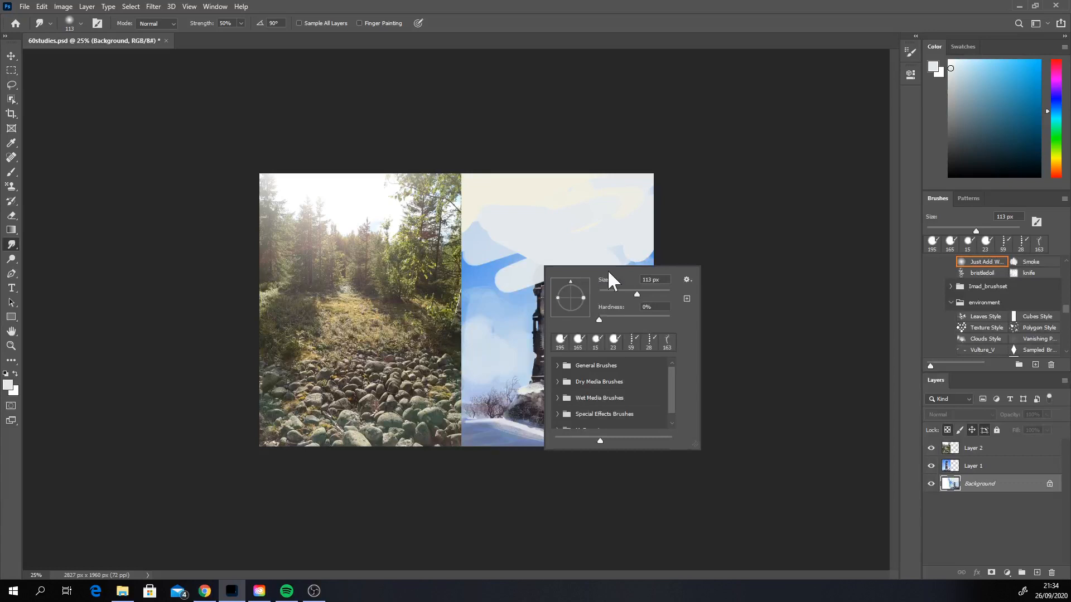
{"action": "left_click", "coordinate": [652, 291]}
{"action": "left_click", "coordinate": [548, 210]}
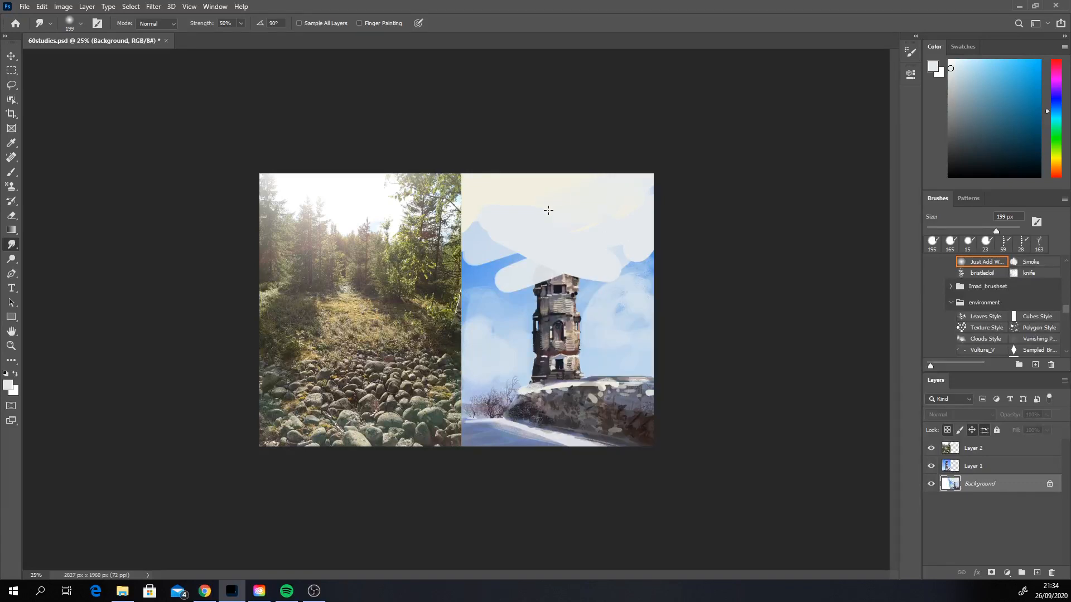
{"action": "mouse_move", "coordinate": [548, 210]}
{"action": "left_mouse_down"}
{"action": "mouse_move", "coordinate": [569, 208]}
{"action": "mouse_move", "coordinate": [502, 211]}
{"action": "mouse_move", "coordinate": [497, 254]}
{"action": "mouse_move", "coordinate": [486, 253]}
{"action": "mouse_move", "coordinate": [571, 276]}
{"action": "left_mouse_up"}
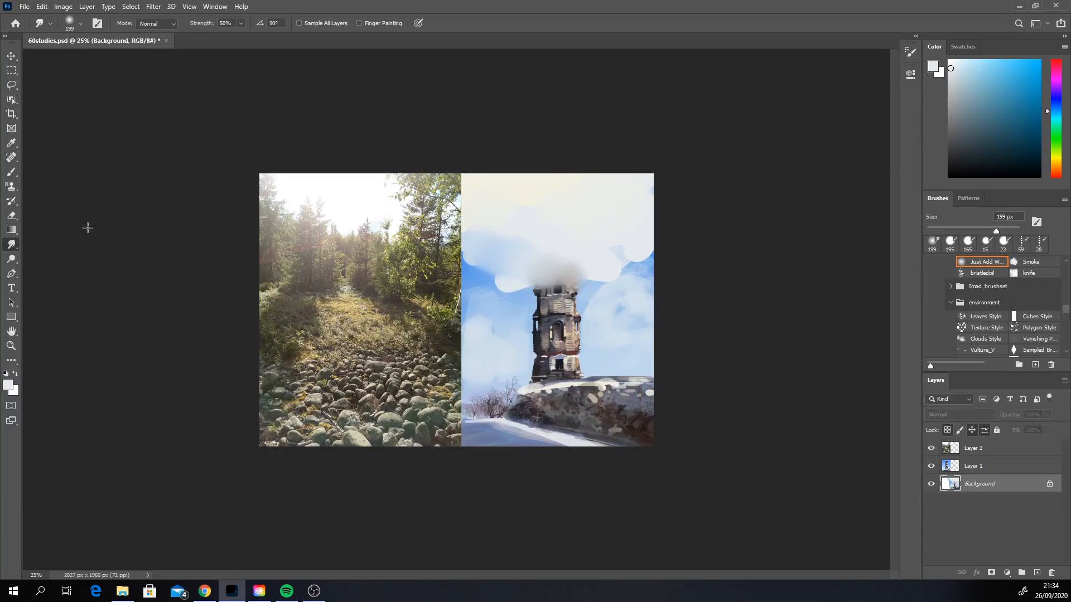
{"action": "left_click", "coordinate": [13, 172]}
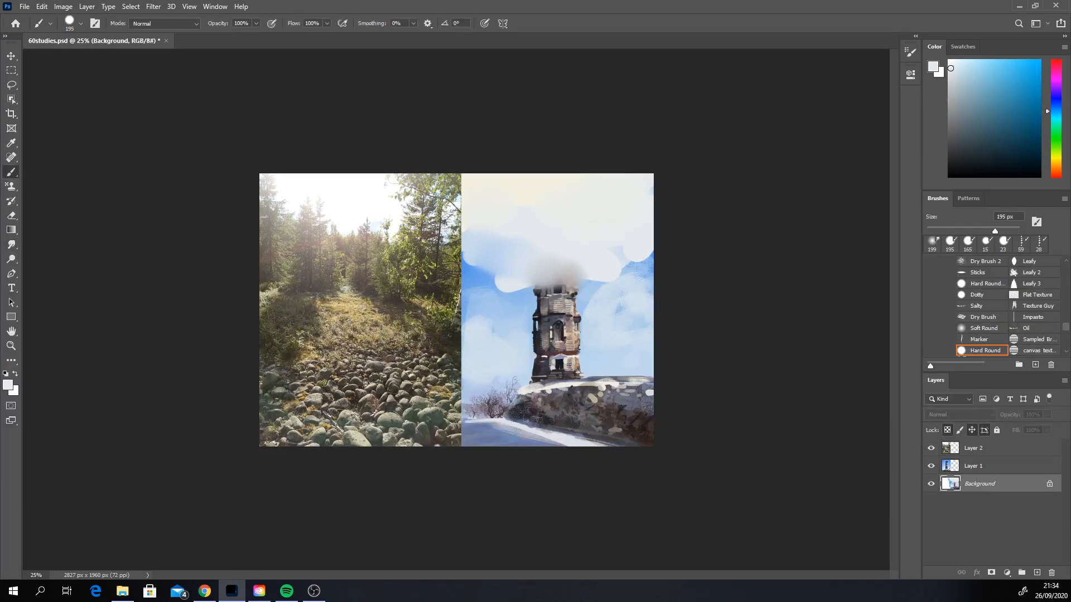
Step: Switch to Chrome and look around the MapCrunch view of the day
{"action": "key", "text": "alt+Tab"}
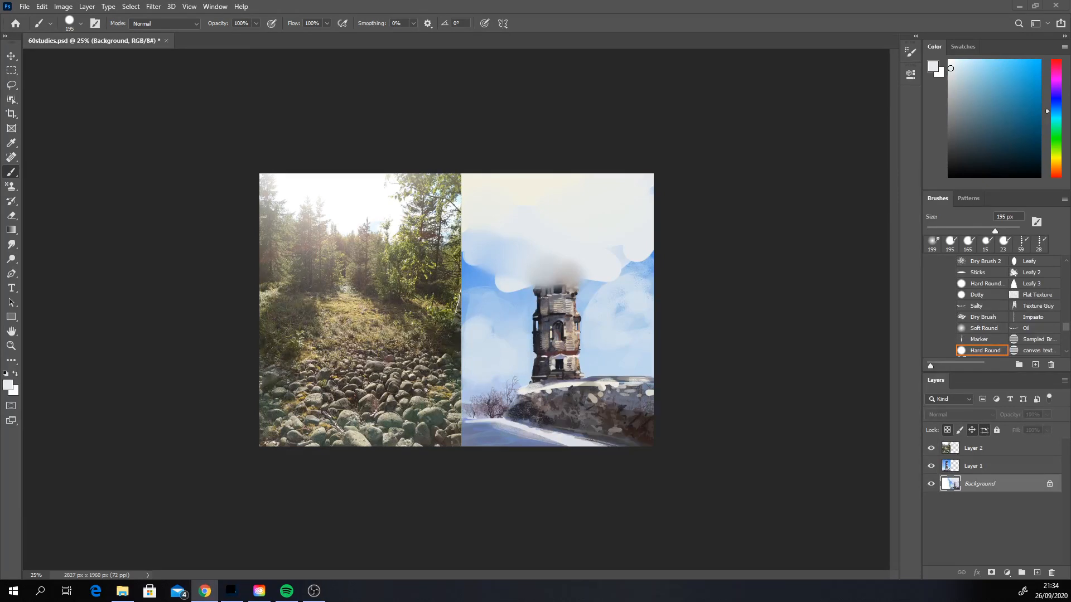
{"action": "left_click_drag", "start_coordinate": [0, 104], "coordinate": [78, 30]}
{"action": "left_click_drag", "start_coordinate": [0, 81], "coordinate": [175, 14]}
{"action": "left_click_drag", "start_coordinate": [3, 10], "coordinate": [0, 8]}
{"action": "left_click_drag", "start_coordinate": [0, 50], "coordinate": [330, 34]}
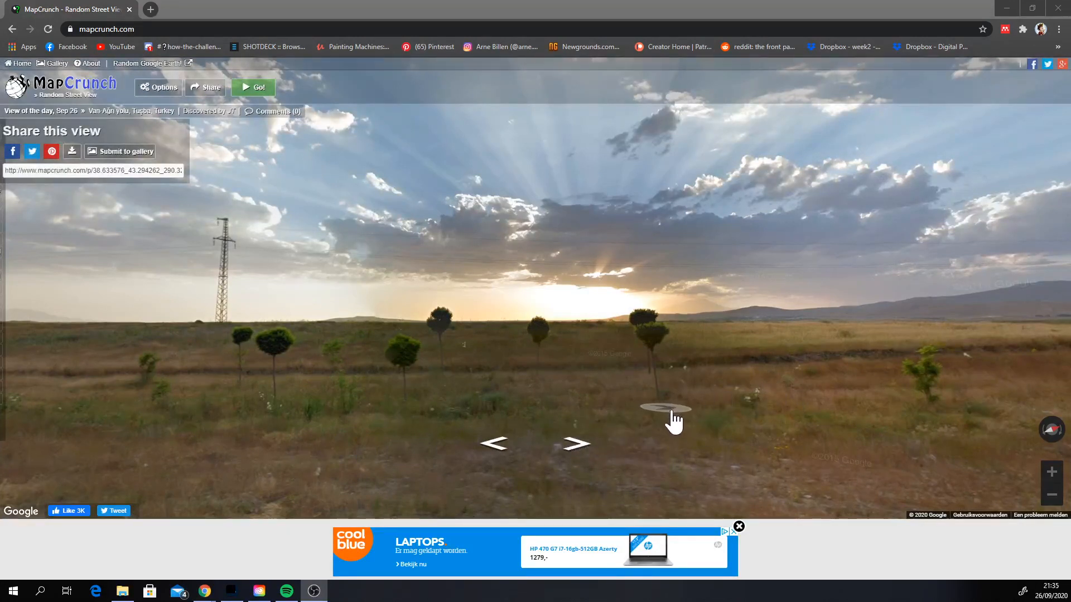
{"action": "left_click_drag", "start_coordinate": [791, 342], "coordinate": [794, 345]}
Step: Load a random MapCrunch location and look around its street view for a composition to study
{"action": "left_click", "coordinate": [253, 87]}
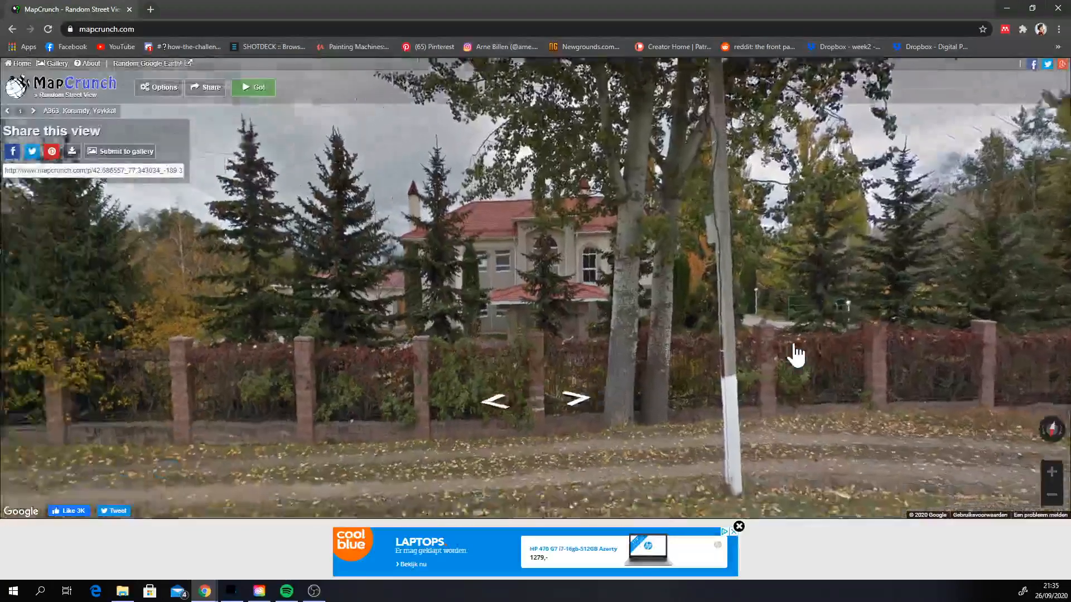
{"action": "left_click_drag", "start_coordinate": [795, 345], "coordinate": [978, 349]}
{"action": "mouse_move", "coordinate": [795, 344]}
{"action": "left_mouse_down"}
{"action": "mouse_move", "coordinate": [976, 314]}
{"action": "mouse_move", "coordinate": [1038, 323]}
{"action": "mouse_move", "coordinate": [719, 364]}
{"action": "left_mouse_up"}
{"action": "mouse_move", "coordinate": [794, 343]}
{"action": "left_mouse_down"}
{"action": "mouse_move", "coordinate": [867, 335]}
{"action": "mouse_move", "coordinate": [867, 346]}
{"action": "mouse_move", "coordinate": [335, 334]}
{"action": "mouse_move", "coordinate": [235, 343]}
{"action": "mouse_move", "coordinate": [598, 310]}
{"action": "mouse_move", "coordinate": [725, 322]}
{"action": "mouse_move", "coordinate": [825, 297]}
{"action": "mouse_move", "coordinate": [1042, 289]}
{"action": "mouse_move", "coordinate": [847, 341]}
{"action": "mouse_move", "coordinate": [1066, 327]}
{"action": "left_mouse_up"}
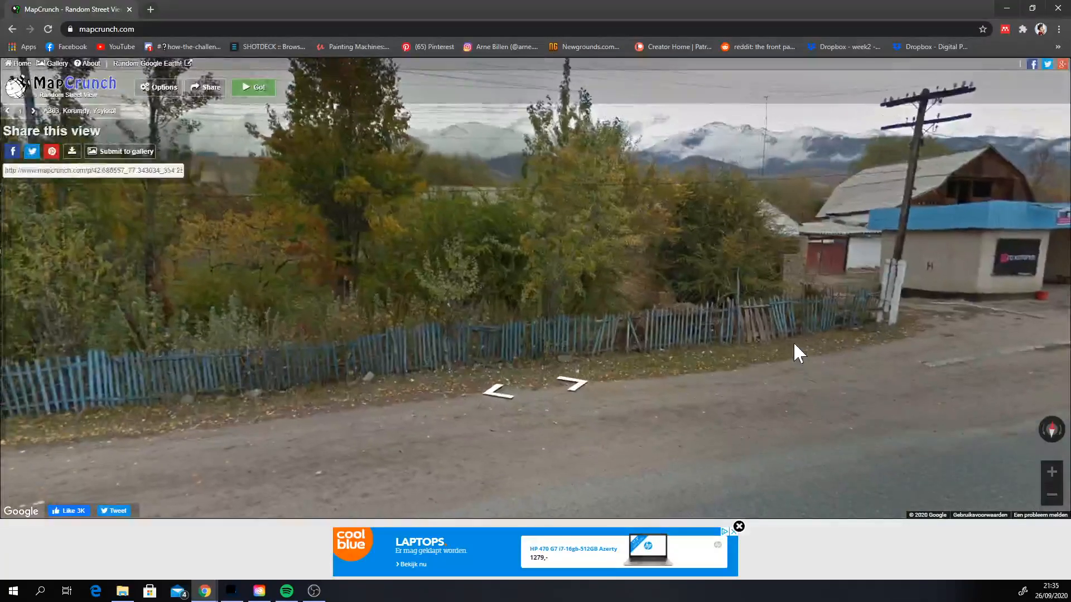
{"action": "mouse_move", "coordinate": [795, 344]}
{"action": "left_mouse_down"}
{"action": "mouse_move", "coordinate": [1062, 368]}
{"action": "mouse_move", "coordinate": [1027, 347]}
{"action": "mouse_move", "coordinate": [837, 345]}
{"action": "mouse_move", "coordinate": [1062, 329]}
{"action": "mouse_move", "coordinate": [527, 326]}
{"action": "mouse_move", "coordinate": [467, 315]}
{"action": "left_mouse_up"}
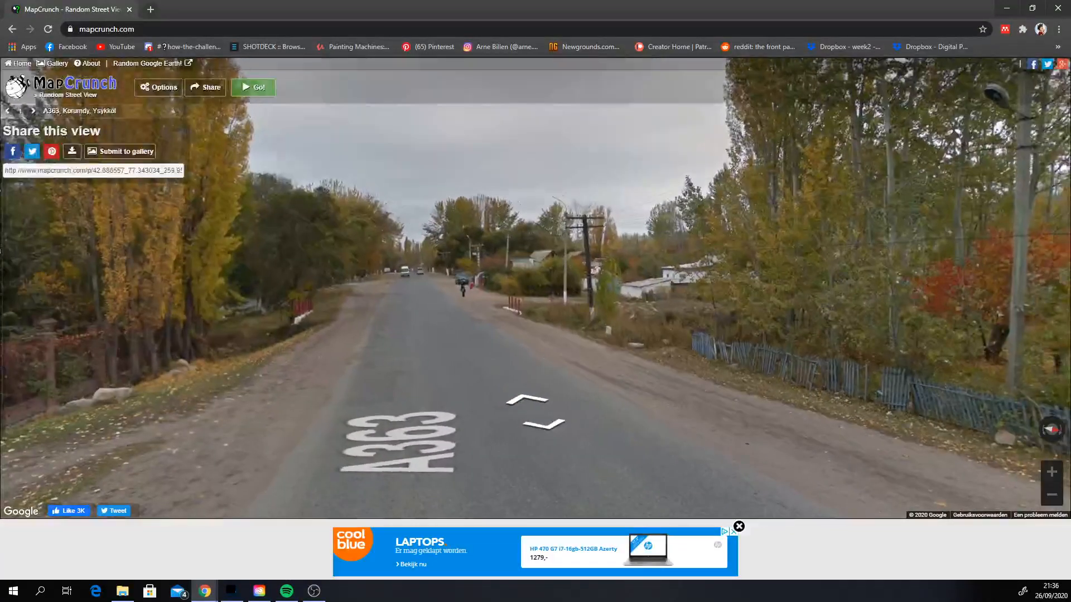
{"action": "left_click_drag", "start_coordinate": [795, 343], "coordinate": [617, 351]}
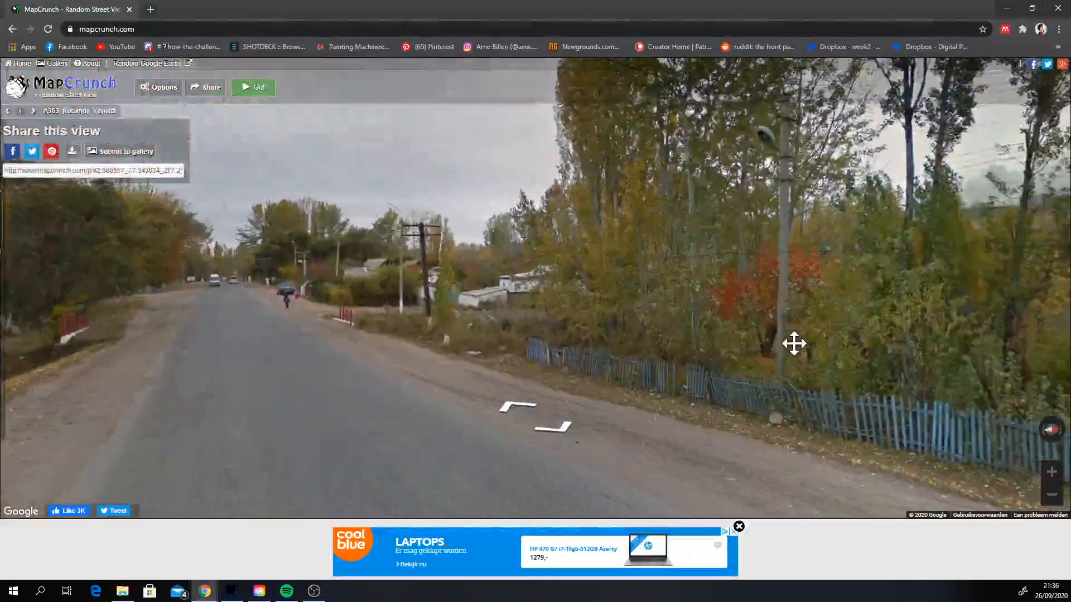
{"action": "mouse_move", "coordinate": [794, 343]}
{"action": "left_mouse_down"}
{"action": "mouse_move", "coordinate": [952, 355]}
{"action": "mouse_move", "coordinate": [821, 317]}
{"action": "mouse_move", "coordinate": [845, 355]}
{"action": "mouse_move", "coordinate": [782, 348]}
{"action": "mouse_move", "coordinate": [766, 359]}
{"action": "left_mouse_up"}
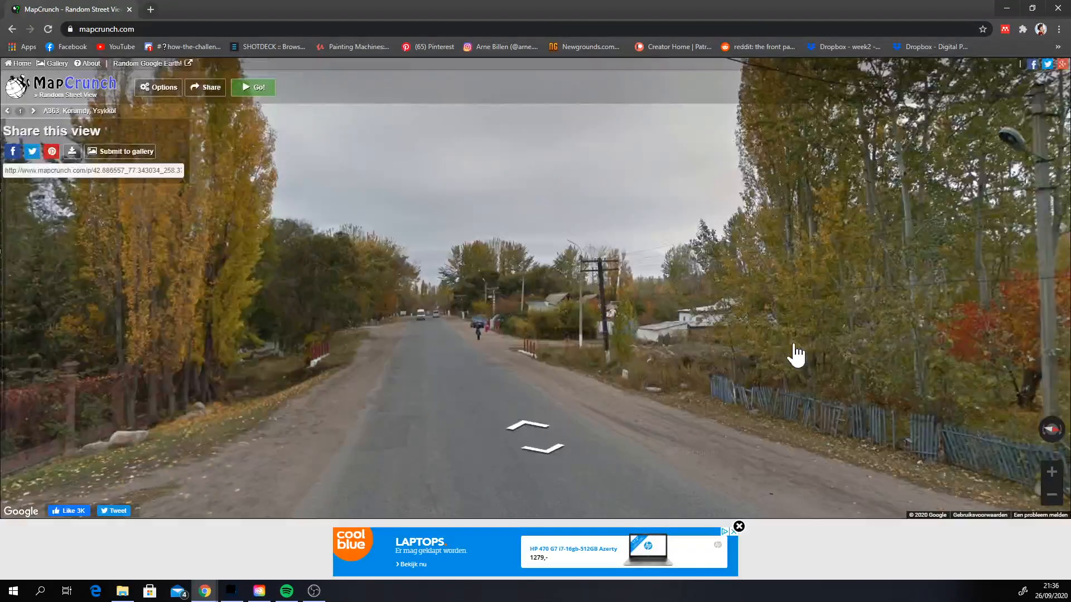
Step: Load another random MapCrunch location, view it, and return to Photoshop
{"action": "left_click", "coordinate": [253, 87]}
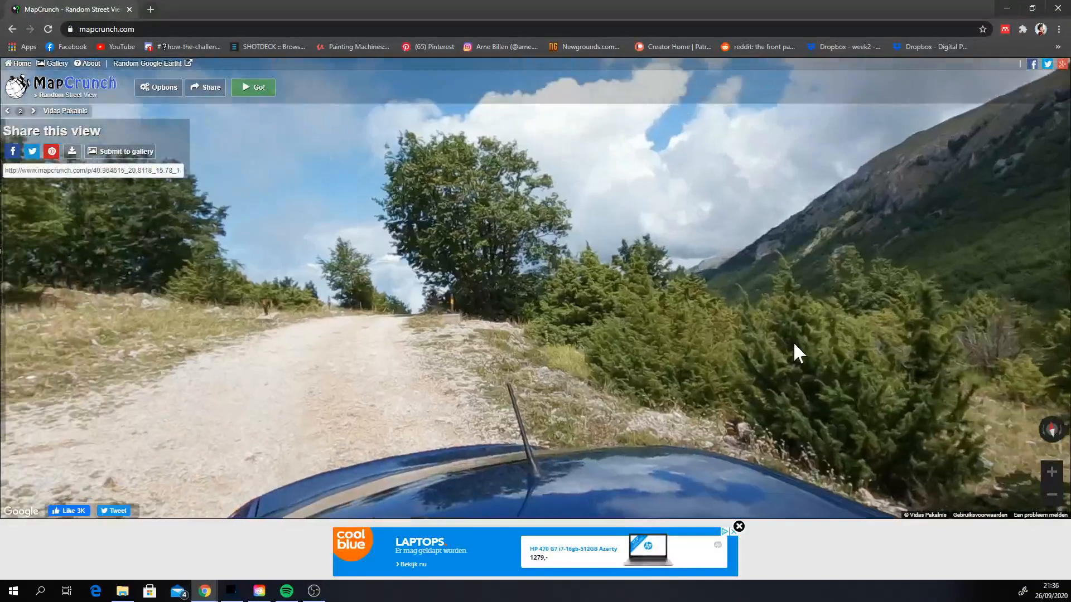
{"action": "left_click", "coordinate": [1058, 9]}
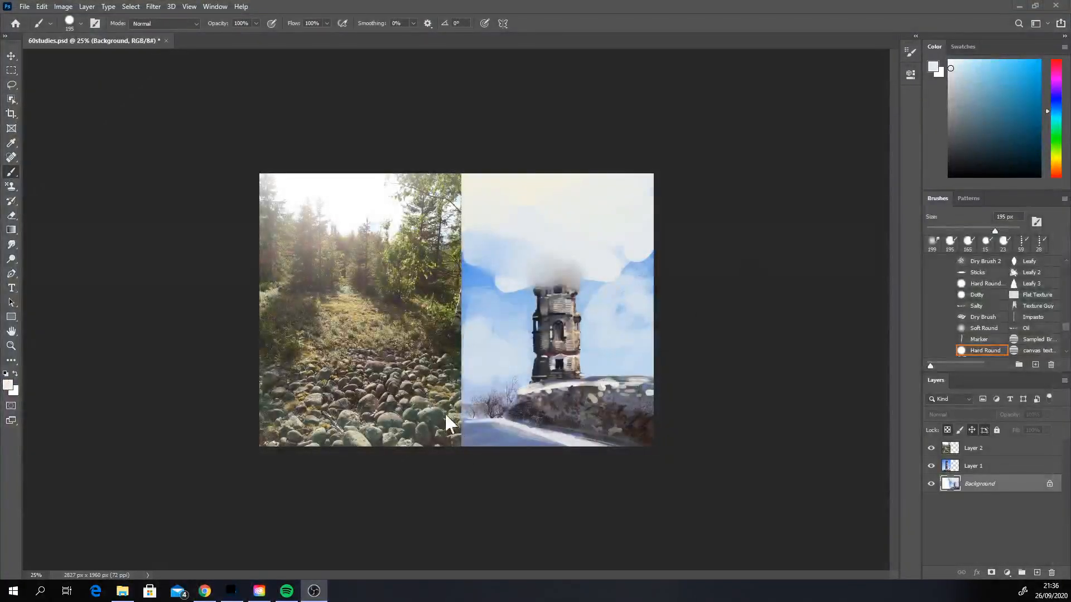
Step: Paste the copied lake and boat photo into the document and move its layer to the top of the stack
{"action": "left_click", "coordinate": [42, 7]}
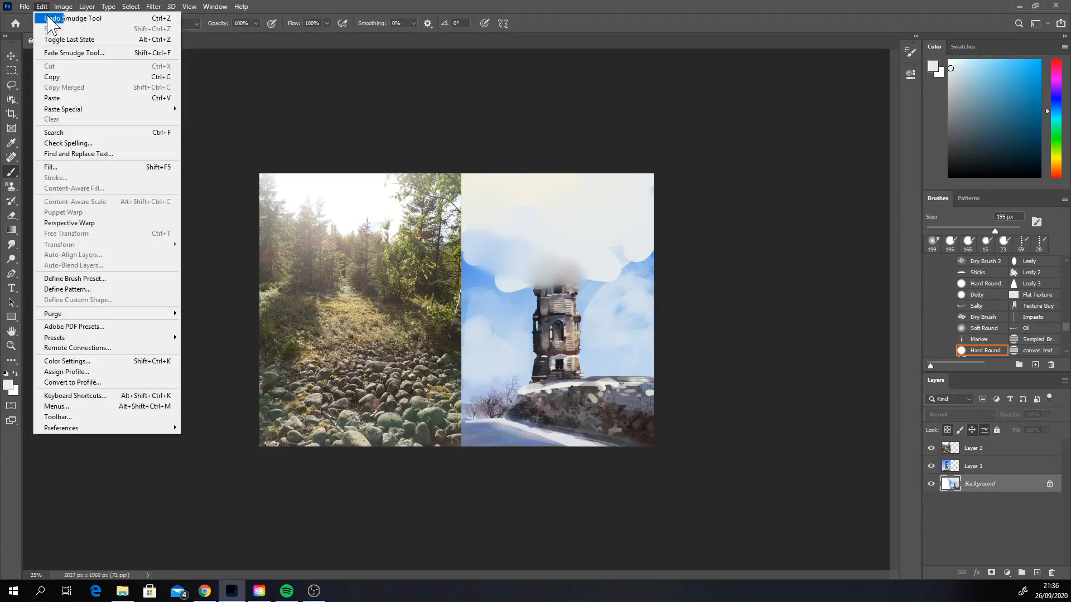
{"action": "left_click", "coordinate": [54, 98]}
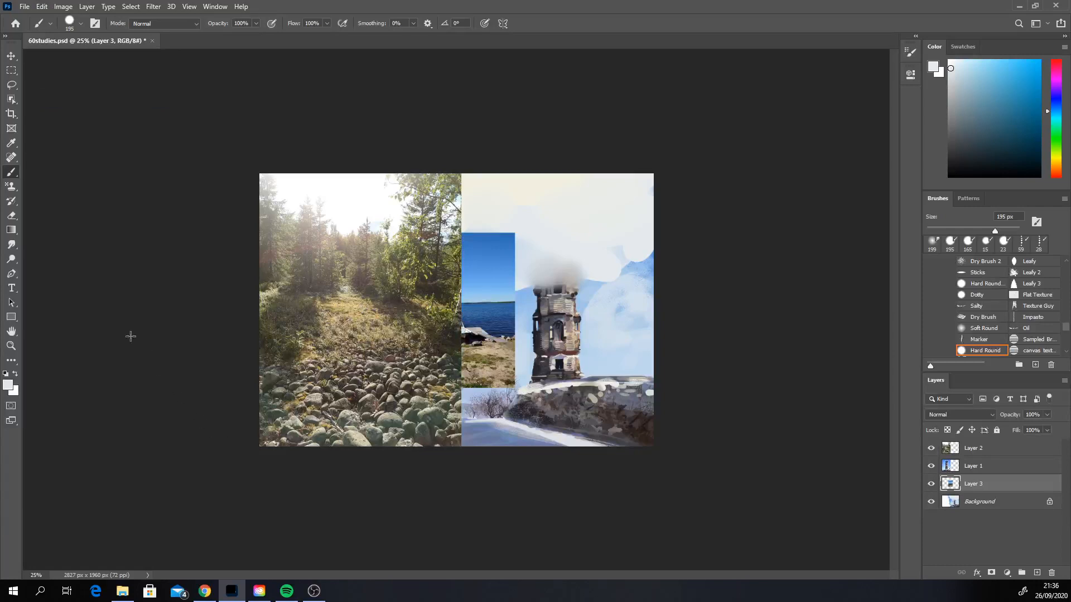
{"action": "left_click_drag", "start_coordinate": [971, 483], "coordinate": [974, 443]}
Step: Position the lake photo over the forest reference and scale it to 173.00% by 175.78% so it fills the reference half
{"action": "key", "text": "v"}
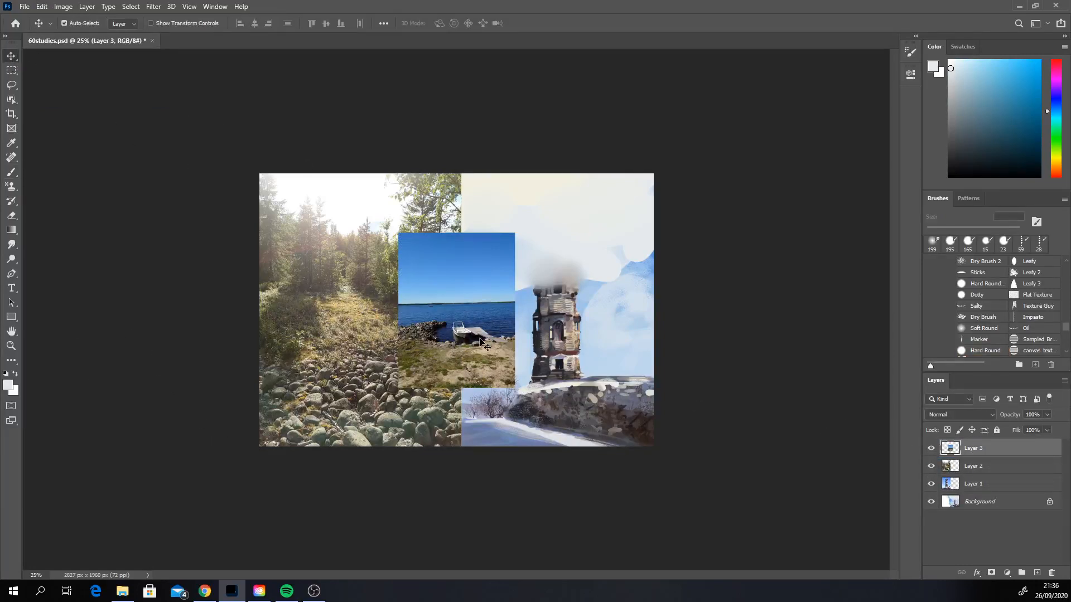
{"action": "left_click_drag", "start_coordinate": [480, 339], "coordinate": [460, 446]}
{"action": "key", "text": "ctrl+t"}
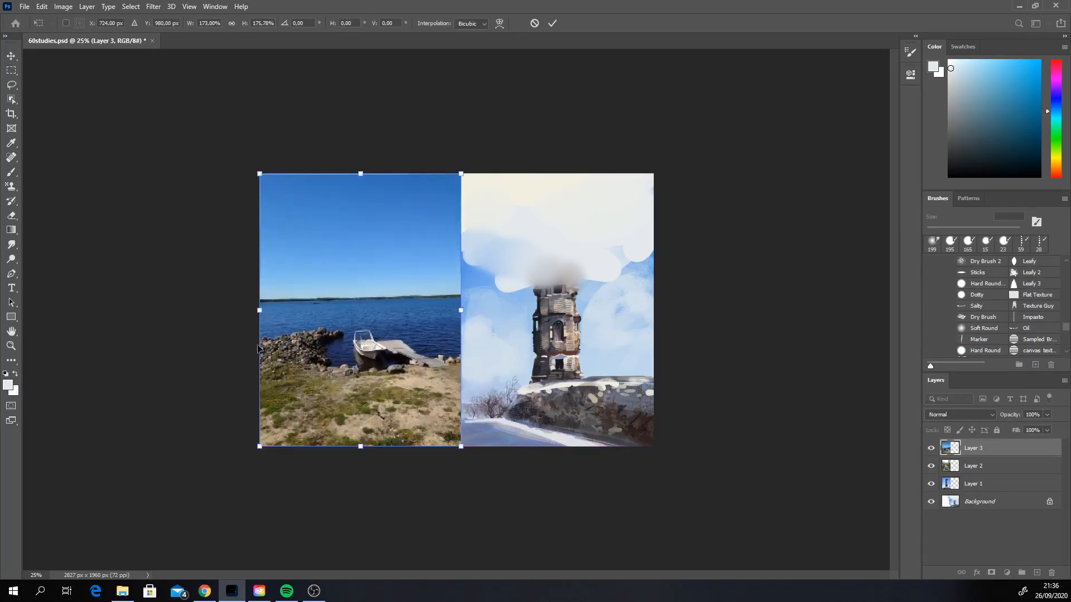
{"action": "left_click", "coordinate": [14, 172]}
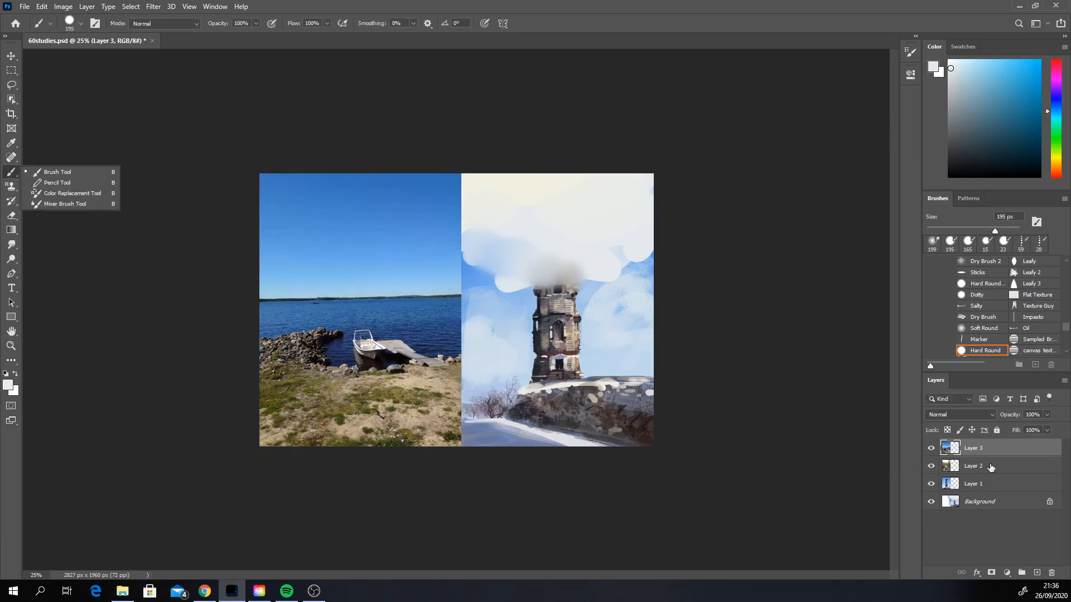
Step: Fill the Background layer with a vertical linear gradient from medium sky blue at the top to white at the bottom
{"action": "left_click", "coordinate": [983, 505]}
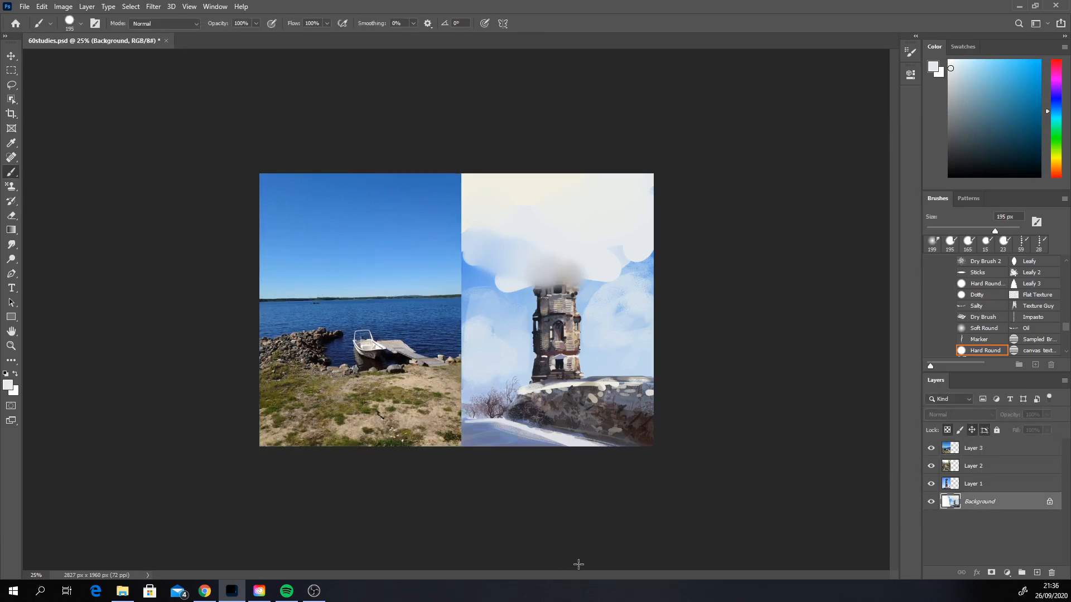
{"action": "left_click", "coordinate": [12, 230]}
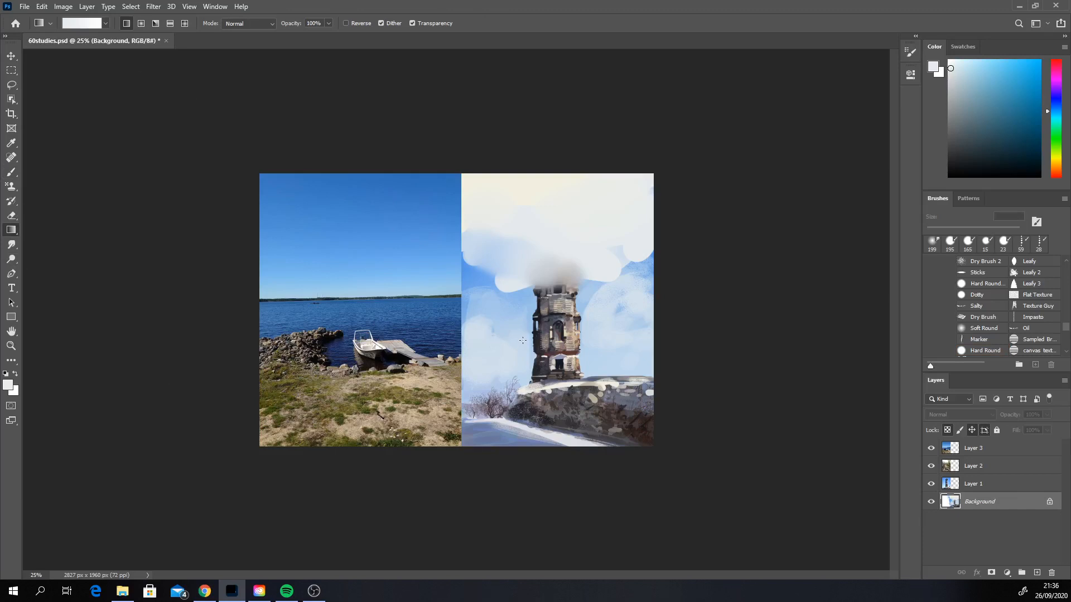
{"action": "left_click", "coordinate": [490, 308], "text": "alt"}
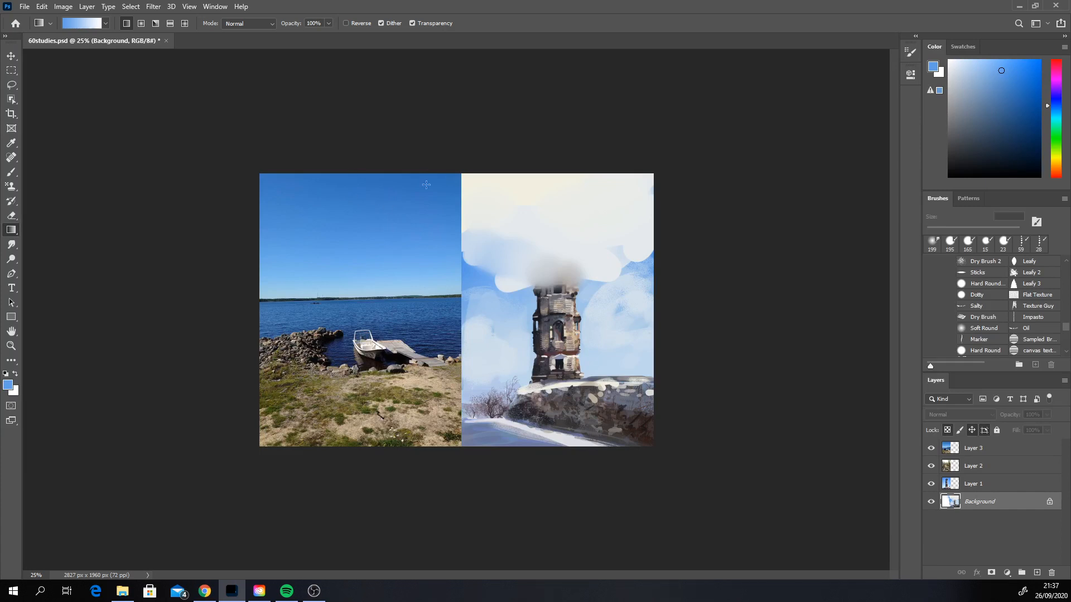
{"action": "left_click", "coordinate": [997, 83]}
{"action": "left_click", "coordinate": [1057, 102]}
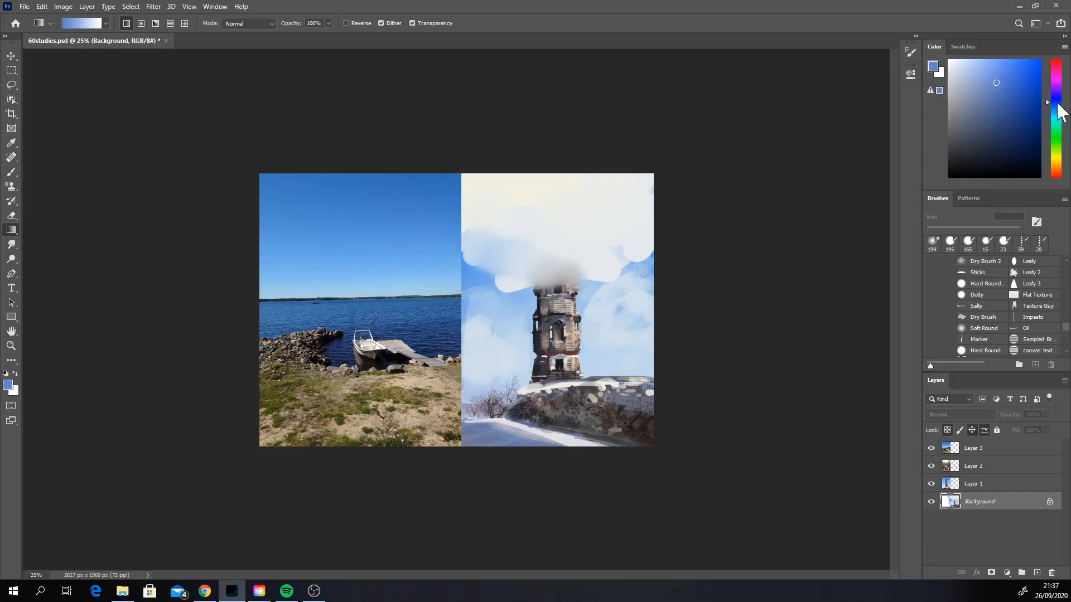
{"action": "left_click_drag", "start_coordinate": [997, 100], "coordinate": [1009, 85]}
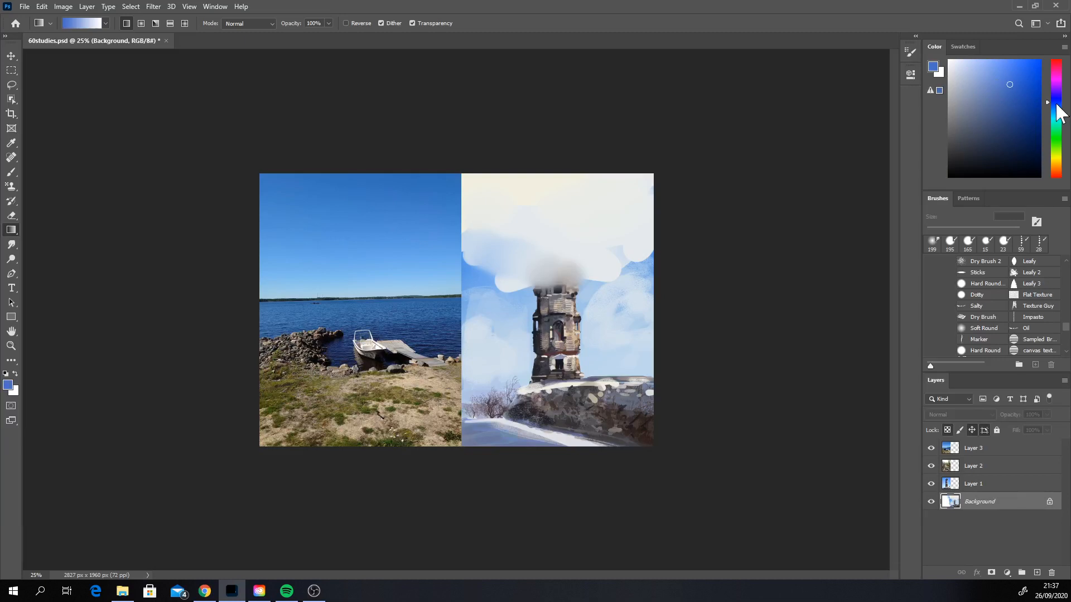
{"action": "left_click", "coordinate": [1058, 106]}
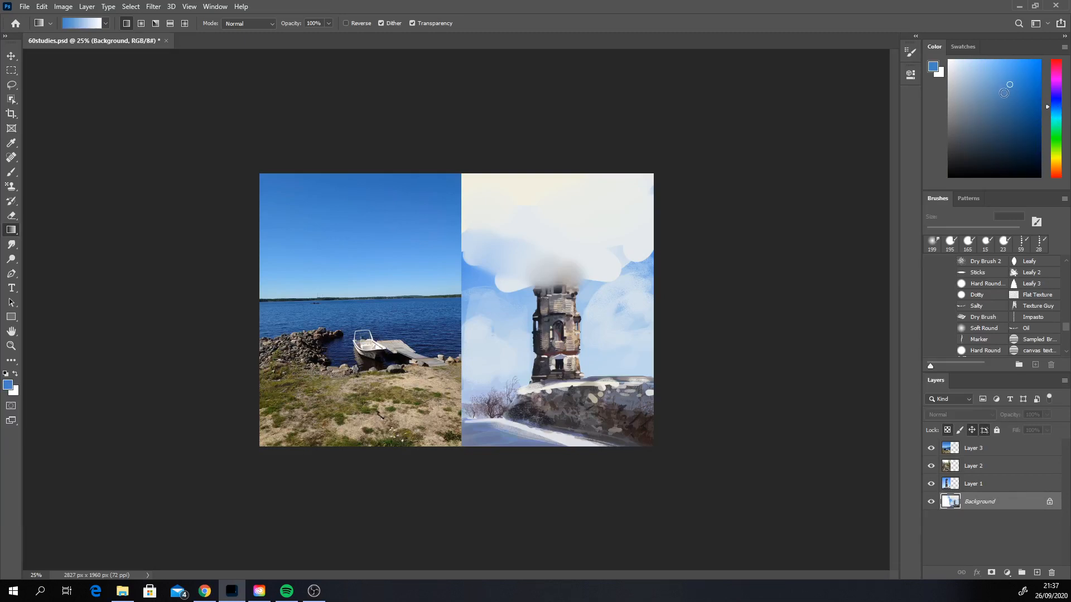
{"action": "left_click_drag", "start_coordinate": [567, 142], "coordinate": [542, 573]}
{"action": "left_click_drag", "start_coordinate": [566, 134], "coordinate": [569, 456]}
Step: Look through the Gradient tool's preset folders, preset options, blending modes and the Gradient Editor for a suitable gradient
{"action": "left_click", "coordinate": [105, 23]}
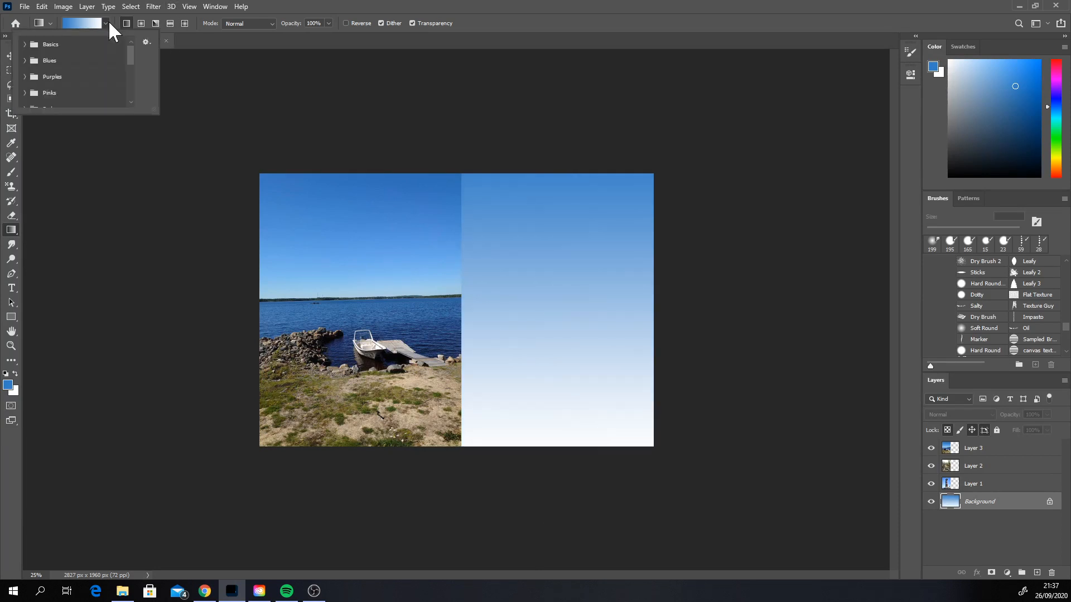
{"action": "left_click_drag", "start_coordinate": [128, 61], "coordinate": [134, 80]}
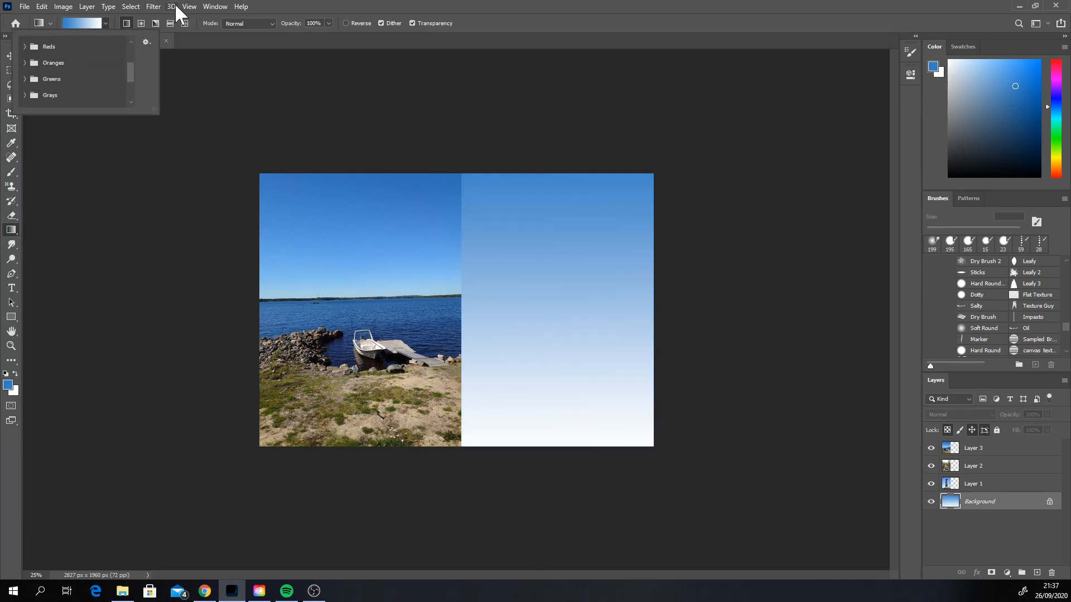
{"action": "left_click", "coordinate": [129, 94]}
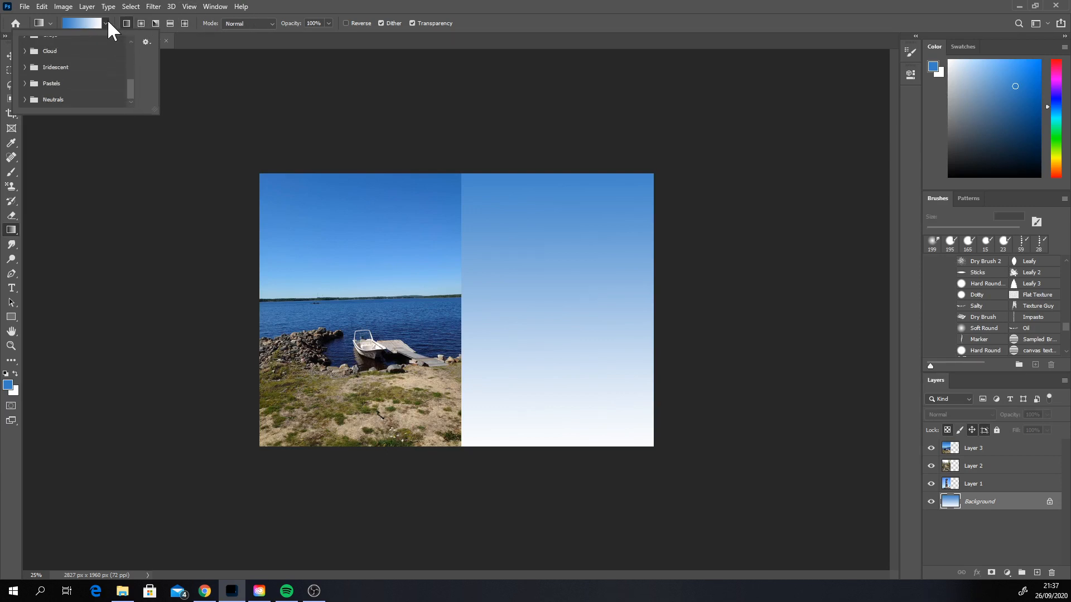
{"action": "left_click", "coordinate": [51, 23]}
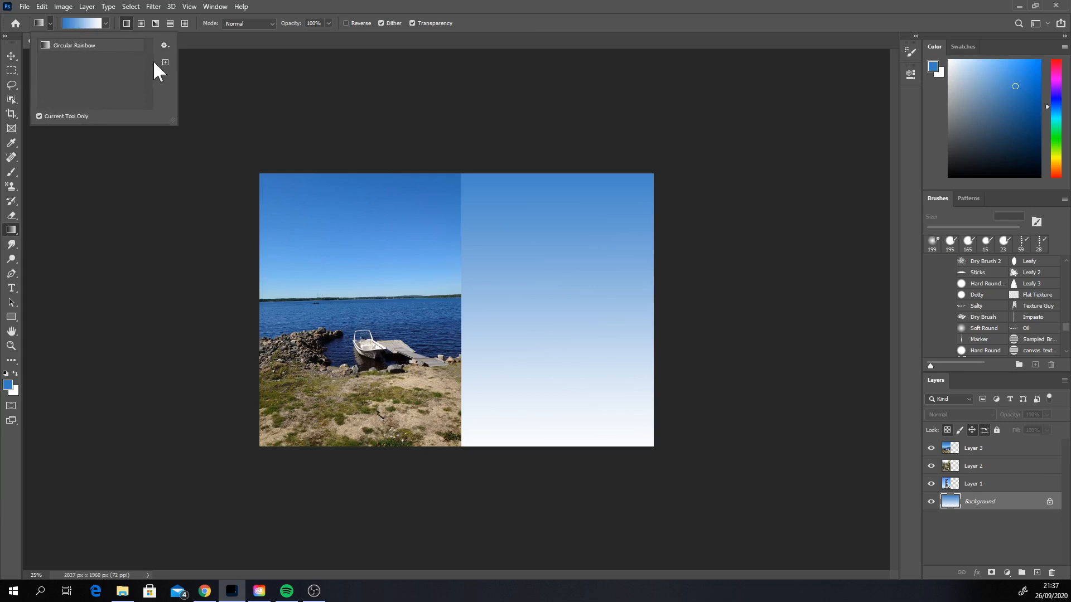
{"action": "left_click", "coordinate": [357, 53]}
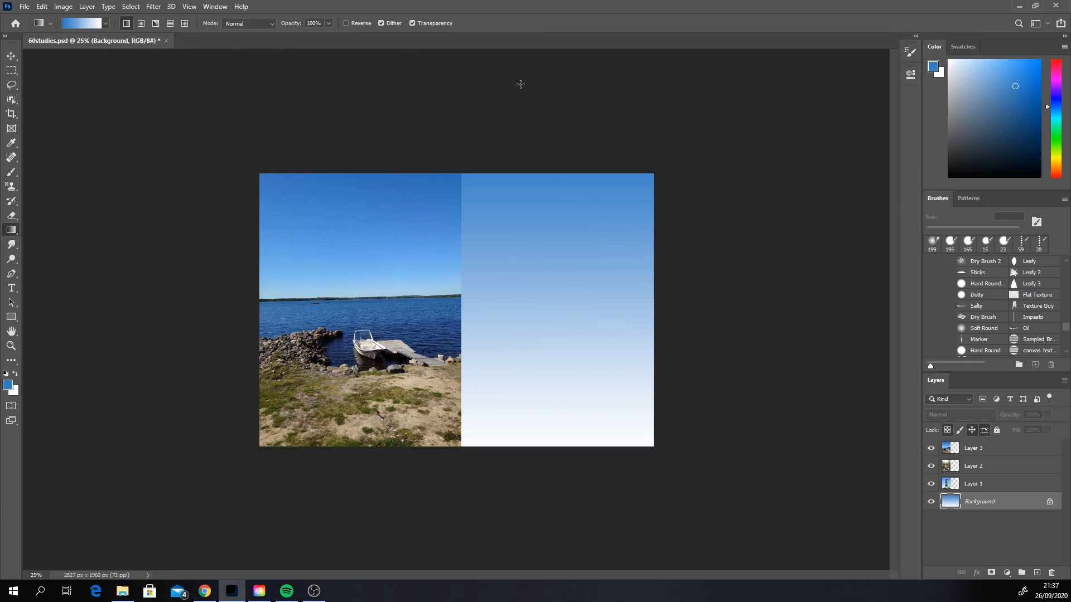
{"action": "left_click", "coordinate": [105, 20]}
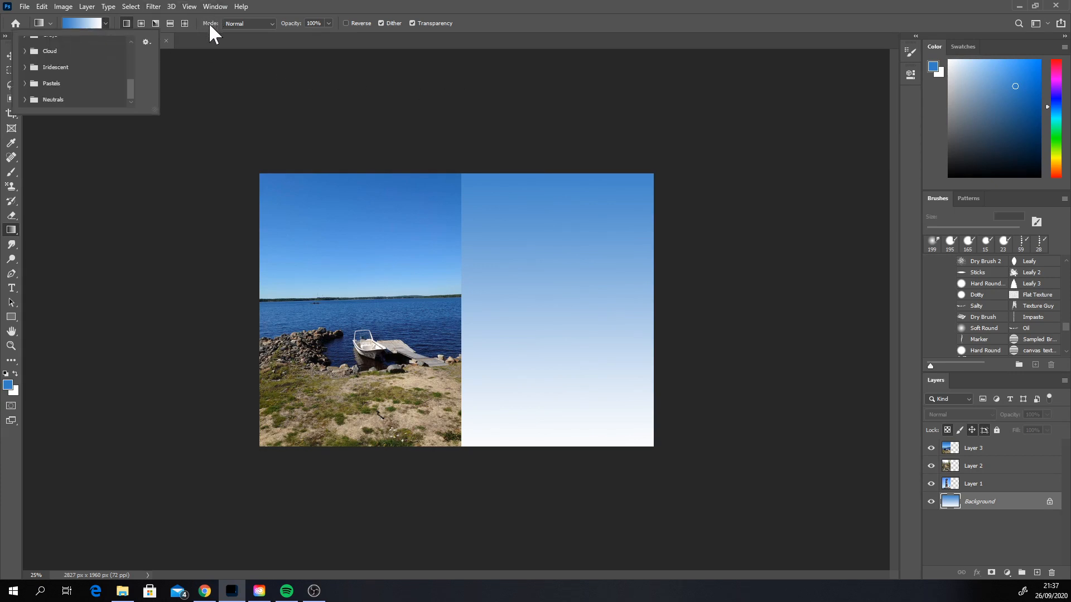
{"action": "left_click_drag", "start_coordinate": [132, 84], "coordinate": [151, 40]}
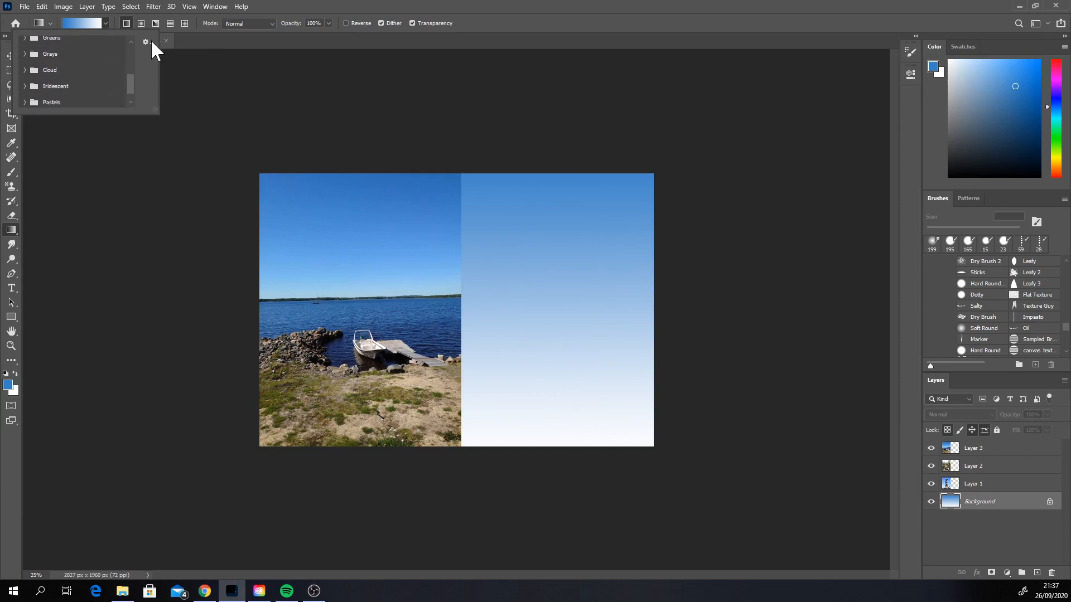
{"action": "left_click", "coordinate": [147, 42]}
{"action": "left_click", "coordinate": [149, 40]}
{"action": "left_click", "coordinate": [149, 39]}
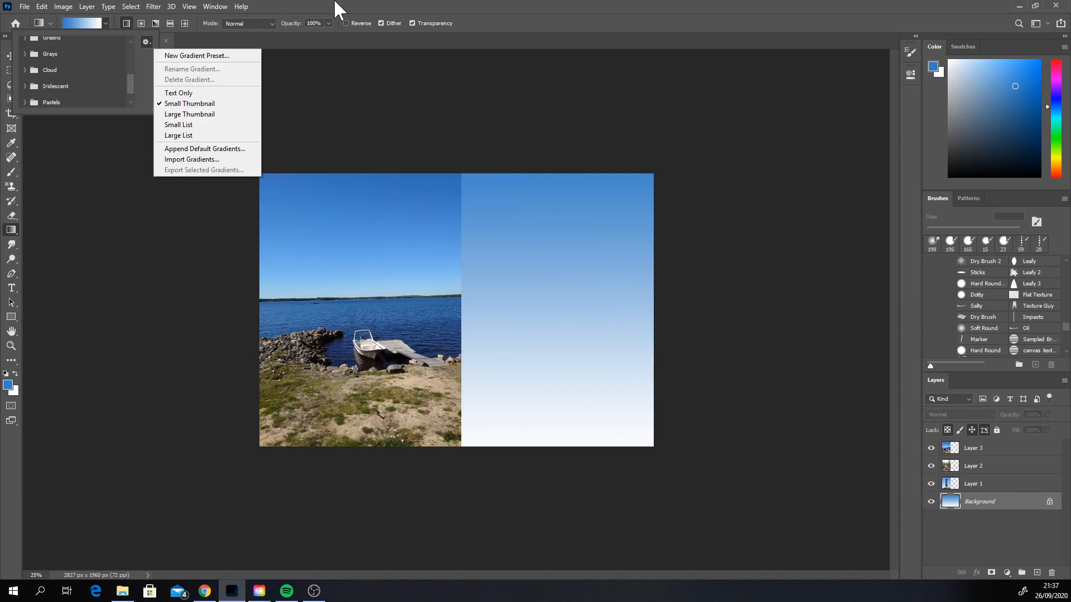
{"action": "left_click", "coordinate": [271, 25]}
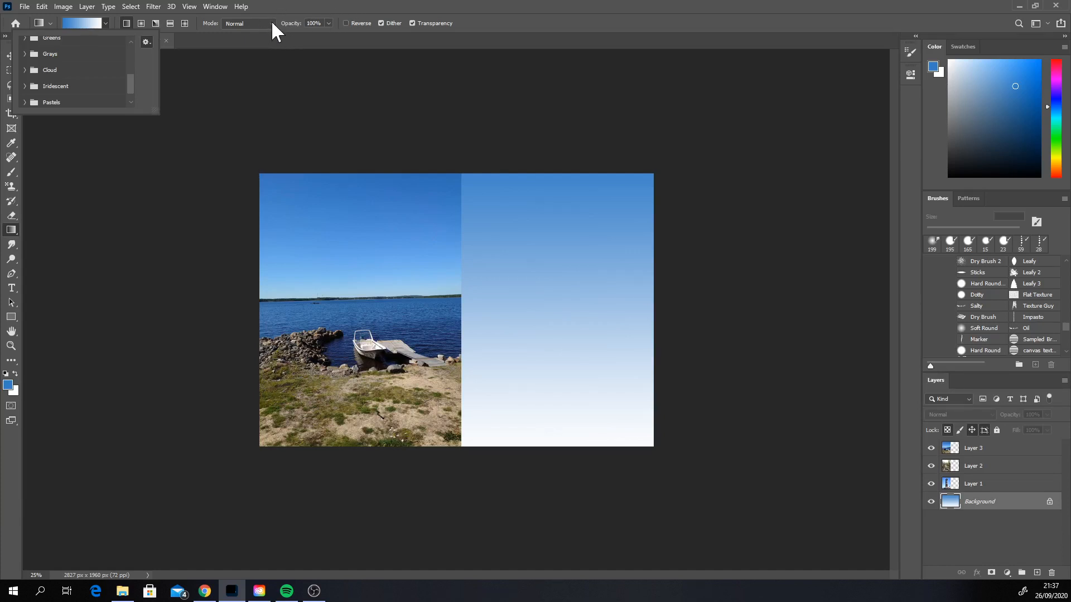
{"action": "left_click", "coordinate": [272, 24]}
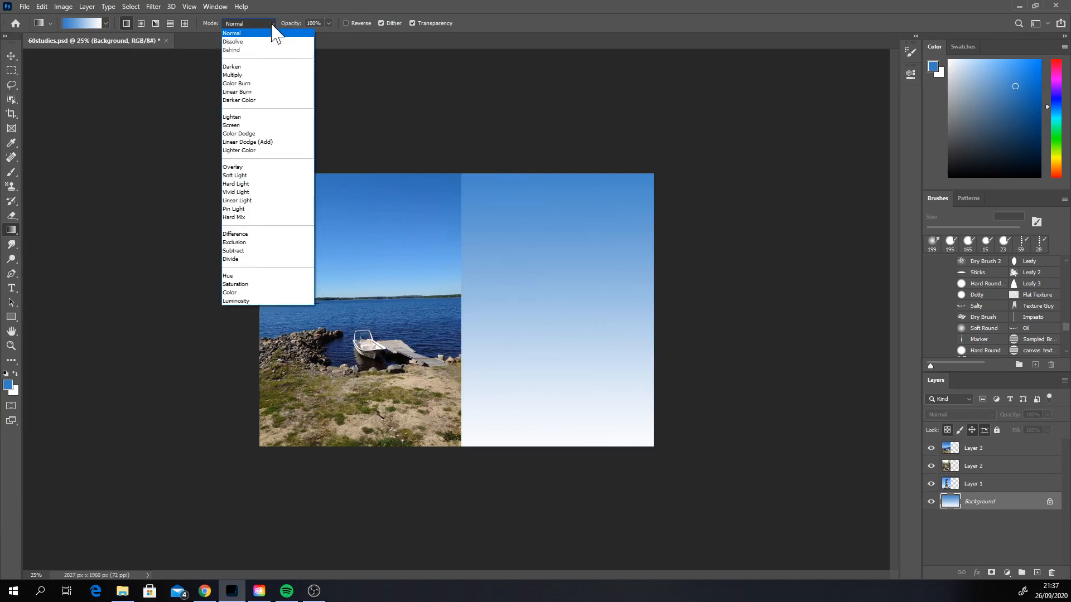
{"action": "left_click", "coordinate": [274, 32]}
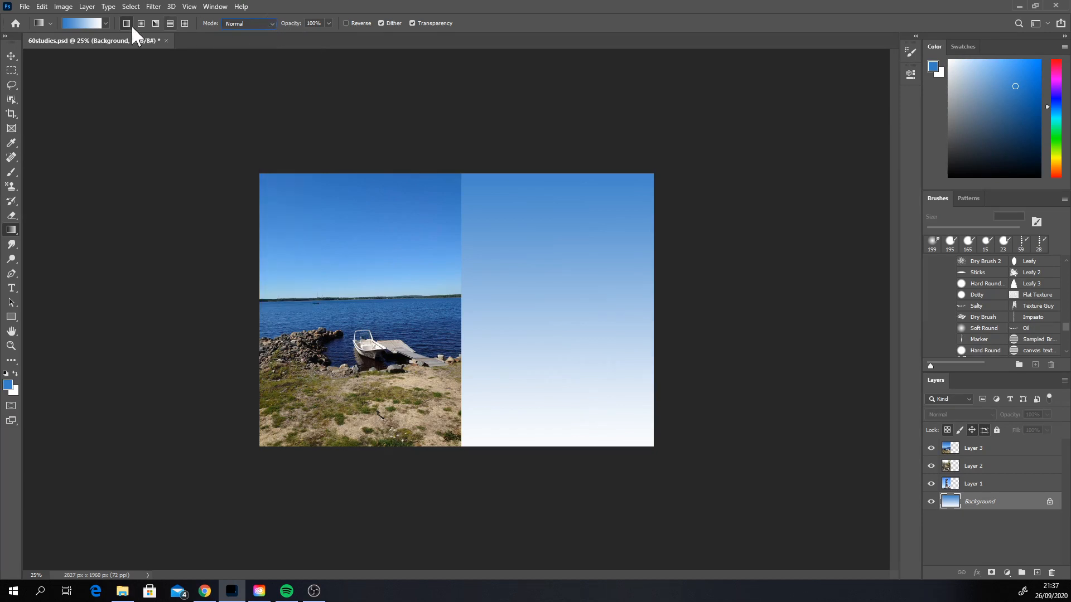
{"action": "left_click", "coordinate": [99, 24]}
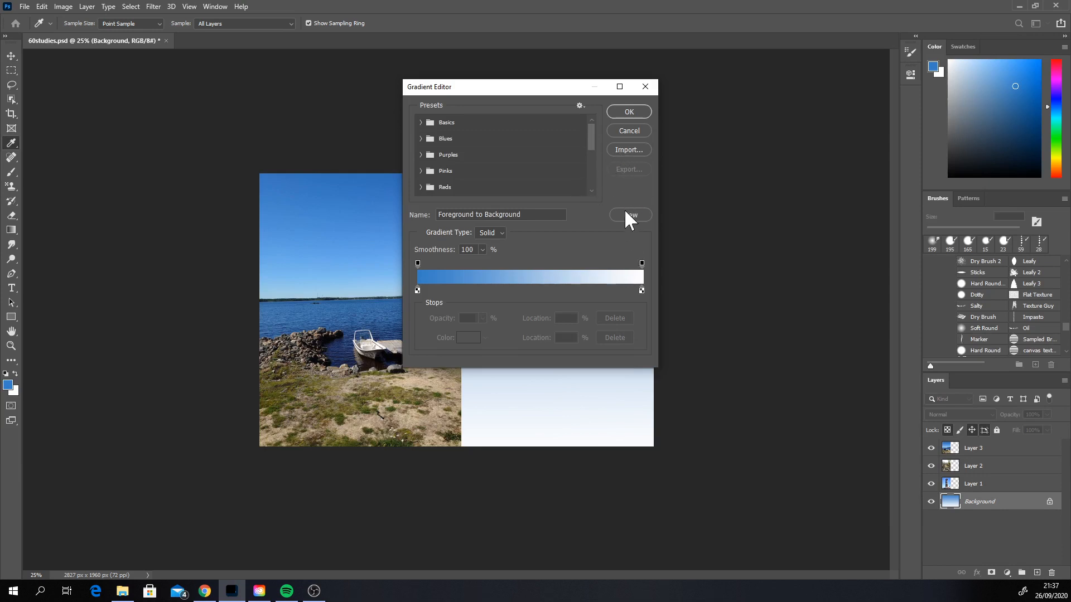
{"action": "left_click_drag", "start_coordinate": [595, 140], "coordinate": [589, 187]}
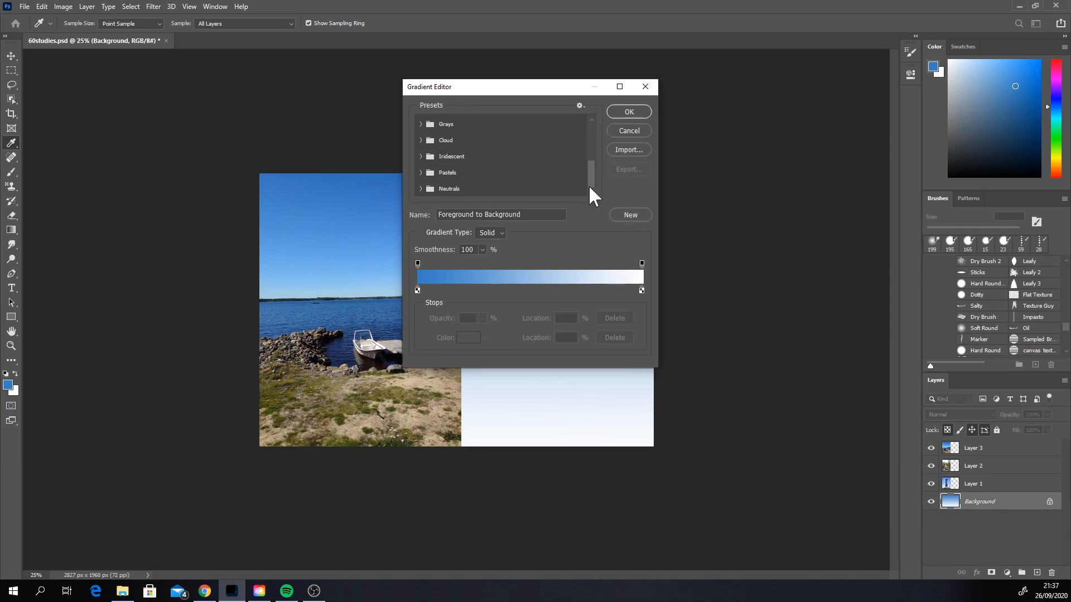
{"action": "left_click", "coordinate": [646, 87]}
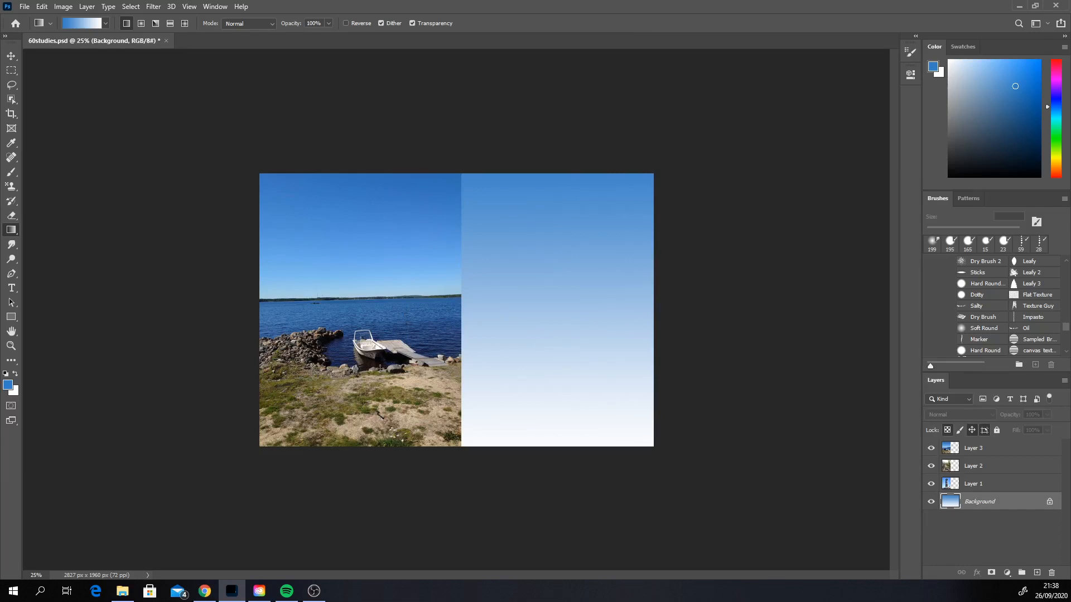
Step: Undo the short diagonal gradient trial and set the background colour to a dark olive green
{"action": "left_click_drag", "start_coordinate": [545, 271], "coordinate": [545, 268]}
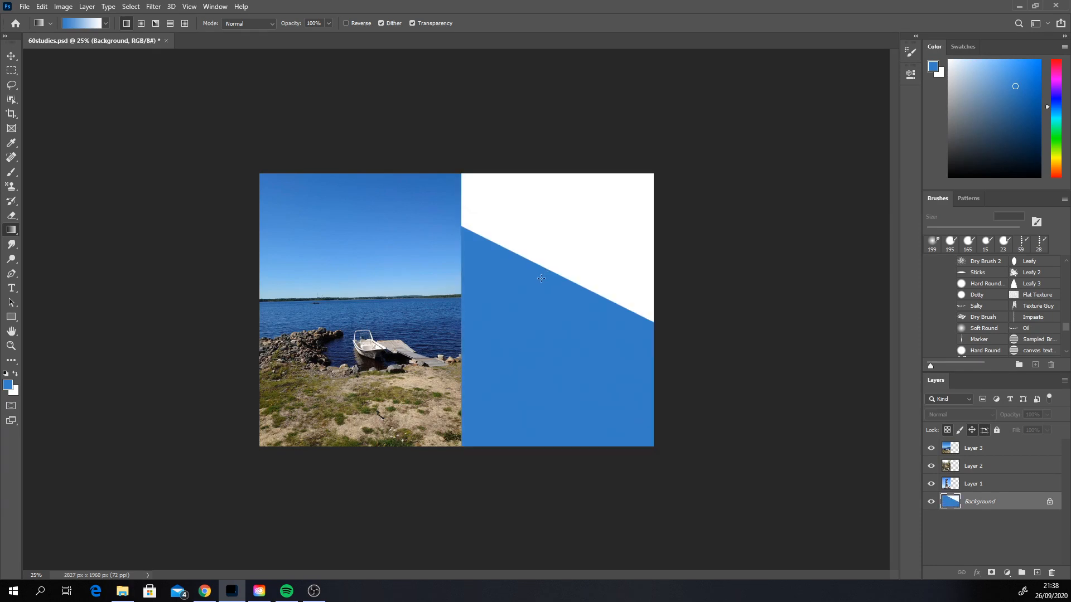
{"action": "key", "text": "ctrl+z"}
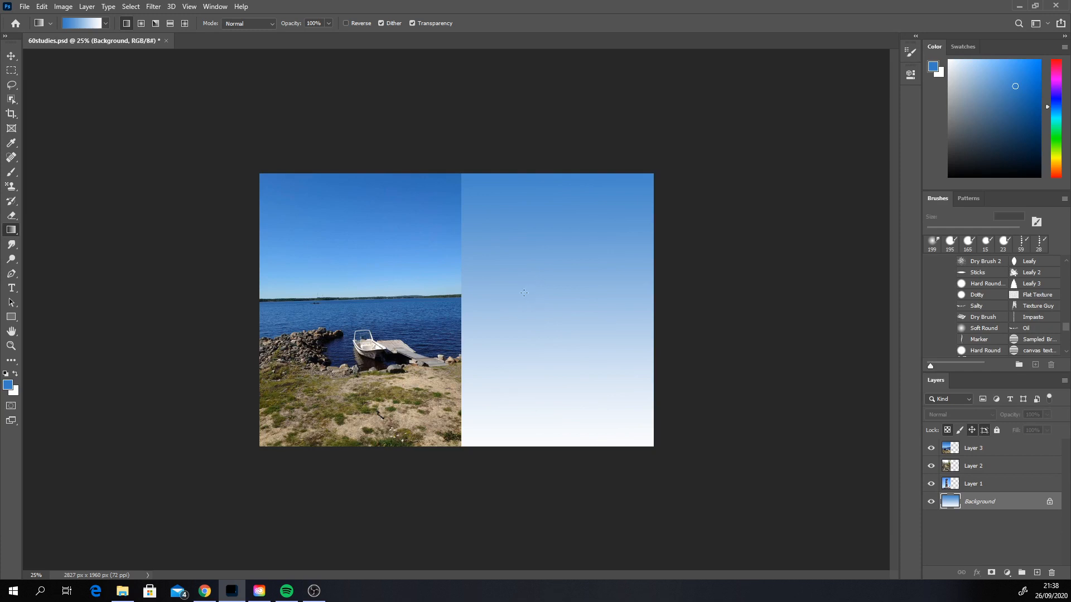
{"action": "left_click", "coordinate": [942, 75]}
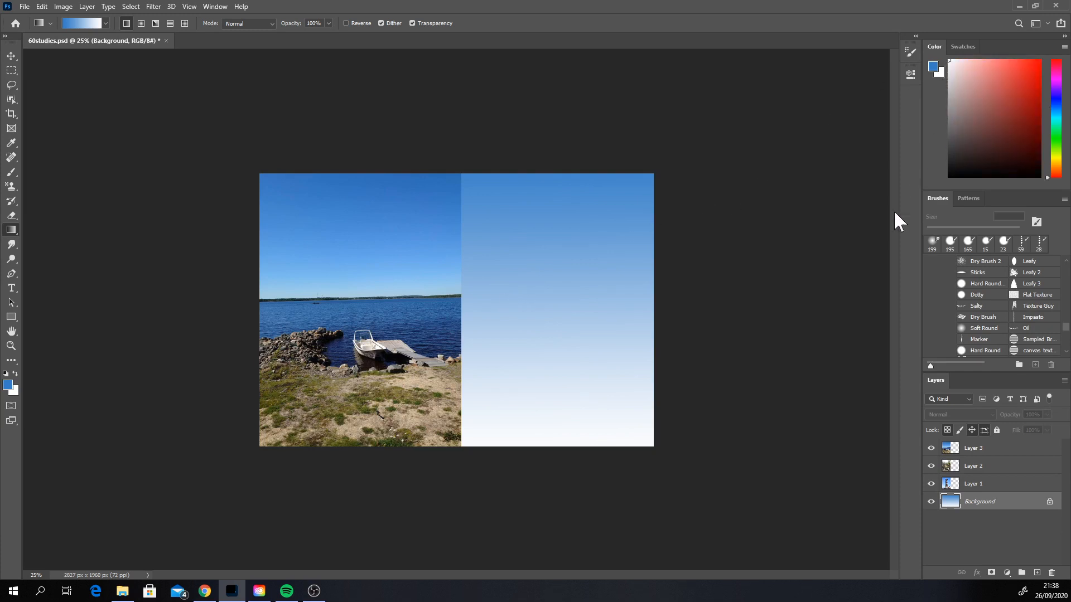
{"action": "left_click_drag", "start_coordinate": [1054, 161], "coordinate": [1057, 151]}
{"action": "left_click_drag", "start_coordinate": [971, 79], "coordinate": [976, 84]}
{"action": "left_click_drag", "start_coordinate": [1054, 151], "coordinate": [1058, 154]}
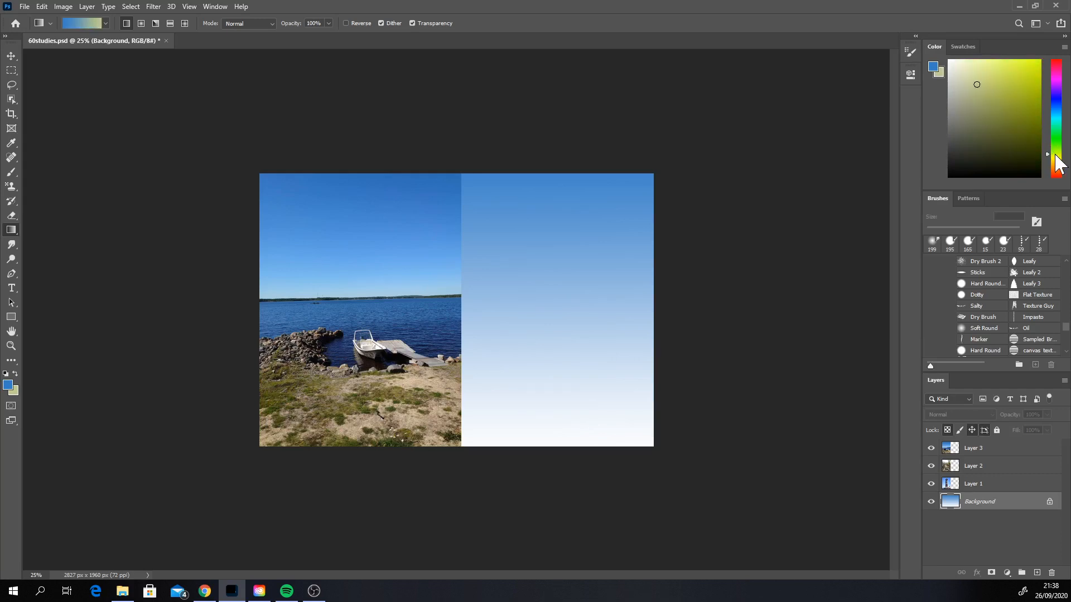
{"action": "left_click_drag", "start_coordinate": [981, 97], "coordinate": [986, 115]}
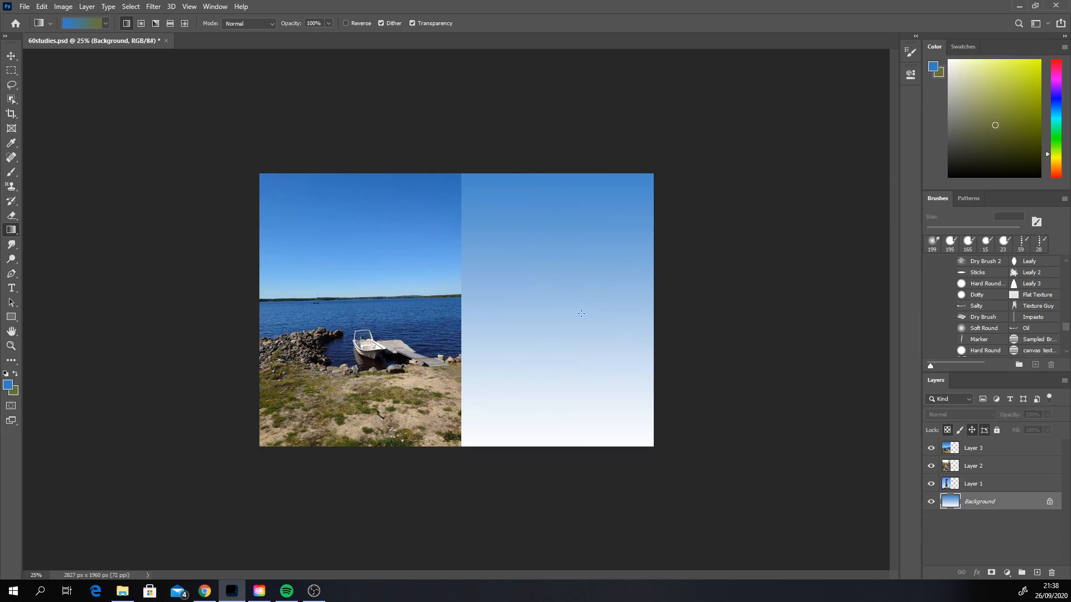
Step: Fill the Background layer with a vertical gradient from blue at mid-height to olive green at the bottom edge
{"action": "left_click_drag", "start_coordinate": [573, 356], "coordinate": [576, 177]}
{"action": "key", "text": "ctrl+z"}
{"action": "left_click_drag", "start_coordinate": [578, 282], "coordinate": [575, 499]}
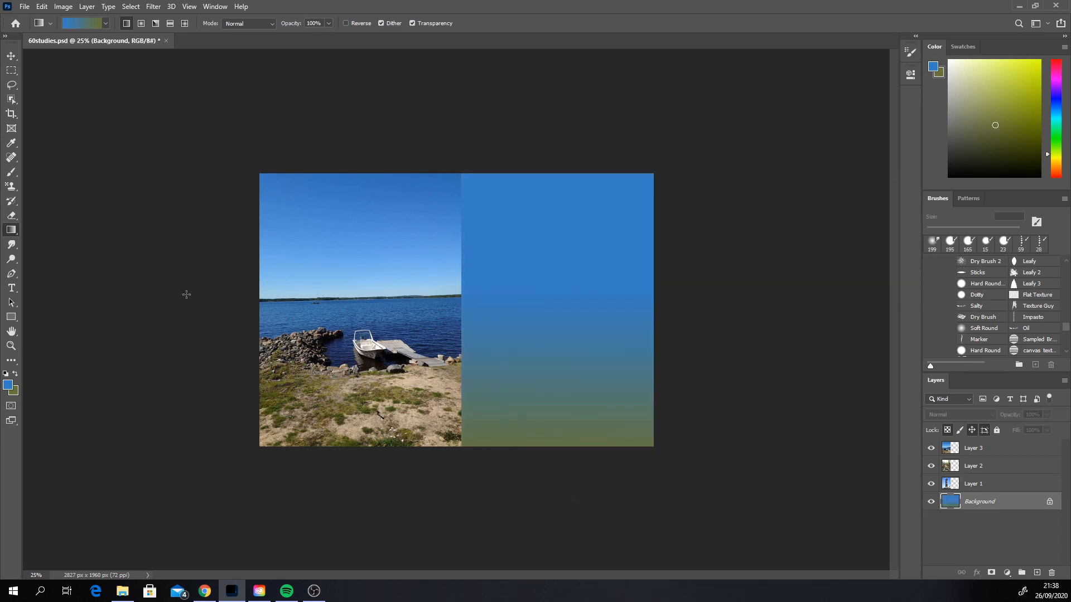
Step: Choose the Soft Round brush at 508 px and set the background colour to a pale off-white
{"action": "left_click", "coordinate": [12, 173]}
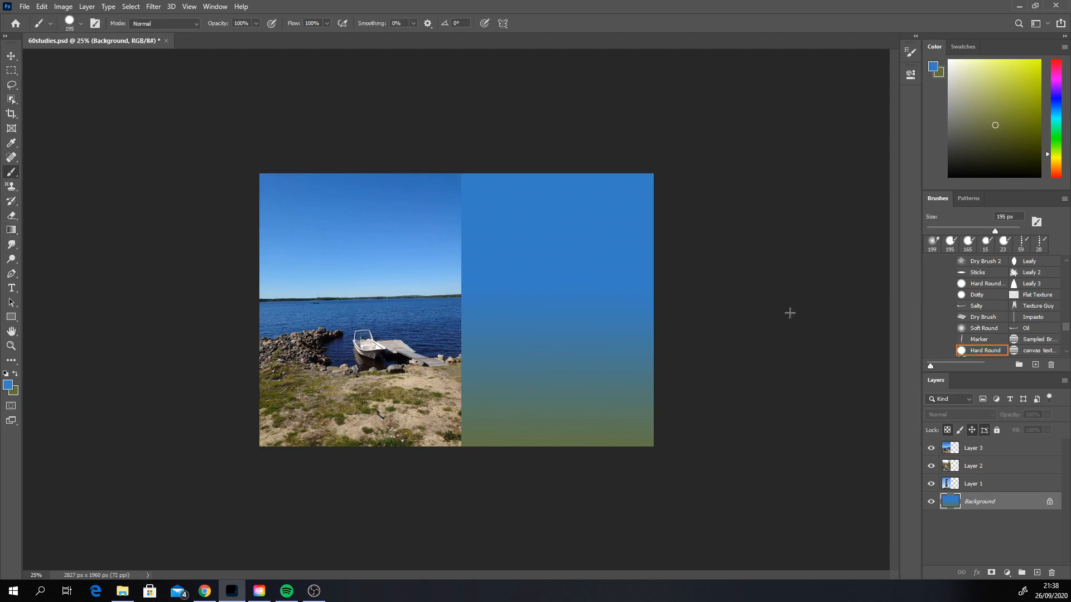
{"action": "left_click", "coordinate": [982, 329]}
{"action": "left_click_drag", "start_coordinate": [954, 99], "coordinate": [955, 70]}
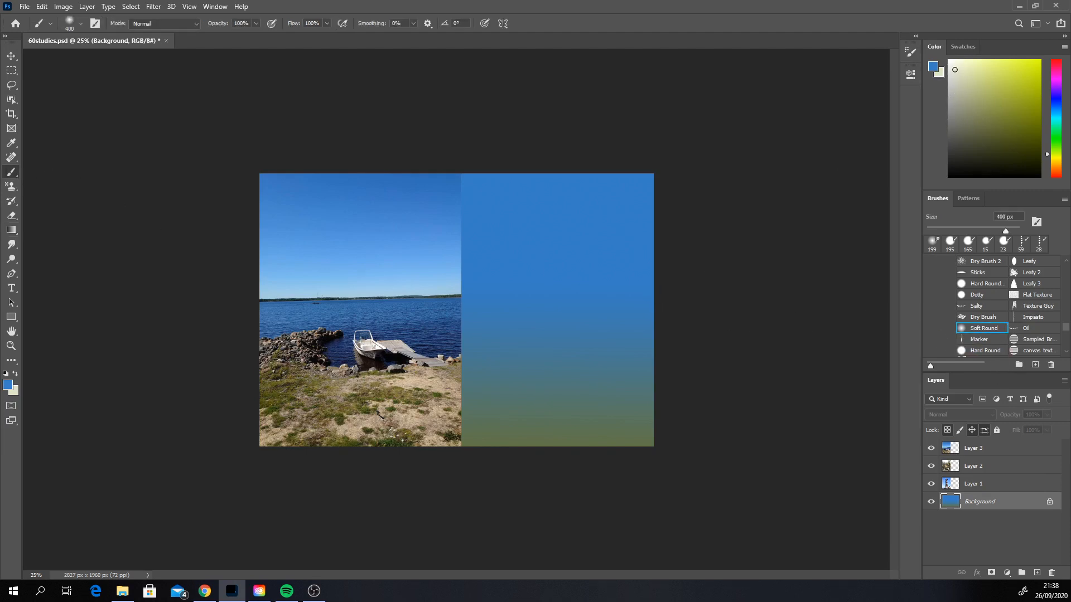
{"action": "left_click", "coordinate": [1058, 158]}
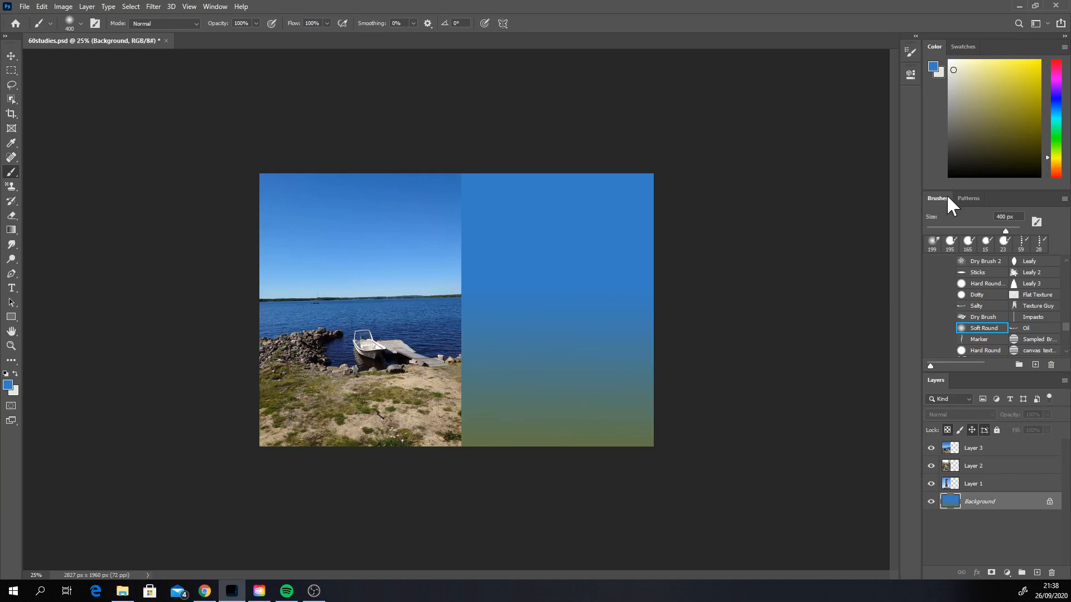
{"action": "left_click", "coordinate": [1010, 230]}
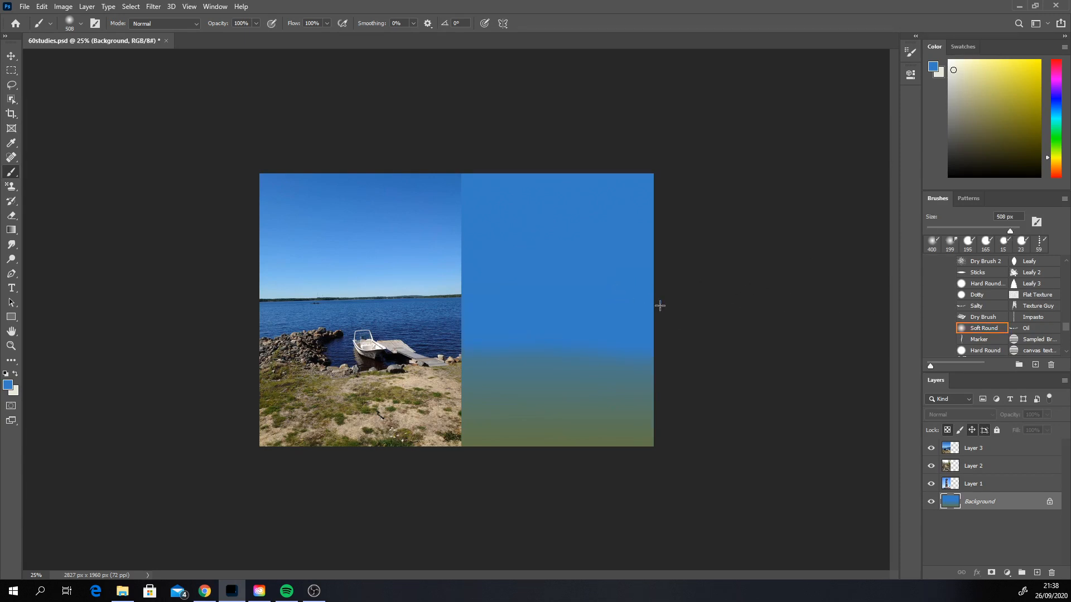
Step: Extend the blue area down across the middle of the study with a broad soft stroke, and make the foreground colour active
{"action": "left_click_drag", "start_coordinate": [660, 306], "coordinate": [518, 326]}
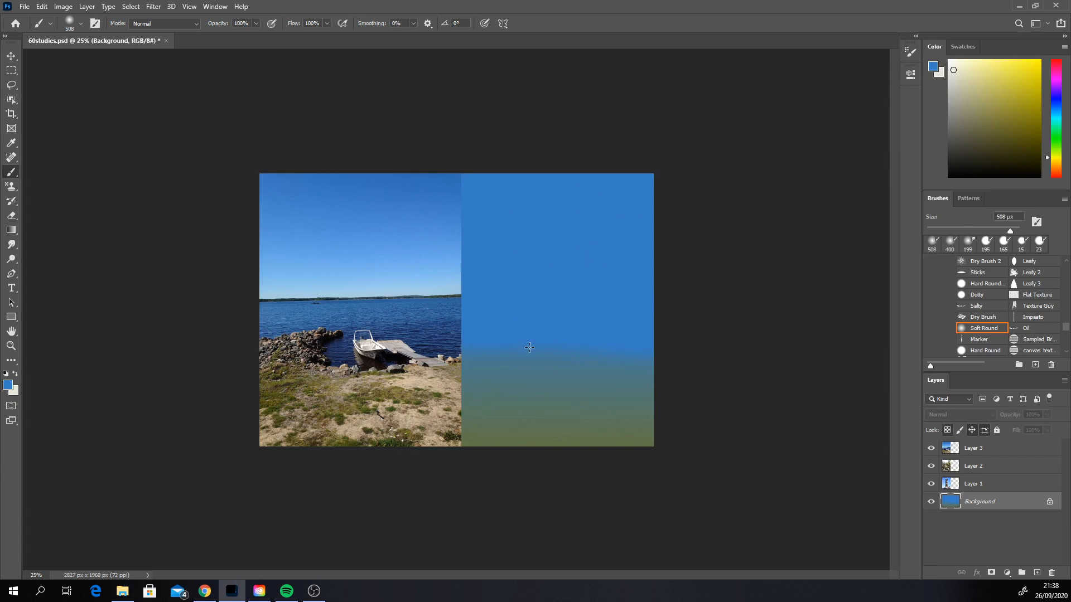
{"action": "right_click", "coordinate": [553, 292]}
{"action": "left_click", "coordinate": [937, 70]}
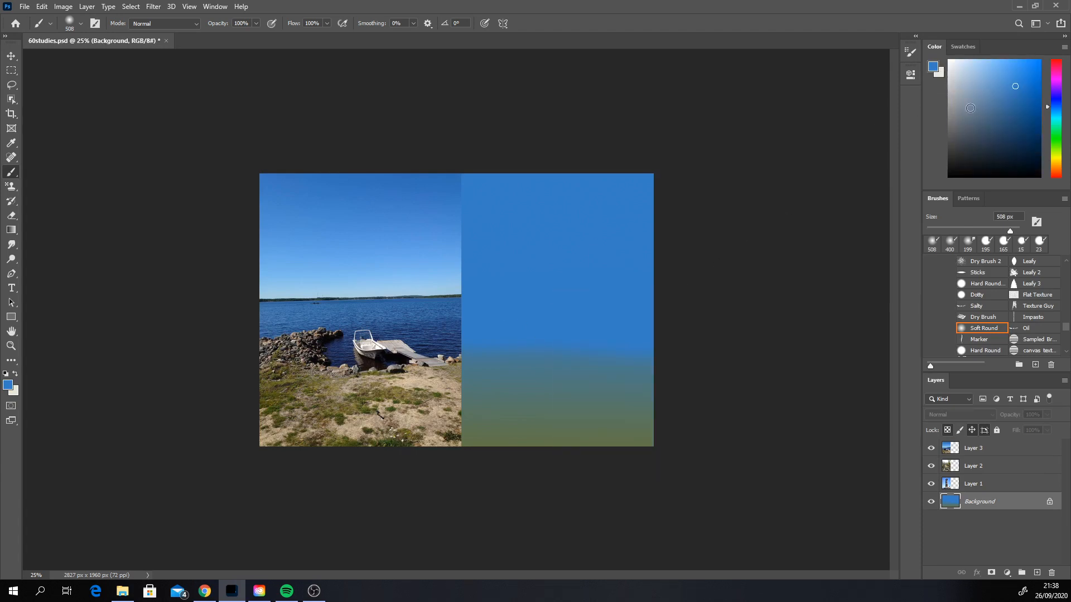
Step: Set the foreground colour to a pale off-white with a yellow hue, undoing the first soft trial strokes made with a creamier tint
{"action": "left_click", "coordinate": [964, 74]}
{"action": "left_click_drag", "start_coordinate": [1050, 106], "coordinate": [1054, 159]}
{"action": "left_click", "coordinate": [963, 72]}
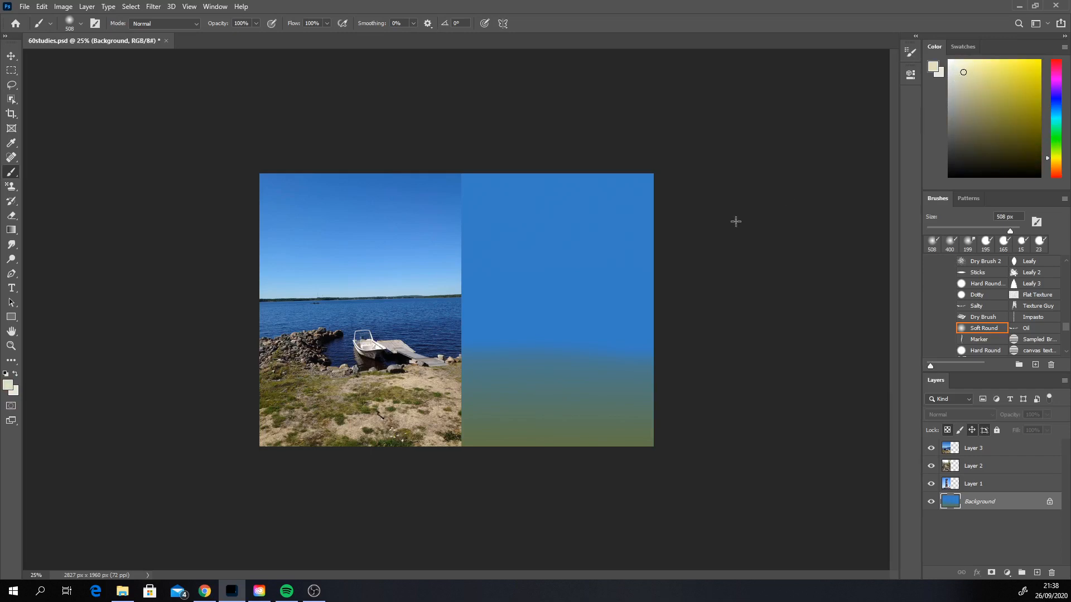
{"action": "left_click", "coordinate": [677, 273]}
{"action": "left_click_drag", "start_coordinate": [691, 273], "coordinate": [691, 274]}
{"action": "key", "text": "ctrl+z"}
{"action": "key", "text": "ctrl+z"}
{"action": "left_click", "coordinate": [952, 71]}
Step: Paint a broad soft off-white band across the study at the photo's horizon height, undoing the two higher attempts
{"action": "left_click_drag", "start_coordinate": [480, 266], "coordinate": [691, 265]}
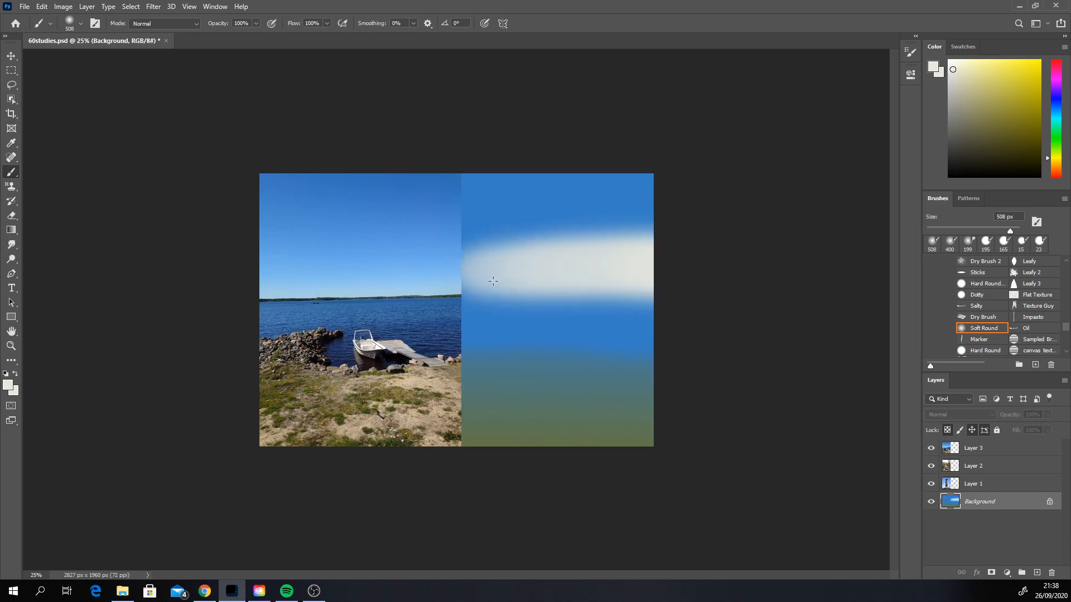
{"action": "key", "text": "ctrl+z"}
{"action": "mouse_move", "coordinate": [482, 281]}
{"action": "left_mouse_down"}
{"action": "mouse_move", "coordinate": [438, 283]}
{"action": "mouse_move", "coordinate": [693, 278]}
{"action": "left_mouse_up"}
{"action": "key", "text": "ctrl+z"}
{"action": "left_click_drag", "start_coordinate": [449, 297], "coordinate": [689, 287]}
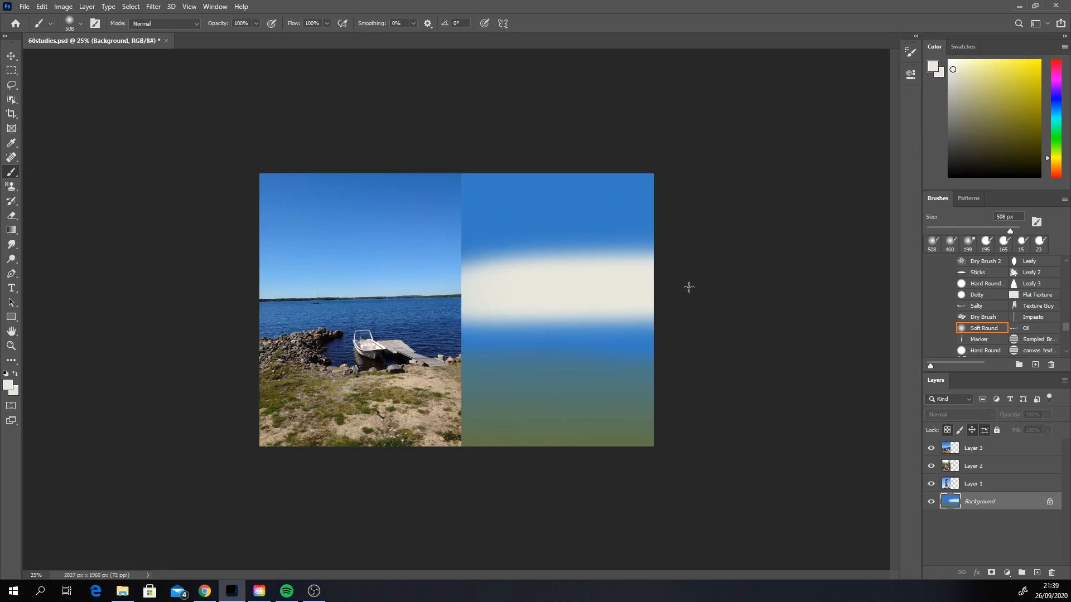
Step: Soften the upper edge of the off-white band with broad strokes of mid blue and lighter blue sampled from the sky
{"action": "left_click", "coordinate": [583, 240], "text": "alt"}
{"action": "left_click_drag", "start_coordinate": [674, 251], "coordinate": [440, 268]}
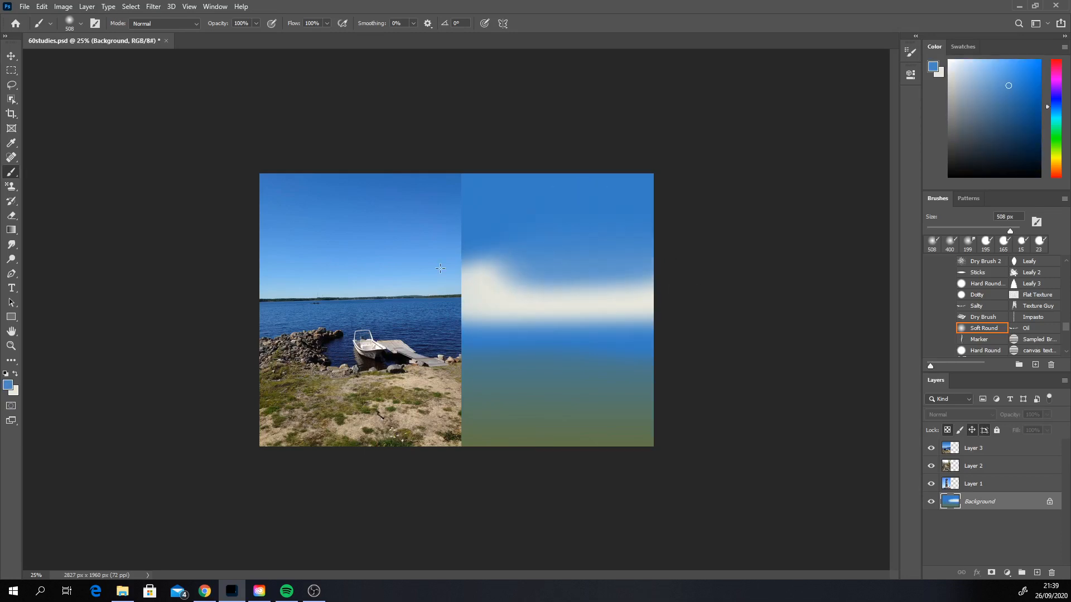
{"action": "left_click", "coordinate": [545, 272], "text": "alt"}
{"action": "left_click_drag", "start_coordinate": [650, 254], "coordinate": [450, 256]}
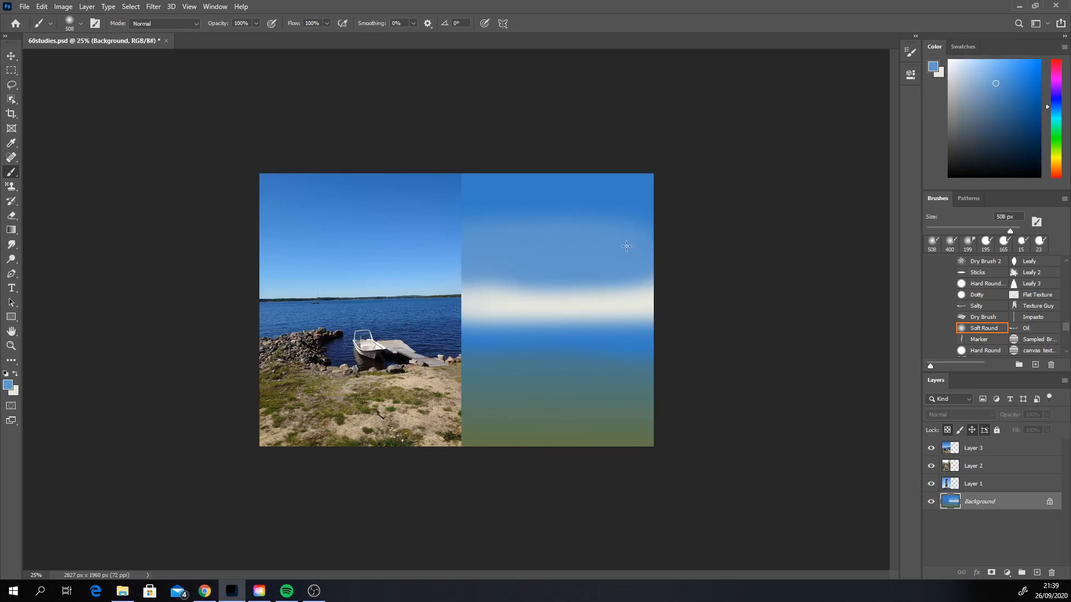
{"action": "left_click_drag", "start_coordinate": [387, 234], "coordinate": [716, 235]}
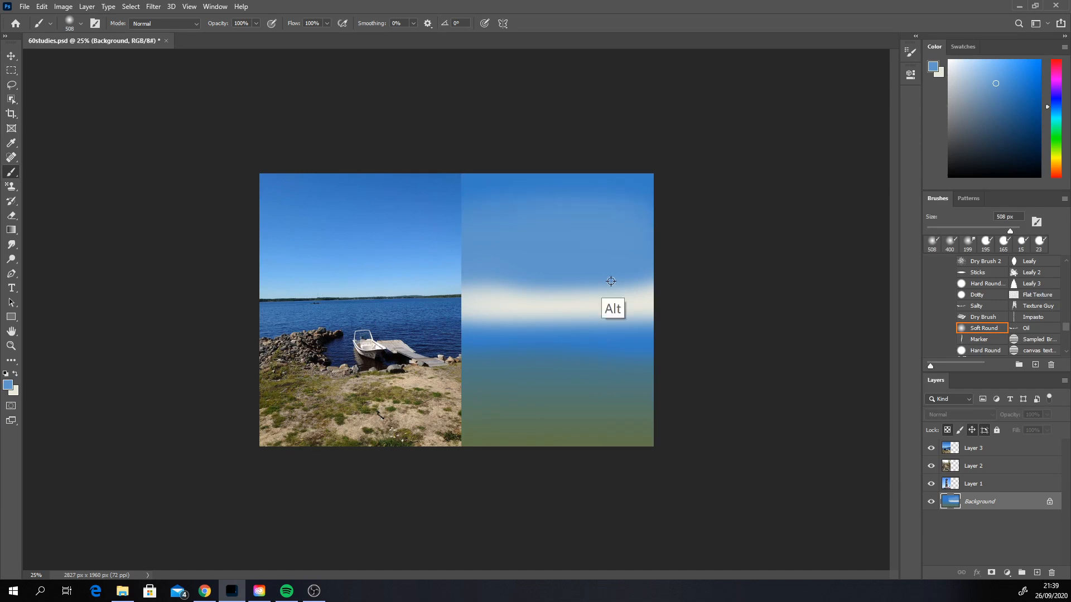
Step: Sample a pale grey-blue from the band's upper transition and blend it across the lower sky, redoing the stroke as needed
{"action": "left_click", "coordinate": [575, 297], "text": "alt"}
{"action": "left_click", "coordinate": [582, 291], "text": "alt"}
{"action": "left_click_drag", "start_coordinate": [650, 277], "coordinate": [440, 282]}
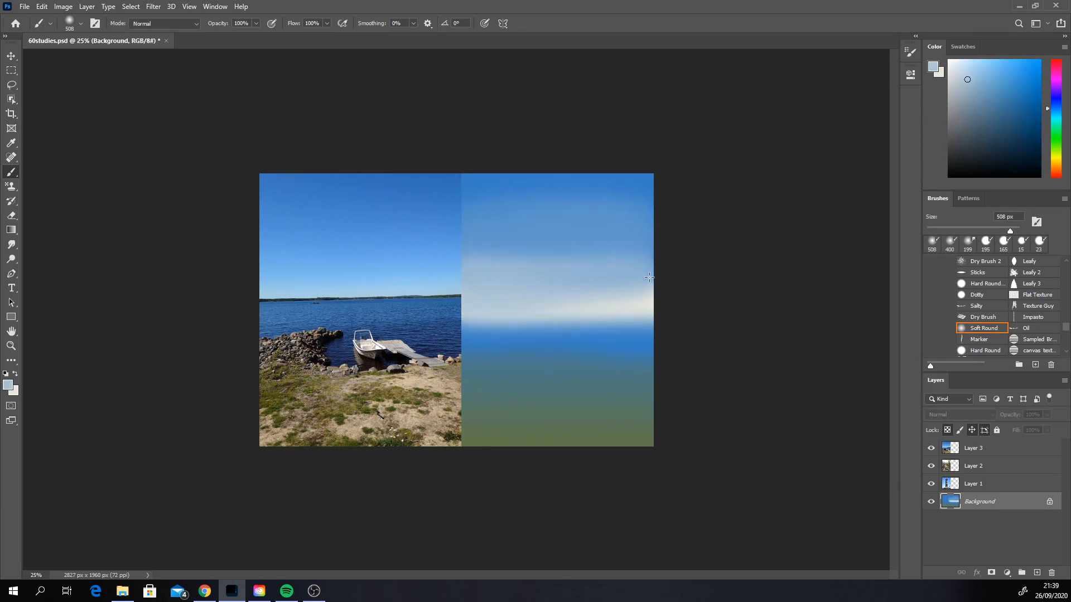
{"action": "key", "text": "ctrl+z"}
{"action": "left_click_drag", "start_coordinate": [669, 275], "coordinate": [421, 292]}
{"action": "key", "text": "ctrl+z"}
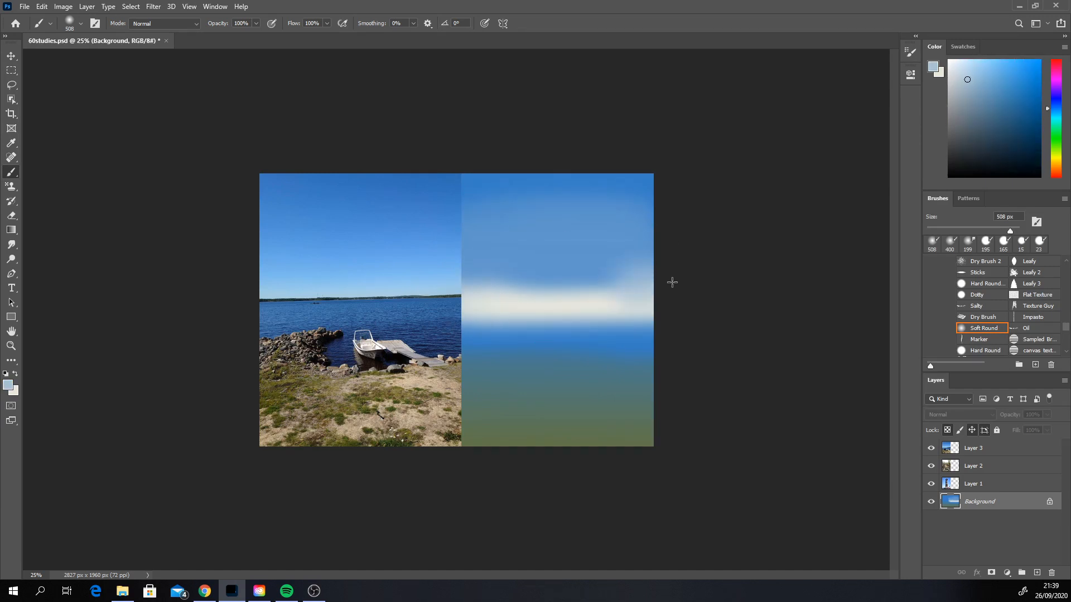
{"action": "left_click_drag", "start_coordinate": [672, 282], "coordinate": [424, 302]}
{"action": "key", "text": "ctrl+z"}
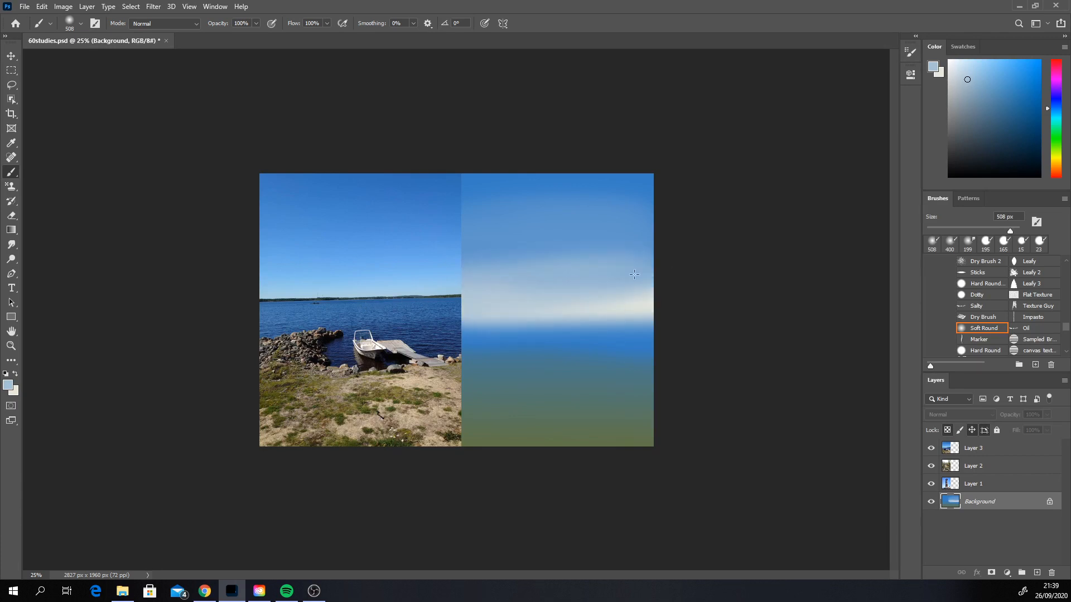
Step: Darken the top edge and upper corners of the study's sky with soft strokes of a deeper, more saturated blue
{"action": "left_click", "coordinate": [615, 188], "text": "alt"}
{"action": "left_click", "coordinate": [589, 335], "text": "alt"}
{"action": "left_click", "coordinate": [1006, 97]}
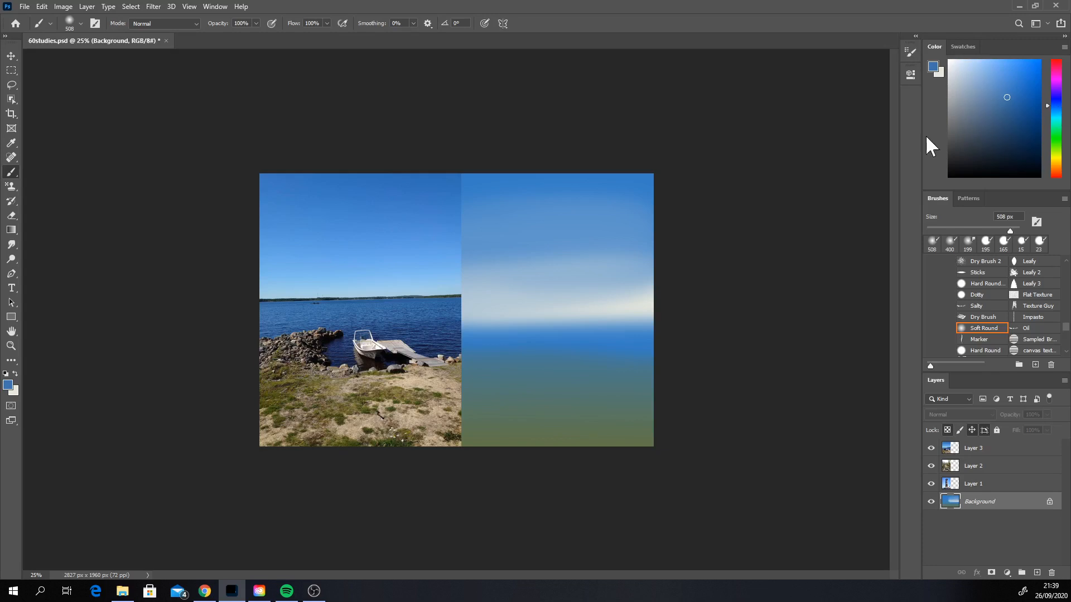
{"action": "left_click_drag", "start_coordinate": [688, 191], "coordinate": [524, 182]}
{"action": "key", "text": "ctrl+z"}
{"action": "left_click_drag", "start_coordinate": [716, 202], "coordinate": [496, 170]}
{"action": "left_click", "coordinate": [1021, 96]}
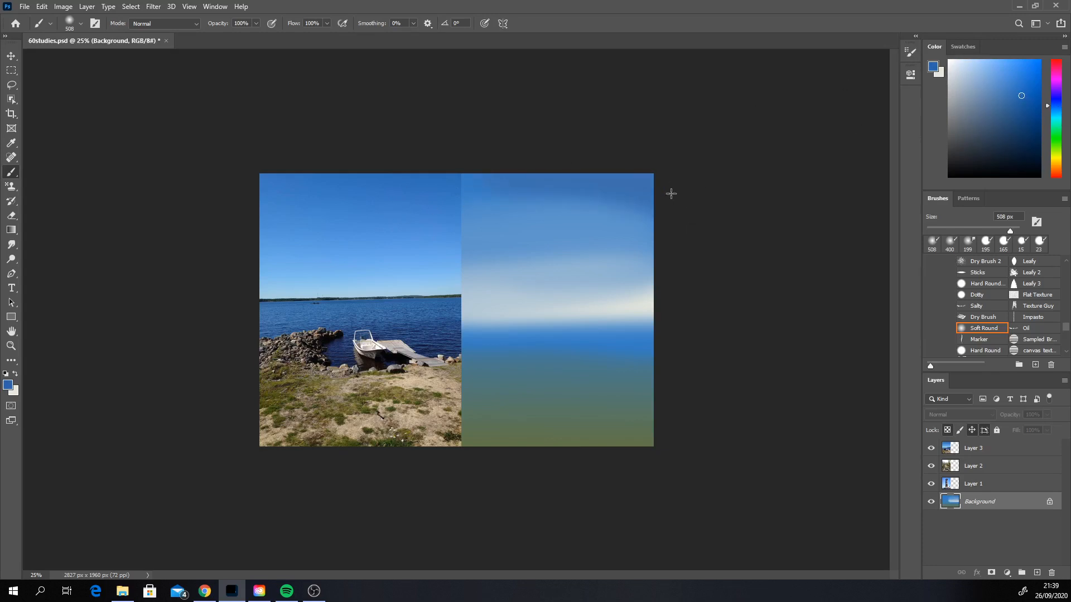
{"action": "left_click_drag", "start_coordinate": [669, 191], "coordinate": [671, 193]}
{"action": "left_click_drag", "start_coordinate": [506, 162], "coordinate": [410, 255]}
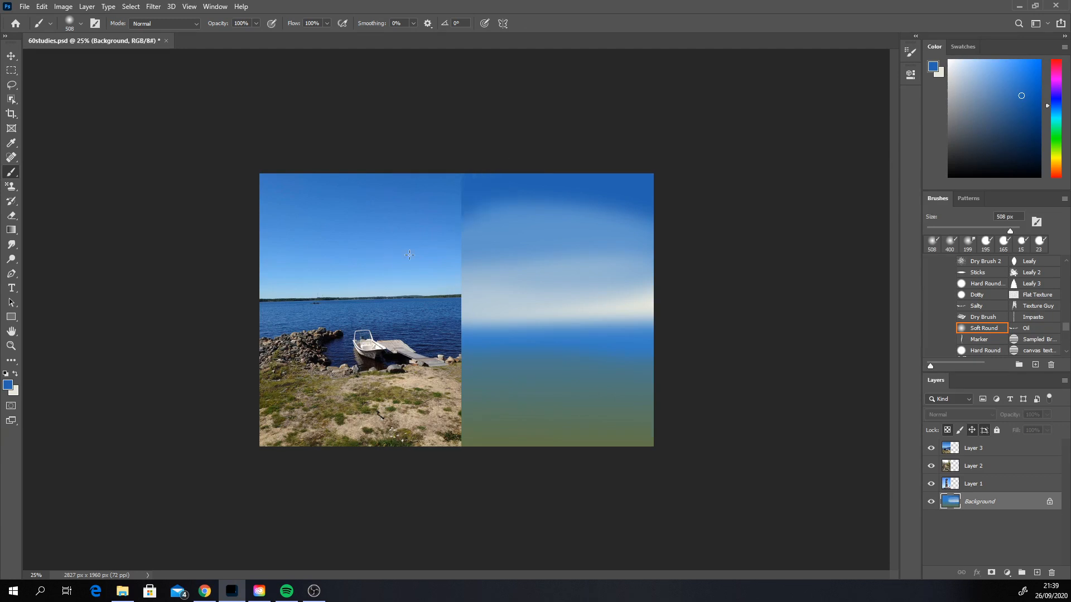
Step: Blend the dark top of the sky into the lighter area with a soft stroke of the sampled mid blue
{"action": "left_click", "coordinate": [530, 210], "text": "alt"}
{"action": "mouse_move", "coordinate": [471, 217]}
{"action": "left_mouse_down"}
{"action": "mouse_move", "coordinate": [558, 196]}
{"action": "mouse_move", "coordinate": [656, 207]}
{"action": "left_mouse_up"}
{"action": "key", "text": "ctrl+z"}
{"action": "left_click_drag", "start_coordinate": [491, 215], "coordinate": [642, 213]}
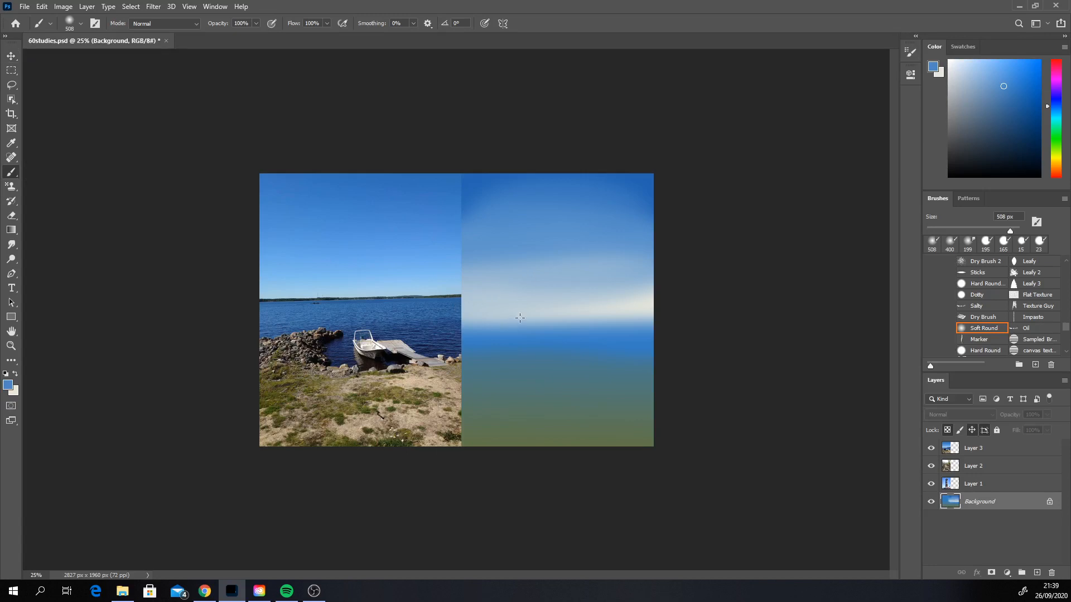
Step: Set the foreground colour to a warm off-white and repaint a broad soft band across the lower sky
{"action": "left_click", "coordinate": [496, 307], "text": "alt"}
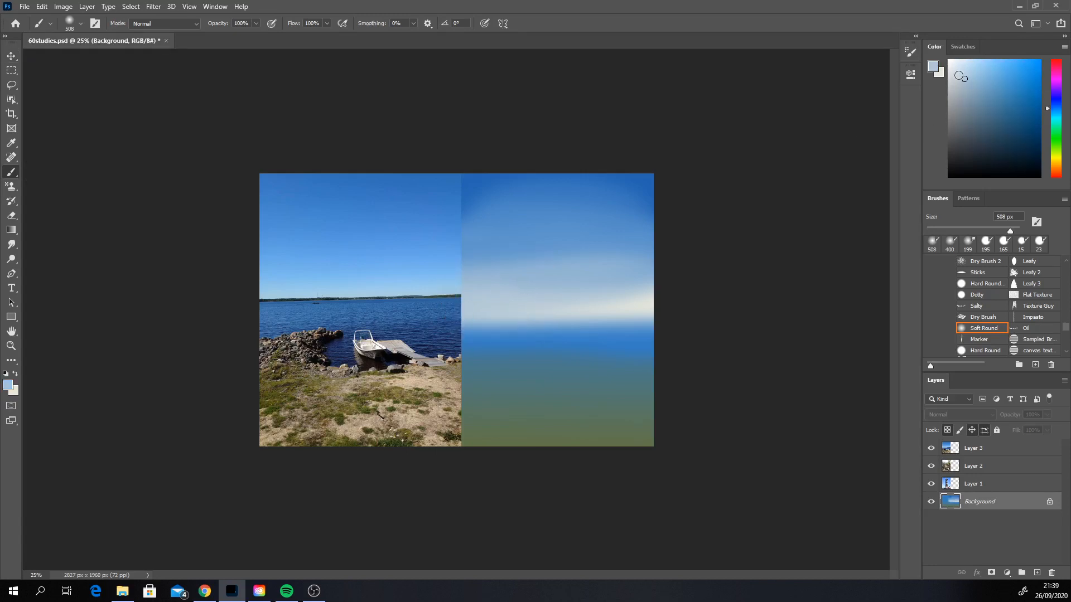
{"action": "left_click_drag", "start_coordinate": [1058, 142], "coordinate": [1056, 161]}
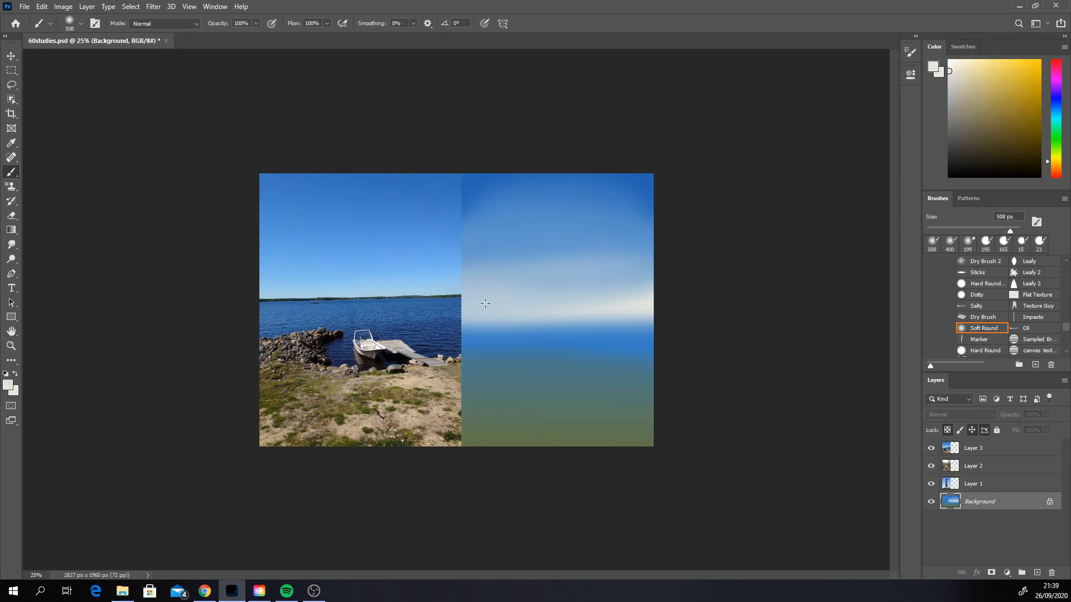
{"action": "left_click_drag", "start_coordinate": [446, 290], "coordinate": [651, 301]}
{"action": "key", "text": "ctrl+z"}
{"action": "left_click_drag", "start_coordinate": [464, 296], "coordinate": [678, 304]}
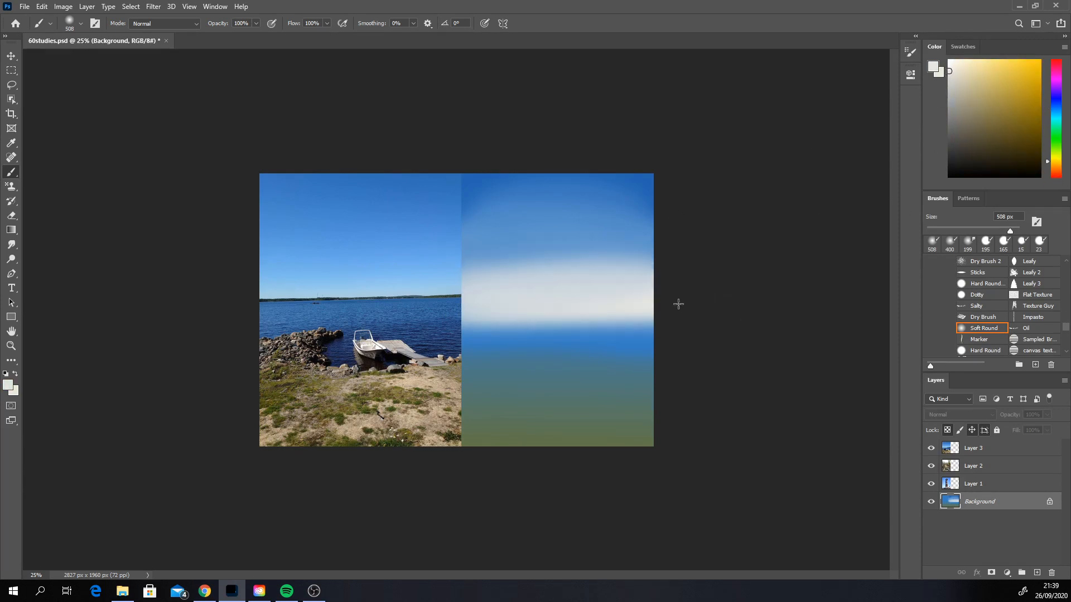
Step: Cover the lower part of the off-white band with sampled mid blue, redoing the stroke until the water's edge sits at horizon height
{"action": "left_click", "coordinate": [546, 337], "text": "alt"}
{"action": "mouse_move", "coordinate": [530, 316]}
{"action": "left_mouse_down"}
{"action": "mouse_move", "coordinate": [464, 324]}
{"action": "mouse_move", "coordinate": [676, 312]}
{"action": "left_mouse_up"}
{"action": "key", "text": "ctrl+z"}
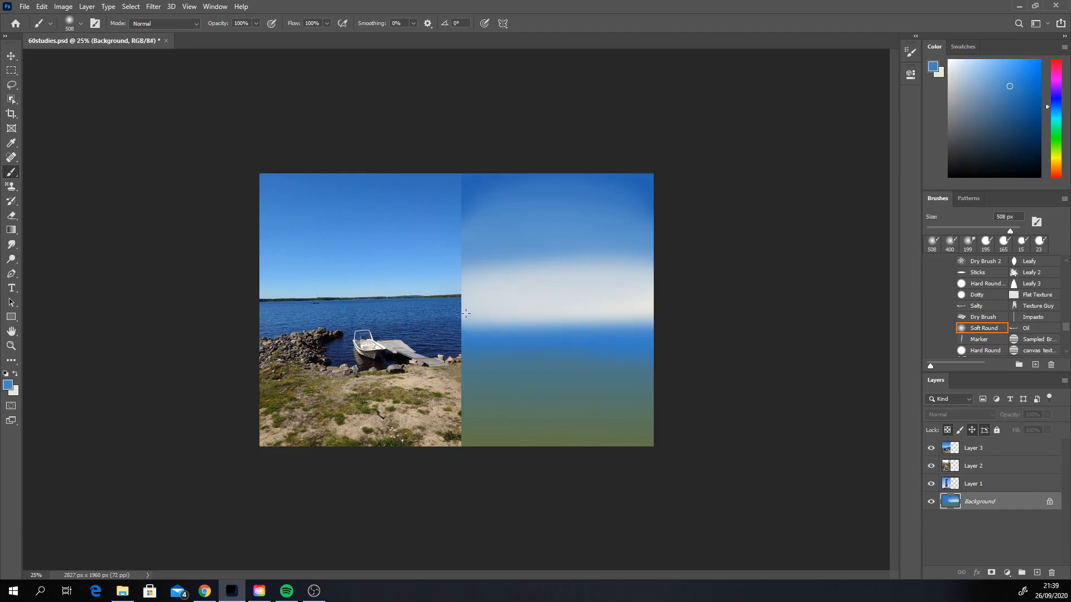
{"action": "left_click_drag", "start_coordinate": [474, 317], "coordinate": [720, 325]}
{"action": "key", "text": "ctrl+z"}
{"action": "mouse_move", "coordinate": [478, 306]}
{"action": "left_mouse_down"}
{"action": "mouse_move", "coordinate": [641, 314]}
{"action": "mouse_move", "coordinate": [663, 318]}
{"action": "mouse_move", "coordinate": [535, 312]}
{"action": "mouse_move", "coordinate": [700, 329]}
{"action": "left_mouse_up"}
{"action": "key", "text": "ctrl+z"}
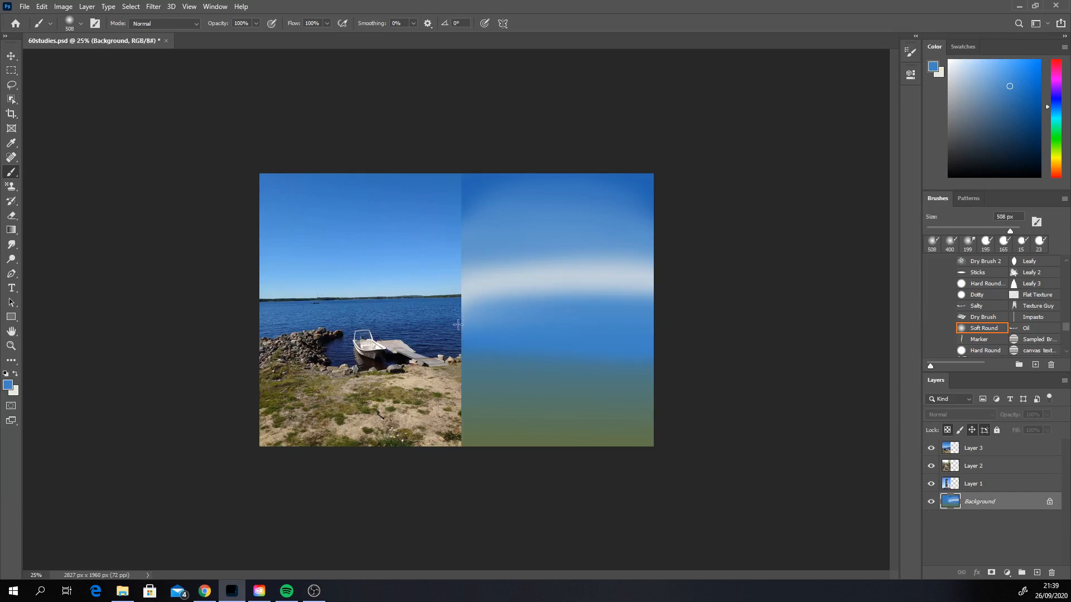
{"action": "mouse_move", "coordinate": [453, 323]}
{"action": "left_mouse_down"}
{"action": "mouse_move", "coordinate": [580, 312]}
{"action": "mouse_move", "coordinate": [819, 340]}
{"action": "left_mouse_up"}
Step: Set the foreground colour to a dark navy blue and paint it across the middle of the water area
{"action": "left_click", "coordinate": [1056, 104]}
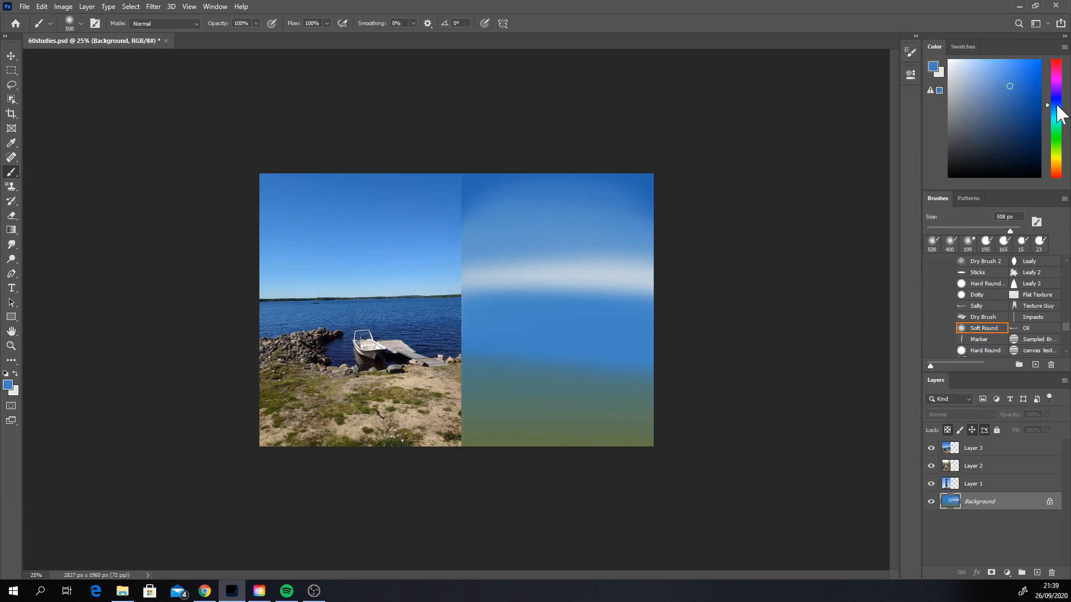
{"action": "left_click", "coordinate": [1012, 107]}
{"action": "left_click", "coordinate": [1018, 128]}
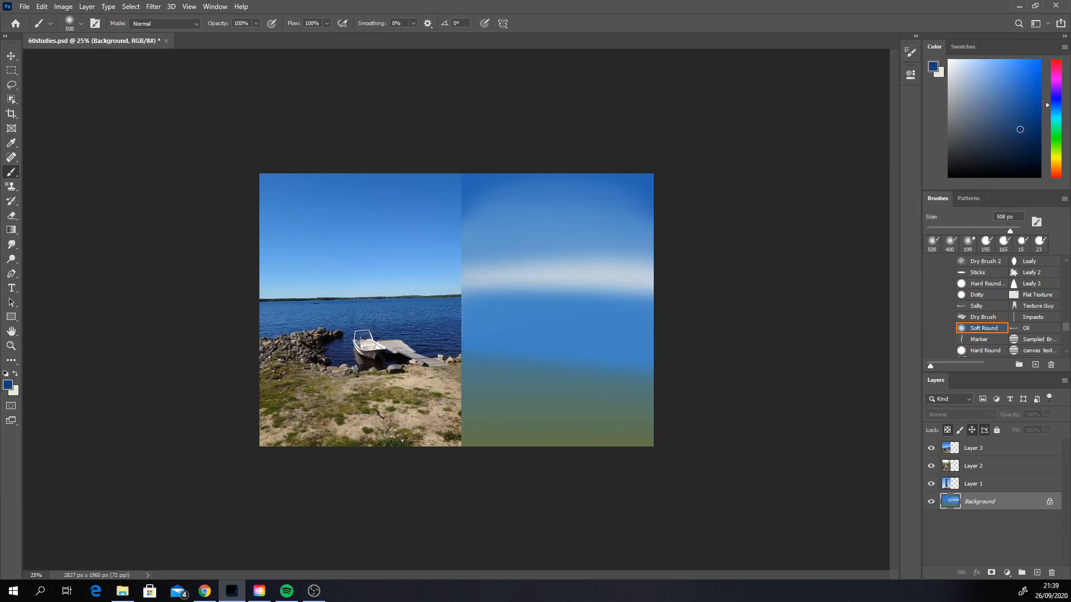
{"action": "left_click", "coordinate": [1055, 103]}
{"action": "mouse_move", "coordinate": [520, 330]}
{"action": "left_mouse_down"}
{"action": "mouse_move", "coordinate": [470, 342]}
{"action": "mouse_move", "coordinate": [517, 348]}
{"action": "mouse_move", "coordinate": [591, 330]}
{"action": "mouse_move", "coordinate": [582, 331]}
{"action": "left_mouse_up"}
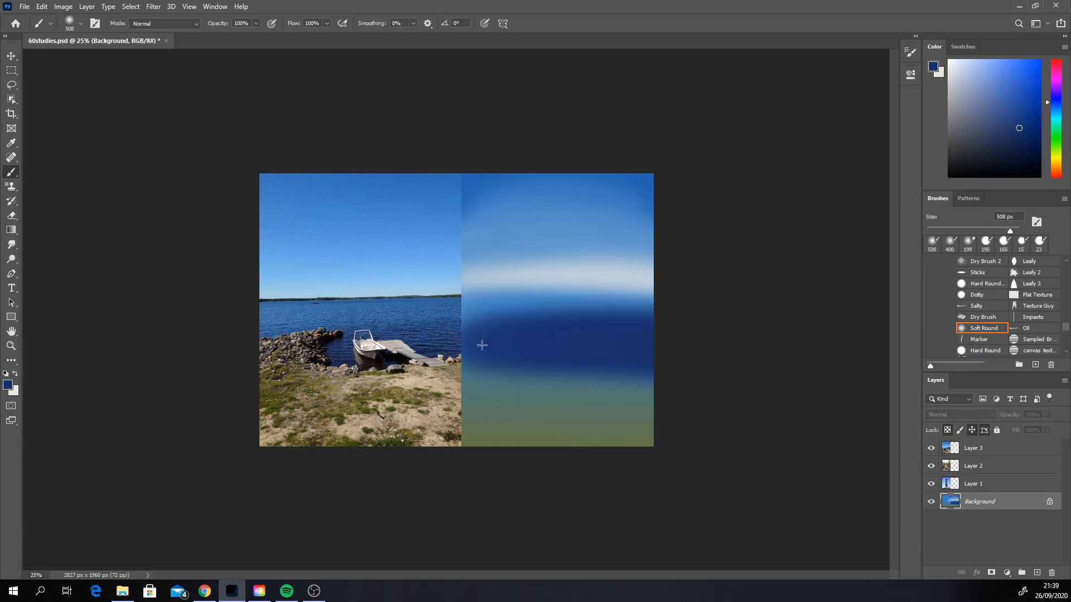
Step: Smudge the navy water's upper edge into the lighter blue, undoing a trial at 417 px and using a 177 px Smudge tool instead
{"action": "left_click", "coordinate": [15, 244]}
{"action": "right_click", "coordinate": [555, 344]}
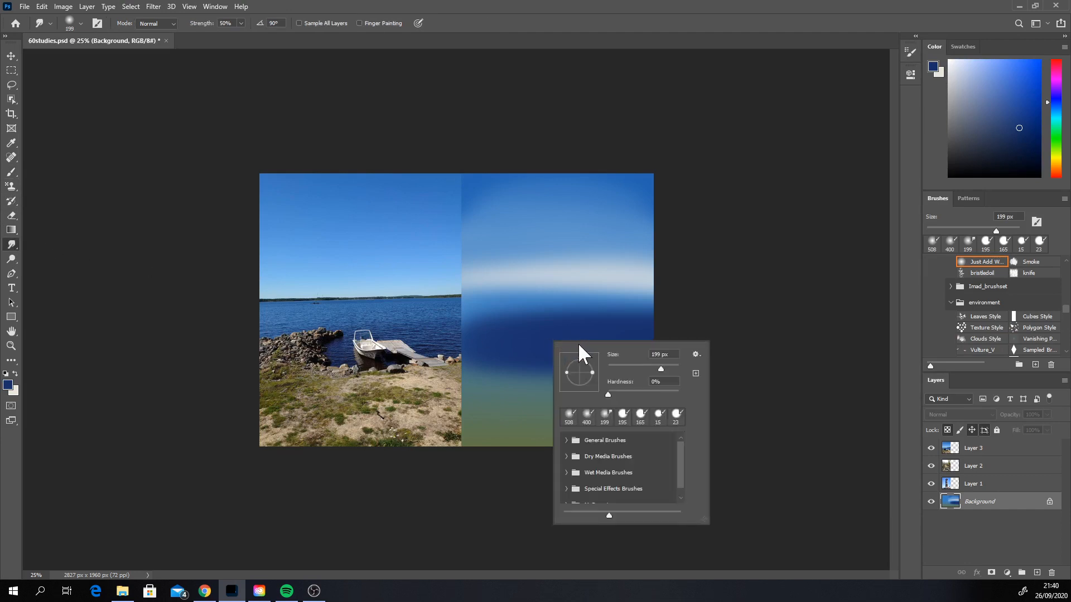
{"action": "left_click_drag", "start_coordinate": [660, 369], "coordinate": [668, 367]}
{"action": "left_click", "coordinate": [707, 327]}
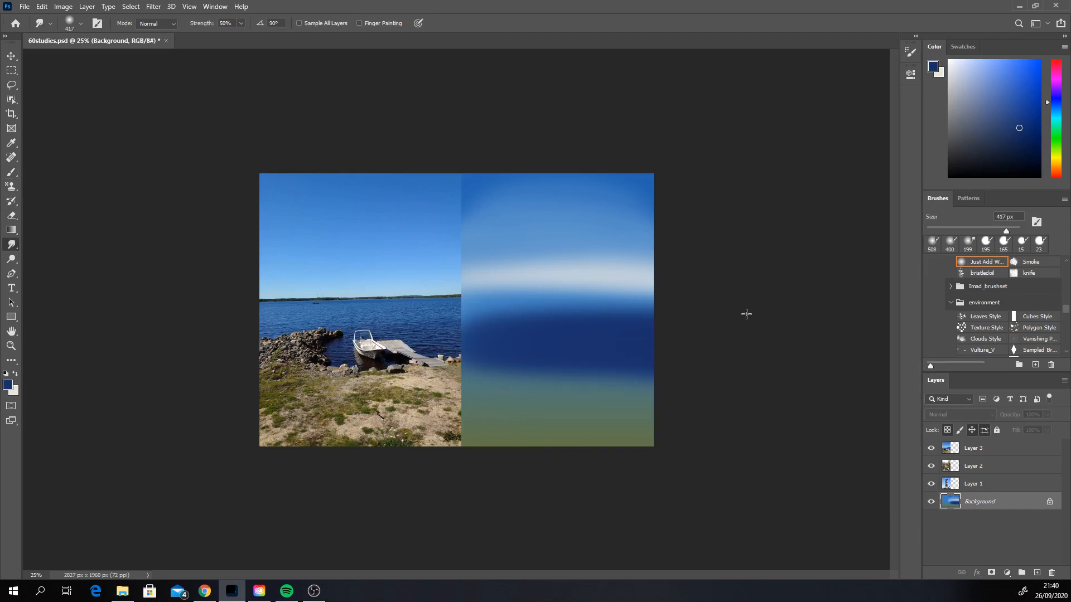
{"action": "left_click_drag", "start_coordinate": [534, 313], "coordinate": [650, 315]}
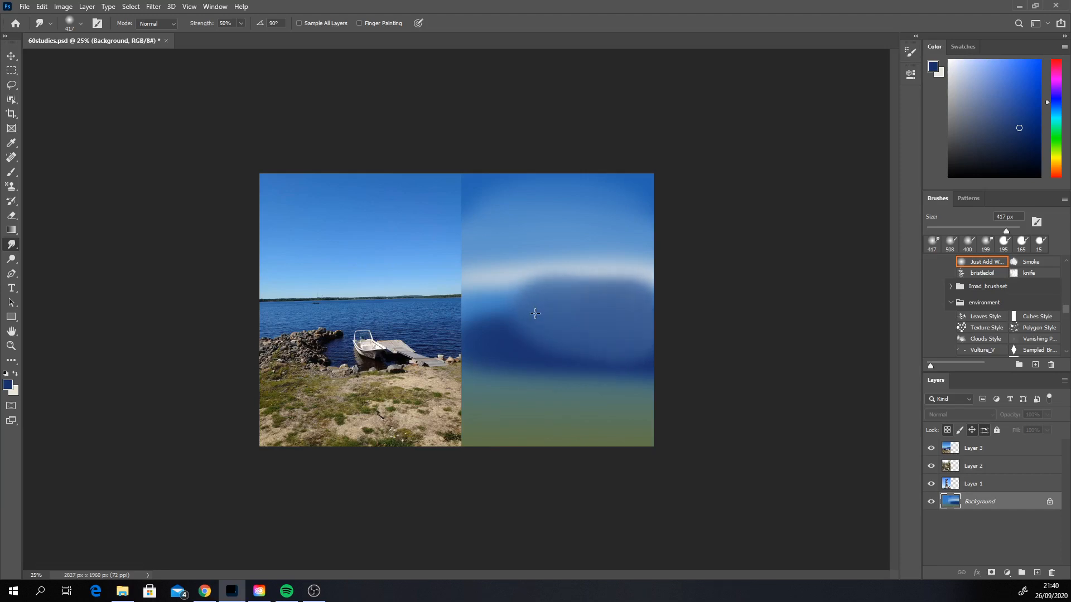
{"action": "right_click", "coordinate": [678, 326]}
{"action": "left_click", "coordinate": [712, 294]}
{"action": "right_click", "coordinate": [605, 319]}
{"action": "left_click", "coordinate": [713, 347]}
{"action": "left_click", "coordinate": [477, 318]}
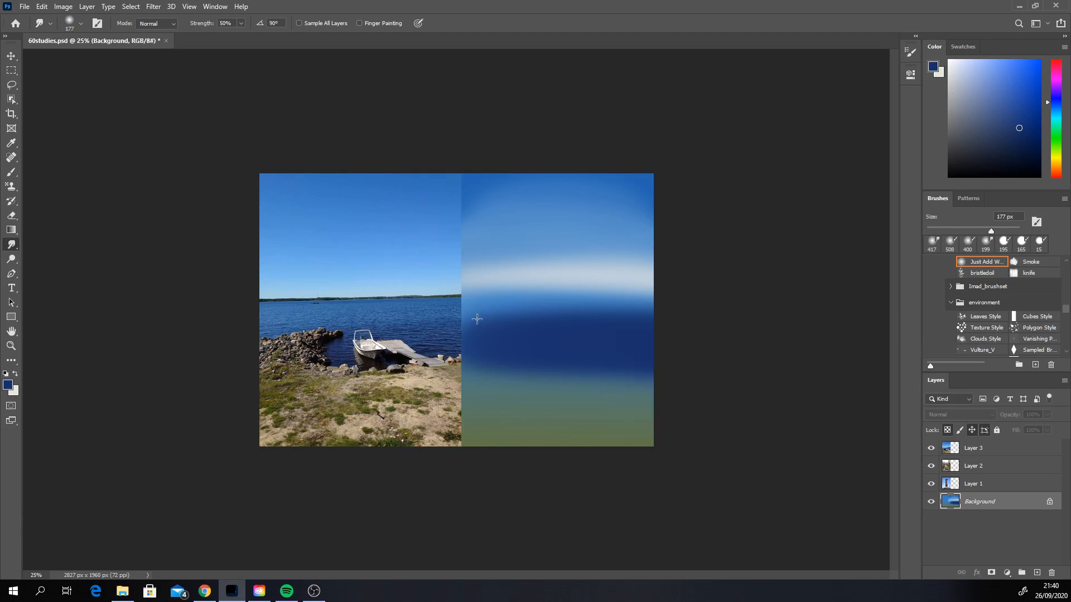
{"action": "left_click_drag", "start_coordinate": [476, 318], "coordinate": [574, 315]}
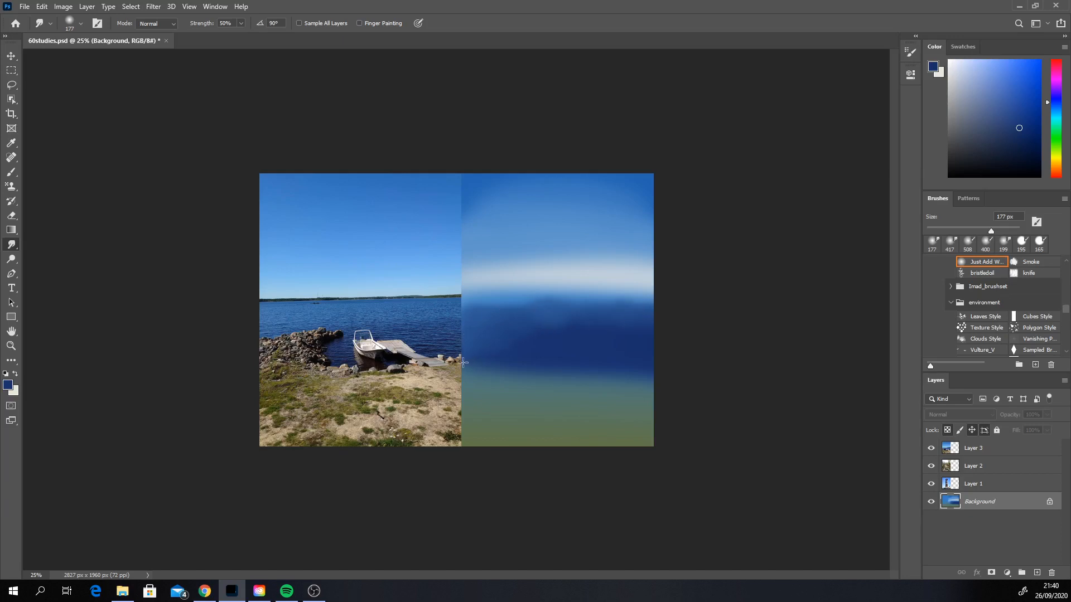
Step: Paint a crisp pale blue stroke along the horizon with the Hard Round brush at 80 px
{"action": "left_click", "coordinate": [12, 173]}
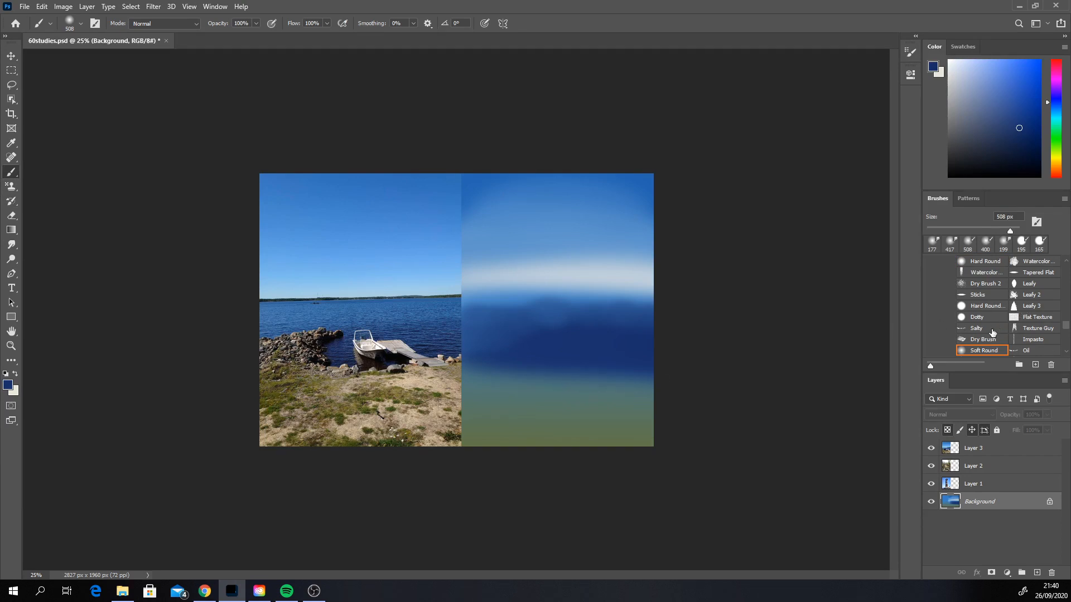
{"action": "scroll", "coordinate": [1057, 350], "scroll_direction": "down", "scroll_amount": 3}
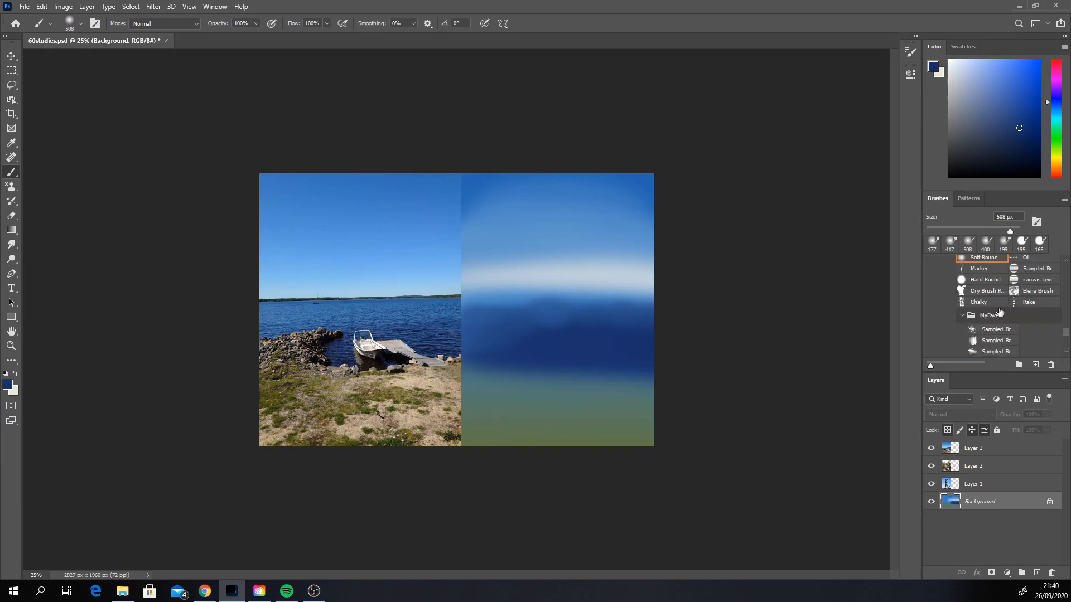
{"action": "left_click", "coordinate": [983, 280]}
{"action": "left_click", "coordinate": [585, 277], "text": "alt"}
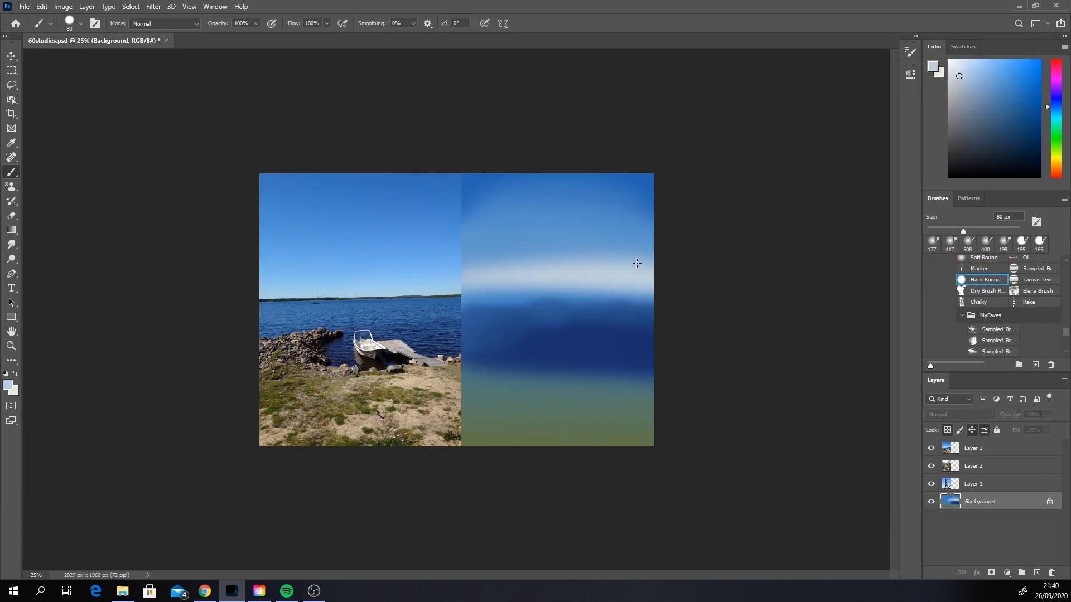
{"action": "left_click", "coordinate": [1051, 110]}
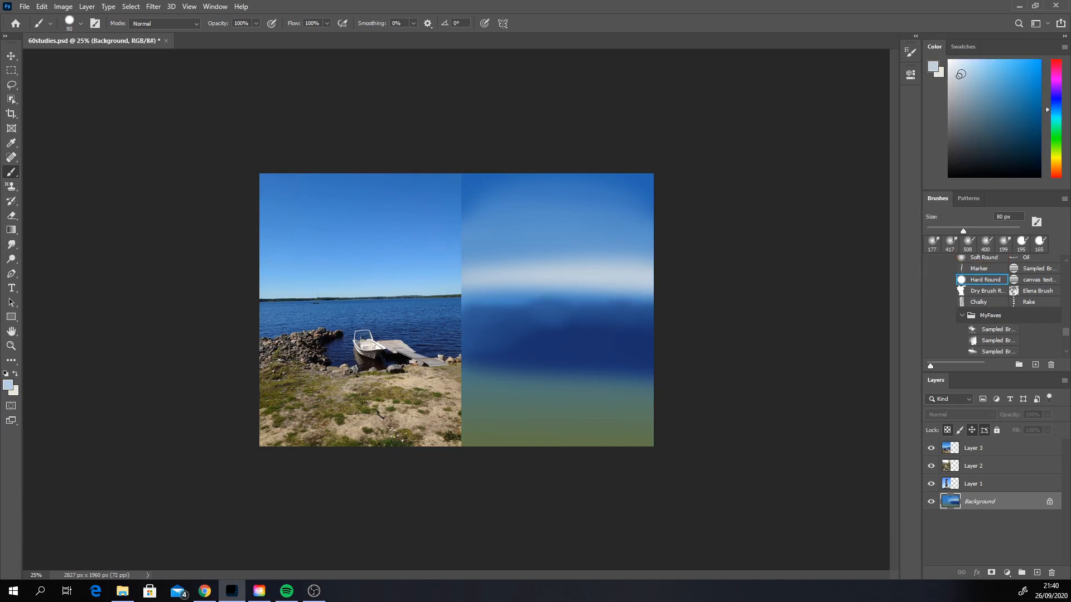
{"action": "left_click_drag", "start_coordinate": [477, 284], "coordinate": [656, 283]}
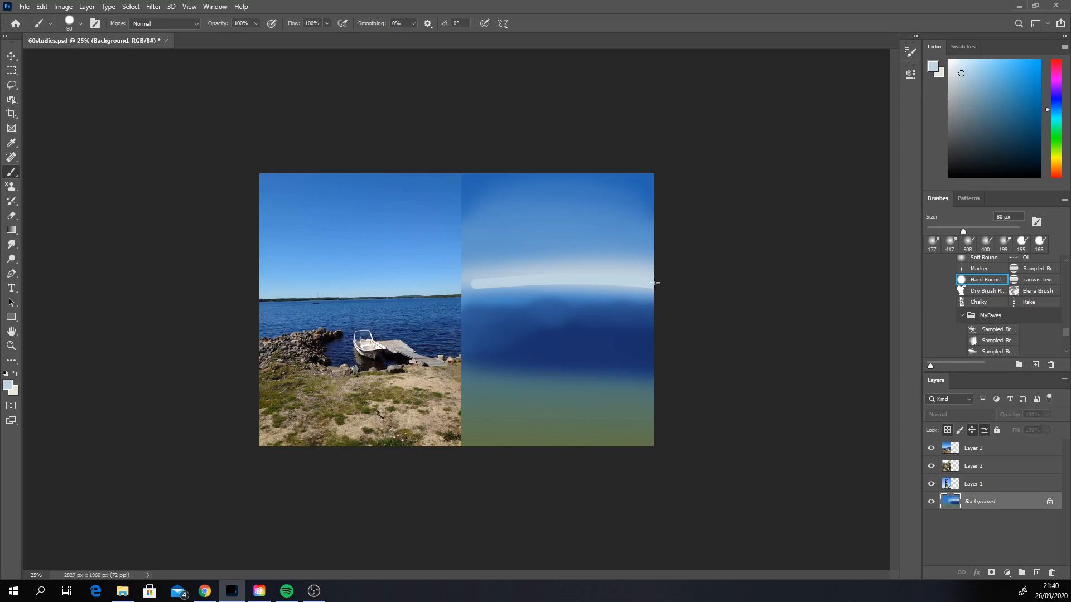
Step: Enlarge the Hard Round brush to 171 px and fill the band just above the horizon with the same pale blue
{"action": "right_click", "coordinate": [471, 286]}
{"action": "left_click", "coordinate": [574, 311]}
{"action": "left_click", "coordinate": [524, 279]}
{"action": "left_click_drag", "start_coordinate": [529, 279], "coordinate": [677, 279]}
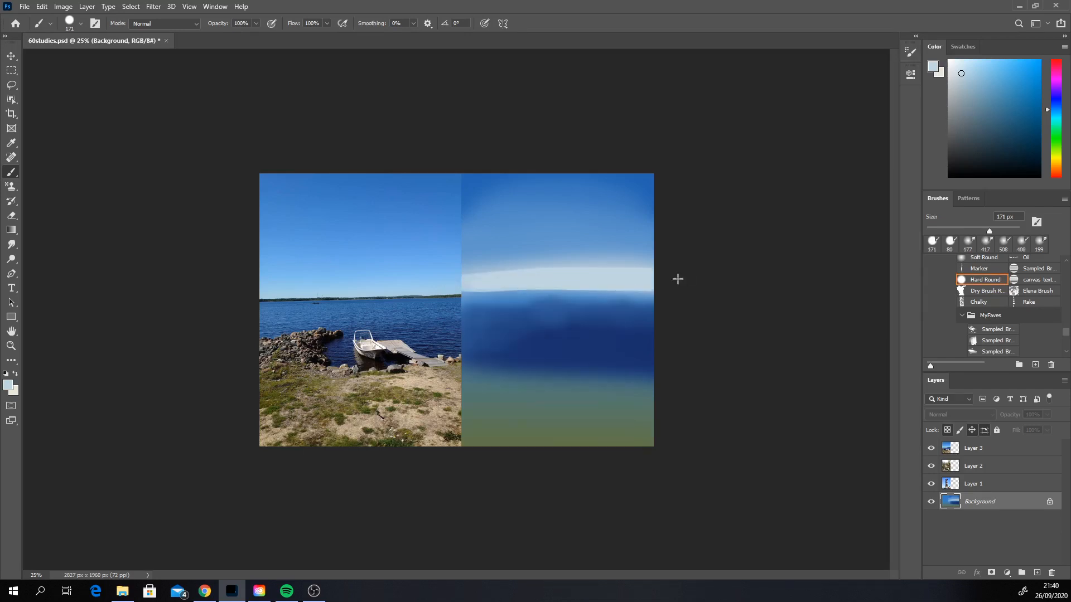
{"action": "mouse_move", "coordinate": [462, 282]}
{"action": "left_mouse_down"}
{"action": "mouse_move", "coordinate": [658, 274]}
{"action": "mouse_move", "coordinate": [652, 262]}
{"action": "mouse_move", "coordinate": [464, 269]}
{"action": "mouse_move", "coordinate": [659, 268]}
{"action": "left_mouse_up"}
Step: Paint light sky-blue bands over the lower sky, leaving a thin pale strip directly above the horizon
{"action": "left_click", "coordinate": [596, 262], "text": "alt"}
{"action": "left_click", "coordinate": [994, 72]}
{"action": "left_click_drag", "start_coordinate": [490, 277], "coordinate": [647, 248]}
{"action": "left_click", "coordinate": [567, 246], "text": "alt"}
{"action": "left_click_drag", "start_coordinate": [463, 248], "coordinate": [669, 239]}
{"action": "left_click", "coordinate": [568, 267], "text": "alt"}
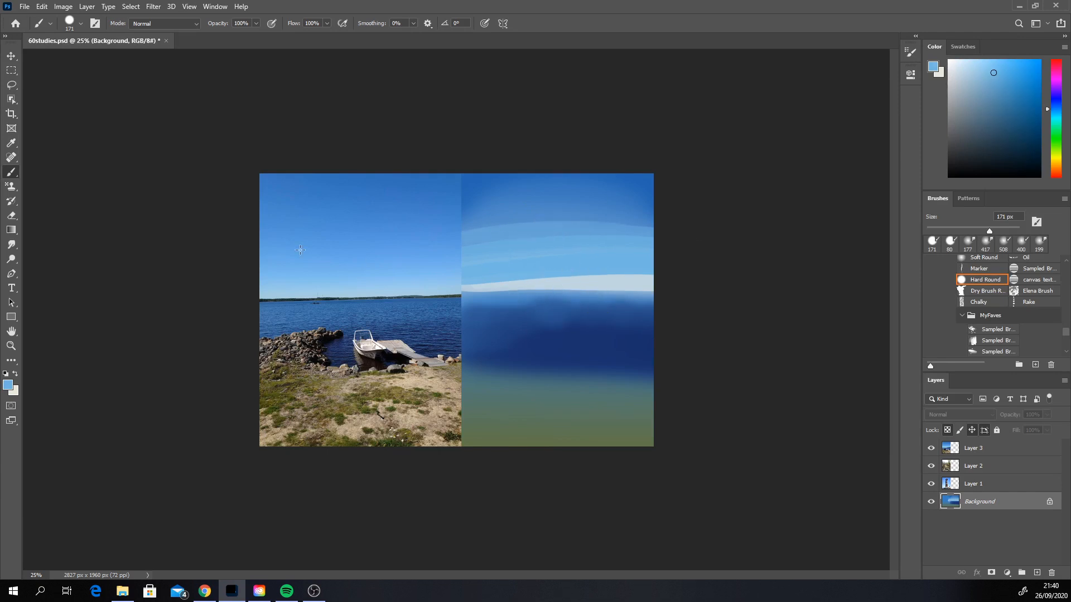
Step: Blend the hard-edged sky bands together with the Smudge tool at 95 px, and return to the Brush tool
{"action": "left_click", "coordinate": [11, 244]}
{"action": "right_click", "coordinate": [520, 292]}
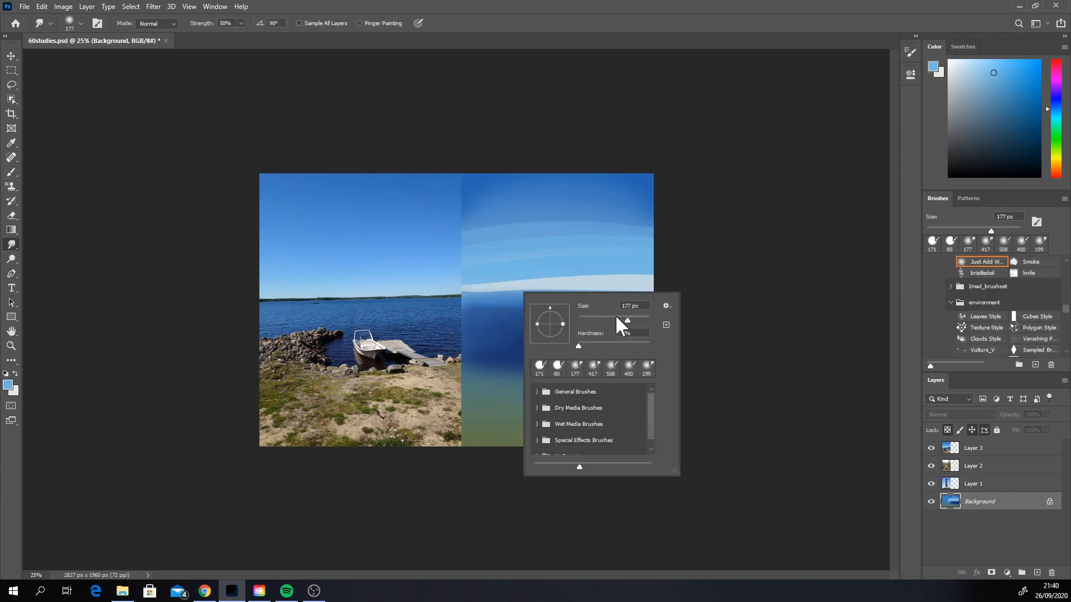
{"action": "left_click_drag", "start_coordinate": [618, 319], "coordinate": [611, 318]}
{"action": "mouse_move", "coordinate": [597, 277]}
{"action": "left_mouse_down"}
{"action": "mouse_move", "coordinate": [647, 271]}
{"action": "mouse_move", "coordinate": [463, 281]}
{"action": "left_mouse_up"}
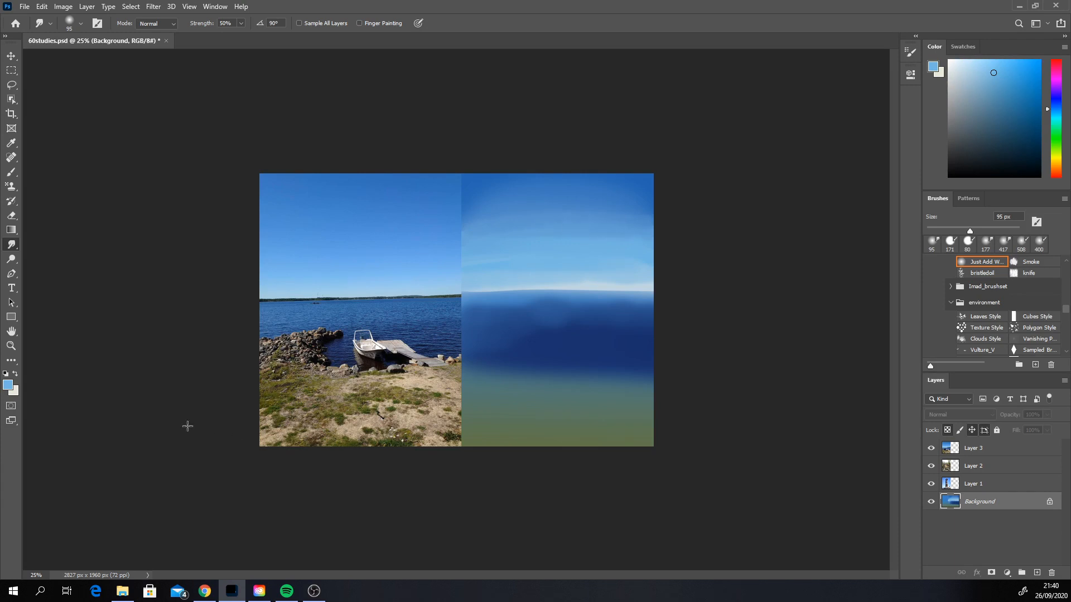
{"action": "left_click", "coordinate": [10, 174]}
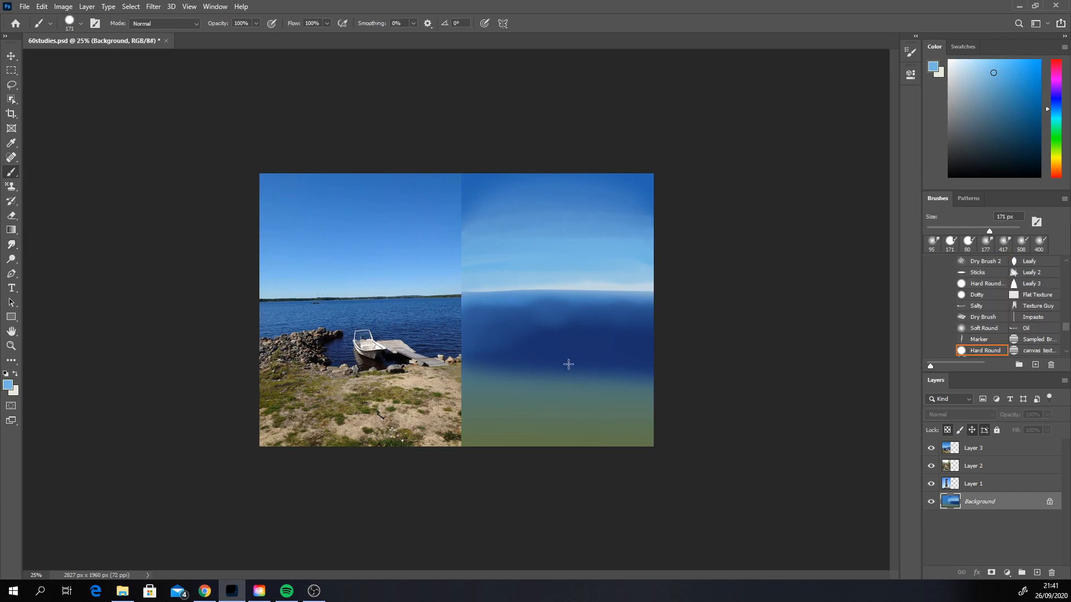
Step: Block in muted olive green over the left foreground with the Hard Round brush at 401 px
{"action": "left_click", "coordinate": [500, 411], "text": "alt"}
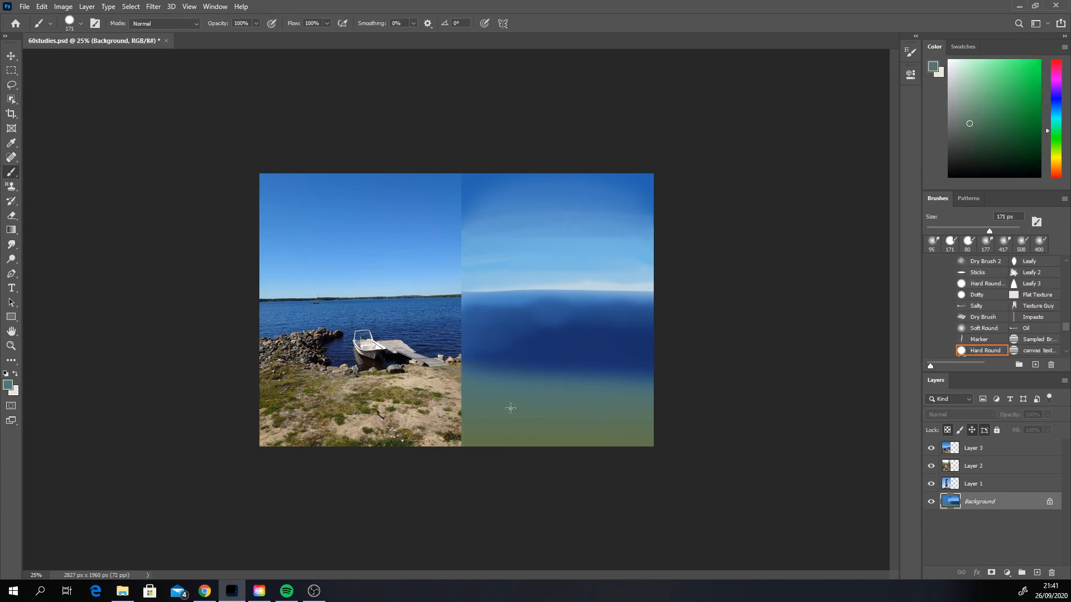
{"action": "left_click", "coordinate": [985, 123]}
{"action": "left_click", "coordinate": [1055, 154]}
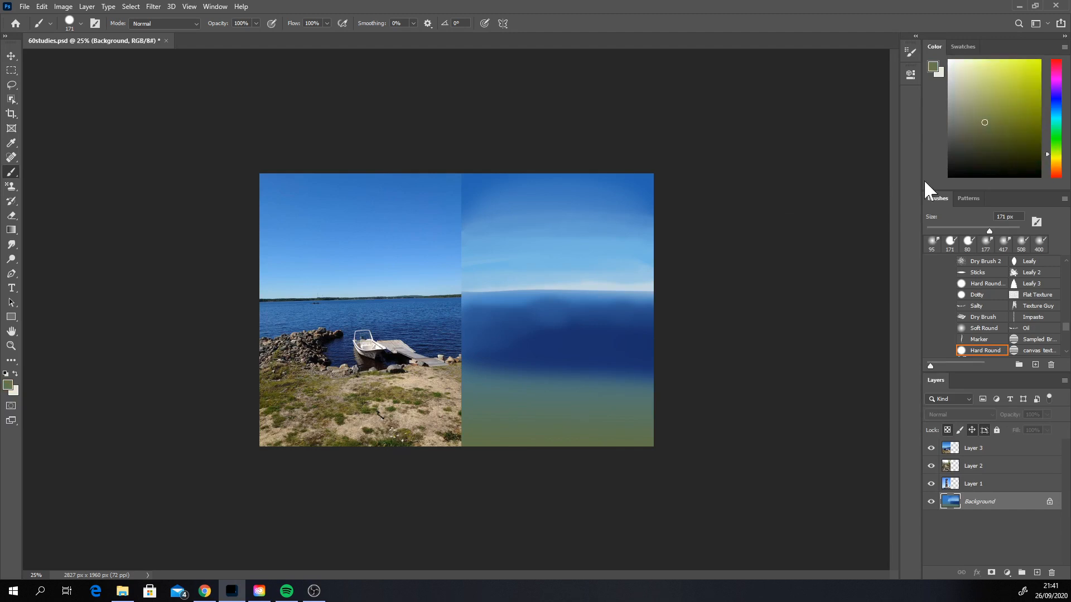
{"action": "right_click", "coordinate": [541, 341]}
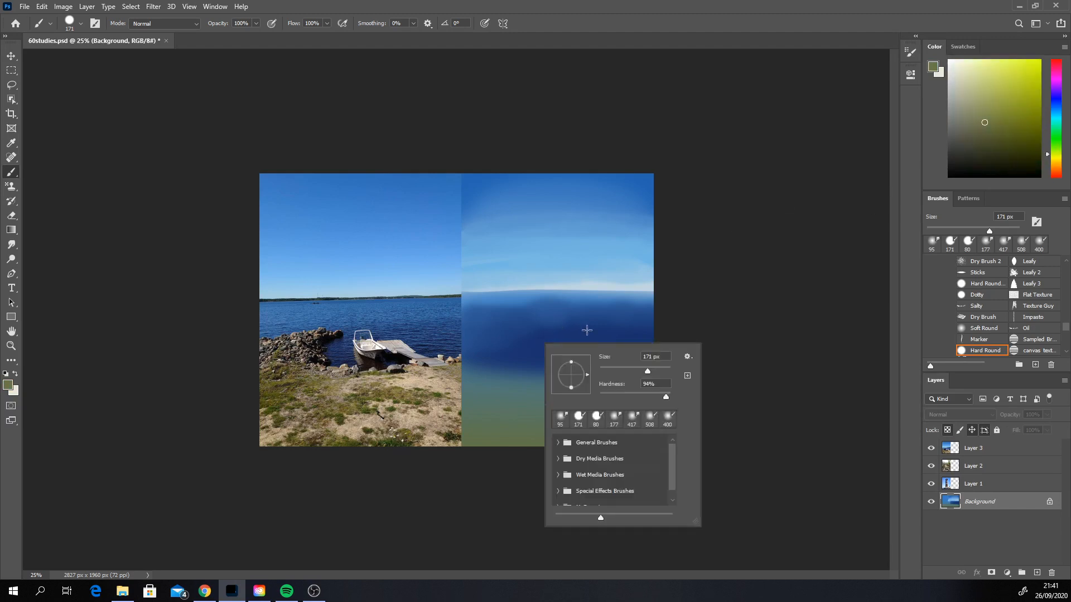
{"action": "left_click", "coordinate": [660, 369]}
{"action": "mouse_move", "coordinate": [474, 419]}
{"action": "left_mouse_down"}
{"action": "mouse_move", "coordinate": [509, 431]}
{"action": "mouse_move", "coordinate": [554, 424]}
{"action": "mouse_move", "coordinate": [488, 390]}
{"action": "left_mouse_up"}
Step: Dab a more saturated olive green along the left side and lower edge of the foreground
{"action": "left_click", "coordinate": [1011, 128]}
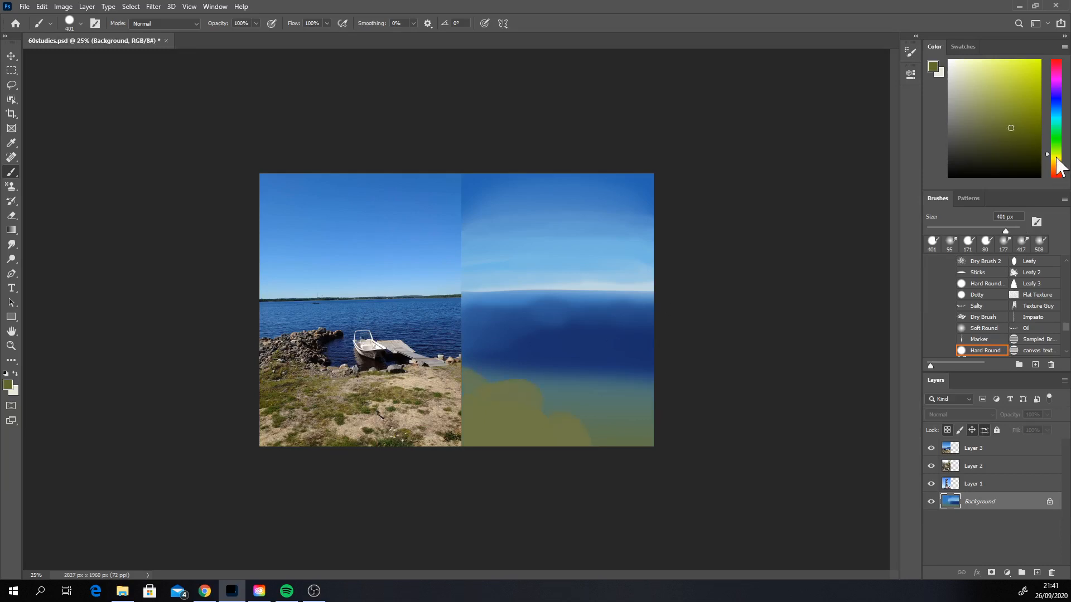
{"action": "left_click", "coordinate": [529, 431]}
{"action": "left_click", "coordinate": [464, 444]}
{"action": "left_click", "coordinate": [471, 401]}
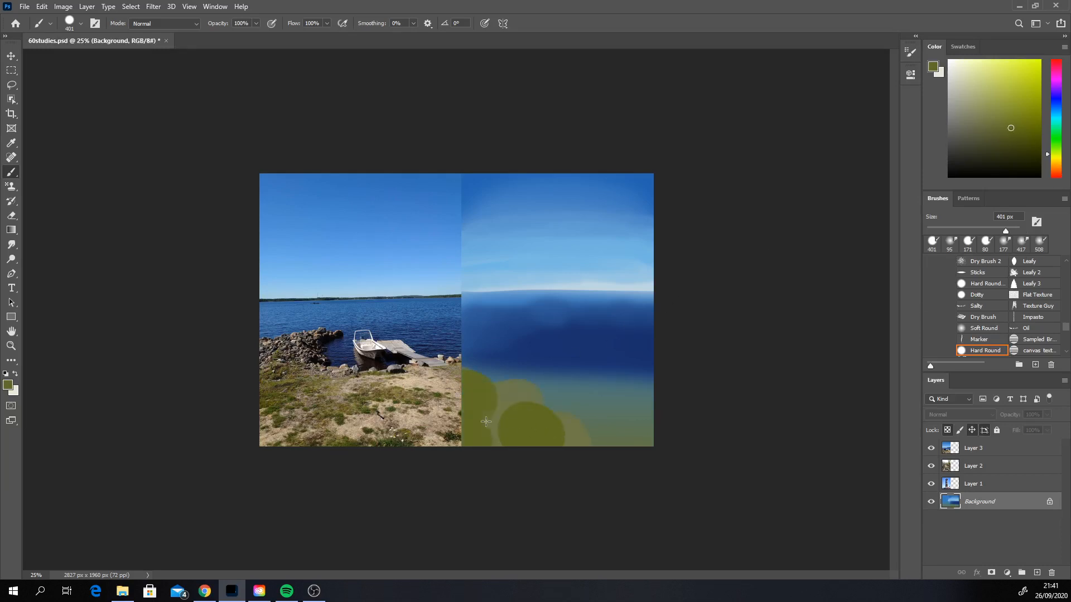
{"action": "left_click", "coordinate": [580, 445]}
{"action": "left_click", "coordinate": [637, 446]}
{"action": "left_click_drag", "start_coordinate": [469, 367], "coordinate": [506, 378]}
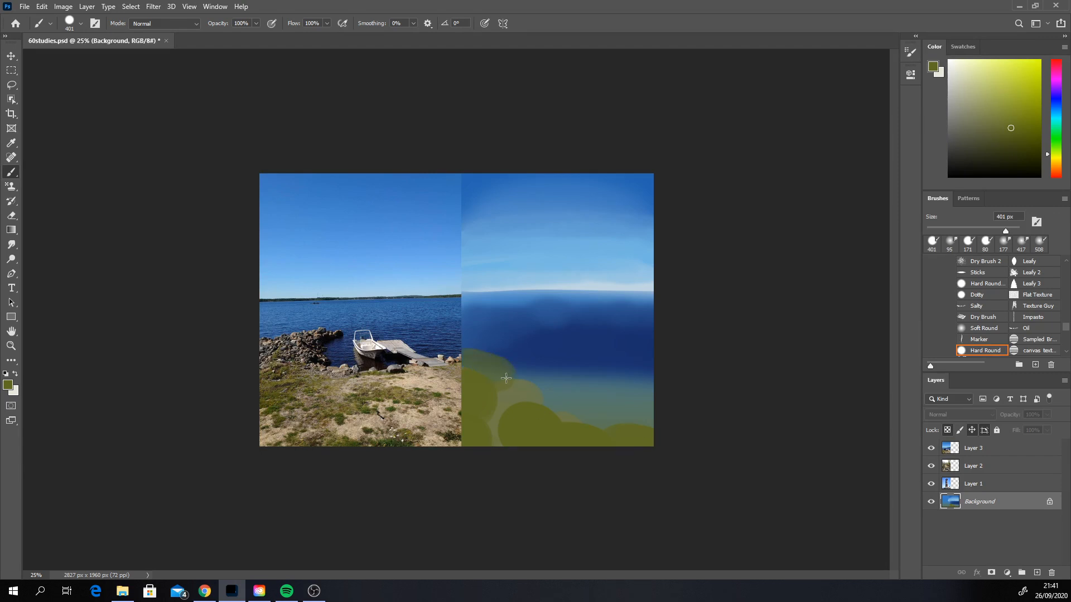
{"action": "key", "text": "ctrl+z"}
{"action": "left_click", "coordinate": [490, 387]}
{"action": "left_click", "coordinate": [460, 373]}
Step: Paint a straight line of the sampled pale horizon blue across the painting's horizon with the brush at 48 px
{"action": "right_click", "coordinate": [541, 346]}
{"action": "type", "text": "48"}
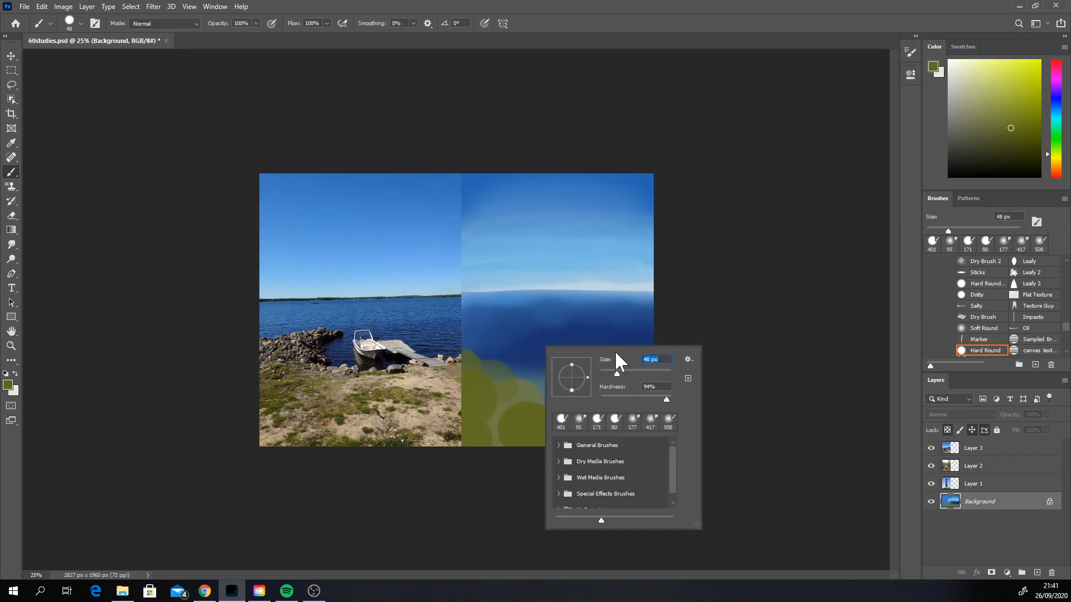
{"action": "left_click", "coordinate": [591, 287], "text": "alt"}
{"action": "left_click", "coordinate": [591, 288], "text": "alt"}
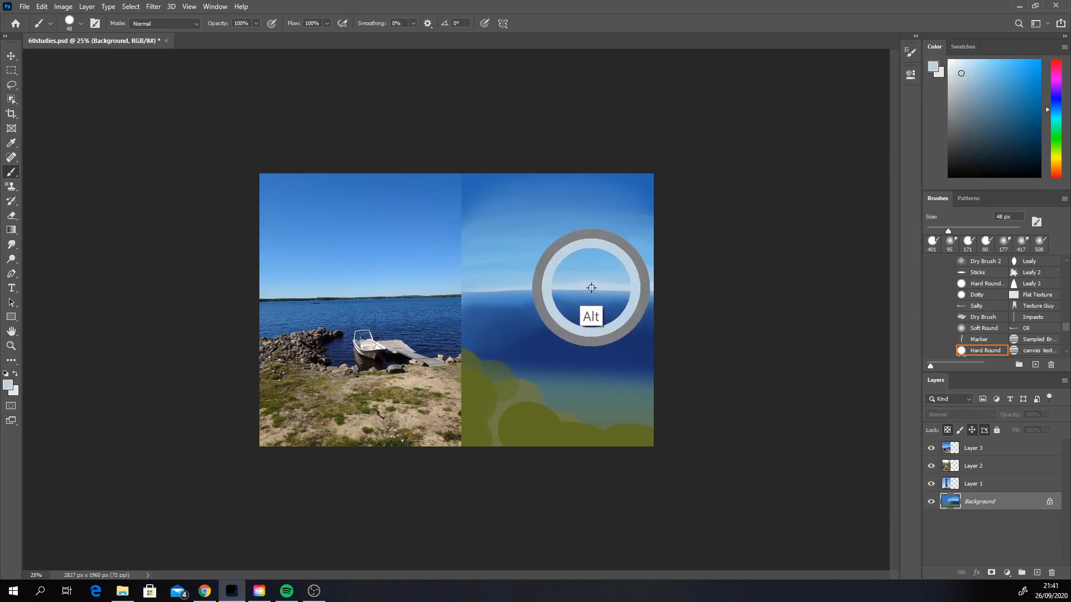
{"action": "left_click_drag", "start_coordinate": [370, 289], "coordinate": [659, 289]}
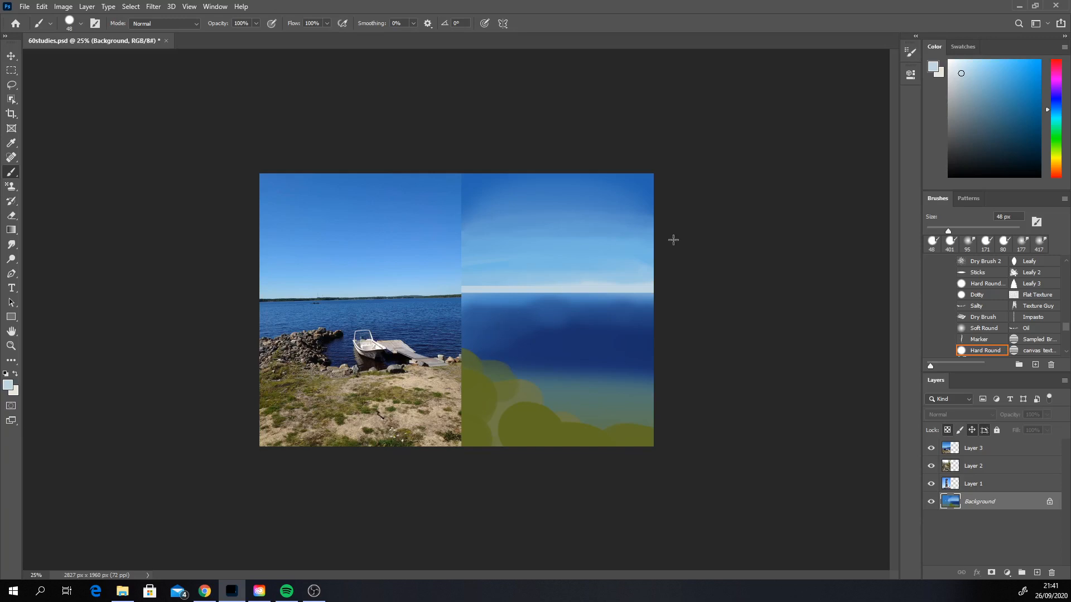
Step: Paint a thin dark grey-teal far shoreline along the horizon at 26 px and trim its upper edge with pale sky colour
{"action": "left_click", "coordinate": [962, 150]}
{"action": "right_click", "coordinate": [552, 301]}
{"action": "left_click", "coordinate": [614, 327]}
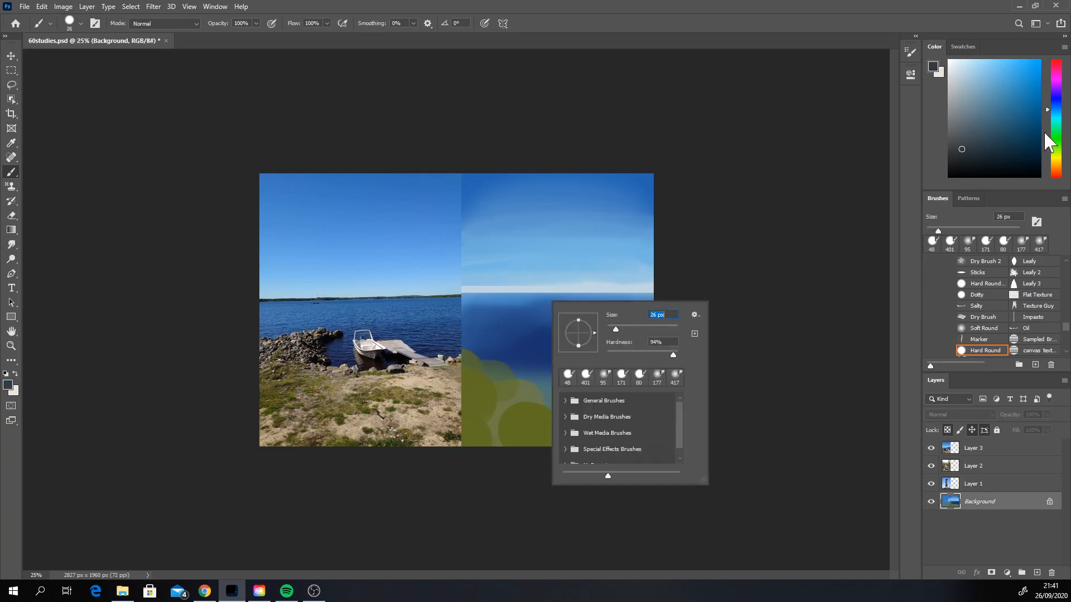
{"action": "left_click", "coordinate": [1056, 123]}
{"action": "left_click", "coordinate": [1055, 119]}
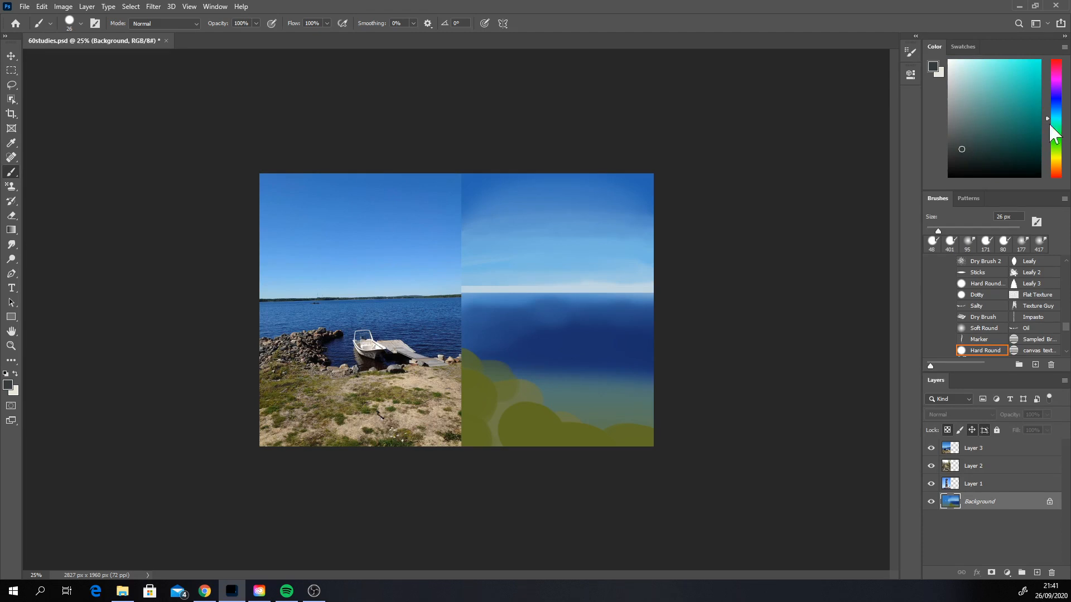
{"action": "left_click", "coordinate": [464, 294]}
{"action": "left_click", "coordinate": [658, 294], "text": "shift"}
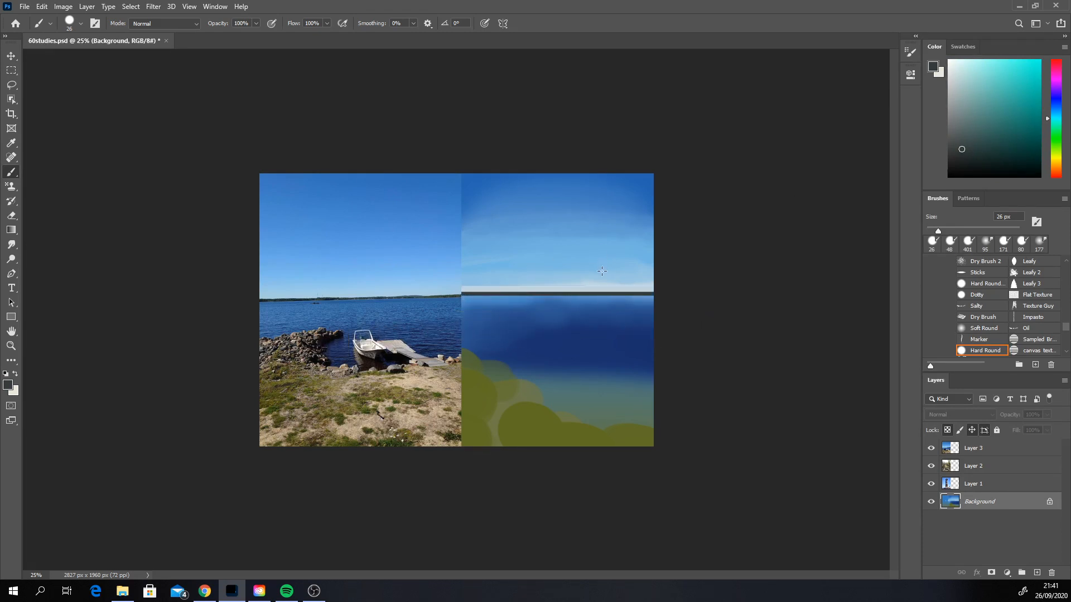
{"action": "left_click", "coordinate": [569, 287], "text": "alt"}
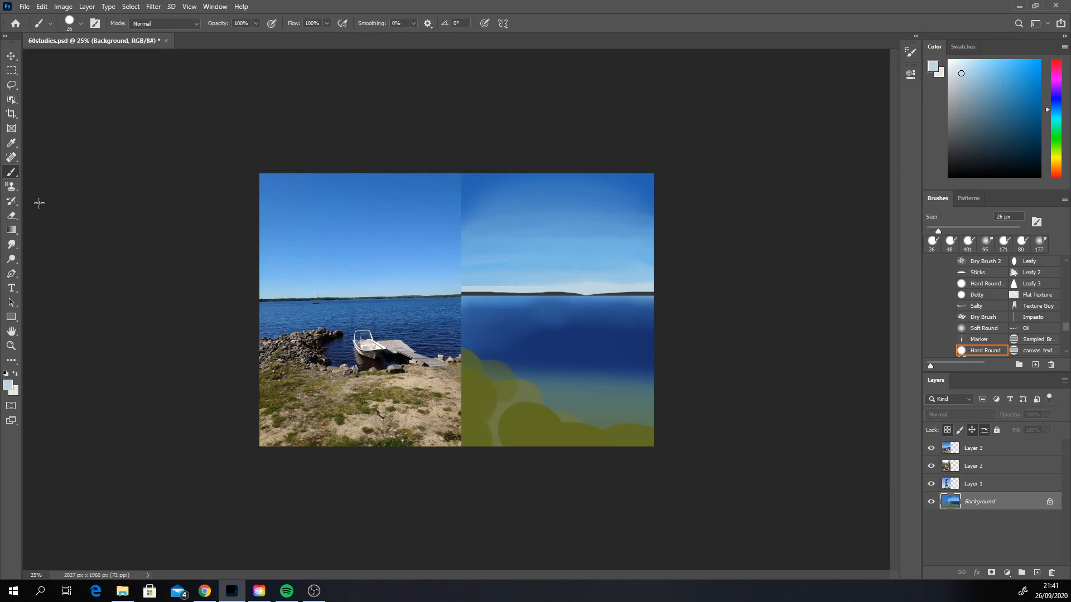
Step: Paint a large greyish beige sand area over the right foreground with the brush at 149 px
{"action": "left_click", "coordinate": [577, 429], "text": "alt"}
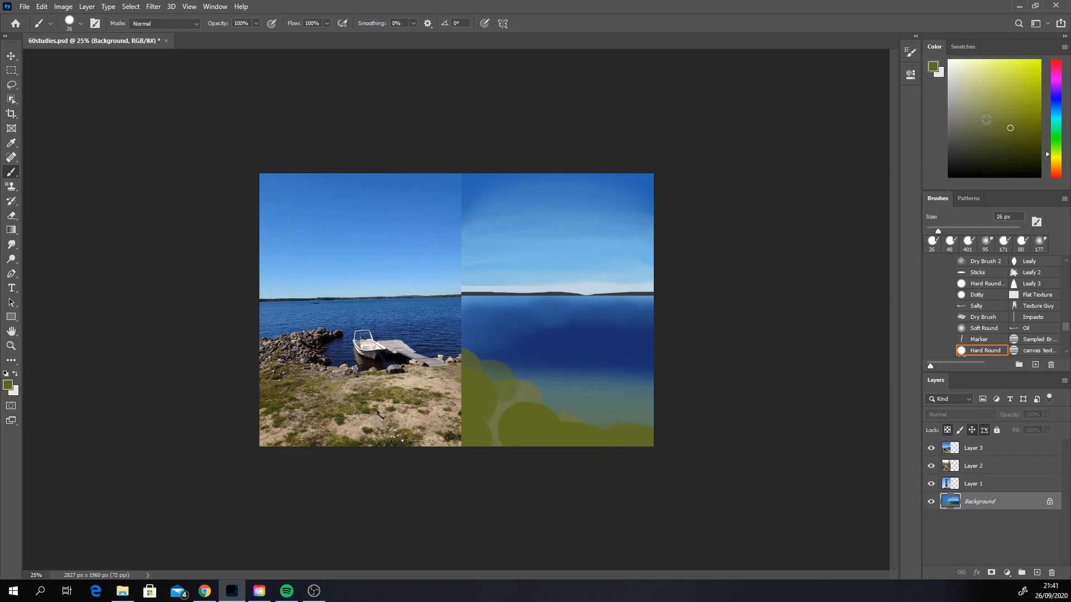
{"action": "left_click", "coordinate": [971, 102]}
{"action": "left_click", "coordinate": [1058, 162]}
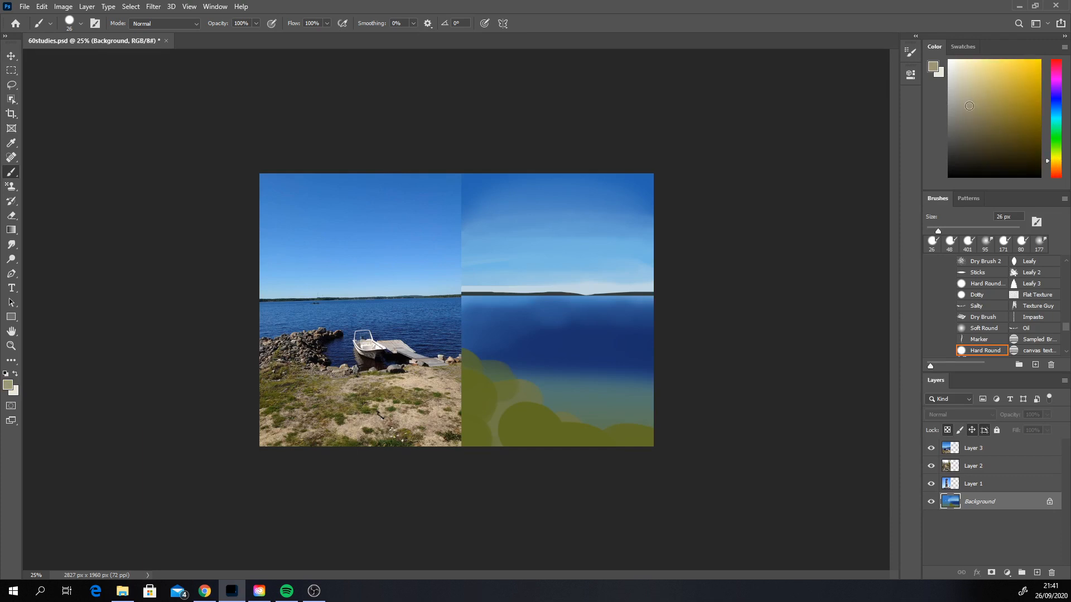
{"action": "left_click", "coordinate": [1058, 164]}
{"action": "mouse_move", "coordinate": [591, 391]}
{"action": "left_mouse_down"}
{"action": "mouse_move", "coordinate": [628, 412]}
{"action": "mouse_move", "coordinate": [675, 416]}
{"action": "left_mouse_up"}
{"action": "key", "text": "ctrl+z"}
{"action": "right_click", "coordinate": [586, 423]}
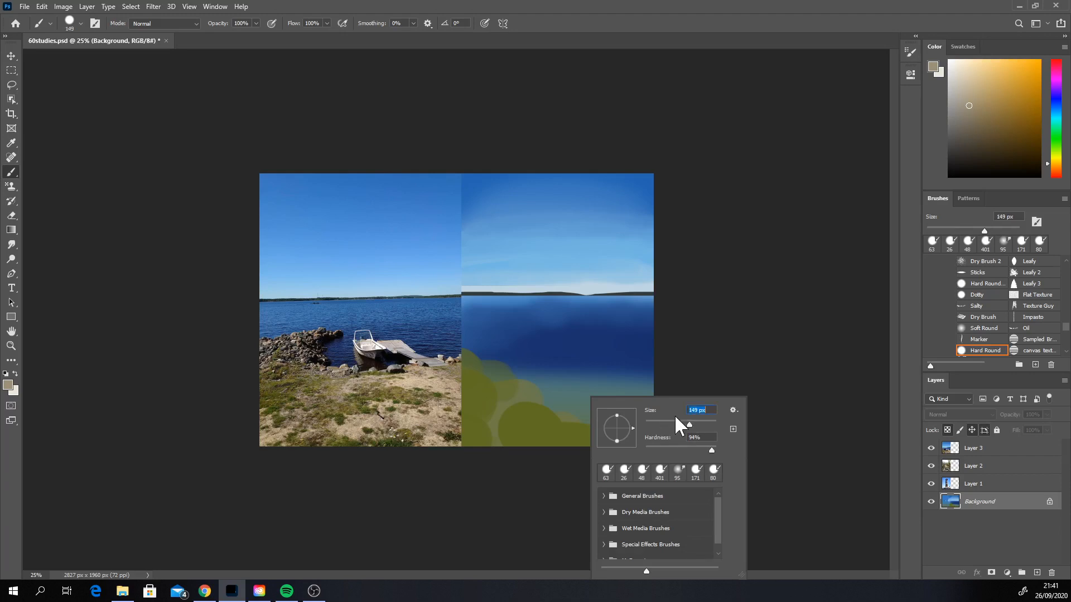
{"action": "mouse_move", "coordinate": [555, 406]}
{"action": "left_mouse_down"}
{"action": "mouse_move", "coordinate": [658, 416]}
{"action": "mouse_move", "coordinate": [619, 413]}
{"action": "mouse_move", "coordinate": [647, 404]}
{"action": "mouse_move", "coordinate": [624, 432]}
{"action": "mouse_move", "coordinate": [593, 419]}
{"action": "mouse_move", "coordinate": [605, 441]}
{"action": "mouse_move", "coordinate": [535, 426]}
{"action": "left_mouse_up"}
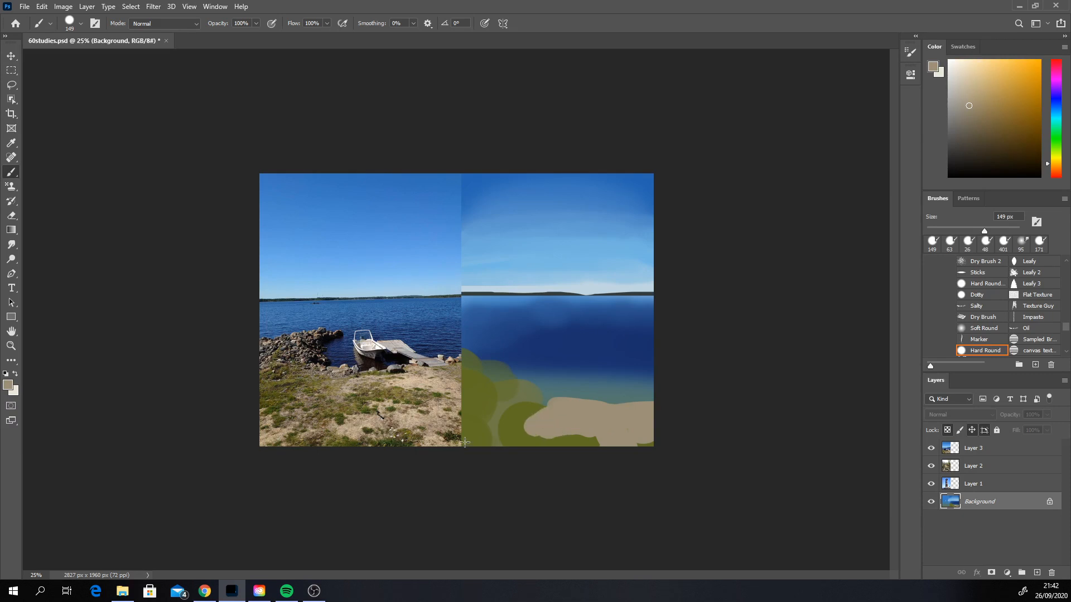
Step: Add beige sand patches in the left foreground and extend the sand along the water's edge
{"action": "mouse_move", "coordinate": [464, 442]}
{"action": "left_mouse_down"}
{"action": "mouse_move", "coordinate": [491, 439]}
{"action": "mouse_move", "coordinate": [463, 431]}
{"action": "left_mouse_up"}
{"action": "left_click", "coordinate": [501, 411]}
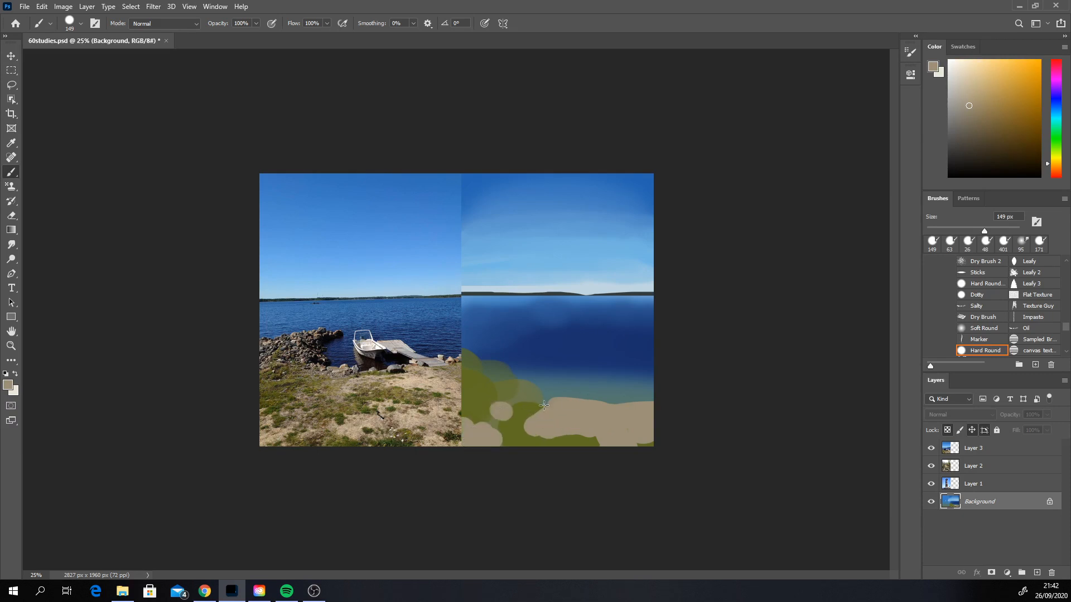
{"action": "mouse_move", "coordinate": [544, 405]}
{"action": "left_mouse_down"}
{"action": "mouse_move", "coordinate": [635, 399]}
{"action": "mouse_move", "coordinate": [558, 389]}
{"action": "mouse_move", "coordinate": [641, 379]}
{"action": "mouse_move", "coordinate": [510, 385]}
{"action": "left_mouse_up"}
Step: Block in the rock jetty reaching into the water from the left shore with a dark warm grey
{"action": "left_click", "coordinate": [959, 126]}
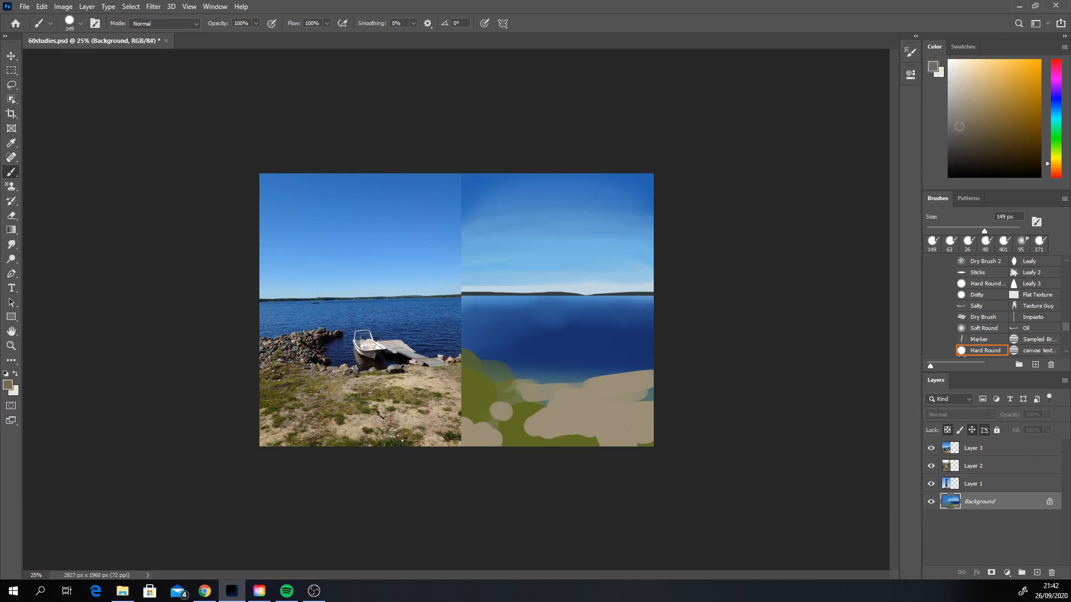
{"action": "left_click", "coordinate": [1056, 169]}
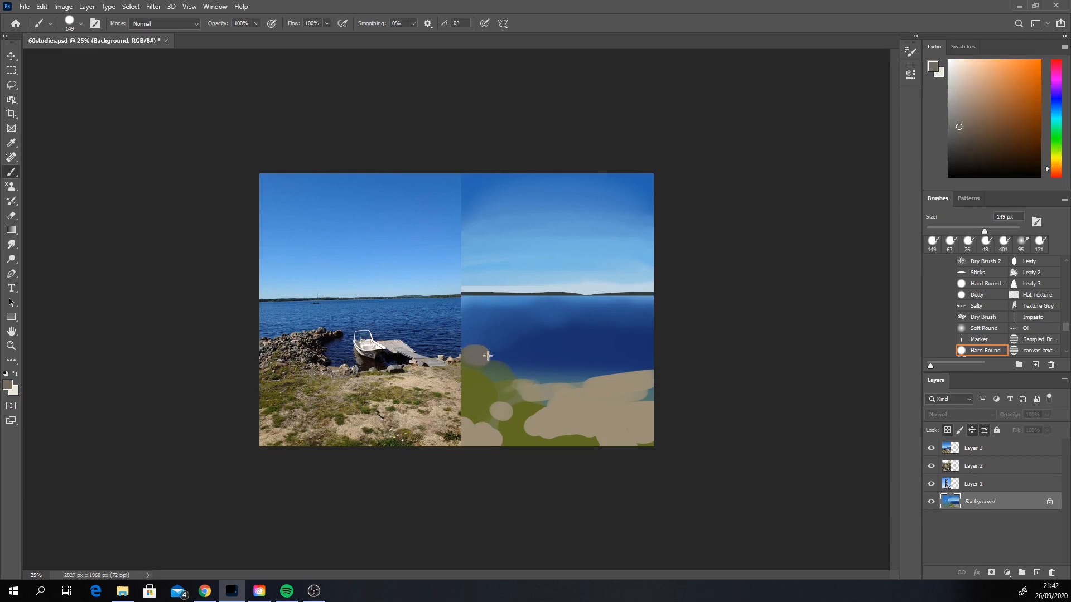
{"action": "left_click", "coordinate": [956, 150]}
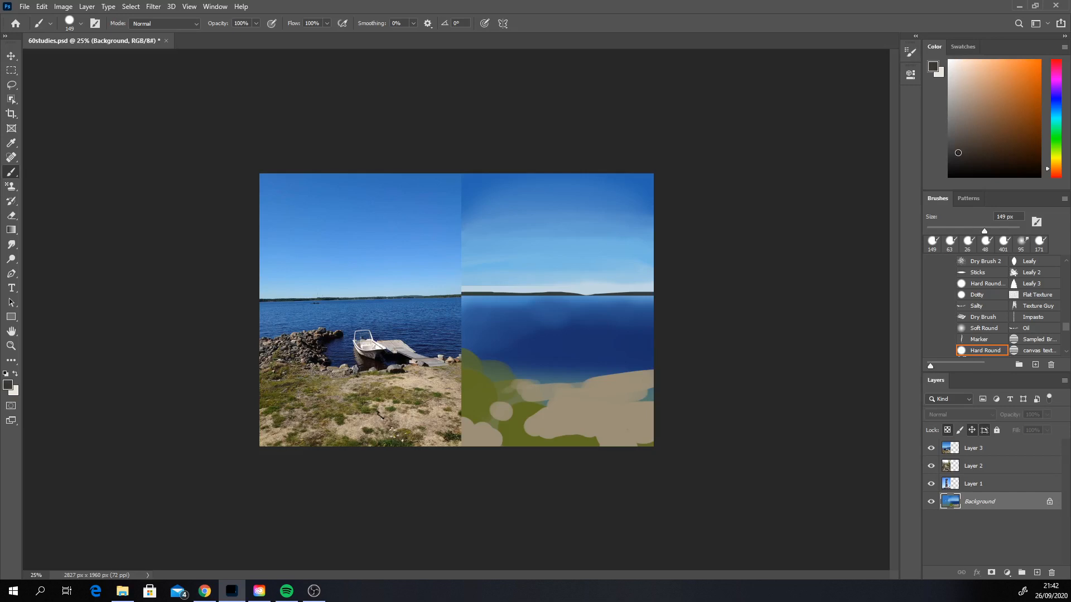
{"action": "mouse_move", "coordinate": [480, 350]}
{"action": "left_mouse_down"}
{"action": "mouse_move", "coordinate": [471, 355]}
{"action": "mouse_move", "coordinate": [519, 332]}
{"action": "left_mouse_up"}
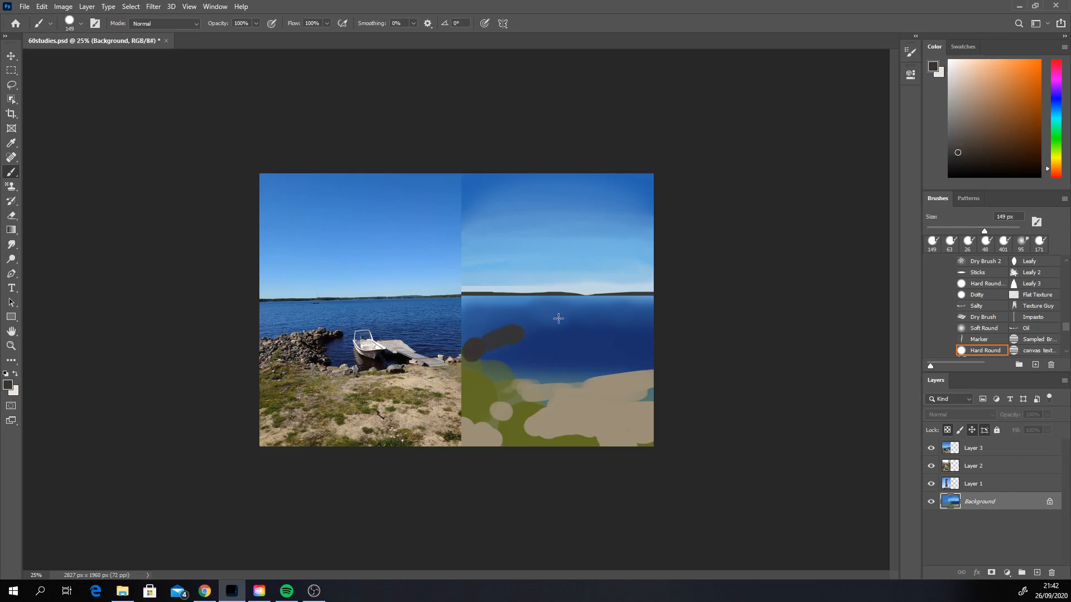
Step: Paint near-black blue shadows along the rock jetty's water edge at 29 px and refine its shape with sampled rock and water colours
{"action": "left_click", "coordinate": [963, 164]}
{"action": "left_click", "coordinate": [983, 162]}
{"action": "left_click", "coordinate": [1057, 167]}
{"action": "left_click_drag", "start_coordinate": [1057, 134], "coordinate": [1057, 104]}
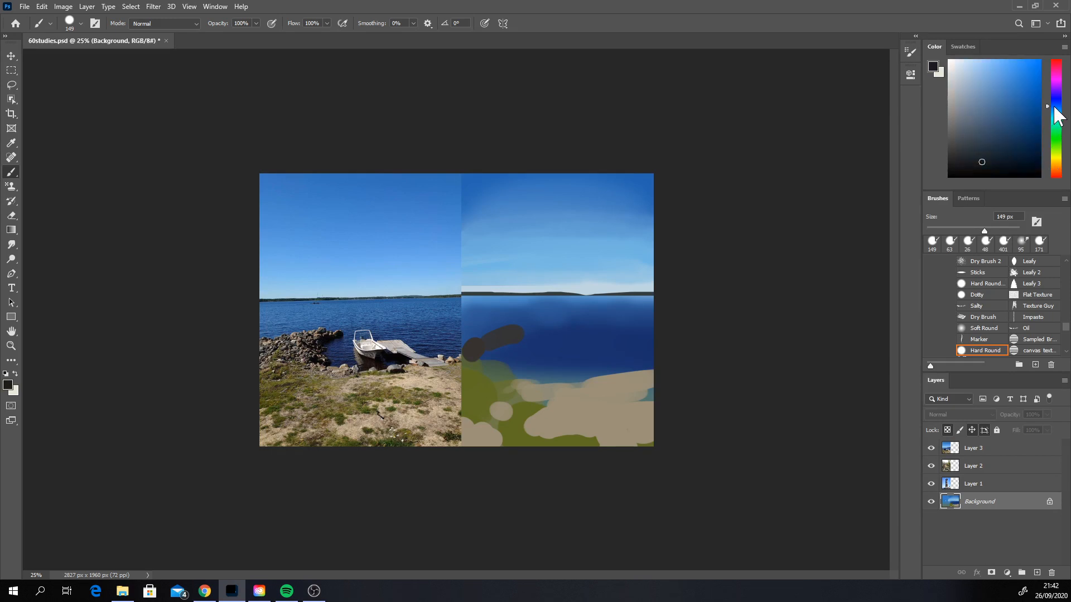
{"action": "right_click", "coordinate": [494, 350]}
{"action": "left_click", "coordinate": [568, 374]}
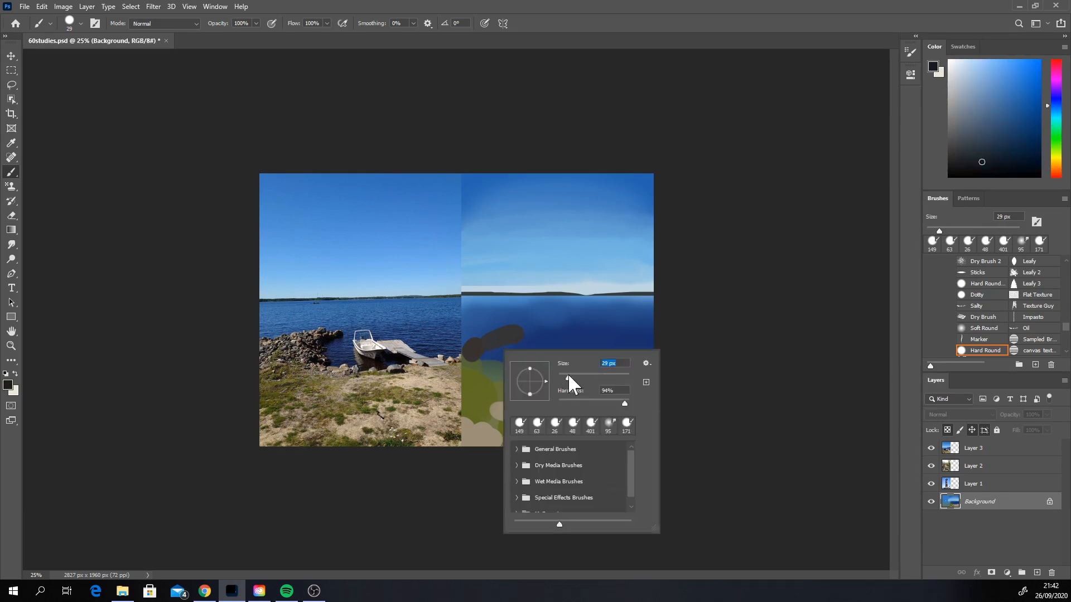
{"action": "left_click", "coordinate": [518, 324]}
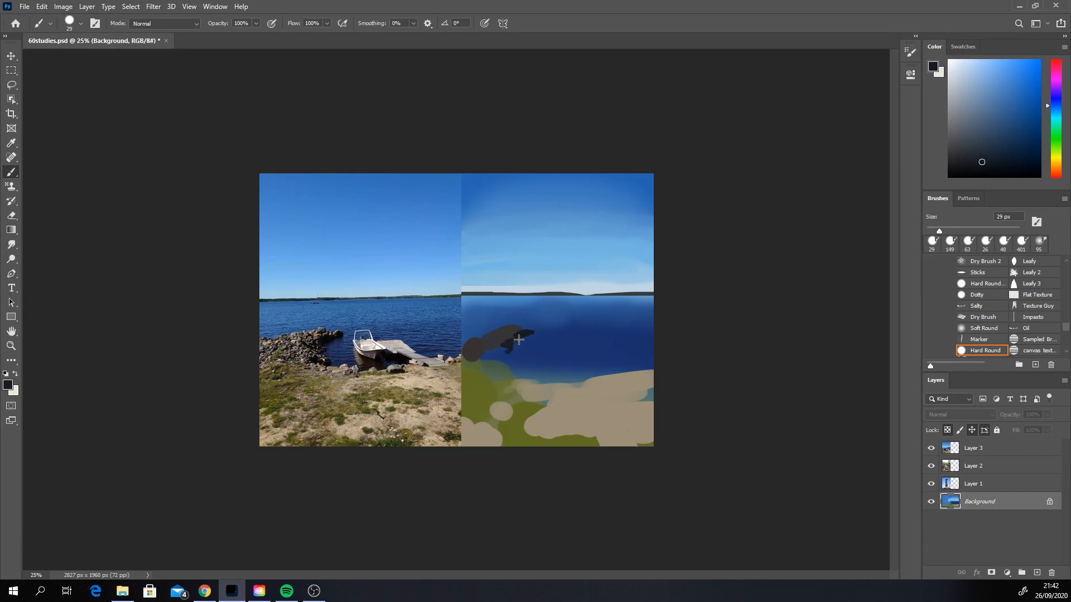
{"action": "mouse_move", "coordinate": [519, 340]}
{"action": "left_mouse_down"}
{"action": "mouse_move", "coordinate": [510, 355]}
{"action": "mouse_move", "coordinate": [520, 372]}
{"action": "left_mouse_up"}
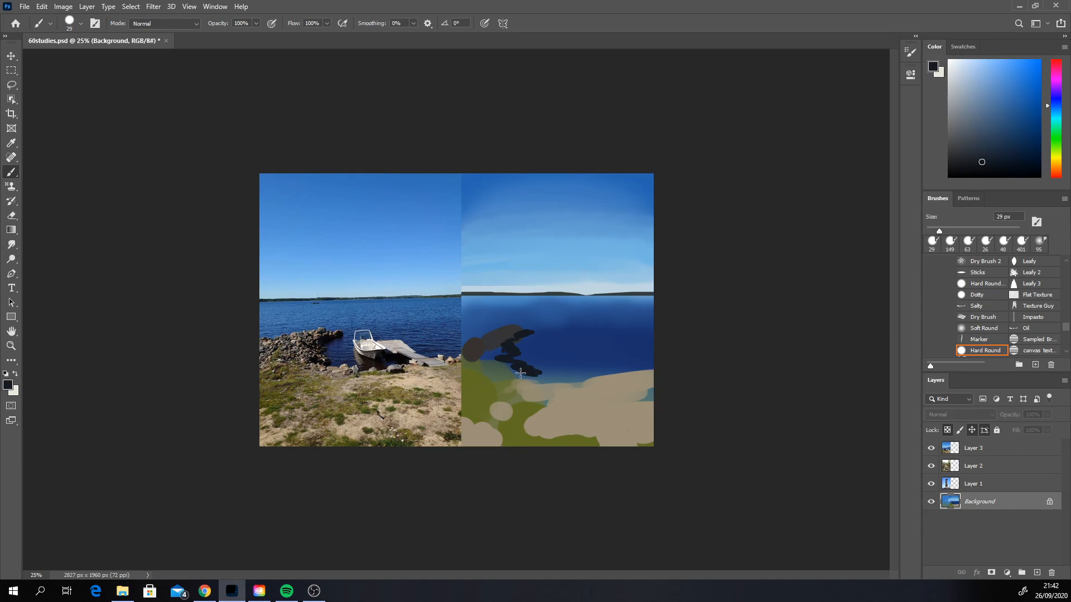
{"action": "left_click", "coordinate": [502, 349], "text": "alt"}
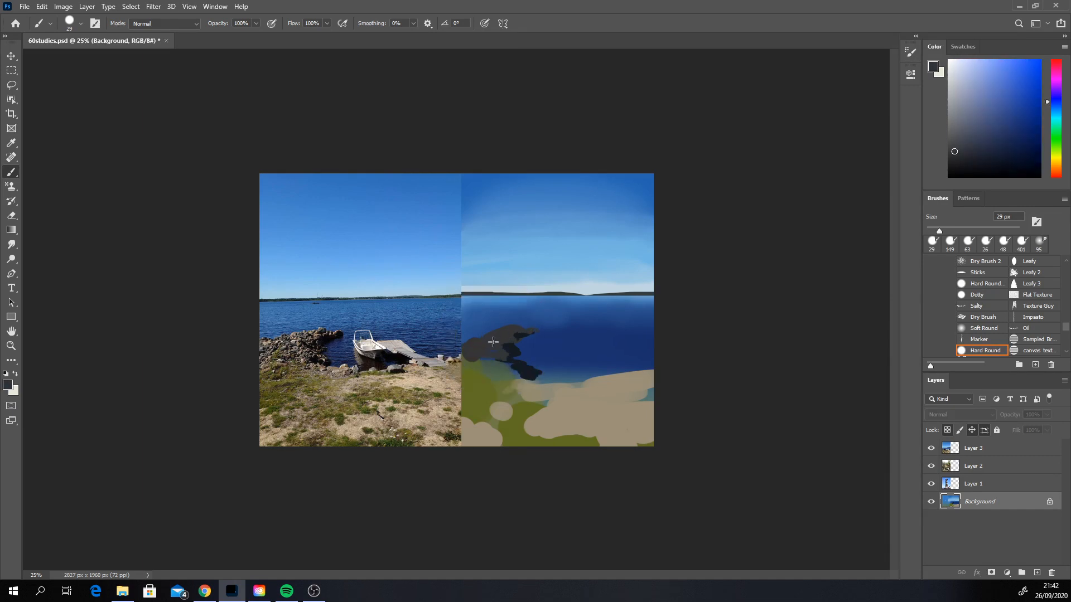
{"action": "left_click", "coordinate": [520, 323], "text": "alt"}
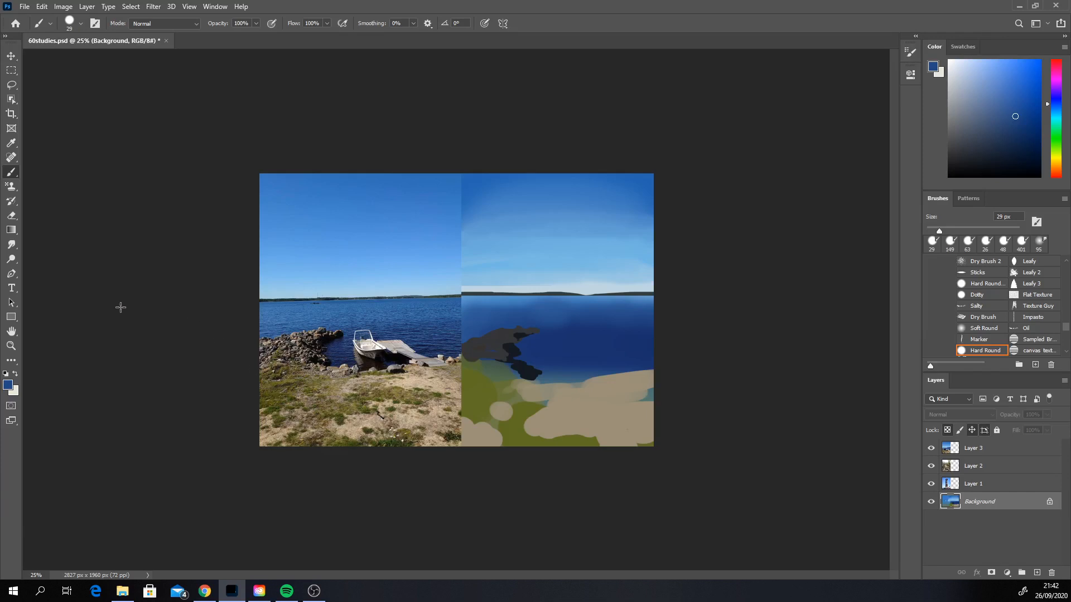
Step: Blend the rock, grass and sand edges of the foreground with the Smudge tool at 95 px
{"action": "left_click", "coordinate": [13, 244]}
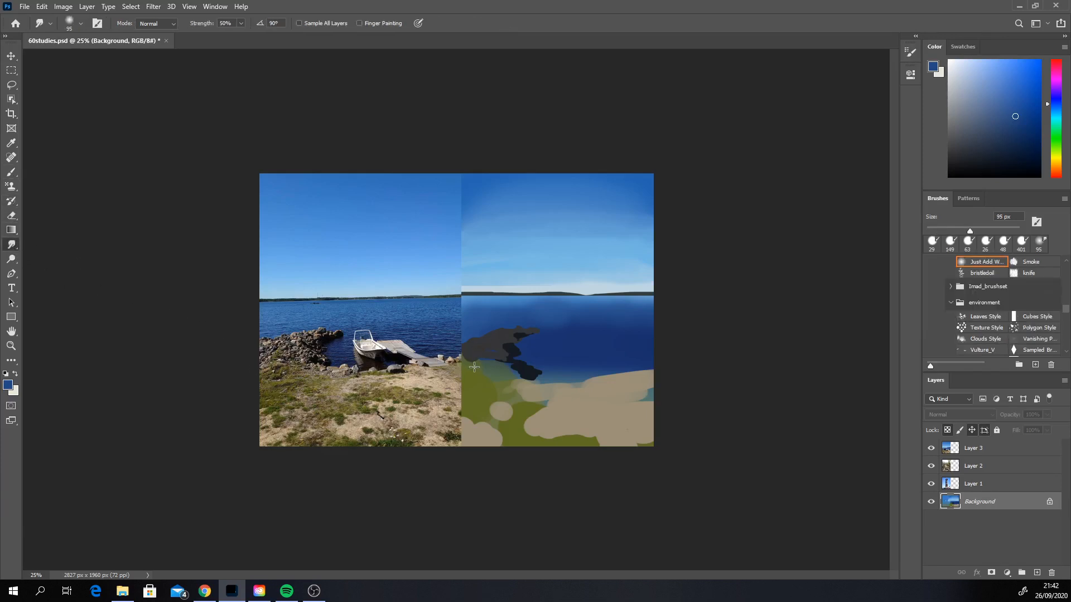
{"action": "key", "text": "alt"}
{"action": "mouse_move", "coordinate": [472, 358]}
{"action": "left_mouse_down"}
{"action": "mouse_move", "coordinate": [484, 352]}
{"action": "mouse_move", "coordinate": [463, 352]}
{"action": "mouse_move", "coordinate": [510, 364]}
{"action": "mouse_move", "coordinate": [498, 357]}
{"action": "mouse_move", "coordinate": [499, 379]}
{"action": "mouse_move", "coordinate": [528, 359]}
{"action": "mouse_move", "coordinate": [512, 382]}
{"action": "mouse_move", "coordinate": [532, 378]}
{"action": "mouse_move", "coordinate": [531, 390]}
{"action": "mouse_move", "coordinate": [493, 410]}
{"action": "mouse_move", "coordinate": [522, 386]}
{"action": "mouse_move", "coordinate": [514, 416]}
{"action": "mouse_move", "coordinate": [484, 406]}
{"action": "mouse_move", "coordinate": [510, 411]}
{"action": "mouse_move", "coordinate": [487, 421]}
{"action": "mouse_move", "coordinate": [526, 435]}
{"action": "mouse_move", "coordinate": [543, 412]}
{"action": "mouse_move", "coordinate": [596, 407]}
{"action": "mouse_move", "coordinate": [567, 443]}
{"action": "mouse_move", "coordinate": [646, 444]}
{"action": "mouse_move", "coordinate": [641, 389]}
{"action": "mouse_move", "coordinate": [666, 391]}
{"action": "left_mouse_up"}
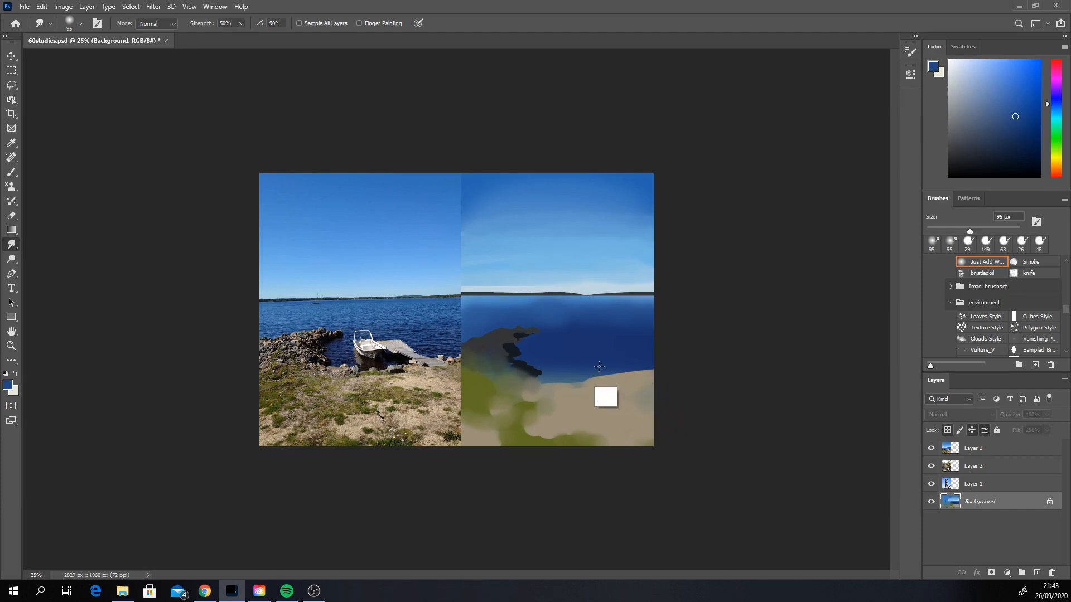
Step: Paint sampled olive grass streaks across the sand and along the shoreline with the Hard Round brush at 72 px
{"action": "left_click", "coordinate": [11, 172]}
{"action": "left_click", "coordinate": [530, 434], "text": "alt"}
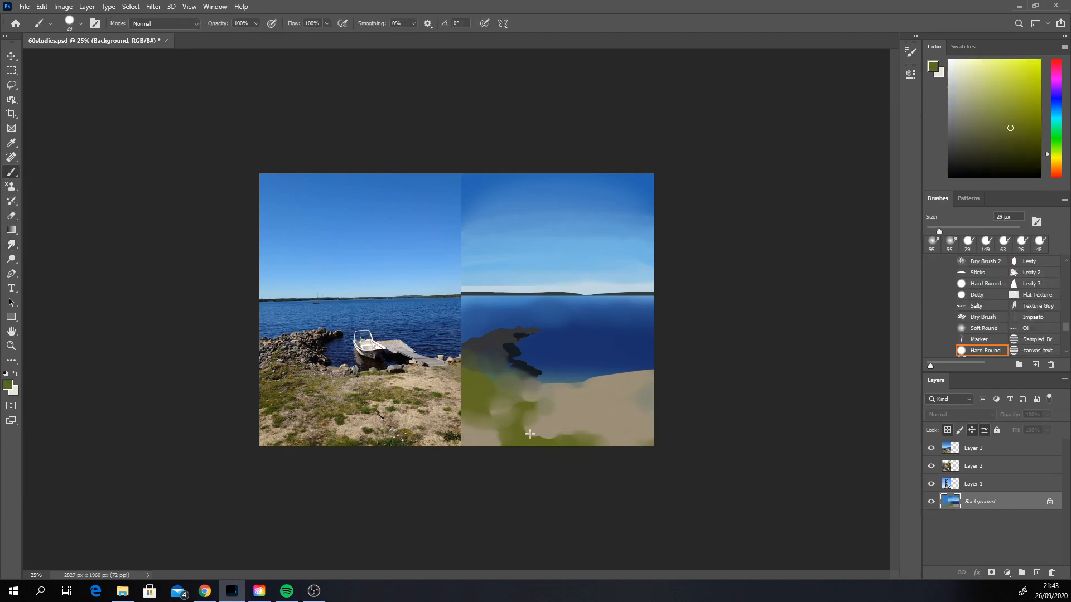
{"action": "right_click", "coordinate": [567, 408]}
{"action": "left_click", "coordinate": [718, 357]}
{"action": "left_click_drag", "start_coordinate": [609, 407], "coordinate": [544, 413]}
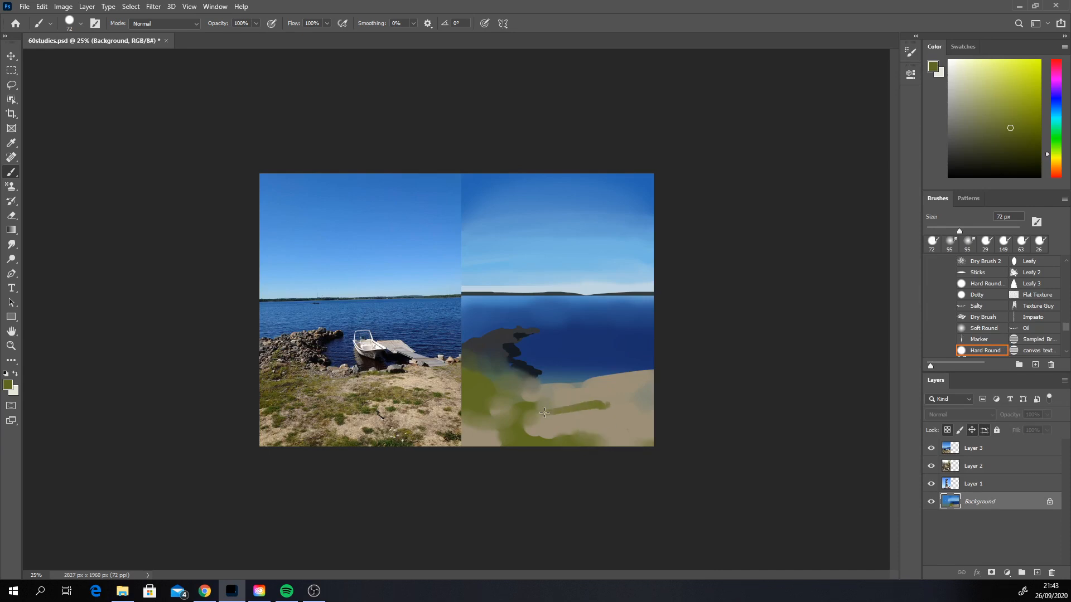
{"action": "key", "text": "ctrl+z"}
{"action": "left_click_drag", "start_coordinate": [540, 415], "coordinate": [595, 405]}
{"action": "mouse_move", "coordinate": [631, 400]}
{"action": "left_mouse_down"}
{"action": "mouse_move", "coordinate": [542, 406]}
{"action": "mouse_move", "coordinate": [530, 386]}
{"action": "left_mouse_up"}
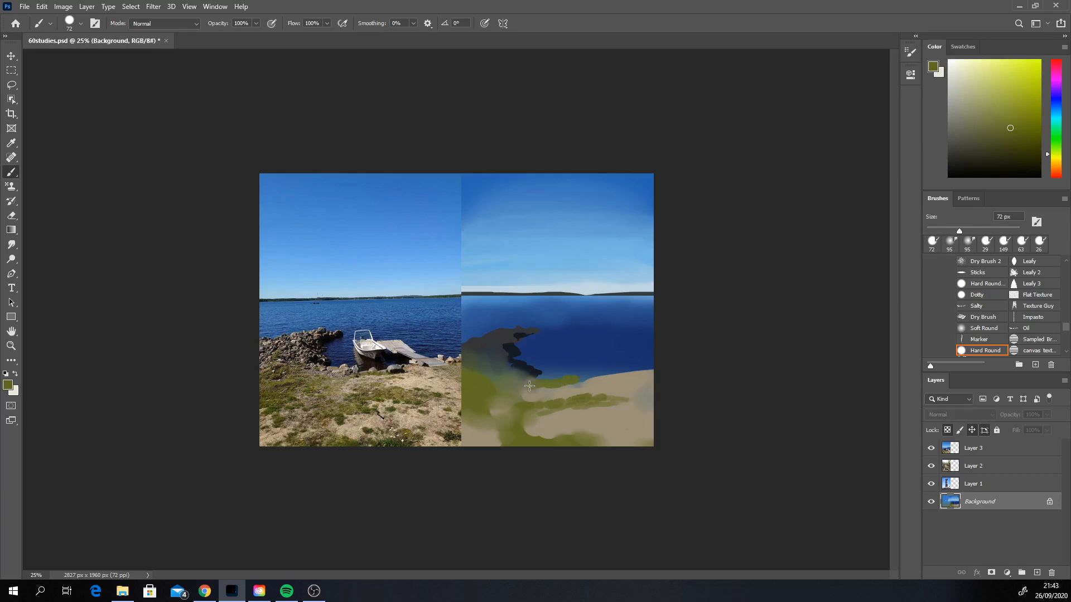
{"action": "key", "text": "ctrl+z"}
{"action": "left_click_drag", "start_coordinate": [602, 373], "coordinate": [588, 377]}
{"action": "left_click", "coordinate": [605, 389], "text": "alt"}
{"action": "left_click_drag", "start_coordinate": [598, 345], "coordinate": [601, 351]}
{"action": "key", "text": "ctrl+z"}
{"action": "key", "text": "ctrl+z"}
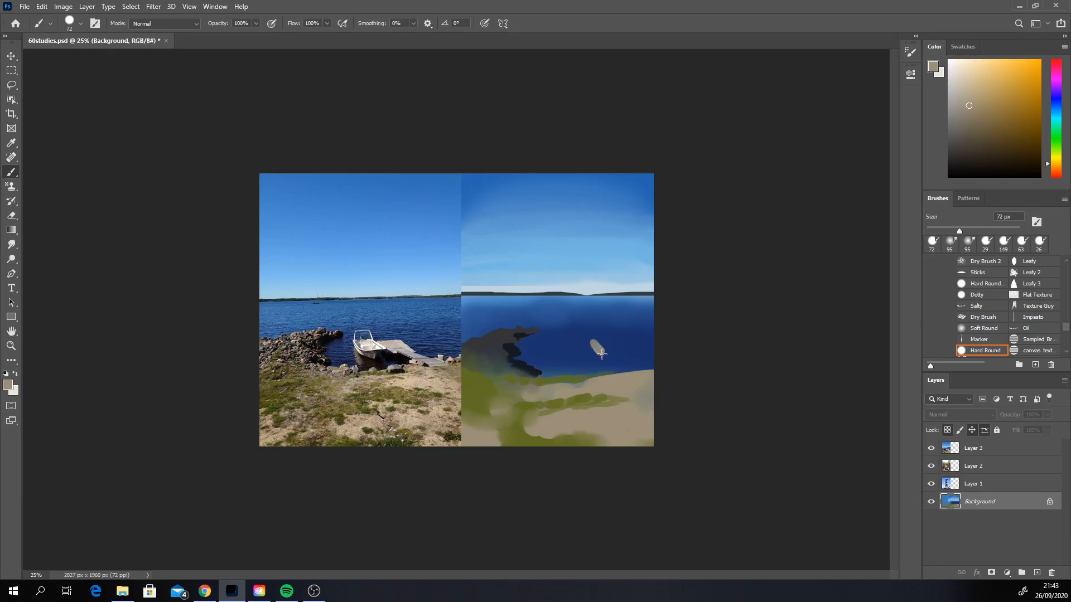
{"action": "key", "text": "ctrl+z"}
Step: Paint sampled beige sand strokes over the grass in the left foreground
{"action": "left_click", "coordinate": [534, 394], "text": "alt"}
{"action": "left_click", "coordinate": [486, 413]}
{"action": "left_click", "coordinate": [544, 426], "text": "alt"}
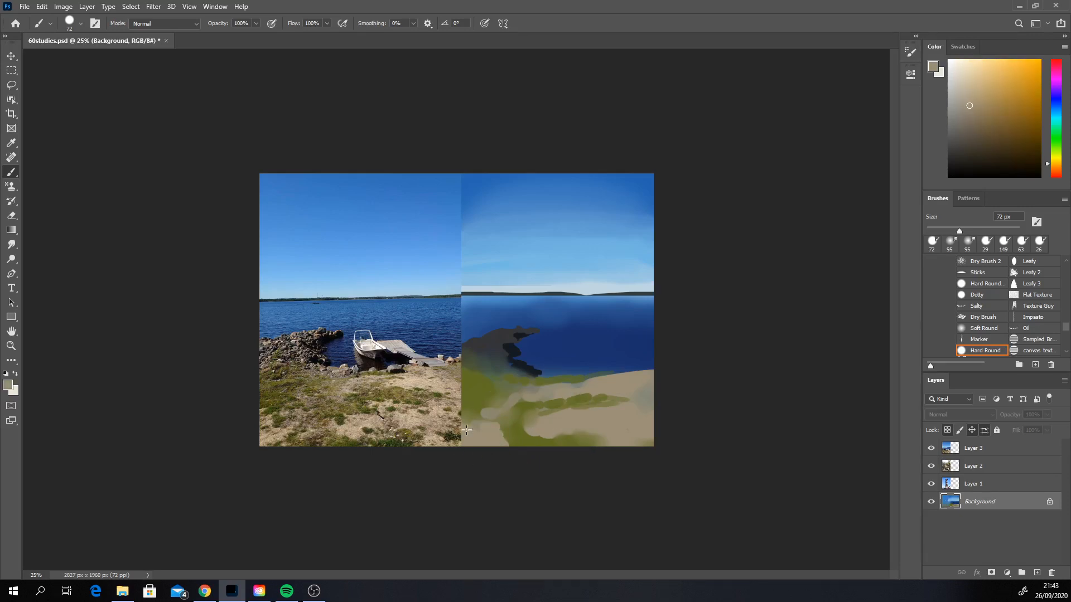
Step: Paint dark green foliage texture along the sand's lower edge and into the left grass with the Flat Texture brush at 243 px
{"action": "left_click", "coordinate": [1039, 306]}
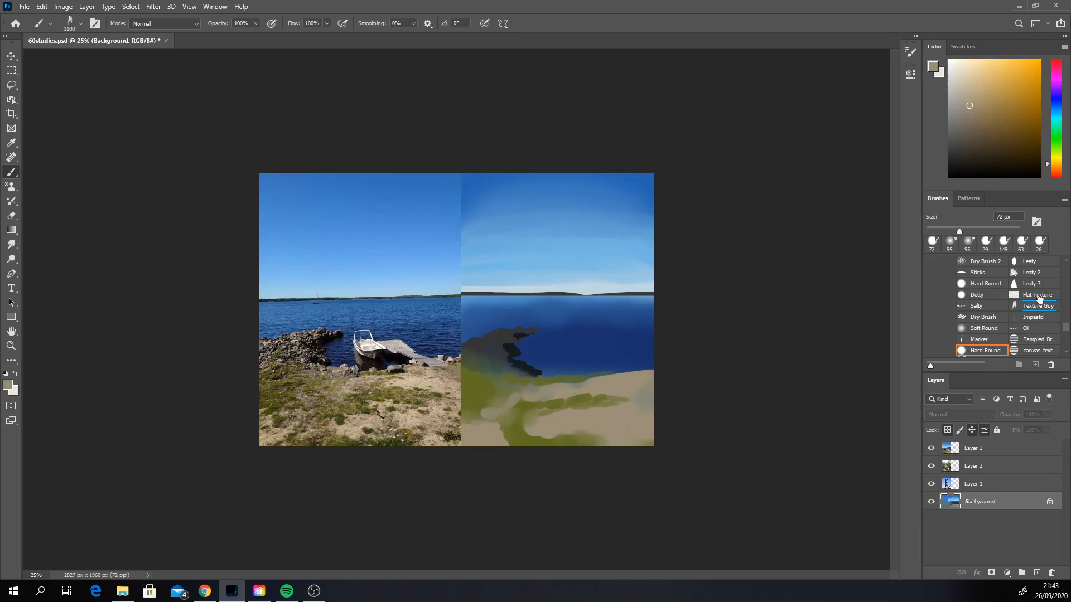
{"action": "left_click", "coordinate": [1033, 299]}
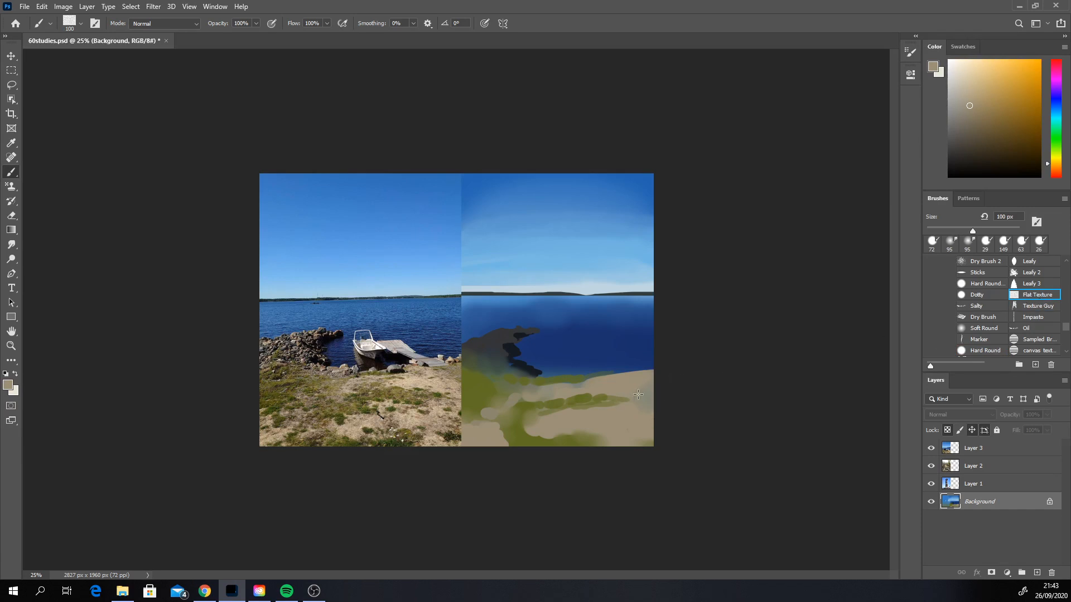
{"action": "left_click", "coordinate": [574, 402], "text": "alt"}
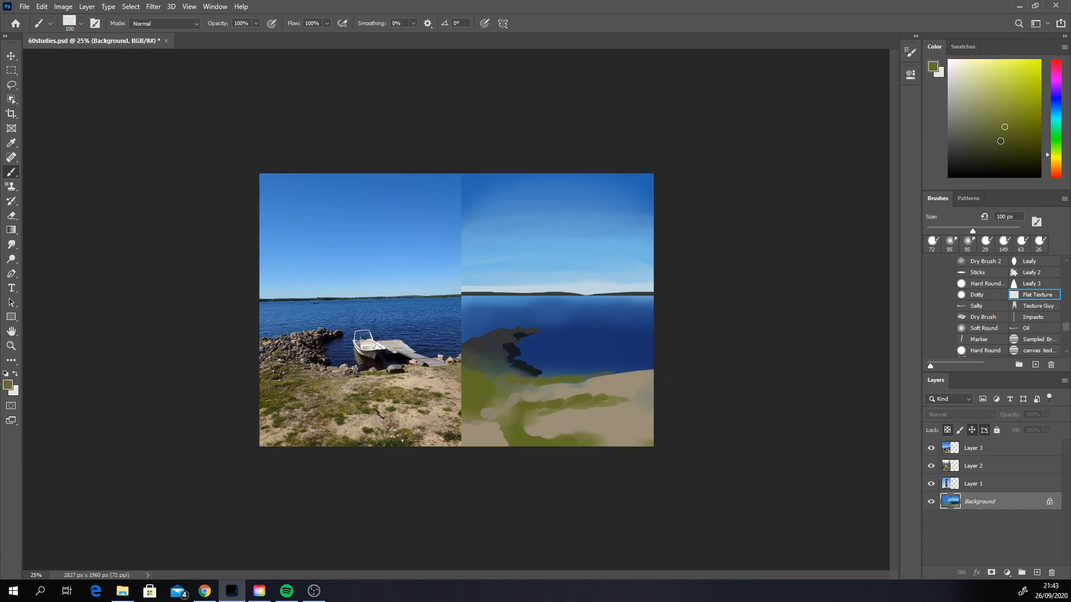
{"action": "left_click", "coordinate": [1000, 141]}
{"action": "left_click", "coordinate": [1057, 148]}
{"action": "left_click_drag", "start_coordinate": [559, 438], "coordinate": [578, 428]}
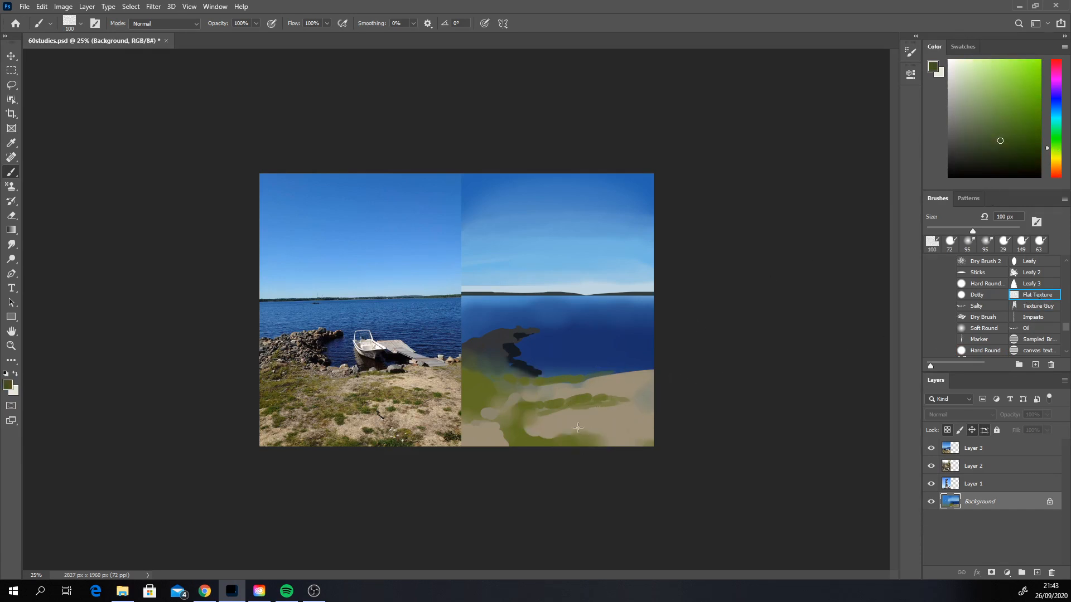
{"action": "right_click", "coordinate": [567, 429]}
{"action": "left_click_drag", "start_coordinate": [660, 424], "coordinate": [677, 424]}
{"action": "left_click_drag", "start_coordinate": [527, 430], "coordinate": [621, 448]}
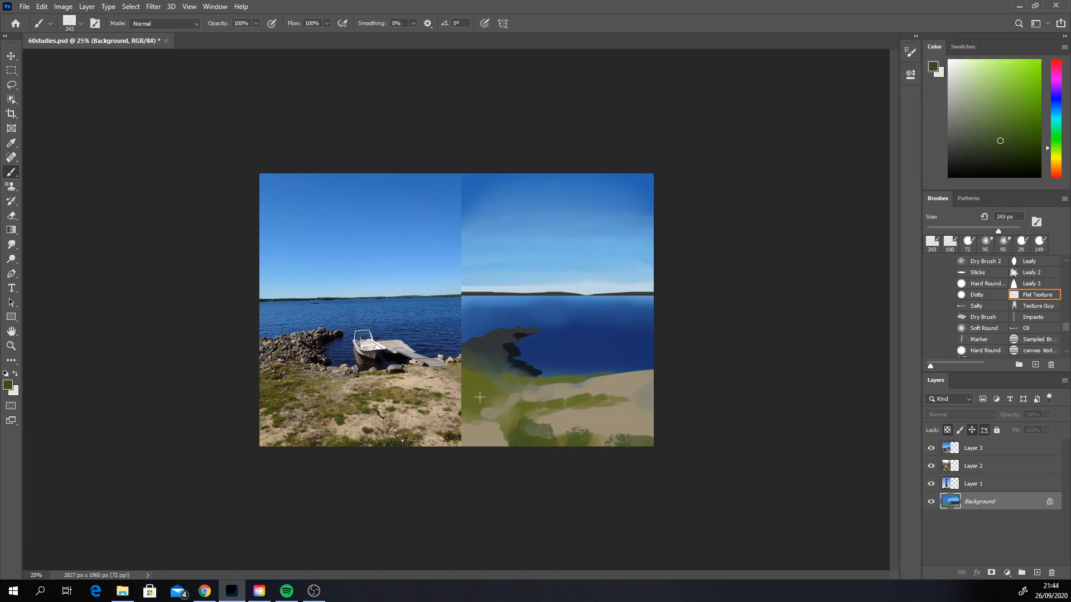
{"action": "left_click_drag", "start_coordinate": [479, 397], "coordinate": [474, 407]}
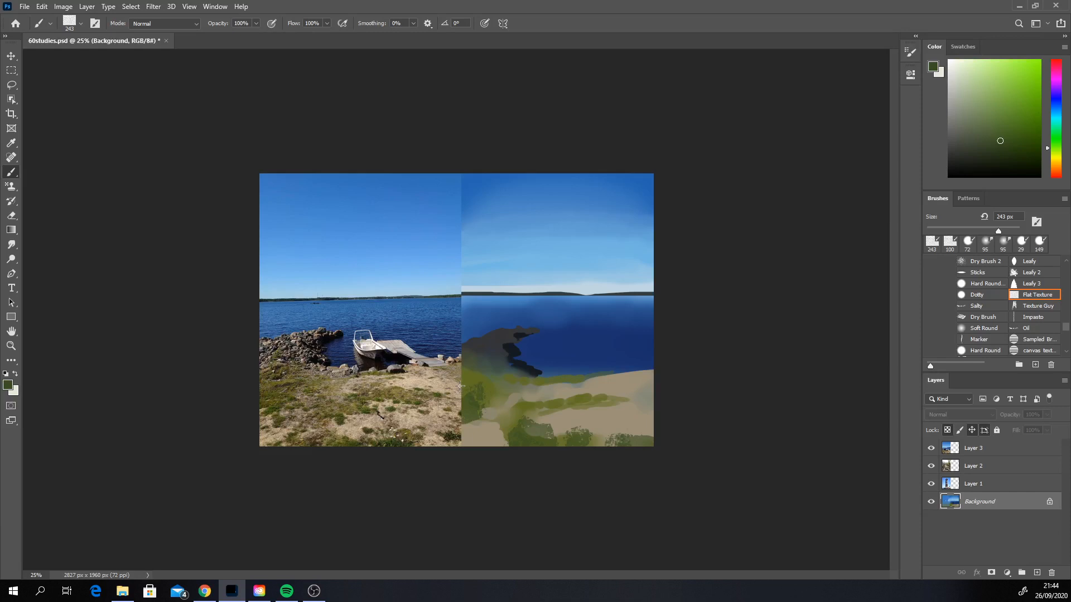
Step: Paint a warmer yellow-olive texture over the left grass up to the base of the rock jetty with the Flat Texture brush
{"action": "left_click", "coordinate": [461, 407], "text": "alt"}
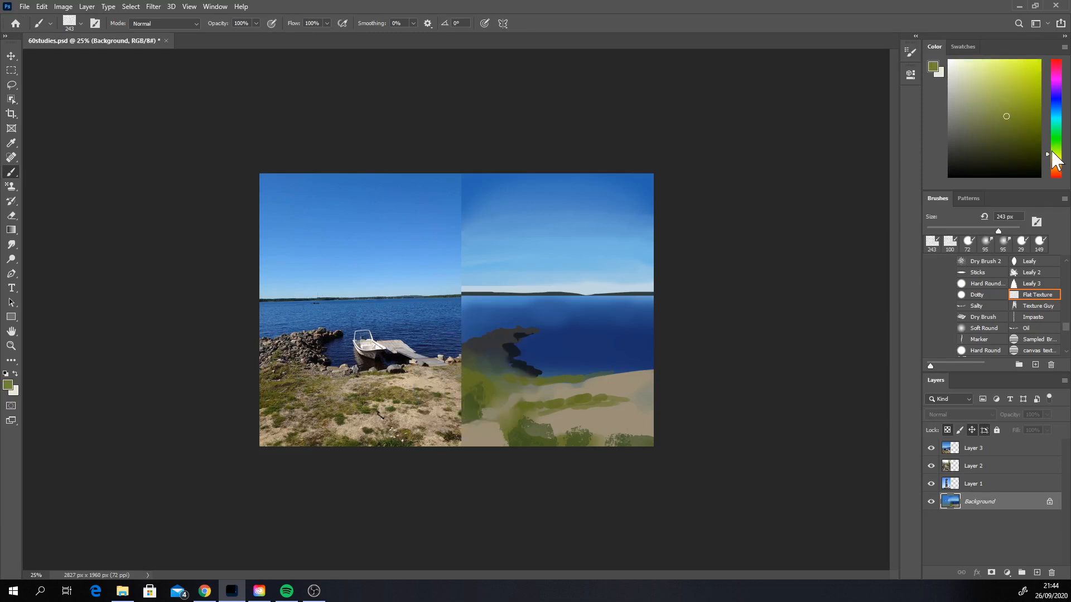
{"action": "left_click_drag", "start_coordinate": [1052, 152], "coordinate": [1052, 159]}
{"action": "mouse_move", "coordinate": [471, 382]}
{"action": "left_mouse_down"}
{"action": "mouse_move", "coordinate": [514, 393]}
{"action": "mouse_move", "coordinate": [470, 391]}
{"action": "mouse_move", "coordinate": [515, 390]}
{"action": "mouse_move", "coordinate": [474, 382]}
{"action": "left_mouse_up"}
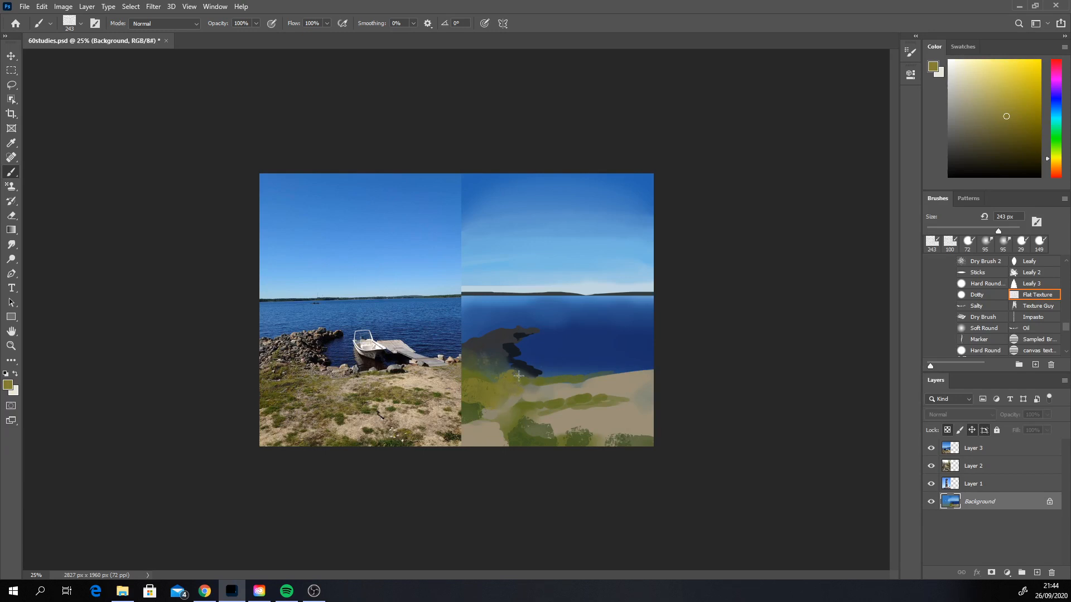
{"action": "mouse_move", "coordinate": [481, 369]}
{"action": "left_mouse_down"}
{"action": "mouse_move", "coordinate": [462, 377]}
{"action": "mouse_move", "coordinate": [486, 368]}
{"action": "left_mouse_up"}
Step: Paint warm tan strokes over the sand with the third sampled brush of the MyFaves set at 180 px
{"action": "scroll", "coordinate": [1068, 341], "scroll_direction": "down", "scroll_amount": 3}
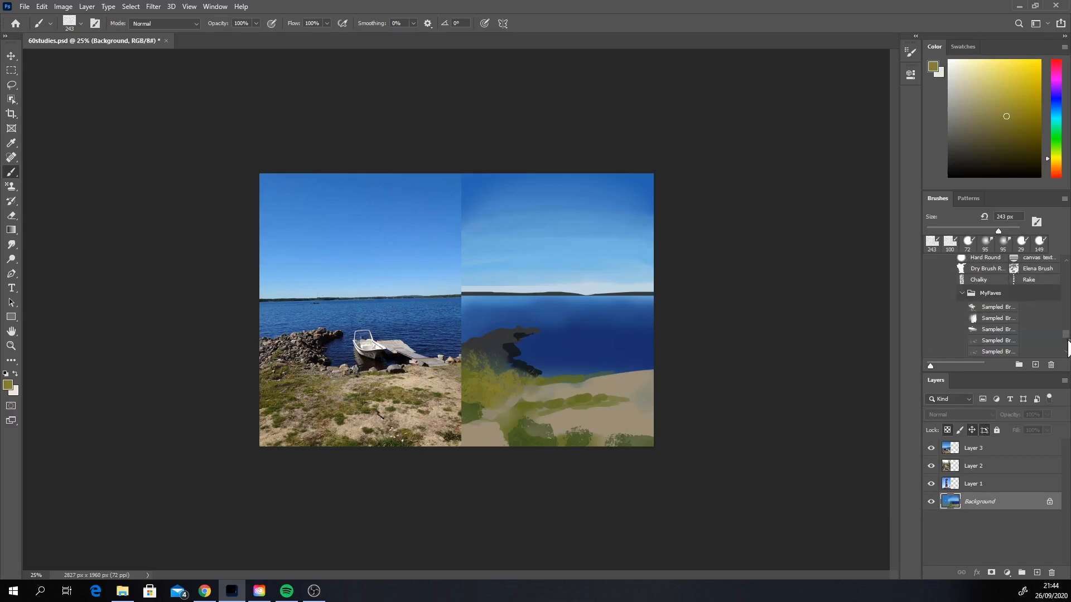
{"action": "left_click", "coordinate": [993, 329]}
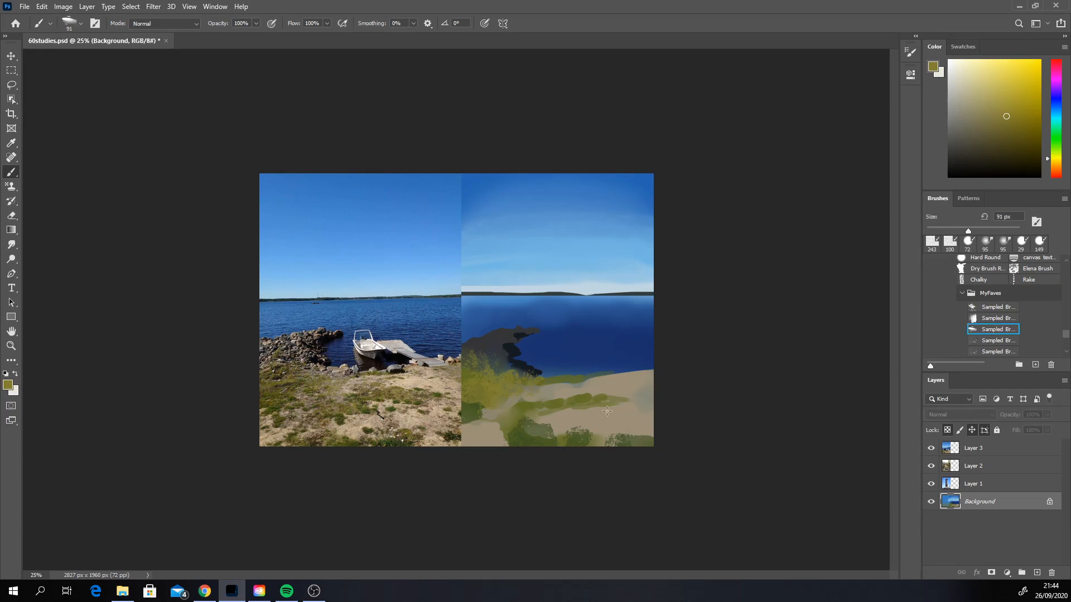
{"action": "left_click", "coordinate": [593, 419], "text": "alt"}
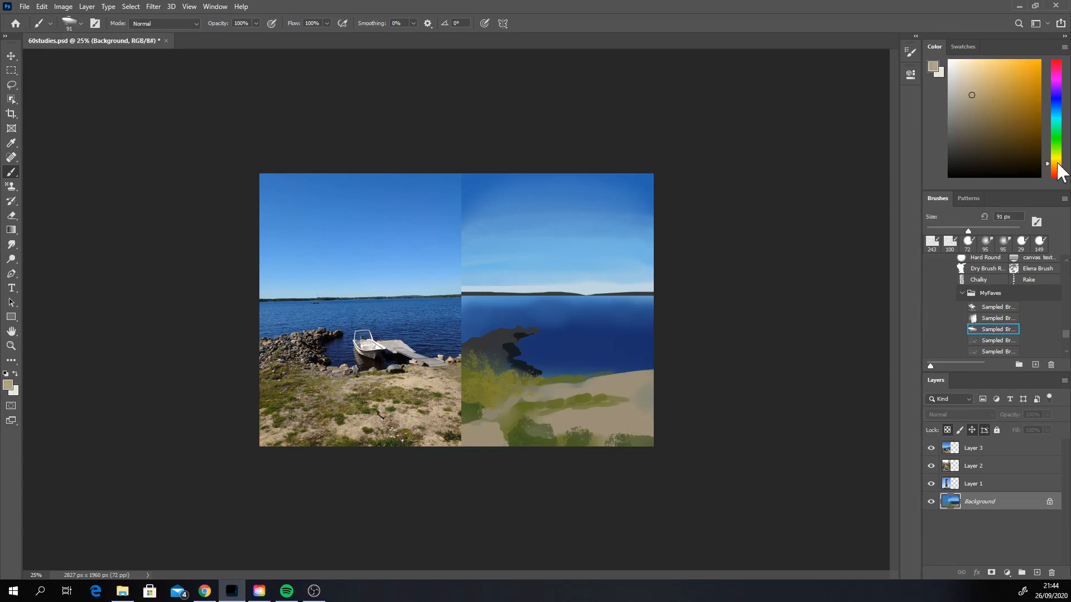
{"action": "right_click", "coordinate": [531, 365]}
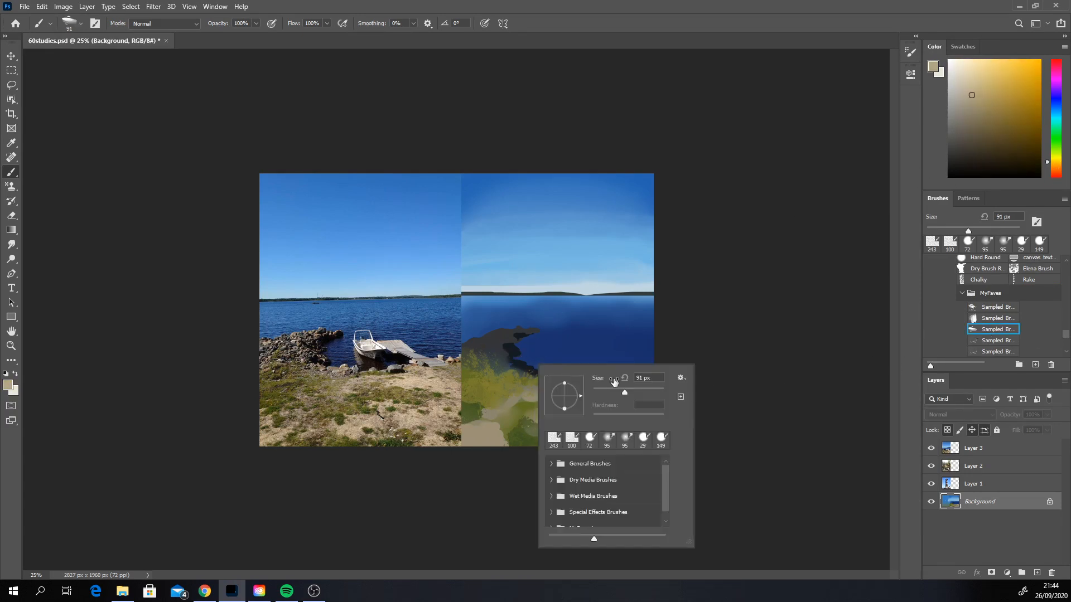
{"action": "left_click", "coordinate": [643, 391]}
{"action": "left_click", "coordinate": [985, 93]}
{"action": "left_click", "coordinate": [1055, 165]}
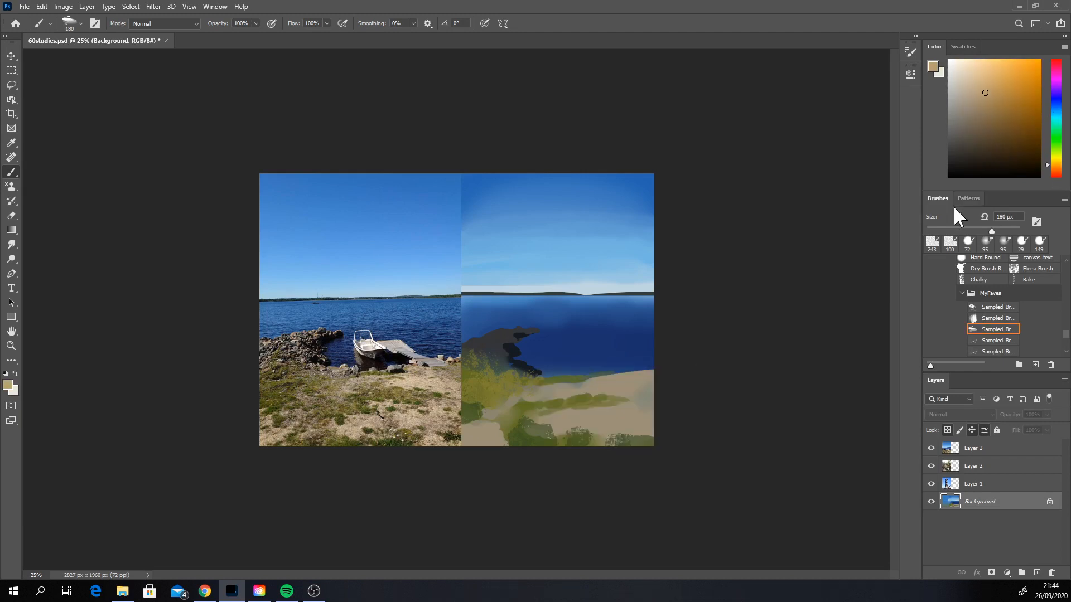
{"action": "mouse_move", "coordinate": [570, 425]}
{"action": "left_mouse_down"}
{"action": "mouse_move", "coordinate": [611, 416]}
{"action": "mouse_move", "coordinate": [580, 427]}
{"action": "mouse_move", "coordinate": [649, 426]}
{"action": "mouse_move", "coordinate": [549, 428]}
{"action": "left_mouse_up"}
{"action": "key", "text": "ctrl+z"}
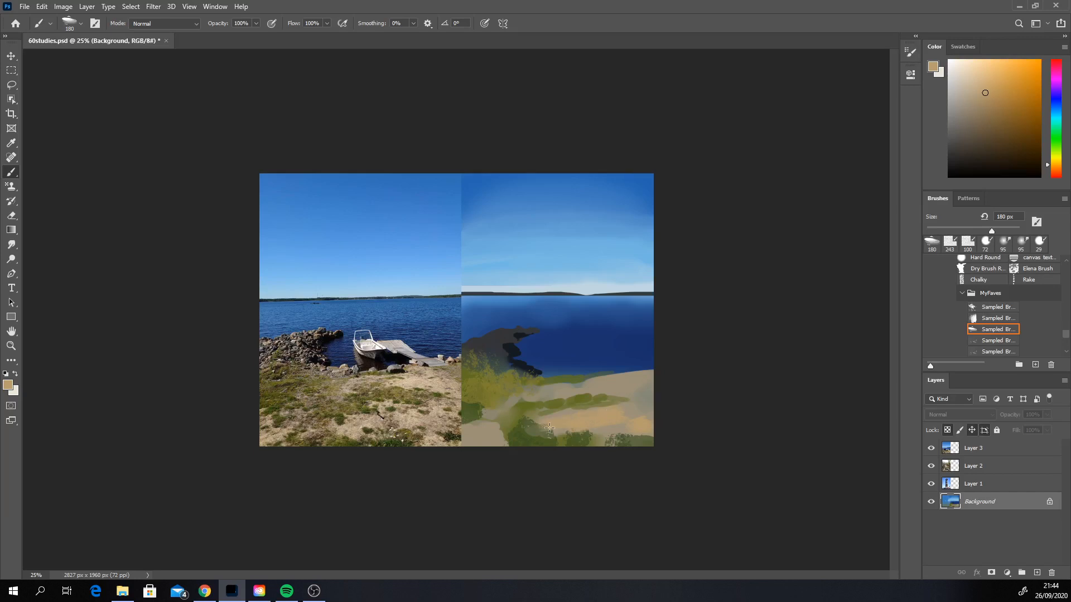
{"action": "mouse_move", "coordinate": [628, 405]}
{"action": "left_mouse_down"}
{"action": "mouse_move", "coordinate": [636, 393]}
{"action": "mouse_move", "coordinate": [591, 397]}
{"action": "mouse_move", "coordinate": [616, 390]}
{"action": "left_mouse_up"}
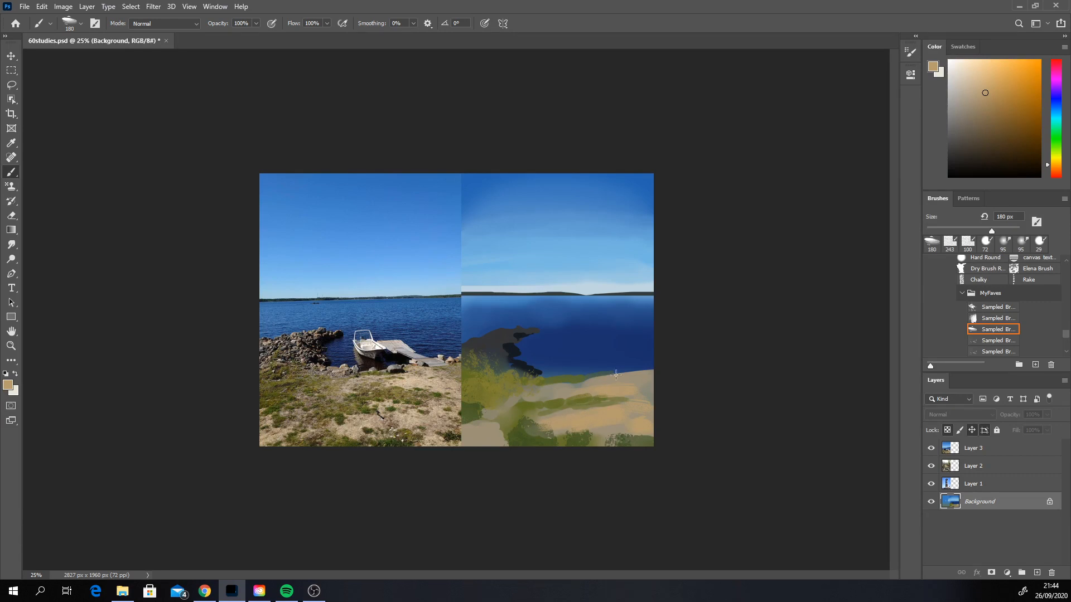
{"action": "mouse_move", "coordinate": [569, 395]}
{"action": "left_mouse_down"}
{"action": "mouse_move", "coordinate": [544, 395]}
{"action": "mouse_move", "coordinate": [628, 385]}
{"action": "mouse_move", "coordinate": [549, 393]}
{"action": "mouse_move", "coordinate": [641, 373]}
{"action": "mouse_move", "coordinate": [617, 379]}
{"action": "mouse_move", "coordinate": [623, 371]}
{"action": "mouse_move", "coordinate": [606, 382]}
{"action": "mouse_move", "coordinate": [661, 383]}
{"action": "mouse_move", "coordinate": [577, 388]}
{"action": "mouse_move", "coordinate": [624, 375]}
{"action": "mouse_move", "coordinate": [571, 393]}
{"action": "mouse_move", "coordinate": [626, 381]}
{"action": "mouse_move", "coordinate": [637, 390]}
{"action": "mouse_move", "coordinate": [622, 407]}
{"action": "mouse_move", "coordinate": [639, 403]}
{"action": "mouse_move", "coordinate": [595, 411]}
{"action": "mouse_move", "coordinate": [647, 405]}
{"action": "mouse_move", "coordinate": [608, 417]}
{"action": "left_mouse_up"}
Step: Brush lighter yellowish-sand highlights over the upper sand bank, undoing unwanted strokes
{"action": "left_click", "coordinate": [978, 81]}
{"action": "left_click", "coordinate": [1053, 161]}
{"action": "key", "text": "ctrl+z"}
{"action": "key", "text": "ctrl+z"}
{"action": "key", "text": "ctrl+z"}
{"action": "key", "text": "ctrl+z"}
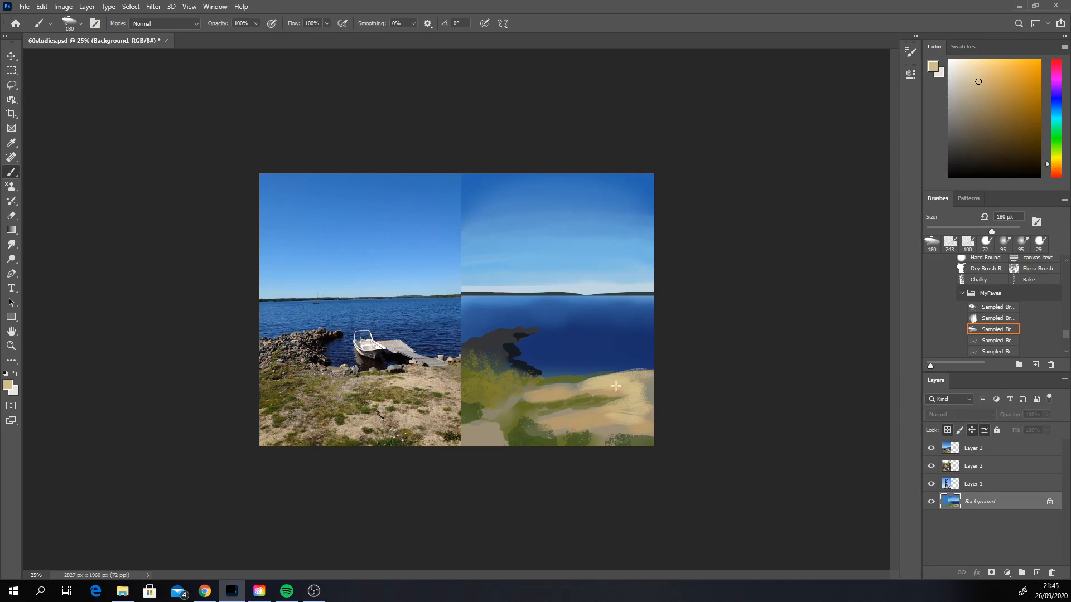
{"action": "mouse_move", "coordinate": [615, 386]}
{"action": "left_mouse_down"}
{"action": "mouse_move", "coordinate": [516, 410]}
{"action": "mouse_move", "coordinate": [561, 388]}
{"action": "mouse_move", "coordinate": [510, 402]}
{"action": "mouse_move", "coordinate": [538, 391]}
{"action": "mouse_move", "coordinate": [510, 394]}
{"action": "left_mouse_up"}
Step: Paint muted reddish-brown ground at the foot of the rock jetty and work sampled dark rock colour into it
{"action": "left_click", "coordinate": [969, 100]}
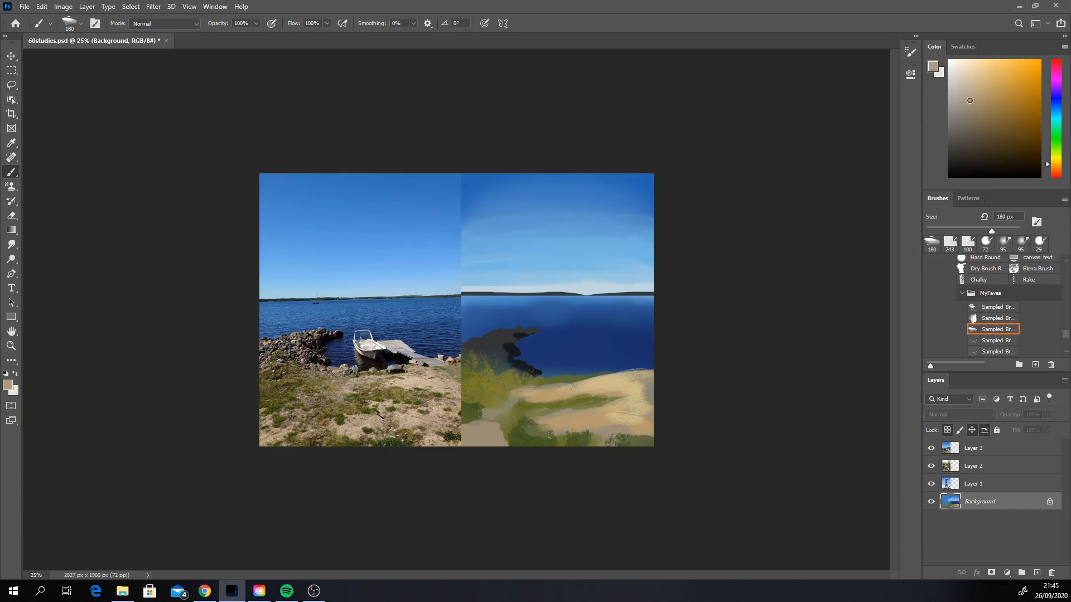
{"action": "left_click", "coordinate": [1055, 171]}
{"action": "left_click_drag", "start_coordinate": [500, 384], "coordinate": [540, 379]}
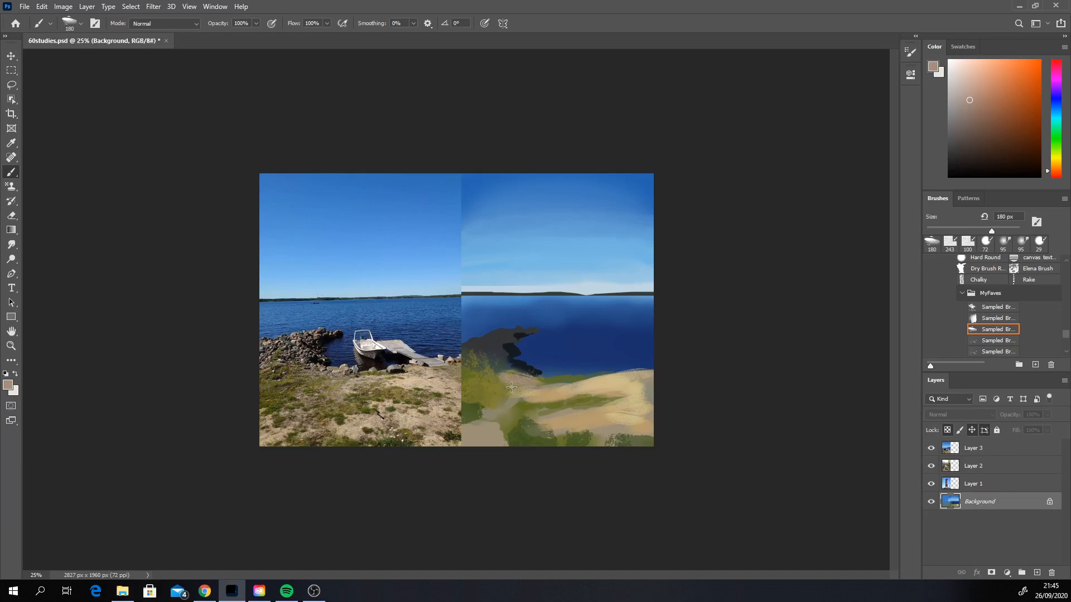
{"action": "left_click", "coordinate": [504, 364], "text": "alt"}
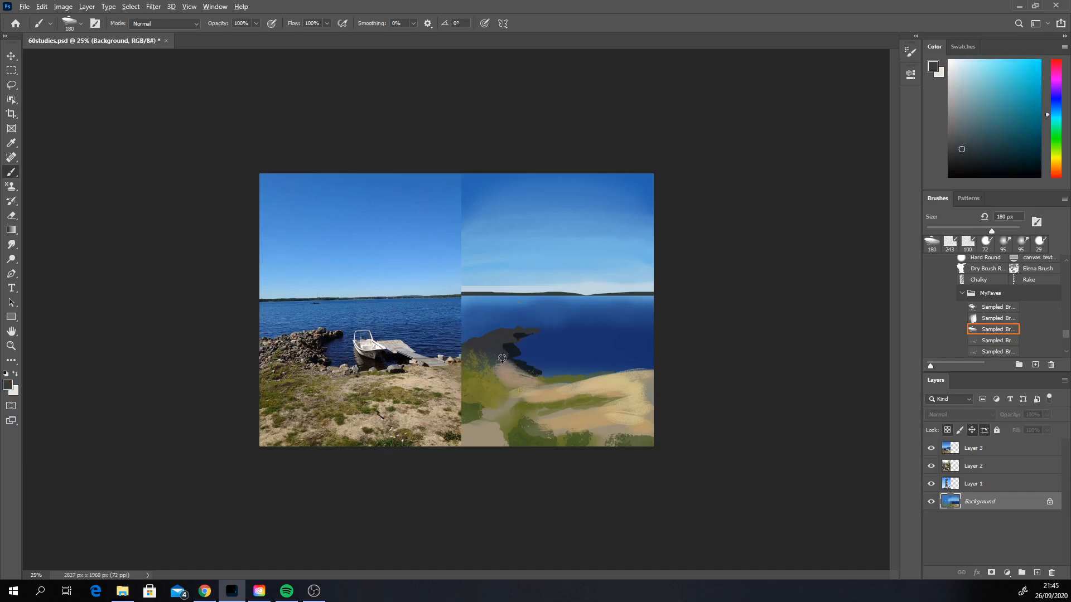
{"action": "mouse_move", "coordinate": [521, 373]}
{"action": "left_mouse_down"}
{"action": "mouse_move", "coordinate": [483, 360]}
{"action": "mouse_move", "coordinate": [483, 346]}
{"action": "left_mouse_up"}
{"action": "left_click", "coordinate": [504, 364], "text": "alt"}
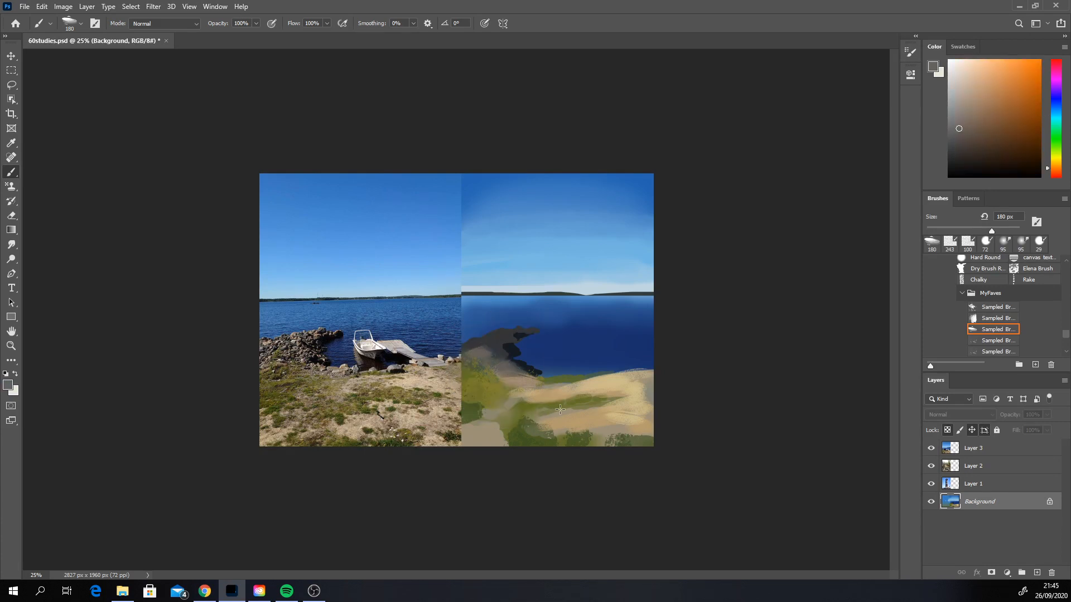
Step: Paint a dark reddish-brown patch in the left grass and resample the sand colour
{"action": "left_click", "coordinate": [505, 405], "text": "alt"}
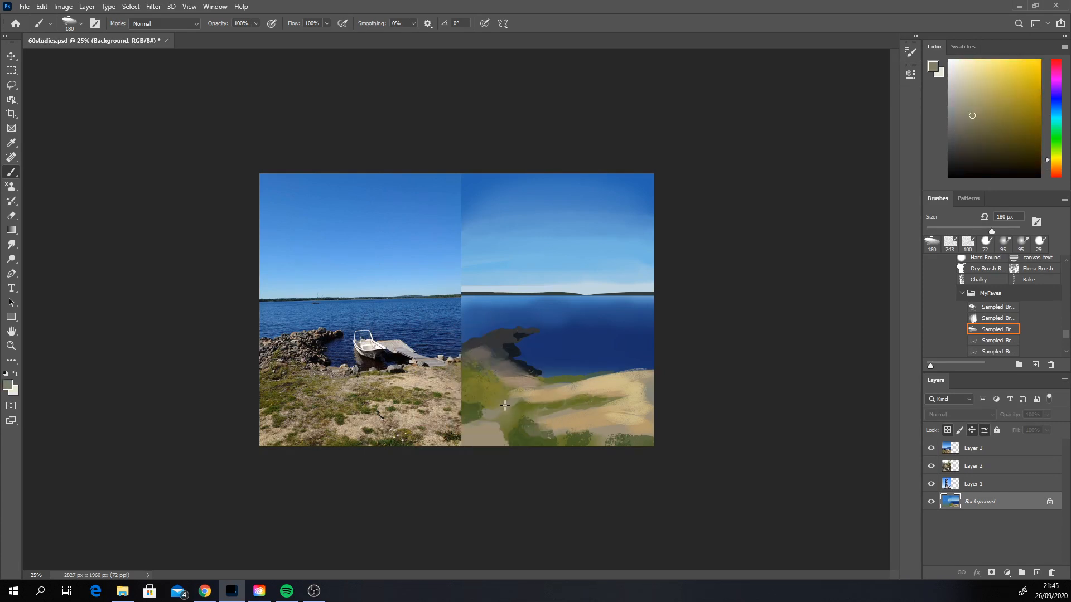
{"action": "left_click", "coordinate": [500, 333], "text": "alt"}
{"action": "left_click_drag", "start_coordinate": [491, 402], "coordinate": [503, 410]}
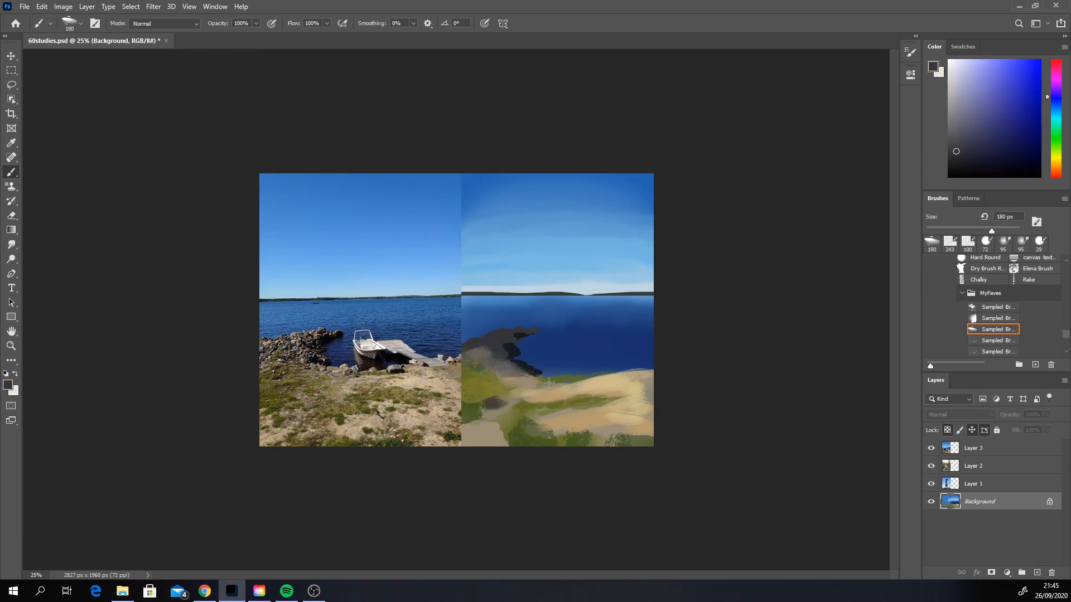
{"action": "left_click", "coordinate": [966, 155]}
{"action": "left_click", "coordinate": [1058, 177]}
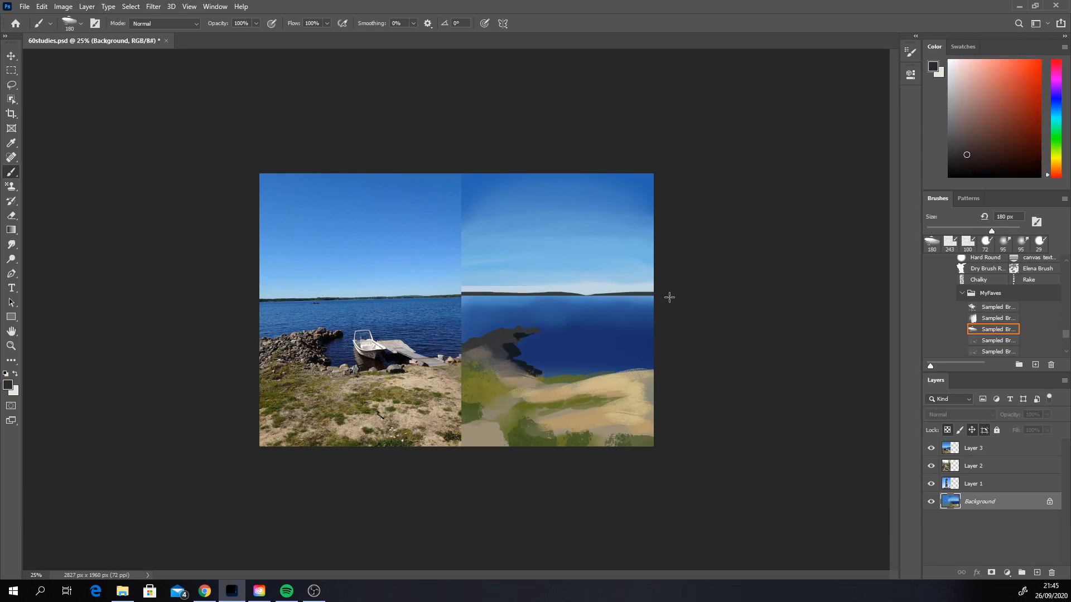
{"action": "mouse_move", "coordinate": [500, 401]}
{"action": "left_mouse_down"}
{"action": "mouse_move", "coordinate": [522, 405]}
{"action": "mouse_move", "coordinate": [494, 417]}
{"action": "left_mouse_up"}
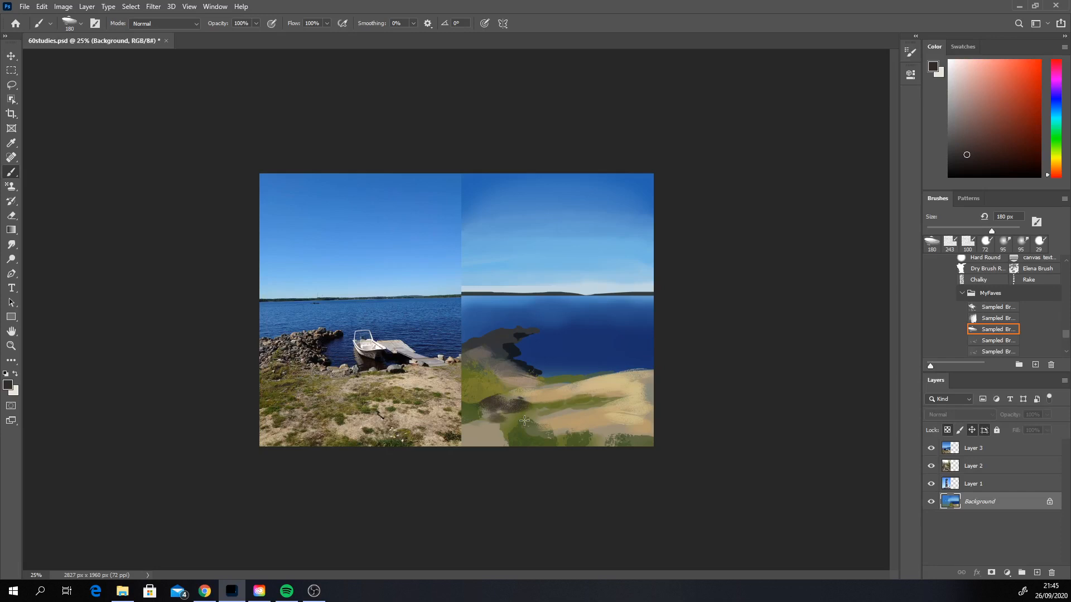
{"action": "left_click", "coordinate": [623, 417], "text": "alt"}
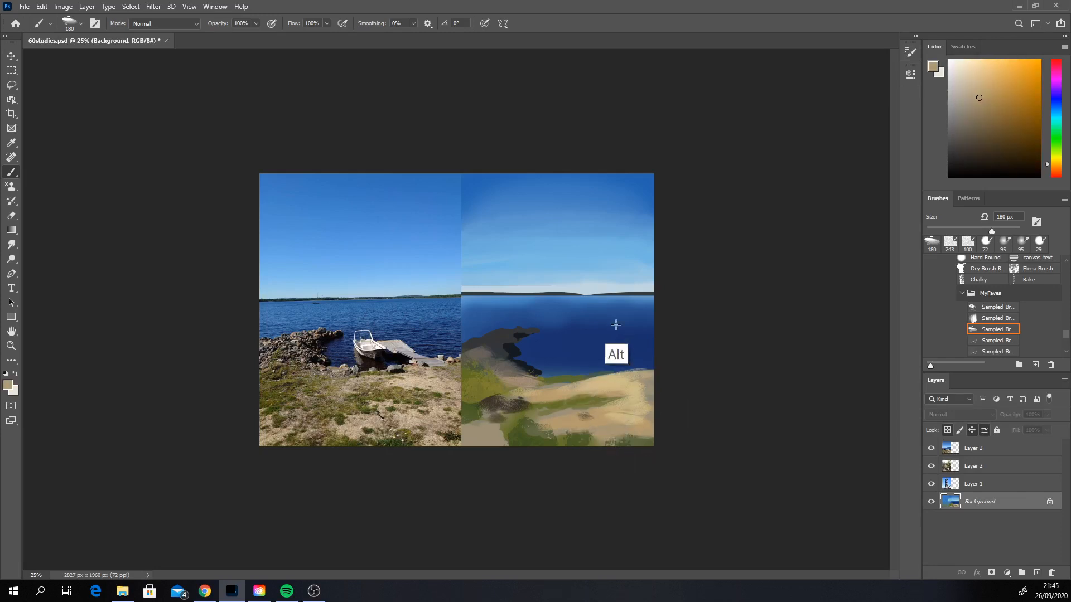
Step: Sweep sampled light blue sky colour across the upper water with the brush enlarged to 417 px, undoing unwanted strokes
{"action": "left_click", "coordinate": [612, 287], "text": "alt"}
{"action": "left_click_drag", "start_coordinate": [672, 308], "coordinate": [551, 324]}
{"action": "key", "text": "ctrl+z"}
{"action": "right_click", "coordinate": [613, 320]}
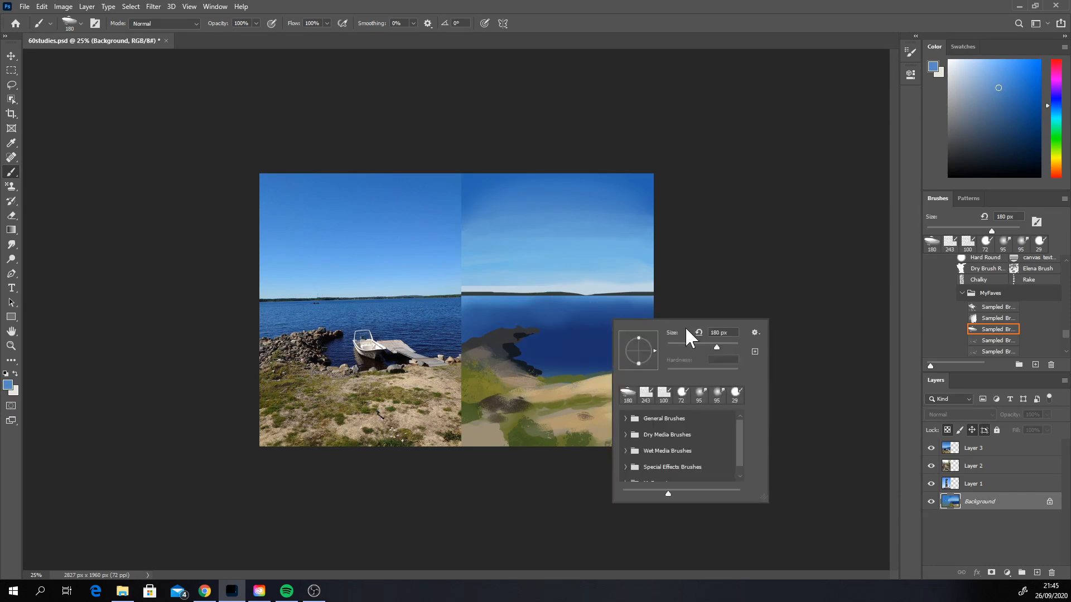
{"action": "left_click_drag", "start_coordinate": [686, 343], "coordinate": [727, 344]}
{"action": "left_click_drag", "start_coordinate": [576, 304], "coordinate": [644, 308]}
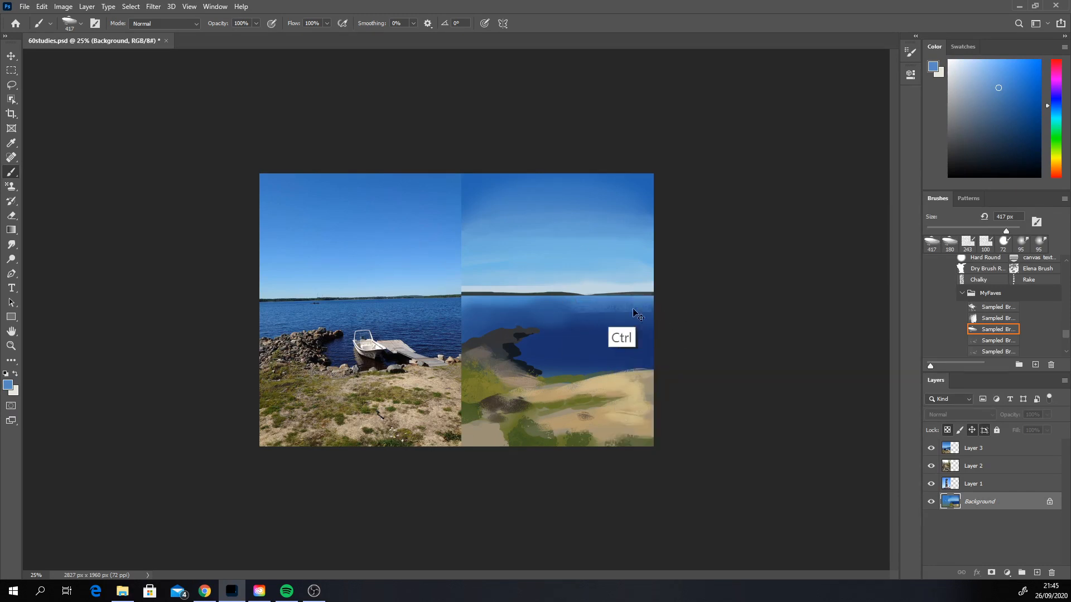
{"action": "key", "text": "ctrl+z"}
{"action": "mouse_move", "coordinate": [569, 310]}
{"action": "left_mouse_down"}
{"action": "mouse_move", "coordinate": [679, 308]}
{"action": "mouse_move", "coordinate": [423, 326]}
{"action": "mouse_move", "coordinate": [452, 320]}
{"action": "left_mouse_up"}
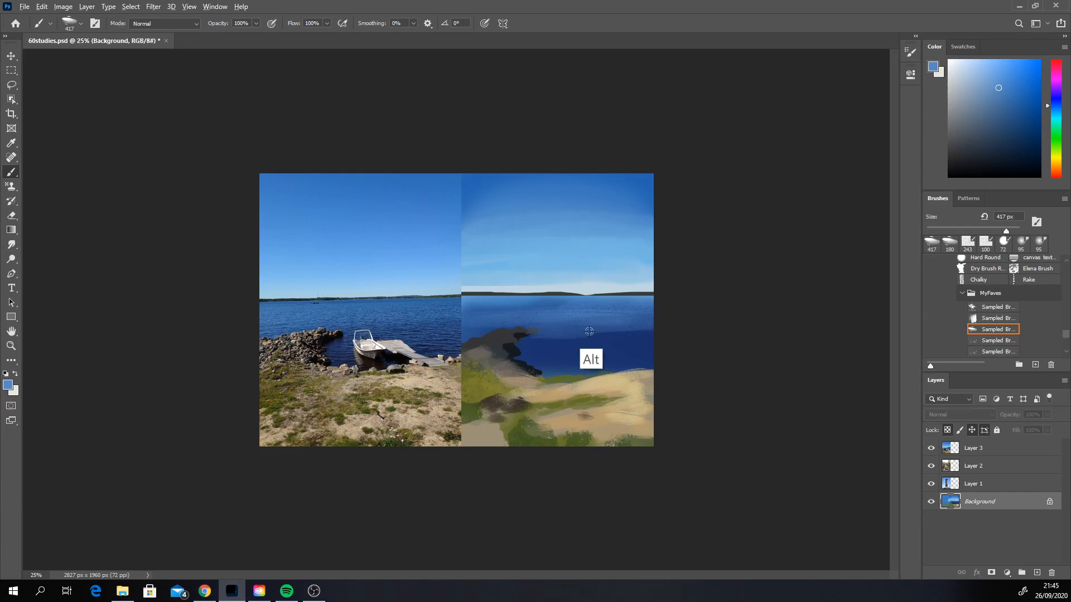
Step: Paint sampled deep blue strokes across the middle of the water and undo the last unwanted stroke near the jetty
{"action": "left_click", "coordinate": [585, 332], "text": "alt"}
{"action": "left_click", "coordinate": [614, 339], "text": "alt"}
{"action": "left_click_drag", "start_coordinate": [669, 328], "coordinate": [575, 331]}
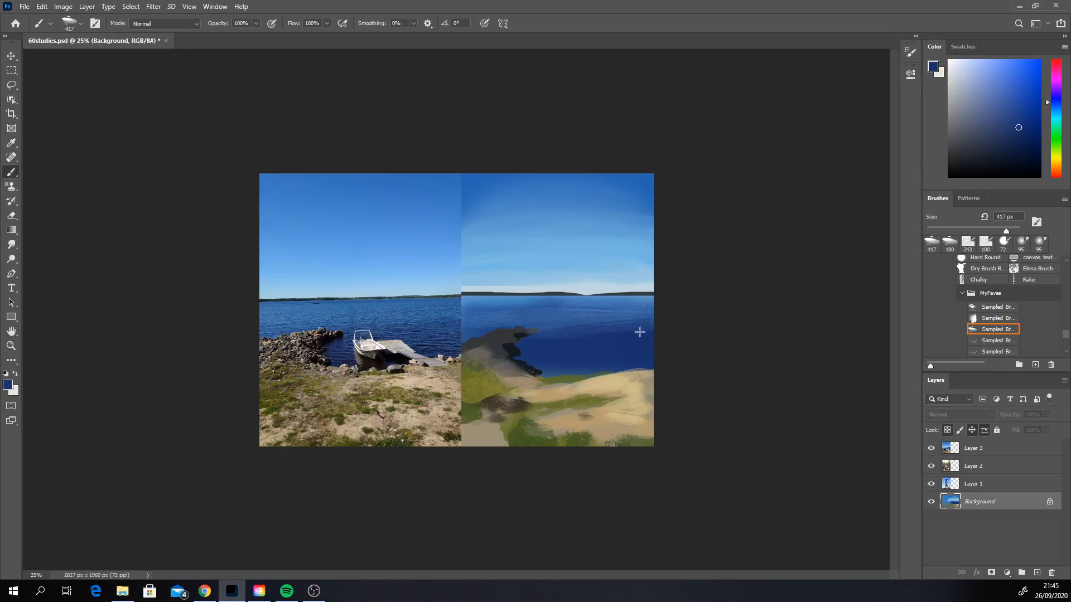
{"action": "mouse_move", "coordinate": [540, 316]}
{"action": "left_mouse_down"}
{"action": "mouse_move", "coordinate": [538, 329]}
{"action": "mouse_move", "coordinate": [458, 323]}
{"action": "mouse_move", "coordinate": [504, 333]}
{"action": "mouse_move", "coordinate": [462, 311]}
{"action": "mouse_move", "coordinate": [498, 320]}
{"action": "left_mouse_up"}
{"action": "key", "text": "ctrl+z"}
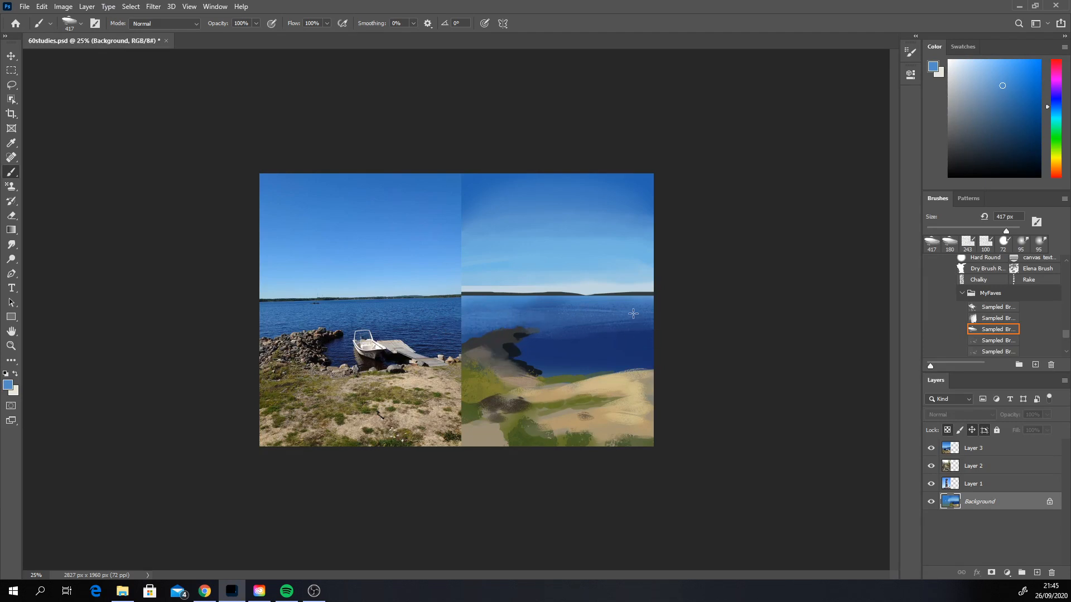
Step: Paint sampled light blue across the sky with the brush enlarged to 1457 px, shifting the hue toward a purer blue
{"action": "left_click", "coordinate": [561, 247], "text": "alt"}
{"action": "left_click_drag", "start_coordinate": [586, 233], "coordinate": [468, 256]}
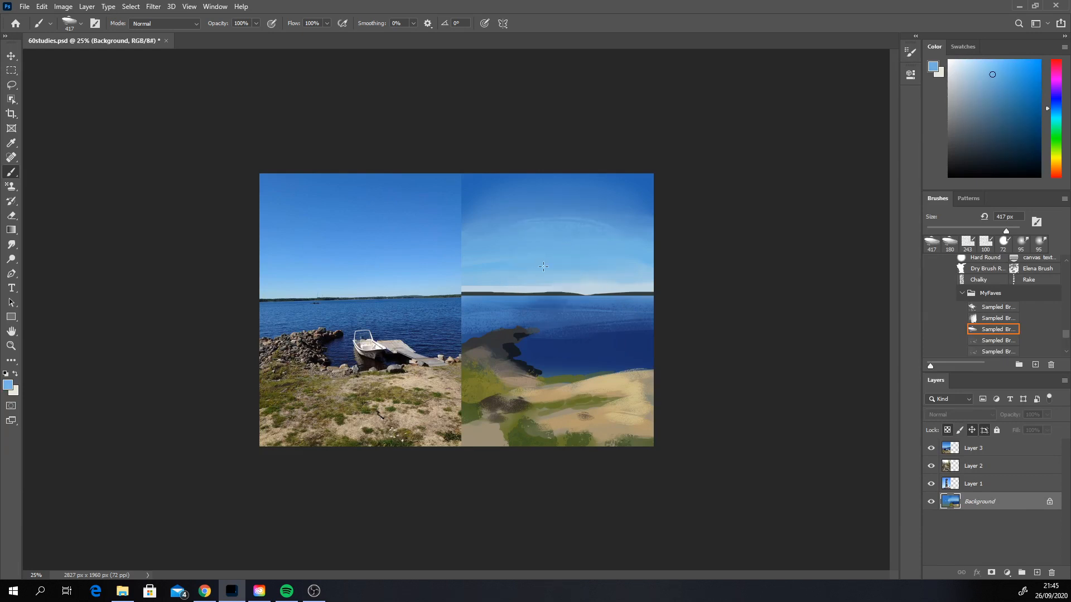
{"action": "right_click", "coordinate": [566, 245]}
{"action": "left_click_drag", "start_coordinate": [684, 275], "coordinate": [691, 272]}
{"action": "mouse_move", "coordinate": [544, 240]}
{"action": "left_mouse_down"}
{"action": "mouse_move", "coordinate": [530, 239]}
{"action": "mouse_move", "coordinate": [619, 241]}
{"action": "left_mouse_up"}
{"action": "key", "text": "ctrl+z"}
{"action": "left_click_drag", "start_coordinate": [538, 241], "coordinate": [654, 235]}
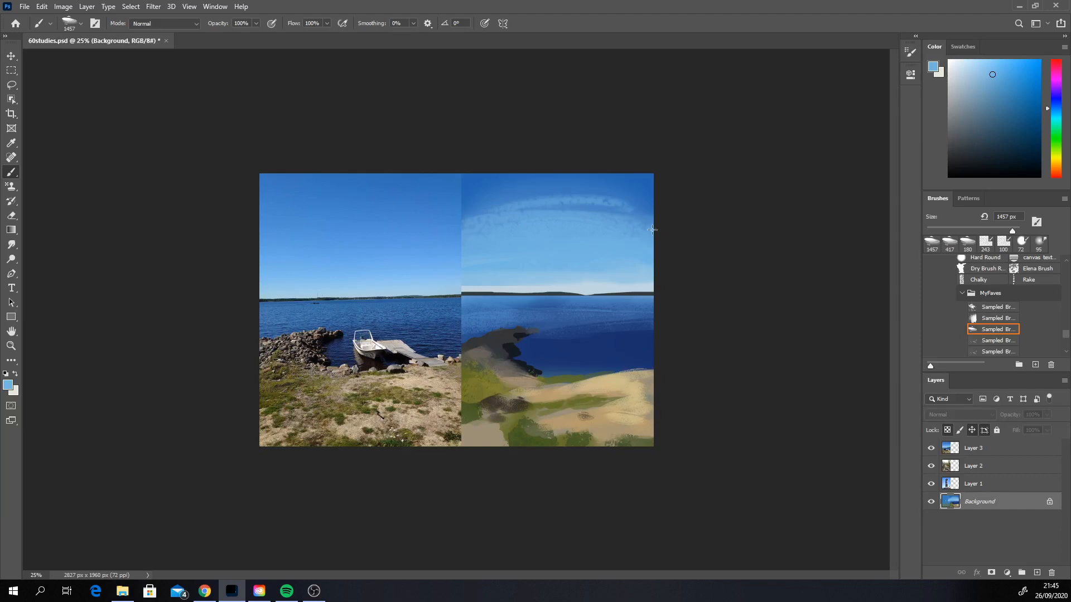
{"action": "left_click", "coordinate": [1056, 104]}
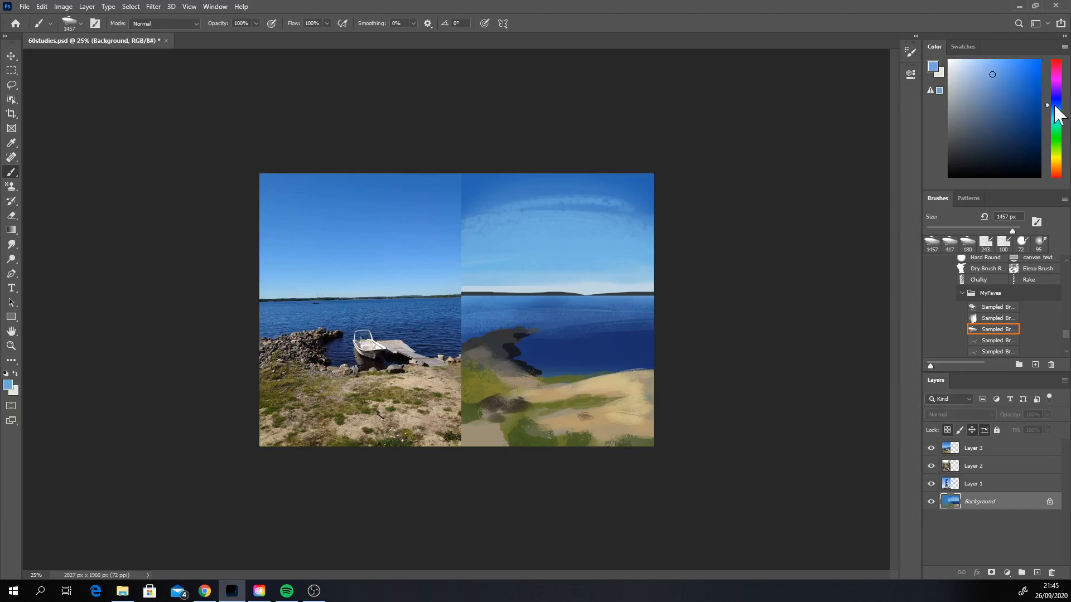
{"action": "mouse_move", "coordinate": [556, 236]}
{"action": "left_mouse_down"}
{"action": "mouse_move", "coordinate": [493, 251]}
{"action": "mouse_move", "coordinate": [598, 242]}
{"action": "mouse_move", "coordinate": [472, 236]}
{"action": "mouse_move", "coordinate": [623, 228]}
{"action": "mouse_move", "coordinate": [503, 212]}
{"action": "mouse_move", "coordinate": [483, 217]}
{"action": "mouse_move", "coordinate": [685, 219]}
{"action": "mouse_move", "coordinate": [593, 201]}
{"action": "mouse_move", "coordinate": [685, 206]}
{"action": "left_mouse_up"}
Step: Blend the textured light blue strokes across the upper sky with the Smudge tool at 146 px
{"action": "left_click", "coordinate": [11, 244]}
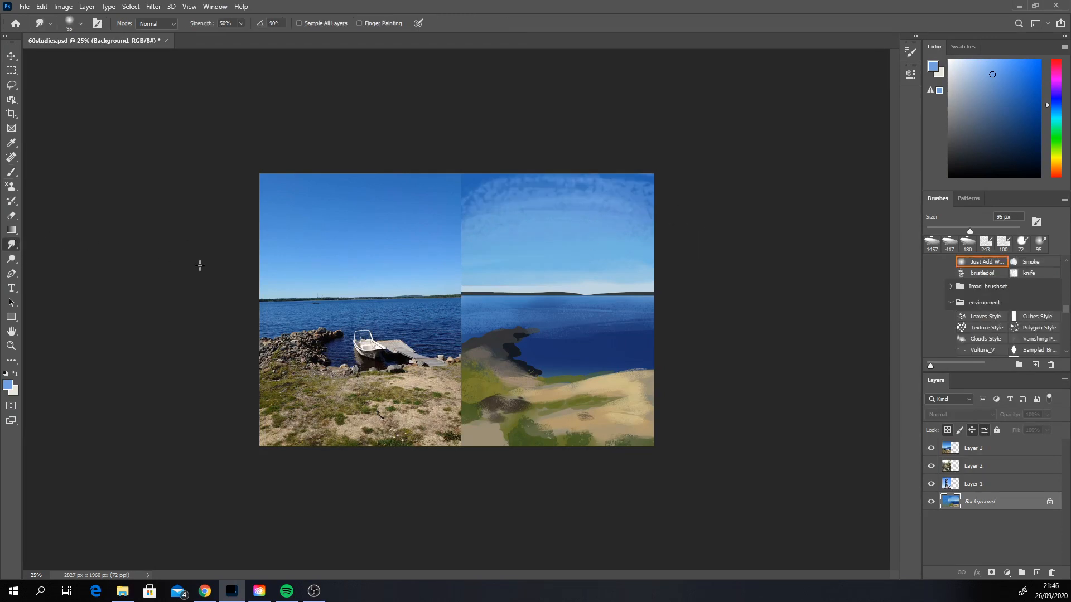
{"action": "right_click", "coordinate": [539, 244]}
{"action": "left_click", "coordinate": [642, 280]}
{"action": "mouse_move", "coordinate": [630, 195]}
{"action": "left_mouse_down"}
{"action": "mouse_move", "coordinate": [646, 190]}
{"action": "mouse_move", "coordinate": [580, 179]}
{"action": "mouse_move", "coordinate": [481, 203]}
{"action": "mouse_move", "coordinate": [488, 212]}
{"action": "left_mouse_up"}
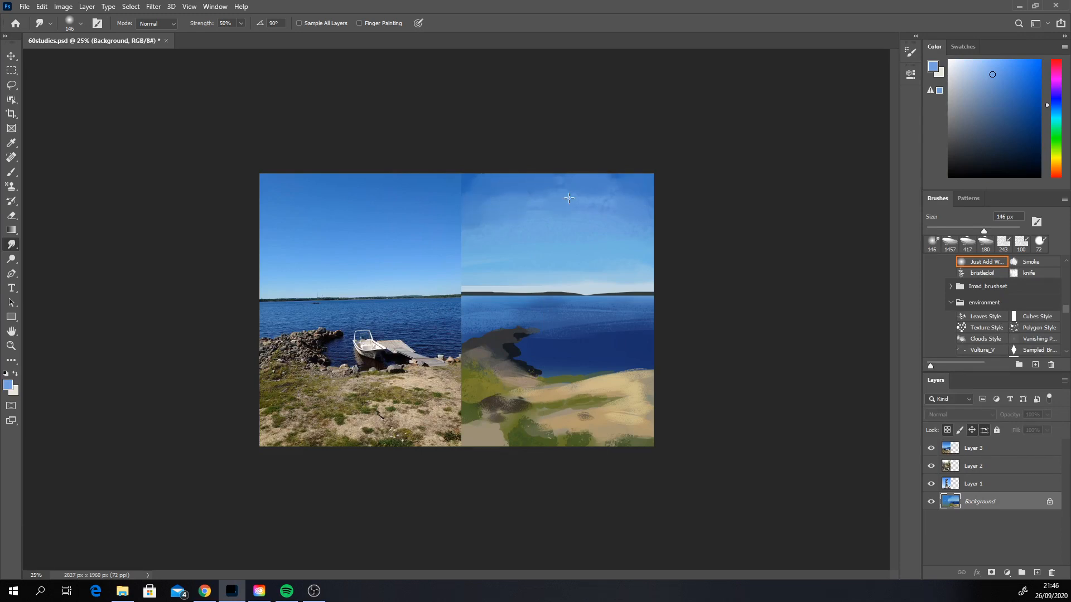
{"action": "left_click_drag", "start_coordinate": [603, 194], "coordinate": [488, 218]}
Step: Blend the grass and sand patches in the foreground and along the shoreline using the Smudge tool at 77 px
{"action": "right_click", "coordinate": [582, 322]}
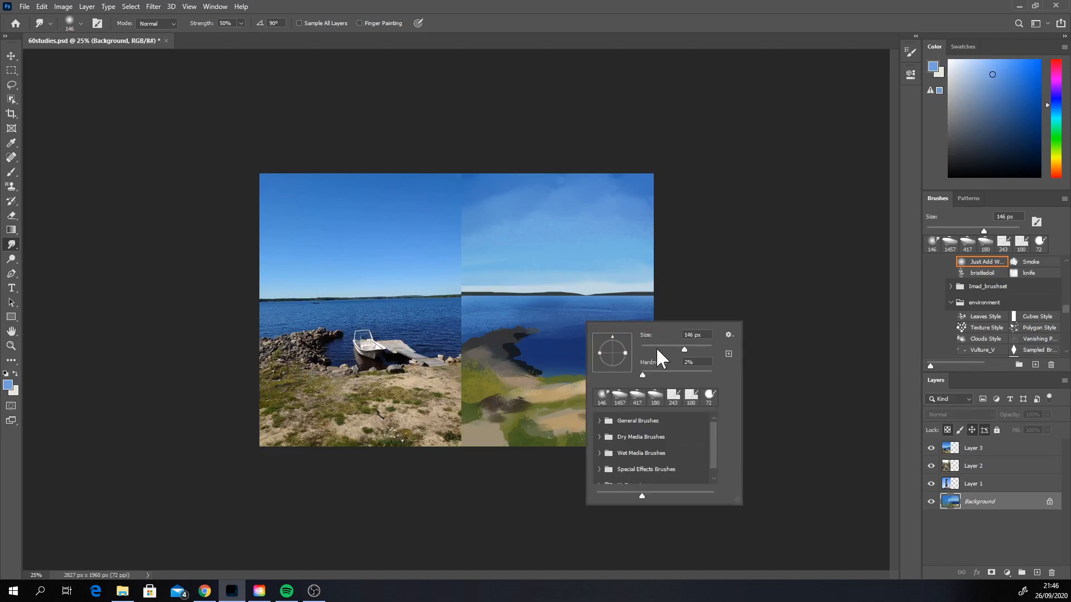
{"action": "left_click", "coordinate": [666, 349]}
{"action": "left_click_drag", "start_coordinate": [529, 414], "coordinate": [498, 421]}
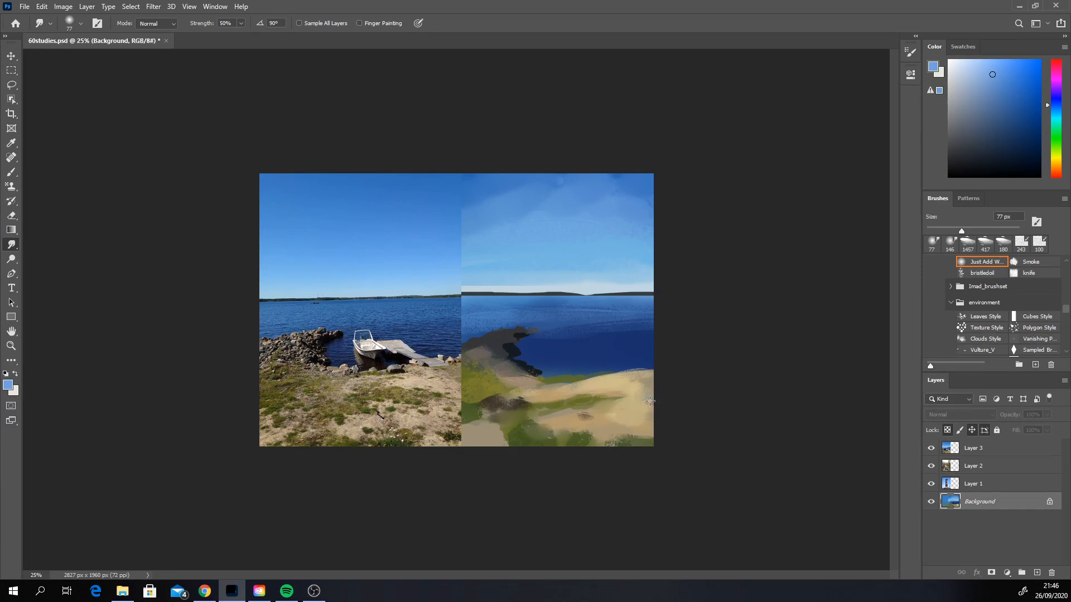
{"action": "mouse_move", "coordinate": [583, 384]}
{"action": "left_mouse_down"}
{"action": "mouse_move", "coordinate": [631, 376]}
{"action": "mouse_move", "coordinate": [568, 380]}
{"action": "left_mouse_up"}
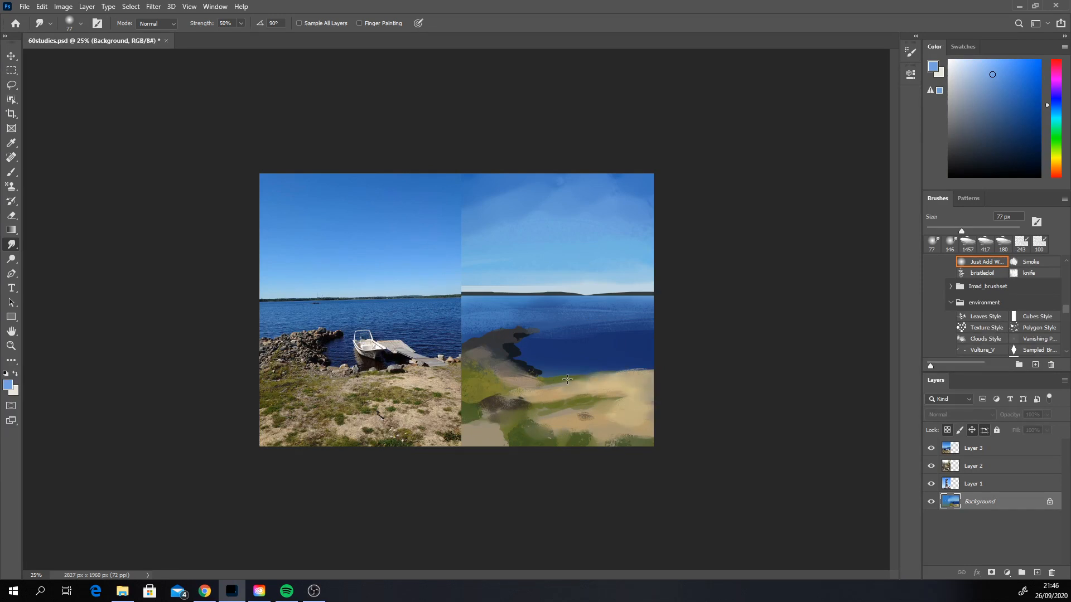
{"action": "left_click_drag", "start_coordinate": [637, 433], "coordinate": [645, 438]}
{"action": "left_click_drag", "start_coordinate": [519, 434], "coordinate": [503, 432]}
Step: Switch to the Brush tool with the environment set's Polygon Style preset and set its opacity to 42%
{"action": "left_click", "coordinate": [12, 172]}
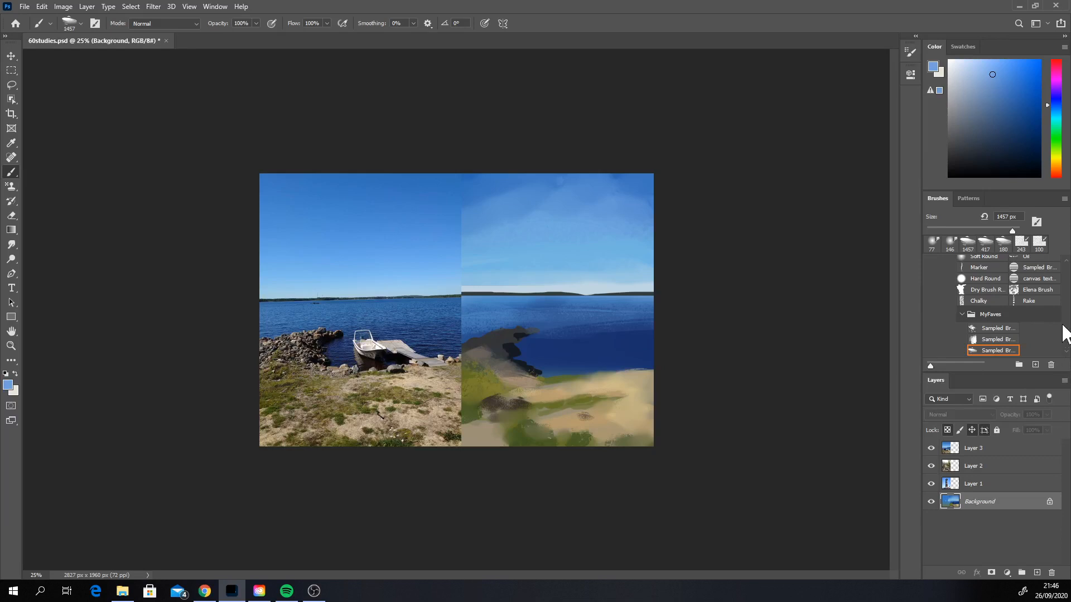
{"action": "scroll", "coordinate": [1065, 324], "scroll_direction": "up", "scroll_amount": 5}
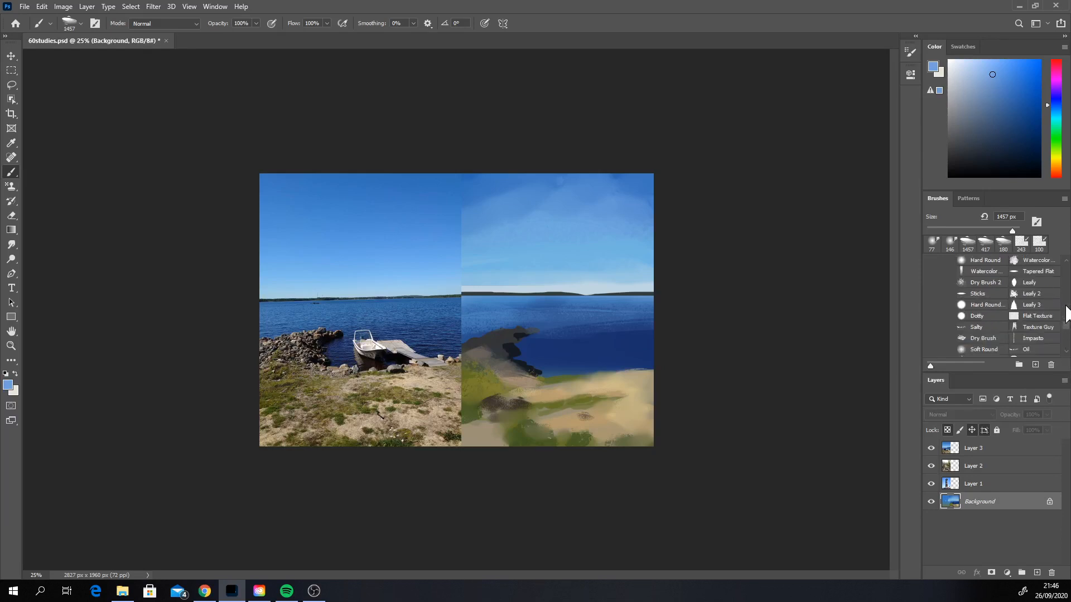
{"action": "scroll", "coordinate": [1066, 316], "scroll_direction": "up", "scroll_amount": 3}
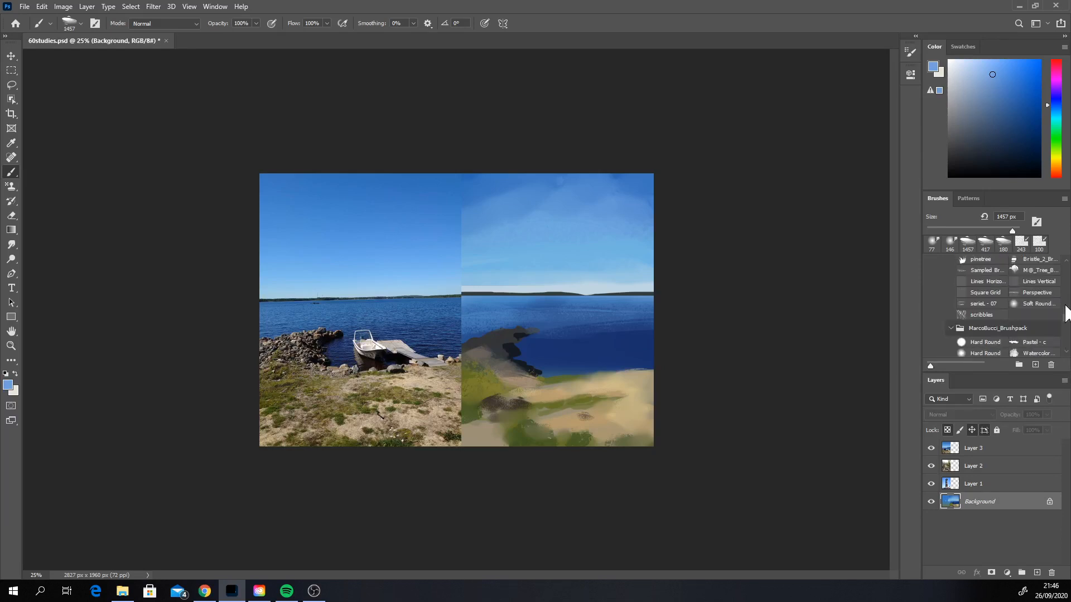
{"action": "left_click", "coordinate": [1066, 332]}
{"action": "left_click", "coordinate": [1065, 315]}
{"action": "left_click", "coordinate": [1067, 312]}
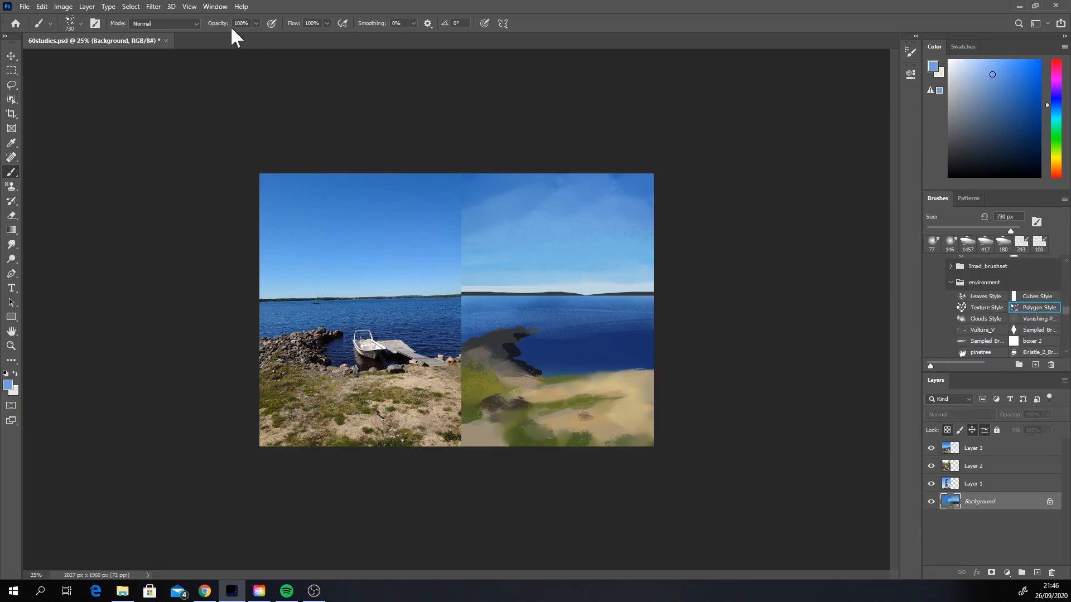
{"action": "left_click", "coordinate": [255, 25]}
Step: Try sampled brown polygon strokes on the rocks at different brush sizes, undoing each attempt
{"action": "left_click", "coordinate": [521, 376], "text": "alt"}
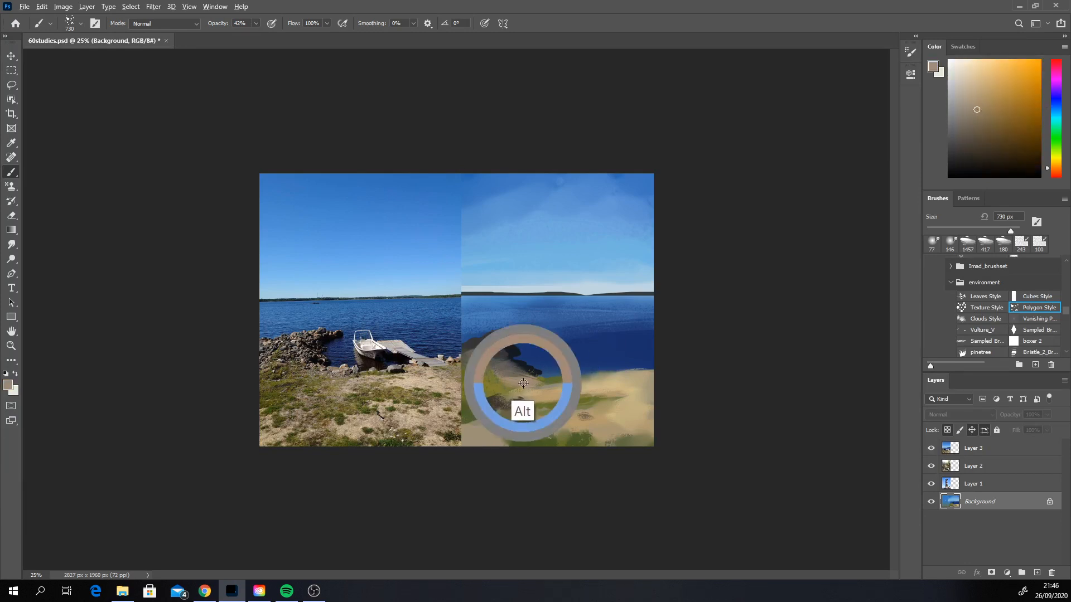
{"action": "mouse_move", "coordinate": [468, 352]}
{"action": "left_mouse_down"}
{"action": "mouse_move", "coordinate": [502, 357]}
{"action": "mouse_move", "coordinate": [491, 344]}
{"action": "mouse_move", "coordinate": [468, 348]}
{"action": "mouse_move", "coordinate": [488, 345]}
{"action": "left_mouse_up"}
{"action": "key", "text": "ctrl+z"}
{"action": "right_click", "coordinate": [507, 351]}
{"action": "left_click", "coordinate": [591, 380]}
{"action": "key", "text": "ctrl+z"}
{"action": "right_click", "coordinate": [524, 343]}
{"action": "left_click", "coordinate": [617, 373]}
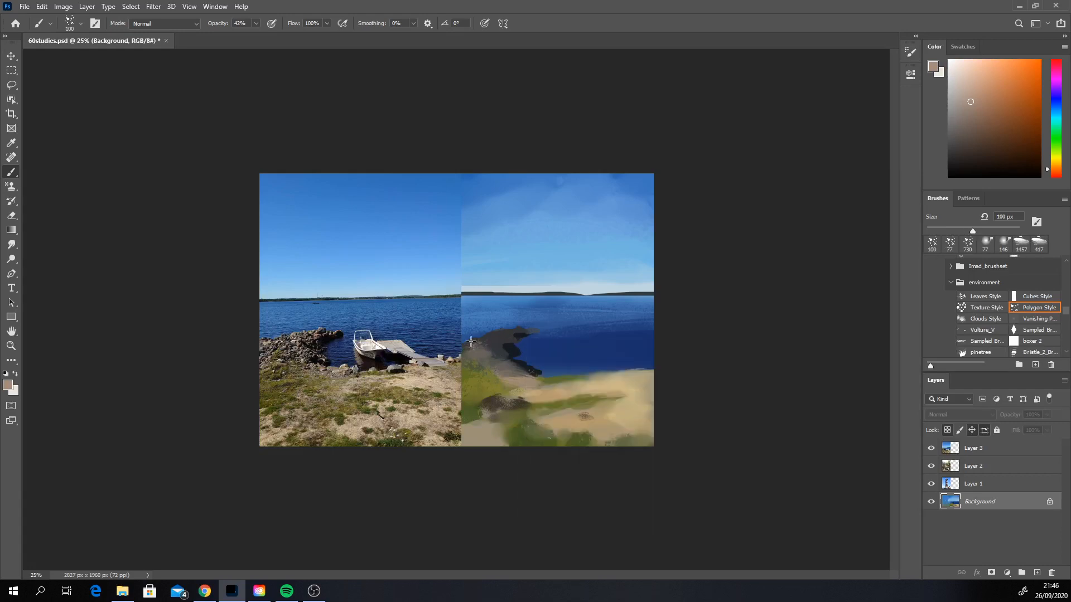
Step: Texture the rock pile with greyish-brown polygon strokes, using the brush at 199 px
{"action": "right_click", "coordinate": [525, 342]}
{"action": "left_click_drag", "start_coordinate": [635, 367], "coordinate": [637, 368]}
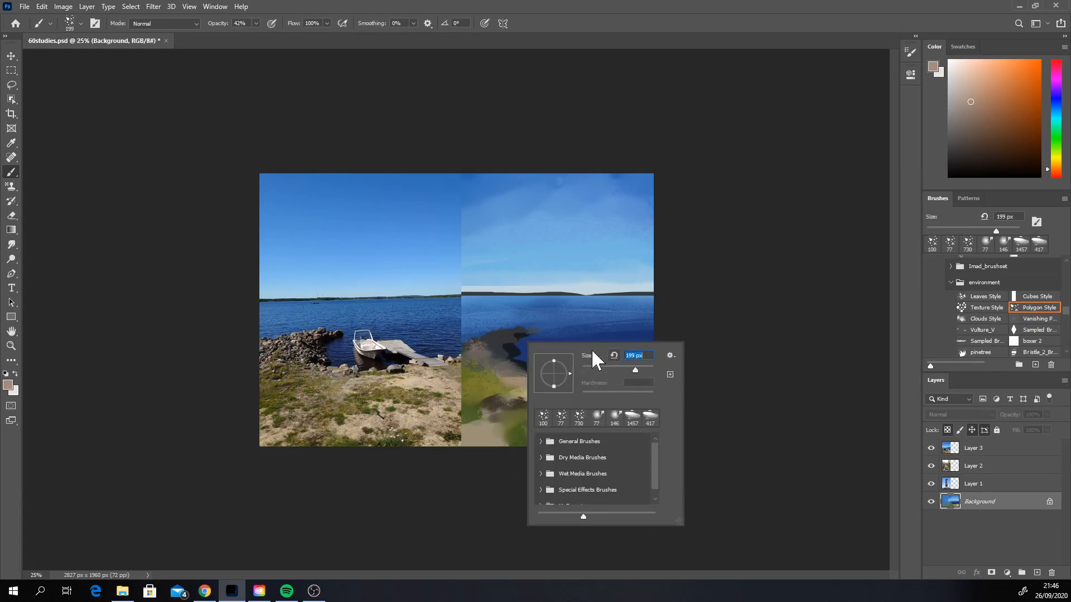
{"action": "left_click_drag", "start_coordinate": [483, 352], "coordinate": [503, 337]}
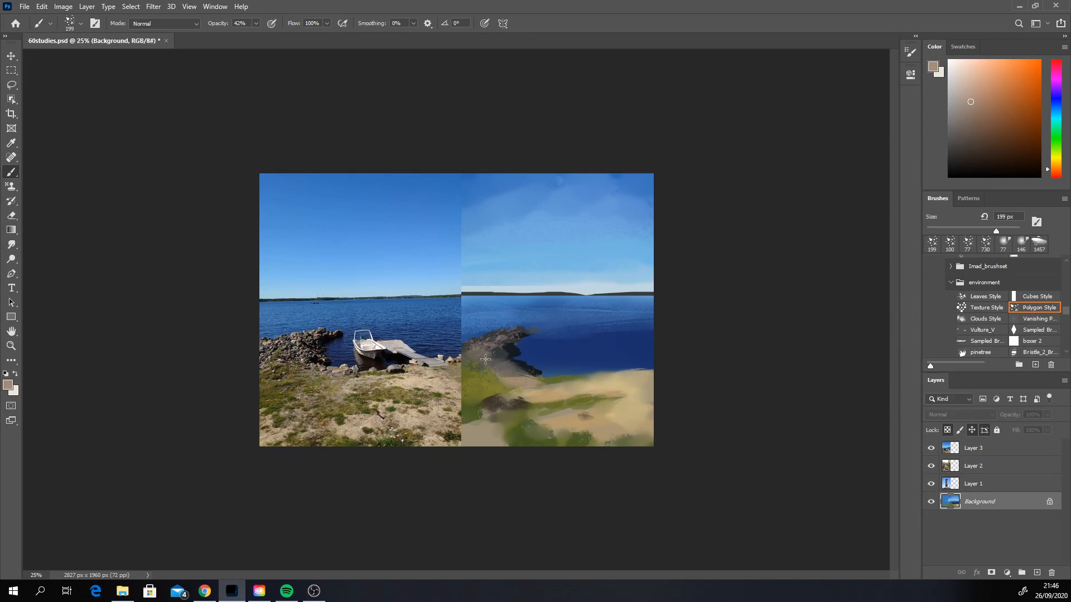
{"action": "left_click", "coordinate": [534, 329], "text": "alt"}
Step: Add bright speckled highlights across the rocks with the brush in Color Dodge mode, undoing the last unwanted stroke
{"action": "left_click", "coordinate": [159, 24]}
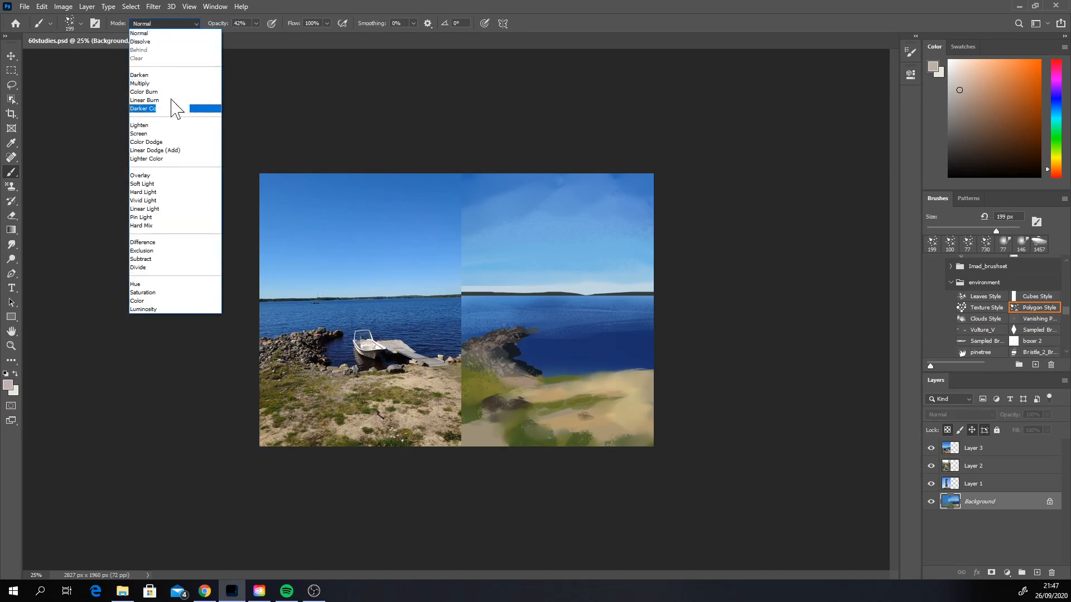
{"action": "left_click", "coordinate": [168, 138]}
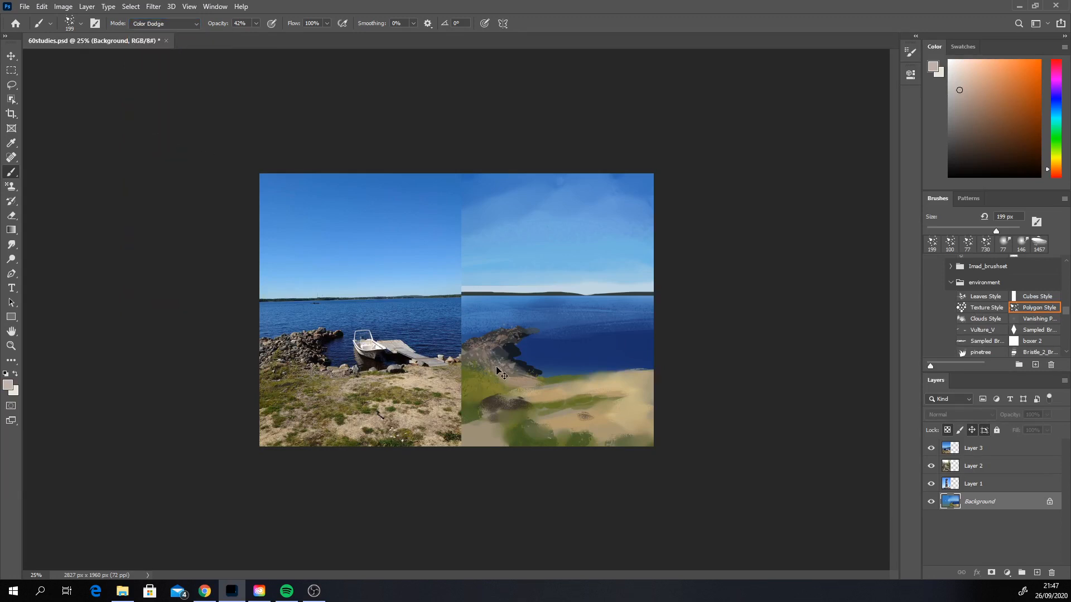
{"action": "mouse_move", "coordinate": [502, 362]}
{"action": "left_mouse_down"}
{"action": "mouse_move", "coordinate": [477, 354]}
{"action": "mouse_move", "coordinate": [496, 365]}
{"action": "left_mouse_up"}
{"action": "left_click_drag", "start_coordinate": [489, 360], "coordinate": [464, 362]}
{"action": "key", "text": "ctrl+z"}
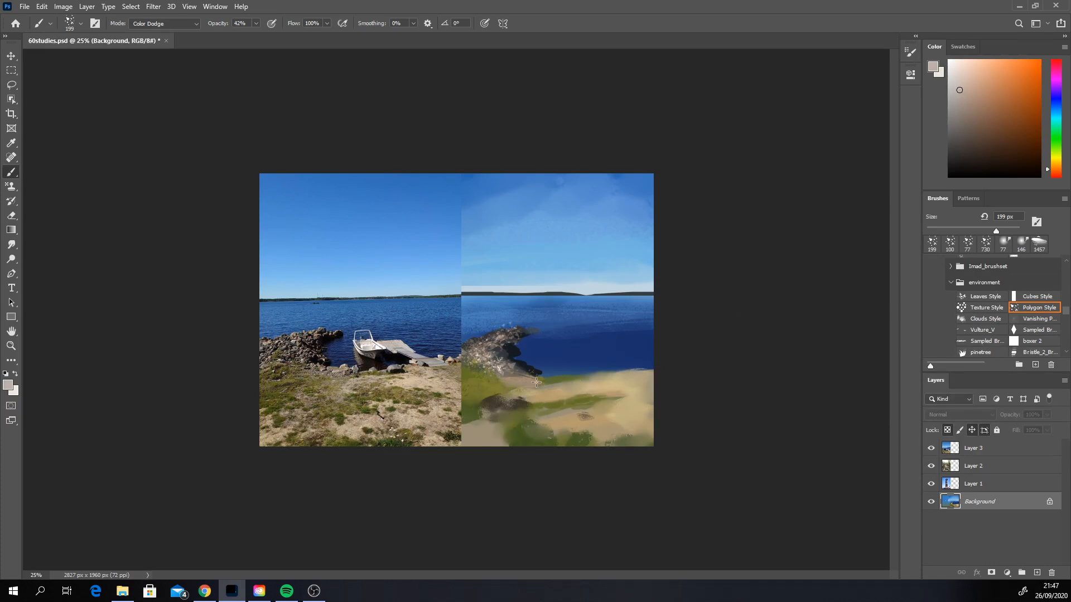
Step: Darken parts of the rock pile with polygon strokes in sampled deep blue, using the brush in Multiply mode
{"action": "left_click", "coordinate": [512, 353], "text": "alt"}
{"action": "left_click", "coordinate": [172, 24]}
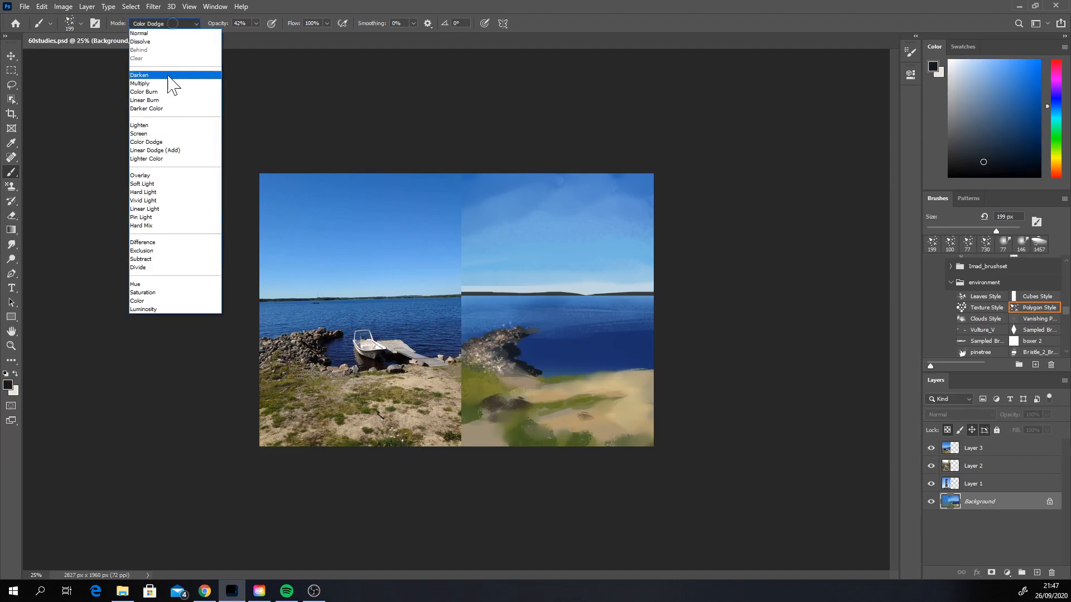
{"action": "left_click", "coordinate": [156, 84]}
{"action": "left_click", "coordinate": [528, 348], "text": "alt"}
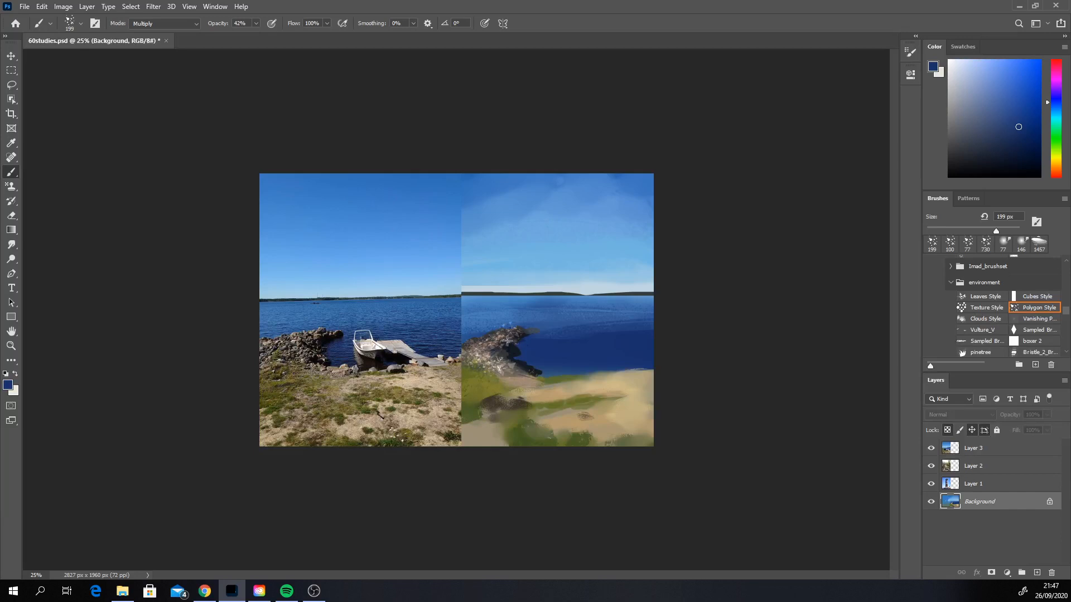
{"action": "mouse_move", "coordinate": [493, 350]}
{"action": "left_mouse_down"}
{"action": "mouse_move", "coordinate": [476, 374]}
{"action": "mouse_move", "coordinate": [522, 364]}
{"action": "mouse_move", "coordinate": [527, 375]}
{"action": "mouse_move", "coordinate": [502, 365]}
{"action": "left_mouse_up"}
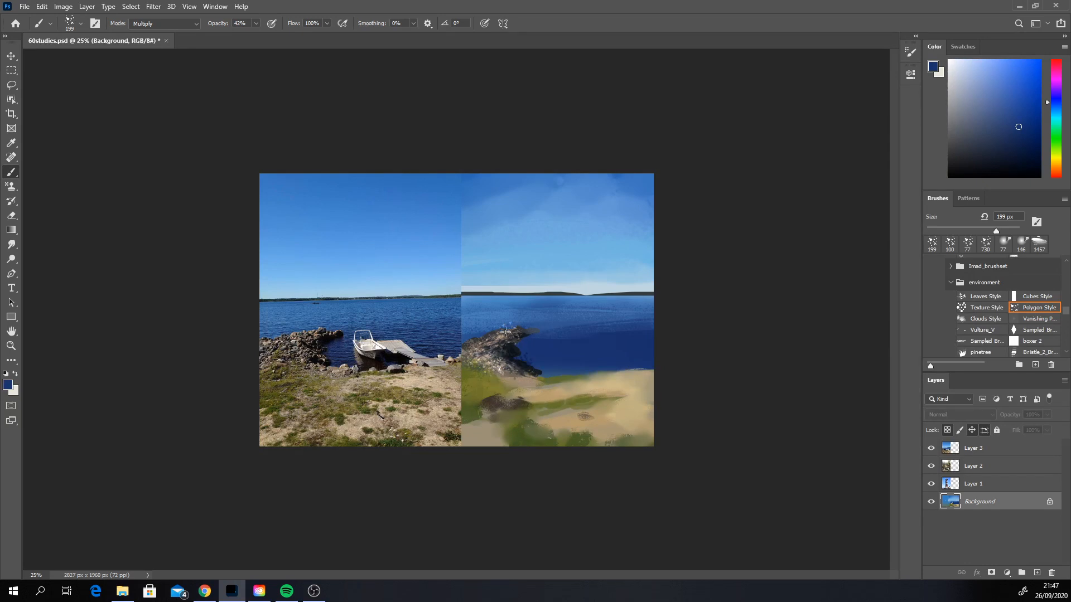
{"action": "key", "text": "ctrl"}
Step: Refine the rocks' upper edge with sampled water blue, using the diamond-shaped sampled brush at 37 px in Normal mode
{"action": "left_click", "coordinate": [1042, 330]}
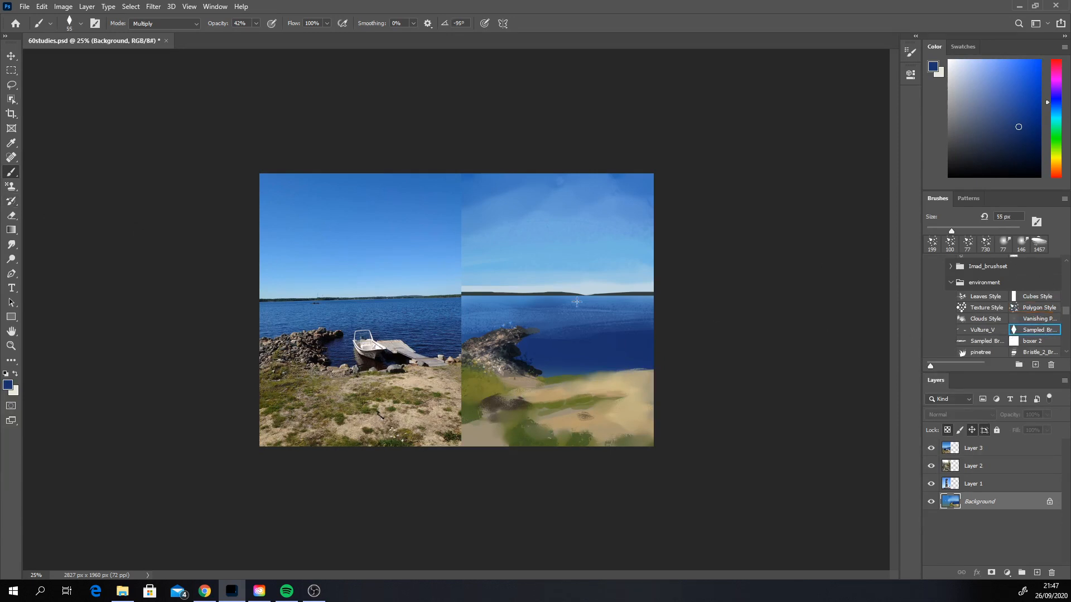
{"action": "left_click", "coordinate": [180, 23]}
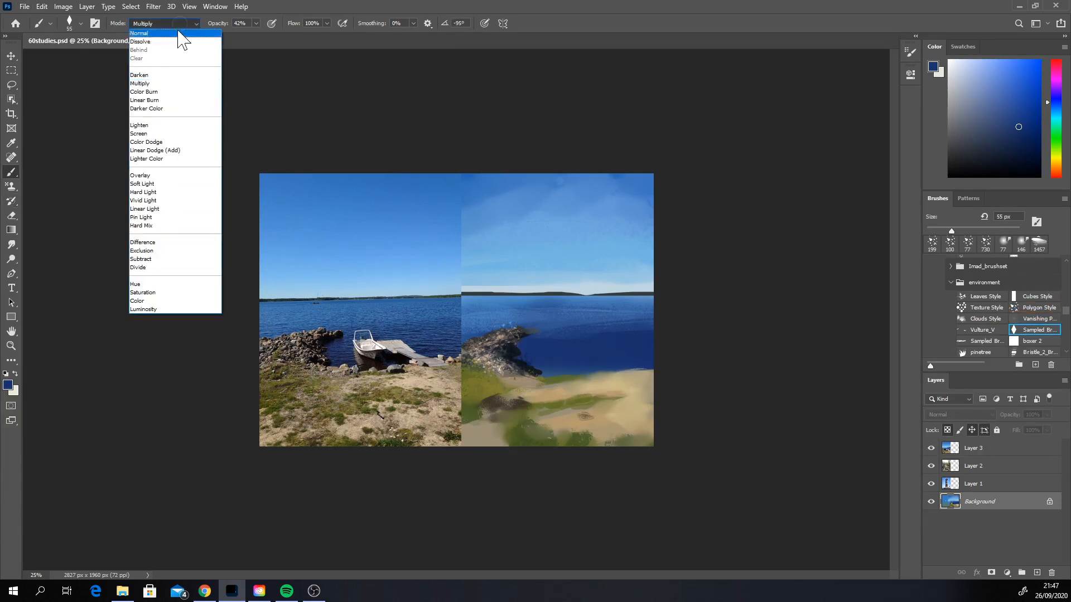
{"action": "left_click", "coordinate": [179, 36]}
{"action": "left_click", "coordinate": [543, 320], "text": "alt"}
{"action": "right_click", "coordinate": [544, 320]}
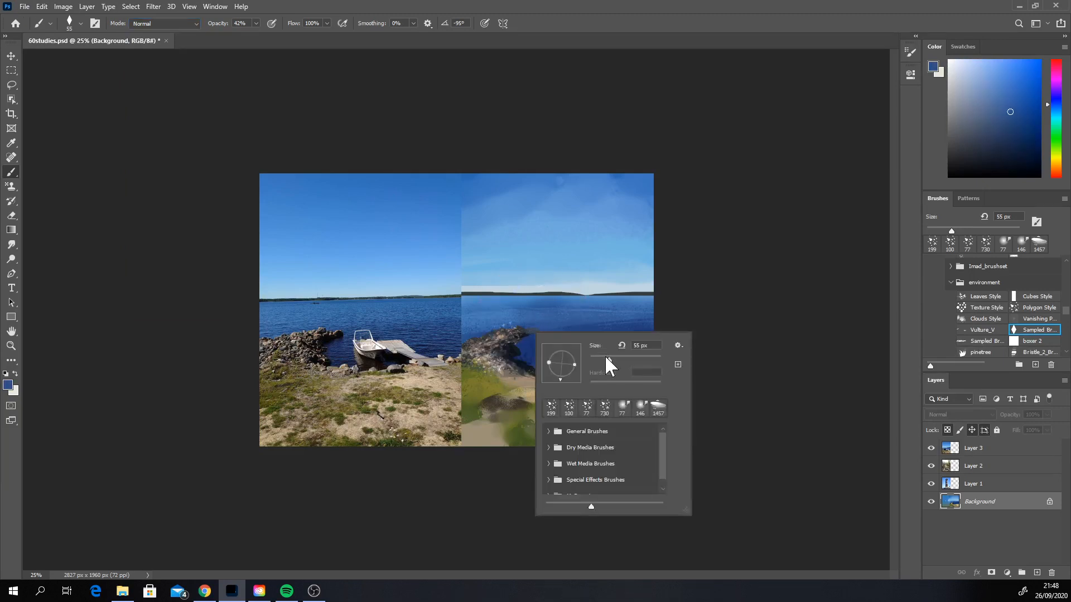
{"action": "left_click", "coordinate": [603, 357]}
{"action": "left_click", "coordinate": [524, 326]}
{"action": "left_click_drag", "start_coordinate": [537, 321], "coordinate": [511, 328]}
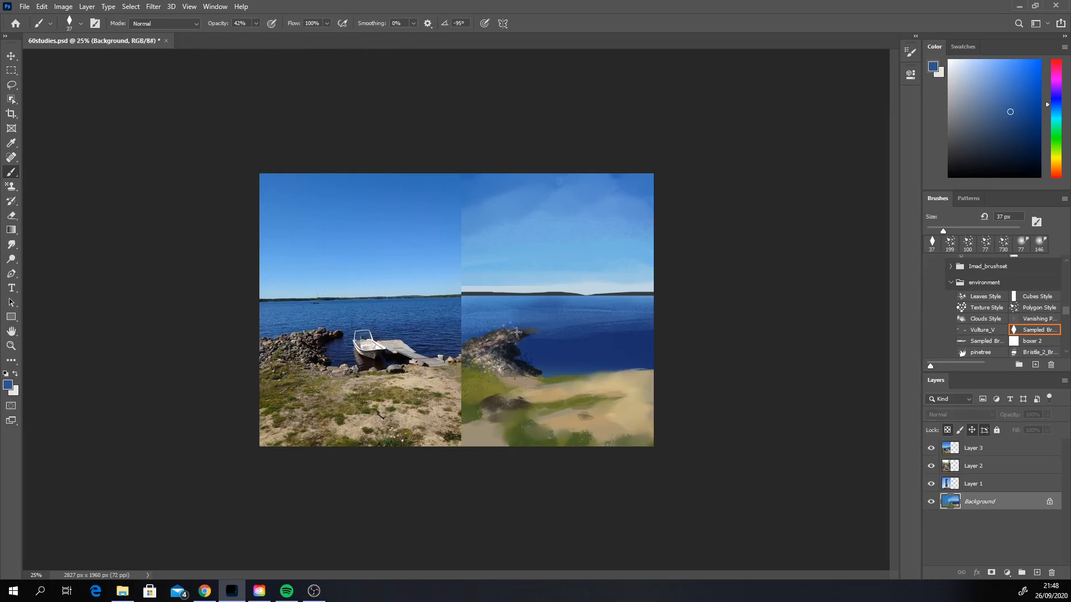
Step: Paint individual stone marks on the rock pile in sampled brown and light tones, raising the brush opacity to 100%
{"action": "left_click", "coordinate": [499, 337], "text": "alt"}
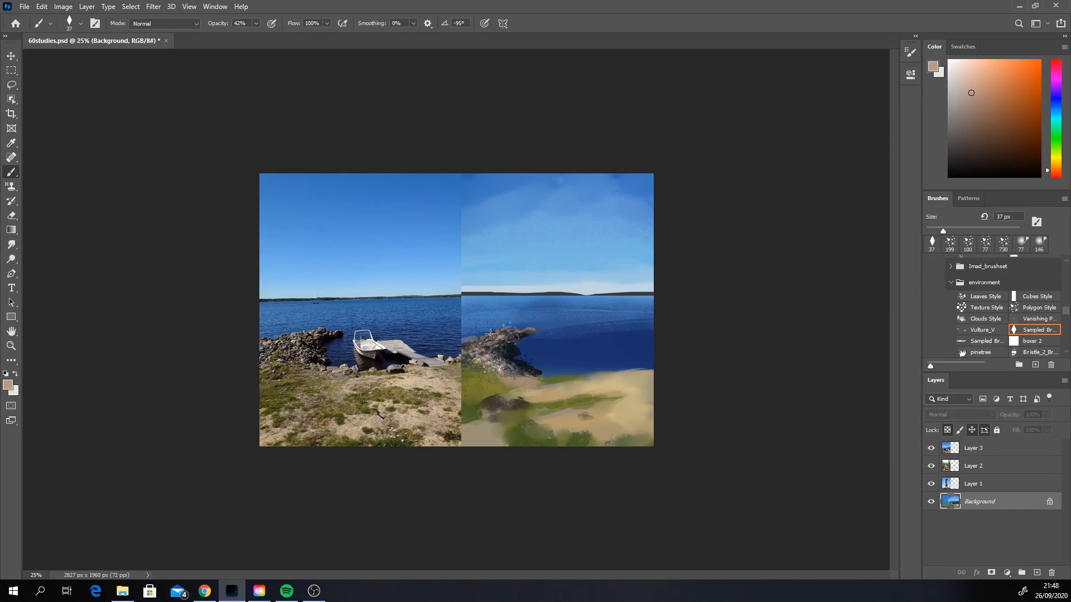
{"action": "left_click", "coordinate": [474, 360], "text": "alt"}
{"action": "left_click", "coordinate": [255, 23]}
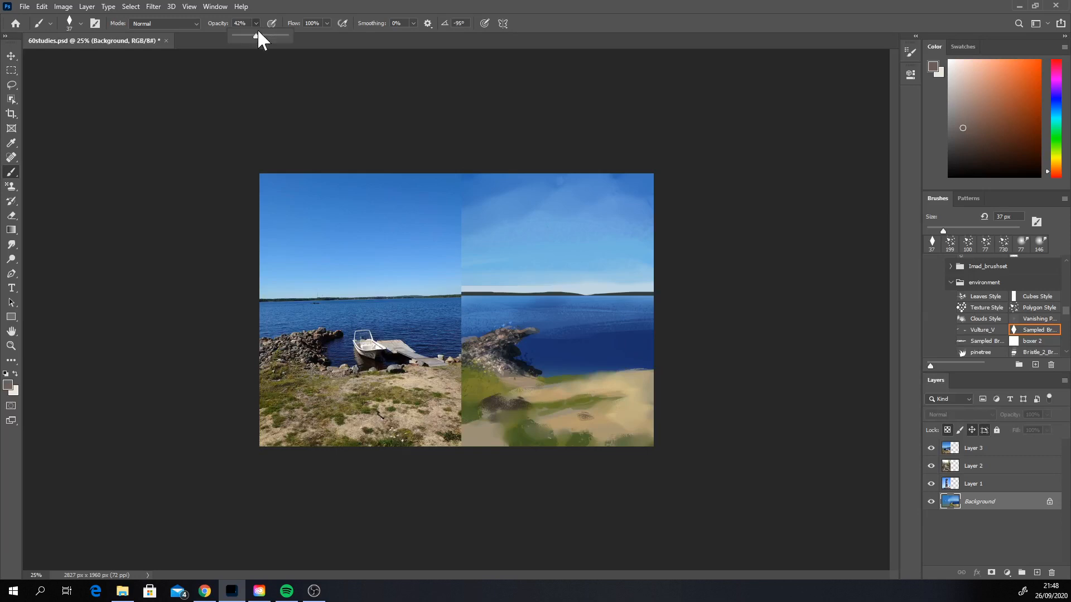
{"action": "left_click_drag", "start_coordinate": [256, 34], "coordinate": [411, 69]}
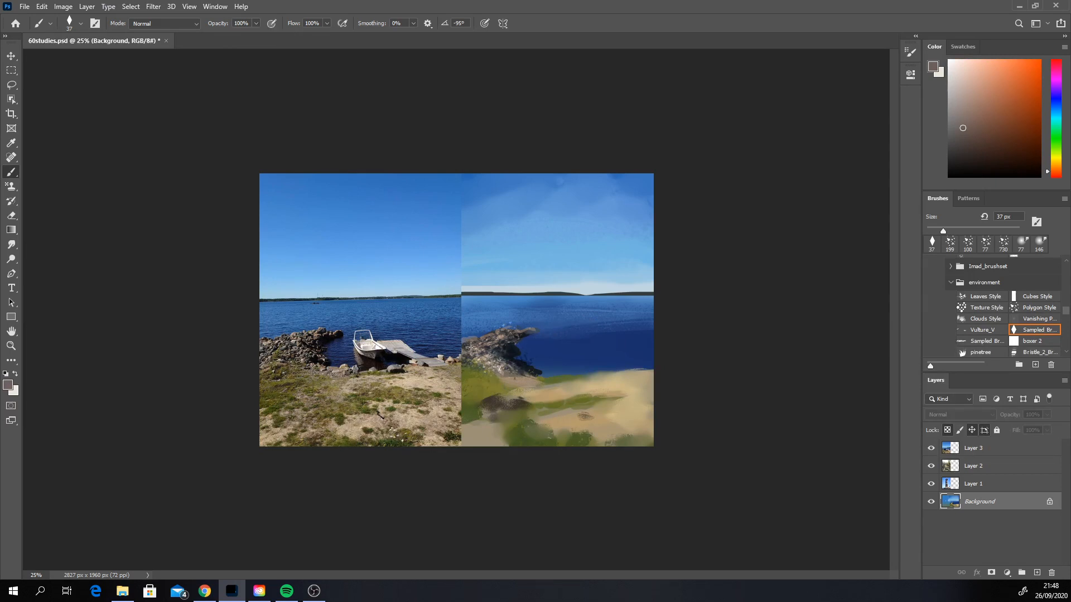
{"action": "key", "text": "alt"}
{"action": "left_click", "coordinate": [477, 349], "text": "alt"}
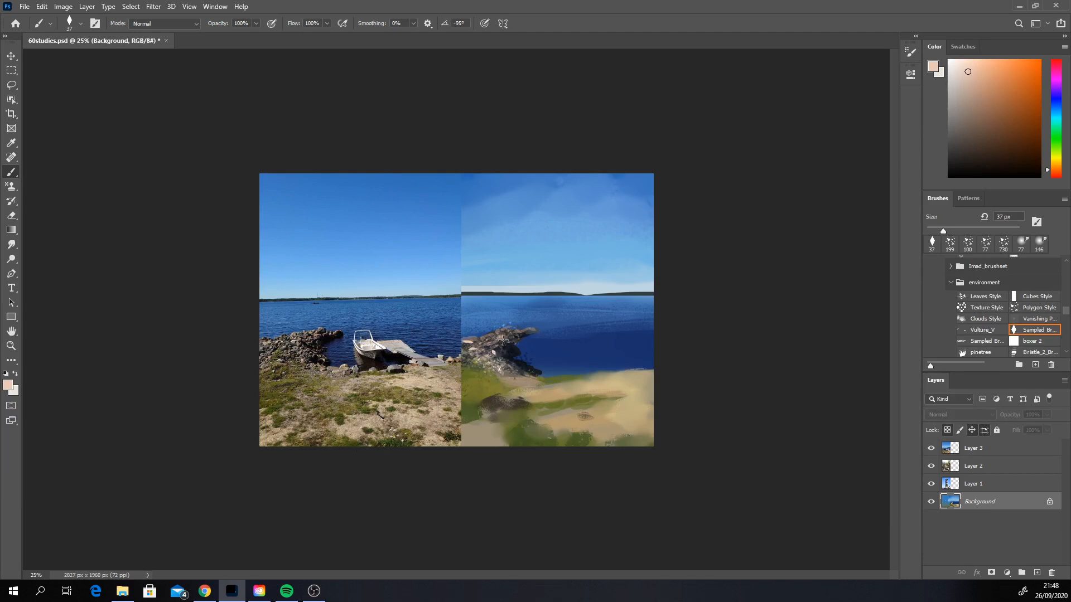
Step: Add light stone strokes along the top of the rocks, shifting the colour to a redder pink and undoing unwanted strokes
{"action": "left_click_drag", "start_coordinate": [496, 336], "coordinate": [510, 337]}
{"action": "key", "text": "ctrl+z"}
{"action": "left_click", "coordinate": [1056, 173]}
{"action": "left_click", "coordinate": [976, 80]}
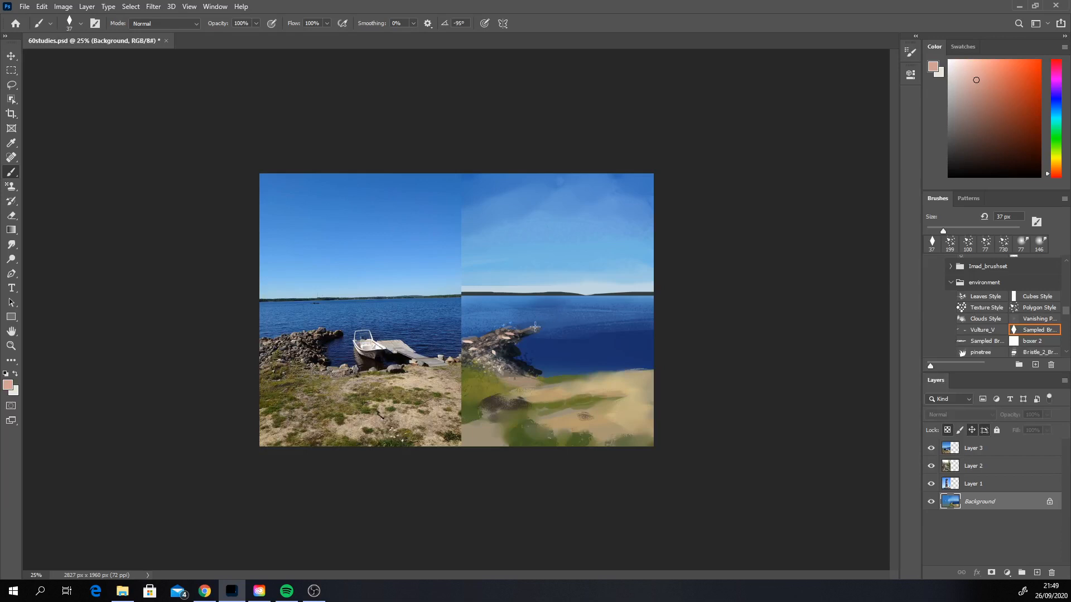
{"action": "key", "text": "ctrl+z"}
{"action": "left_click", "coordinate": [507, 324], "text": "alt"}
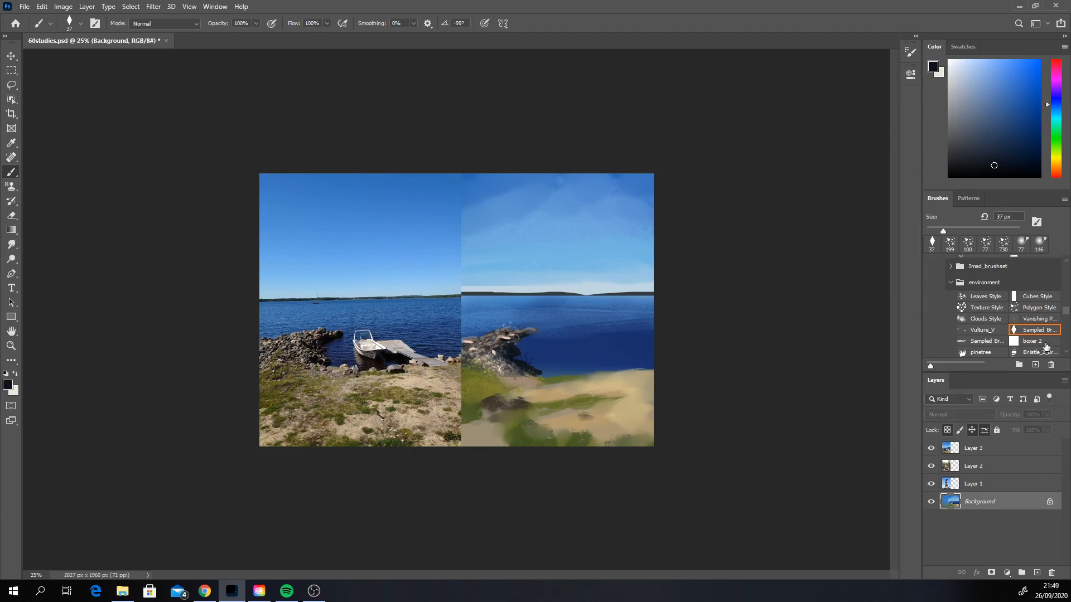
Step: Paint textured grass over the foreground in sampled olive greens with the flat sampled brush at 448 px, undoing unwanted strokes
{"action": "left_click", "coordinate": [972, 341]}
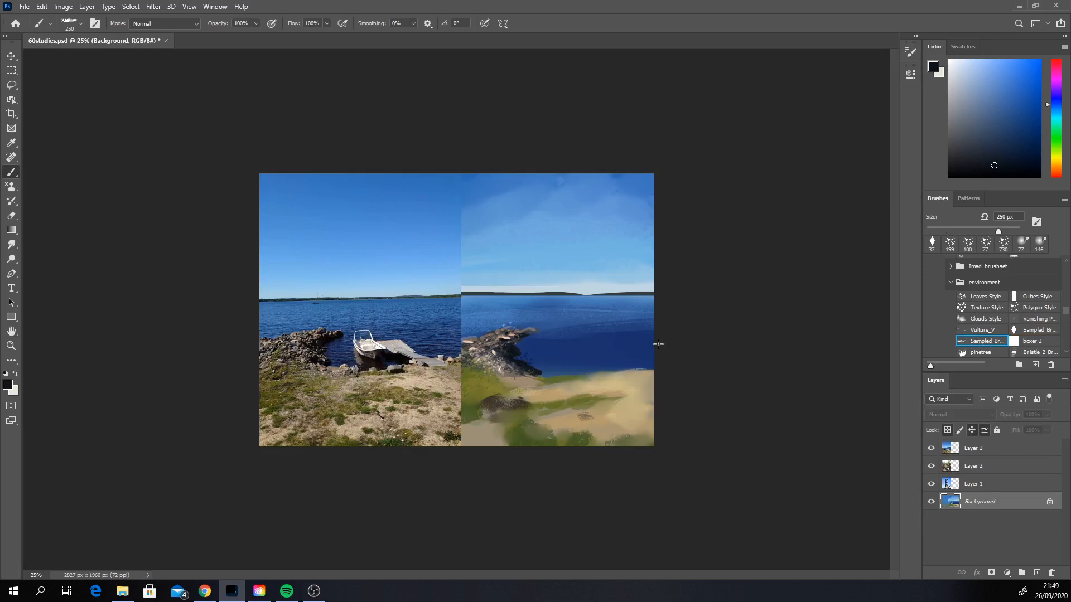
{"action": "left_click", "coordinate": [533, 440], "text": "alt"}
{"action": "right_click", "coordinate": [564, 431]}
{"action": "left_click_drag", "start_coordinate": [652, 420], "coordinate": [685, 419]}
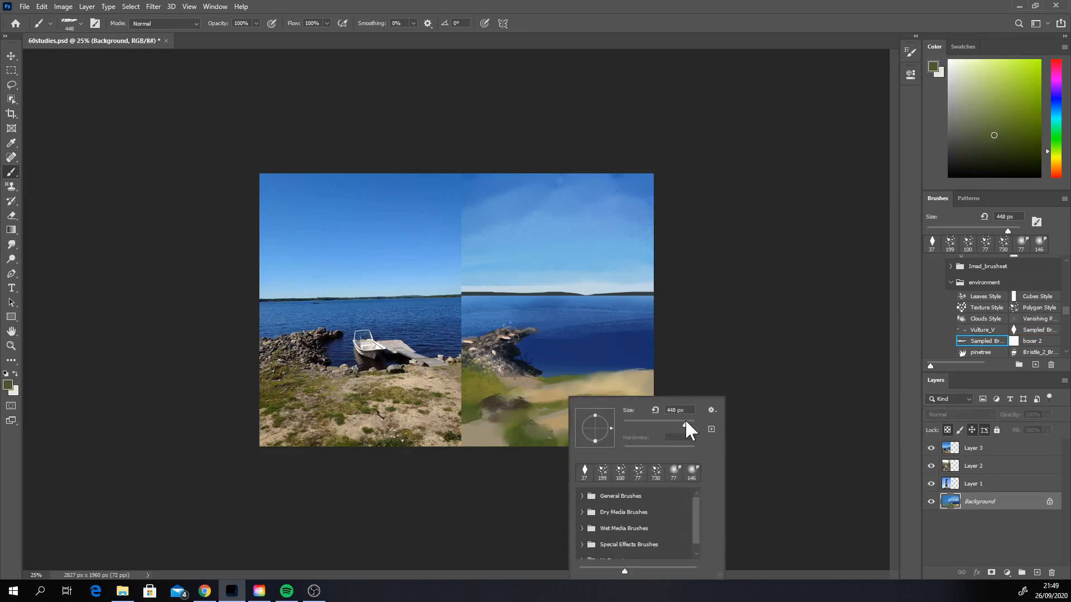
{"action": "left_click", "coordinate": [551, 422]}
{"action": "mouse_move", "coordinate": [566, 441]}
{"action": "left_mouse_down"}
{"action": "mouse_move", "coordinate": [602, 419]}
{"action": "mouse_move", "coordinate": [538, 437]}
{"action": "mouse_move", "coordinate": [626, 432]}
{"action": "mouse_move", "coordinate": [543, 446]}
{"action": "left_mouse_up"}
{"action": "key", "text": "ctrl+z"}
{"action": "key", "text": "ctrl+z"}
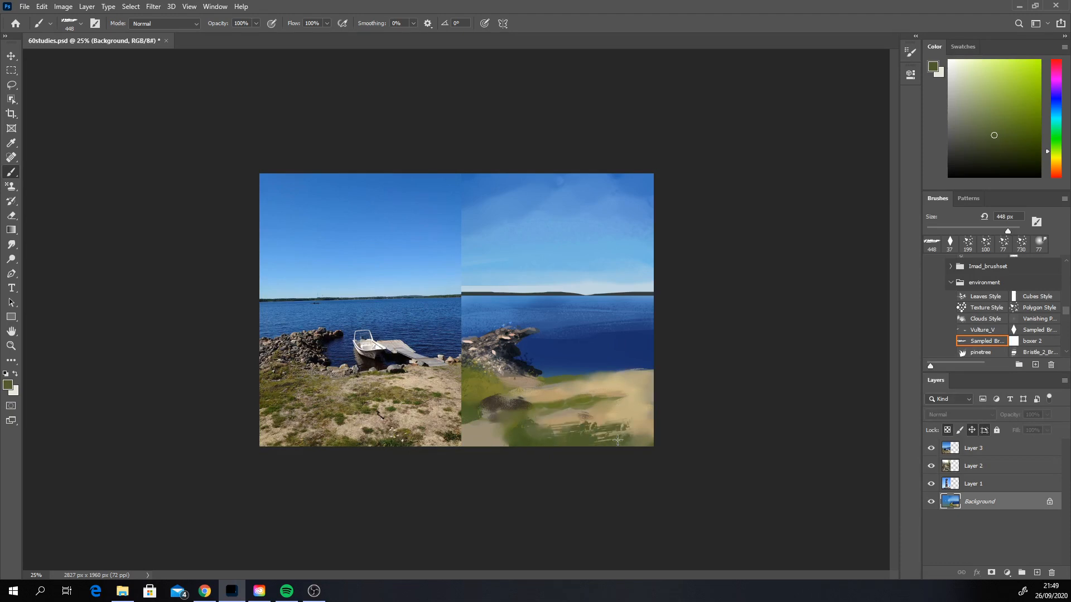
{"action": "left_click", "coordinate": [476, 394], "text": "alt"}
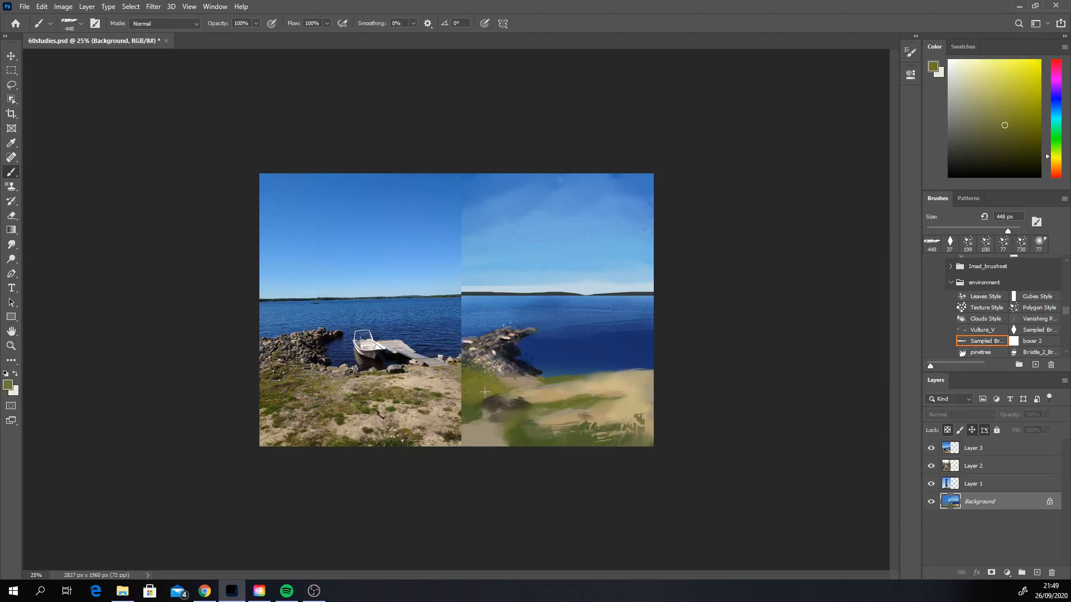
{"action": "left_click", "coordinate": [472, 419], "text": "alt"}
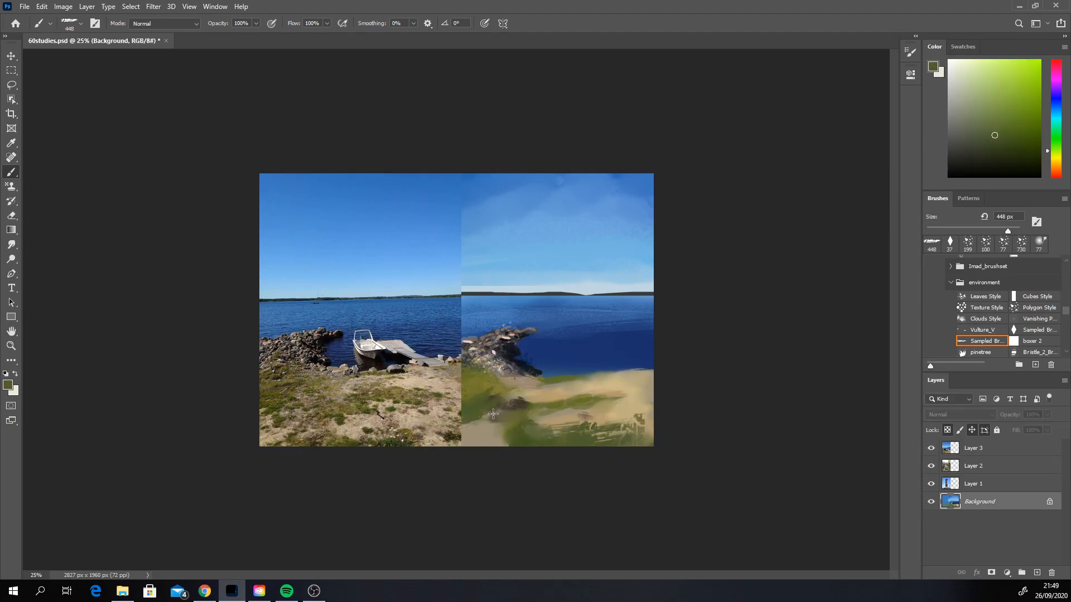
Step: Try sampled brown strokes over the rocks and water-blue strokes along their tip, undoing them
{"action": "left_click", "coordinate": [511, 340], "text": "alt"}
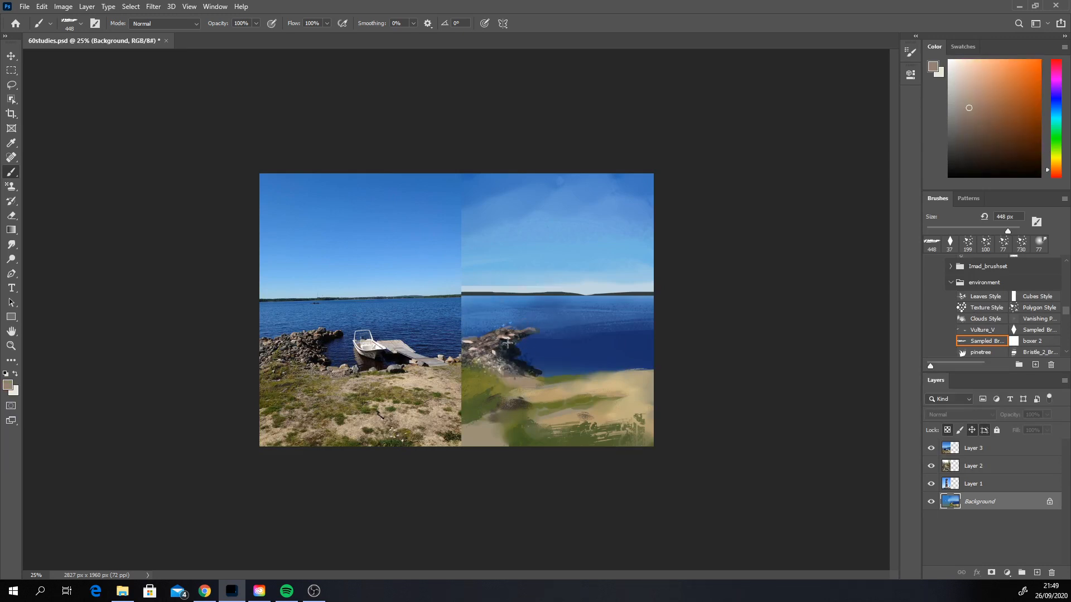
{"action": "left_click_drag", "start_coordinate": [507, 343], "coordinate": [482, 354]}
{"action": "key", "text": "ctrl+z"}
{"action": "left_click", "coordinate": [546, 330], "text": "alt"}
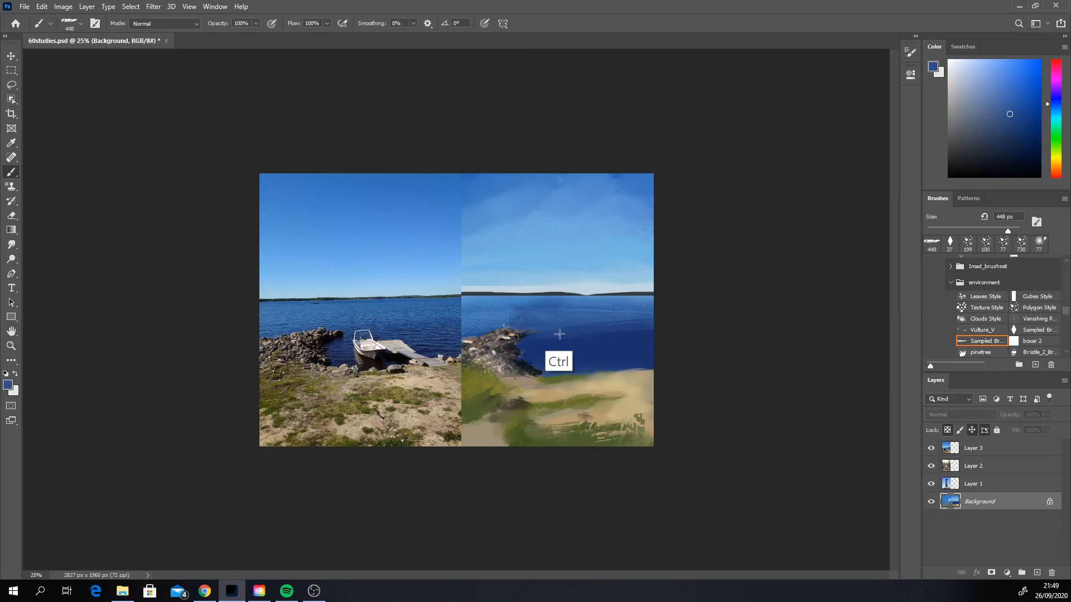
Step: Switch to the Hard Round brush at 40 px with a blue sampled from the water near the rock pile's tip
{"action": "scroll", "coordinate": [1061, 349], "scroll_direction": "down", "scroll_amount": 3}
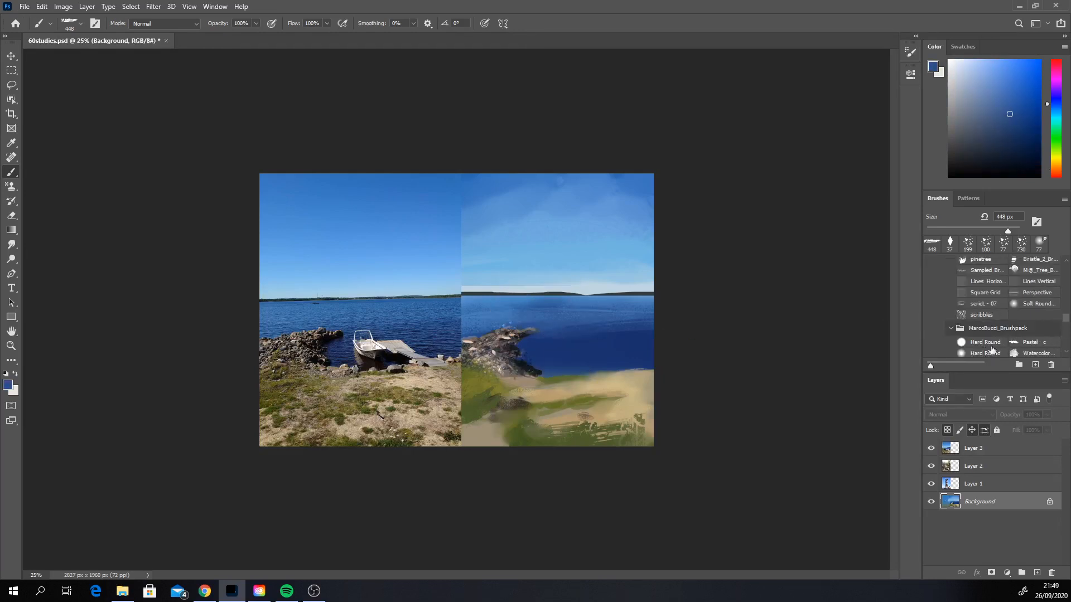
{"action": "scroll", "coordinate": [1061, 349], "scroll_direction": "down", "scroll_amount": 5}
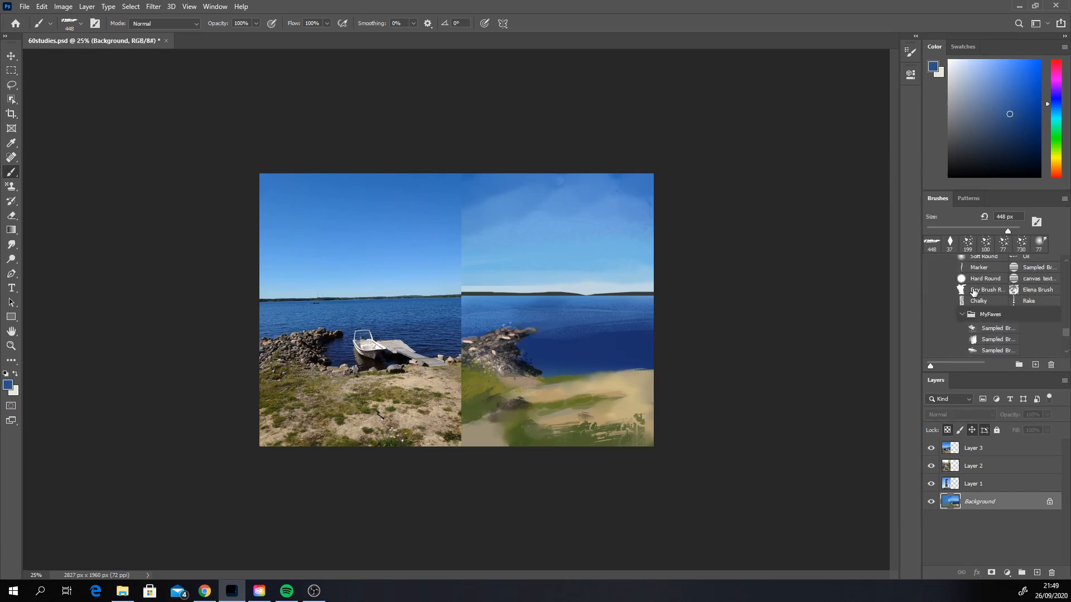
{"action": "left_click", "coordinate": [983, 279]}
{"action": "left_click", "coordinate": [533, 326], "text": "alt"}
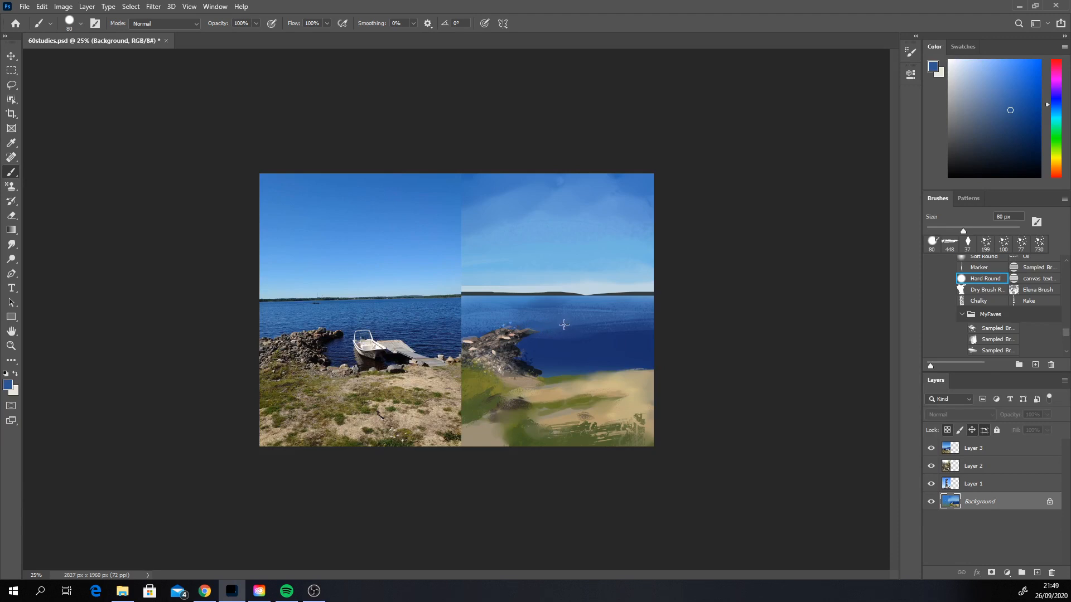
{"action": "right_click", "coordinate": [570, 323]}
{"action": "left_click", "coordinate": [638, 348]}
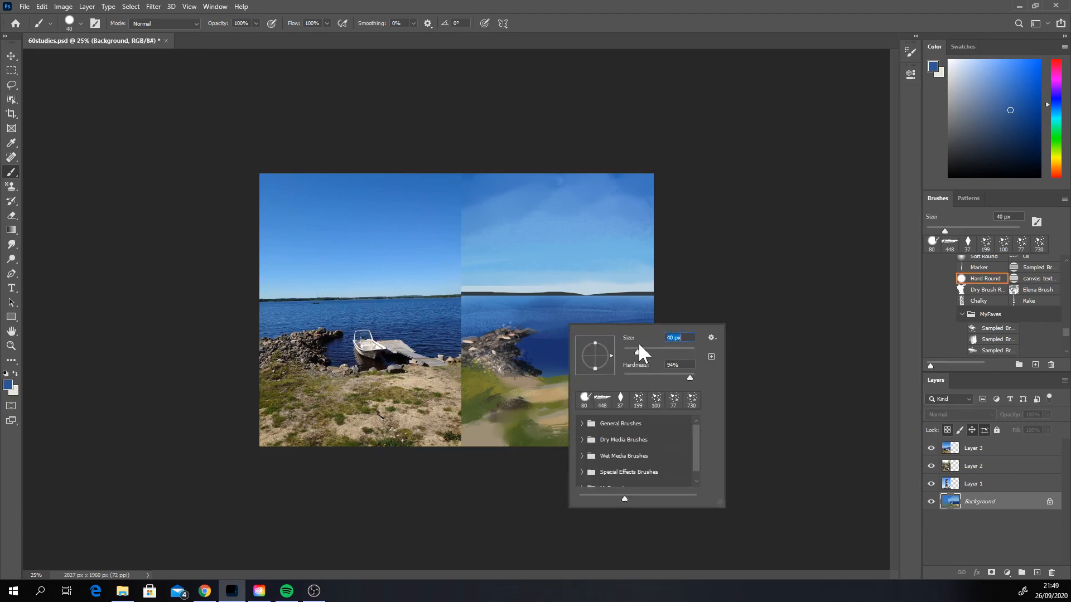
{"action": "left_click", "coordinate": [698, 311]}
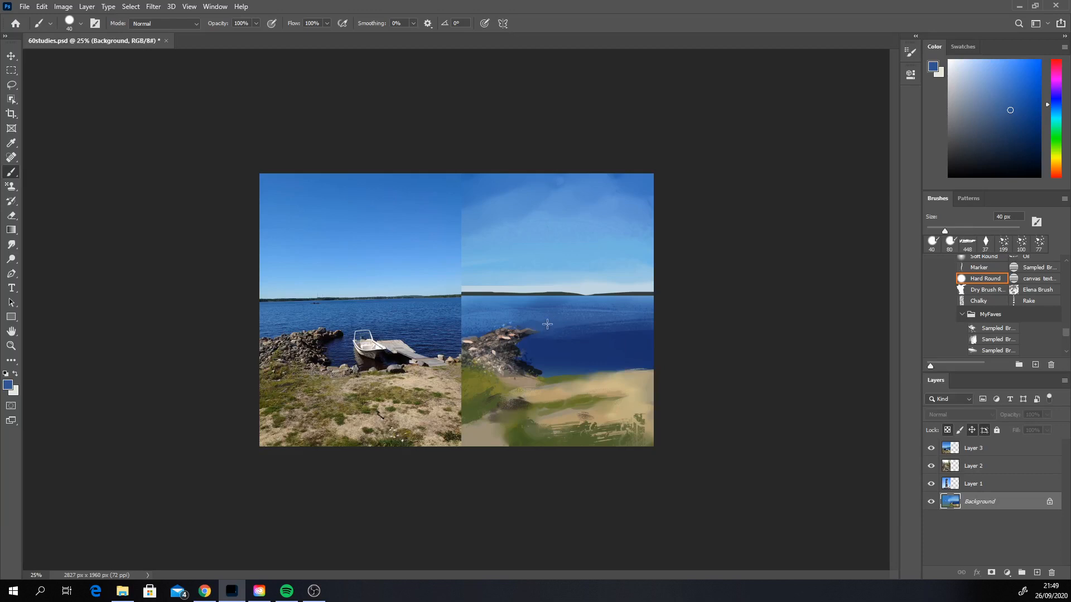
Step: Touch up the tip of the rock pile in a very dark blue-grey based on a colour sampled from the rocks
{"action": "left_click", "coordinate": [527, 367], "text": "alt"}
{"action": "left_click", "coordinate": [1056, 102]}
{"action": "left_click", "coordinate": [996, 160]}
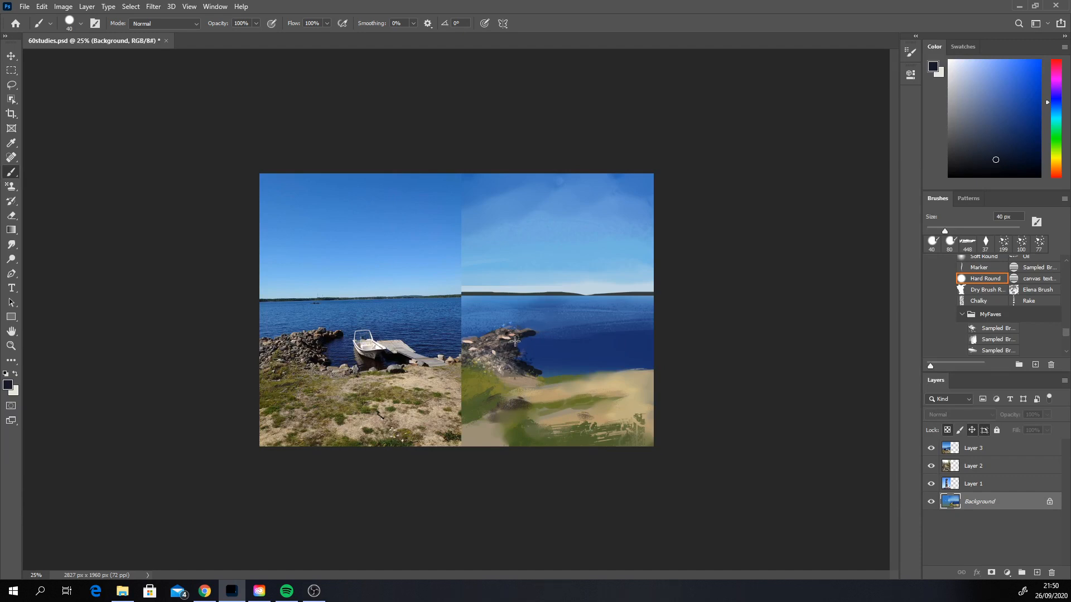
{"action": "left_click", "coordinate": [537, 334], "text": "alt"}
Step: Shade the water along the rock pile's edge in dark blue with the Soft Round brush at 55 px, shifting the colour to a darker violet-blue
{"action": "left_click", "coordinate": [574, 319], "text": "alt"}
{"action": "left_click", "coordinate": [1025, 138]}
{"action": "left_click", "coordinate": [1067, 283]}
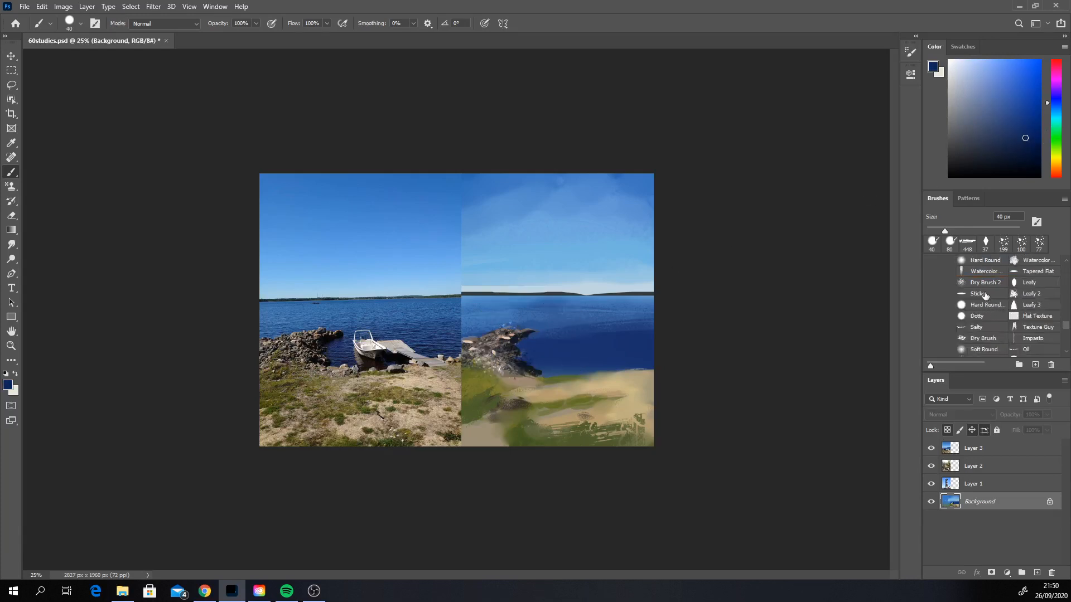
{"action": "left_click", "coordinate": [980, 352]}
{"action": "right_click", "coordinate": [539, 342]}
{"action": "left_click", "coordinate": [617, 373]}
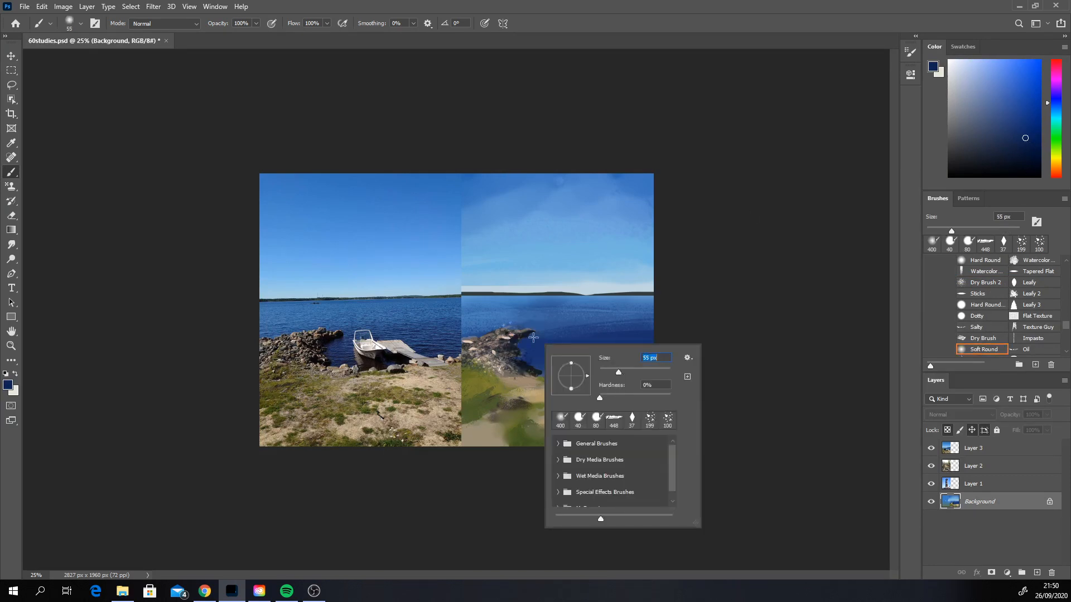
{"action": "left_click", "coordinate": [531, 337]}
{"action": "left_click_drag", "start_coordinate": [528, 341], "coordinate": [536, 333]}
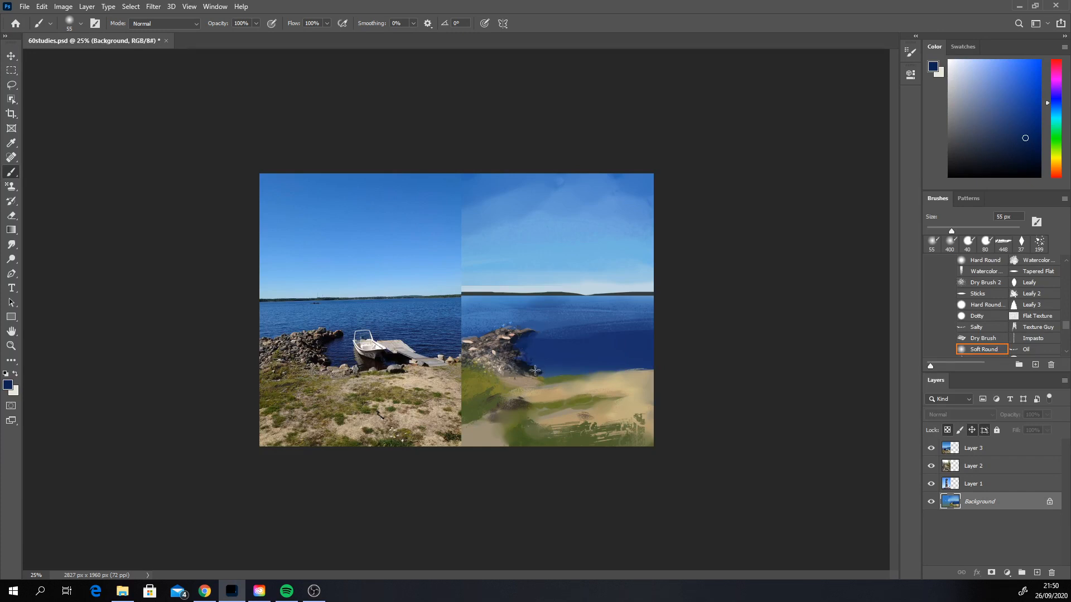
{"action": "left_click", "coordinate": [1055, 98]}
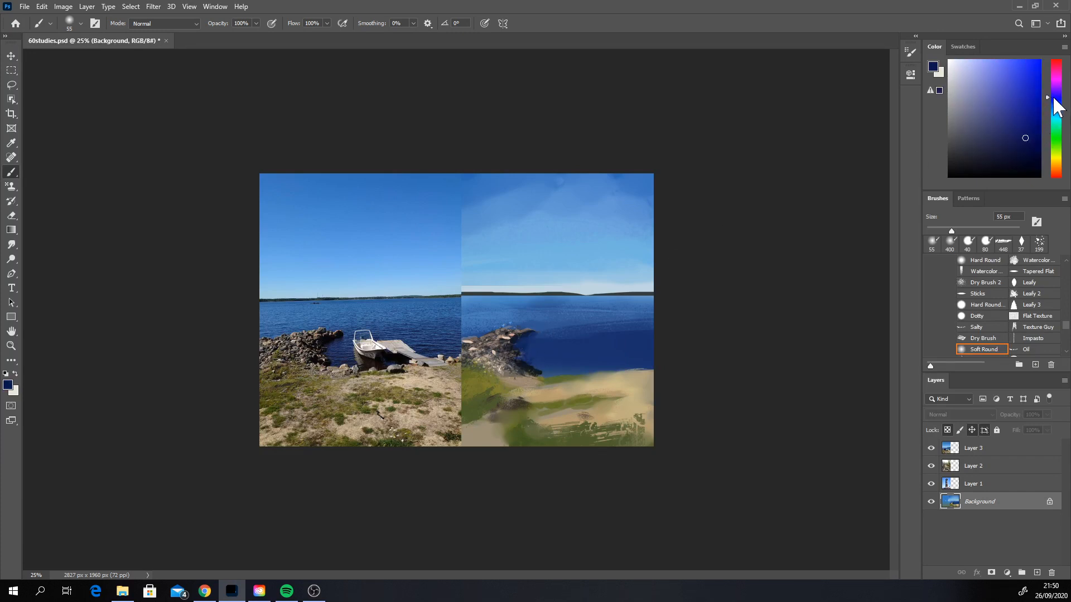
{"action": "left_click", "coordinate": [1027, 145]}
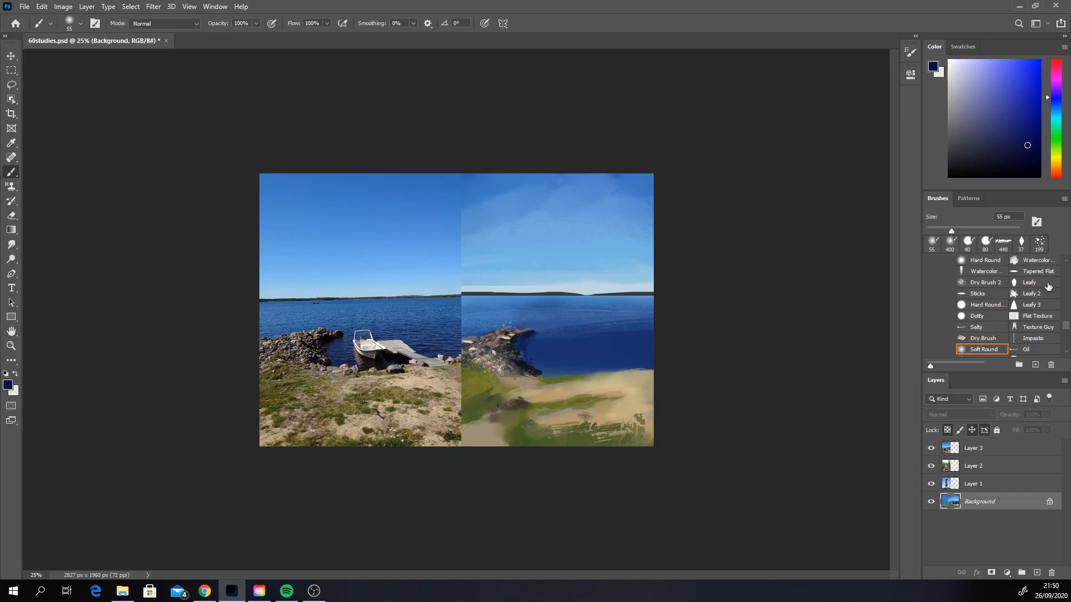
Step: Touch up the rock pile with the Watercolor brush at 31 px, using dark blue-grey and light grey-brown colours sampled from the painting
{"action": "scroll", "coordinate": [1066, 296], "scroll_direction": "up", "scroll_amount": 3}
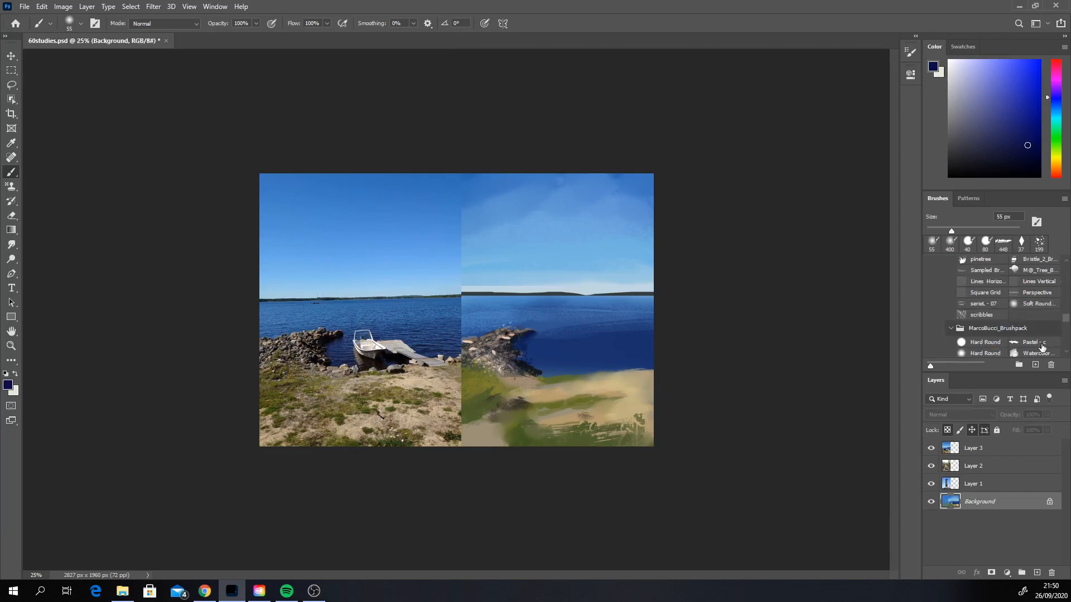
{"action": "left_click", "coordinate": [1035, 350]}
{"action": "left_click", "coordinate": [525, 388], "text": "alt"}
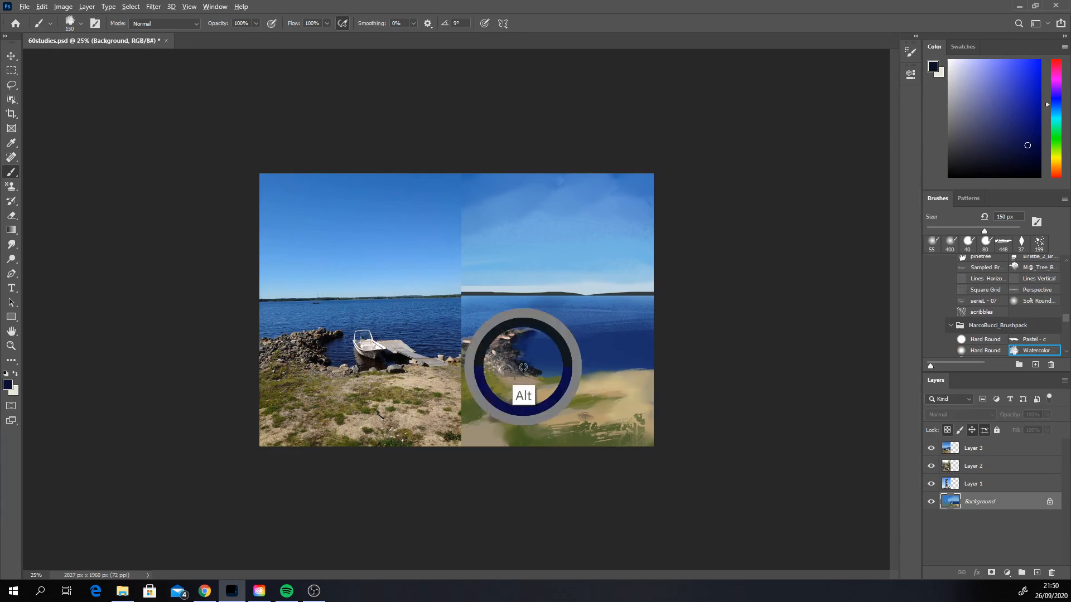
{"action": "right_click", "coordinate": [529, 332]}
{"action": "left_click", "coordinate": [600, 358]}
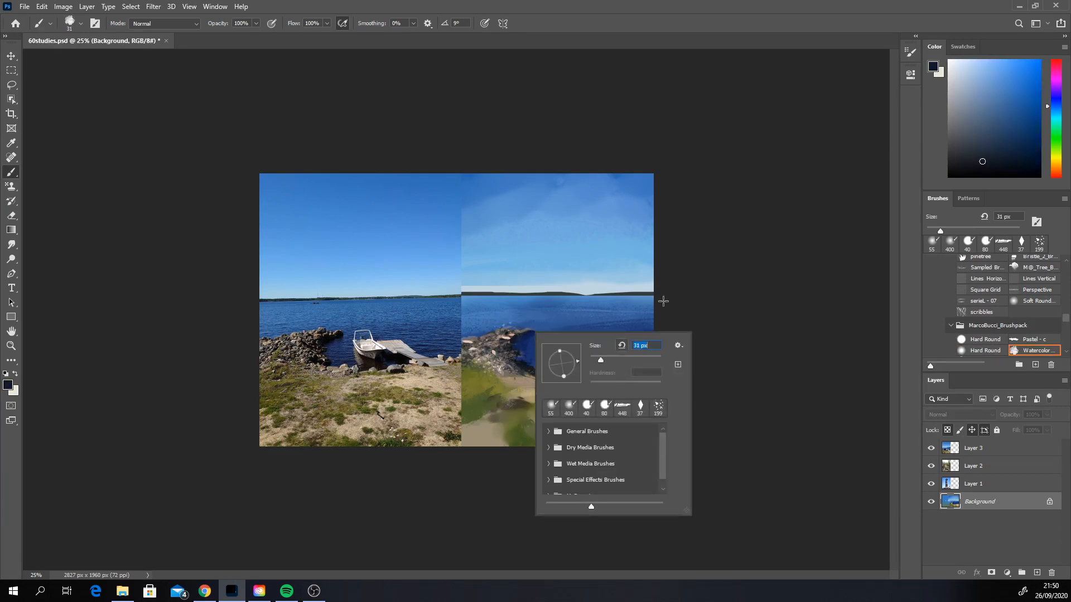
{"action": "left_click", "coordinate": [687, 242]}
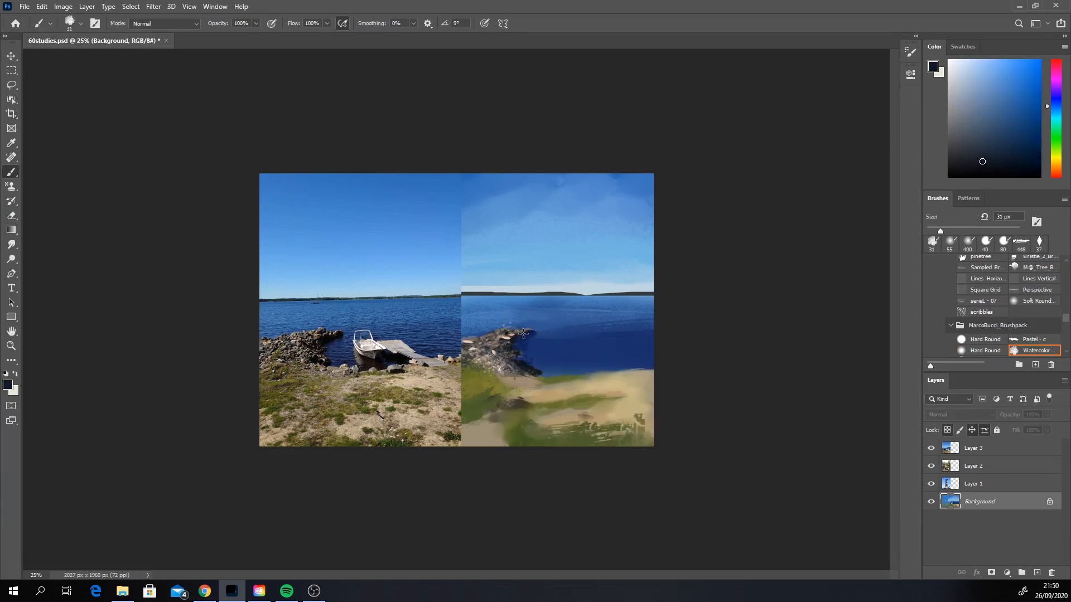
{"action": "left_click_drag", "start_coordinate": [523, 334], "coordinate": [527, 333]}
{"action": "key", "text": "ctrl+z"}
{"action": "left_click", "coordinate": [510, 324], "text": "alt"}
{"action": "left_click", "coordinate": [484, 379], "text": "alt"}
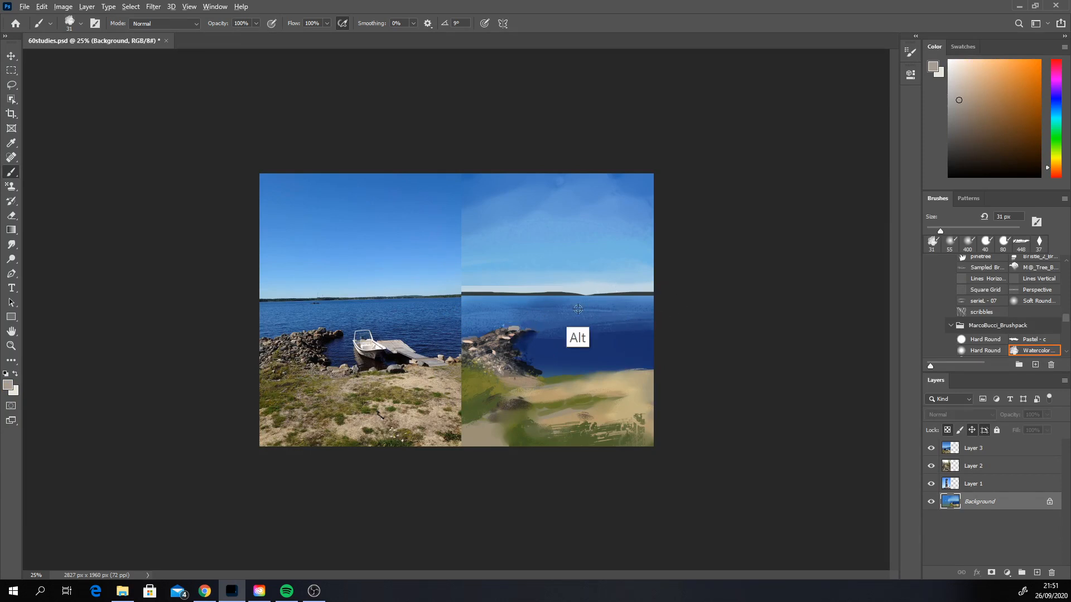
Step: Paint horizontal strokes on the water below the horizon with the Watercolor brush at 77 px in a blue sampled from the lake
{"action": "left_click", "coordinate": [598, 338], "text": "alt"}
{"action": "right_click", "coordinate": [594, 322]}
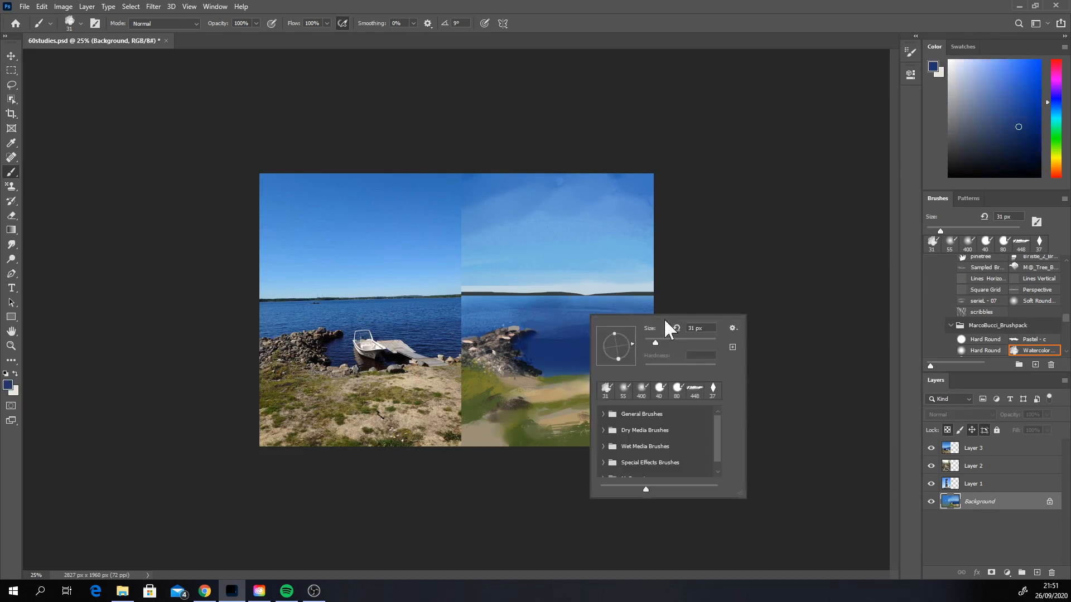
{"action": "left_click_drag", "start_coordinate": [458, 304], "coordinate": [653, 302]}
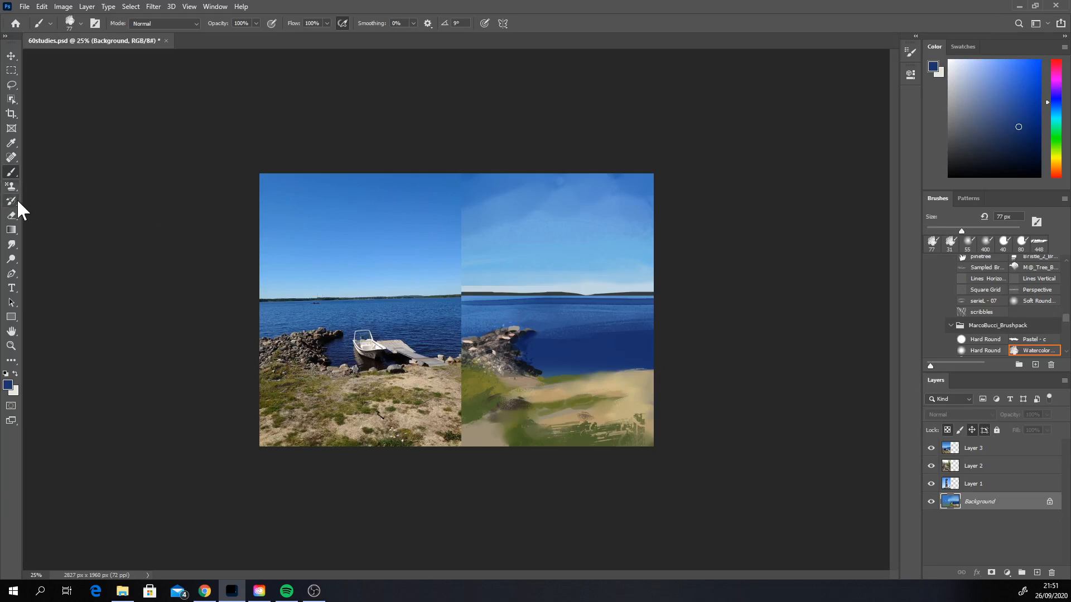
Step: Smudge the water strokes below the horizon sideways with the Just Add Water brush, first at 77 px and with a smaller 51 px size
{"action": "left_click", "coordinate": [11, 245]}
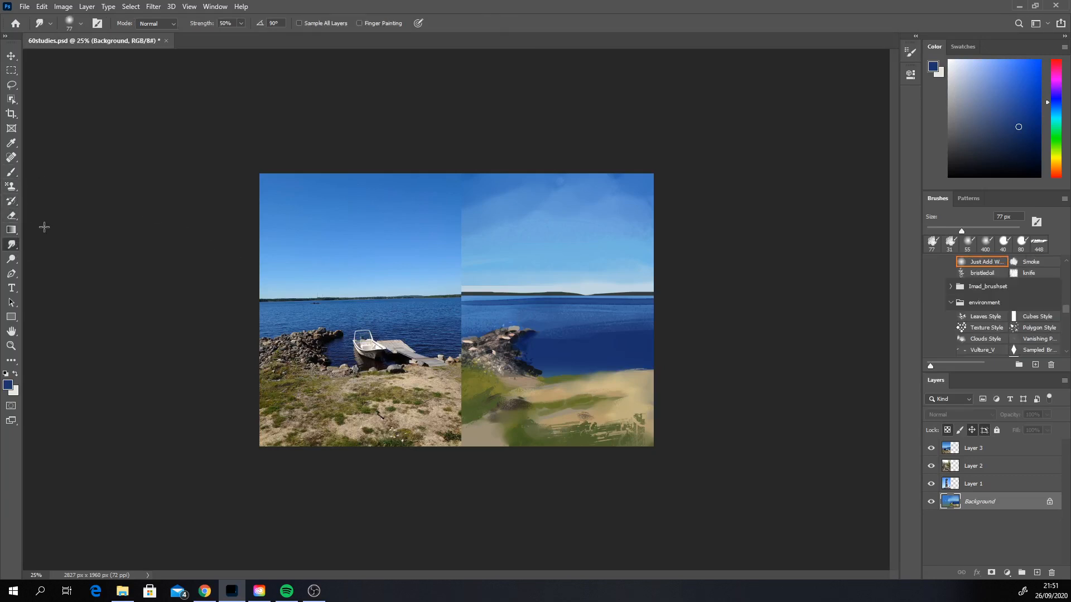
{"action": "left_click_drag", "start_coordinate": [488, 308], "coordinate": [632, 305]}
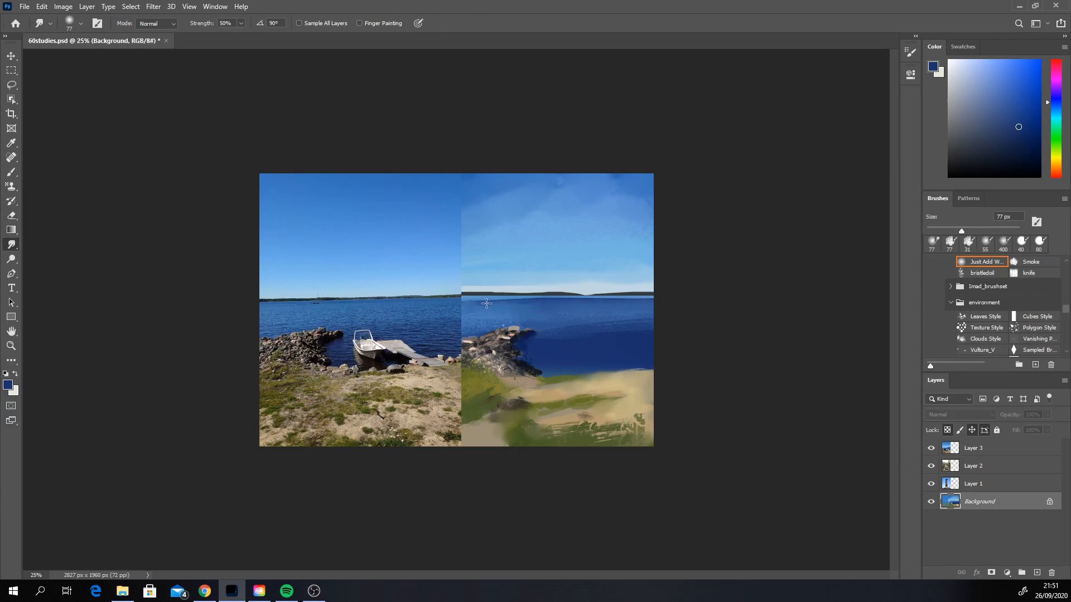
{"action": "right_click", "coordinate": [511, 310]}
{"action": "left_click", "coordinate": [588, 336]}
{"action": "left_click_drag", "start_coordinate": [473, 305], "coordinate": [636, 298]}
Step: Switch to the Texture Guy brush at 1100 px and try strokes in a sampled dark green over the foreground grass, undoing them
{"action": "left_click", "coordinate": [11, 172]}
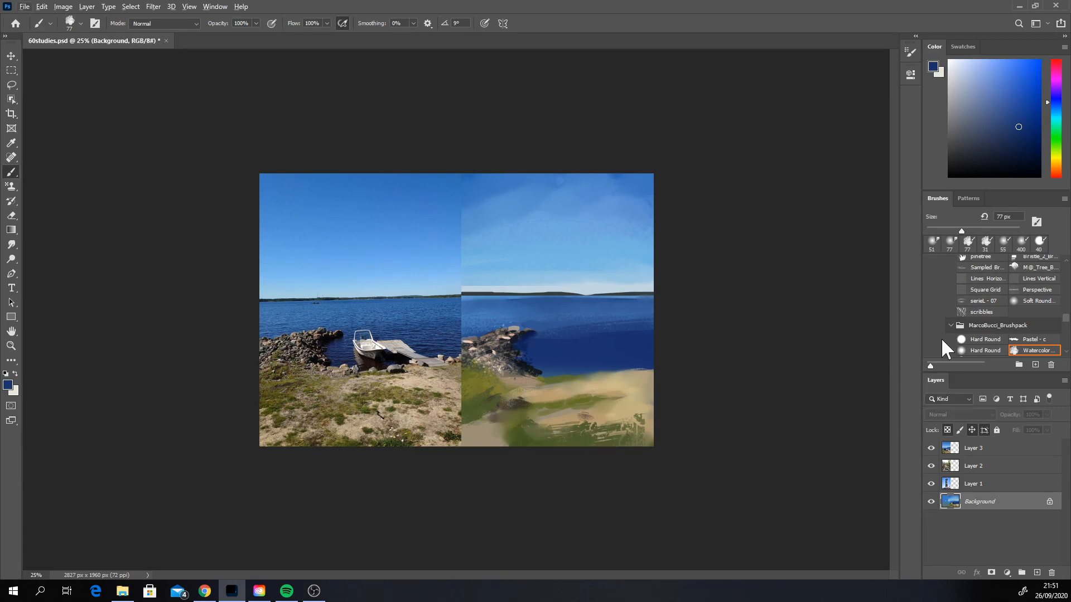
{"action": "scroll", "coordinate": [1060, 342], "scroll_direction": "down", "scroll_amount": 3}
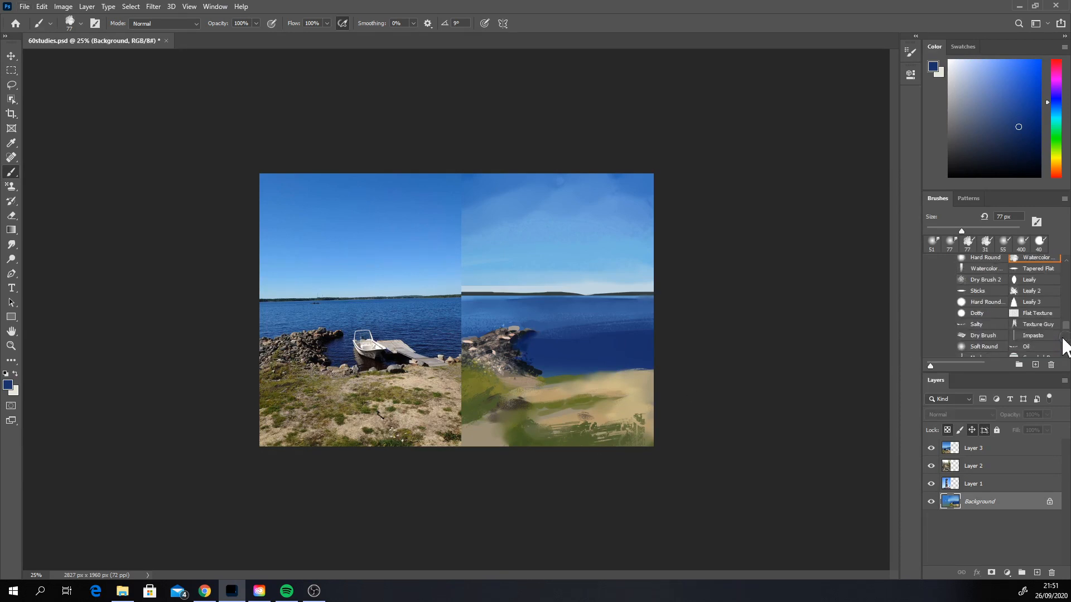
{"action": "left_click", "coordinate": [1035, 327]}
{"action": "left_click", "coordinate": [575, 443], "text": "alt"}
{"action": "left_click", "coordinate": [618, 441]}
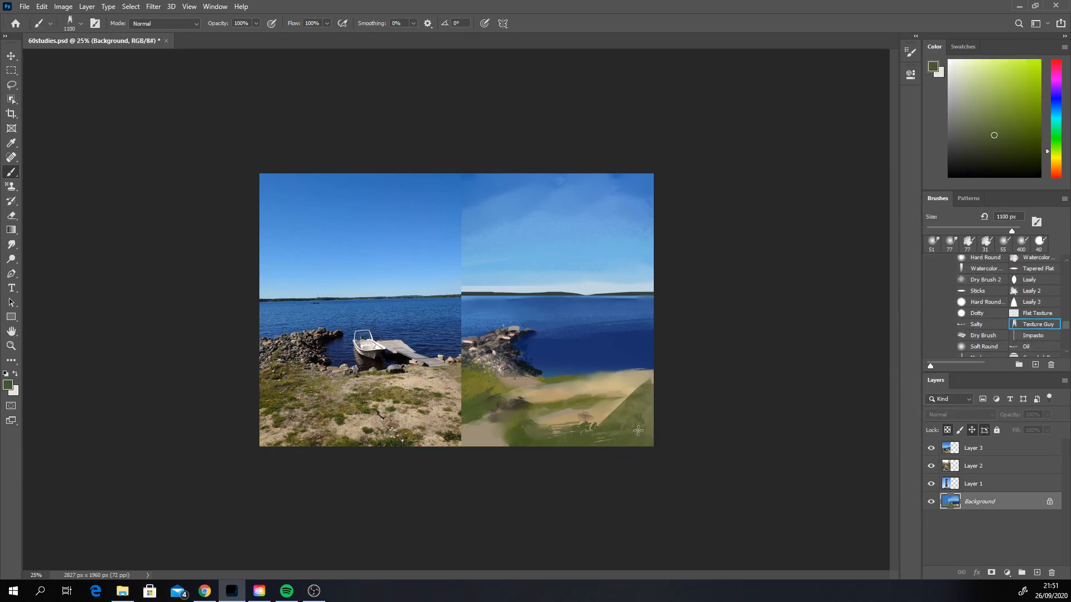
{"action": "key", "text": "ctrl+z"}
{"action": "left_click", "coordinate": [612, 436]}
{"action": "key", "text": "ctrl+z"}
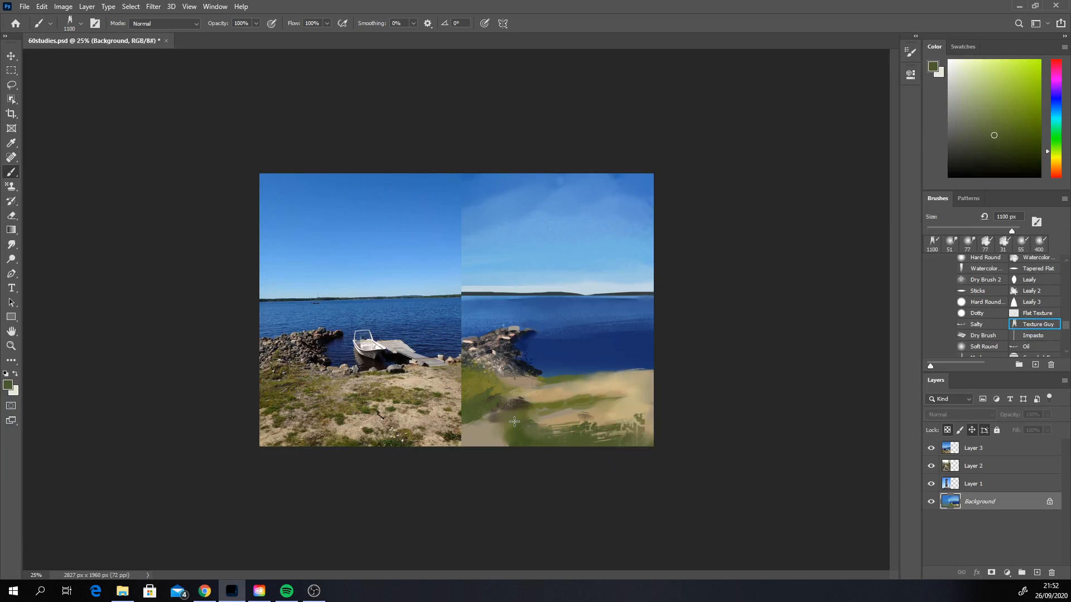
Step: Texture the foreground sand with the Texture Guy brush in sampled sandy tans, undoing and repeating unsuitable strokes
{"action": "left_click", "coordinate": [548, 433]}
{"action": "left_click", "coordinate": [548, 393], "text": "alt"}
{"action": "left_click", "coordinate": [486, 448]}
{"action": "key", "text": "ctrl+z"}
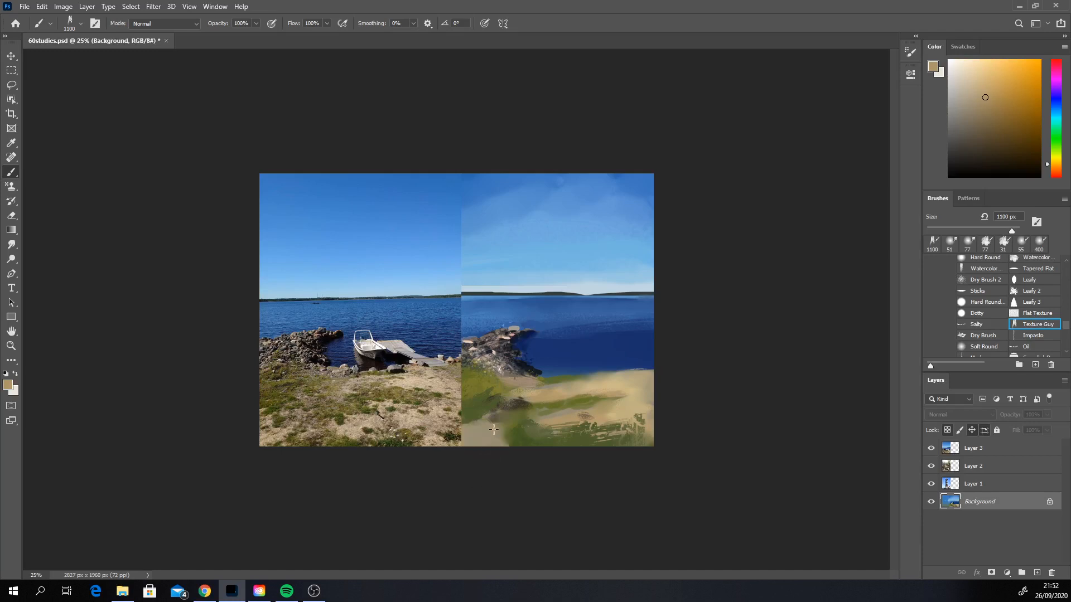
{"action": "left_click", "coordinate": [477, 448]}
{"action": "key", "text": "ctrl+z"}
{"action": "left_click", "coordinate": [482, 454]}
{"action": "left_click", "coordinate": [614, 422]}
{"action": "key", "text": "ctrl+z"}
{"action": "left_click", "coordinate": [603, 426]}
{"action": "key", "text": "ctrl+z"}
{"action": "left_click", "coordinate": [639, 425]}
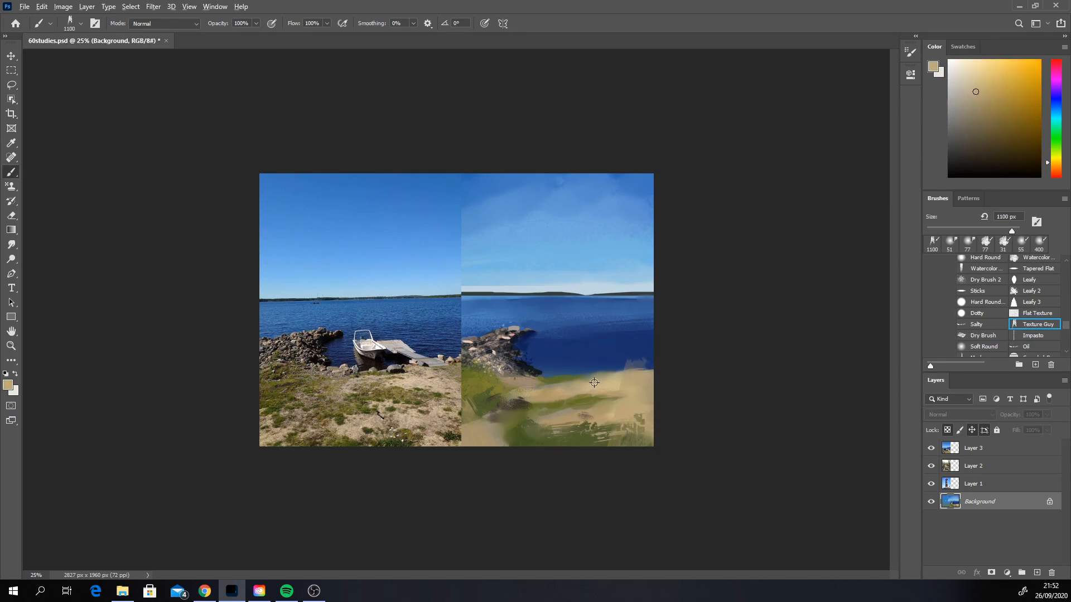
Step: Brush a light peach tone over the sand with the 425 px Sampled Brush listed below Chalk, undoing the last stroke
{"action": "left_click", "coordinate": [970, 79]}
{"action": "left_click", "coordinate": [1056, 170]}
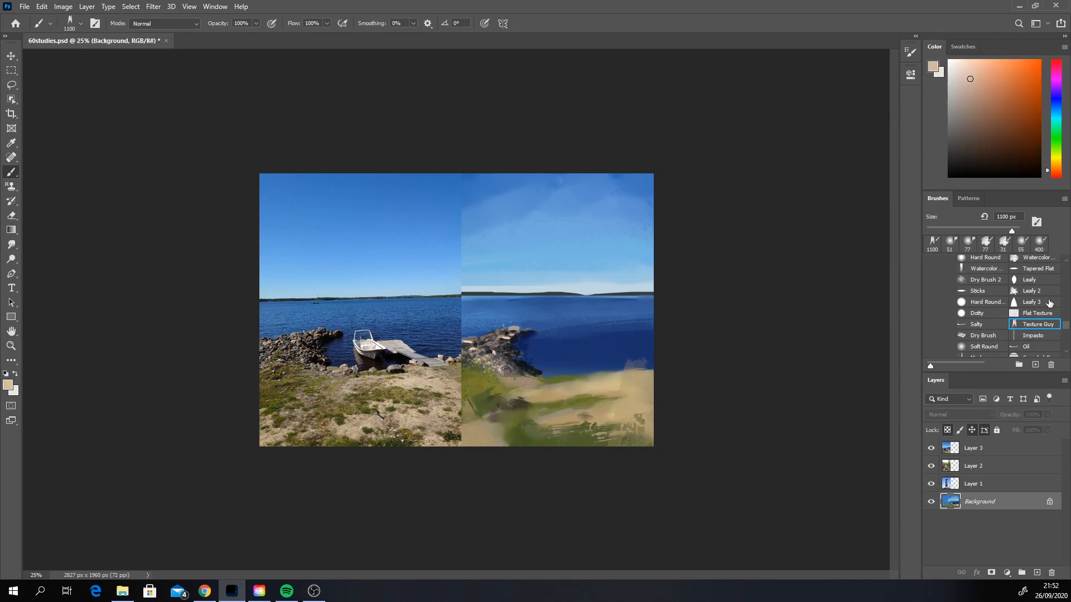
{"action": "left_click", "coordinate": [1066, 341]}
{"action": "left_click", "coordinate": [1066, 354]}
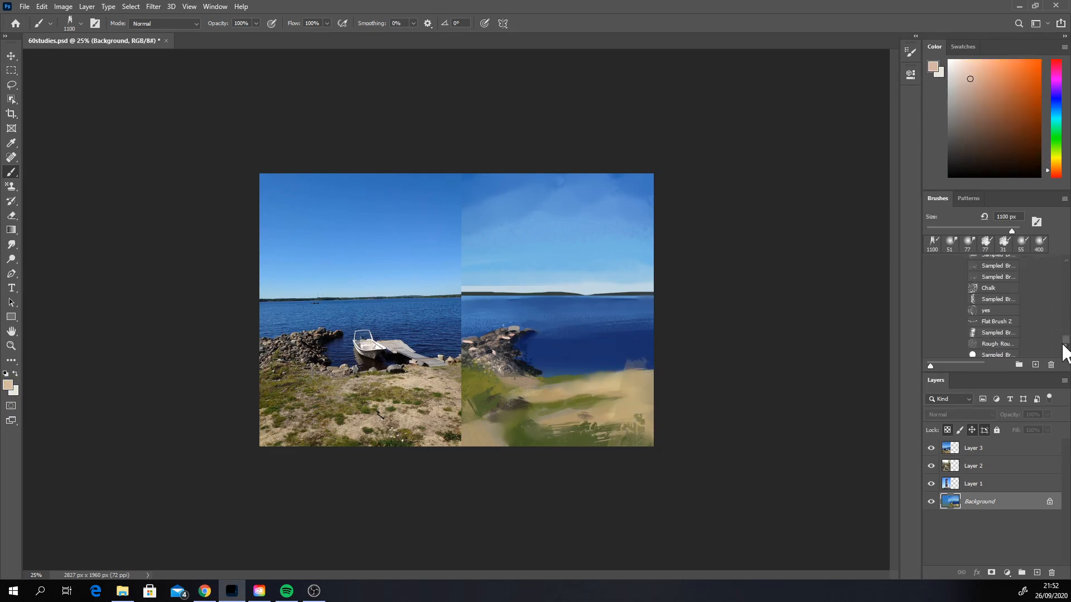
{"action": "left_click", "coordinate": [989, 300]}
{"action": "mouse_move", "coordinate": [638, 410]}
{"action": "left_mouse_down"}
{"action": "mouse_move", "coordinate": [609, 413]}
{"action": "mouse_move", "coordinate": [622, 428]}
{"action": "mouse_move", "coordinate": [601, 402]}
{"action": "mouse_move", "coordinate": [553, 395]}
{"action": "left_mouse_up"}
{"action": "key", "text": "ctrl+z"}
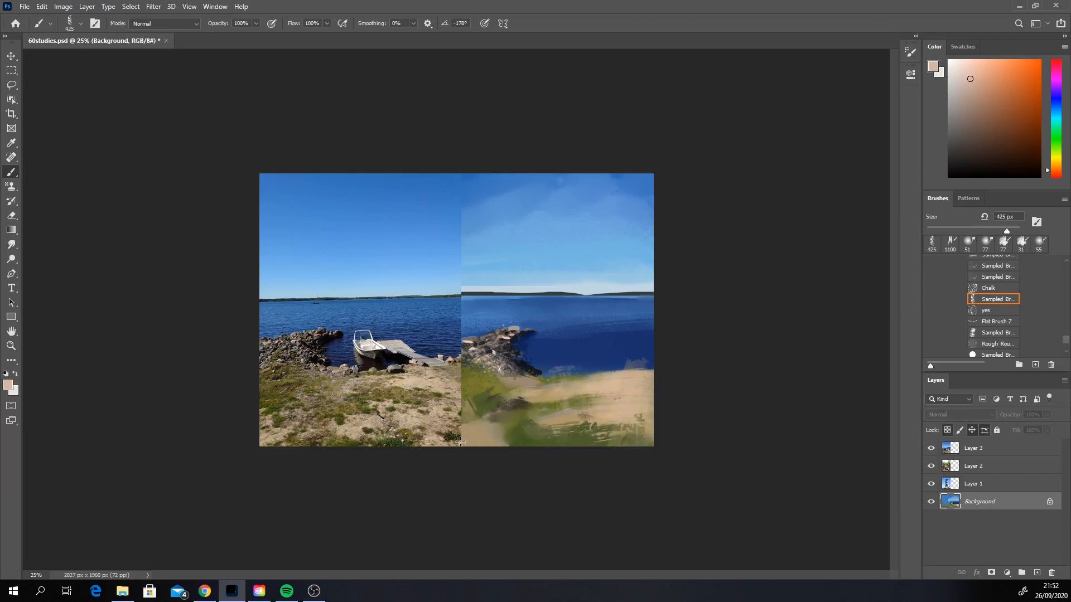
Step: Paint ragged grass strokes across the lower foreground in sampled olive green with Flat Brush Z at 199 px
{"action": "left_click", "coordinate": [558, 444], "text": "alt"}
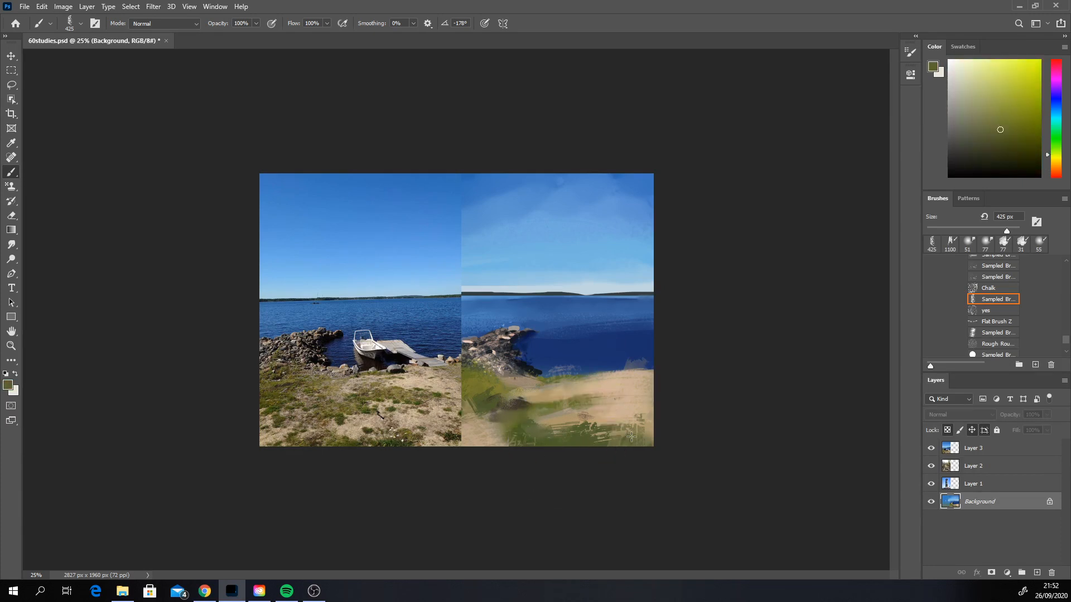
{"action": "left_click", "coordinate": [995, 322]}
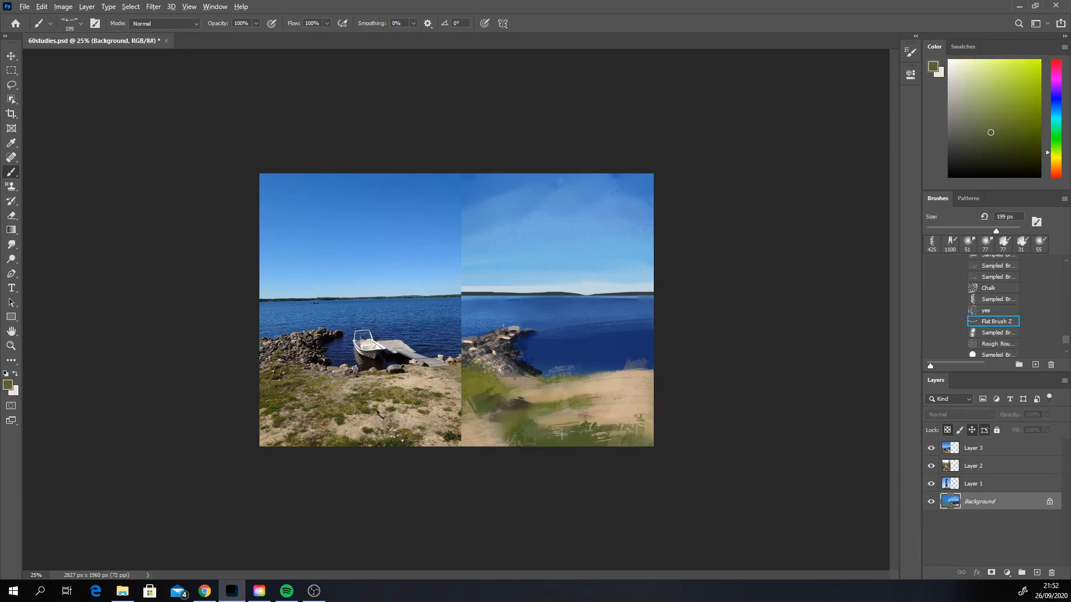
{"action": "mouse_move", "coordinate": [550, 428]}
{"action": "left_mouse_down"}
{"action": "mouse_move", "coordinate": [561, 463]}
{"action": "mouse_move", "coordinate": [571, 430]}
{"action": "mouse_move", "coordinate": [607, 431]}
{"action": "left_mouse_up"}
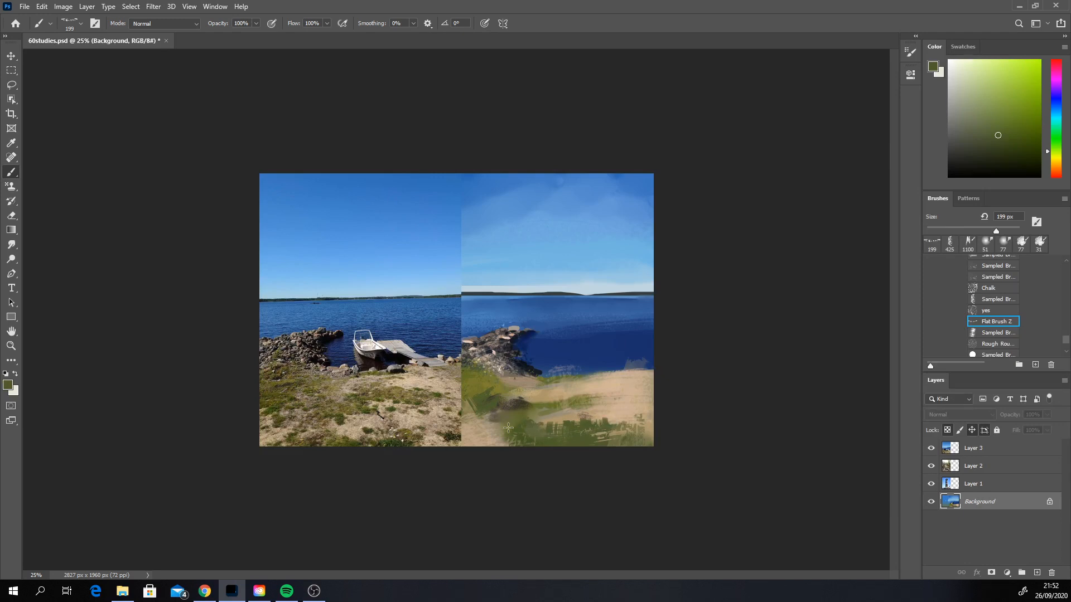
{"action": "mouse_move", "coordinate": [507, 428]}
{"action": "left_mouse_down"}
{"action": "mouse_move", "coordinate": [543, 419]}
{"action": "mouse_move", "coordinate": [546, 399]}
{"action": "mouse_move", "coordinate": [569, 403]}
{"action": "left_mouse_up"}
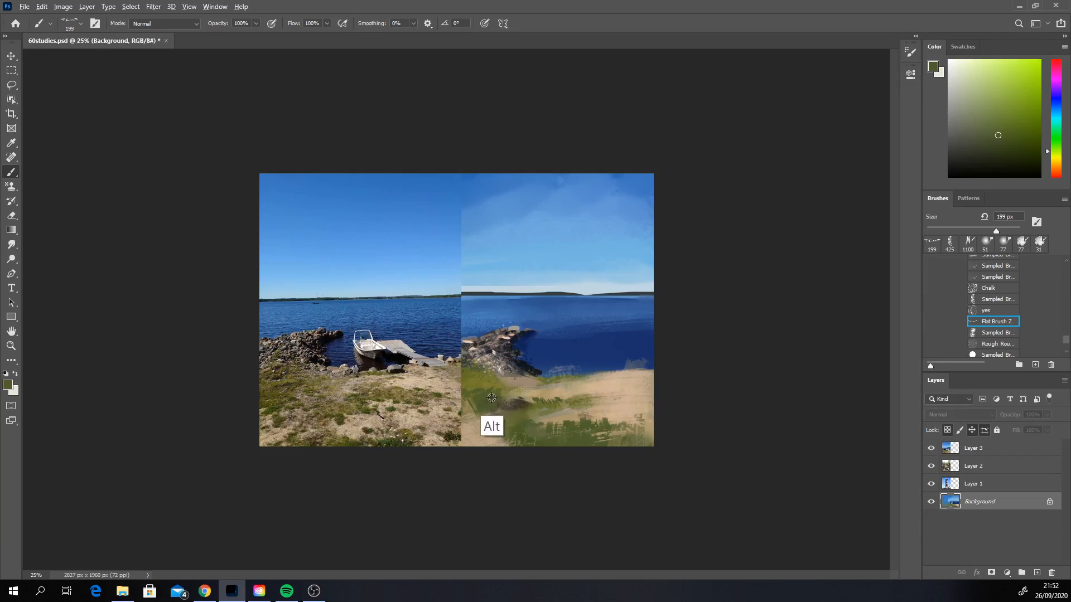
Step: Break up the grass below the rock pile with dark brown strokes, adding touches of sampled grey-brown and olive
{"action": "left_click", "coordinate": [485, 393], "text": "alt"}
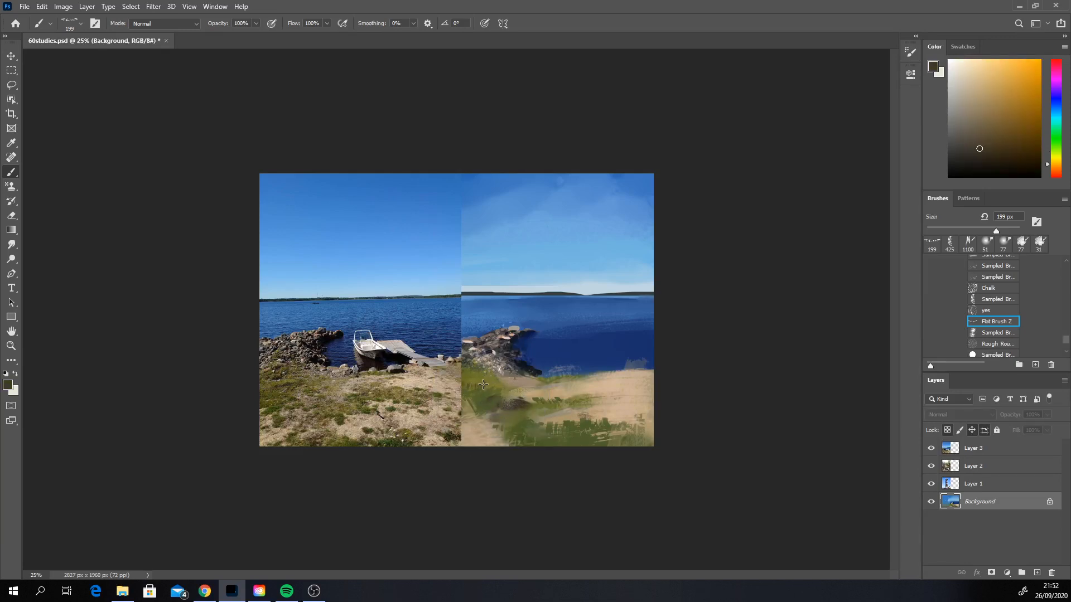
{"action": "mouse_move", "coordinate": [471, 387]}
{"action": "left_mouse_down"}
{"action": "mouse_move", "coordinate": [496, 386]}
{"action": "mouse_move", "coordinate": [479, 371]}
{"action": "left_mouse_up"}
{"action": "left_click", "coordinate": [531, 410], "text": "alt"}
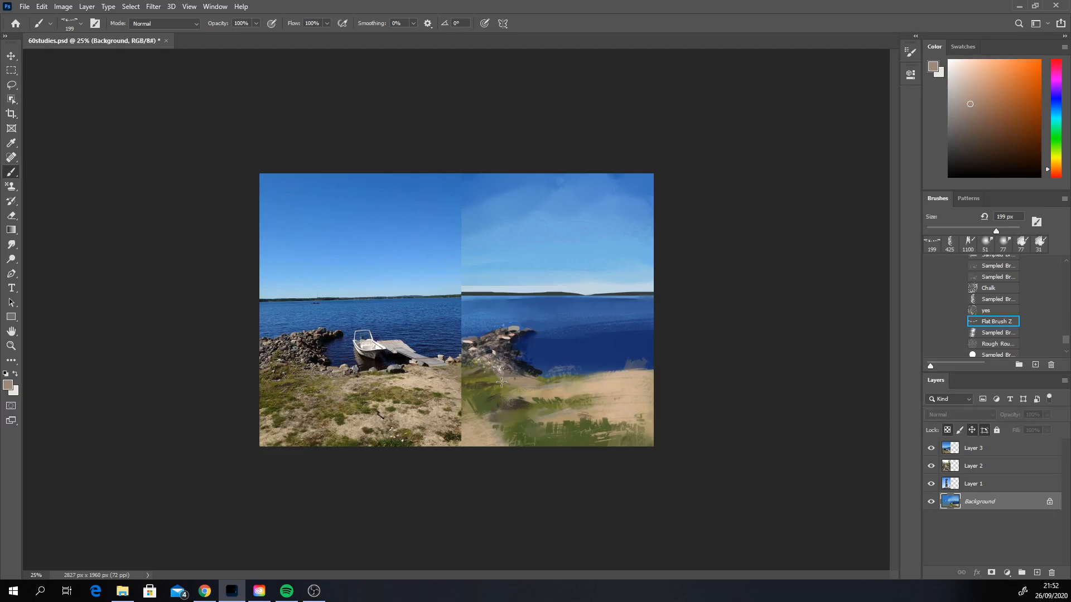
{"action": "left_click", "coordinate": [475, 377], "text": "alt"}
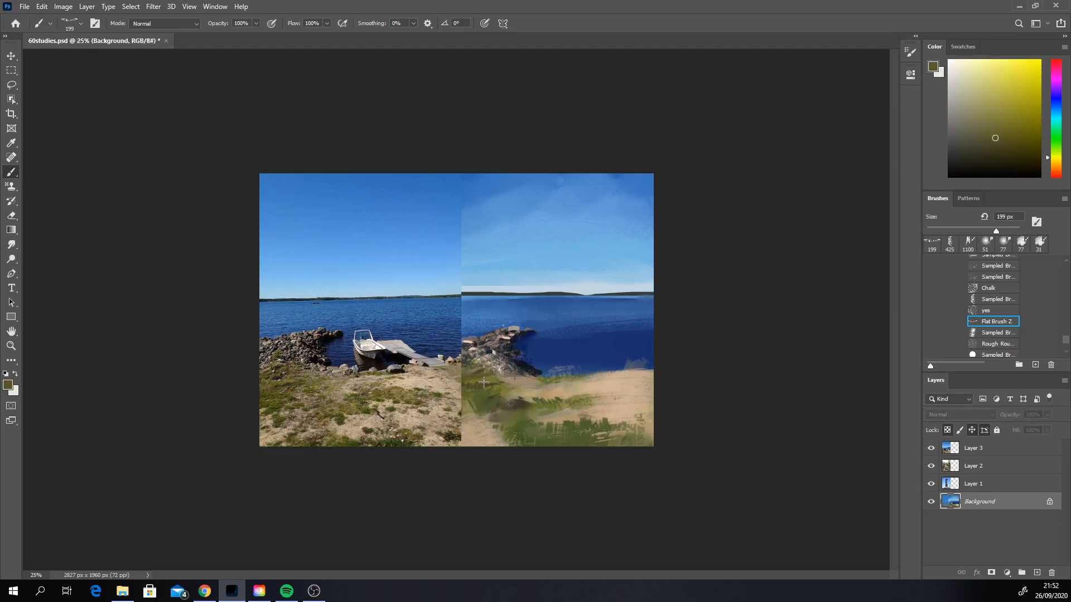
Step: Cover the stray sand-coloured marks in the water along the shoreline with a blue sampled from the lake
{"action": "left_click", "coordinate": [557, 356], "text": "alt"}
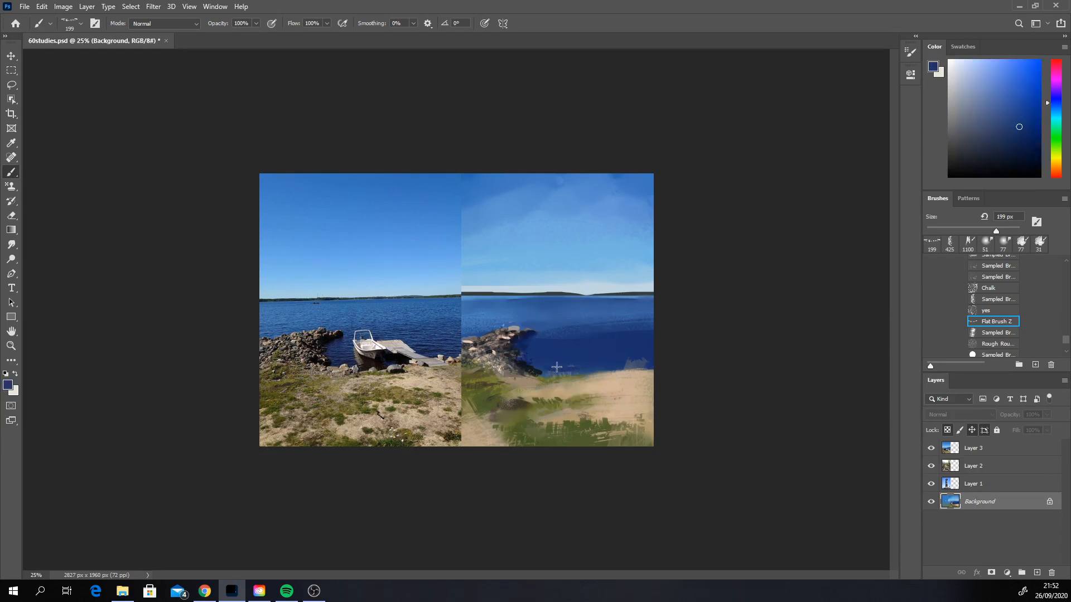
{"action": "left_click_drag", "start_coordinate": [579, 365], "coordinate": [567, 366]}
{"action": "left_click_drag", "start_coordinate": [654, 363], "coordinate": [623, 365]}
Step: Paint stones along the shoreline beside the rock pile and at the far end in sampled beige-brown and light grey
{"action": "left_click", "coordinate": [527, 406], "text": "alt"}
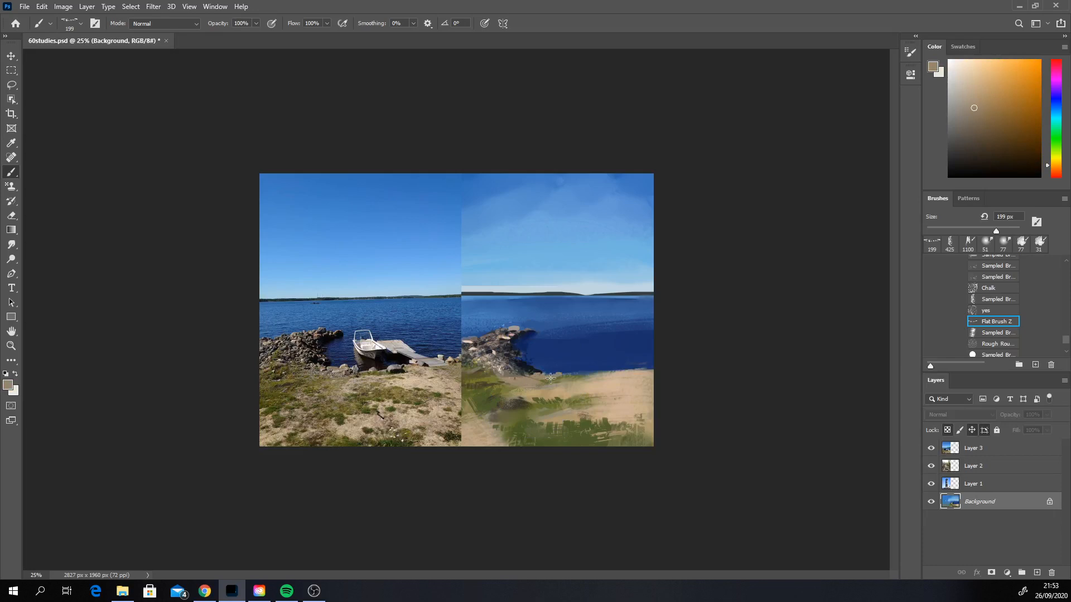
{"action": "left_click_drag", "start_coordinate": [555, 373], "coordinate": [537, 381]}
{"action": "mouse_move", "coordinate": [630, 368]}
{"action": "left_mouse_down"}
{"action": "mouse_move", "coordinate": [514, 328]}
{"action": "mouse_move", "coordinate": [650, 364]}
{"action": "left_mouse_up"}
{"action": "left_click", "coordinate": [514, 328], "text": "alt"}
{"action": "left_click", "coordinate": [642, 366], "text": "alt"}
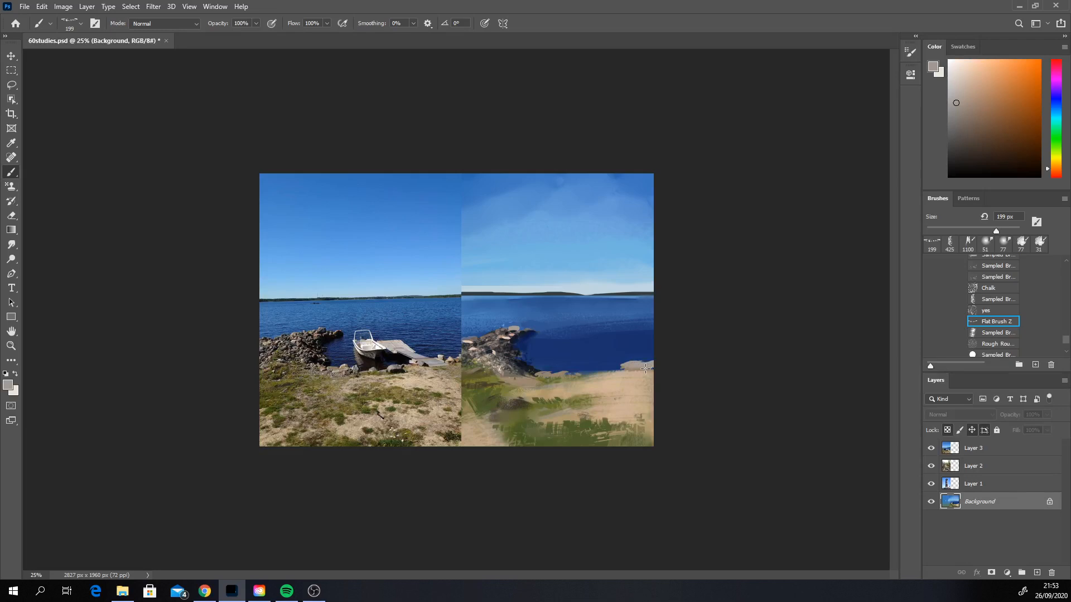
Step: Shade the shoreline stones with mid and dark greys sampled from the rock pile
{"action": "left_click", "coordinate": [497, 331], "text": "alt"}
{"action": "left_click_drag", "start_coordinate": [635, 369], "coordinate": [640, 370]}
{"action": "left_click", "coordinate": [649, 371], "text": "alt"}
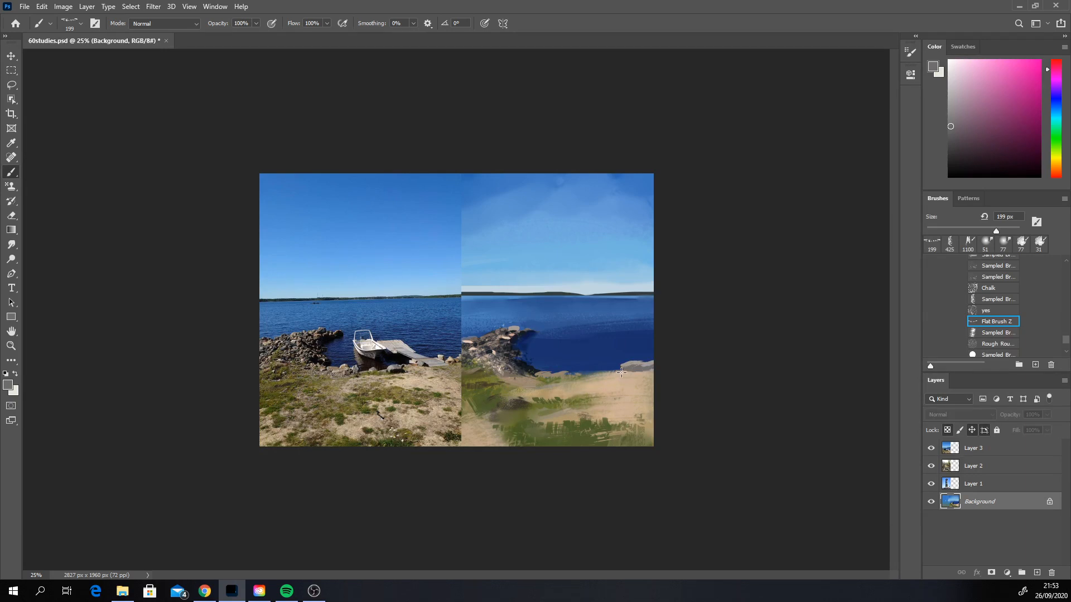
{"action": "left_click", "coordinate": [540, 381], "text": "alt"}
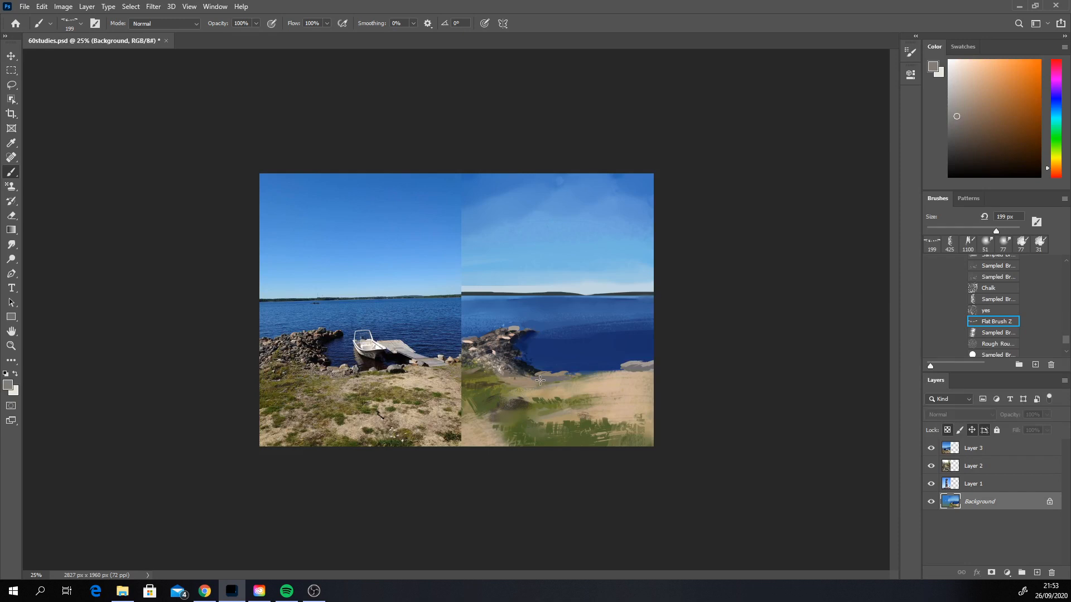
{"action": "left_click", "coordinate": [515, 351], "text": "alt"}
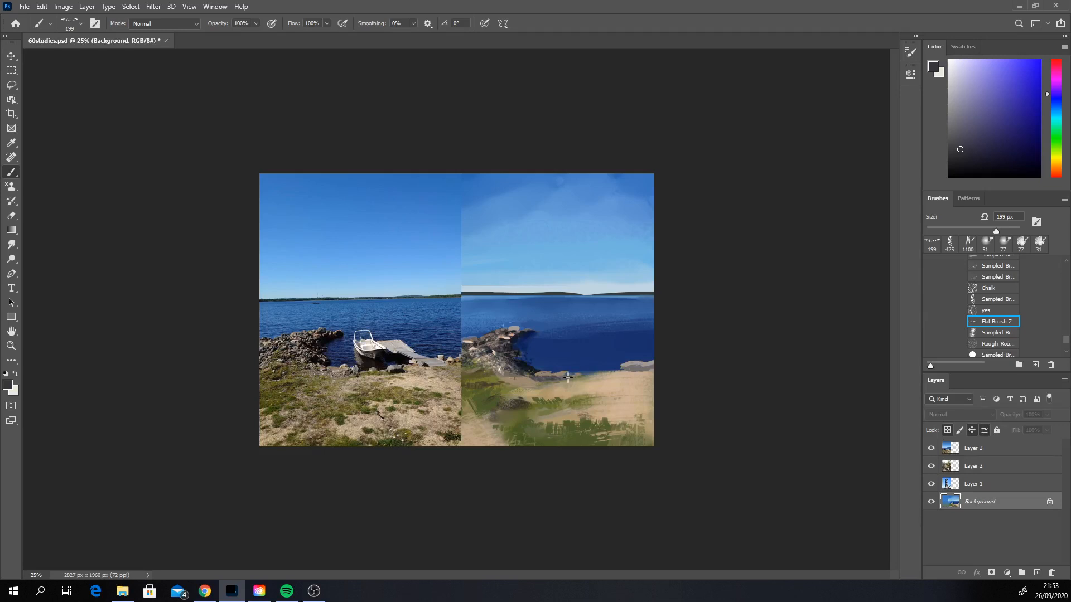
{"action": "left_click", "coordinate": [635, 368]}
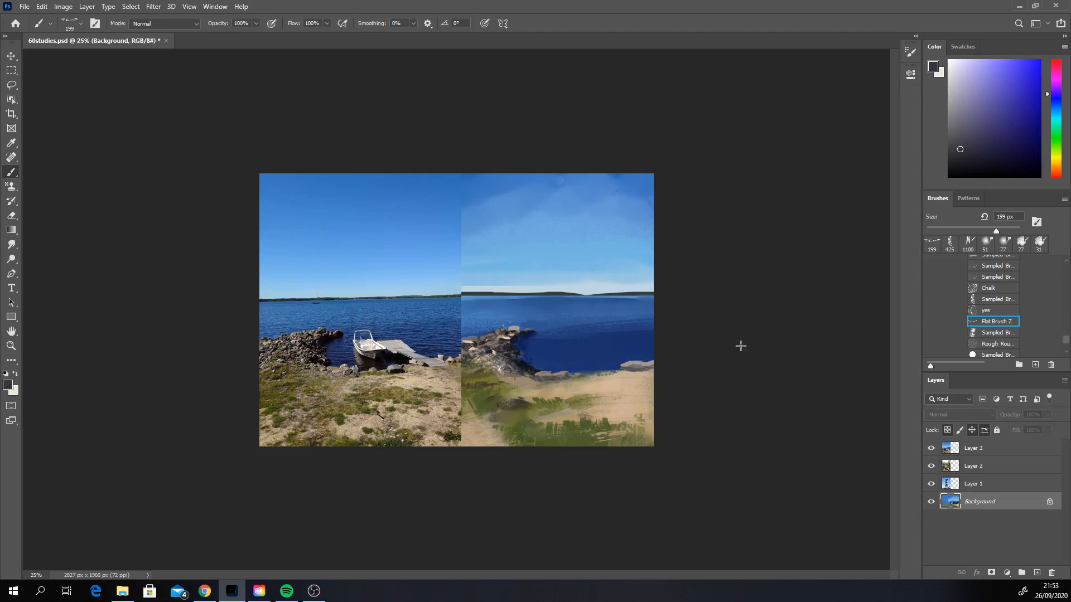
Step: Work olive and sampled sand-coloured strokes into the foreground grass, and switch to the Sampled Brush at 246 px
{"action": "left_click", "coordinate": [504, 384], "text": "alt"}
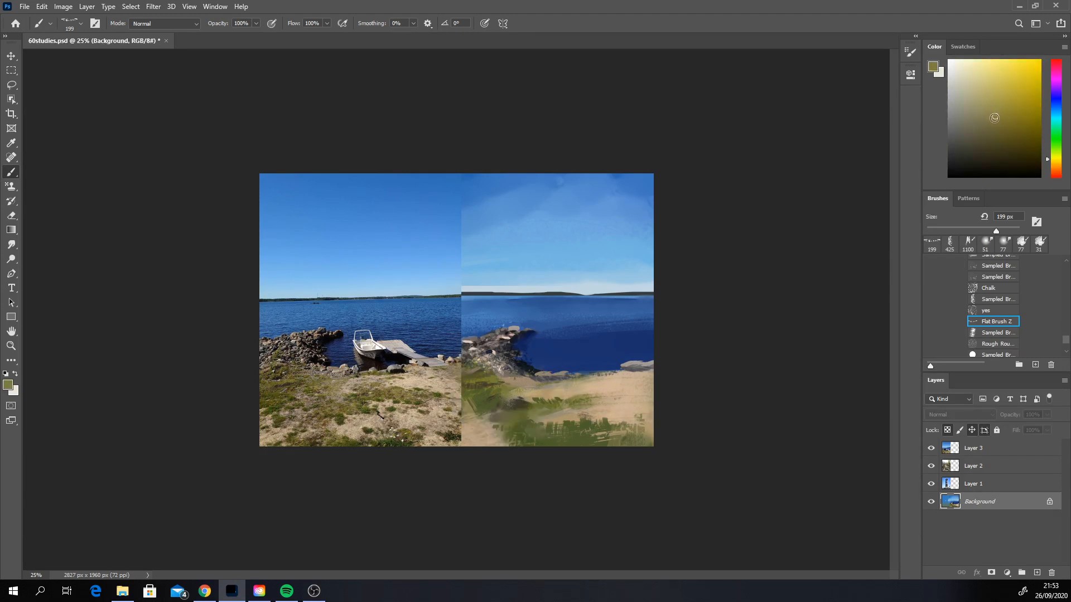
{"action": "mouse_move", "coordinate": [558, 430]}
{"action": "left_mouse_down"}
{"action": "mouse_move", "coordinate": [567, 451]}
{"action": "mouse_move", "coordinate": [574, 427]}
{"action": "mouse_move", "coordinate": [595, 431]}
{"action": "mouse_move", "coordinate": [580, 445]}
{"action": "mouse_move", "coordinate": [561, 440]}
{"action": "mouse_move", "coordinate": [598, 442]}
{"action": "mouse_move", "coordinate": [621, 417]}
{"action": "mouse_move", "coordinate": [607, 446]}
{"action": "left_mouse_up"}
{"action": "left_click", "coordinate": [620, 418], "text": "alt"}
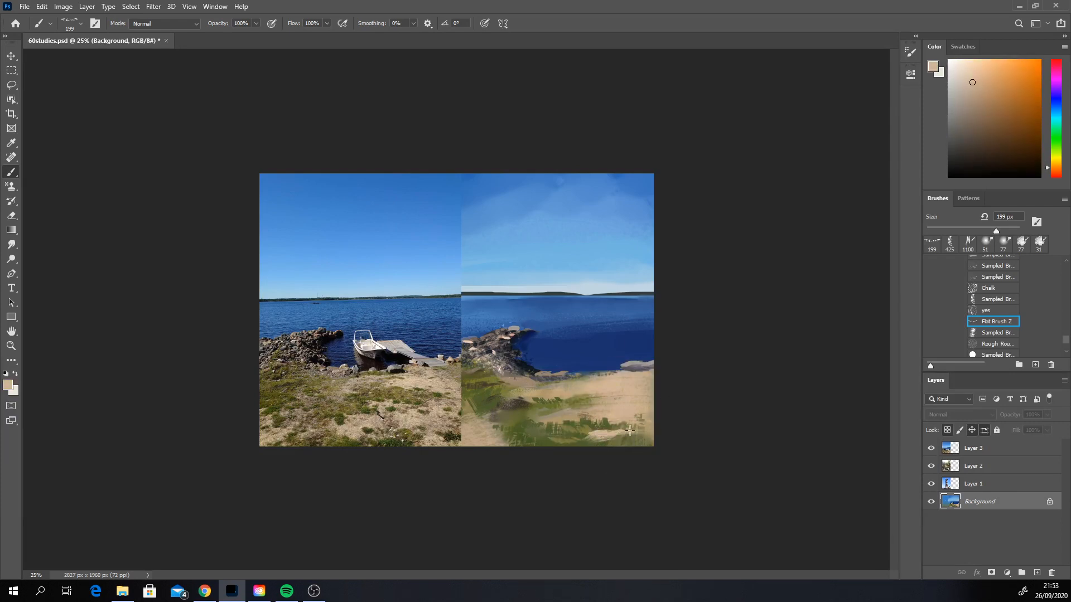
{"action": "left_click", "coordinate": [567, 415], "text": "alt"}
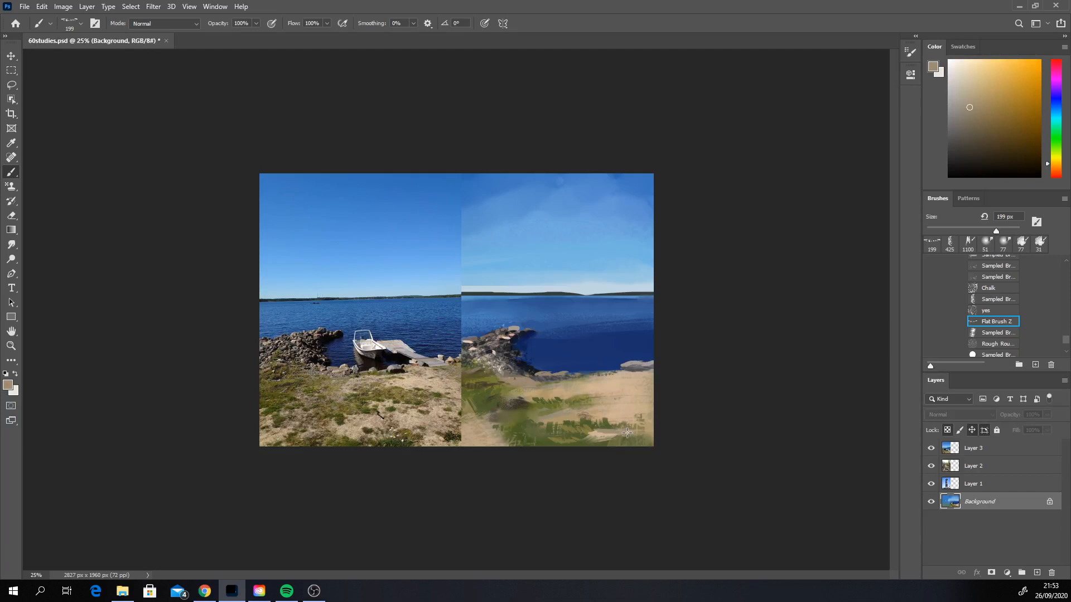
{"action": "left_click", "coordinate": [998, 333]}
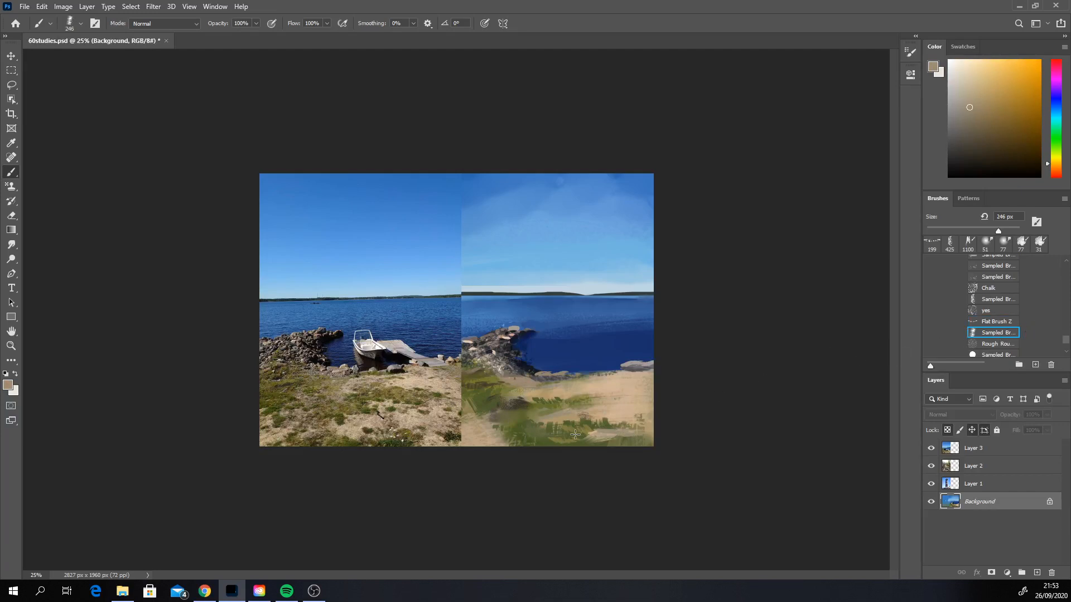
Step: Block in the pier's shape over the water near the shore in light warm grey, using the Sampled Brush at 70 px
{"action": "left_click_drag", "start_coordinate": [575, 434], "coordinate": [653, 431]}
{"action": "key", "text": "ctrl+z"}
{"action": "left_click", "coordinate": [992, 299]}
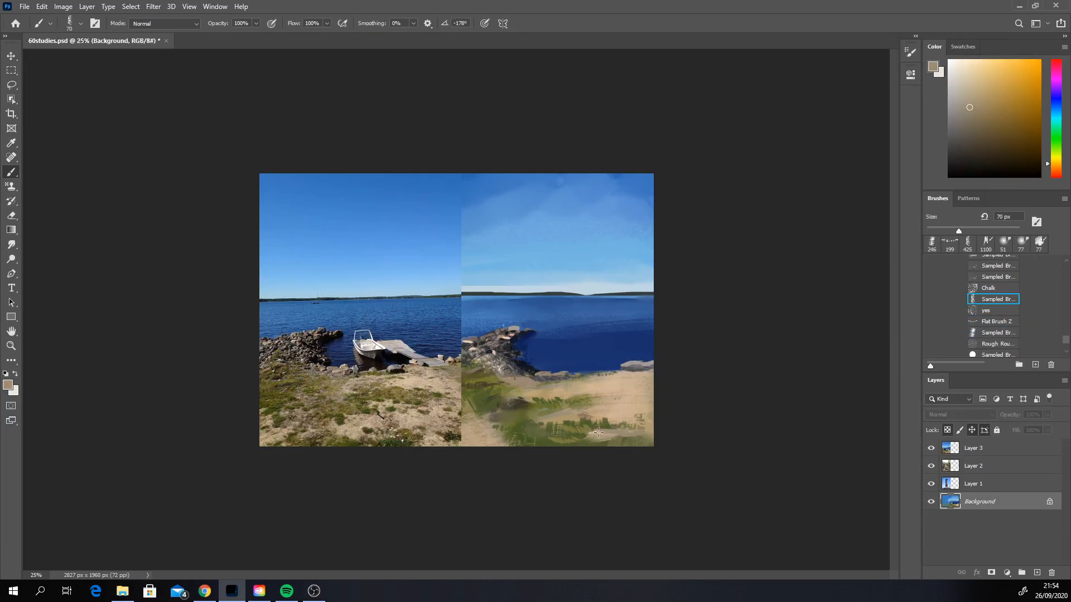
{"action": "left_click", "coordinate": [621, 394], "text": "alt"}
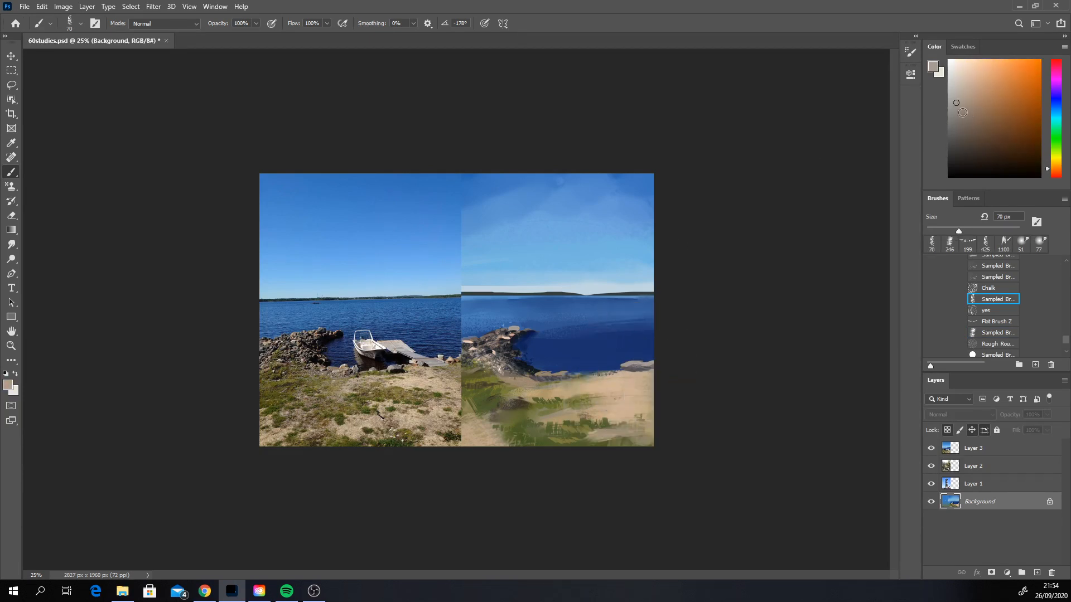
{"action": "left_click_drag", "start_coordinate": [1057, 173], "coordinate": [1050, 159]}
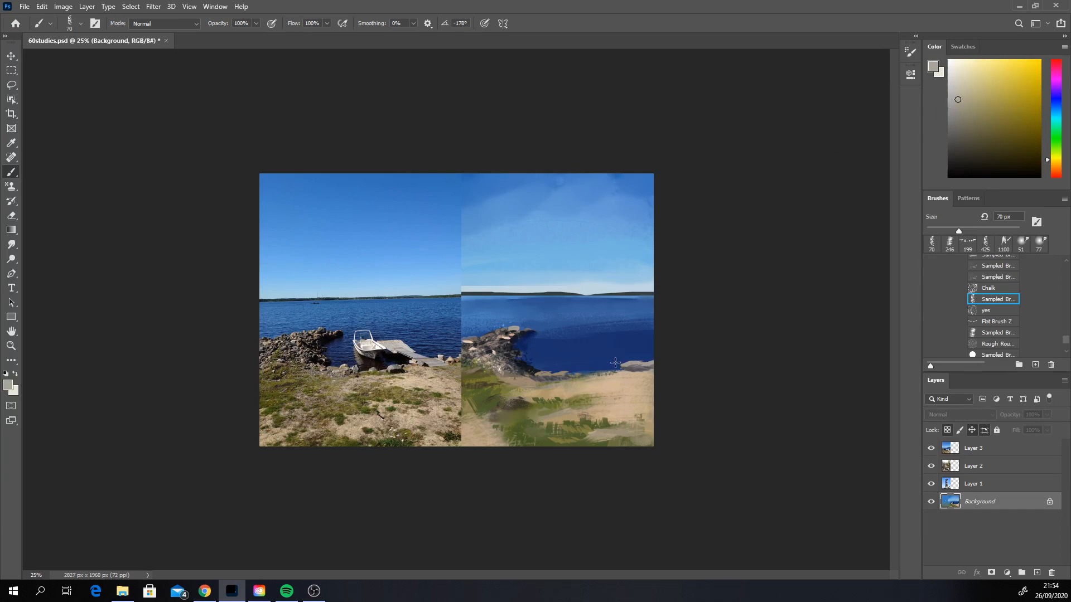
{"action": "mouse_move", "coordinate": [600, 350]}
{"action": "left_mouse_down"}
{"action": "mouse_move", "coordinate": [626, 365]}
{"action": "mouse_move", "coordinate": [586, 342]}
{"action": "mouse_move", "coordinate": [614, 358]}
{"action": "left_mouse_up"}
{"action": "key", "text": "ctrl+z"}
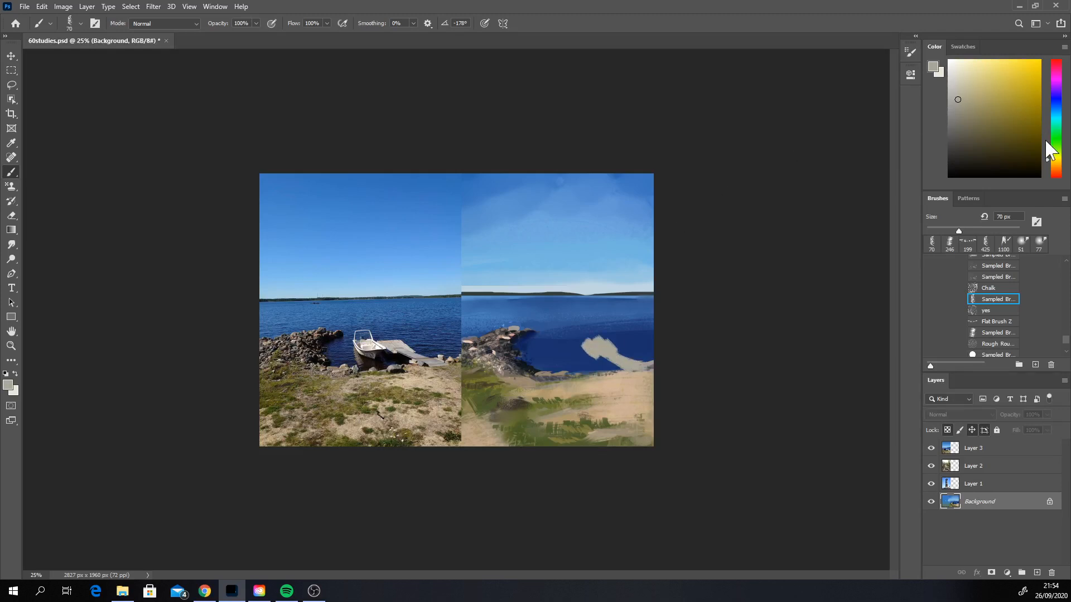
Step: Try shading the pier with a darker blue-grey, and undo the stroke
{"action": "left_click_drag", "start_coordinate": [1053, 156], "coordinate": [1053, 109]}
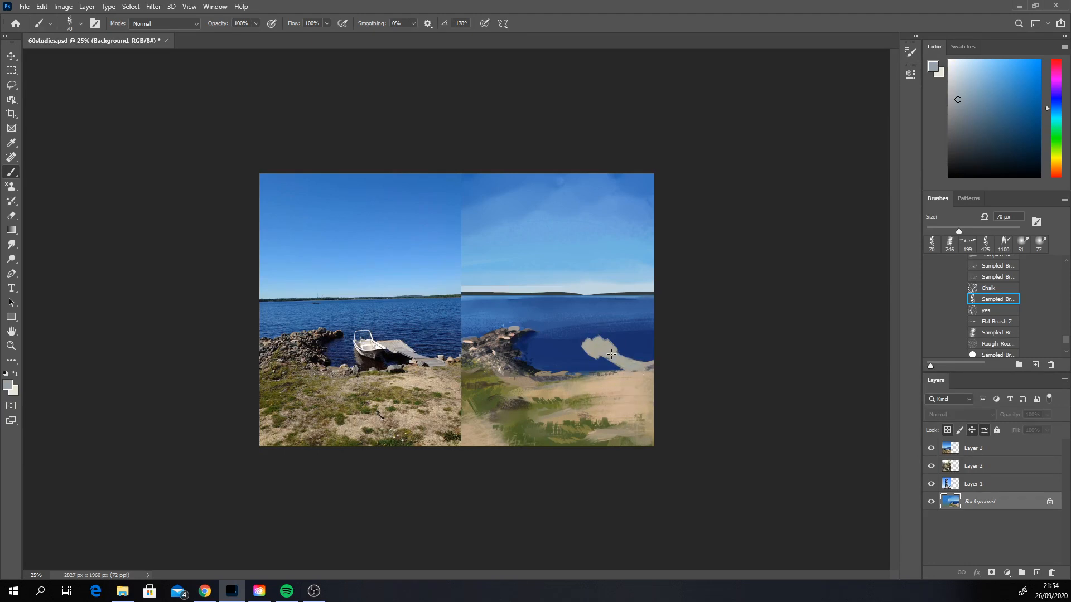
{"action": "left_click", "coordinate": [957, 117]}
{"action": "mouse_move", "coordinate": [614, 356]}
{"action": "left_mouse_down"}
{"action": "mouse_move", "coordinate": [634, 369]}
{"action": "mouse_move", "coordinate": [610, 356]}
{"action": "left_mouse_up"}
{"action": "key", "text": "ctrl+z"}
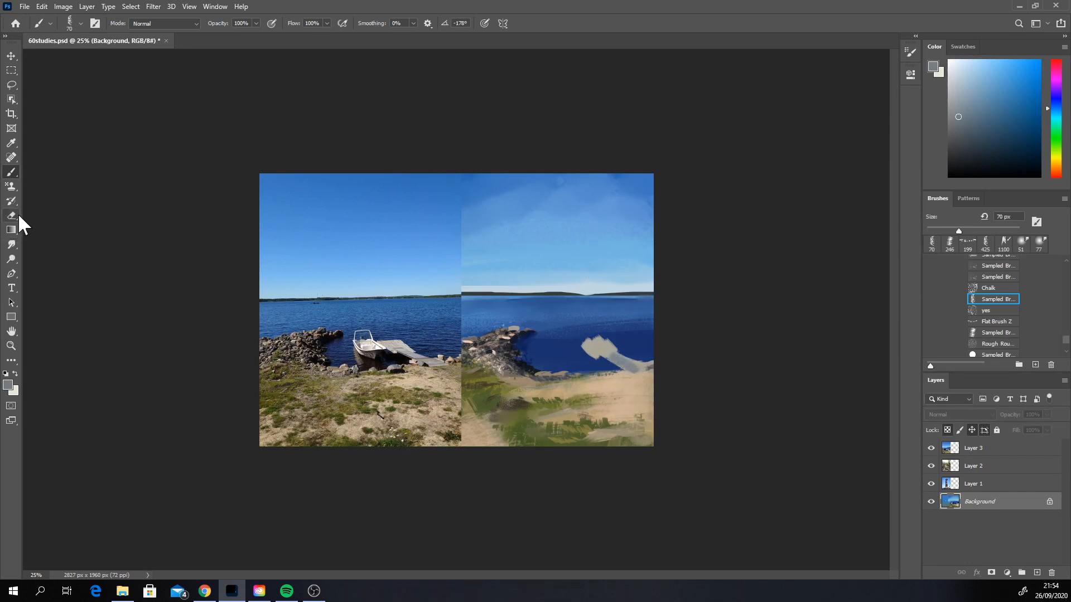
Step: Trim the pier's outline and repaint the water around it with blues sampled from the lake
{"action": "left_click", "coordinate": [612, 337], "text": "alt"}
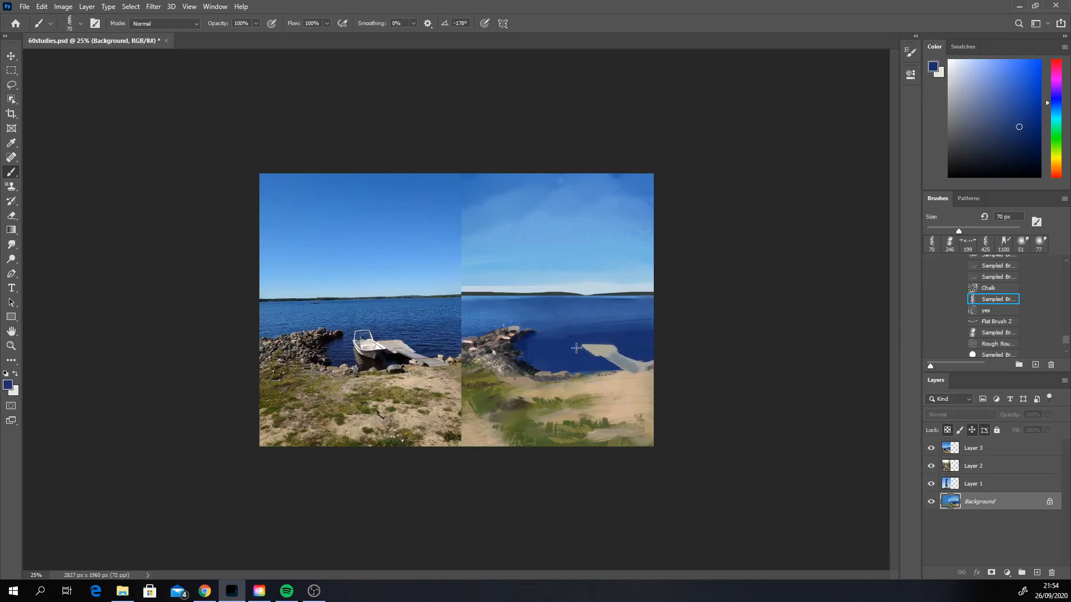
{"action": "left_click", "coordinate": [643, 335], "text": "alt"}
{"action": "left_click", "coordinate": [552, 348], "text": "alt"}
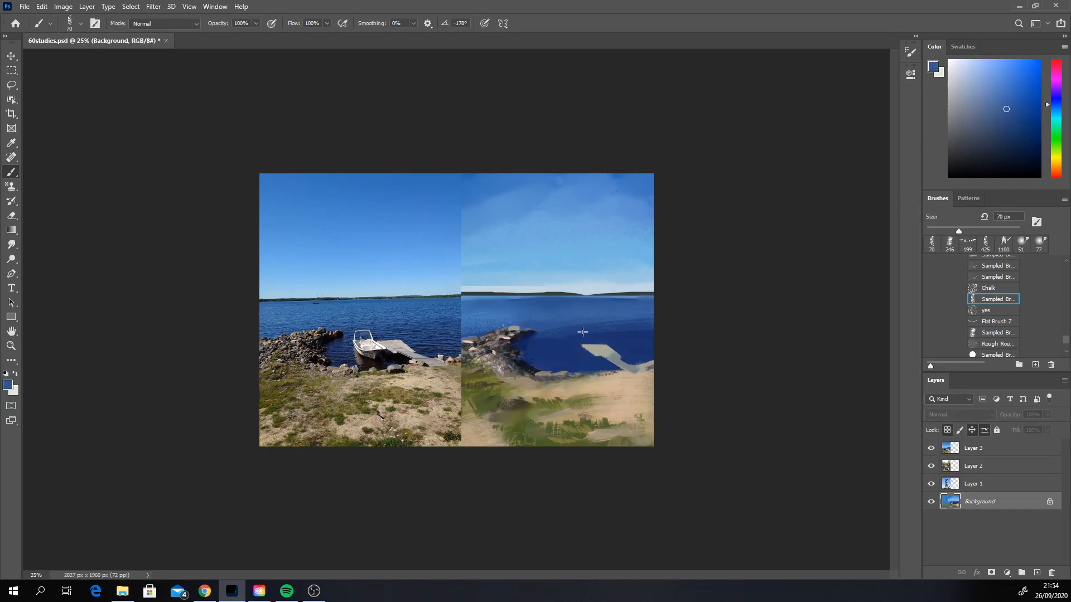
Step: Sweep a lighter sampled blue across the upper part of the painted lake with the brush enlarged to 168 px
{"action": "left_click", "coordinate": [497, 313], "text": "alt"}
{"action": "right_click", "coordinate": [532, 313]}
{"action": "left_click", "coordinate": [635, 341]}
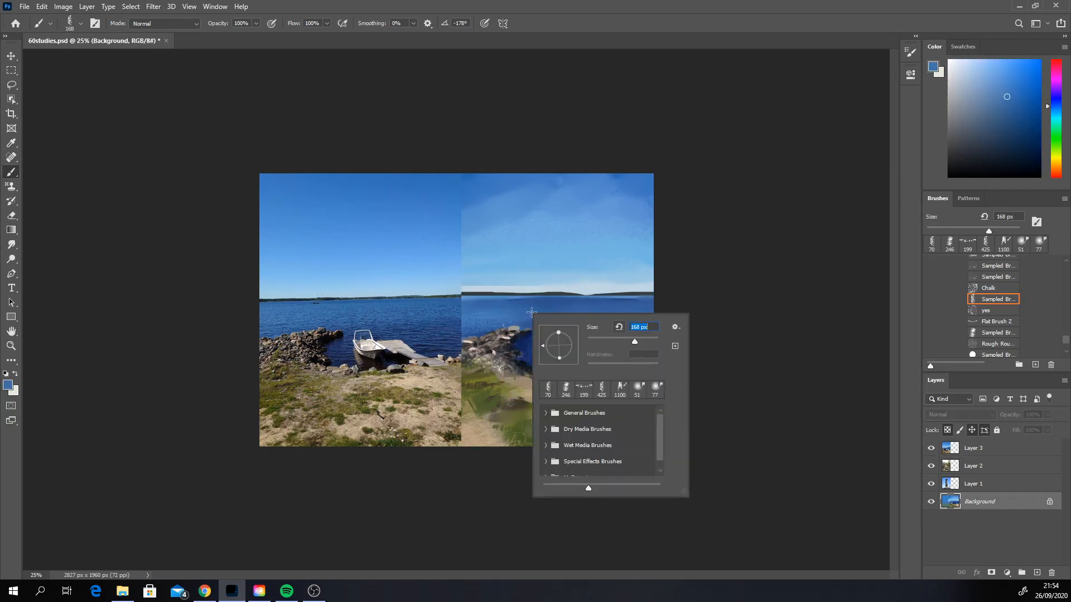
{"action": "left_click_drag", "start_coordinate": [475, 313], "coordinate": [601, 311]}
{"action": "key", "text": "ctrl+z"}
{"action": "left_click_drag", "start_coordinate": [472, 313], "coordinate": [619, 310]}
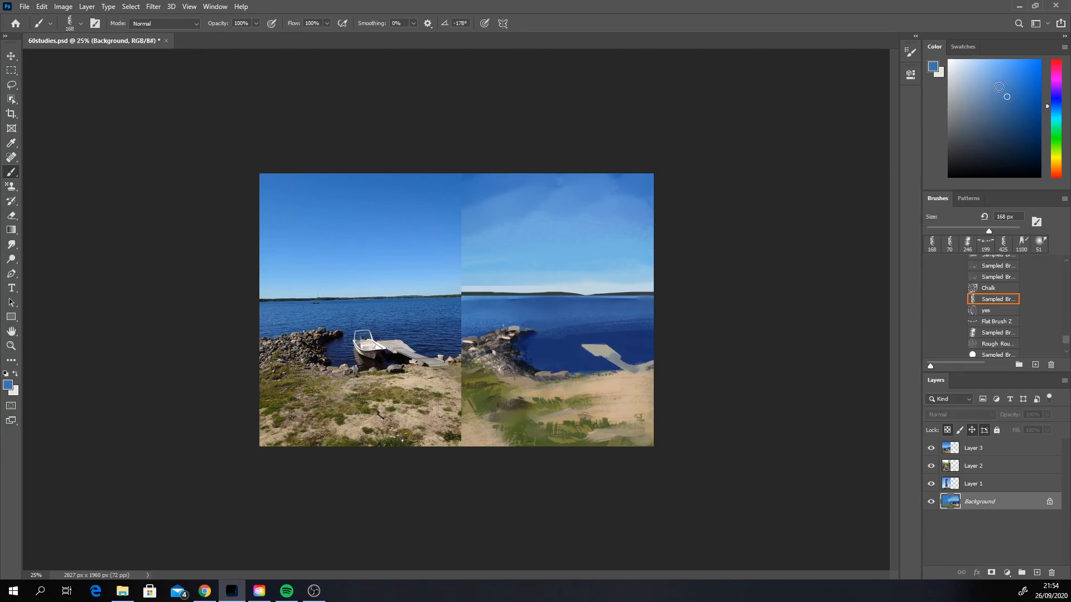
Step: Brush a lighter, more cyan blue into the water above the rock pile, undoing the unwanted strokes
{"action": "left_click", "coordinate": [1057, 109]}
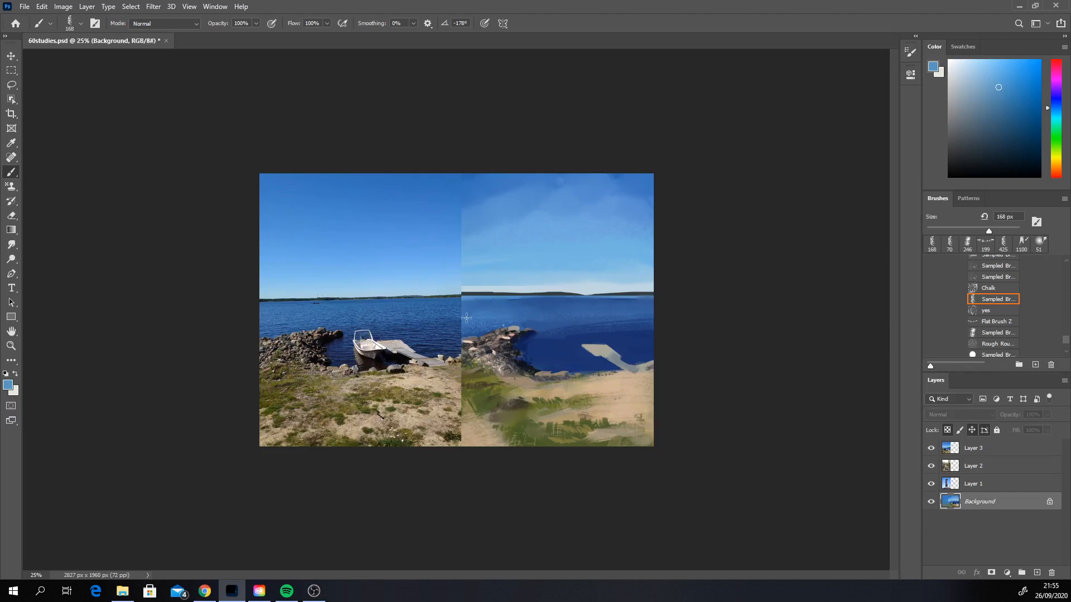
{"action": "left_click_drag", "start_coordinate": [467, 318], "coordinate": [532, 315]}
{"action": "key", "text": "ctrl+z"}
{"action": "mouse_move", "coordinate": [468, 313]}
{"action": "left_mouse_down"}
{"action": "mouse_move", "coordinate": [527, 313]}
{"action": "mouse_move", "coordinate": [466, 311]}
{"action": "left_mouse_up"}
{"action": "key", "text": "ctrl+z"}
{"action": "key", "text": "ctrl+z"}
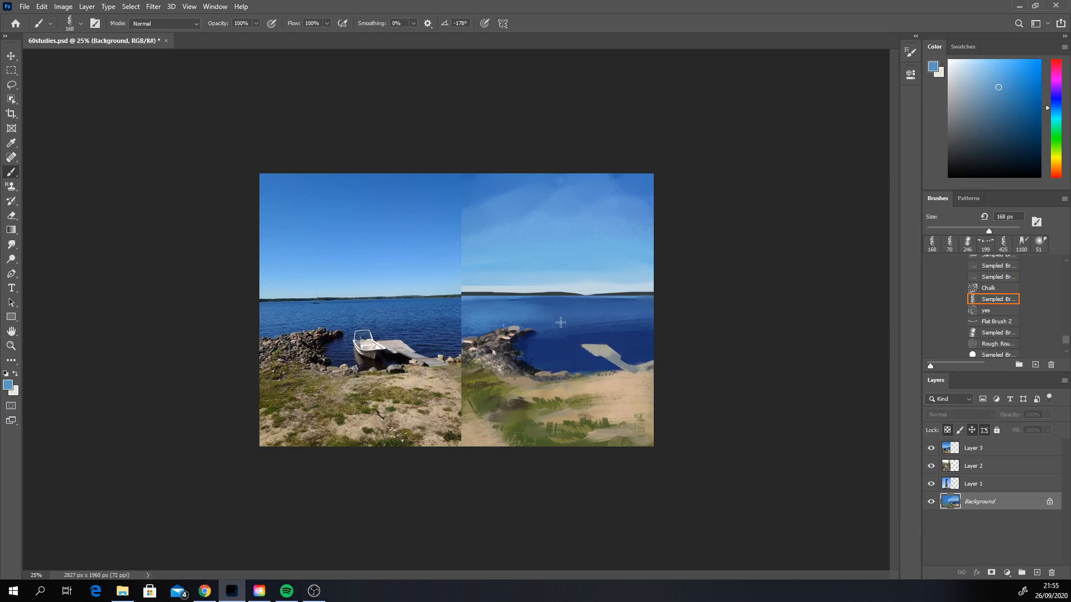
Step: Blend sampled mid and dark blues across the painted lake to vary the water's tone
{"action": "left_click", "coordinate": [609, 328], "text": "alt"}
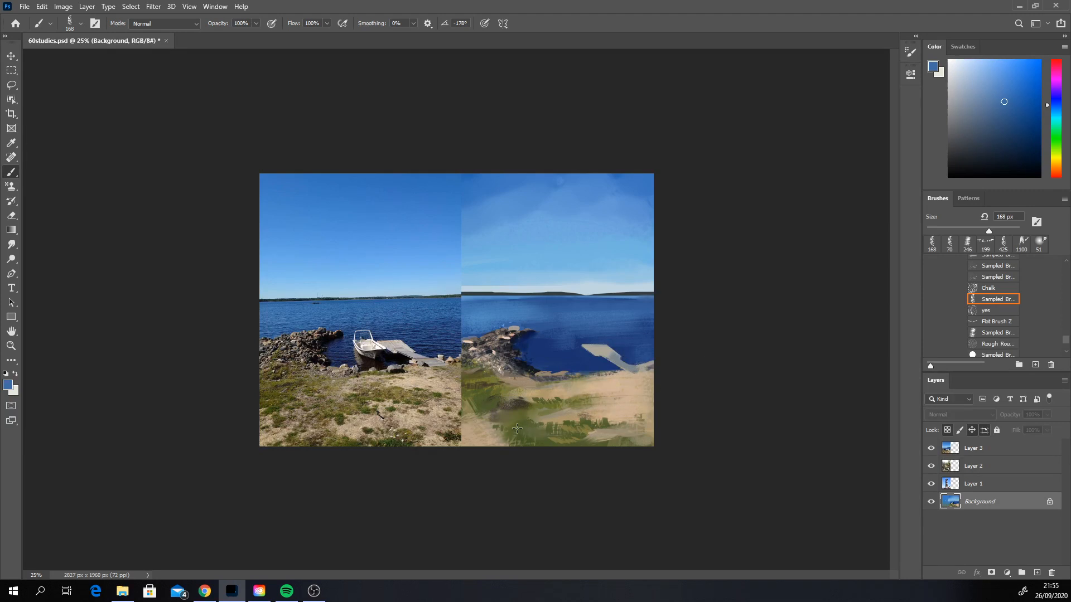
{"action": "left_click", "coordinate": [544, 350], "text": "alt"}
{"action": "mouse_move", "coordinate": [571, 318]}
{"action": "left_mouse_down"}
{"action": "mouse_move", "coordinate": [474, 311]}
{"action": "mouse_move", "coordinate": [466, 321]}
{"action": "mouse_move", "coordinate": [502, 299]}
{"action": "left_mouse_up"}
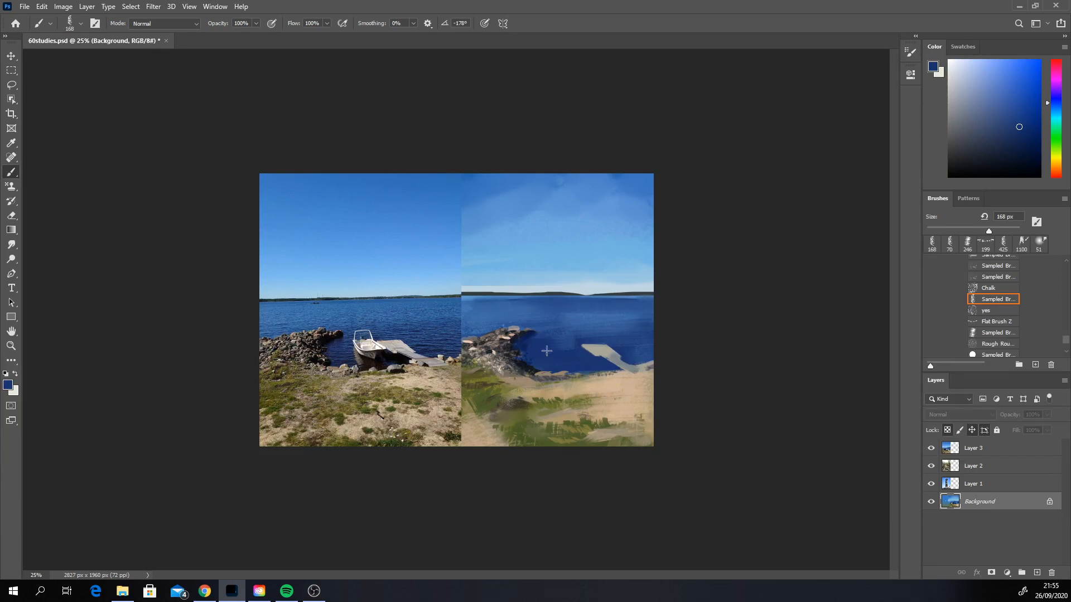
{"action": "left_click_drag", "start_coordinate": [597, 329], "coordinate": [644, 319]}
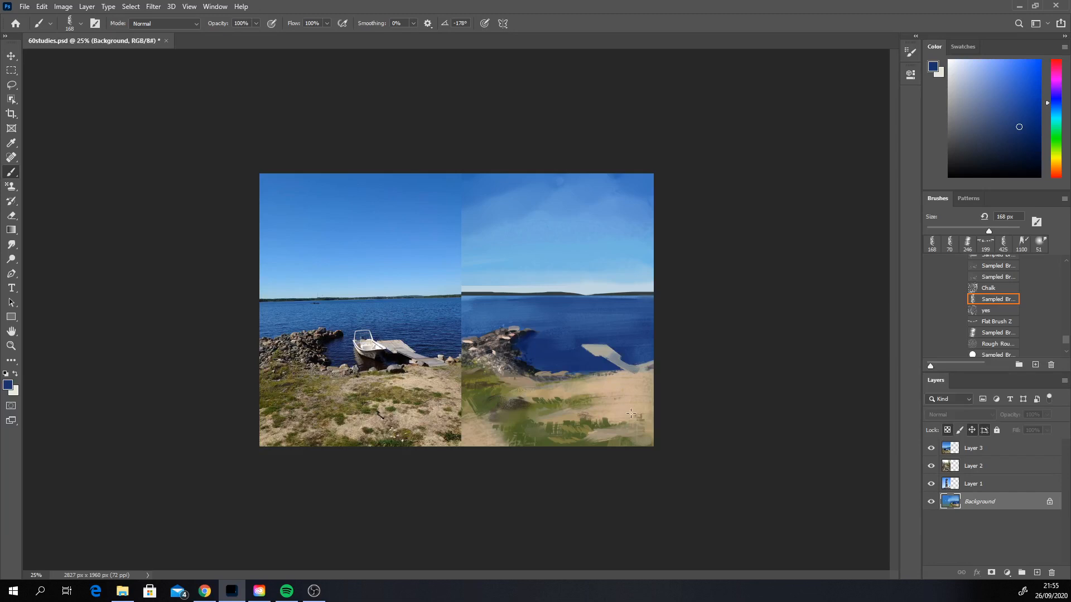
Step: Paint plank highlights on the pier in a lightened version of its sampled grey, using the Hard Round brush at 25 px
{"action": "key", "text": "alt"}
{"action": "scroll", "coordinate": [1060, 304], "scroll_direction": "up", "scroll_amount": 3}
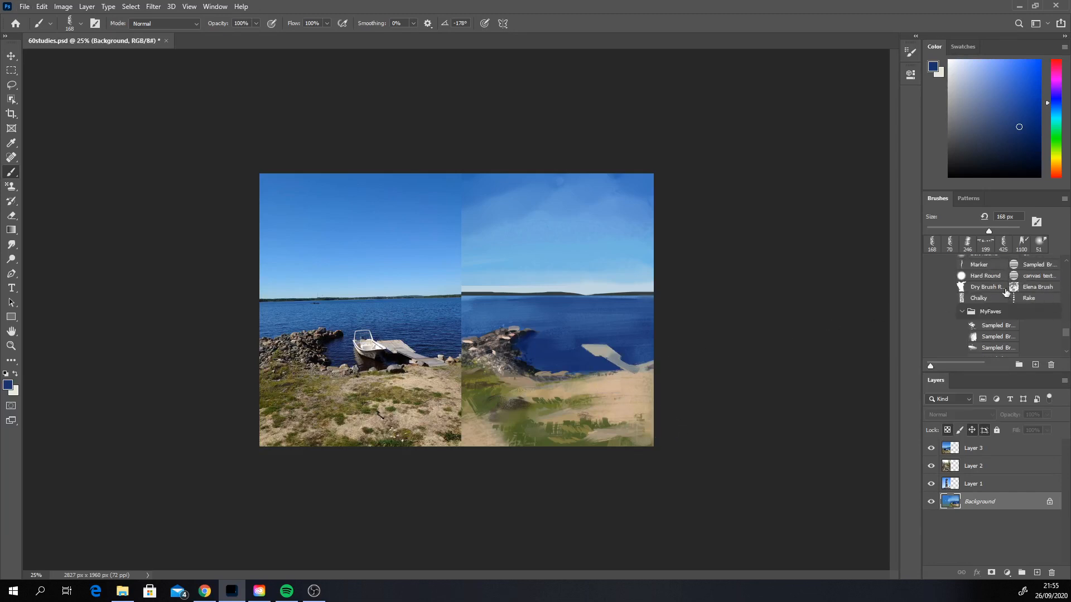
{"action": "left_click", "coordinate": [985, 275]}
{"action": "left_click", "coordinate": [606, 350], "text": "alt"}
{"action": "right_click", "coordinate": [607, 350]}
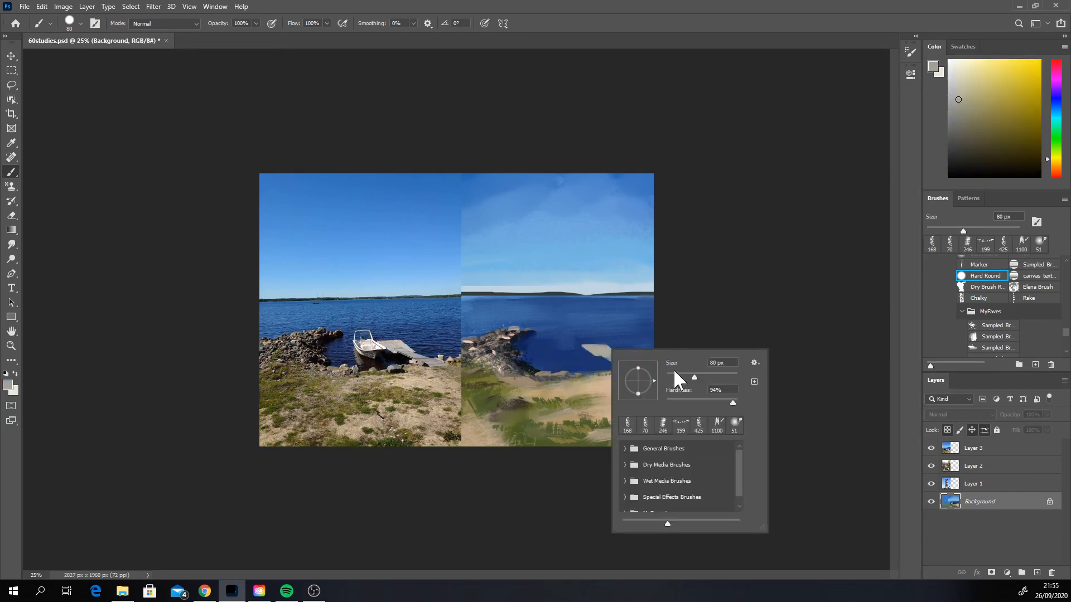
{"action": "left_click", "coordinate": [674, 373]}
{"action": "left_click", "coordinate": [955, 83]}
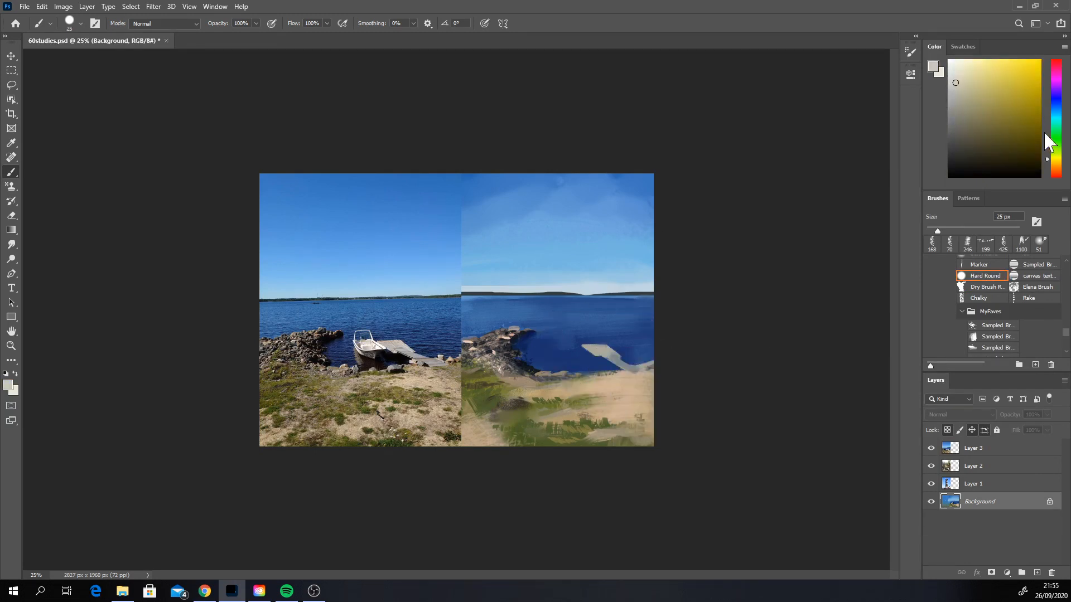
{"action": "left_click", "coordinate": [1055, 163]}
{"action": "mouse_move", "coordinate": [597, 353]}
{"action": "left_mouse_down"}
{"action": "mouse_move", "coordinate": [587, 348]}
{"action": "mouse_move", "coordinate": [600, 357]}
{"action": "left_mouse_up"}
{"action": "key", "text": "ctrl+z"}
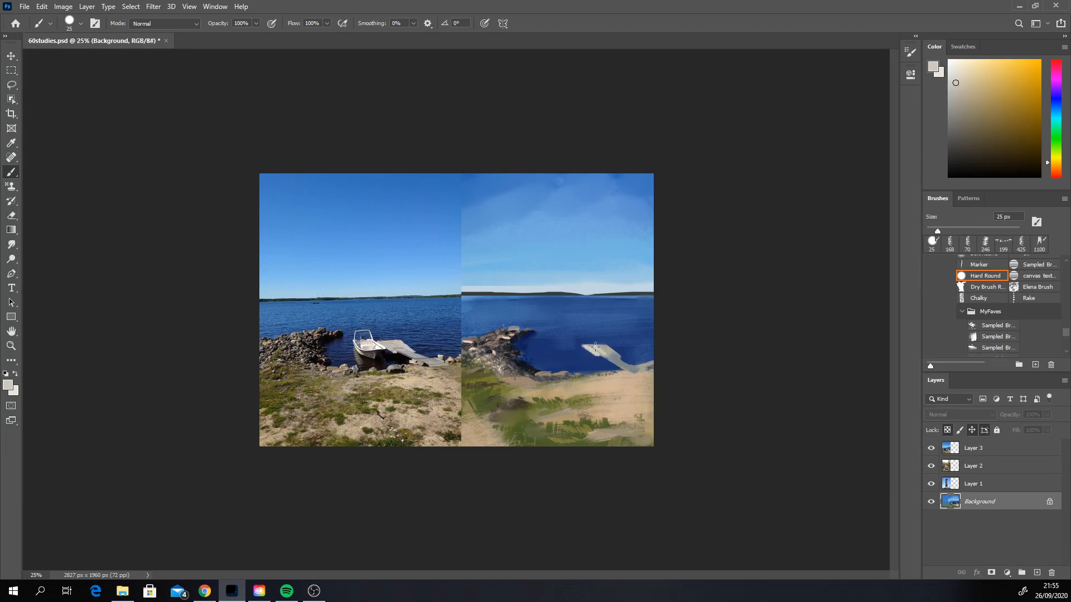
Step: Paint a near-black navy shadow beneath the pier and touch up its planks with greys sampled from it
{"action": "left_click", "coordinate": [620, 364], "text": "alt"}
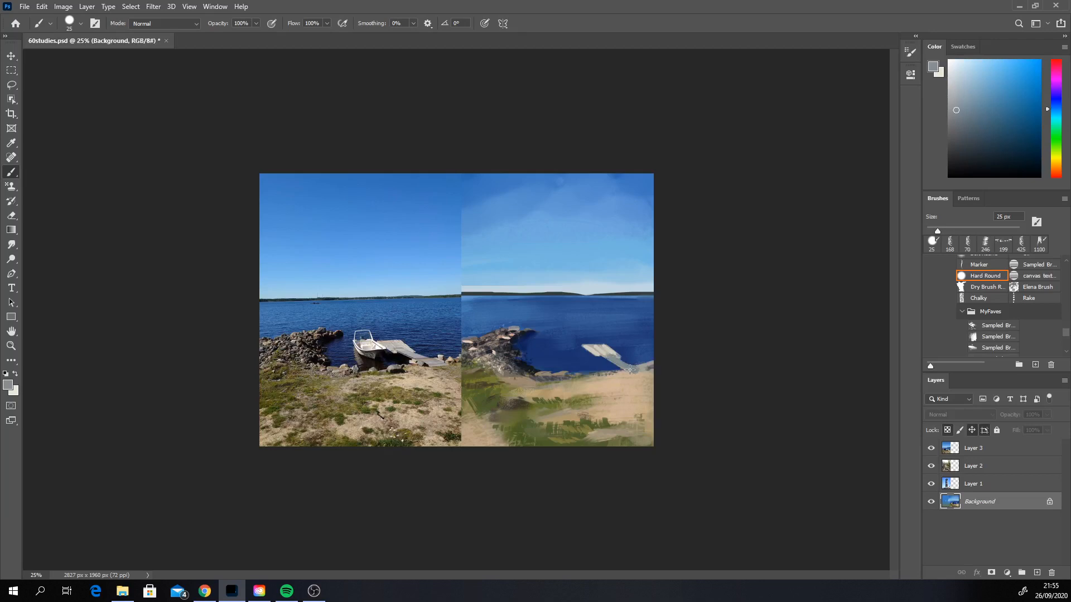
{"action": "left_click", "coordinate": [514, 339], "text": "alt"}
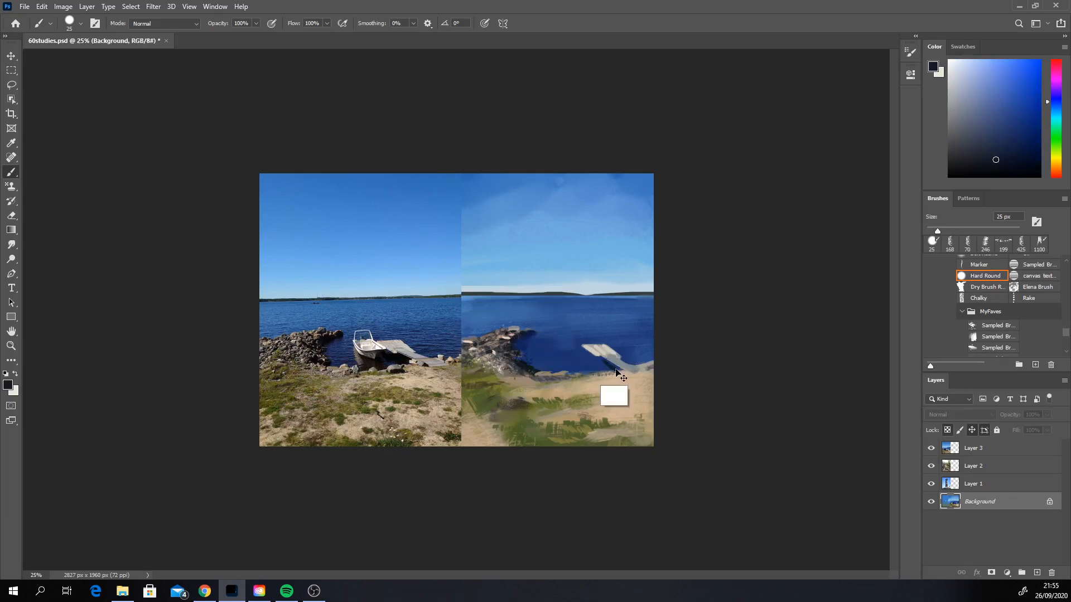
{"action": "left_click", "coordinate": [1018, 160]}
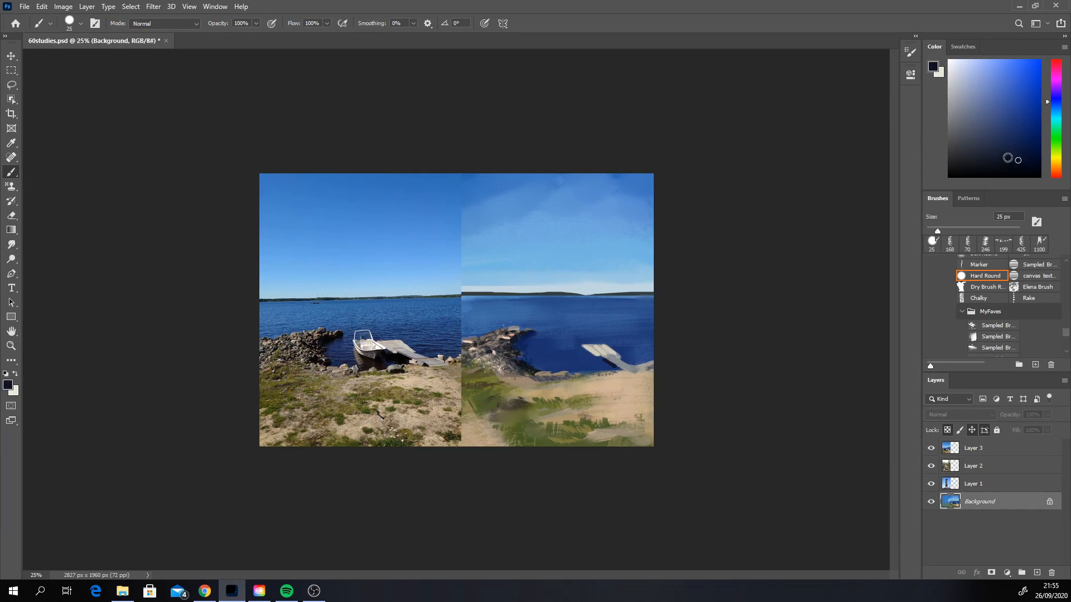
{"action": "left_click", "coordinate": [1055, 99]}
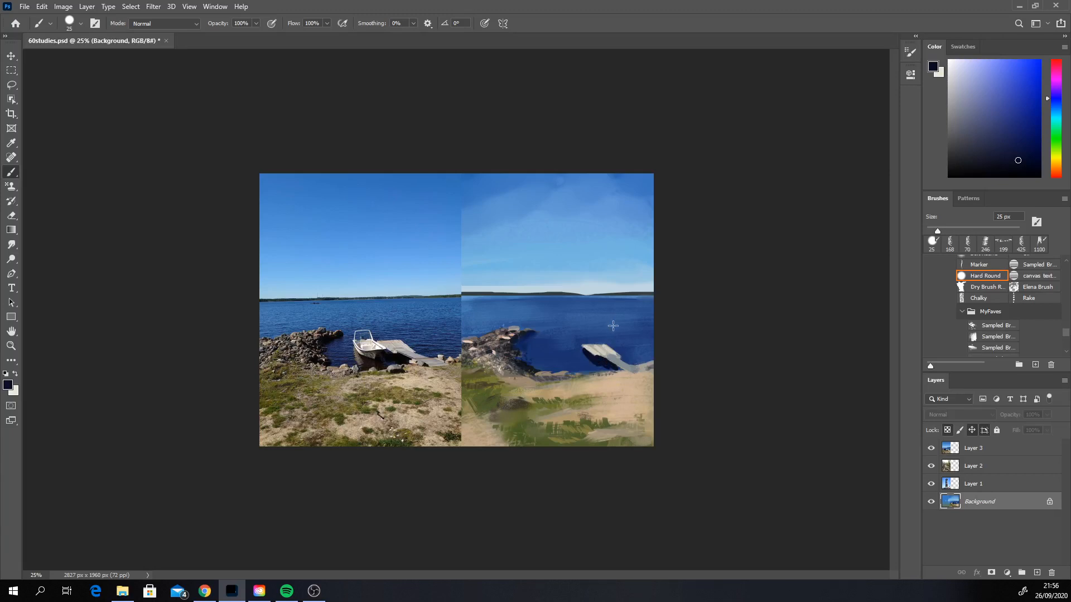
{"action": "left_click", "coordinate": [602, 354], "text": "alt"}
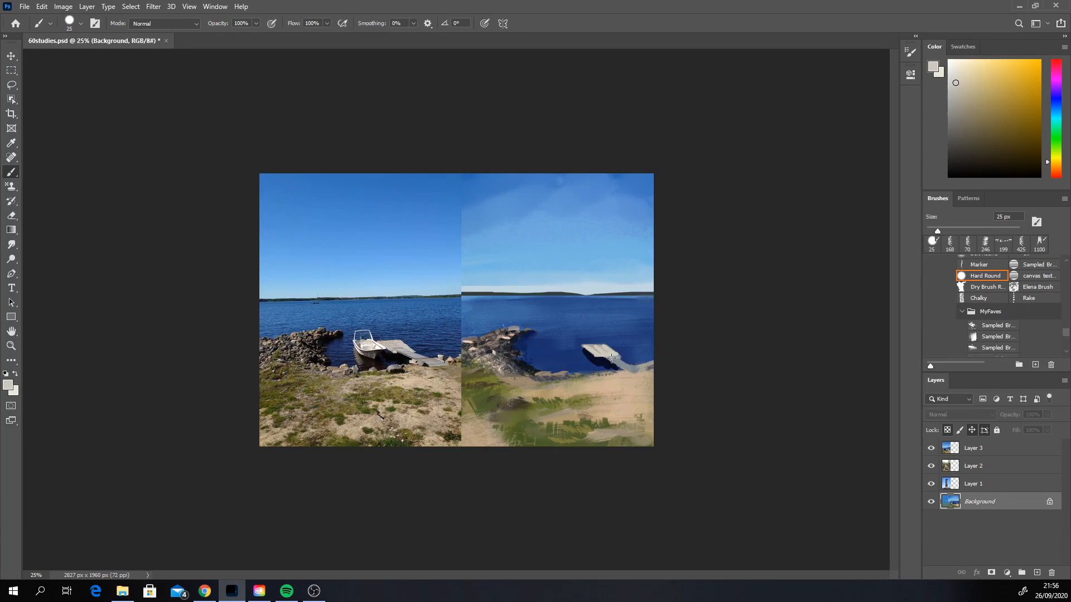
{"action": "left_click", "coordinate": [604, 354], "text": "alt"}
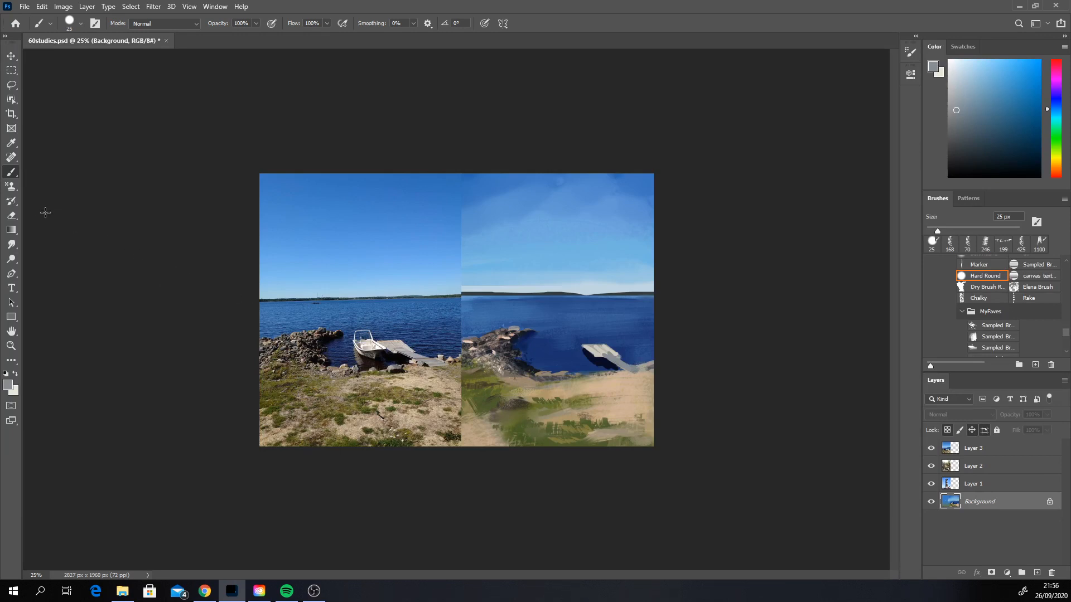
Step: Soften the pier's shadow and the nearby shoreline edge with the Smudge tool at 39 px
{"action": "left_click", "coordinate": [13, 246]}
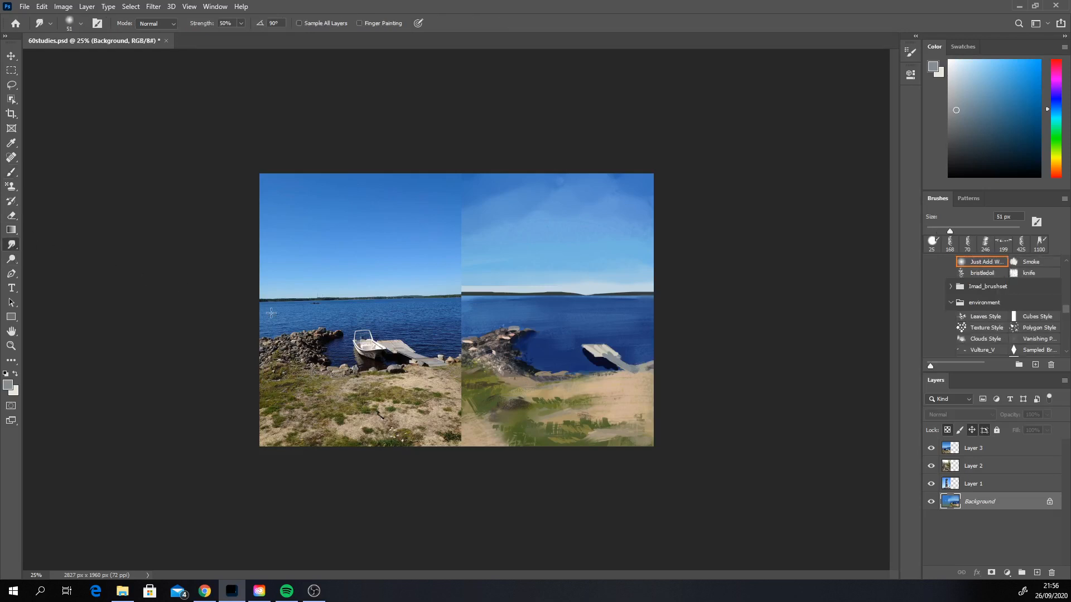
{"action": "right_click", "coordinate": [567, 337]}
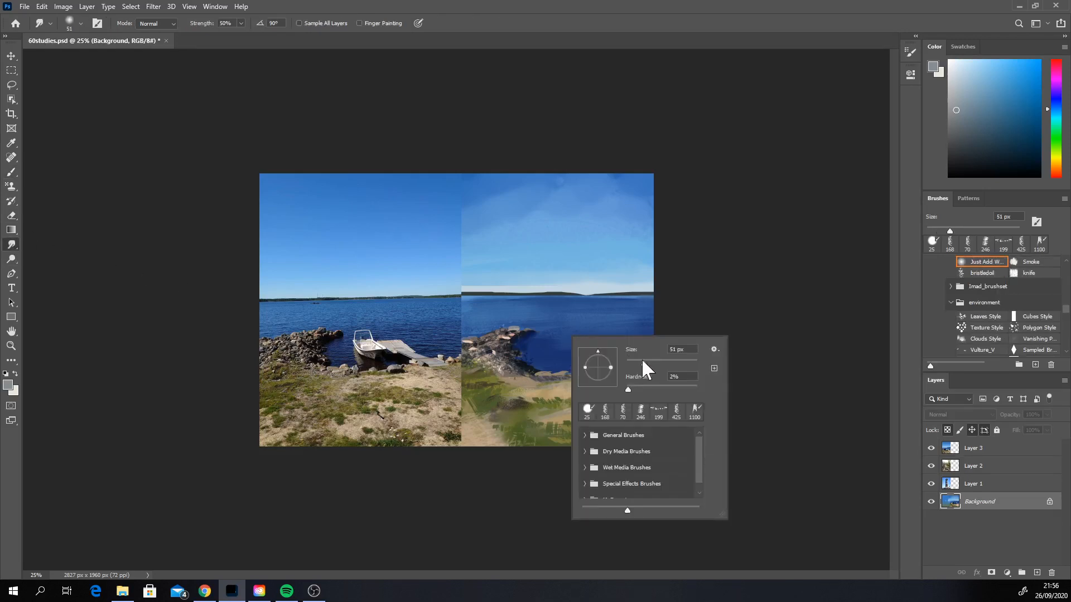
{"action": "left_click_drag", "start_coordinate": [645, 364], "coordinate": [640, 364]}
{"action": "left_click", "coordinate": [736, 322]}
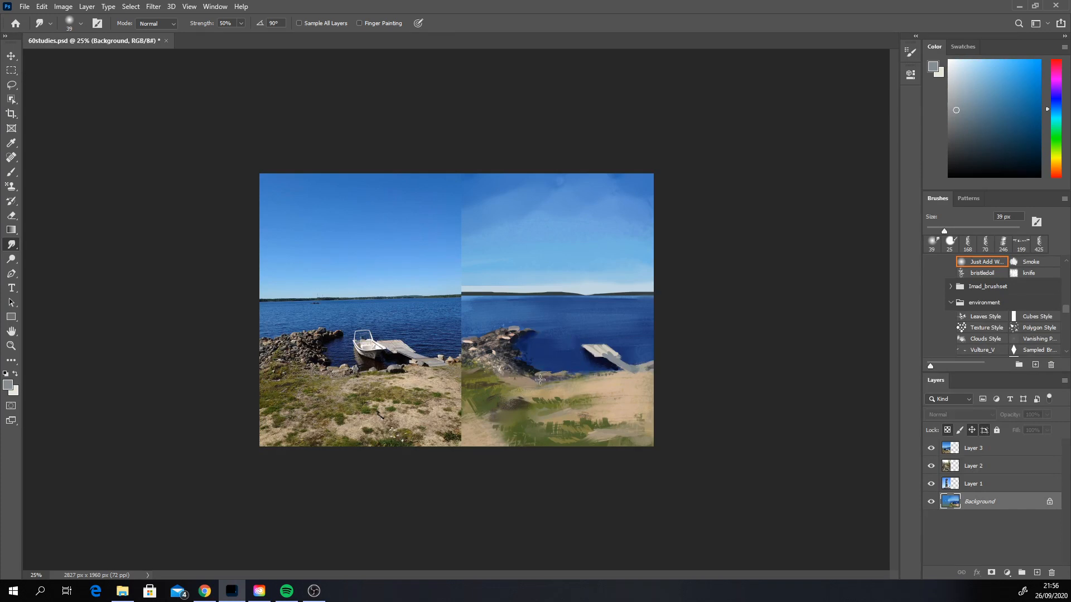
Step: Redefine the shadowed edge of the pier in sampled dark navy with the Hard Round brush at 18 px
{"action": "left_click", "coordinate": [11, 173]}
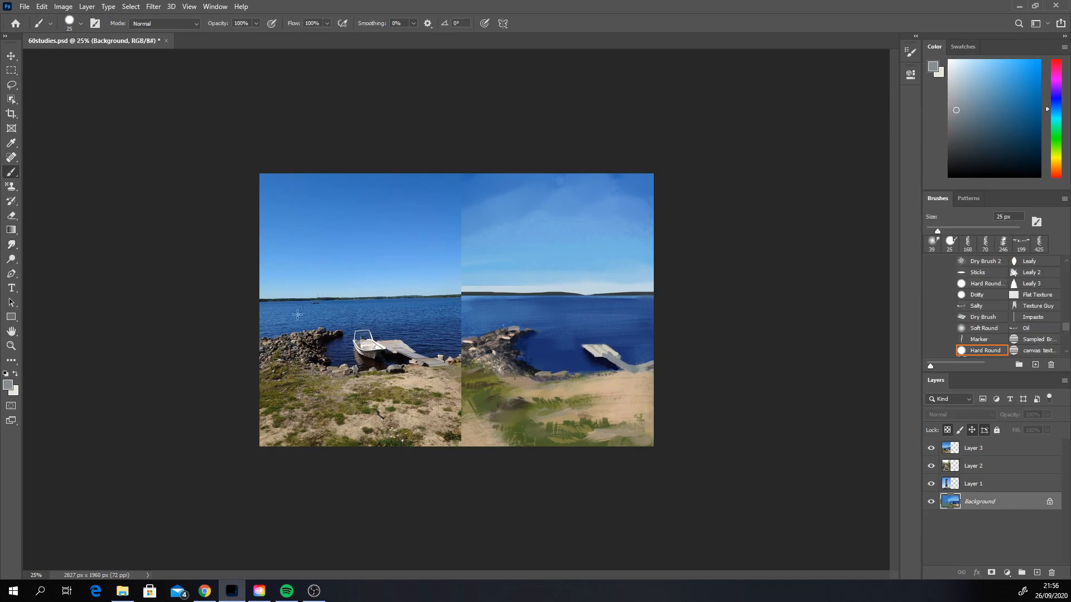
{"action": "left_click", "coordinate": [600, 359], "text": "alt"}
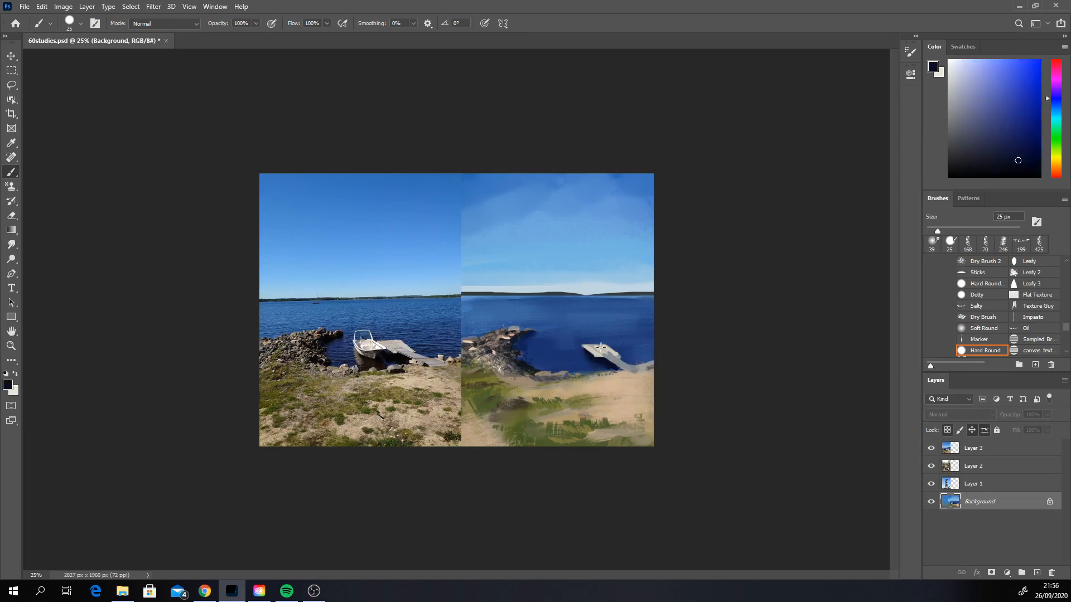
{"action": "right_click", "coordinate": [601, 347]}
{"action": "left_click_drag", "start_coordinate": [667, 373], "coordinate": [666, 373]}
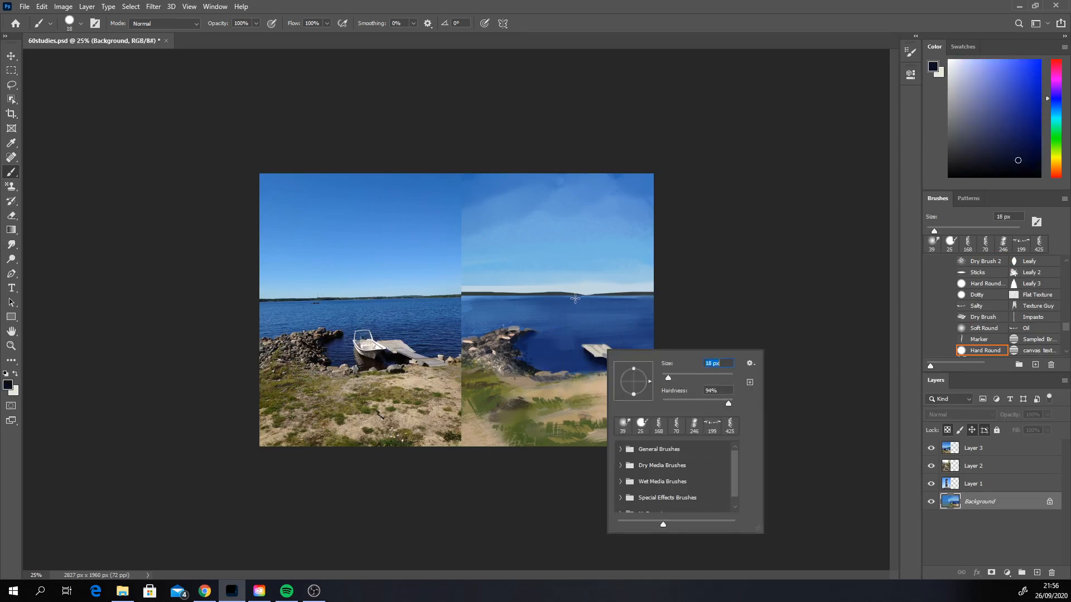
{"action": "left_click", "coordinate": [590, 353]}
{"action": "left_click_drag", "start_coordinate": [589, 353], "coordinate": [585, 349]}
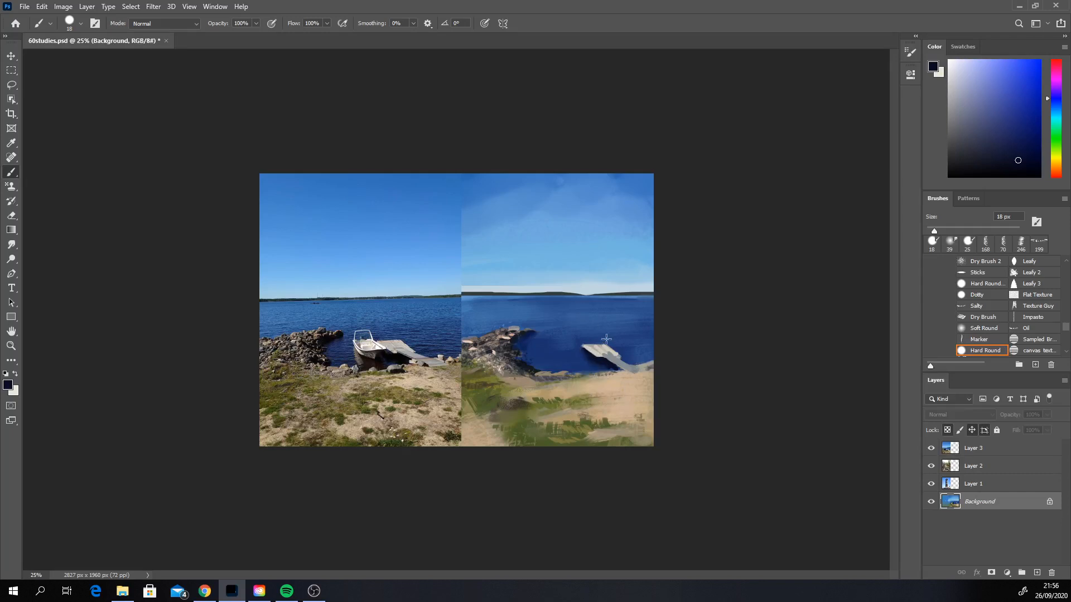
Step: Clean up the pier's edges and planks with sampled water blue, dark navy and light grey
{"action": "left_click", "coordinate": [623, 358], "text": "alt"}
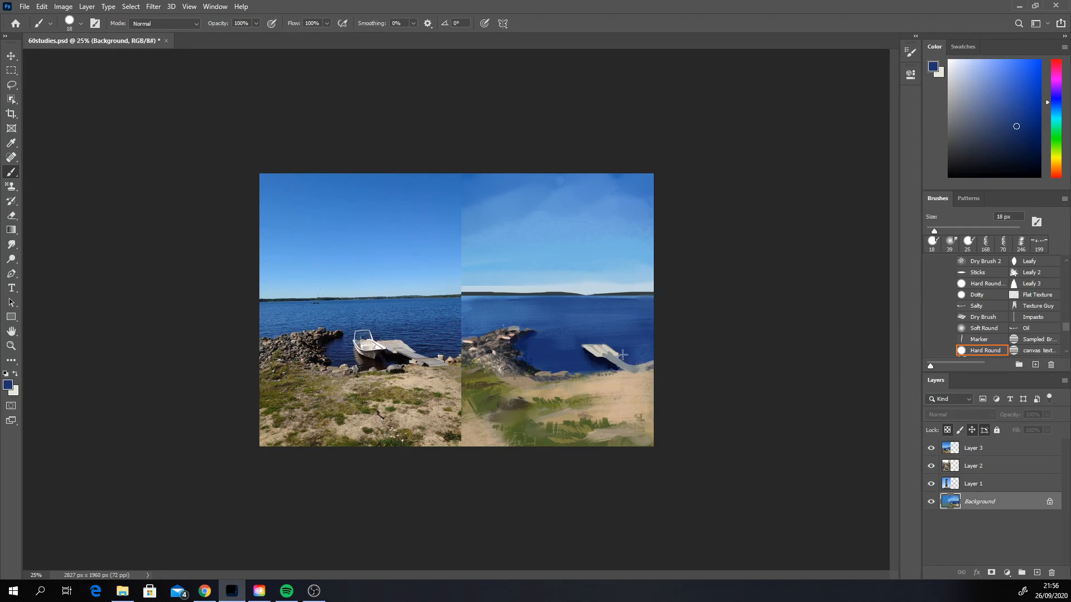
{"action": "left_click", "coordinate": [612, 356], "text": "alt"}
{"action": "left_click", "coordinate": [607, 362], "text": "alt"}
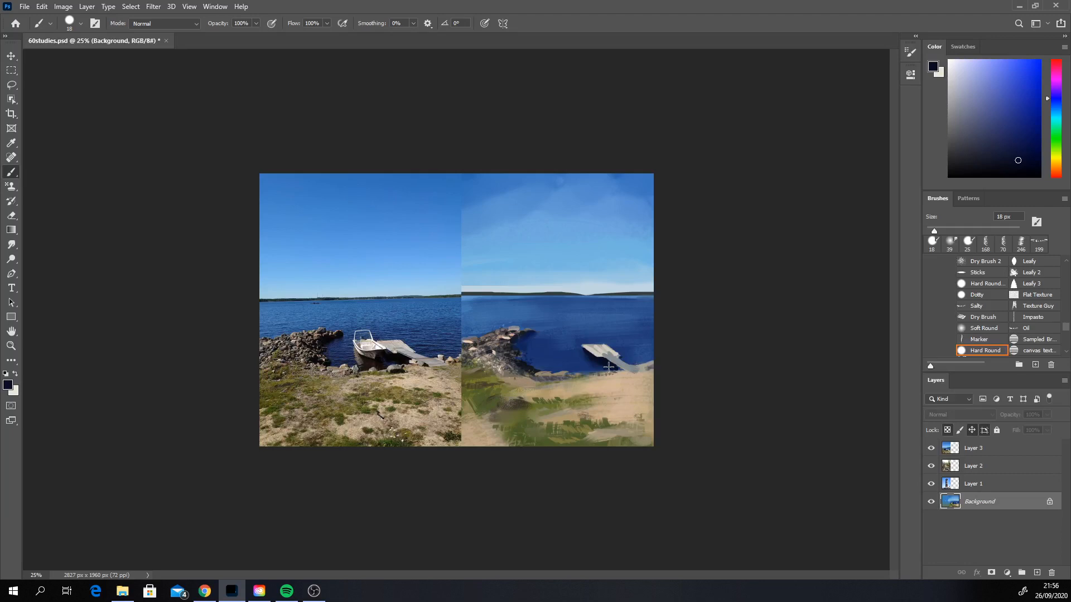
{"action": "left_click", "coordinate": [599, 352], "text": "alt"}
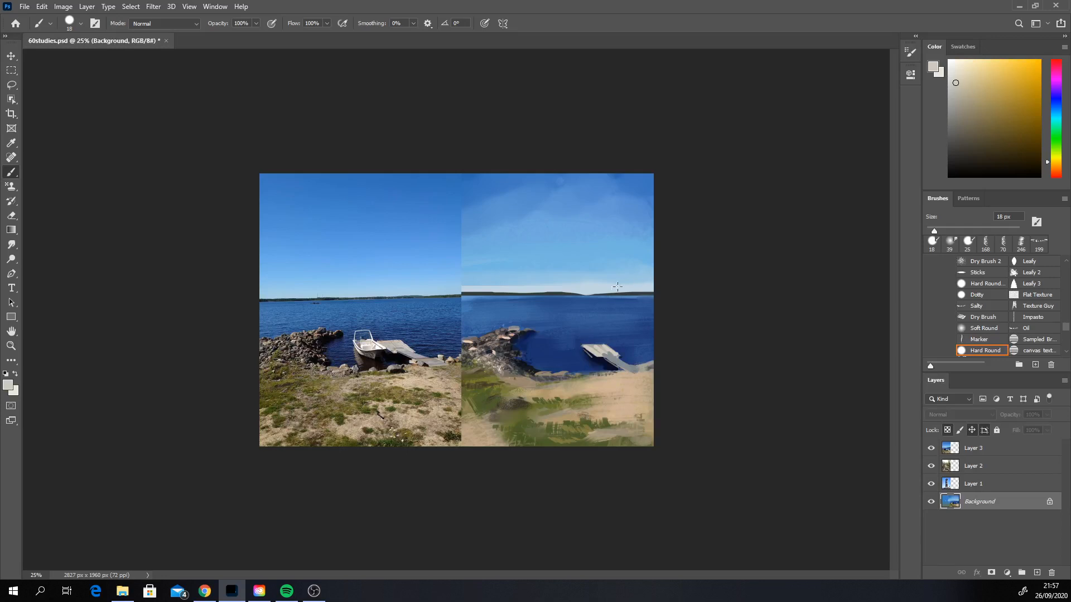
Step: Touch up the water around the pier in sampled deep blue with the Hard Round brush at 152 px
{"action": "left_click", "coordinate": [623, 351], "text": "alt"}
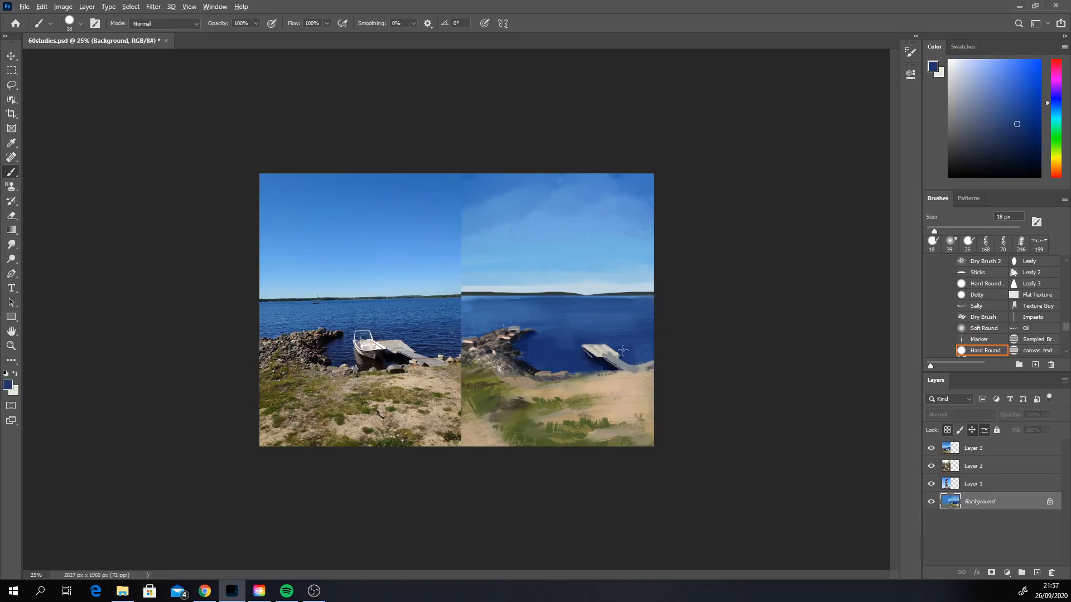
{"action": "right_click", "coordinate": [550, 342]}
{"action": "left_click_drag", "start_coordinate": [583, 368], "coordinate": [654, 368]}
{"action": "left_click", "coordinate": [701, 308]}
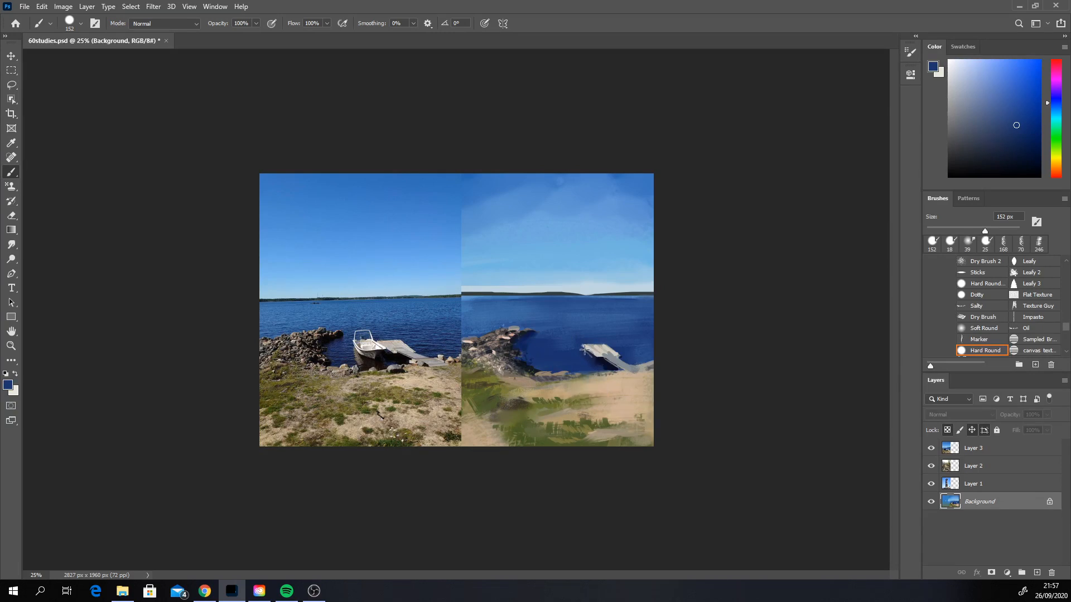
Step: Block in the boat's hull beside the pier's outer end in off-white with the Hard Round brush at 25 px
{"action": "left_click", "coordinate": [601, 352], "text": "alt"}
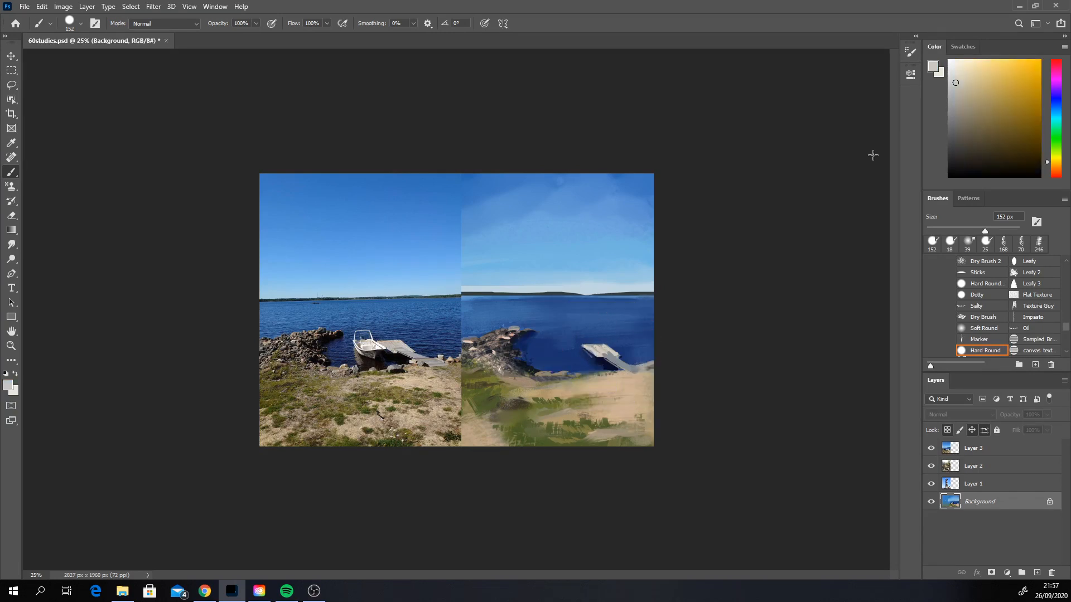
{"action": "left_click", "coordinate": [952, 73]}
{"action": "right_click", "coordinate": [582, 357]}
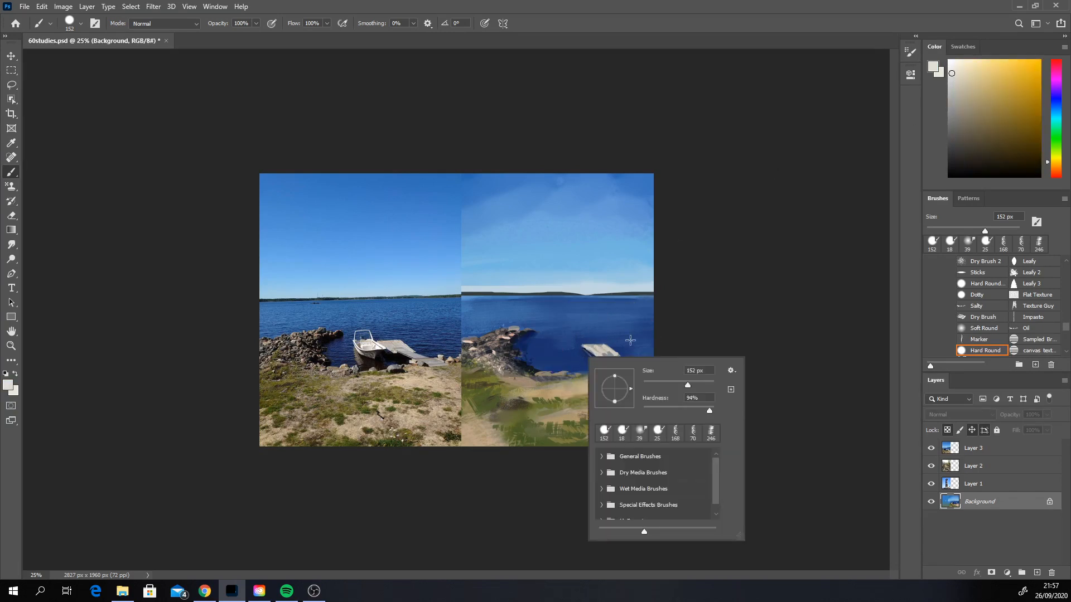
{"action": "left_click", "coordinate": [651, 383]}
{"action": "left_click_drag", "start_coordinate": [562, 345], "coordinate": [590, 358]}
{"action": "key", "text": "ctrl+z"}
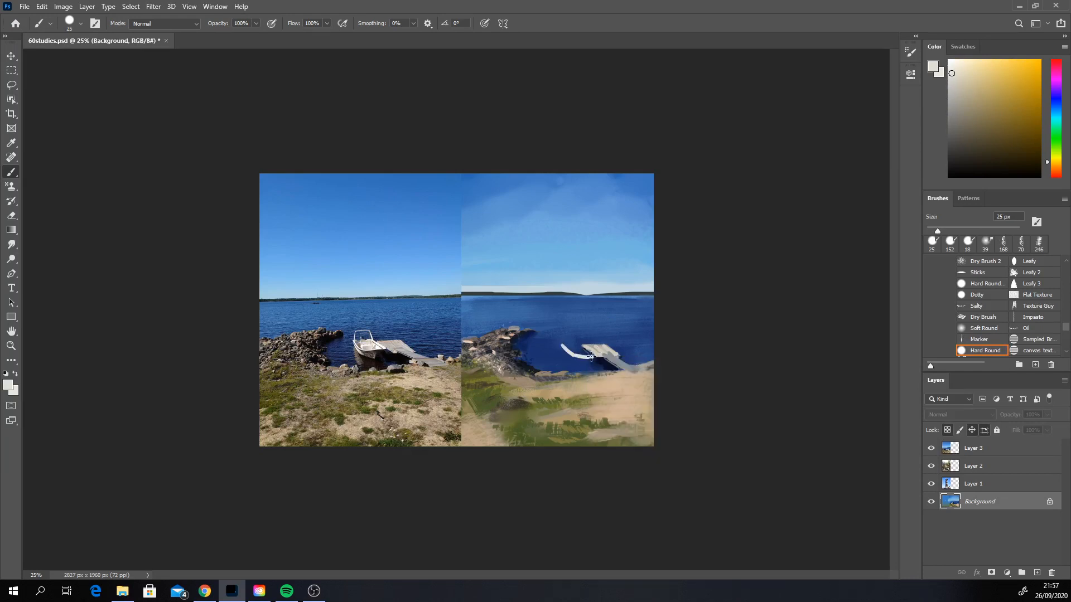
{"action": "key", "text": "ctrl+z"}
{"action": "left_click_drag", "start_coordinate": [563, 346], "coordinate": [571, 361]}
Step: Refine the hull's shape and shading with sampled greys, dark navy and off-white
{"action": "left_click", "coordinate": [609, 354], "text": "alt"}
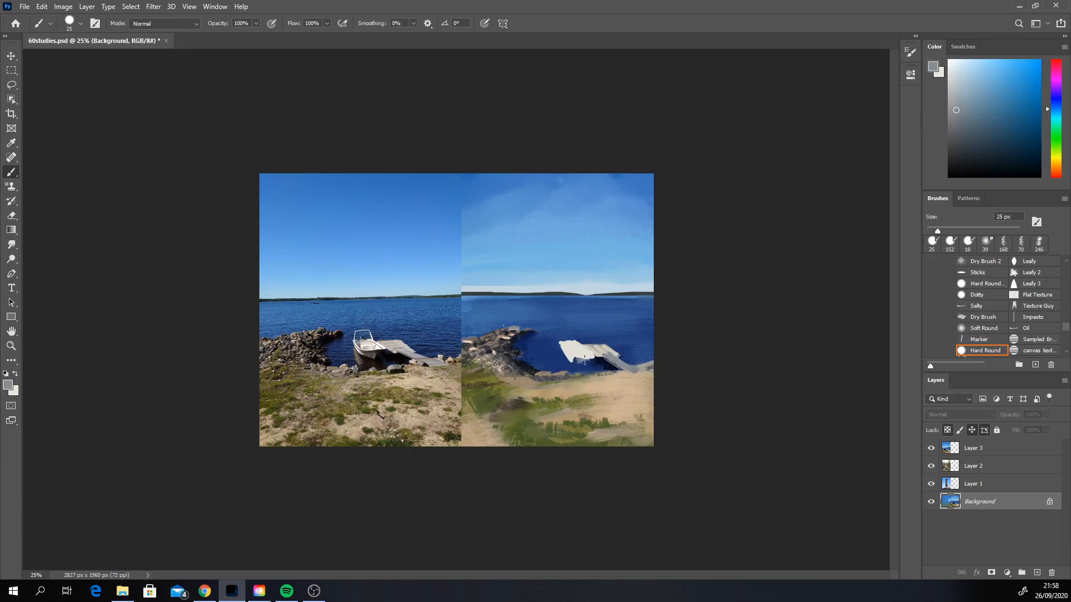
{"action": "left_click", "coordinate": [584, 359], "text": "alt"}
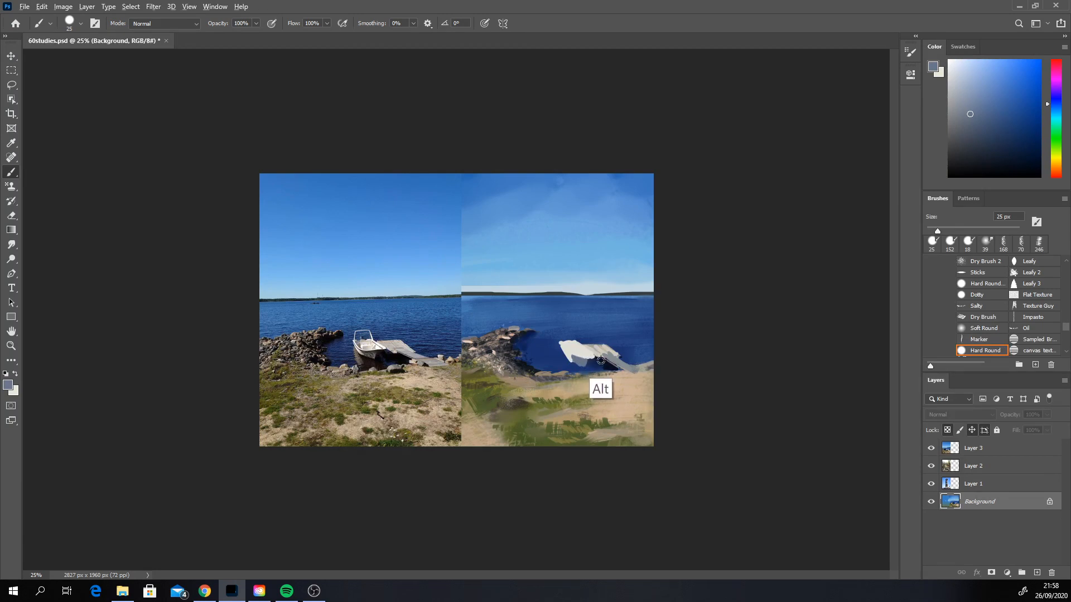
{"action": "left_click", "coordinate": [587, 364], "text": "alt"}
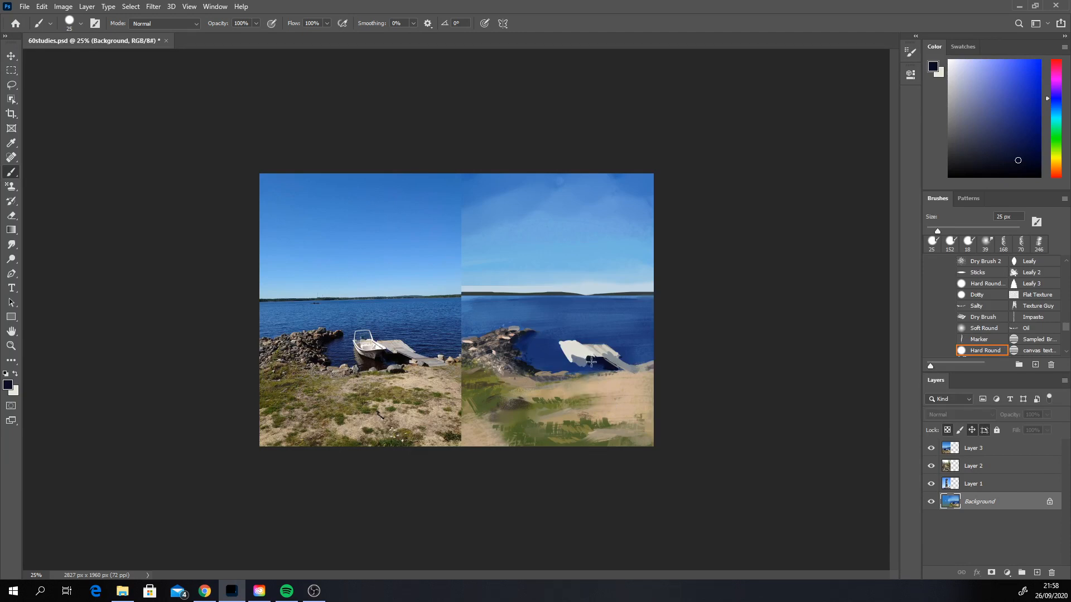
{"action": "left_click", "coordinate": [584, 358], "text": "alt"}
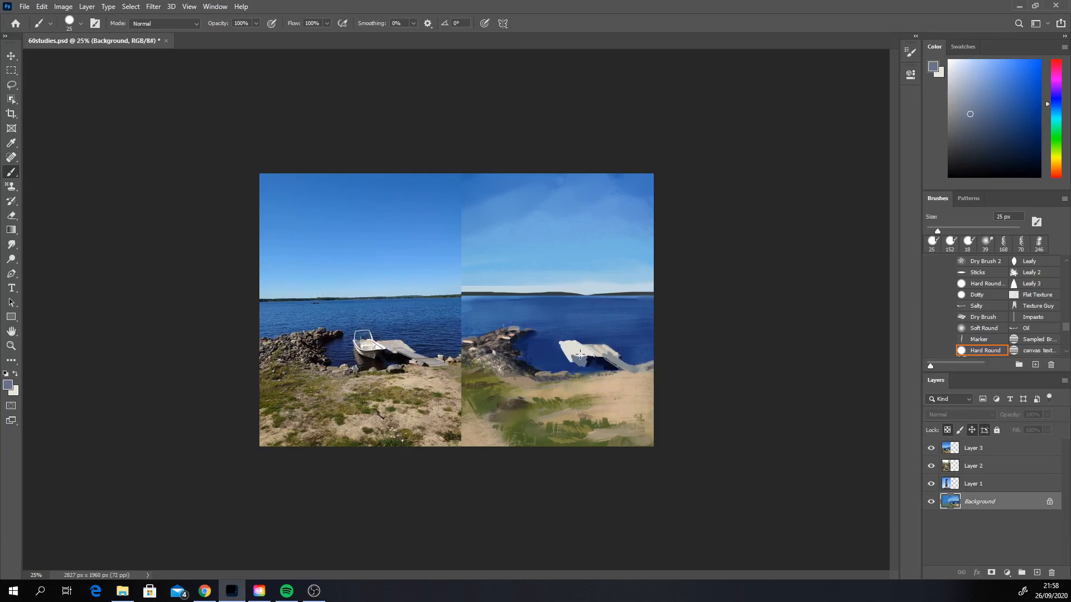
{"action": "left_click", "coordinate": [573, 355], "text": "alt"}
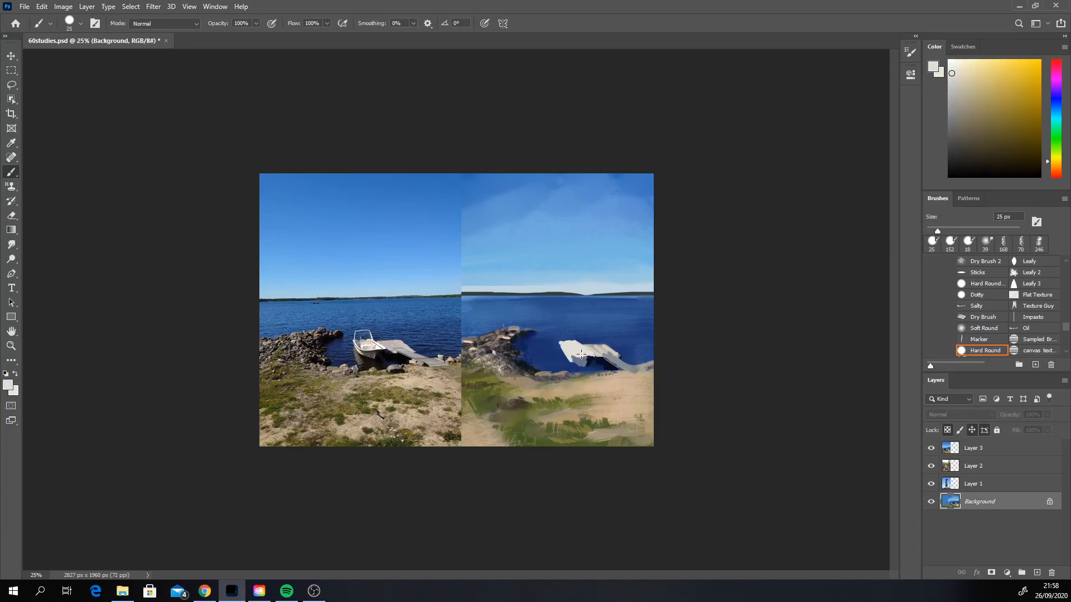
{"action": "left_click_drag", "start_coordinate": [588, 354], "coordinate": [581, 359]}
Step: Blend the boat's hull into the surrounding water with the Smudge tool at 39 px
{"action": "left_click", "coordinate": [11, 245]}
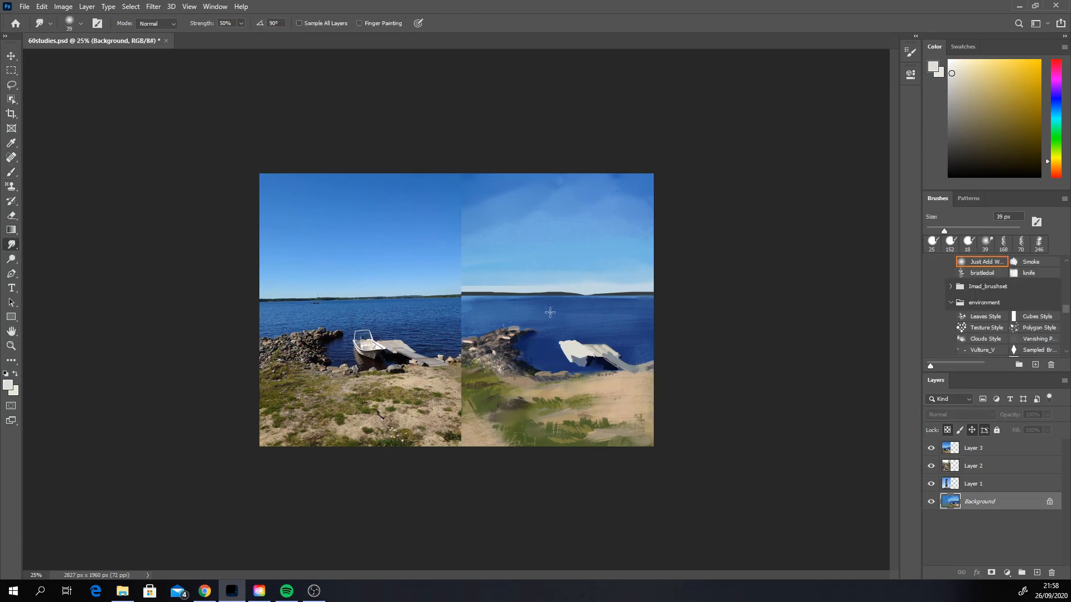
{"action": "left_click_drag", "start_coordinate": [574, 361], "coordinate": [574, 365]}
{"action": "left_click_drag", "start_coordinate": [571, 356], "coordinate": [570, 338]}
Step: Trim the boat's edges with sampled water blue and darken the gap beneath the pier with near-black navy
{"action": "left_click", "coordinate": [11, 172]}
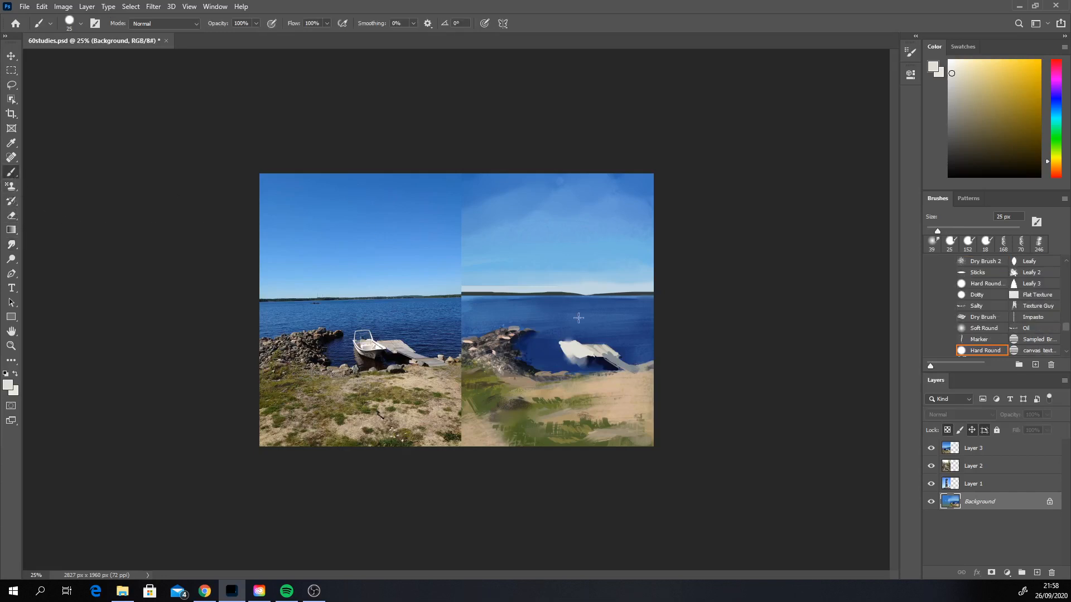
{"action": "left_click", "coordinate": [580, 341], "text": "alt"}
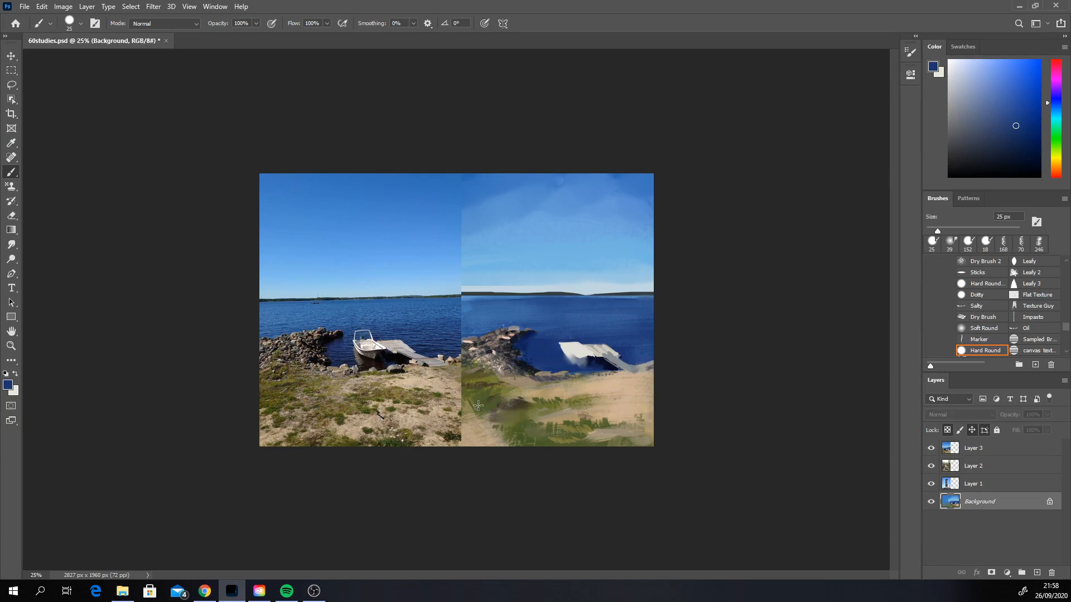
{"action": "left_click", "coordinate": [605, 360], "text": "alt"}
{"action": "left_click", "coordinate": [608, 365], "text": "alt"}
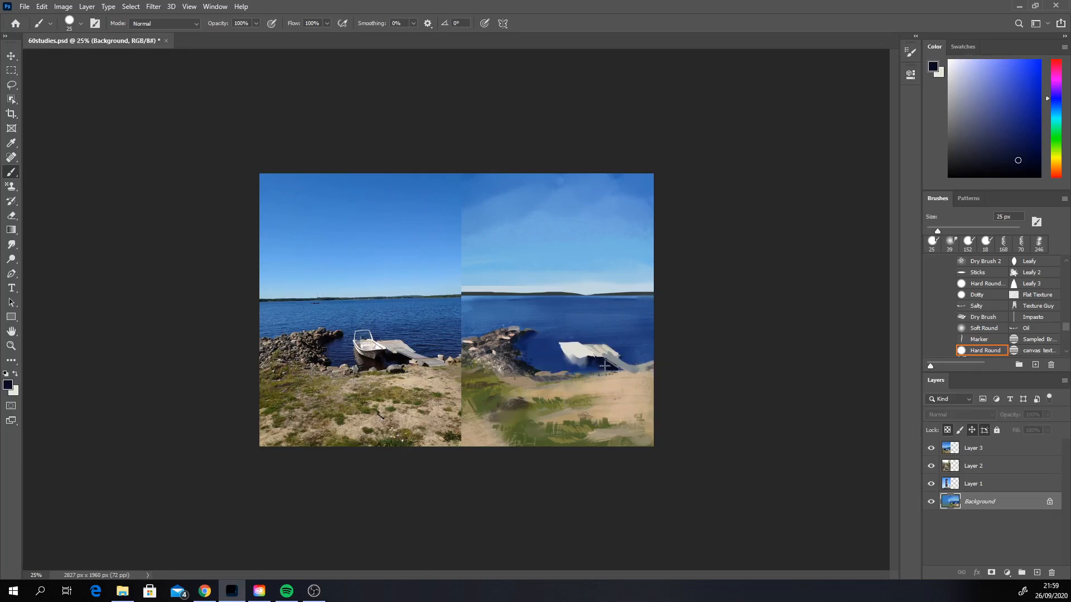
Step: Undo the last dark stroke and draw the boat's thin windshield frame in off-white with the brush at 12 px
{"action": "right_click", "coordinate": [610, 358]}
{"action": "left_click_drag", "start_coordinate": [676, 380], "coordinate": [671, 381]}
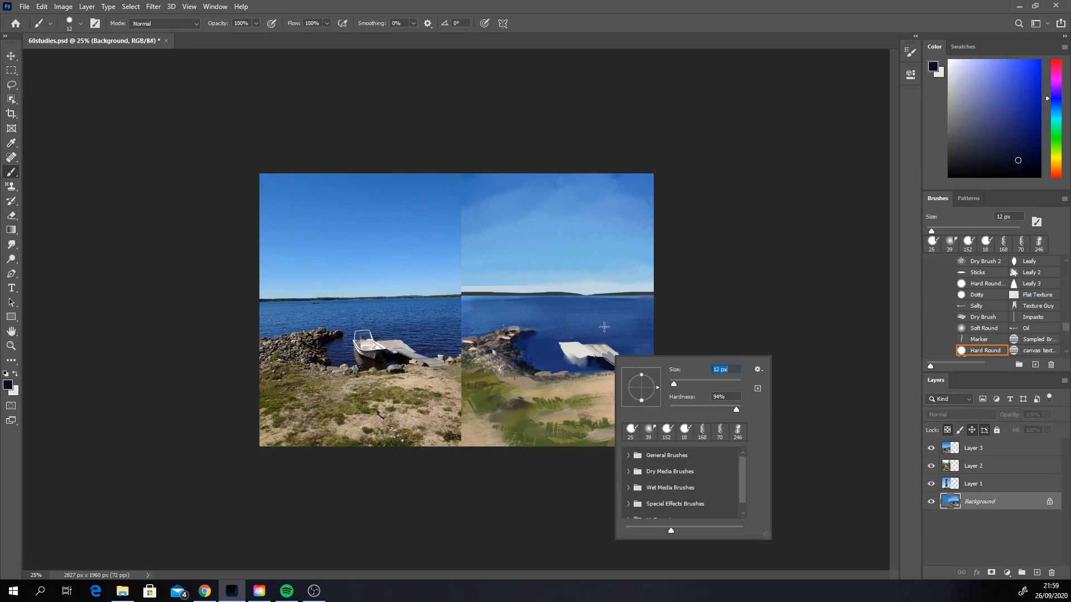
{"action": "left_click", "coordinate": [582, 355]}
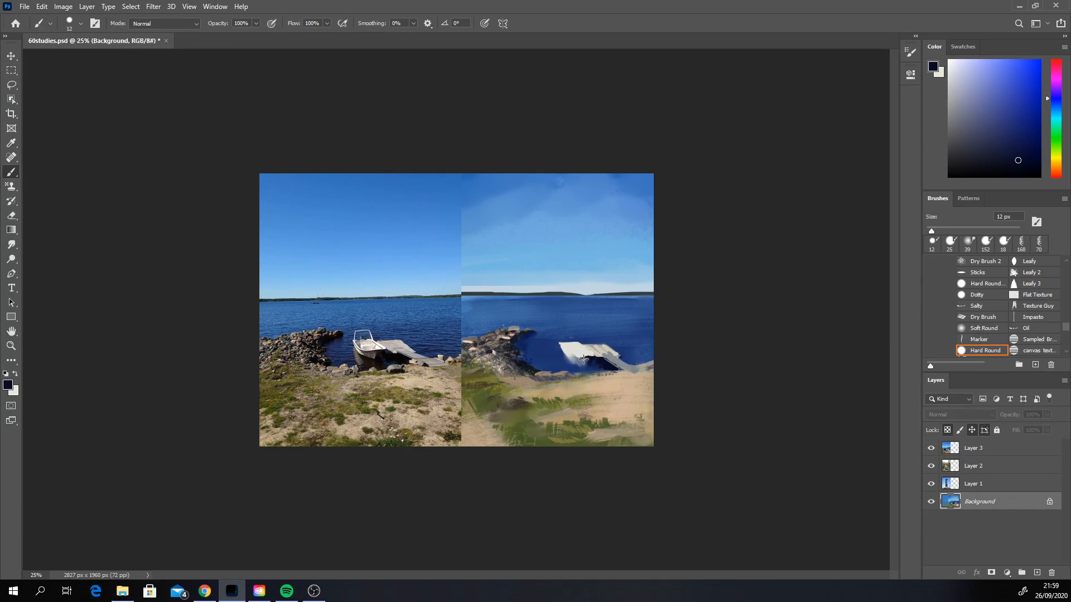
{"action": "key", "text": "ctrl+z"}
{"action": "left_click", "coordinate": [566, 344], "text": "alt"}
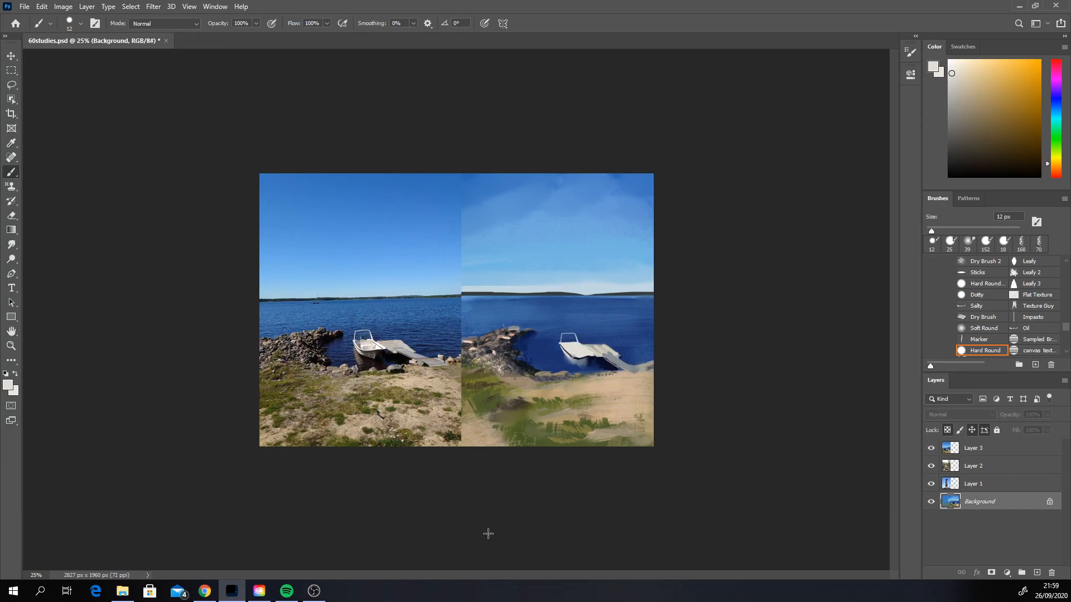
Step: Shade the underside of the hull in a darkened brown sampled from the rocks, with the brush at 80 px
{"action": "left_click", "coordinate": [596, 357], "text": "alt"}
{"action": "left_click", "coordinate": [491, 334], "text": "alt"}
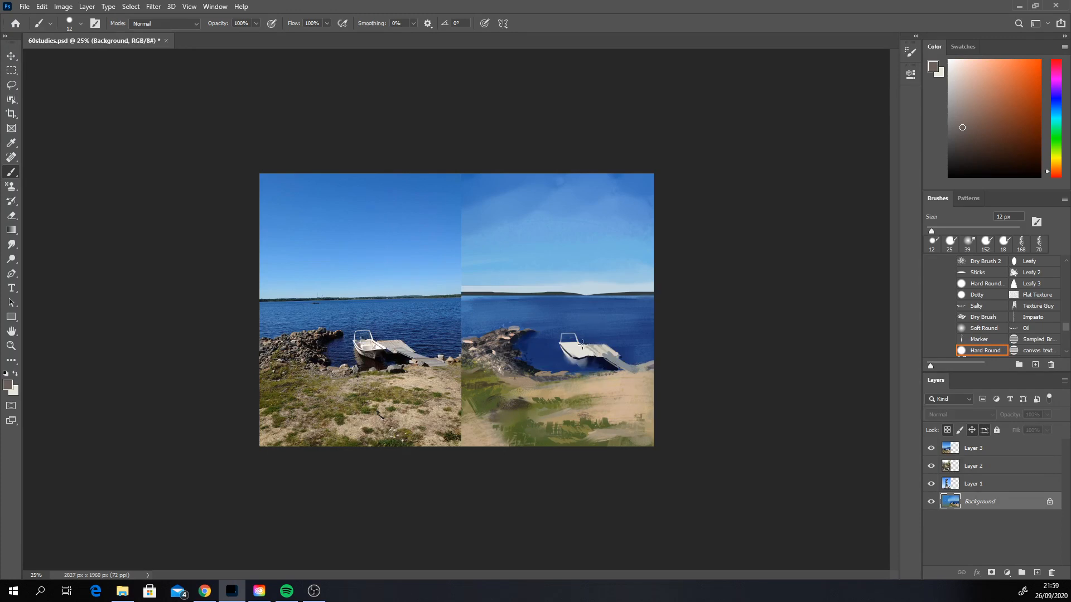
{"action": "left_click", "coordinate": [493, 330], "text": "alt"}
{"action": "left_click", "coordinate": [966, 152]}
{"action": "right_click", "coordinate": [610, 363]}
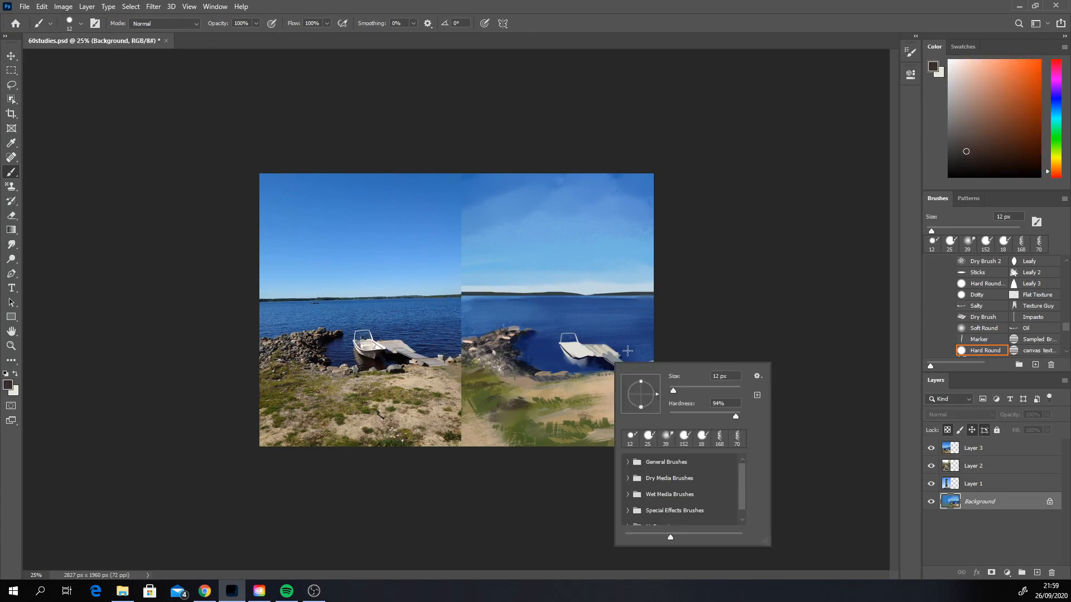
{"action": "left_click", "coordinate": [680, 389]}
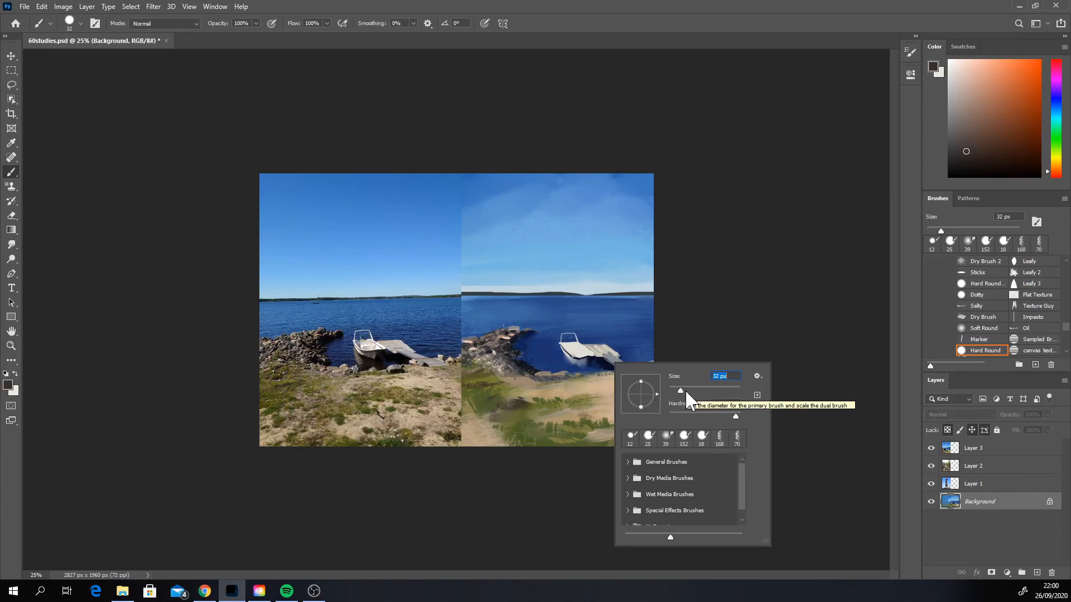
{"action": "mouse_move", "coordinate": [685, 390]}
{"action": "left_mouse_down"}
{"action": "mouse_move", "coordinate": [719, 394]}
{"action": "mouse_move", "coordinate": [697, 389]}
{"action": "left_mouse_up"}
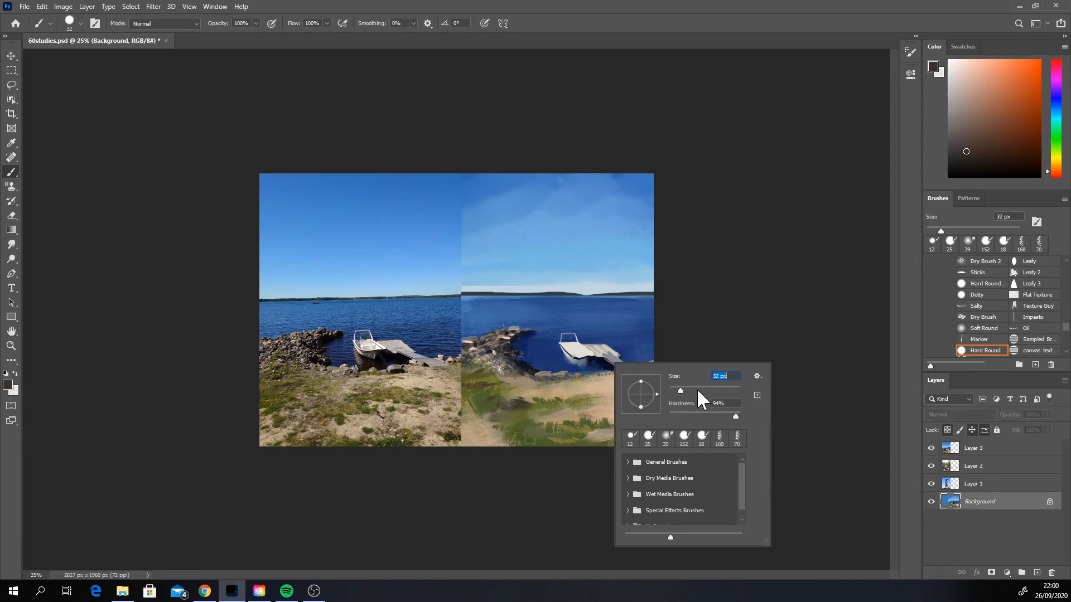
{"action": "left_click", "coordinate": [782, 311]}
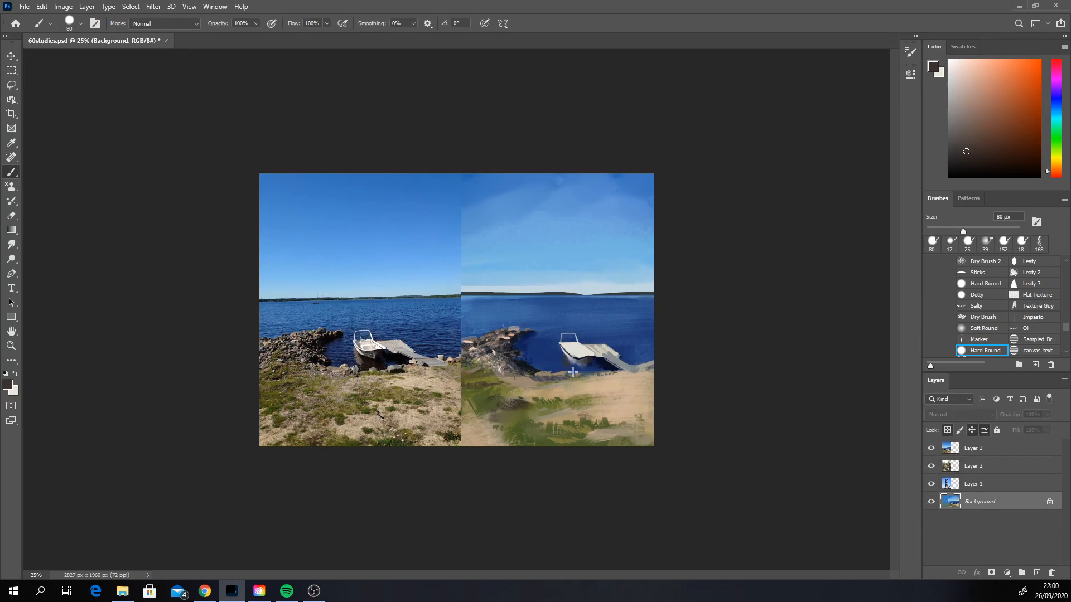
{"action": "left_click", "coordinate": [567, 355], "text": "alt"}
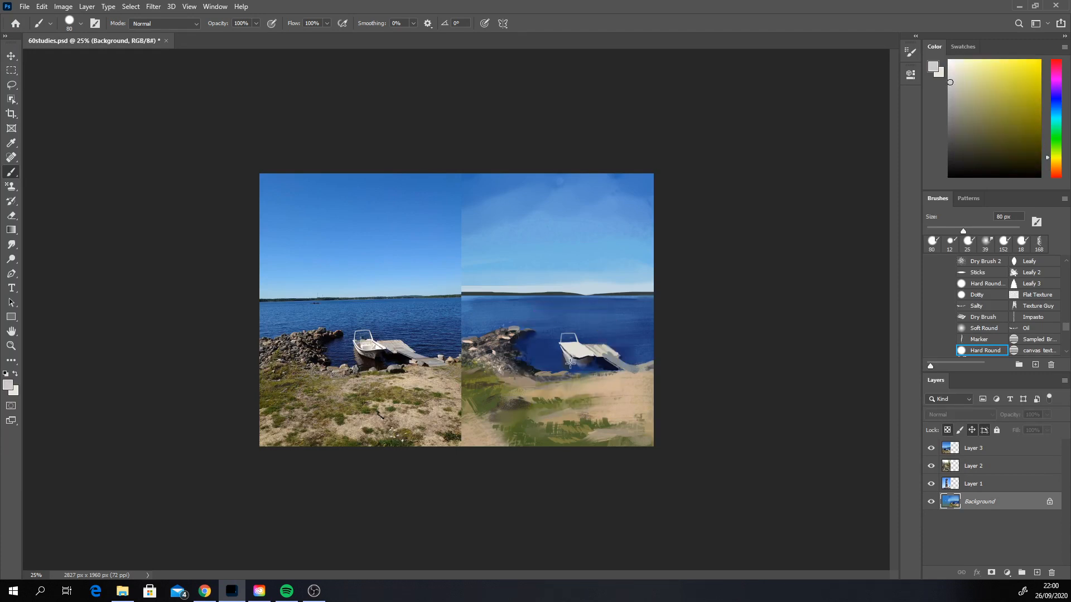
{"action": "key", "text": "ctrl+z"}
{"action": "left_click", "coordinate": [572, 371], "text": "alt"}
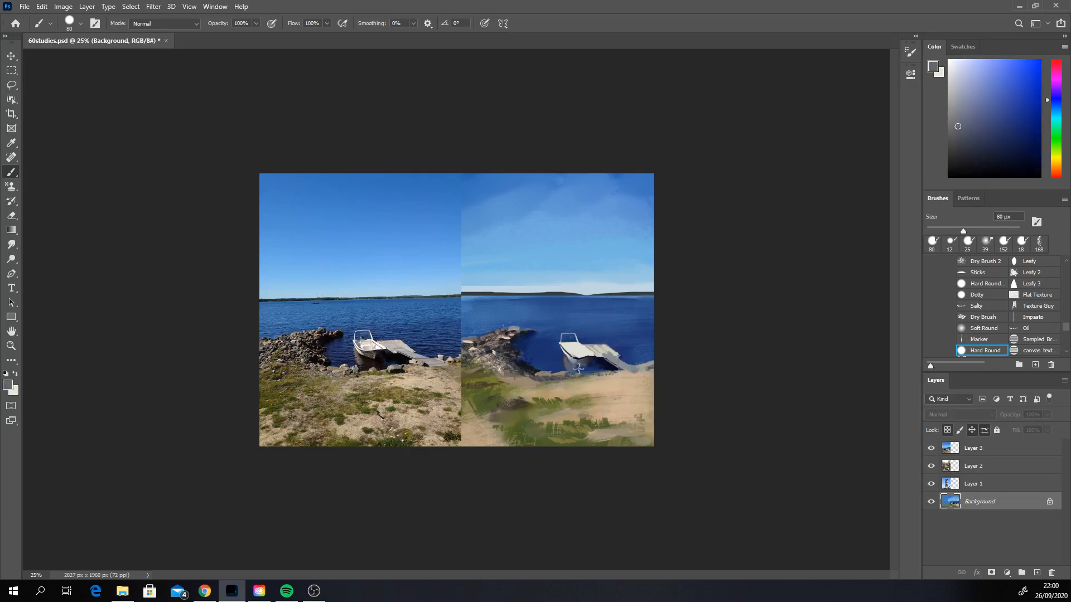
{"action": "key", "text": "ctrl+z"}
{"action": "key", "text": "ctrl+z"}
Step: Refine the side of the hull and its rim with sampled light grey and off-white at 34 px
{"action": "left_click_drag", "start_coordinate": [566, 359], "coordinate": [570, 366]}
{"action": "left_click", "coordinate": [567, 358], "text": "alt"}
{"action": "right_click", "coordinate": [567, 344]}
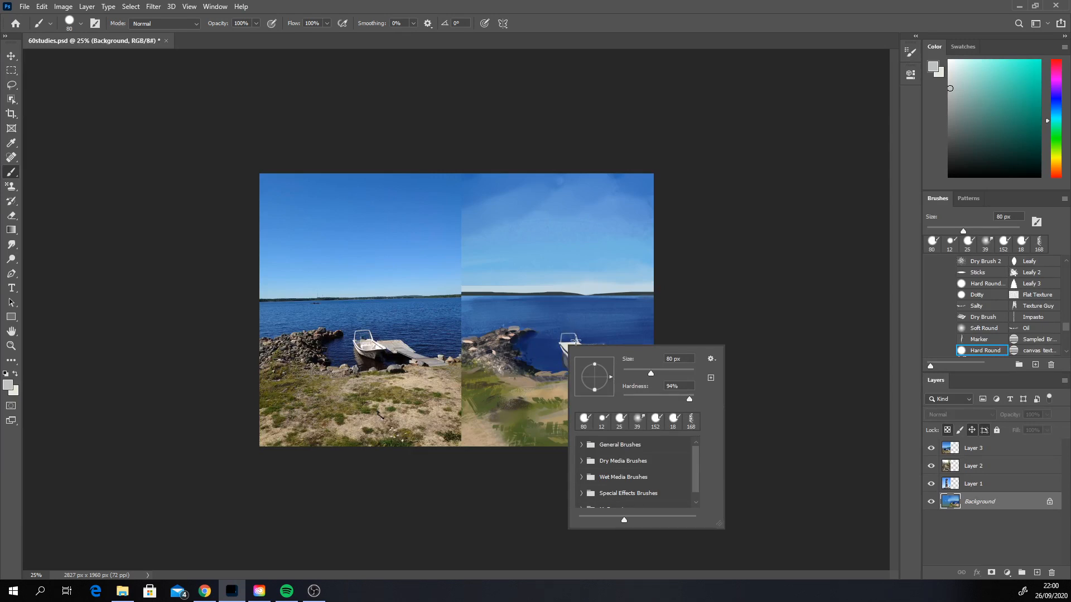
{"action": "left_click", "coordinate": [634, 370]}
{"action": "left_click", "coordinate": [684, 294]}
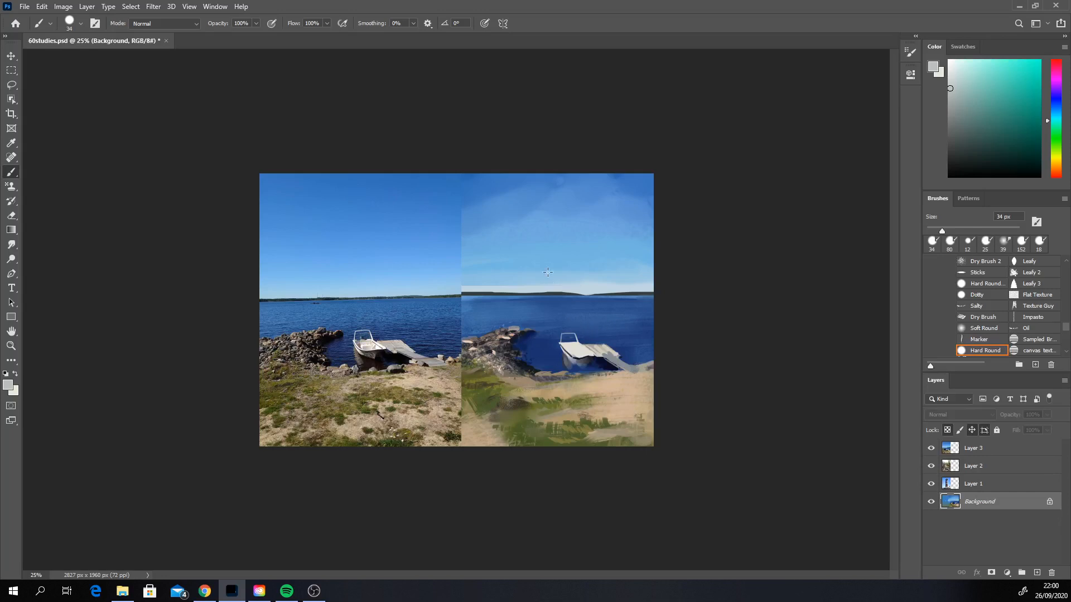
{"action": "left_click", "coordinate": [561, 346], "text": "alt"}
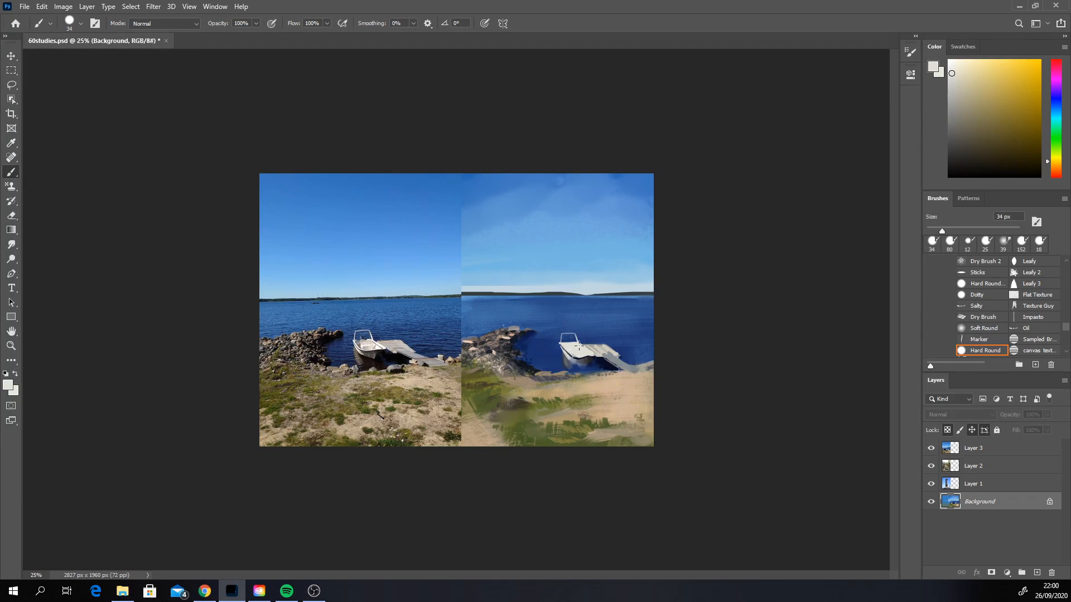
{"action": "left_click", "coordinate": [572, 347], "text": "alt"}
Step: Deepen the shadow beneath the boat with dark tones sampled from the shadow and the distant treeline
{"action": "left_click", "coordinate": [588, 360], "text": "alt"}
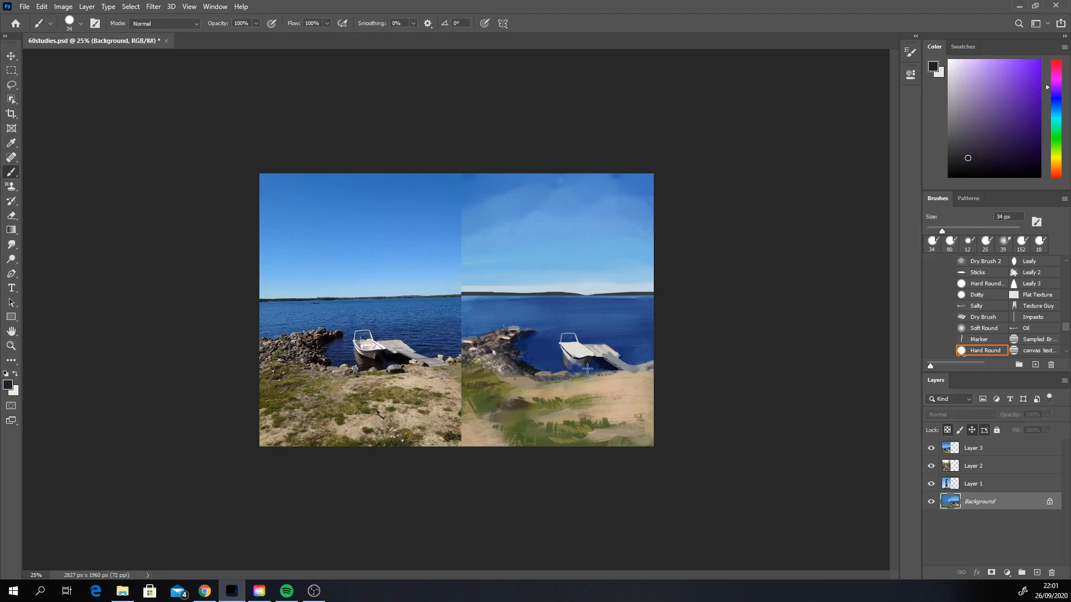
{"action": "left_click_drag", "start_coordinate": [590, 363], "coordinate": [589, 366]}
{"action": "left_click", "coordinate": [590, 356], "text": "alt"}
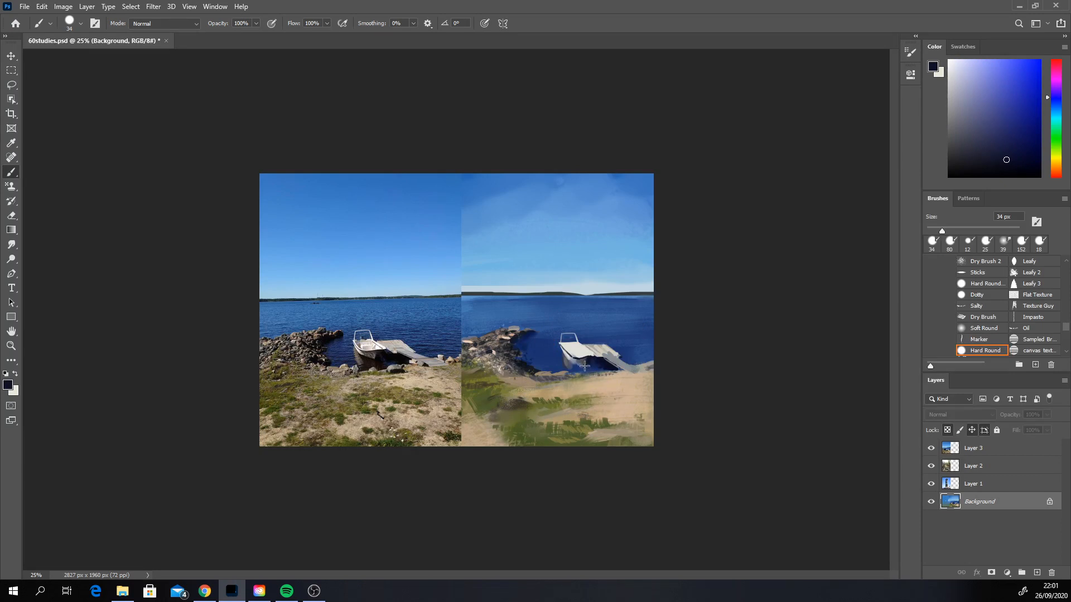
{"action": "left_click", "coordinate": [551, 293], "text": "alt"}
{"action": "left_click", "coordinate": [565, 294], "text": "alt"}
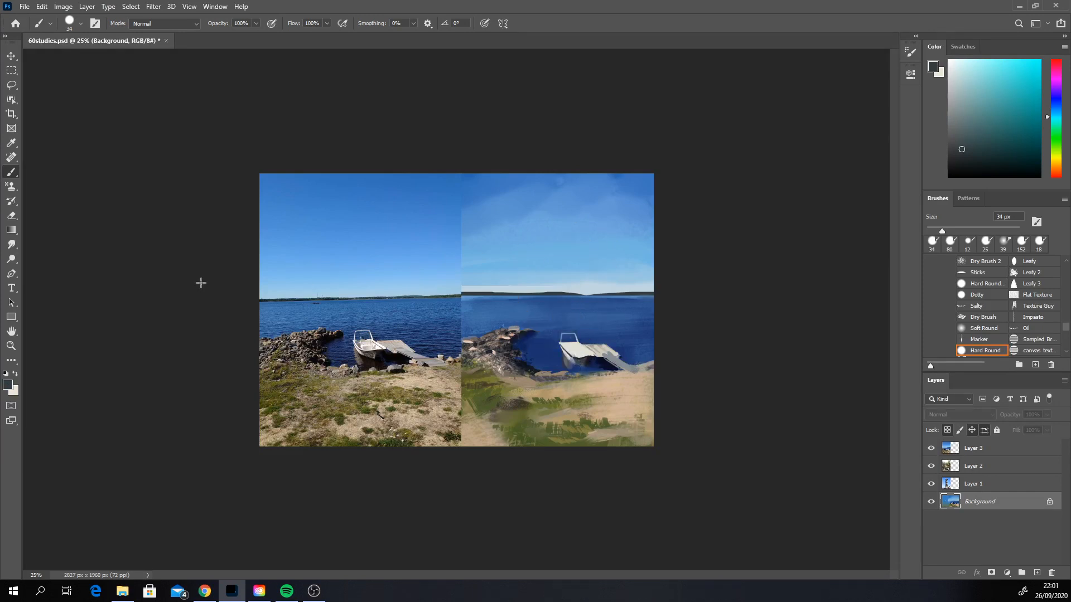
Step: Soften the boat's underside and its shadow on the water with the Smudge tool at 39 px
{"action": "left_click", "coordinate": [11, 244]}
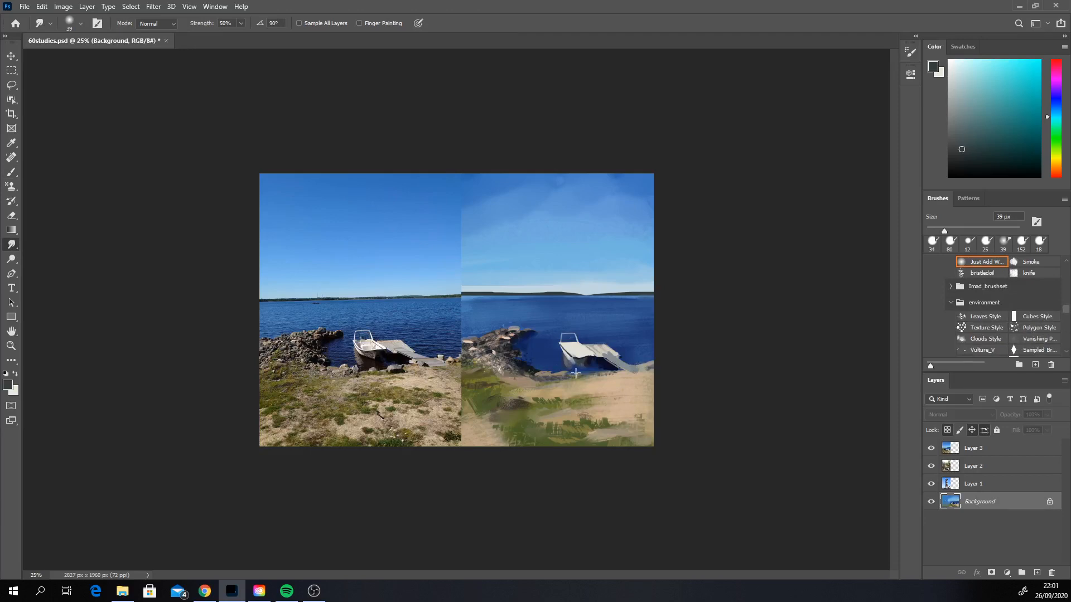
{"action": "left_click_drag", "start_coordinate": [565, 362], "coordinate": [598, 364]}
Step: Paint the inside of the boat with a warm light grey mixed from the sampled off-white, using the Hard Round brush at 34 px
{"action": "left_click", "coordinate": [12, 172]}
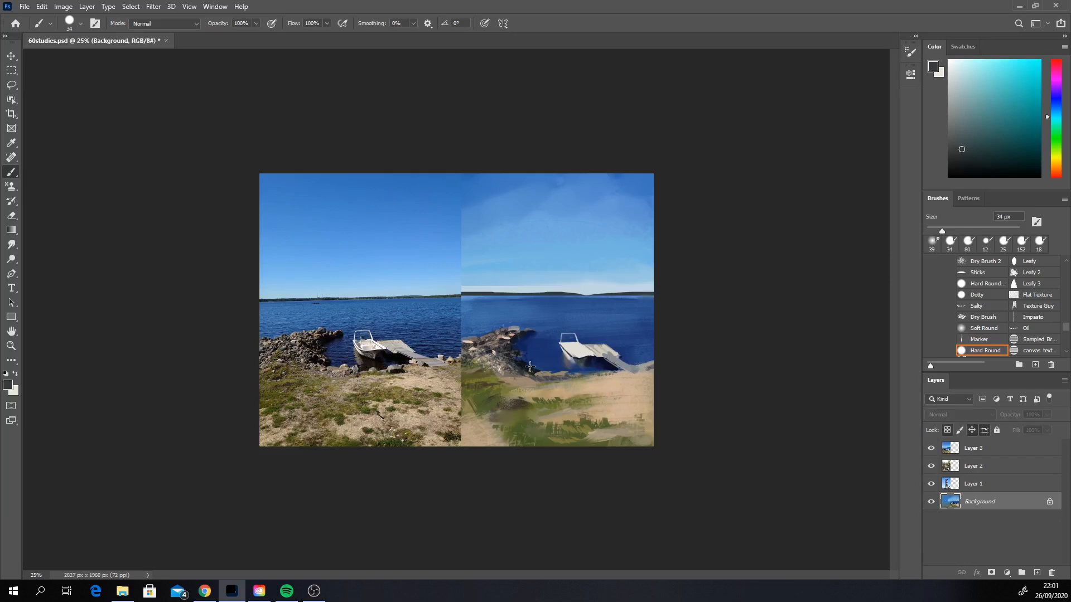
{"action": "left_click", "coordinate": [574, 349], "text": "alt"}
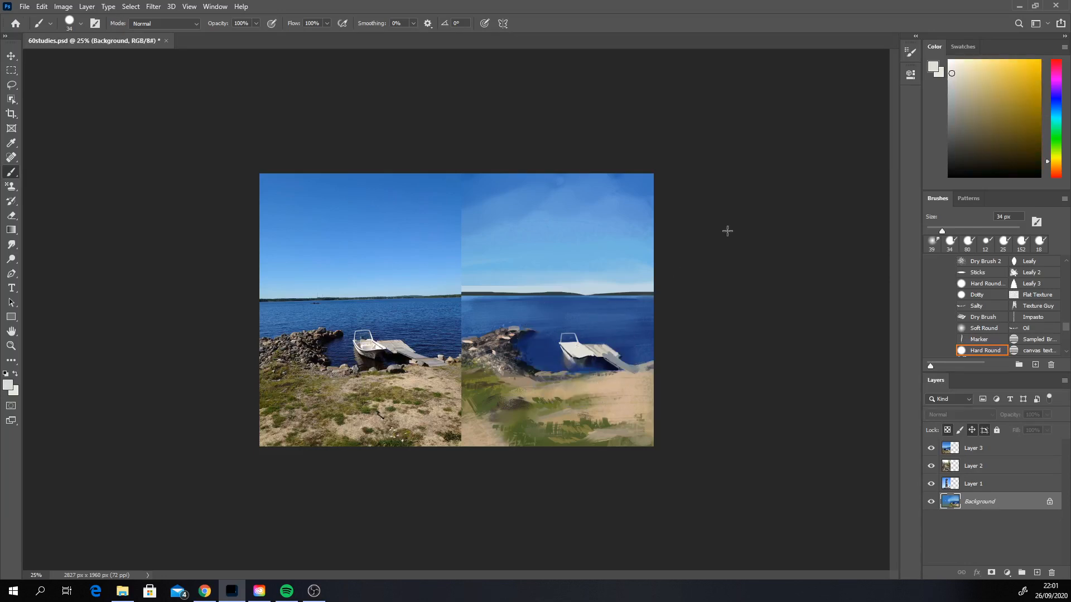
{"action": "left_click", "coordinate": [1056, 165]}
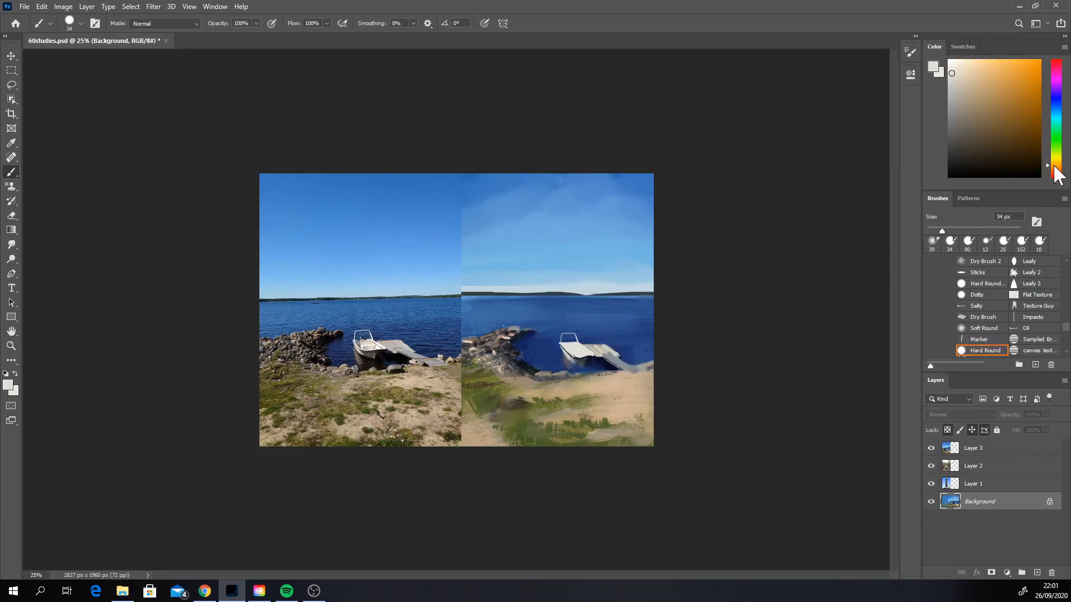
{"action": "left_click_drag", "start_coordinate": [951, 87], "coordinate": [955, 93]}
{"action": "left_click", "coordinate": [1054, 168]}
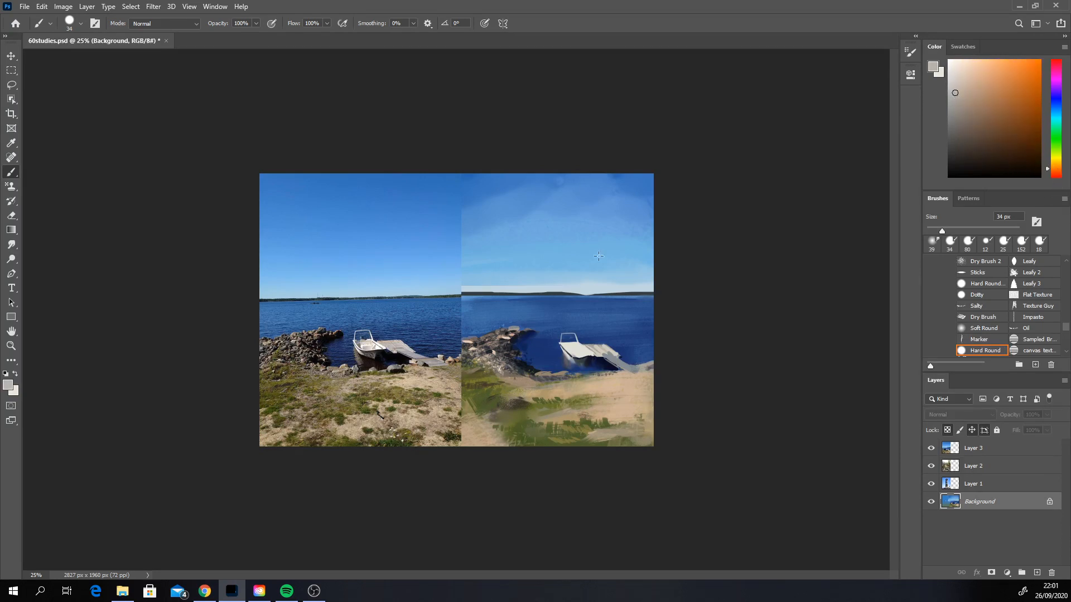
{"action": "left_click", "coordinate": [574, 352]}
Step: Add darker warm grey and dark brown shadows to the boat's interior
{"action": "left_click", "coordinate": [956, 131]}
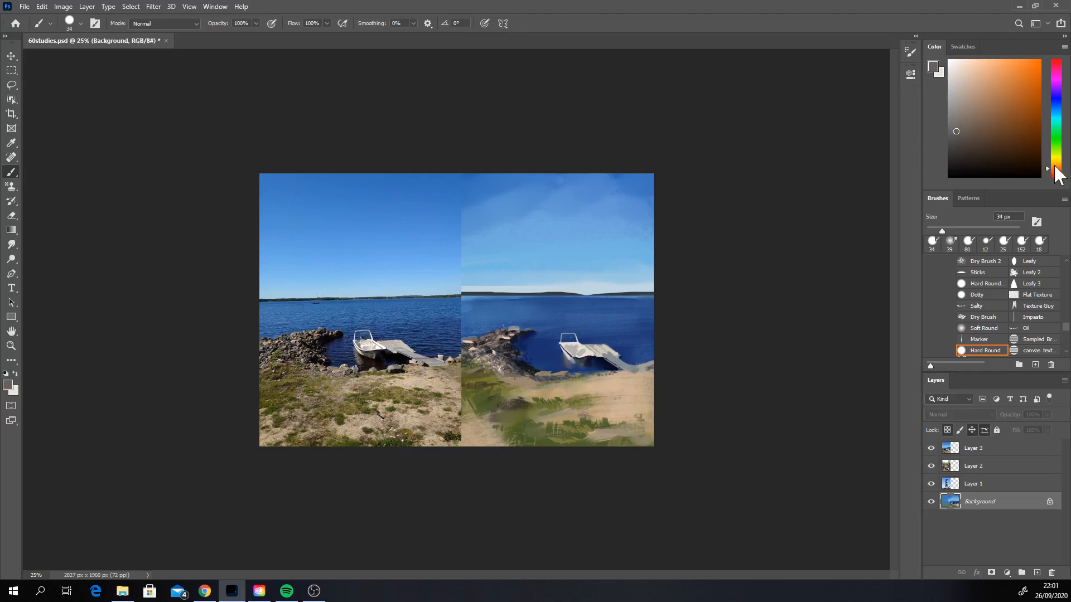
{"action": "left_click", "coordinate": [1056, 166]}
{"action": "left_click", "coordinate": [962, 142]}
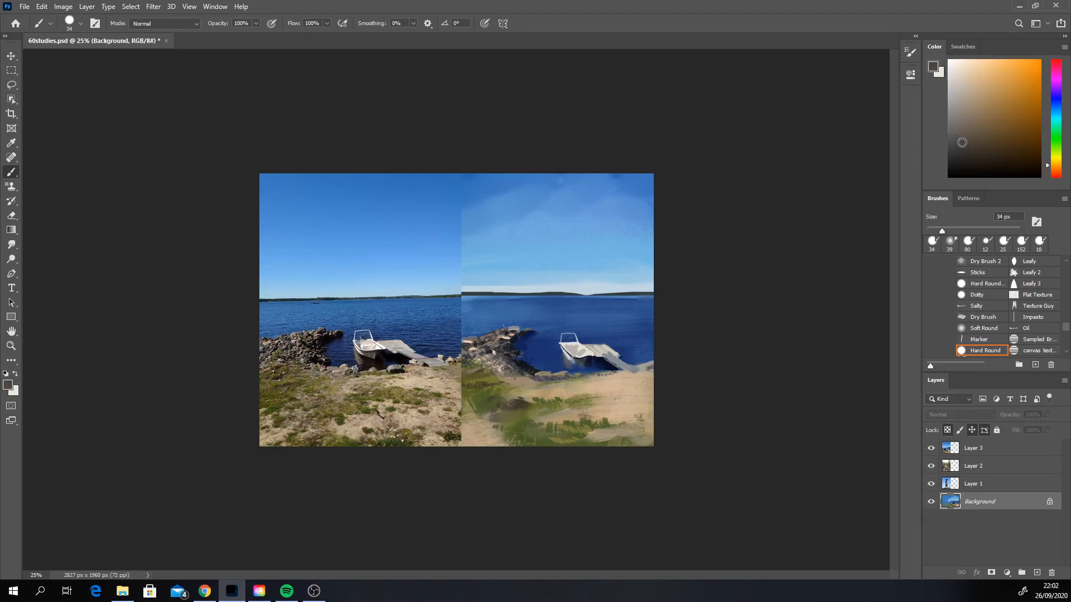
Step: Paint fine details inside the boat in sampled off-white and warm grey with the brush at 12 px
{"action": "left_click", "coordinate": [581, 350], "text": "alt"}
{"action": "right_click", "coordinate": [588, 331]}
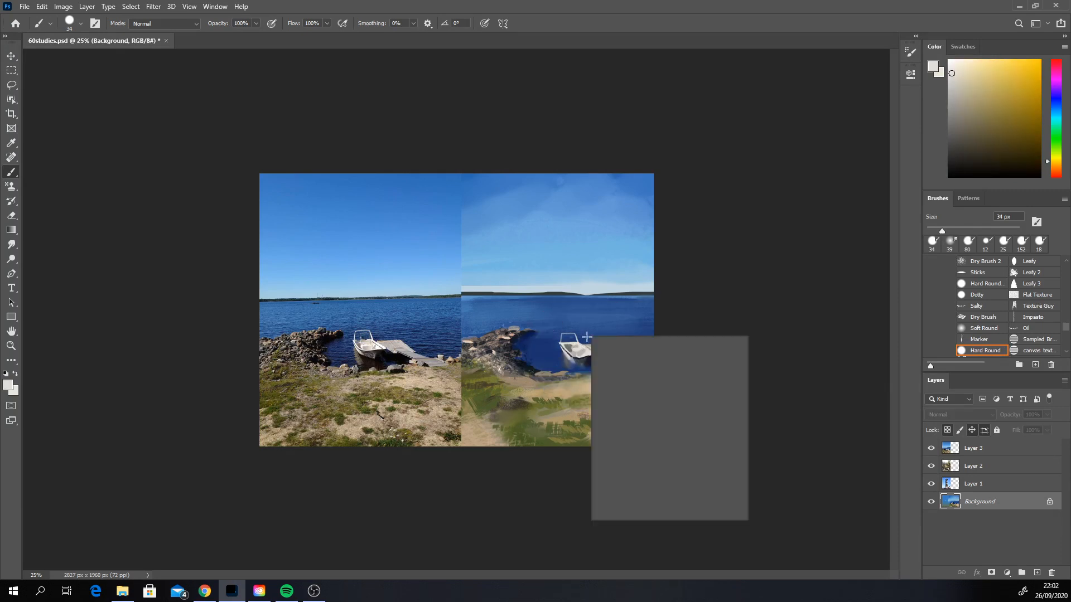
{"action": "left_click", "coordinate": [650, 363]}
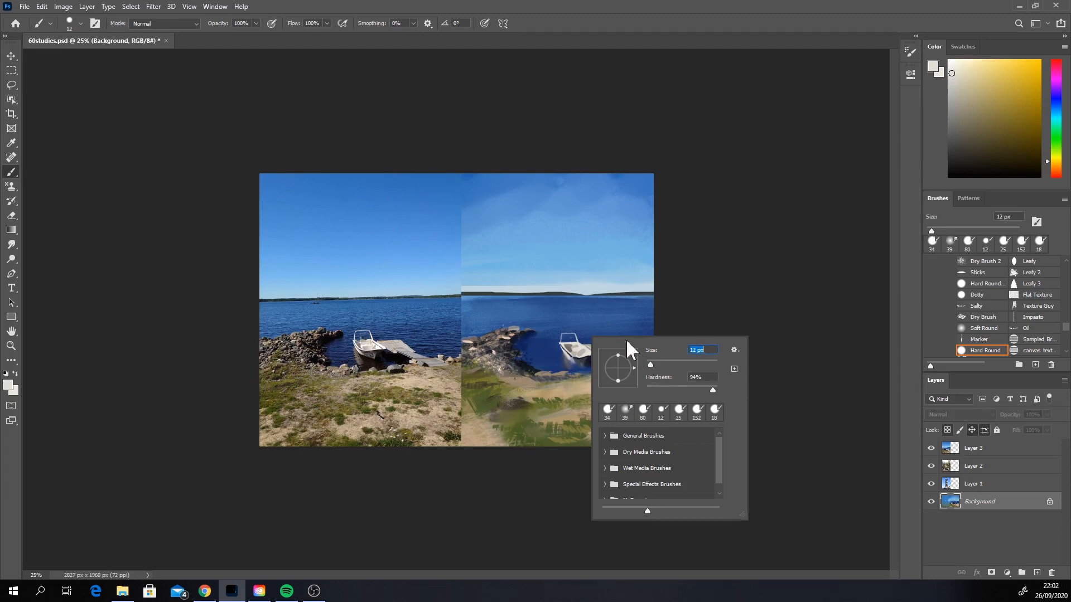
{"action": "left_click", "coordinate": [575, 346], "text": "alt"}
{"action": "left_click", "coordinate": [572, 345], "text": "alt"}
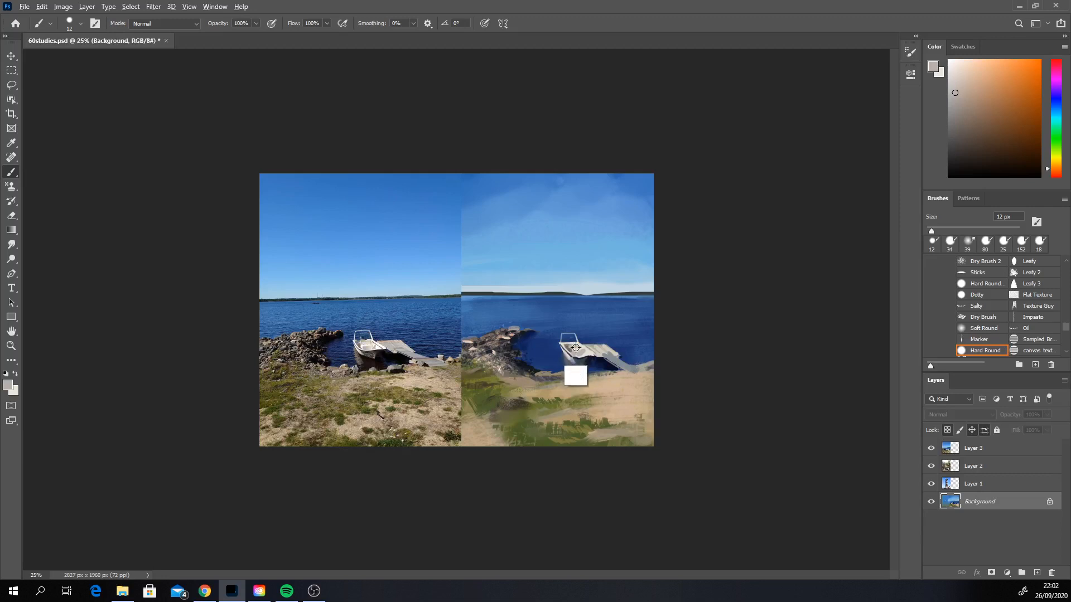
{"action": "left_click", "coordinate": [585, 347], "text": "alt"}
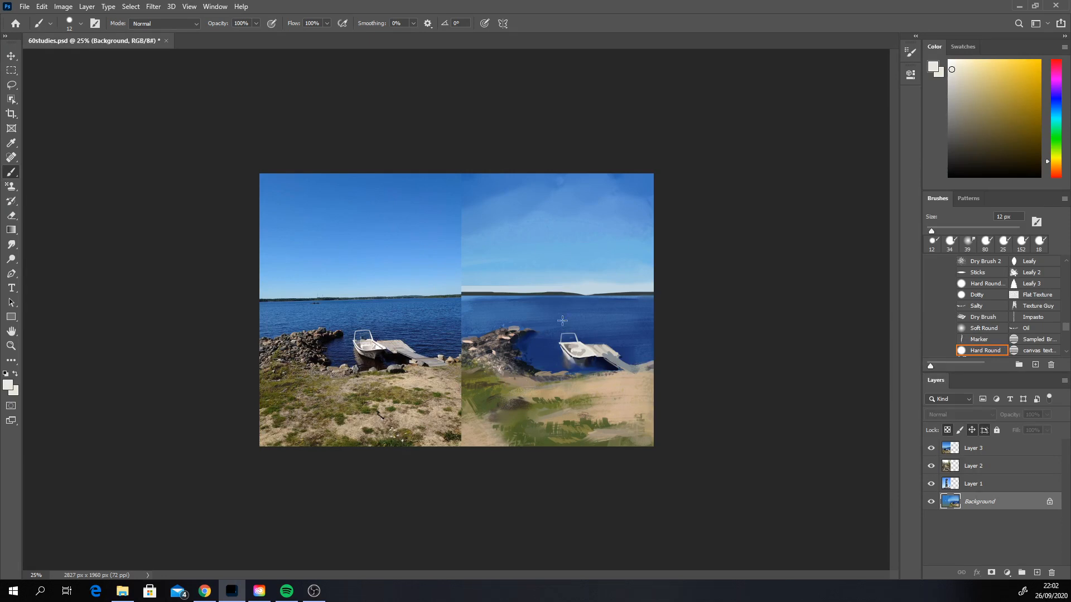
Step: Refine the boat's interior and inner rim with sampled mid grey, light grey and off-white, undoing the misplaced stroke
{"action": "left_click", "coordinate": [570, 350], "text": "alt"}
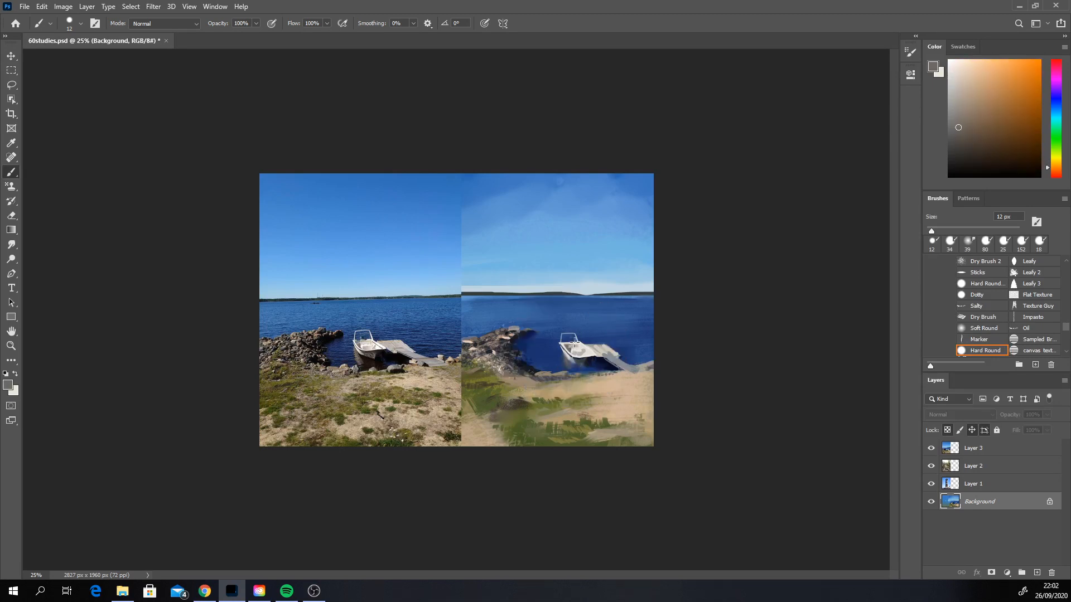
{"action": "left_click", "coordinate": [566, 345], "text": "alt"}
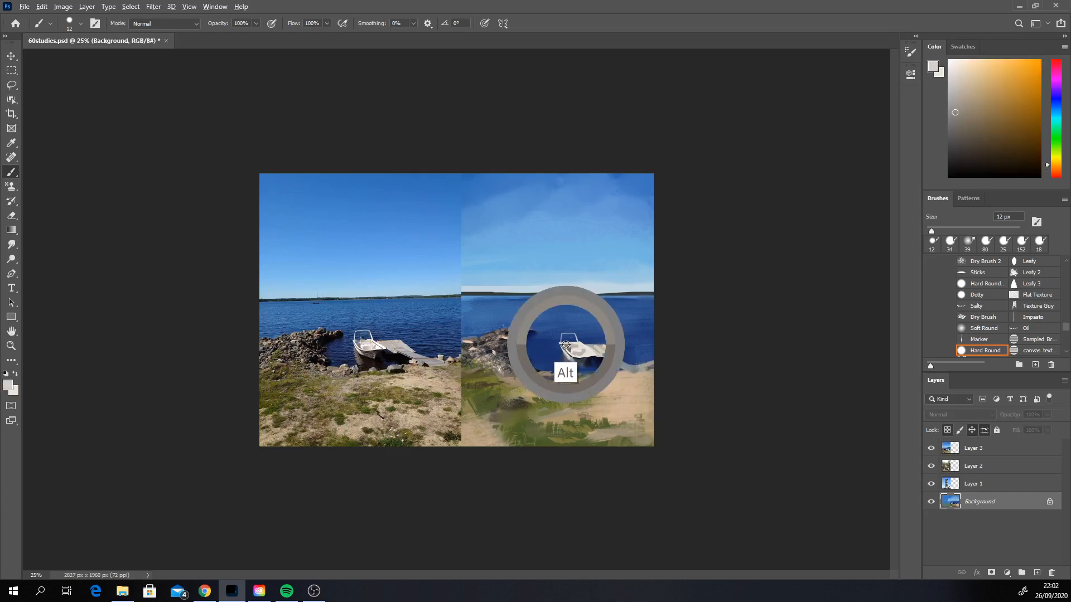
{"action": "left_click", "coordinate": [570, 346], "text": "alt"}
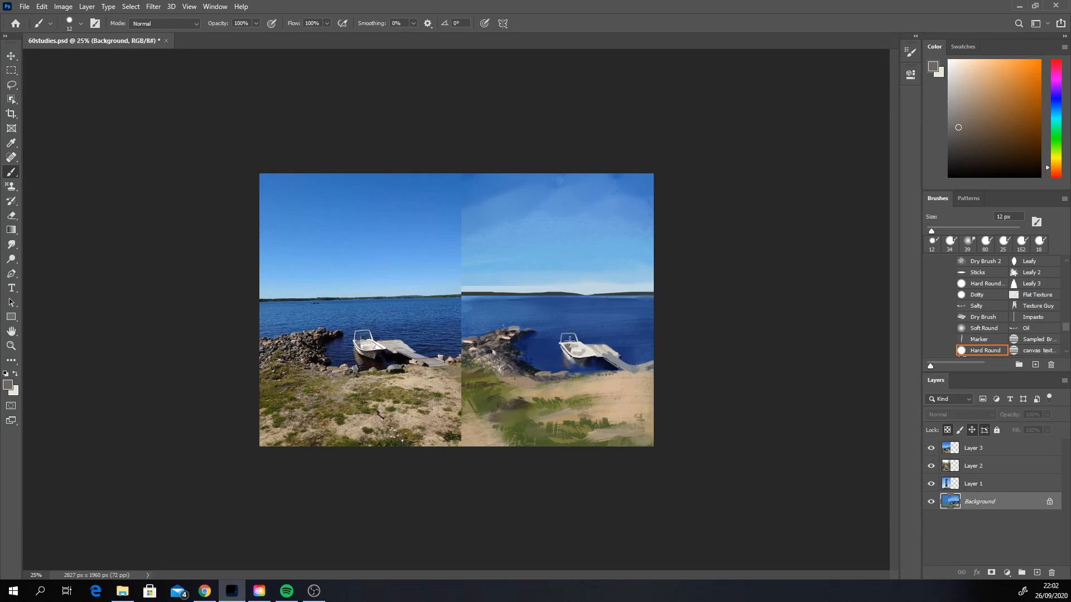
{"action": "left_click", "coordinate": [571, 342], "text": "alt"}
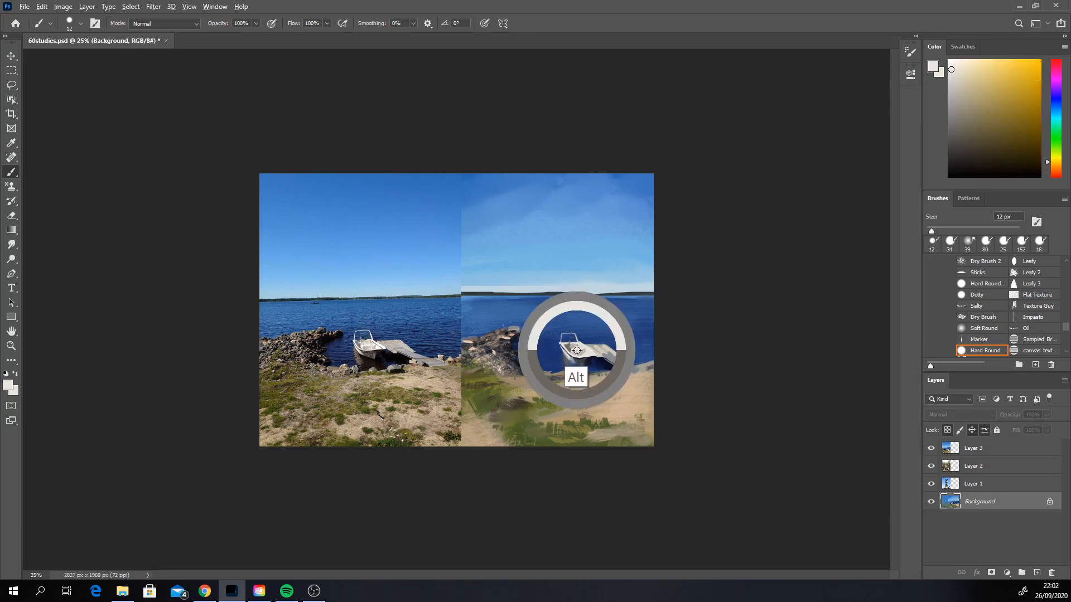
{"action": "key", "text": "ctrl+z"}
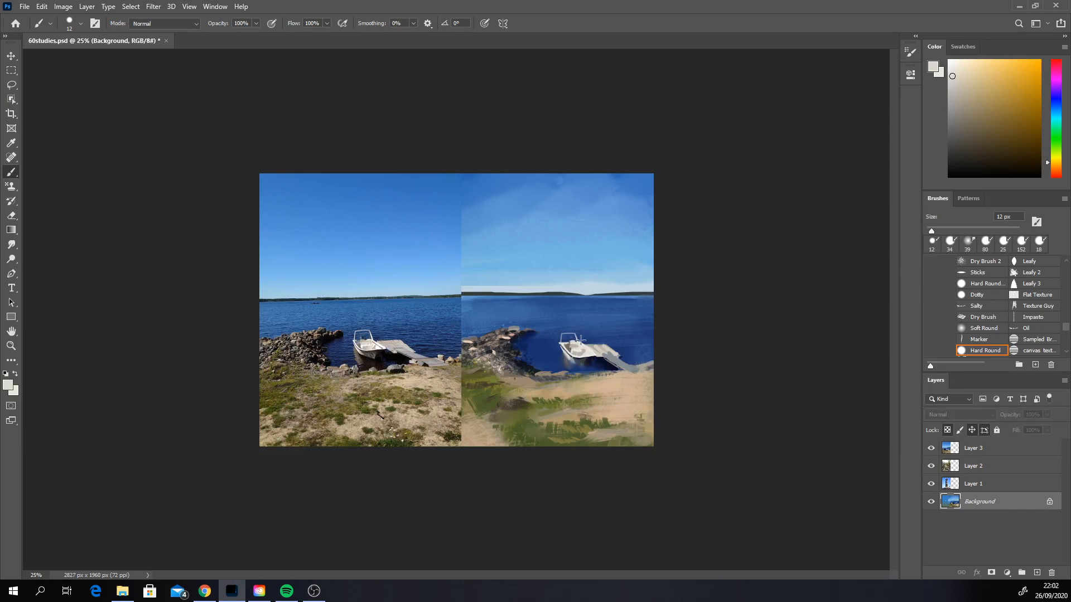
{"action": "left_click", "coordinate": [572, 346], "text": "alt"}
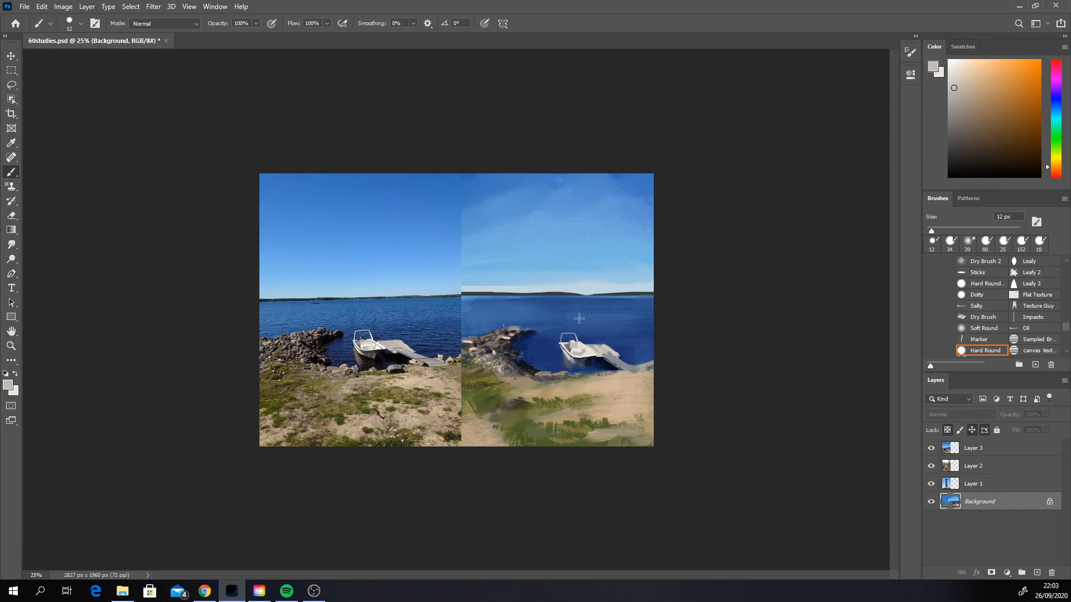
{"action": "left_click", "coordinate": [574, 351], "text": "alt"}
{"action": "key", "text": "ctrl"}
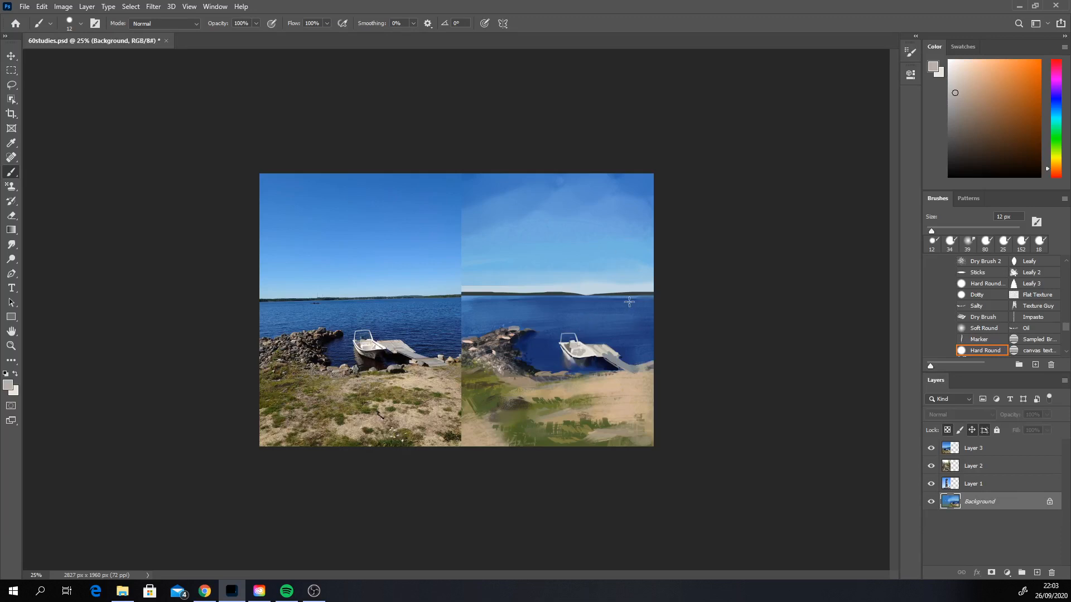
Step: Draw a thin dark line between the boat and the pier in sampled dark navy at 3 px
{"action": "left_click", "coordinate": [602, 359], "text": "alt"}
{"action": "right_click", "coordinate": [601, 358]}
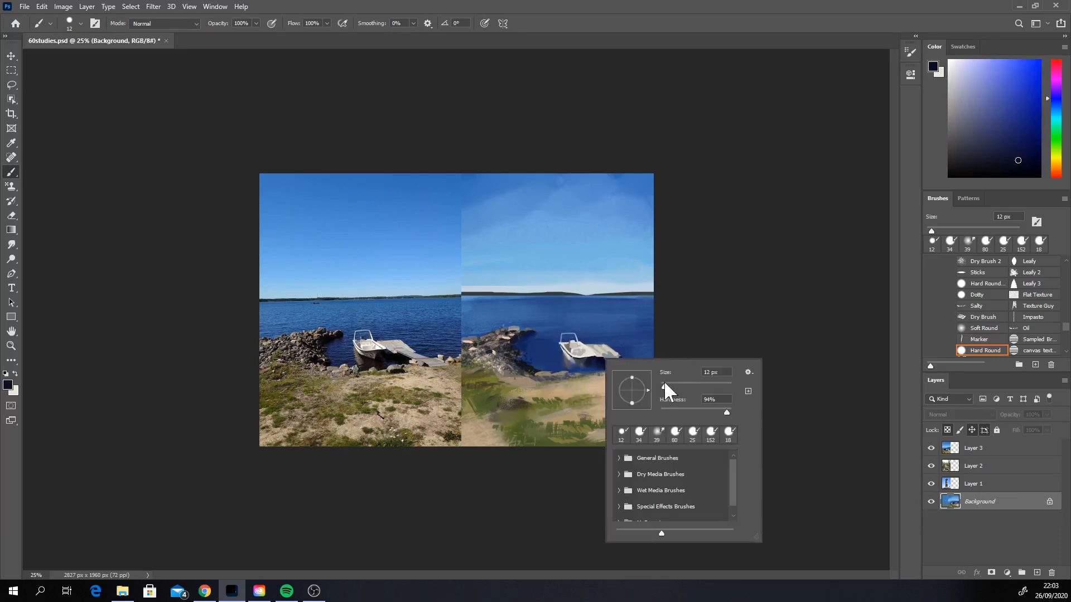
{"action": "left_click_drag", "start_coordinate": [665, 387], "coordinate": [661, 386]}
{"action": "left_click_drag", "start_coordinate": [585, 348], "coordinate": [591, 354]}
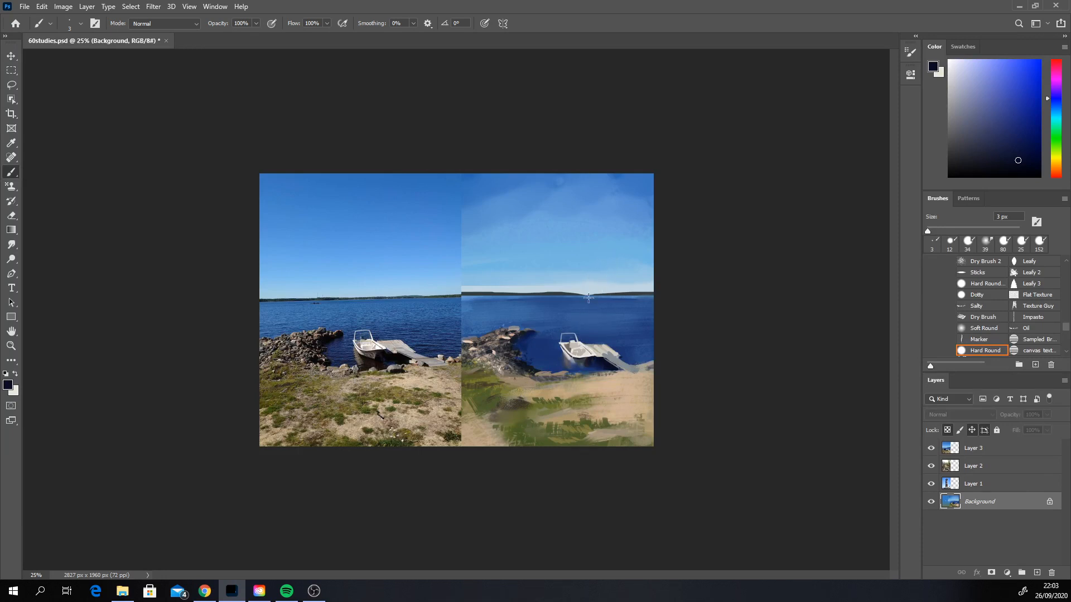
Step: Rework the edge where the boat meets the pier with sampled water blue, off-white and warm grey at 56 px
{"action": "left_click", "coordinate": [584, 342], "text": "alt"}
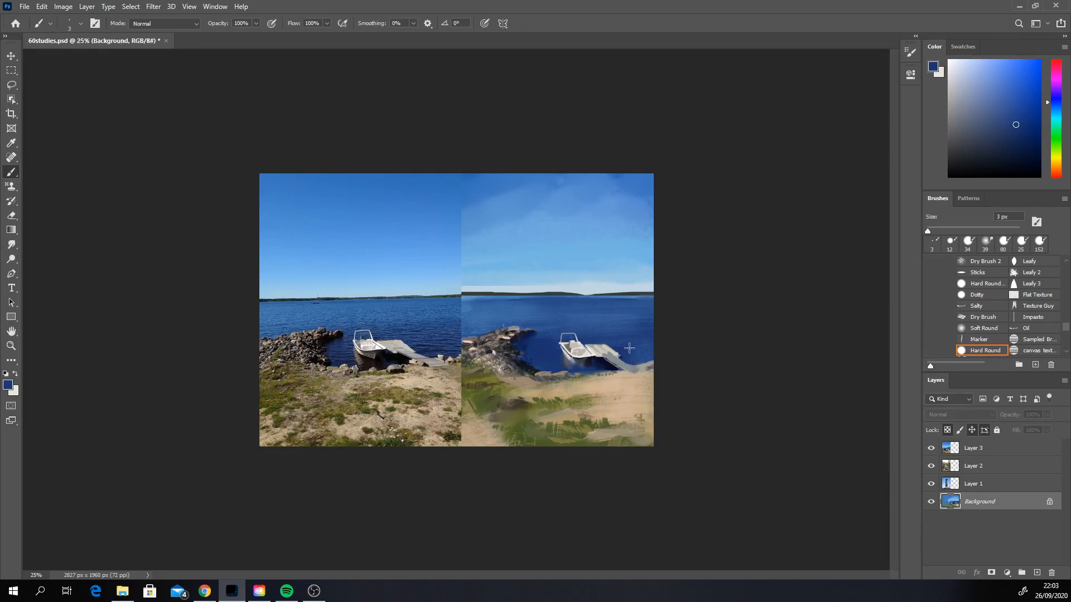
{"action": "right_click", "coordinate": [578, 351]}
{"action": "left_click", "coordinate": [654, 376]}
{"action": "left_click", "coordinate": [586, 353], "text": "alt"}
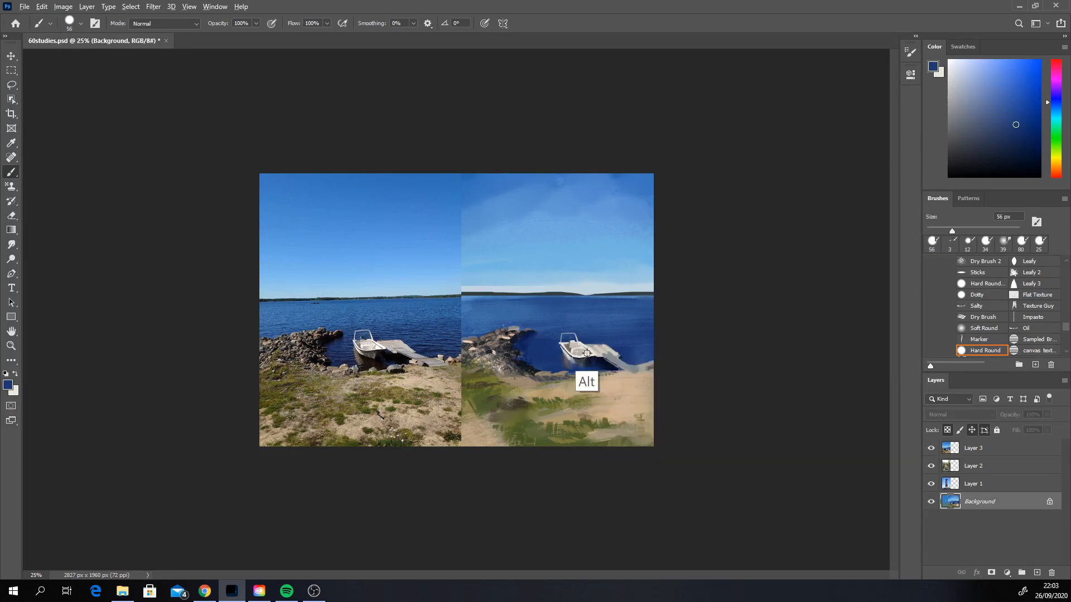
{"action": "left_click", "coordinate": [587, 352], "text": "alt"}
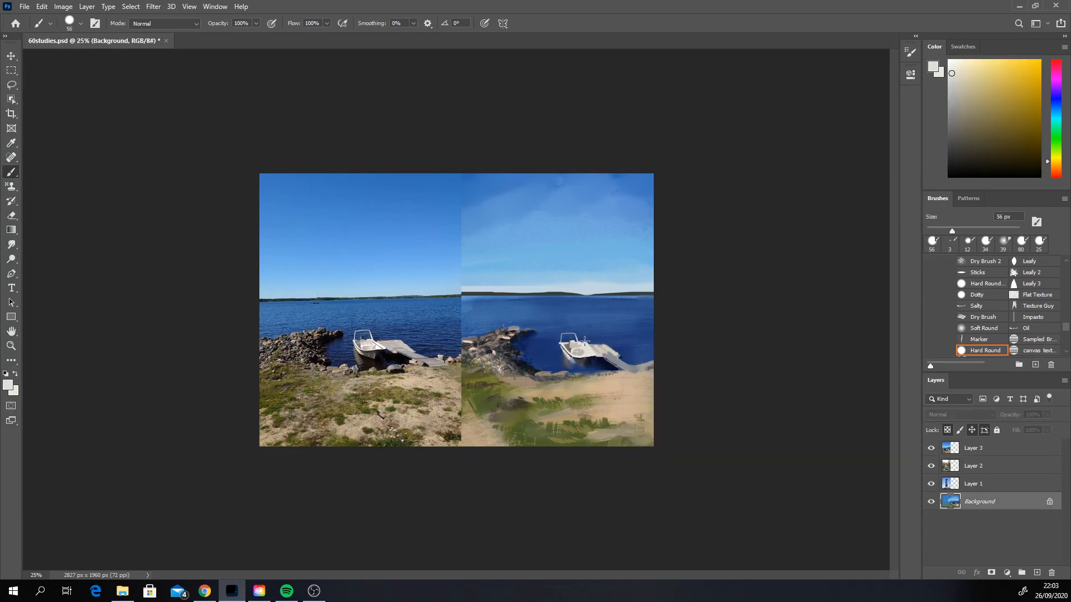
{"action": "left_click", "coordinate": [581, 353], "text": "alt"}
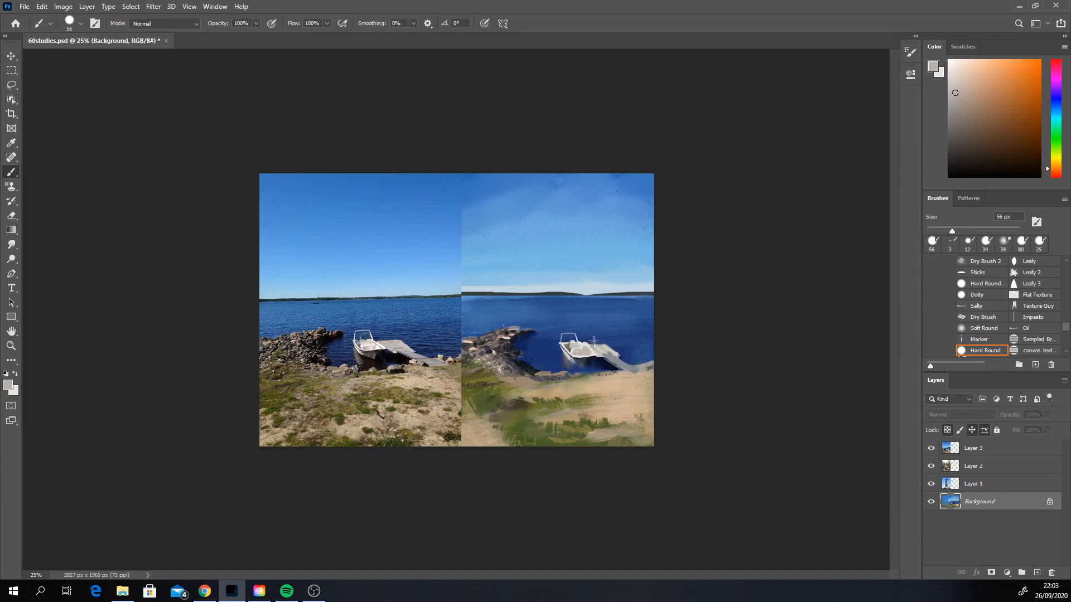
Step: Trim the edge of the pier beside the boat with sampled water blue at 15 px
{"action": "right_click", "coordinate": [596, 341]}
{"action": "left_click", "coordinate": [659, 373]}
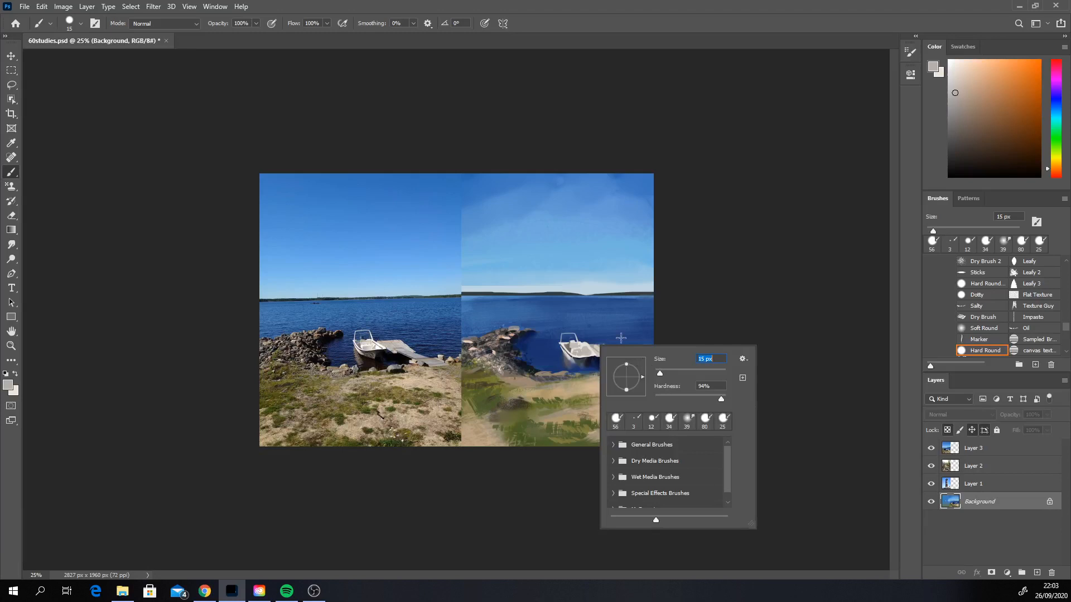
{"action": "left_click", "coordinate": [586, 337], "text": "alt"}
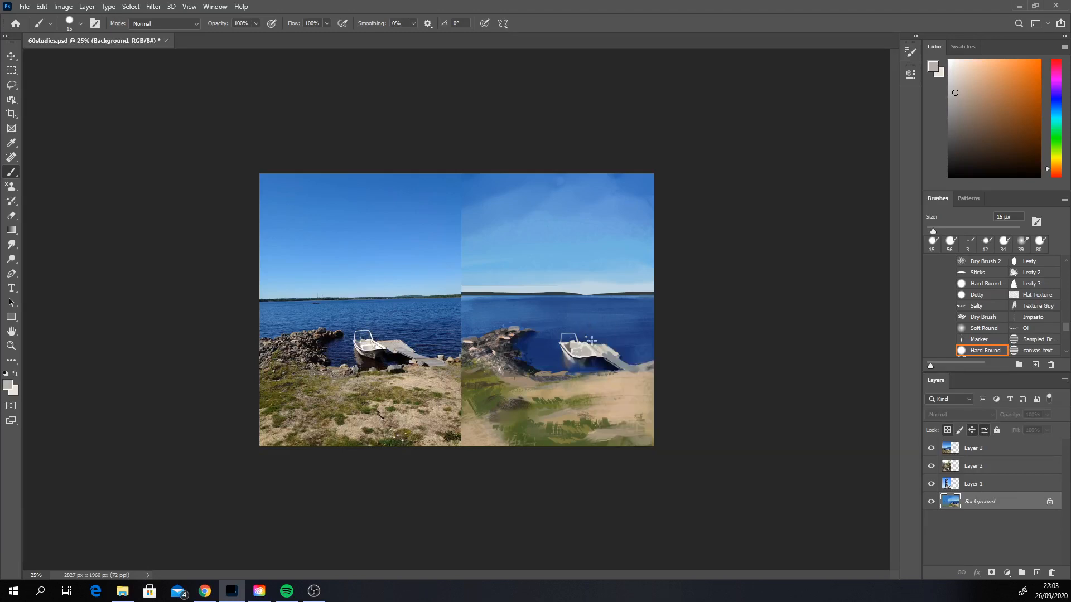
{"action": "left_click", "coordinate": [591, 339], "text": "alt"}
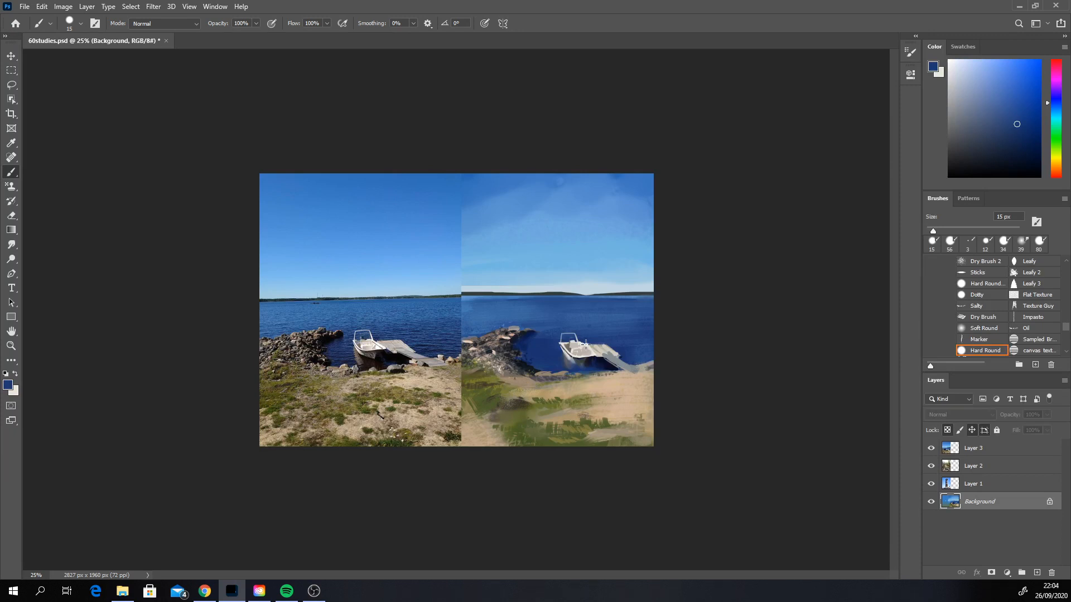
Step: Repaint the pier surface beside the boat with sampled greys, undo the last stroke, and sample the water blue for its far edge
{"action": "left_click", "coordinate": [590, 347], "text": "alt"}
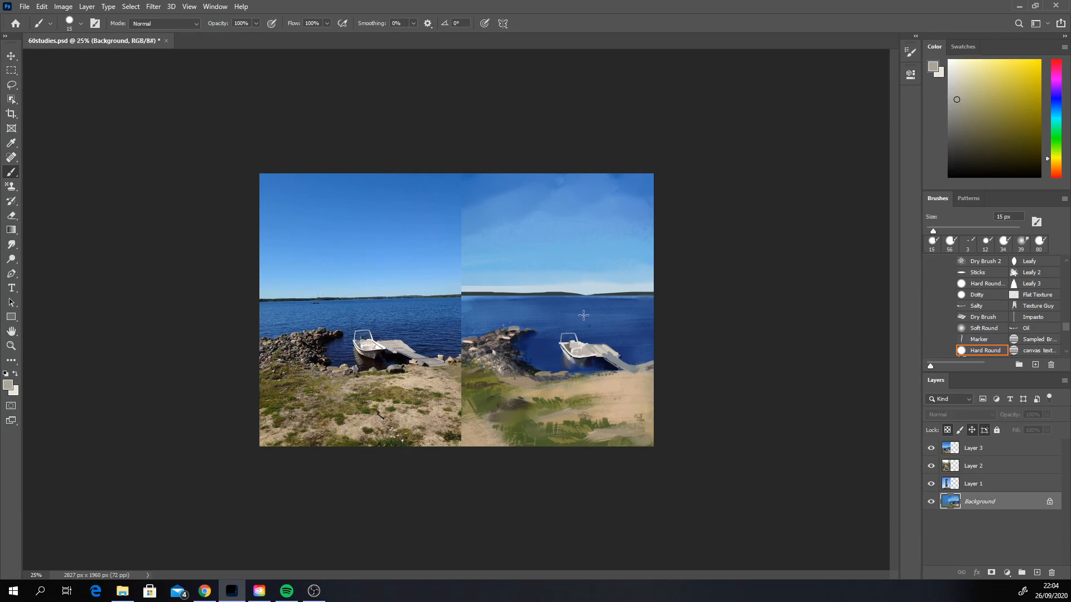
{"action": "left_click", "coordinate": [597, 352], "text": "alt"}
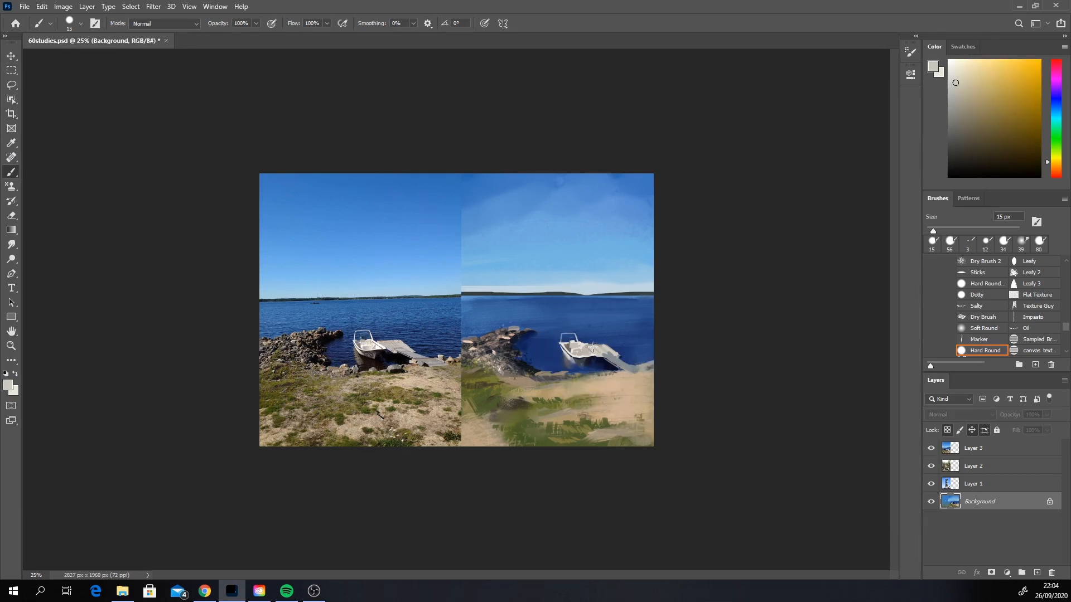
{"action": "left_click", "coordinate": [594, 348], "text": "alt"}
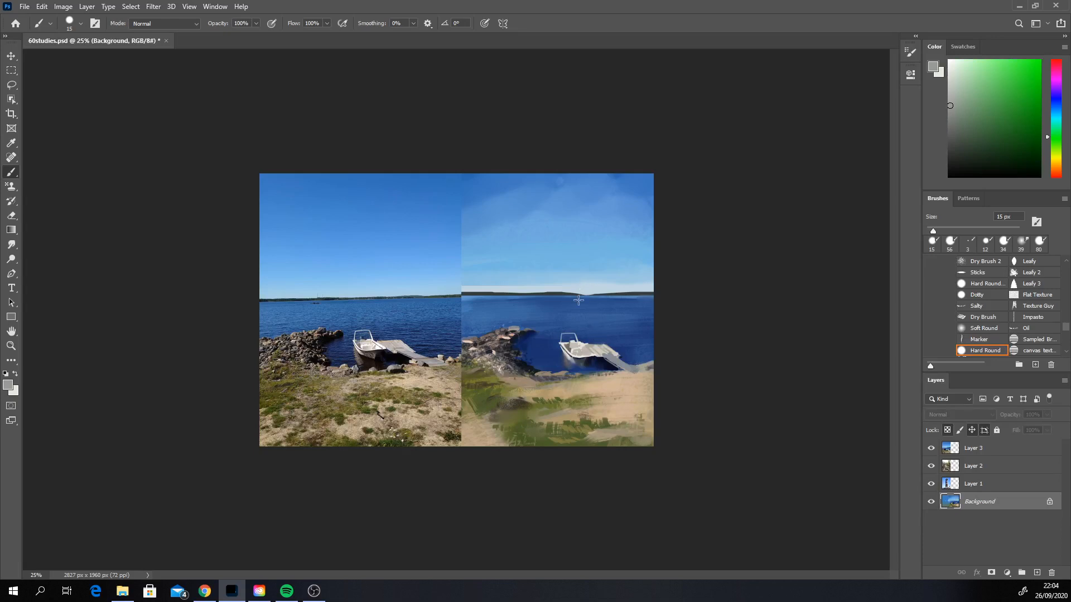
{"action": "key", "text": "alt"}
{"action": "left_click", "coordinate": [592, 354], "text": "alt"}
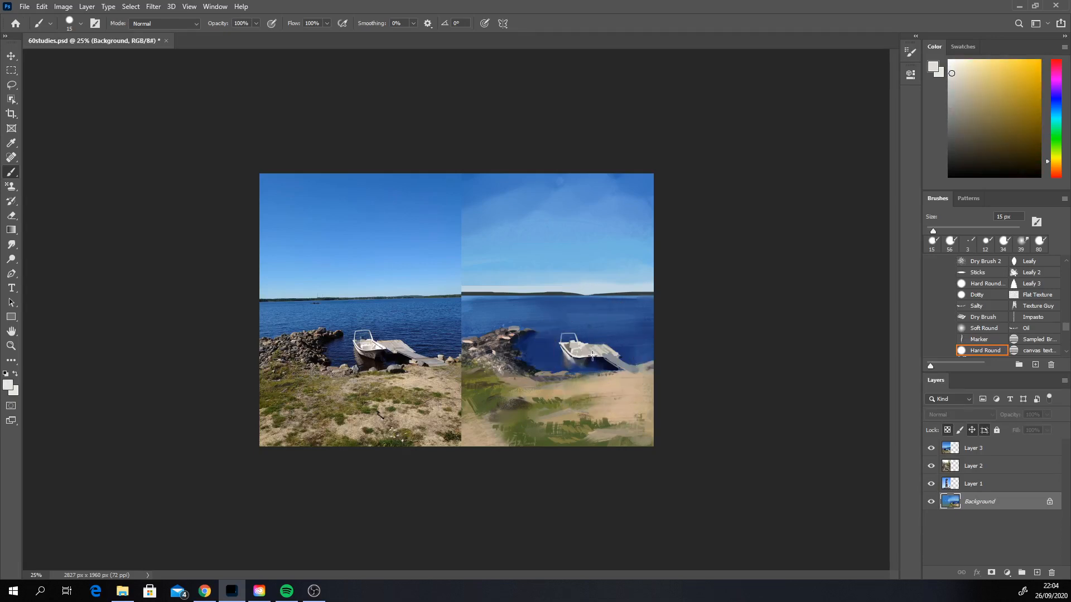
{"action": "key", "text": "ctrl+z"}
{"action": "key", "text": "alt"}
{"action": "left_click", "coordinate": [589, 342], "text": "alt"}
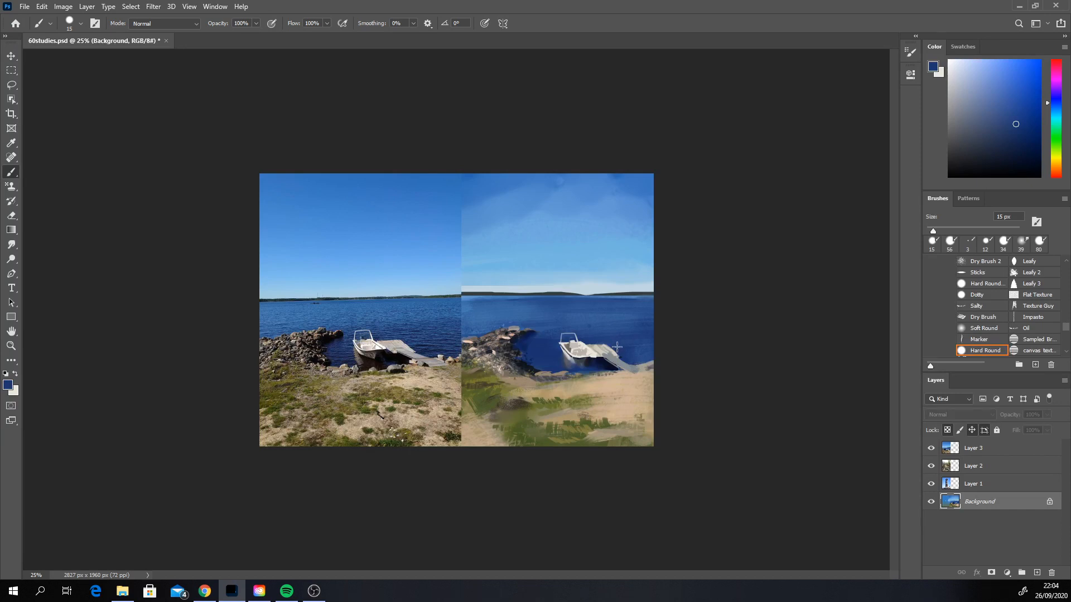
Step: Redefine the shadow under the pier beside the boat with sampled near-black navy, undoing the dark grey stroke, and sample the pier's light grey
{"action": "left_click", "coordinate": [599, 360], "text": "alt"}
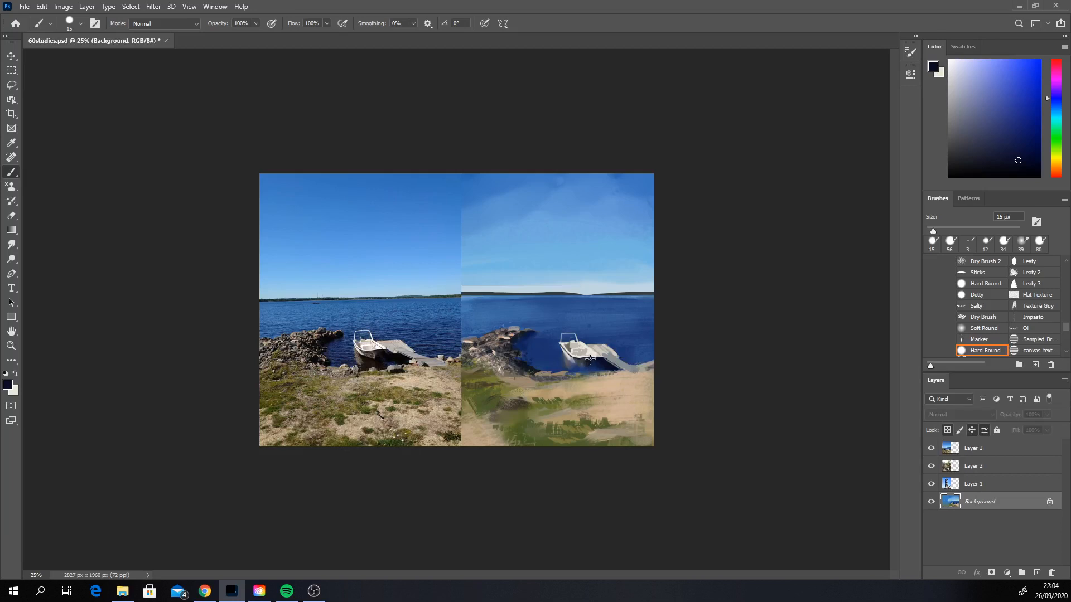
{"action": "left_click", "coordinate": [590, 359], "text": "alt"}
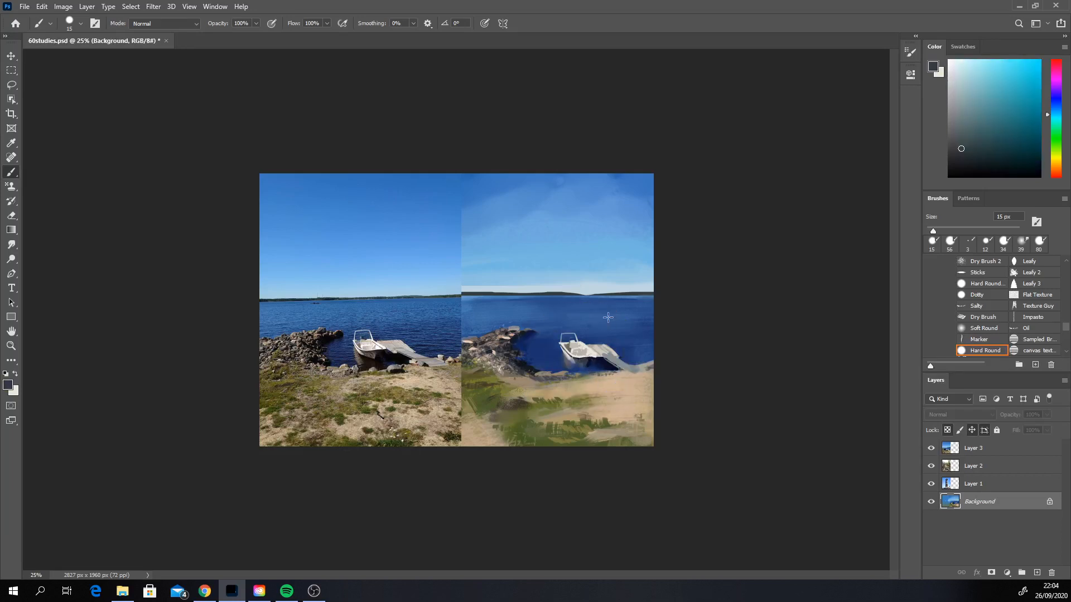
{"action": "left_click", "coordinate": [590, 360], "text": "alt"}
{"action": "key", "text": "ctrl+z"}
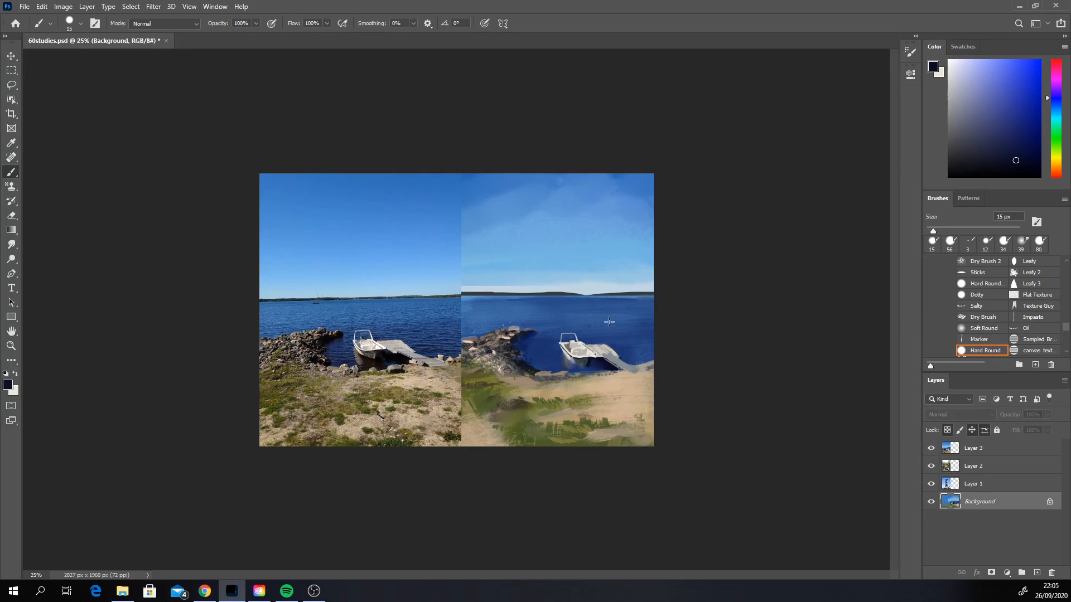
{"action": "left_click", "coordinate": [590, 357], "text": "alt"}
{"action": "left_click", "coordinate": [599, 357], "text": "alt"}
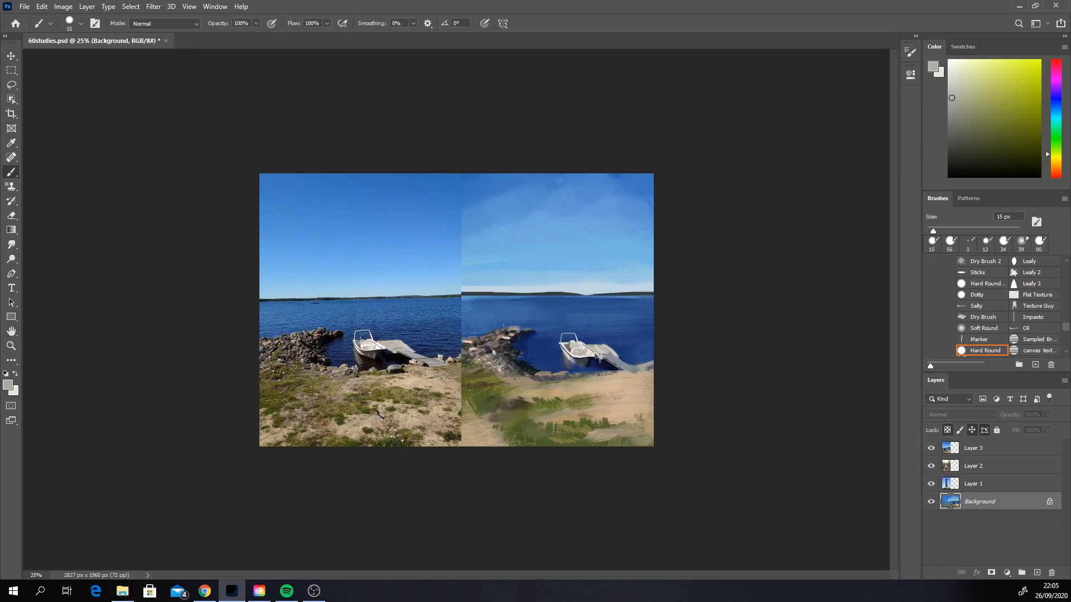
Step: Touch up where the boat meets the pier with sampled water blue and off-white, and choose a dark reddish grey
{"action": "left_click", "coordinate": [598, 356], "text": "alt"}
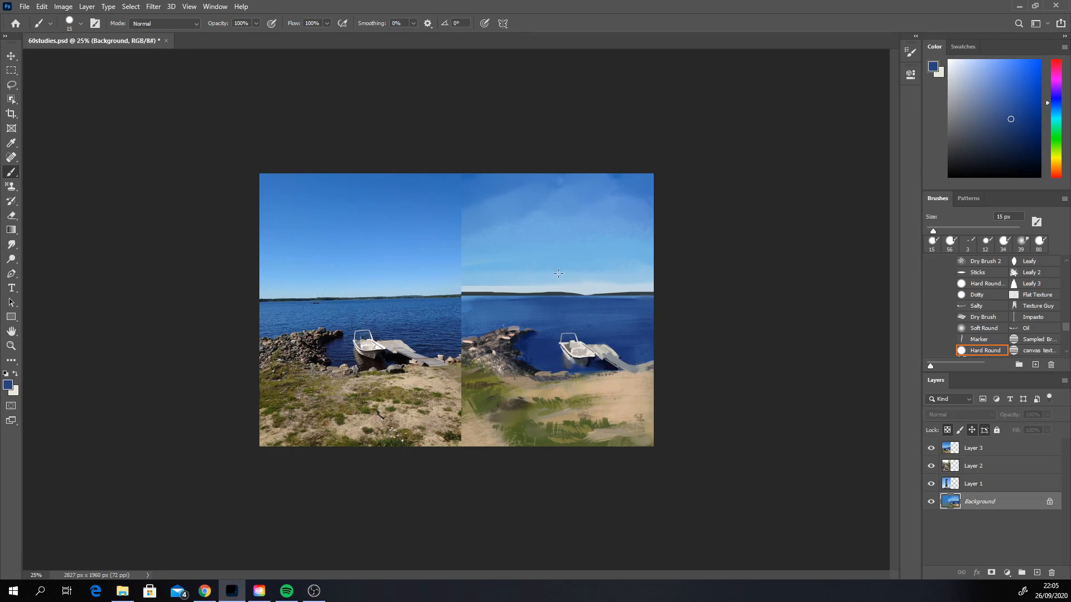
{"action": "left_click", "coordinate": [593, 353], "text": "alt"}
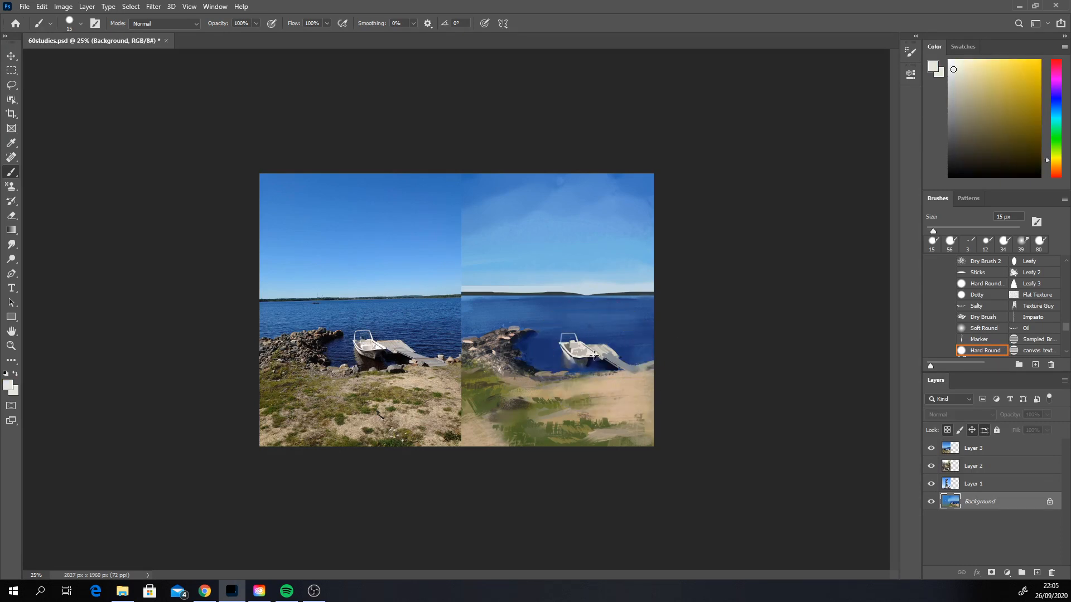
{"action": "key", "text": "alt"}
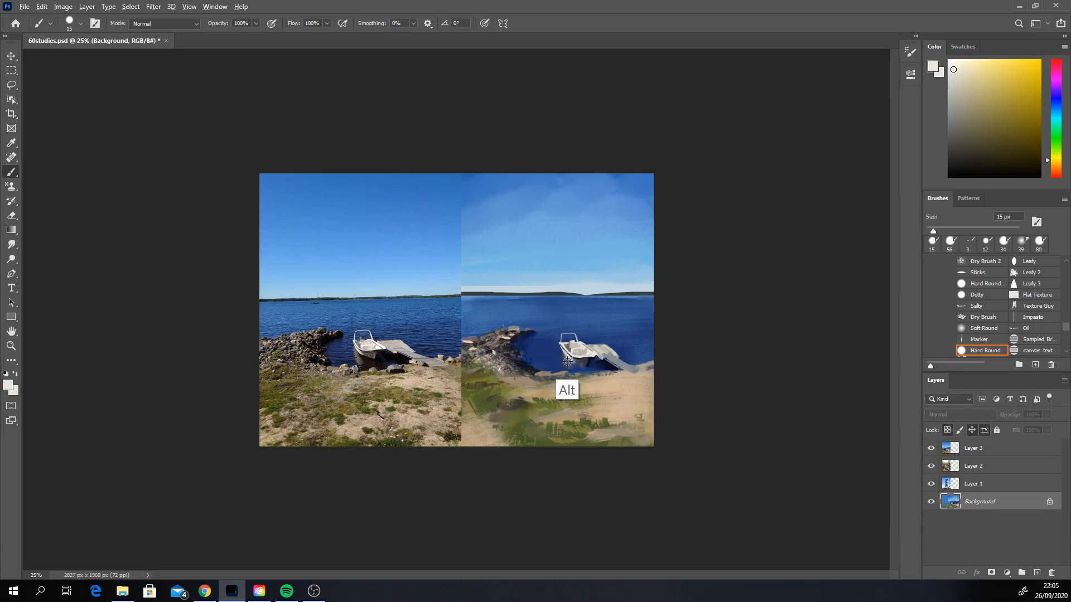
{"action": "left_click_drag", "start_coordinate": [508, 382], "coordinate": [513, 322]}
{"action": "left_click", "coordinate": [1054, 174]}
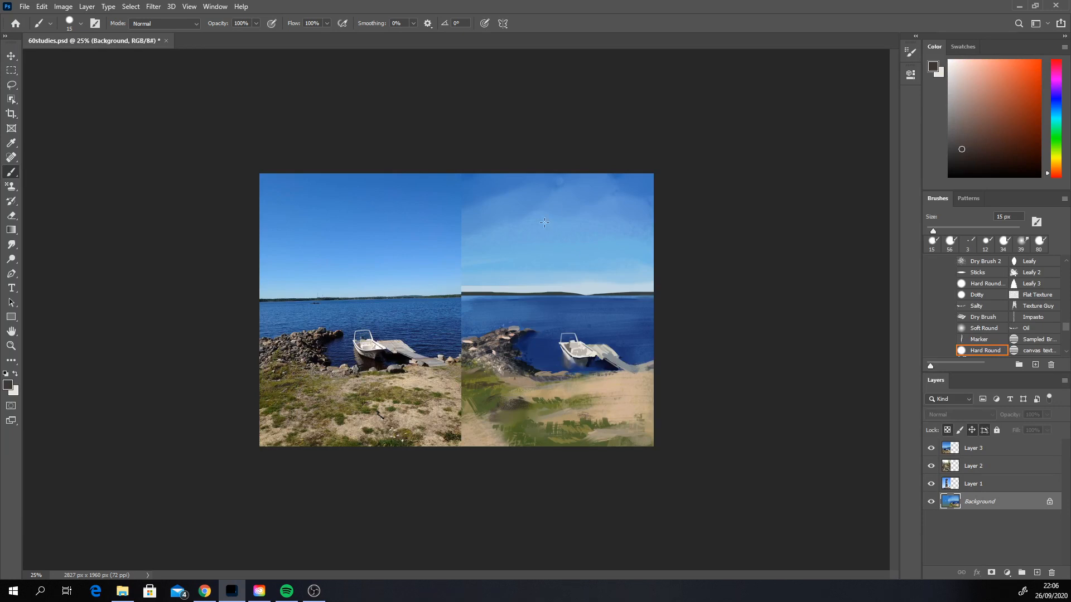
Step: Refine the painted boat's interior and hull with light grey sampled from the boat
{"action": "key", "text": "alt"}
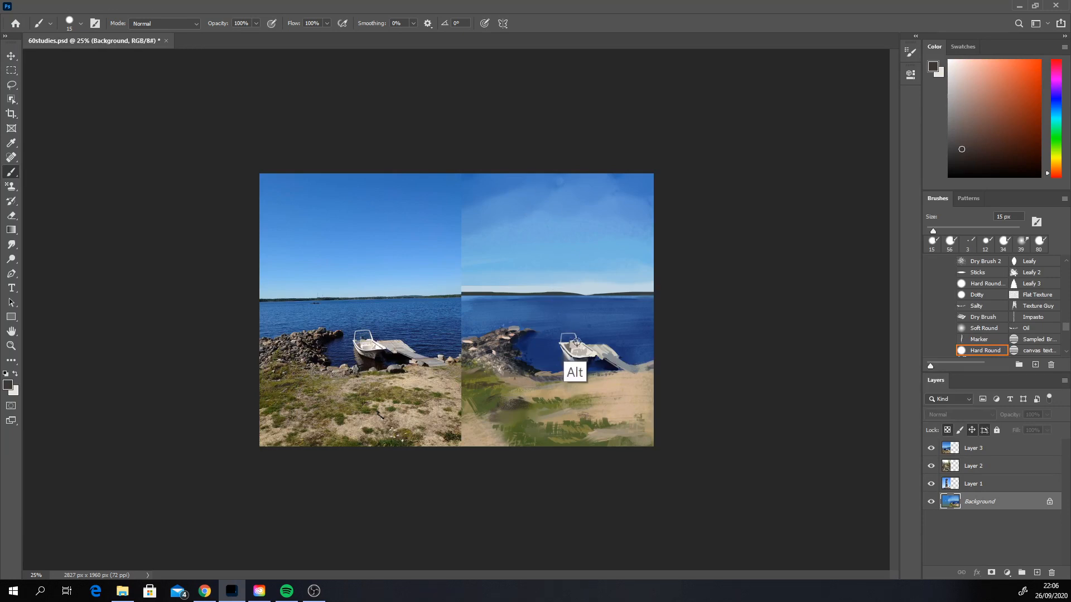
{"action": "left_click", "coordinate": [578, 342], "text": "alt"}
{"action": "left_click", "coordinate": [568, 351], "text": "alt"}
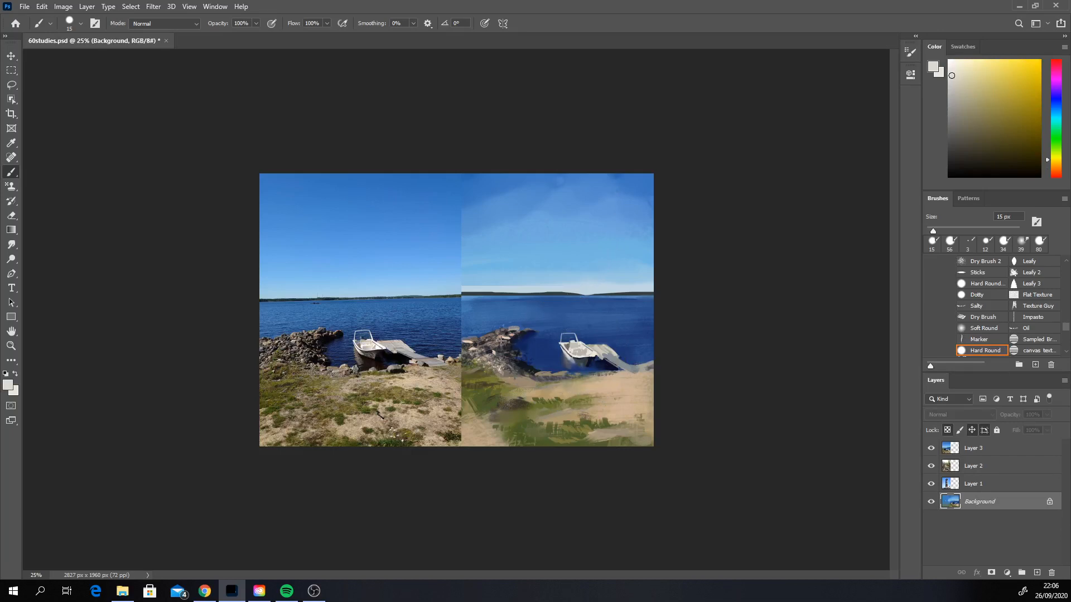
Step: Darken the shadow under the boat's hull using dark browns from the rocks and reference photo, plus sampled navy, dark grey and blue-grey
{"action": "left_click", "coordinate": [483, 339], "text": "alt"}
{"action": "left_click", "coordinate": [367, 363], "text": "alt"}
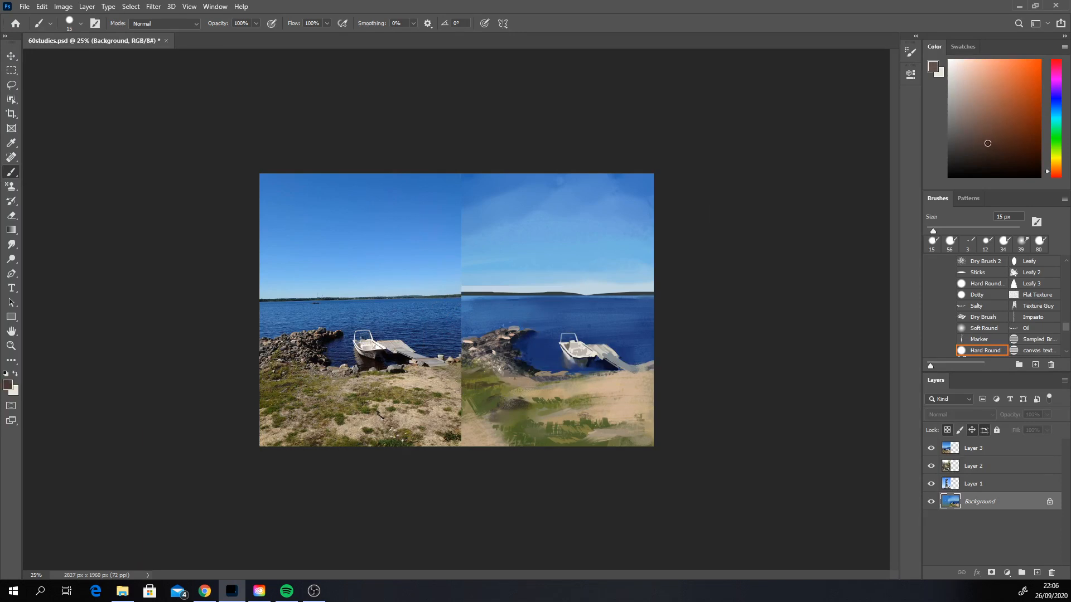
{"action": "left_click", "coordinate": [366, 365], "text": "alt"}
{"action": "left_click", "coordinate": [977, 159]}
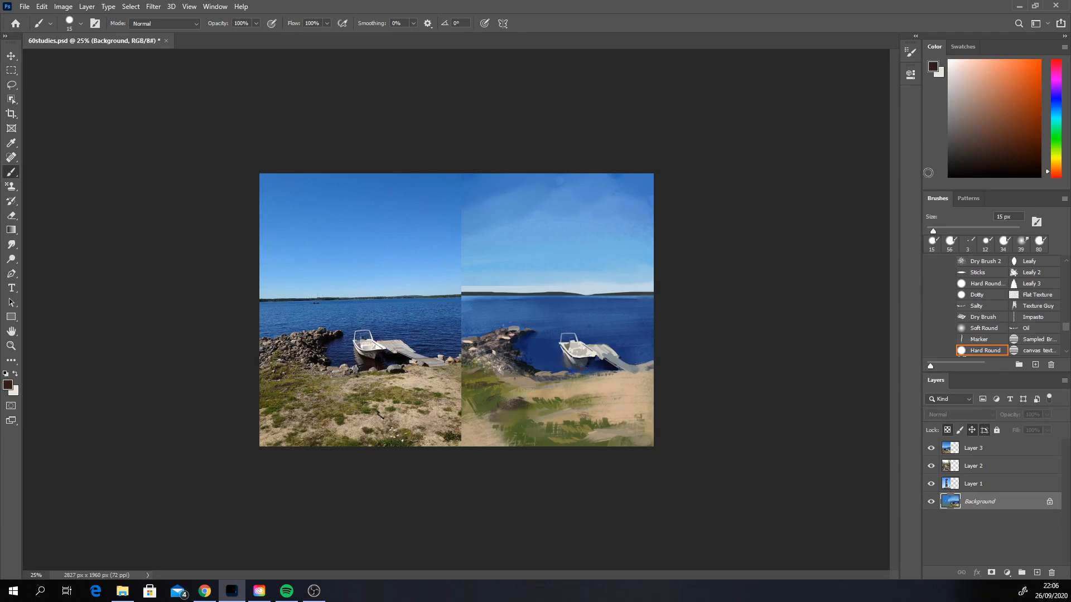
{"action": "left_click", "coordinate": [576, 365], "text": "alt"}
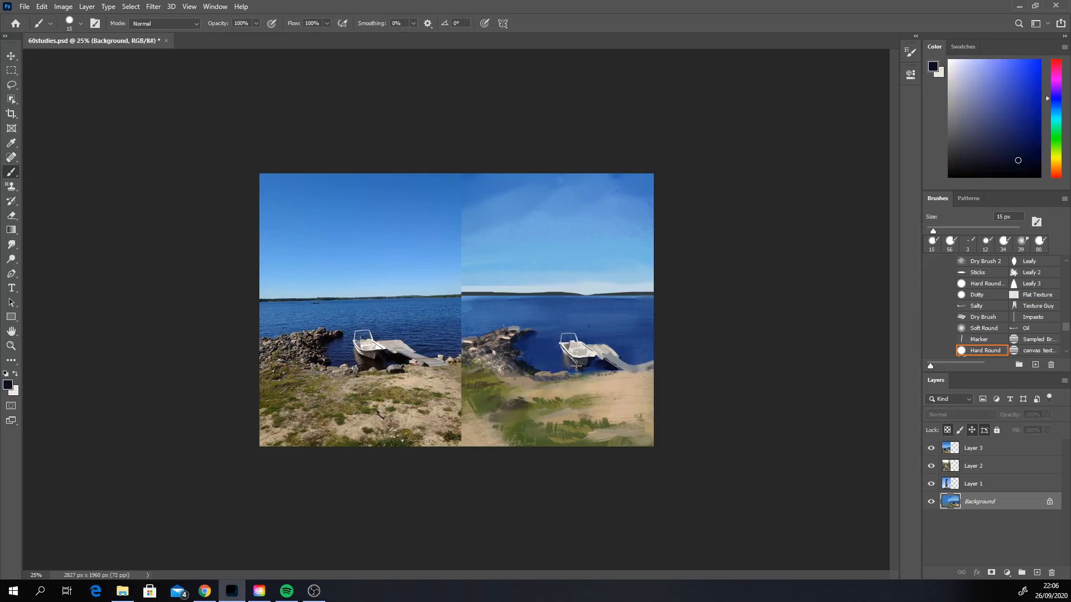
{"action": "left_click", "coordinate": [571, 362], "text": "alt"}
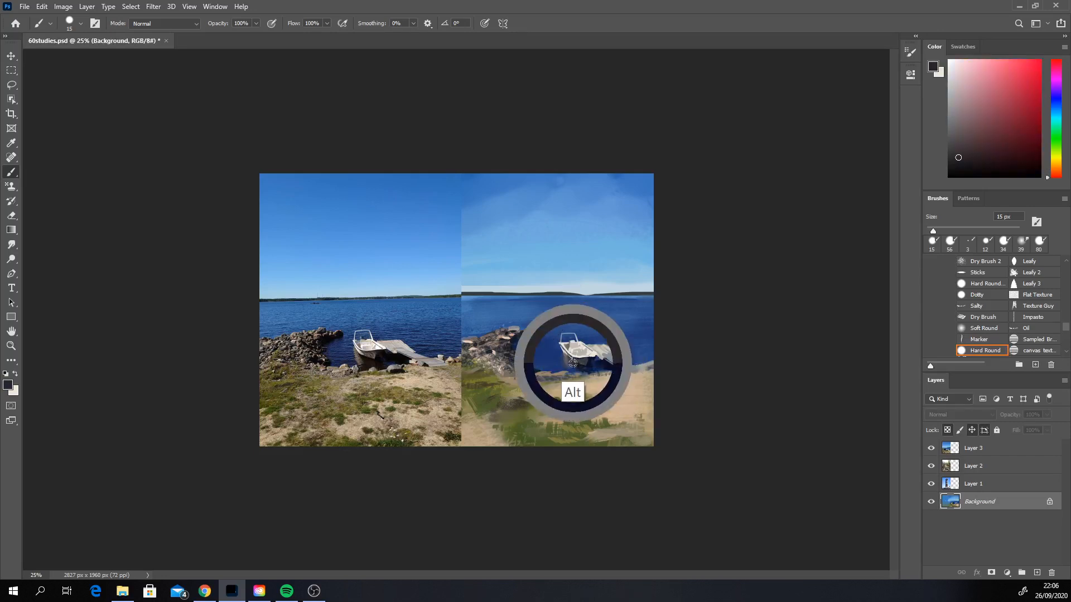
{"action": "left_click", "coordinate": [565, 356], "text": "alt"}
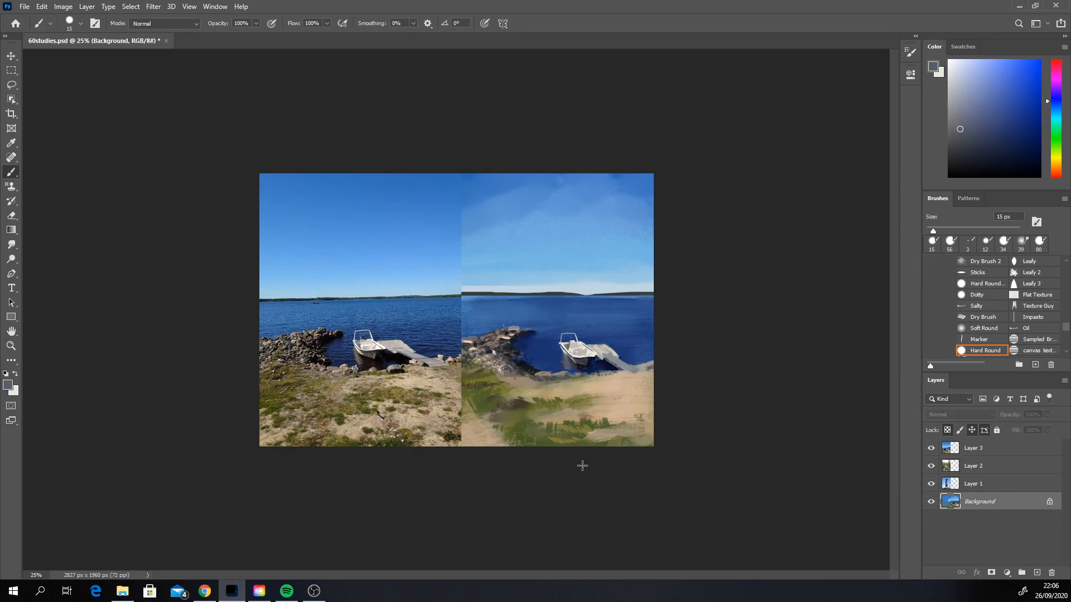
Step: Brighten the boat's hull with sampled off-white strokes at 15 px on the Background layer, undoing the last stroke
{"action": "left_click", "coordinate": [588, 348], "text": "alt"}
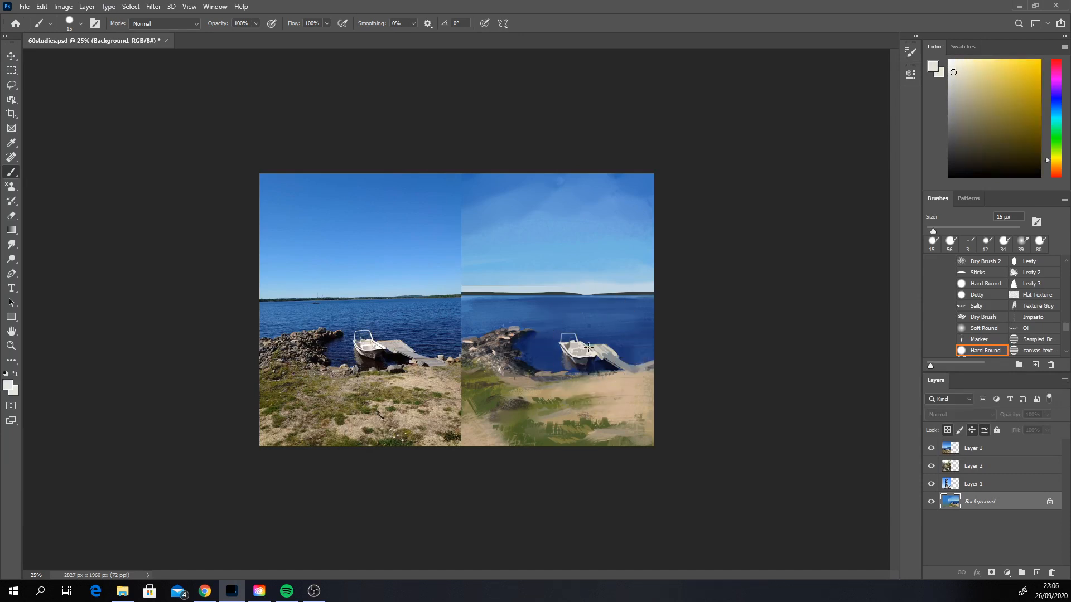
{"action": "left_click", "coordinate": [577, 349], "text": "alt"}
{"action": "left_click", "coordinate": [571, 348], "text": "alt"}
{"action": "left_click", "coordinate": [569, 352], "text": "alt"}
{"action": "left_click", "coordinate": [569, 358], "text": "alt"}
{"action": "left_click", "coordinate": [572, 360], "text": "ctrl"}
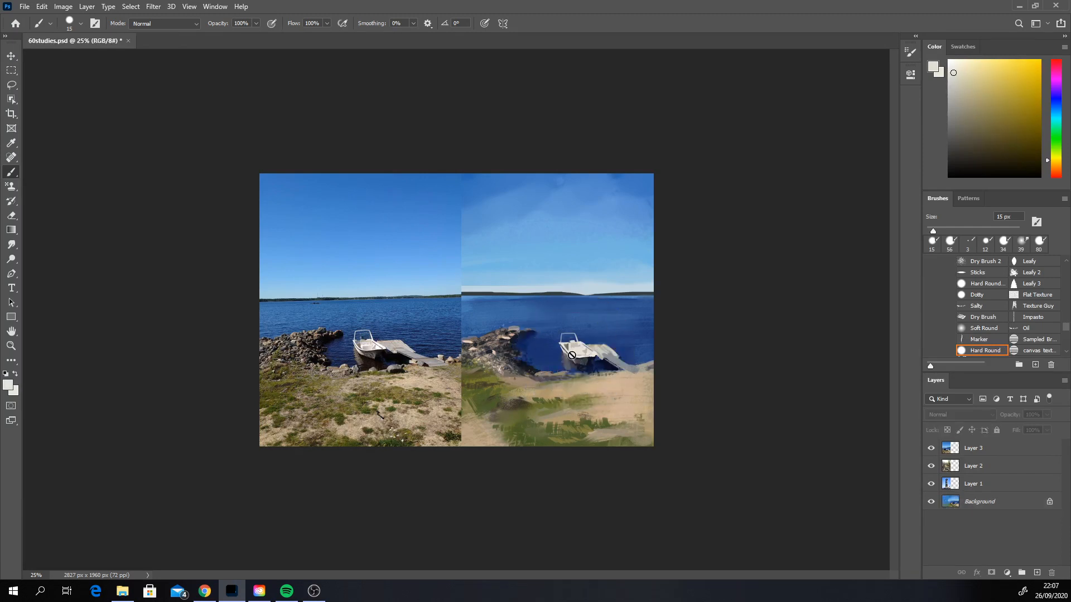
{"action": "left_click", "coordinate": [573, 351], "text": "alt"}
{"action": "left_click", "coordinate": [987, 503]}
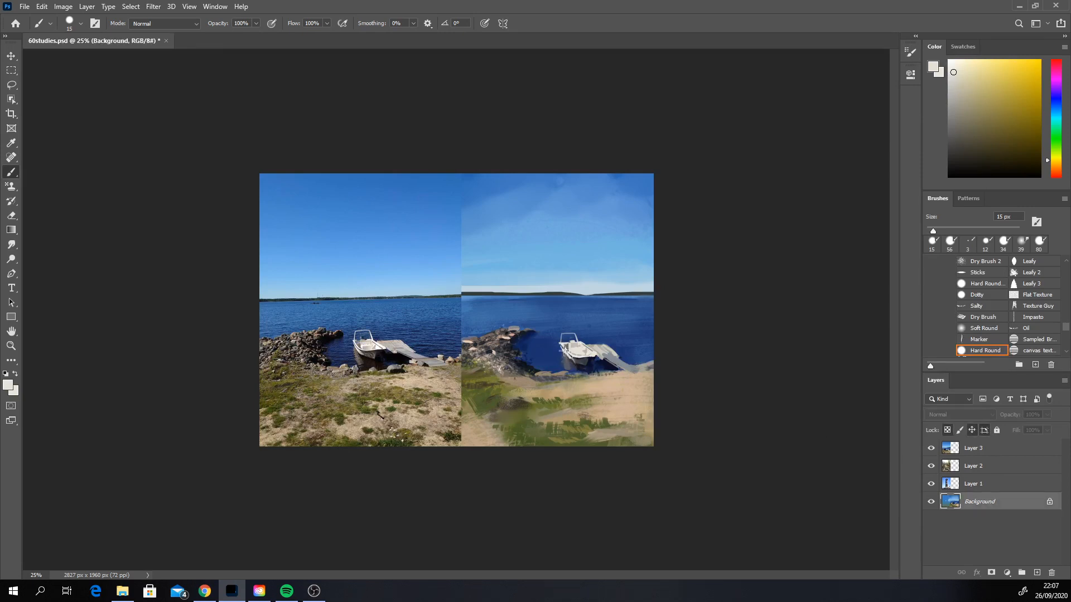
{"action": "left_click_drag", "start_coordinate": [564, 351], "coordinate": [571, 361]}
{"action": "key", "text": "ctrl+z"}
Step: Rework the pier's surface and the shadow beneath its shore end with sampled greys and near-black navy at 15 px
{"action": "left_click", "coordinate": [614, 358], "text": "alt"}
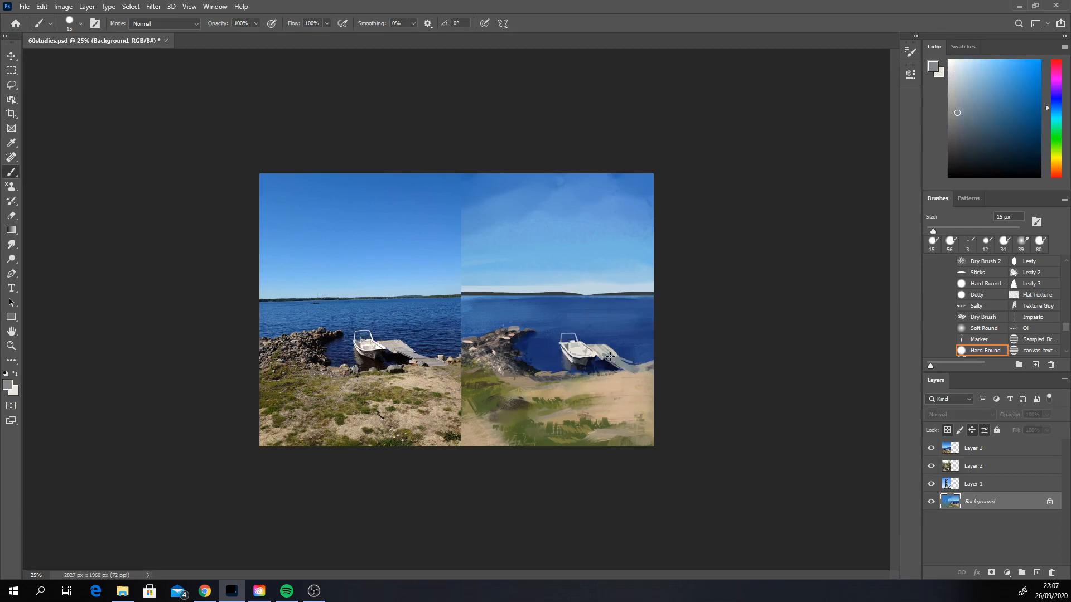
{"action": "left_click", "coordinate": [610, 359], "text": "alt"}
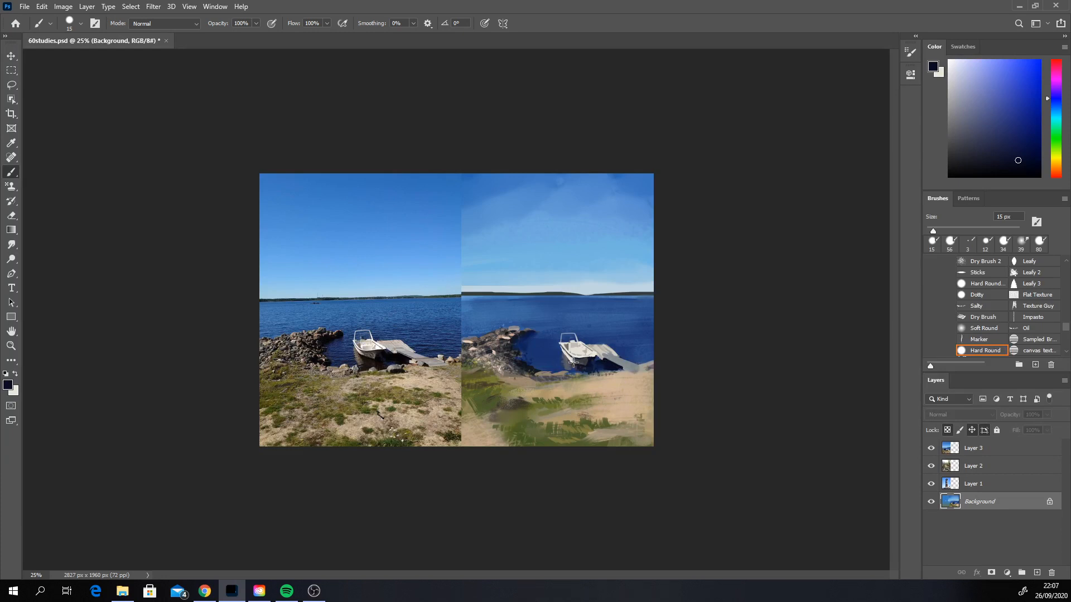
{"action": "left_click", "coordinate": [573, 363], "text": "alt"}
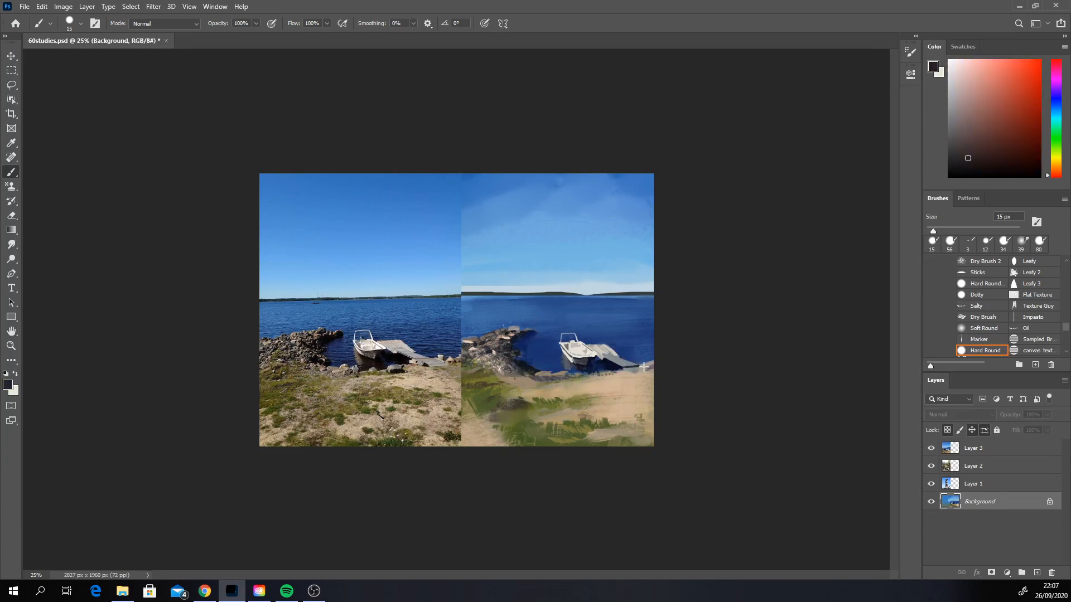
{"action": "left_click", "coordinate": [627, 367], "text": "alt"}
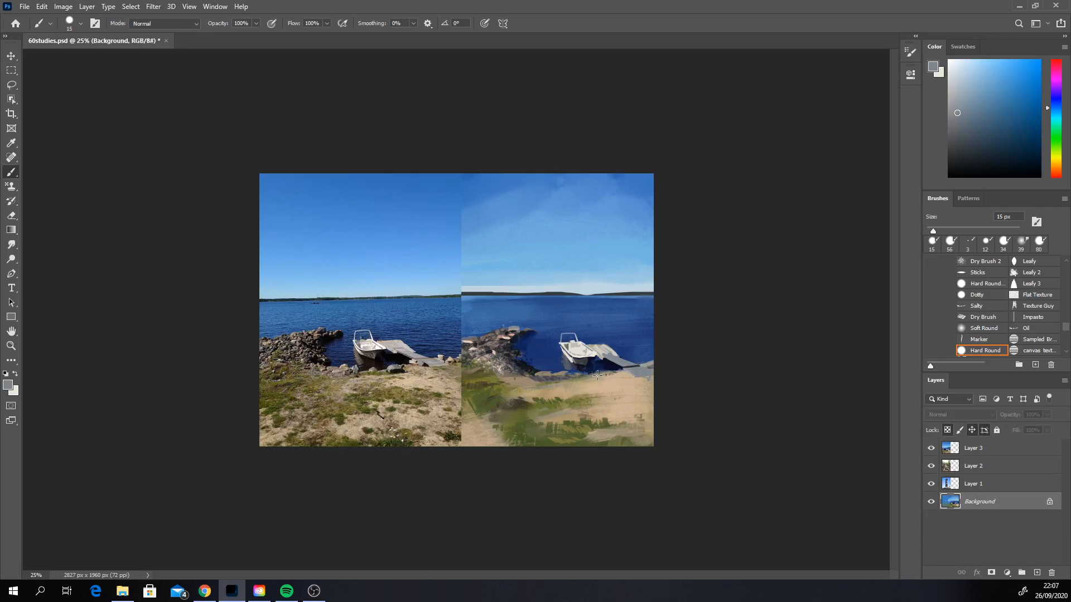
{"action": "left_click", "coordinate": [521, 334], "text": "alt"}
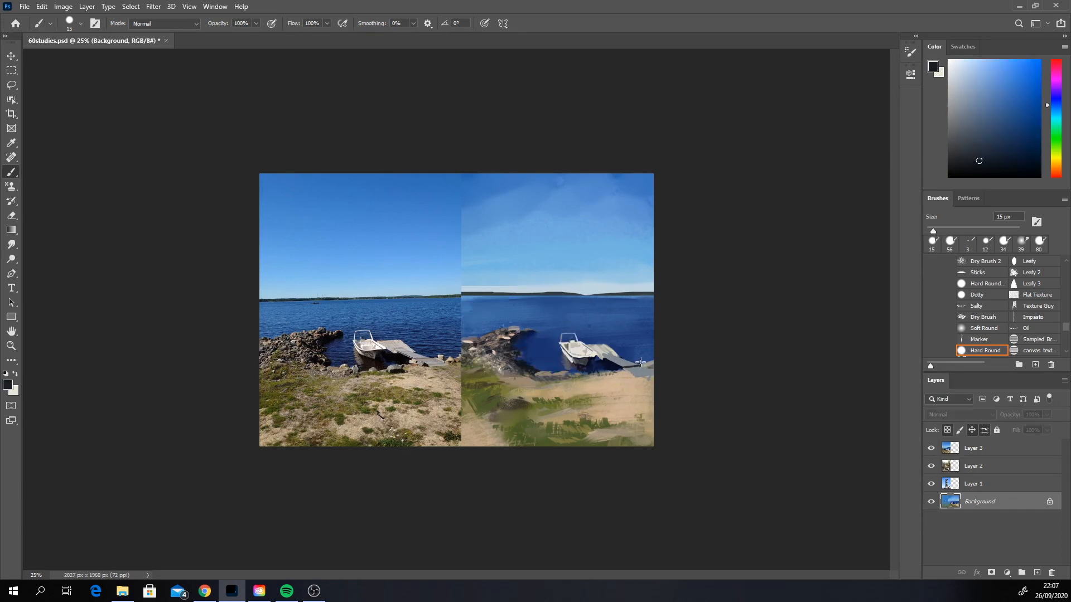
{"action": "left_click", "coordinate": [607, 351], "text": "alt"}
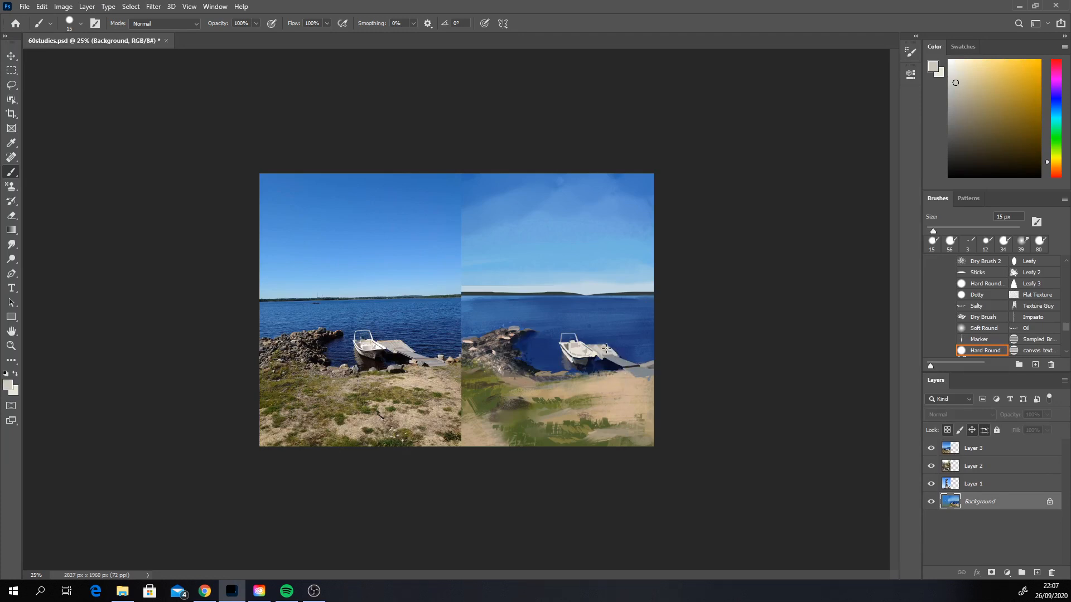
{"action": "left_click", "coordinate": [613, 367], "text": "alt"}
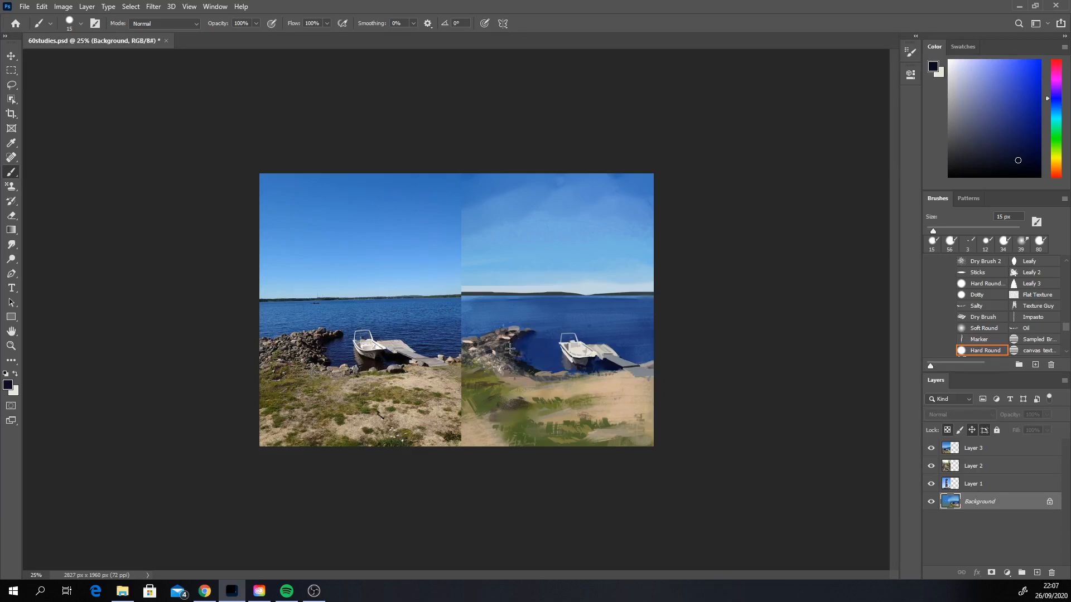
{"action": "left_click", "coordinate": [643, 362], "text": "alt"}
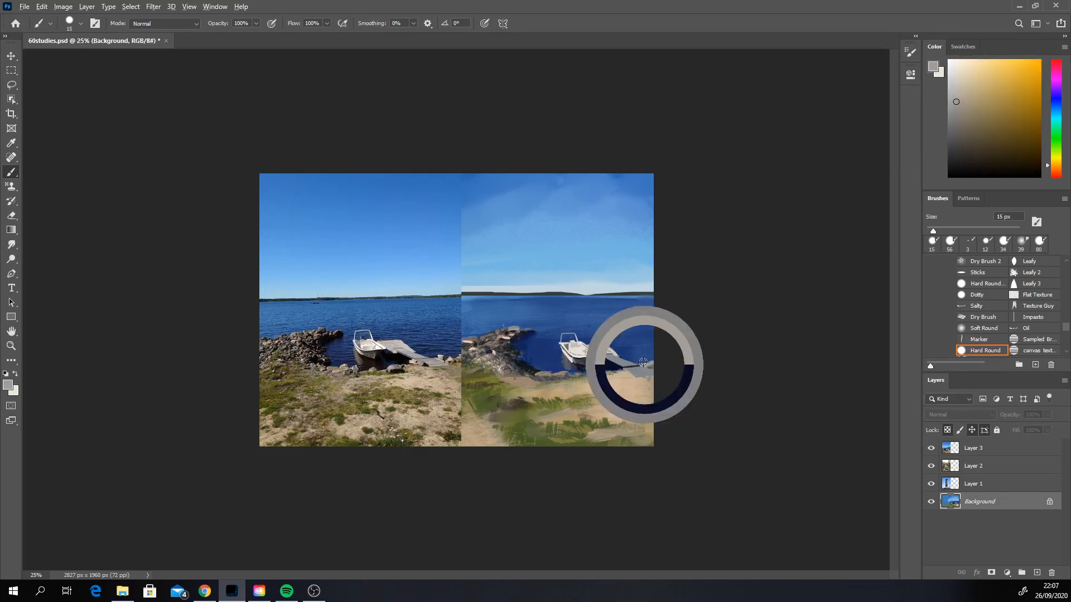
Step: Block in dark rocks along the shoreline below the pier with sampled blue-black at 32 px, undoing a first stroke at 80 px
{"action": "left_click", "coordinate": [970, 130]}
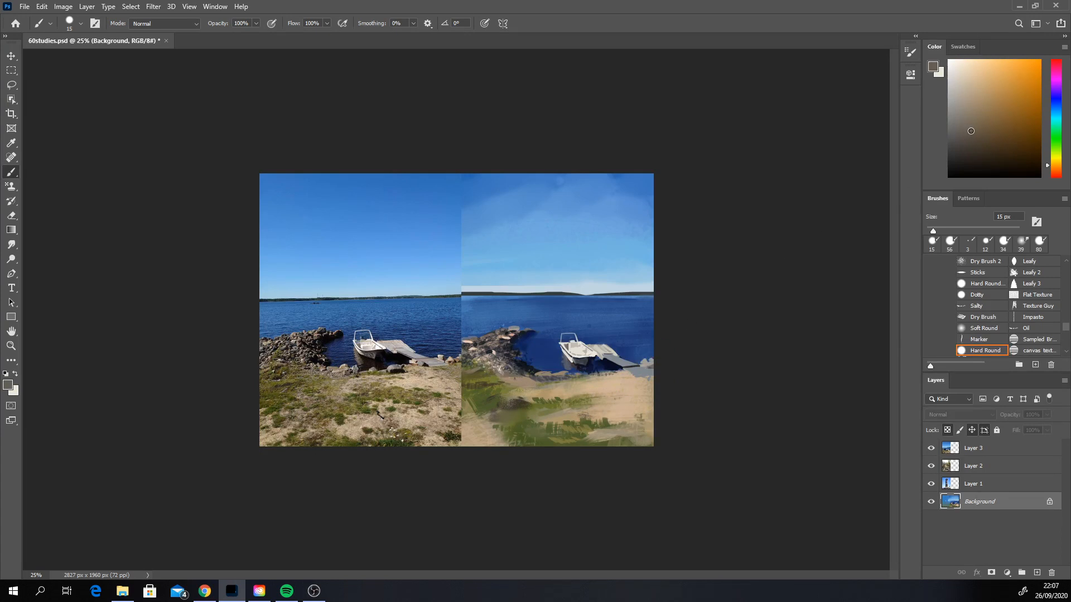
{"action": "left_click", "coordinate": [1054, 169]}
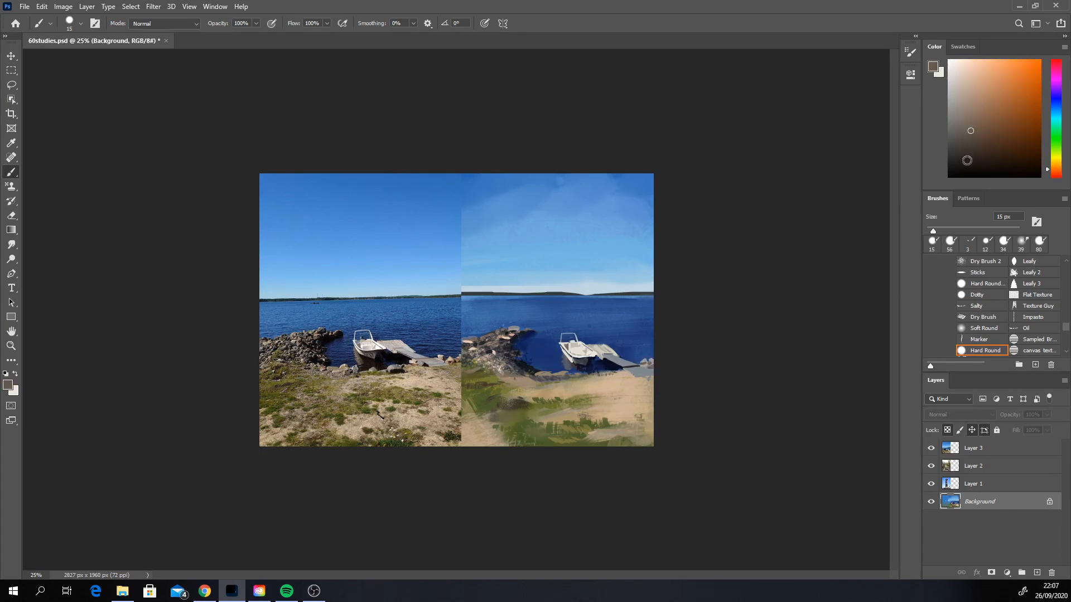
{"action": "left_click", "coordinate": [958, 155]}
{"action": "right_click", "coordinate": [615, 370]}
{"action": "left_click", "coordinate": [698, 398]}
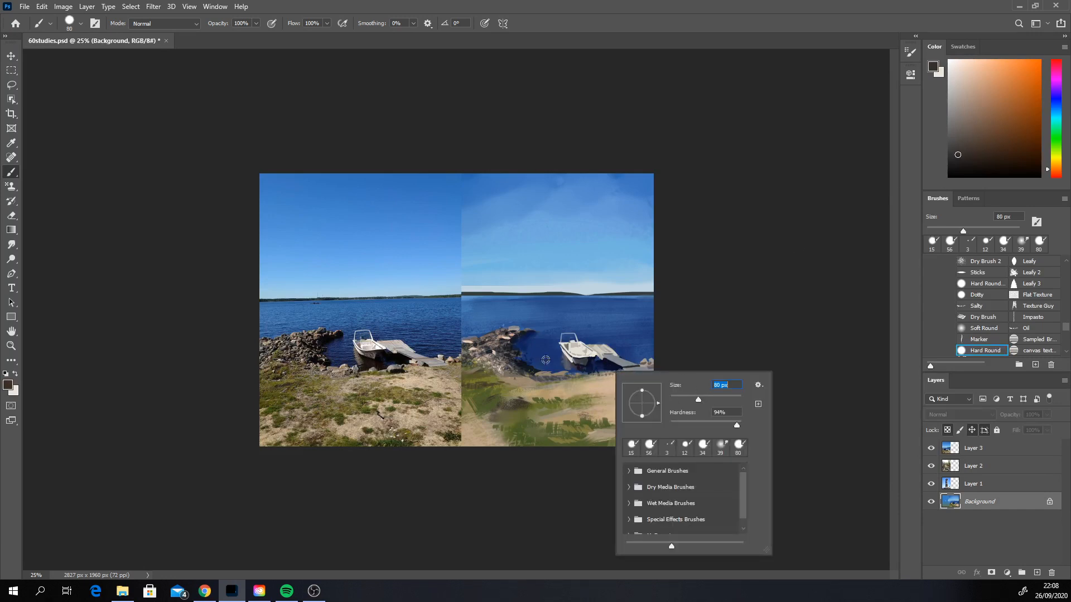
{"action": "left_click", "coordinate": [528, 369], "text": "alt"}
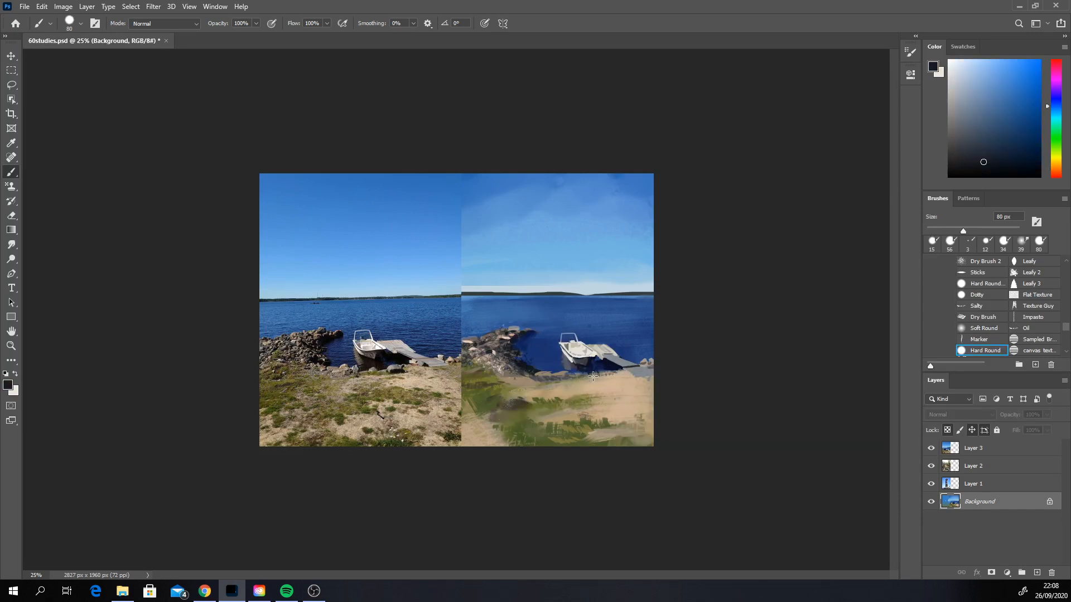
{"action": "left_click_drag", "start_coordinate": [592, 377], "coordinate": [603, 374]}
{"action": "key", "text": "ctrl+z"}
{"action": "right_click", "coordinate": [619, 368]}
{"action": "left_click", "coordinate": [682, 402]}
{"action": "left_click", "coordinate": [607, 374]}
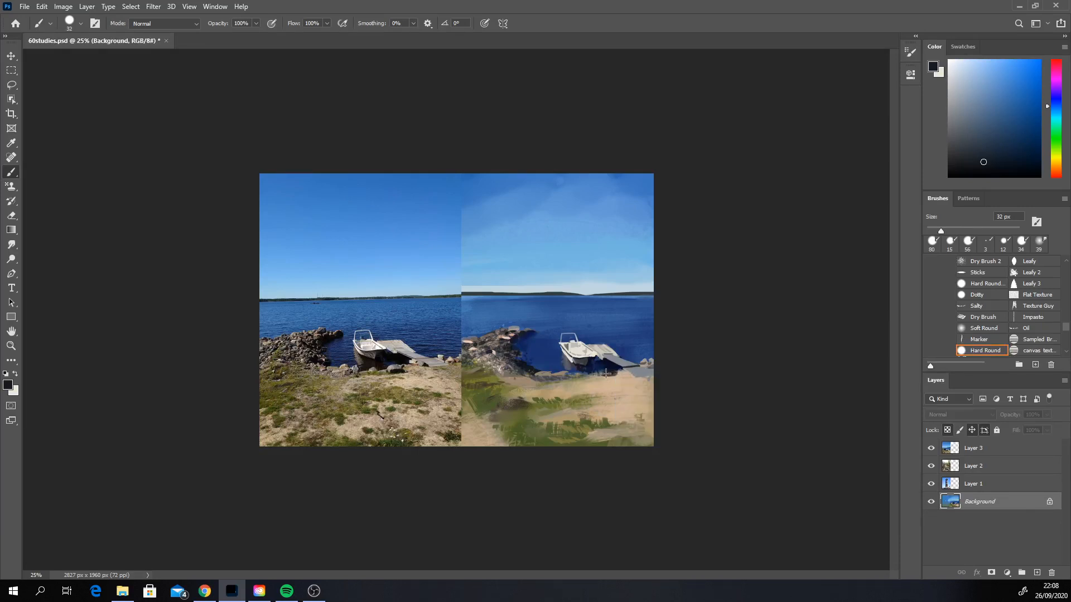
Step: Shape and lighten the shoreline rocks below the pier with sampled water blue, cool grey and warm grey
{"action": "left_click", "coordinate": [526, 322], "text": "alt"}
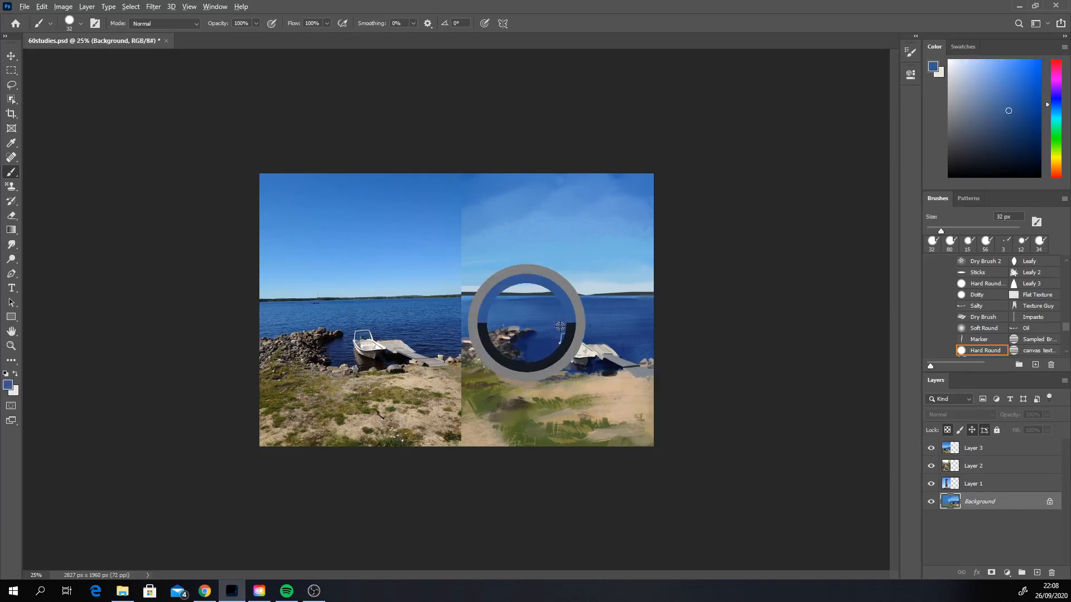
{"action": "left_click", "coordinate": [515, 351], "text": "alt"}
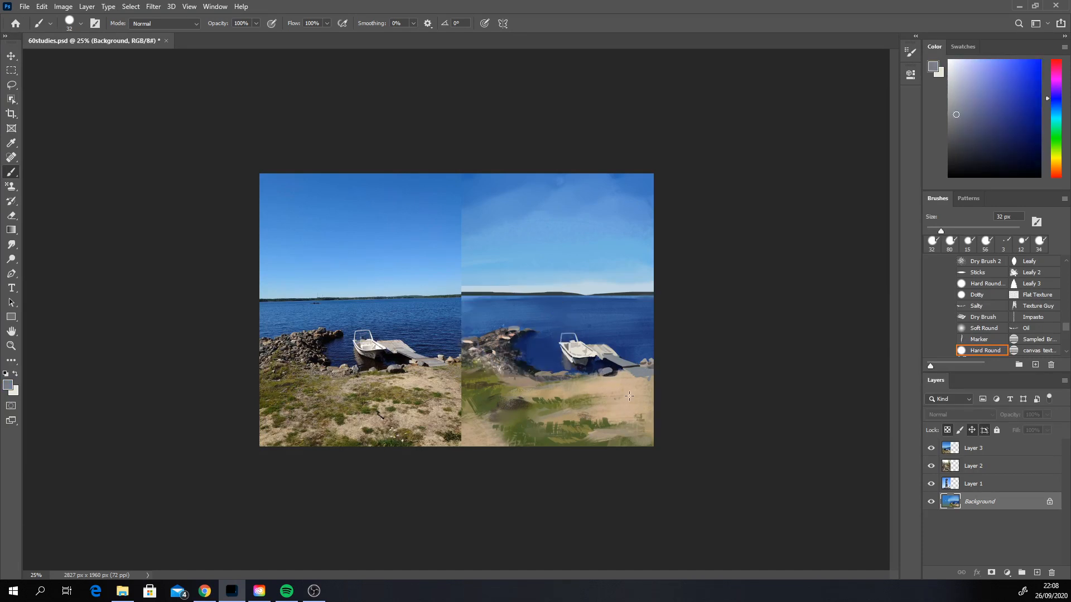
{"action": "left_click", "coordinate": [568, 345], "text": "alt"}
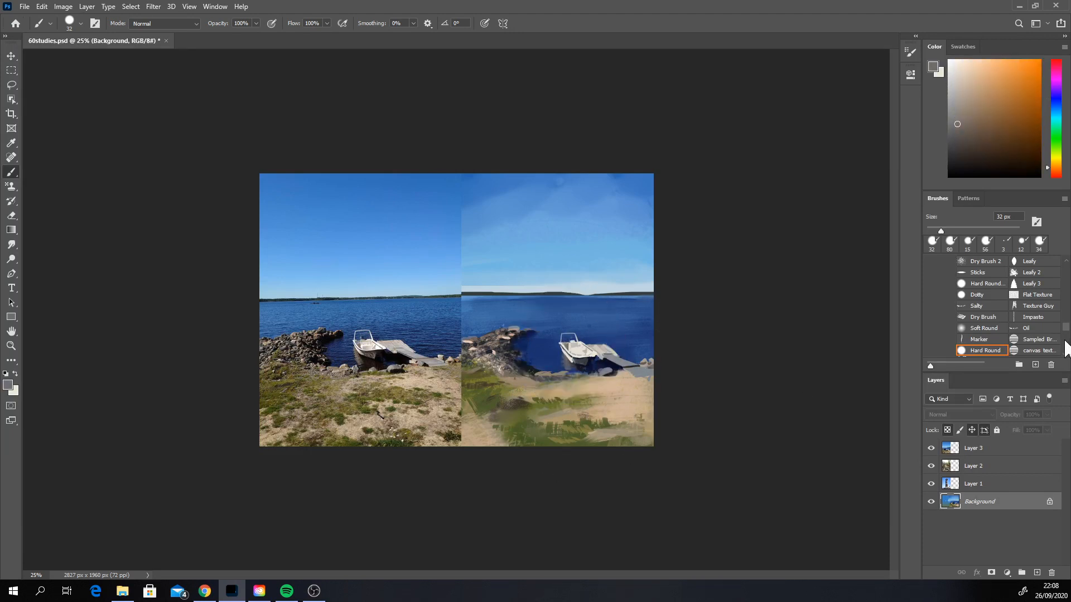
Step: Soften the lower edge of the boat with the Smudge tool at 21 px, and return to the Brush tool
{"action": "scroll", "coordinate": [1065, 349], "scroll_direction": "down", "scroll_amount": 3}
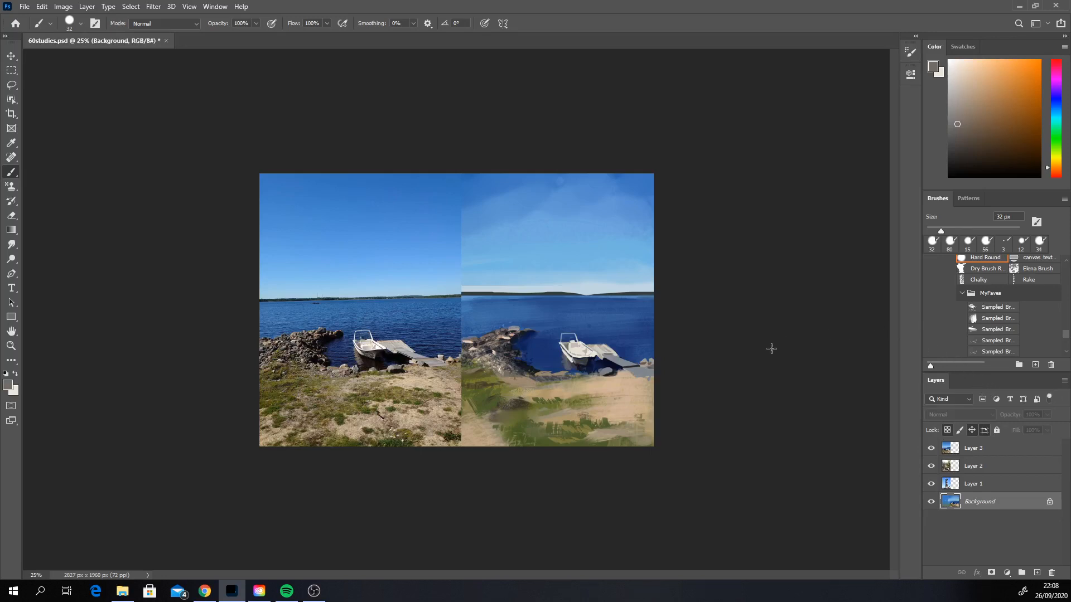
{"action": "left_click", "coordinate": [11, 244]}
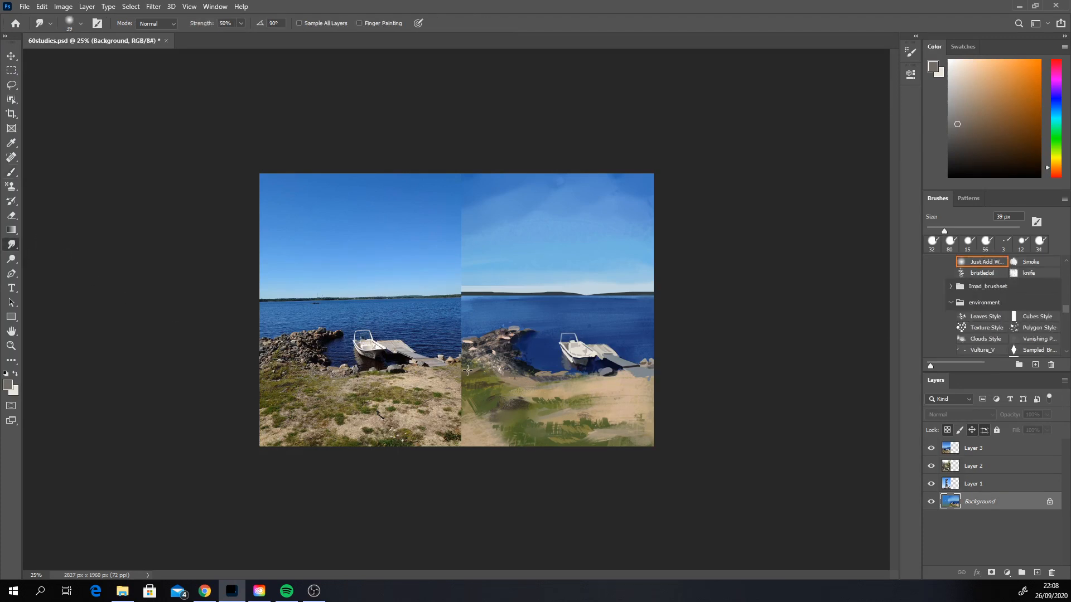
{"action": "right_click", "coordinate": [560, 389]}
{"action": "left_click_drag", "start_coordinate": [629, 415], "coordinate": [625, 415]}
{"action": "left_click", "coordinate": [572, 360]}
{"action": "key", "text": "b"}
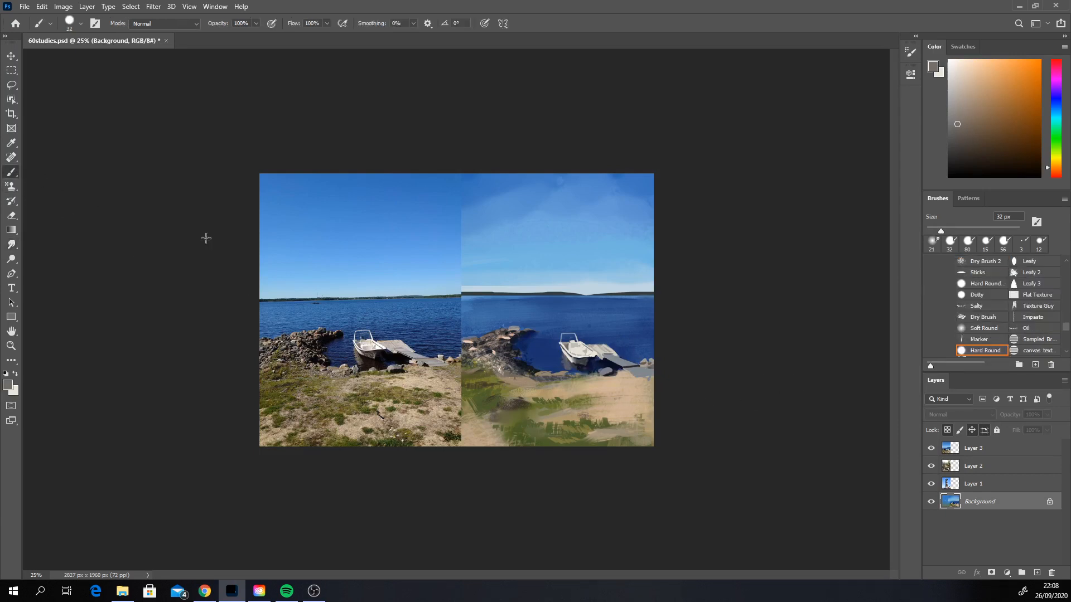
Step: Choose the 70 px sampled brush listed after Chalk in MyFaves and paint the reflection under the boat with sampled near-black navy
{"action": "left_click", "coordinate": [1065, 352]}
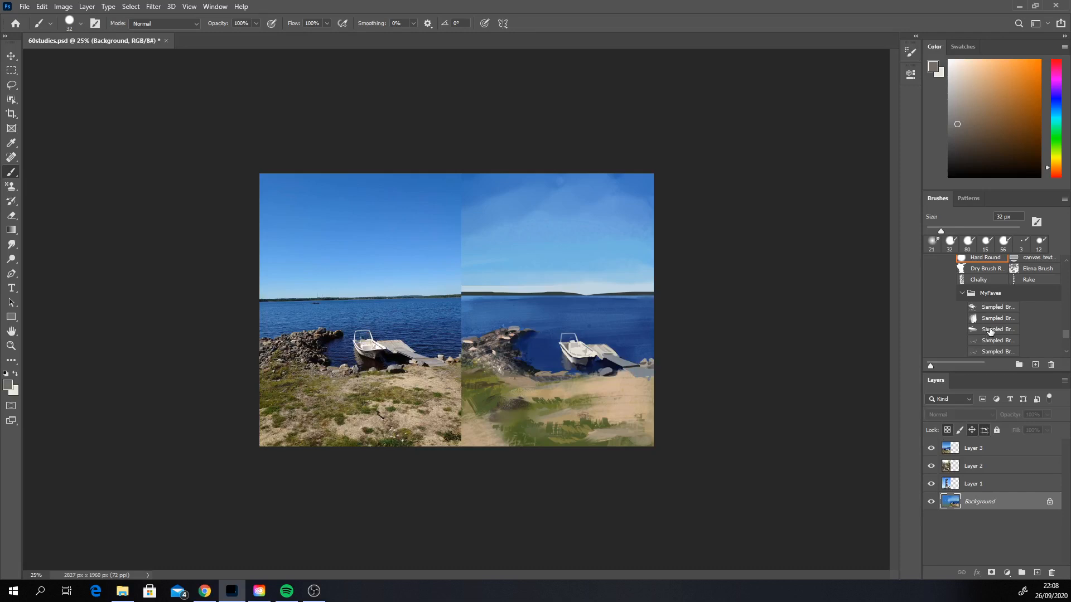
{"action": "left_click", "coordinate": [1065, 351]}
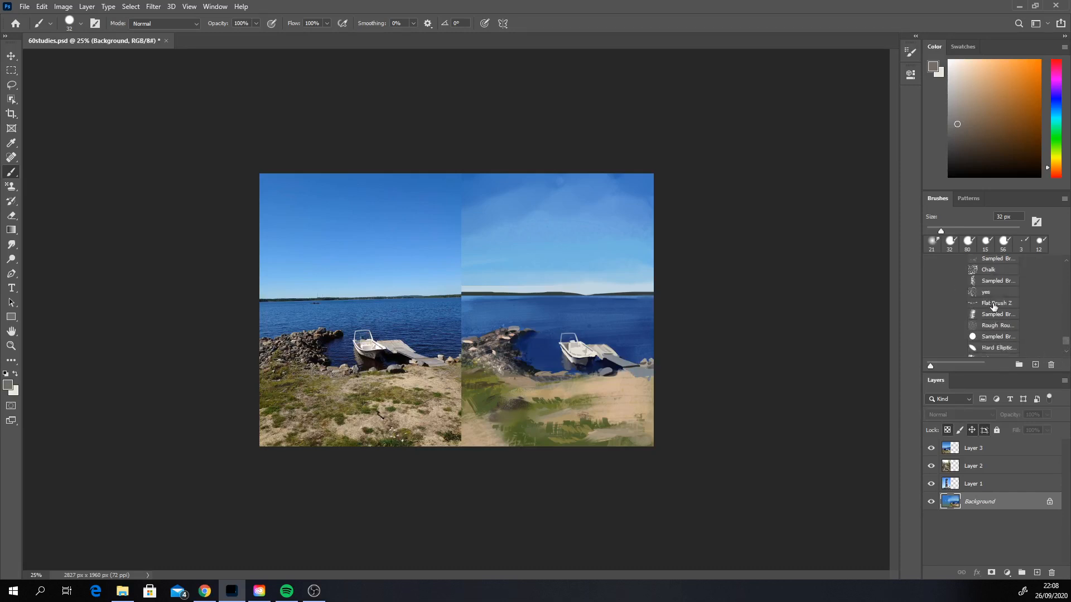
{"action": "left_click", "coordinate": [991, 281]}
{"action": "key", "text": "alt"}
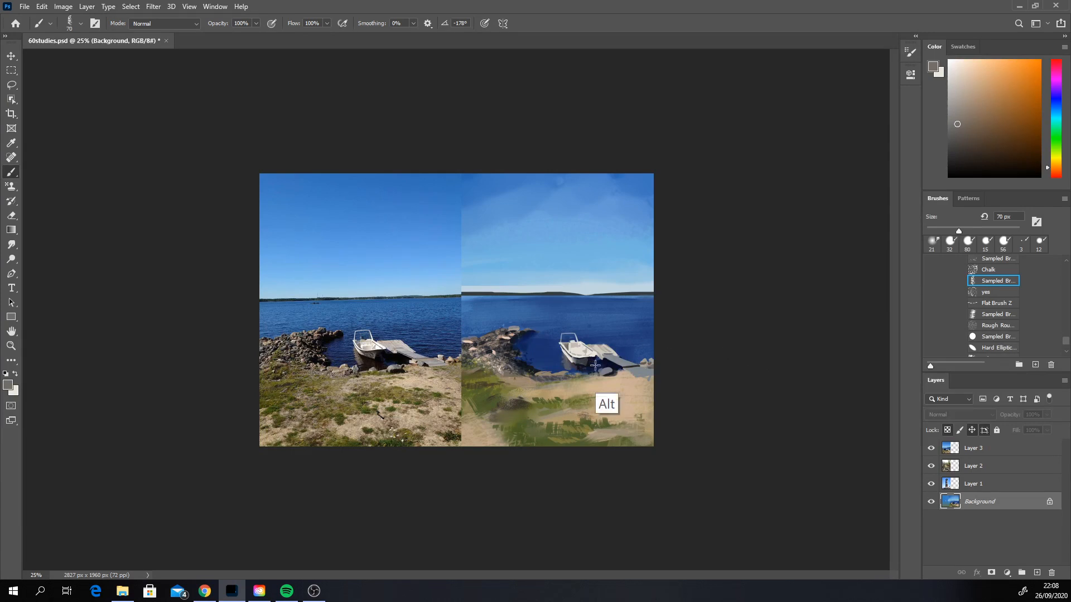
{"action": "left_click", "coordinate": [595, 365], "text": "alt"}
{"action": "key", "text": "ctrl"}
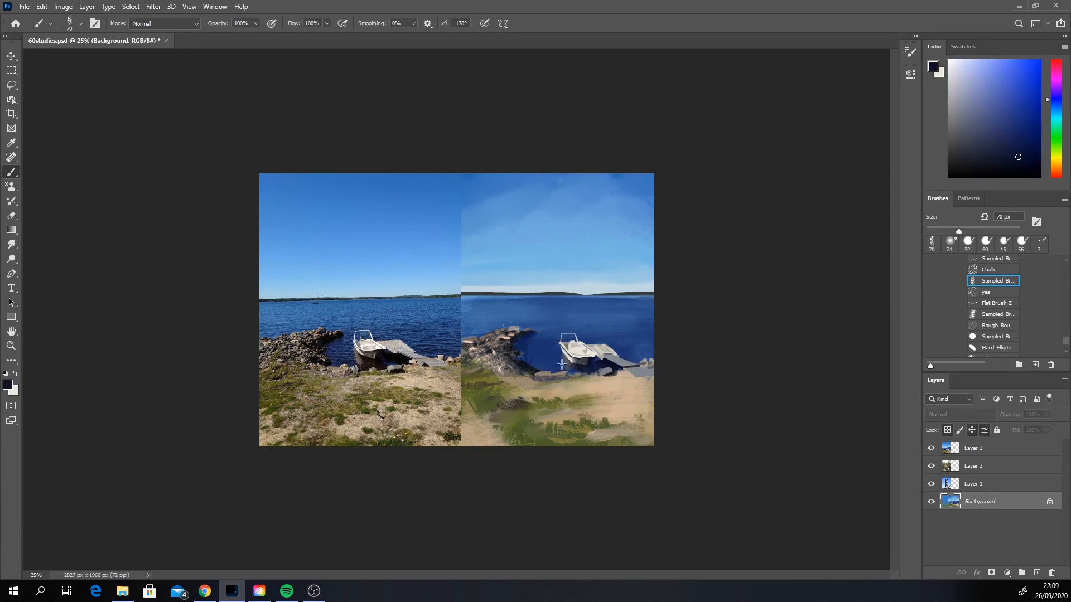
Step: Work sampled light blue and navy into the painted lake around the rocks and boat, enlarging the sampled brush to 152 px
{"action": "left_click", "coordinate": [526, 337], "text": "alt"}
{"action": "key", "text": "ctrl"}
{"action": "key", "text": "alt"}
{"action": "left_click", "coordinate": [571, 326], "text": "alt"}
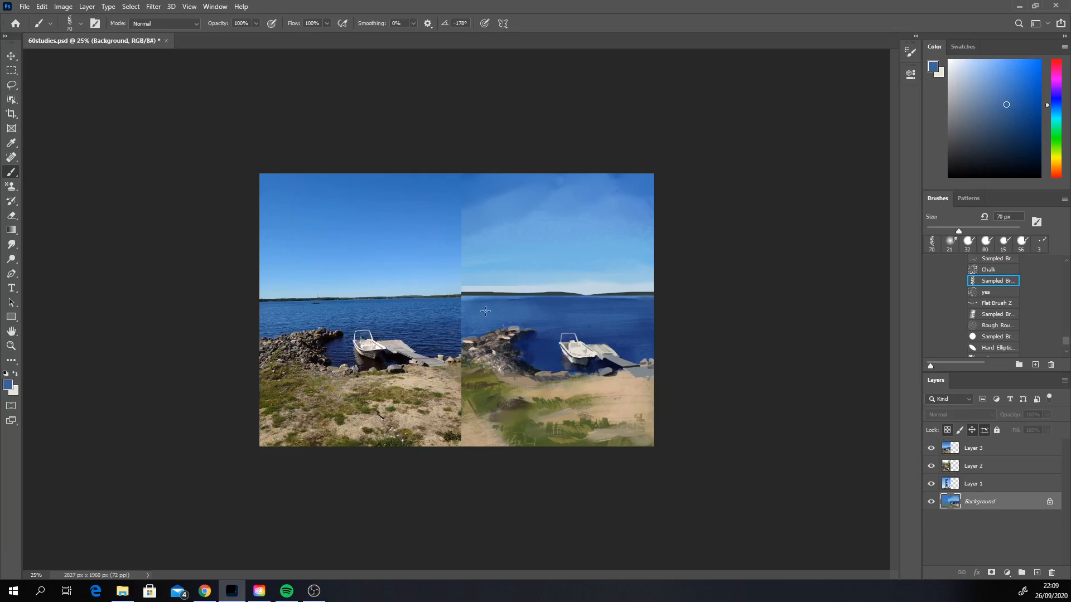
{"action": "left_click", "coordinate": [467, 299], "text": "alt"}
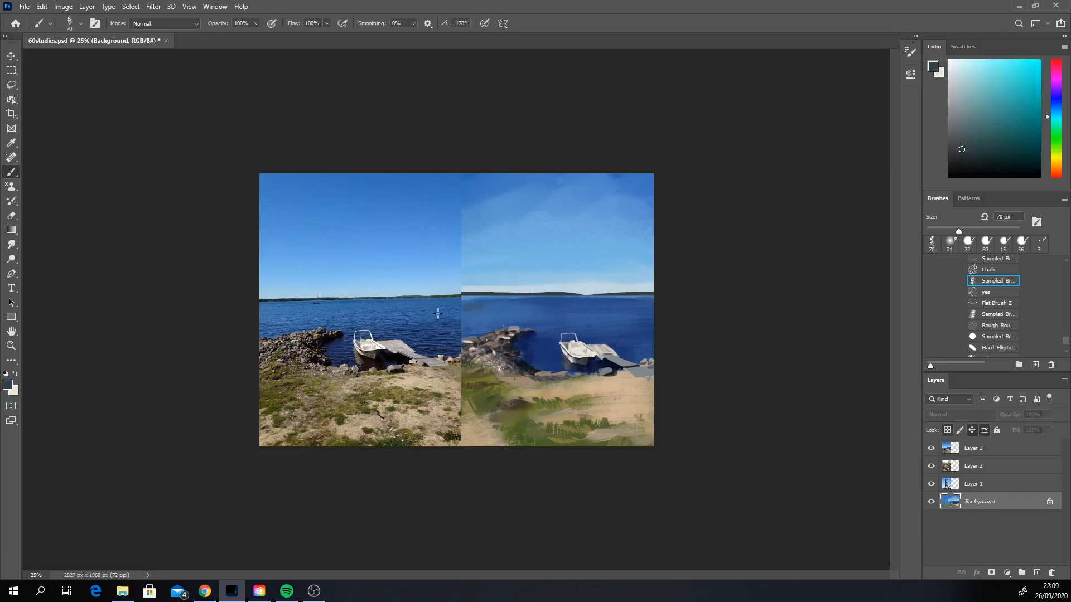
{"action": "left_click", "coordinate": [461, 292], "text": "alt"}
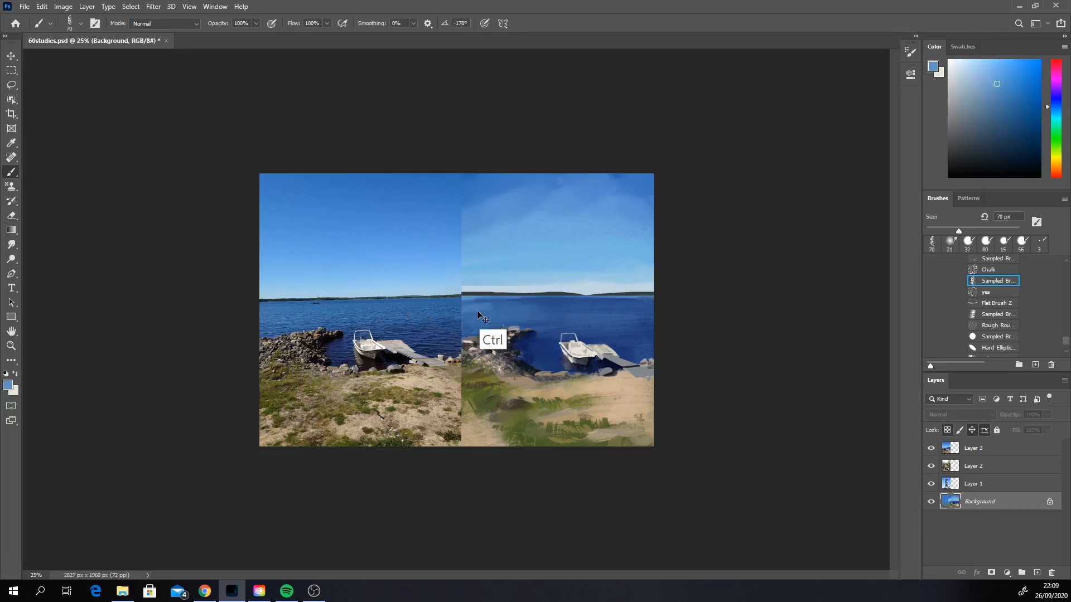
{"action": "left_click", "coordinate": [581, 342]}
{"action": "mouse_move", "coordinate": [474, 306]}
{"action": "left_mouse_down"}
{"action": "mouse_move", "coordinate": [462, 304]}
{"action": "mouse_move", "coordinate": [516, 306]}
{"action": "left_mouse_up"}
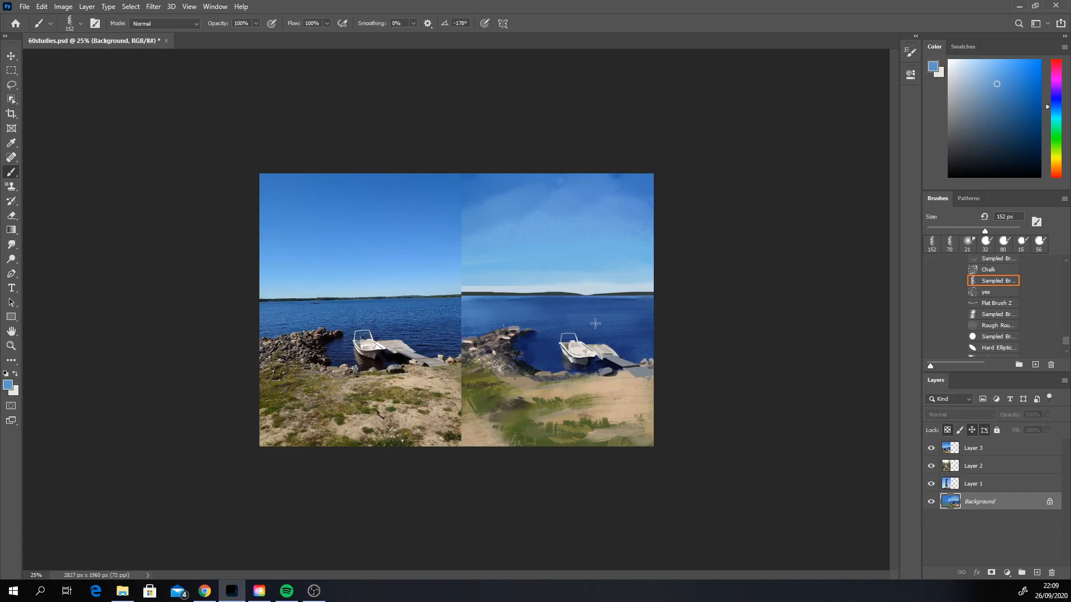
{"action": "left_click", "coordinate": [527, 341], "text": "alt"}
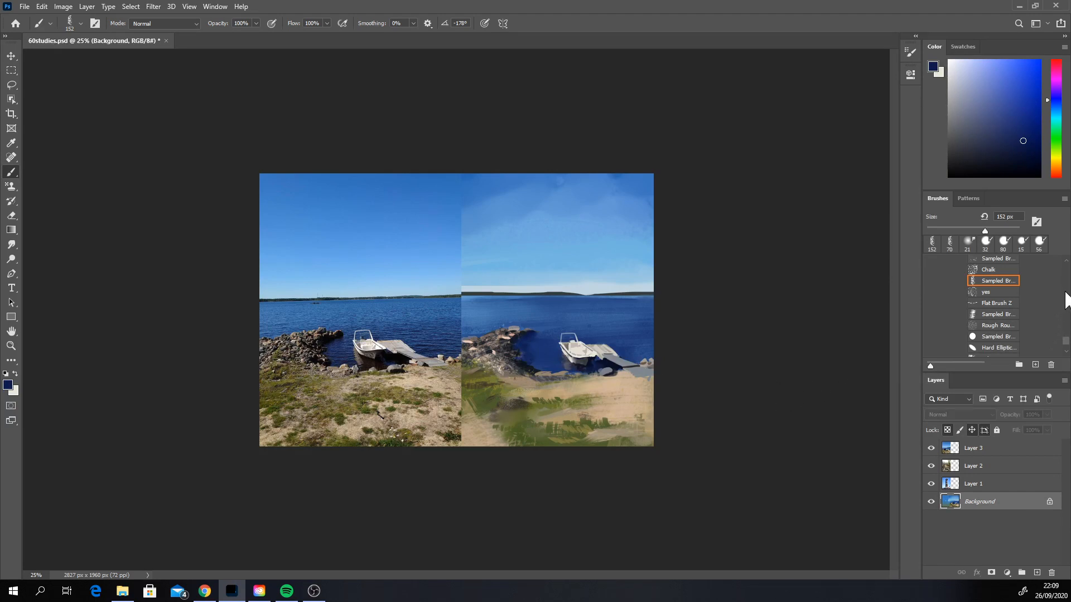
Step: Choose the second sampled brush in the Water Brushes set, sample a mid blue from the lake, and reduce the brush to 102 px
{"action": "scroll", "coordinate": [1066, 301], "scroll_direction": "up", "scroll_amount": 3}
{"action": "scroll", "coordinate": [1067, 298], "scroll_direction": "up", "scroll_amount": 4}
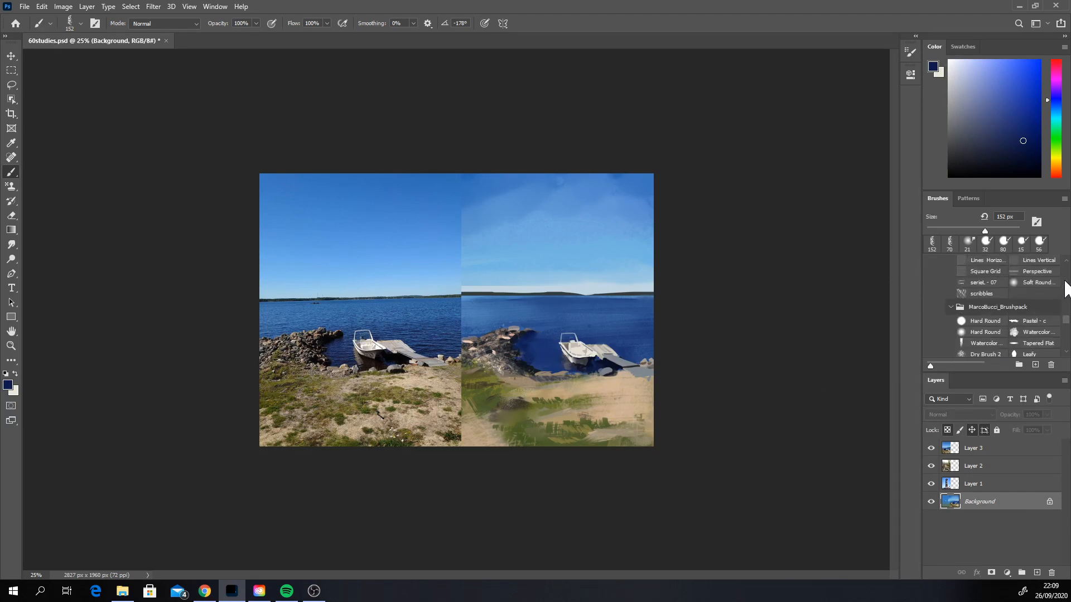
{"action": "scroll", "coordinate": [1065, 290], "scroll_direction": "up", "scroll_amount": 4}
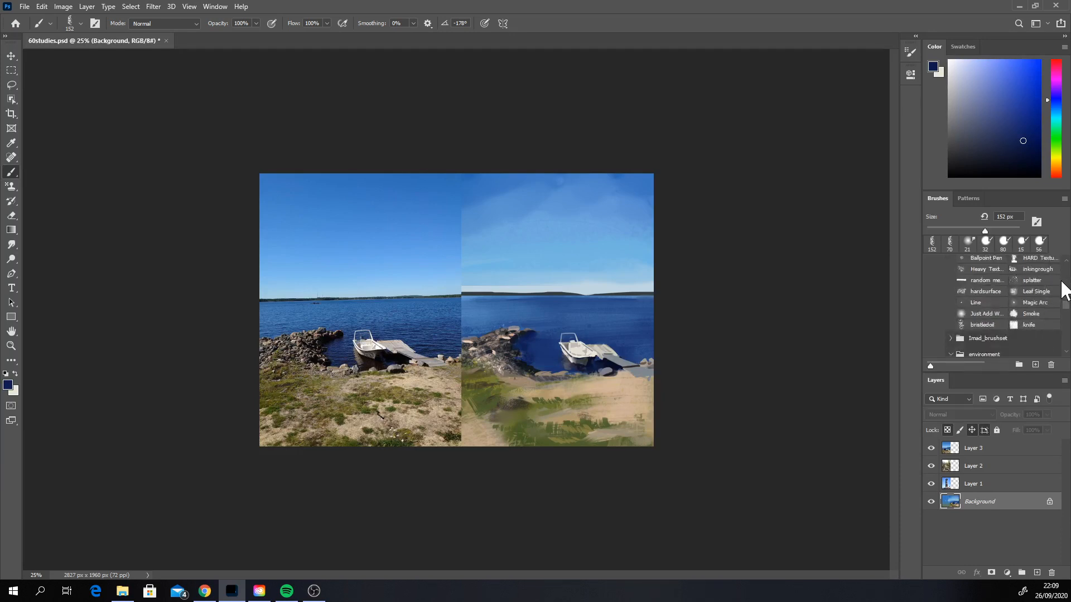
{"action": "scroll", "coordinate": [1066, 290], "scroll_direction": "up", "scroll_amount": 2}
{"action": "scroll", "coordinate": [1067, 286], "scroll_direction": "up", "scroll_amount": 3}
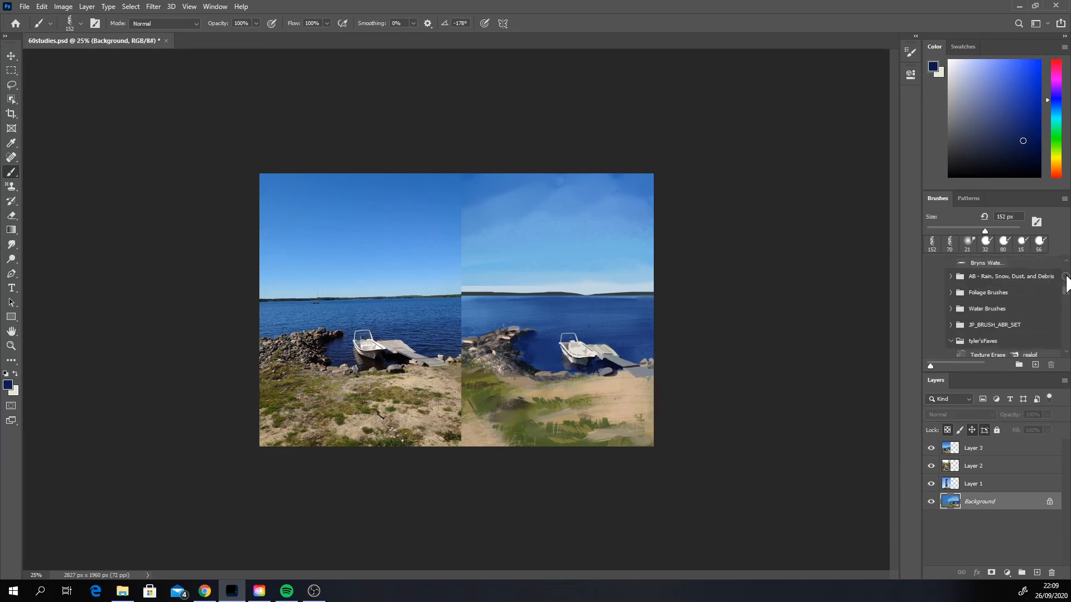
{"action": "left_click", "coordinate": [951, 309]}
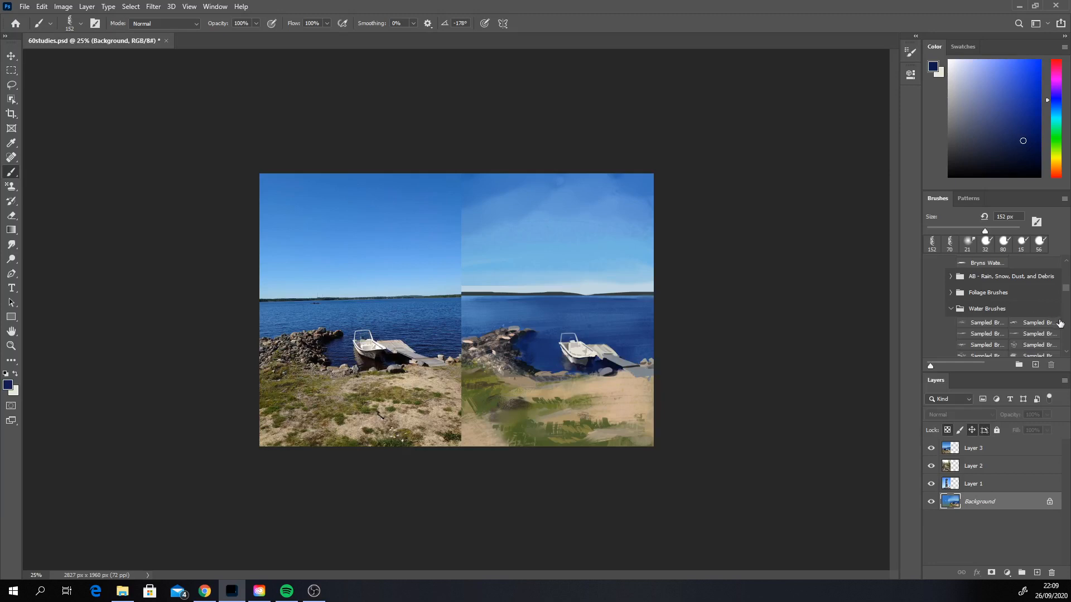
{"action": "left_click", "coordinate": [1031, 325]}
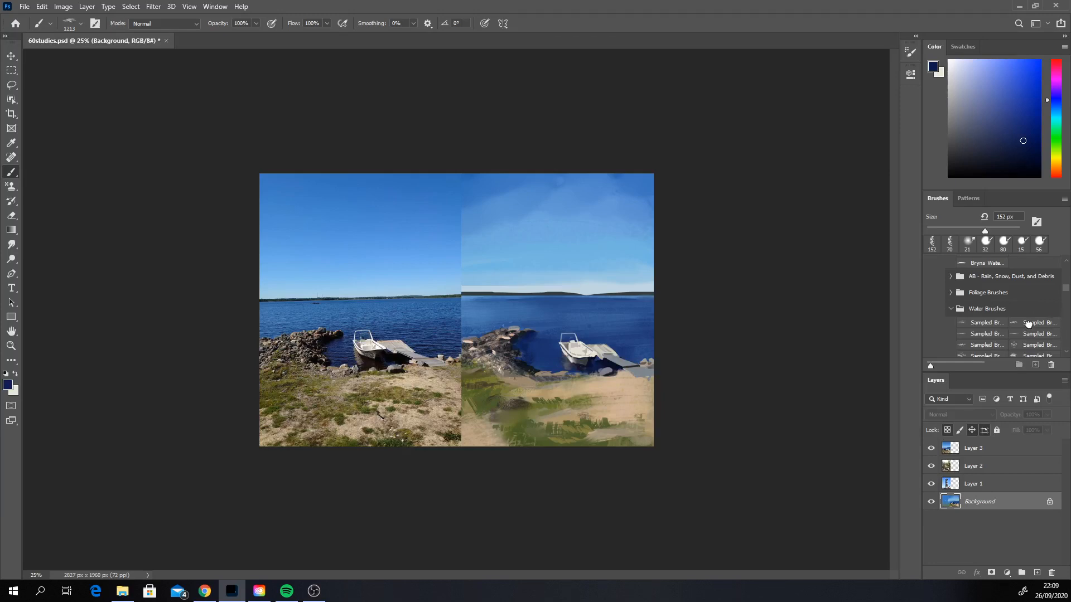
{"action": "left_click", "coordinate": [605, 320], "text": "alt"}
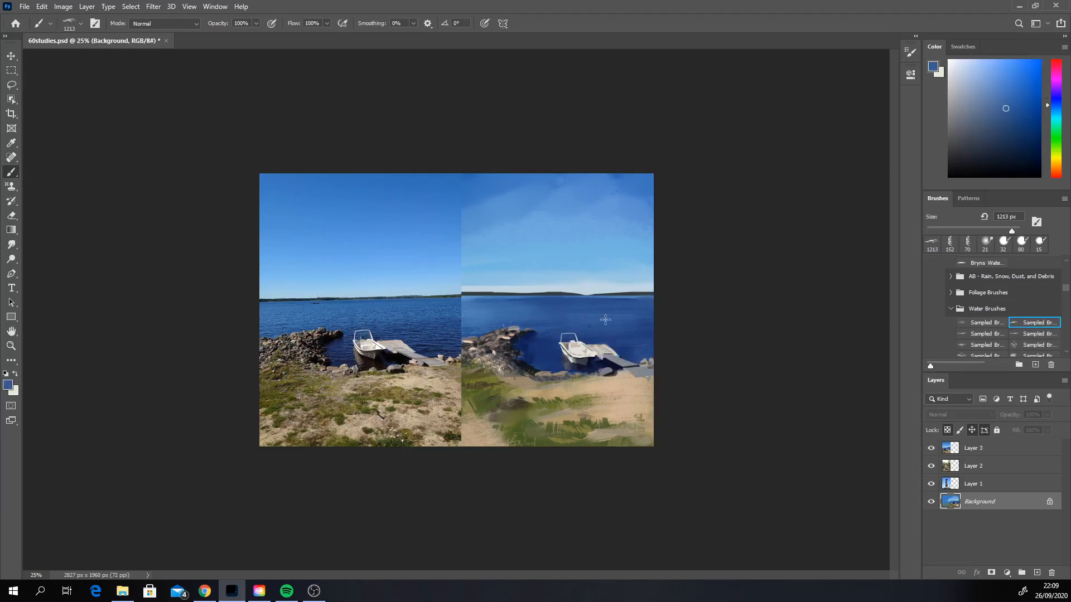
{"action": "right_click", "coordinate": [622, 322]}
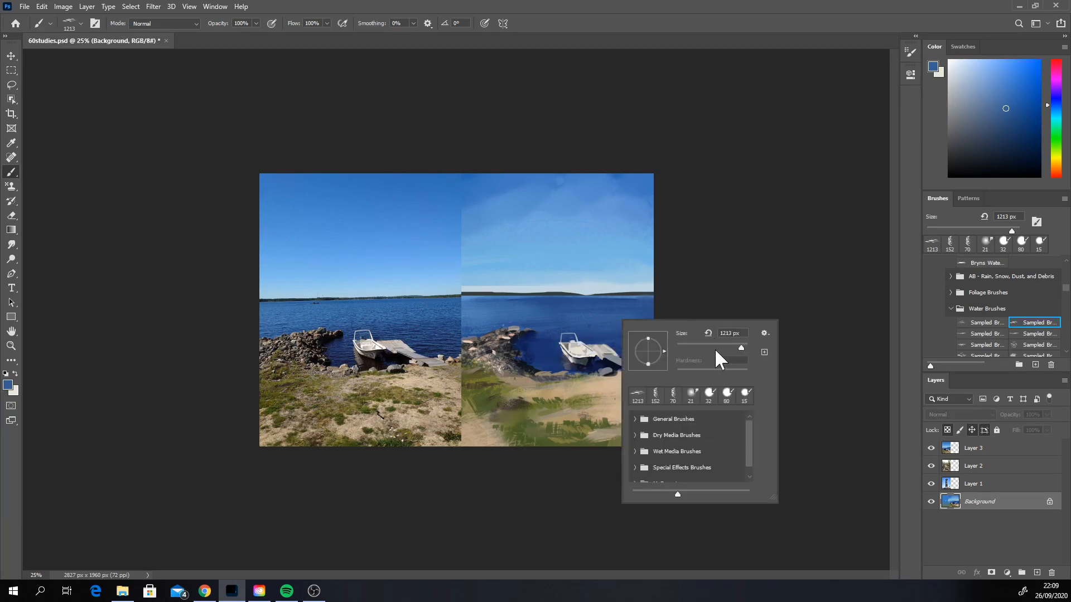
{"action": "left_click", "coordinate": [714, 347]}
{"action": "key", "text": "Return"}
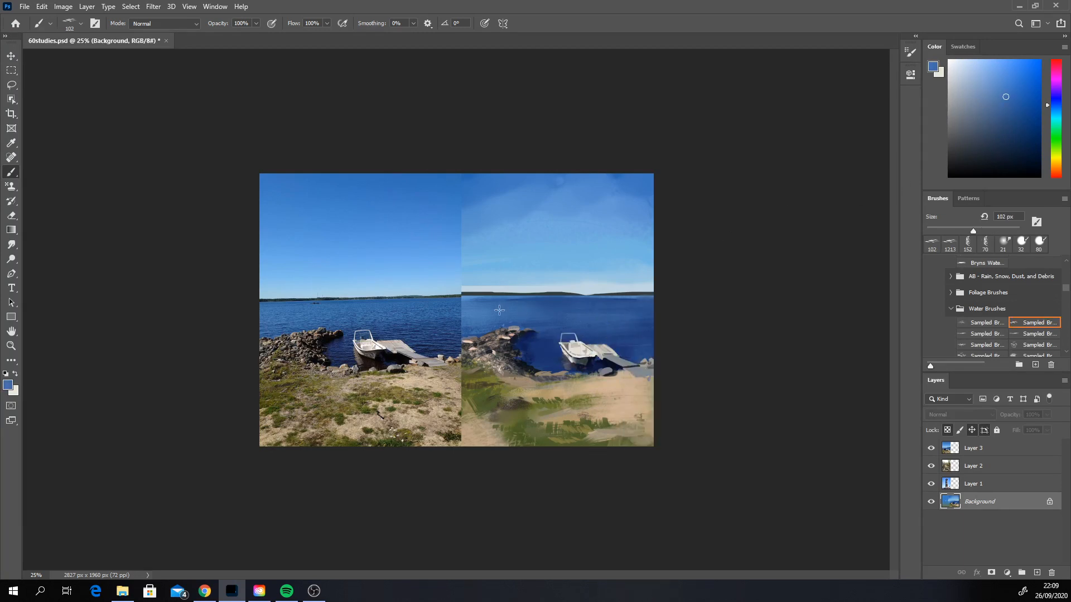
Step: Shift the blue toward cyan and stroke ripples across the open water, enlarging the brush to 180 px and undoing unwanted strokes
{"action": "left_click", "coordinate": [1056, 110]}
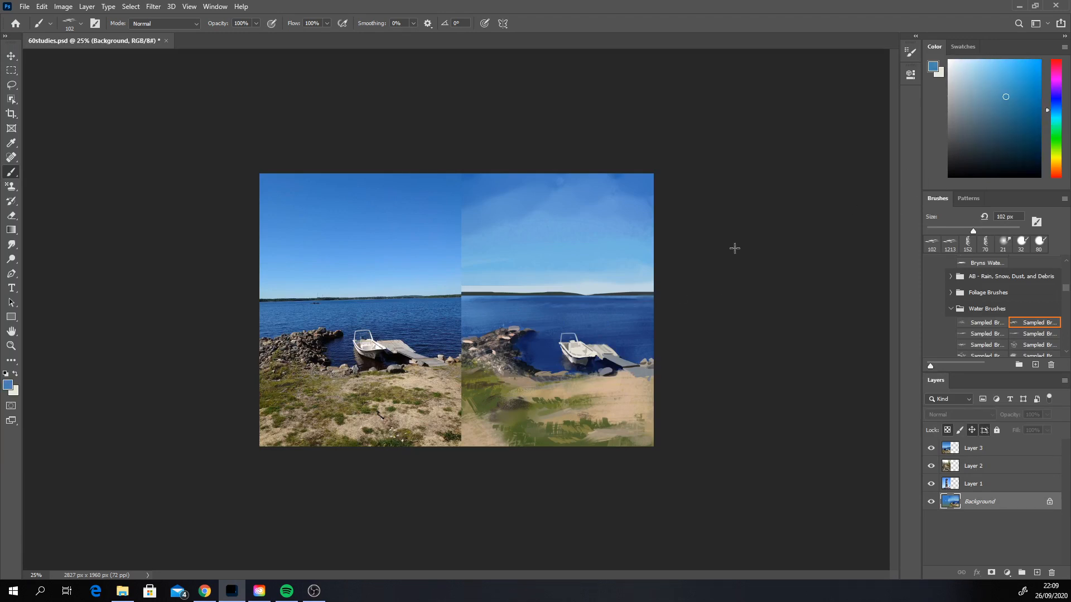
{"action": "right_click", "coordinate": [574, 314]}
{"action": "mouse_move", "coordinate": [502, 311]}
{"action": "left_mouse_down"}
{"action": "mouse_move", "coordinate": [592, 312]}
{"action": "mouse_move", "coordinate": [625, 334]}
{"action": "mouse_move", "coordinate": [506, 314]}
{"action": "left_mouse_up"}
{"action": "key", "text": "ctrl+z"}
{"action": "right_click", "coordinate": [519, 305]}
{"action": "key", "text": "ctrl+z"}
{"action": "left_click_drag", "start_coordinate": [472, 312], "coordinate": [574, 315]}
{"action": "key", "text": "ctrl+z"}
{"action": "left_click_drag", "start_coordinate": [465, 313], "coordinate": [568, 308]}
{"action": "key", "text": "ctrl+z"}
{"action": "left_click_drag", "start_coordinate": [480, 304], "coordinate": [568, 306]}
{"action": "key", "text": "ctrl+z"}
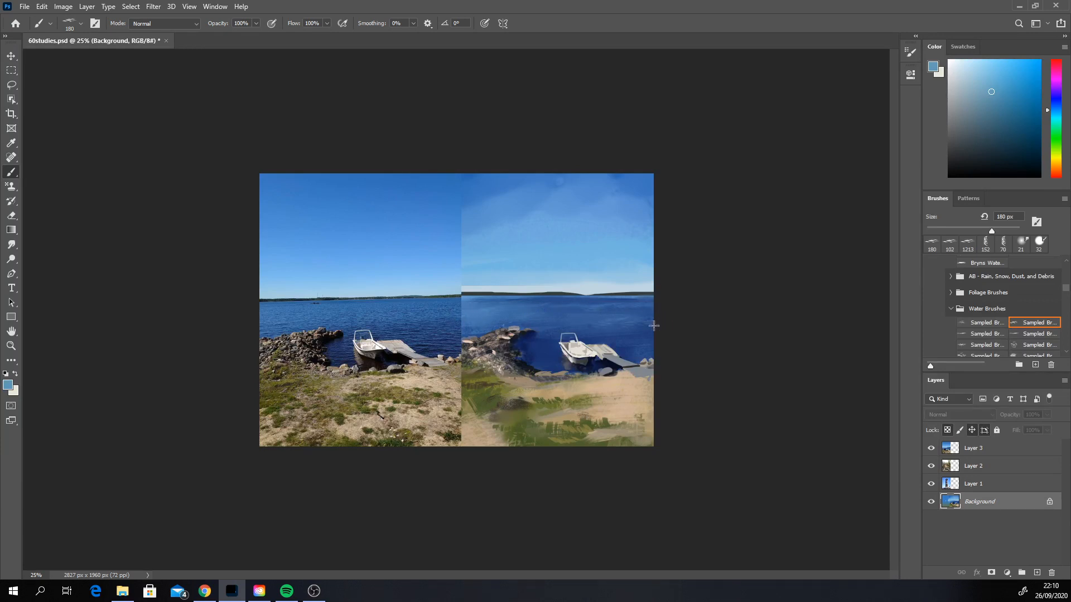
Step: Try darker blue ripples on the water with the fourth sampled brush in Water Brushes at 193 px, and undo the stroke
{"action": "left_click", "coordinate": [550, 330], "text": "alt"}
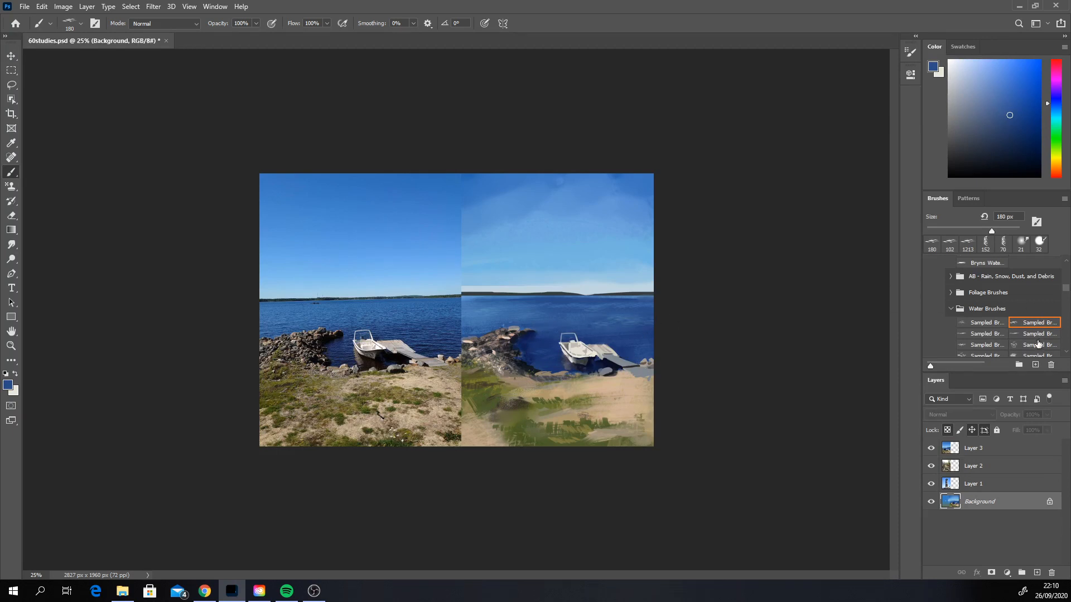
{"action": "left_click", "coordinate": [1029, 335]}
{"action": "right_click", "coordinate": [642, 322]}
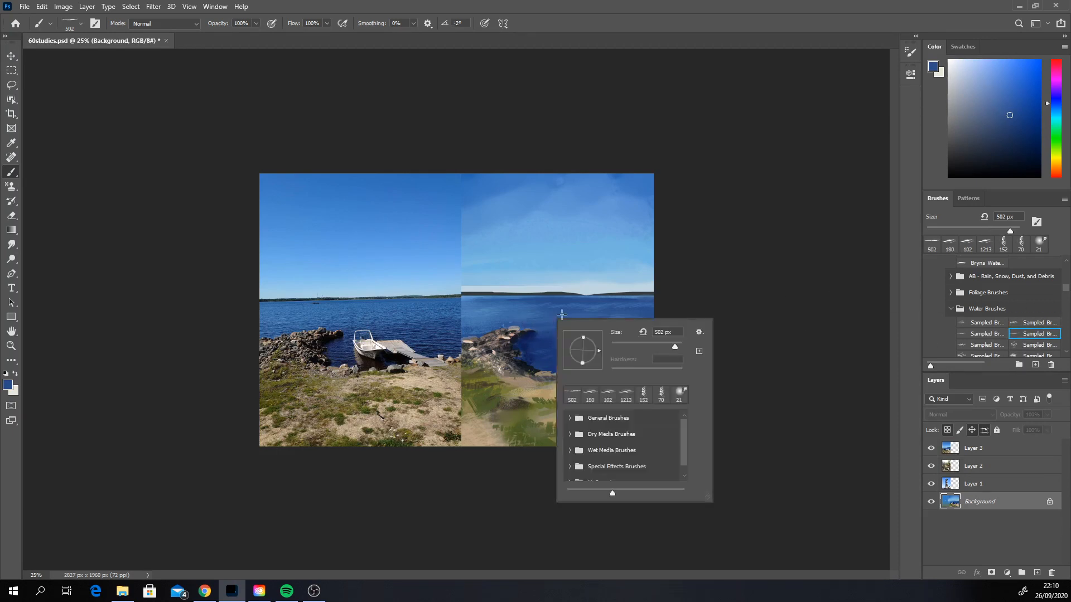
{"action": "left_click_drag", "start_coordinate": [676, 347], "coordinate": [663, 346]}
{"action": "left_click", "coordinate": [526, 319]}
{"action": "key", "text": "ctrl+z"}
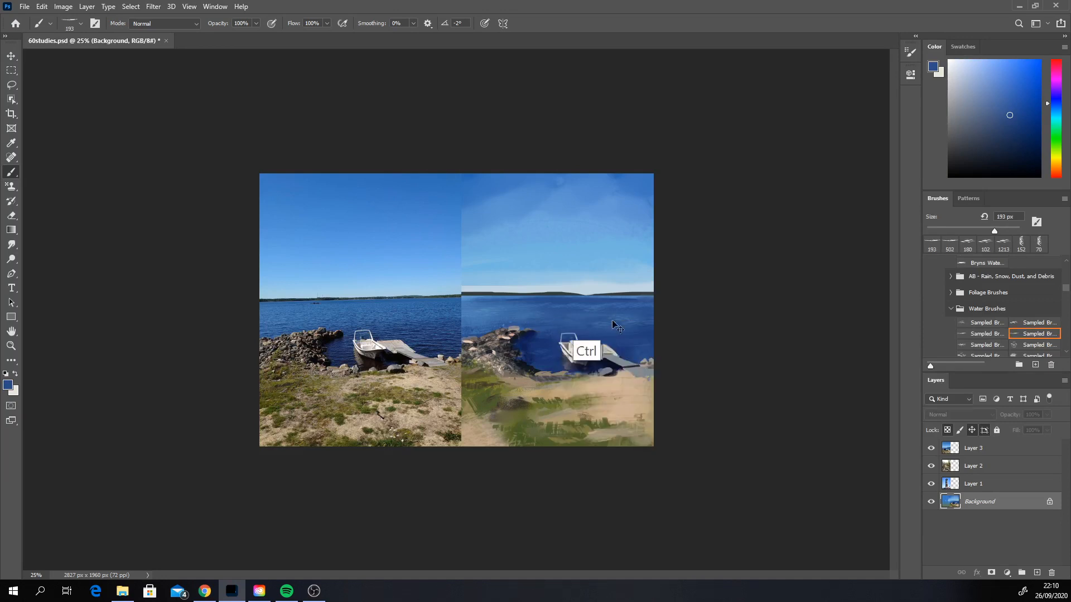
Step: Try lighter blue ripples behind the boat with the second sampled brush in Water Brushes at 1213 px, and undo them
{"action": "left_click", "coordinate": [485, 311], "text": "alt"}
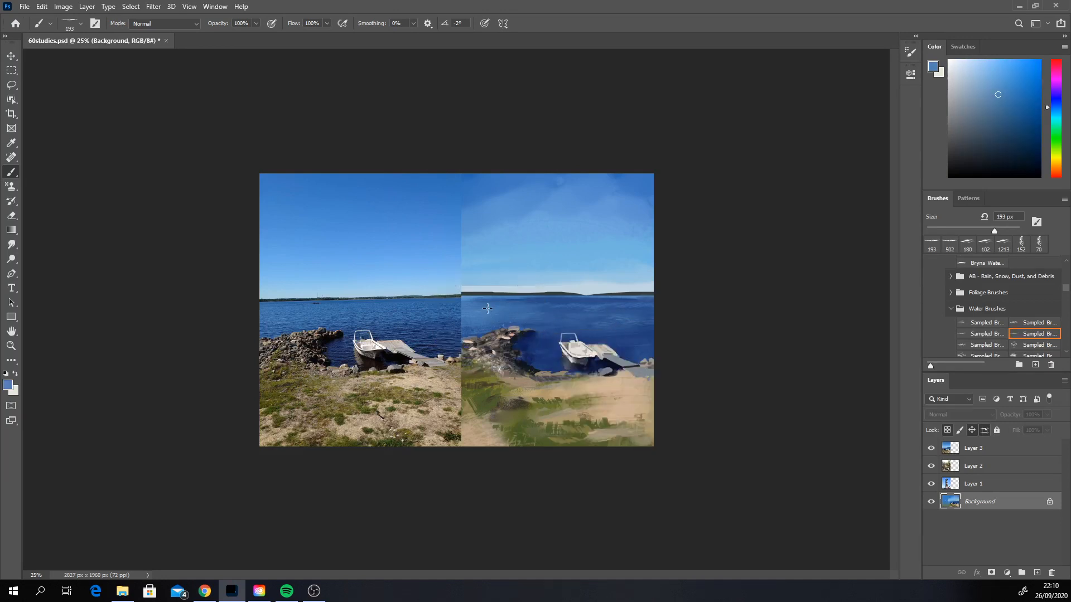
{"action": "left_click", "coordinate": [981, 333]}
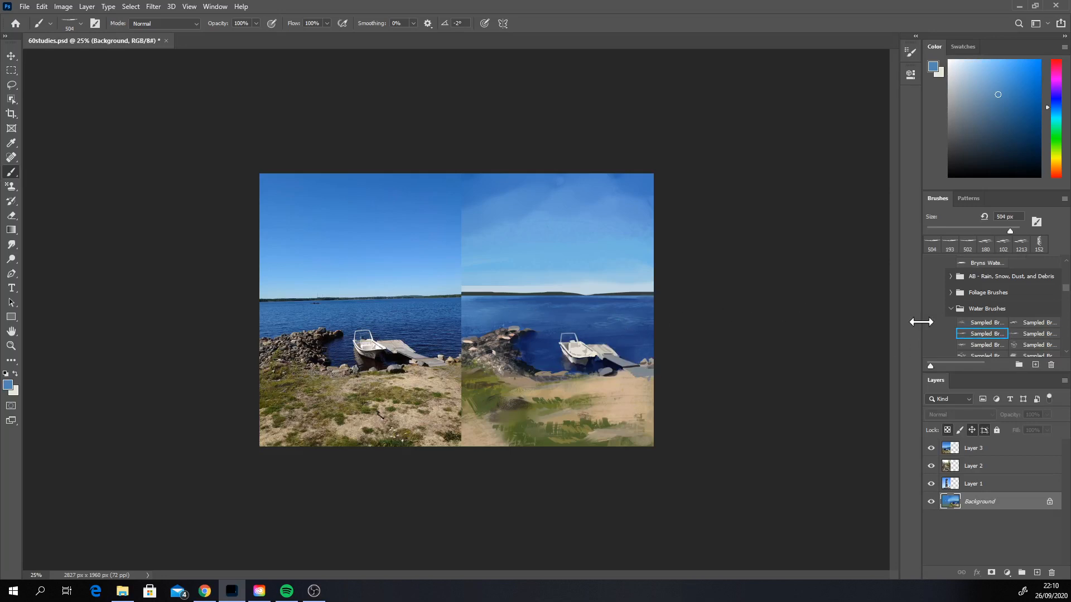
{"action": "left_click", "coordinate": [1035, 322]}
{"action": "left_click_drag", "start_coordinate": [557, 314], "coordinate": [655, 323]}
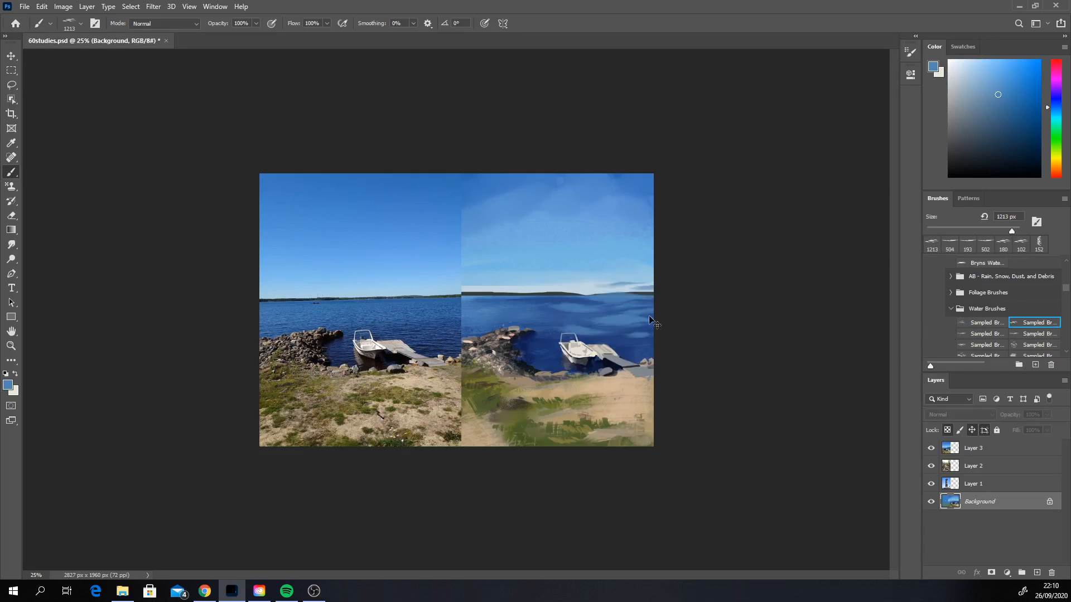
{"action": "key", "text": "ctrl+z"}
Step: Try the eighth sampled brush in Water Brushes on the lake, reduce it to 143 px, and undo the trial ripple strokes
{"action": "left_click", "coordinate": [1037, 354]}
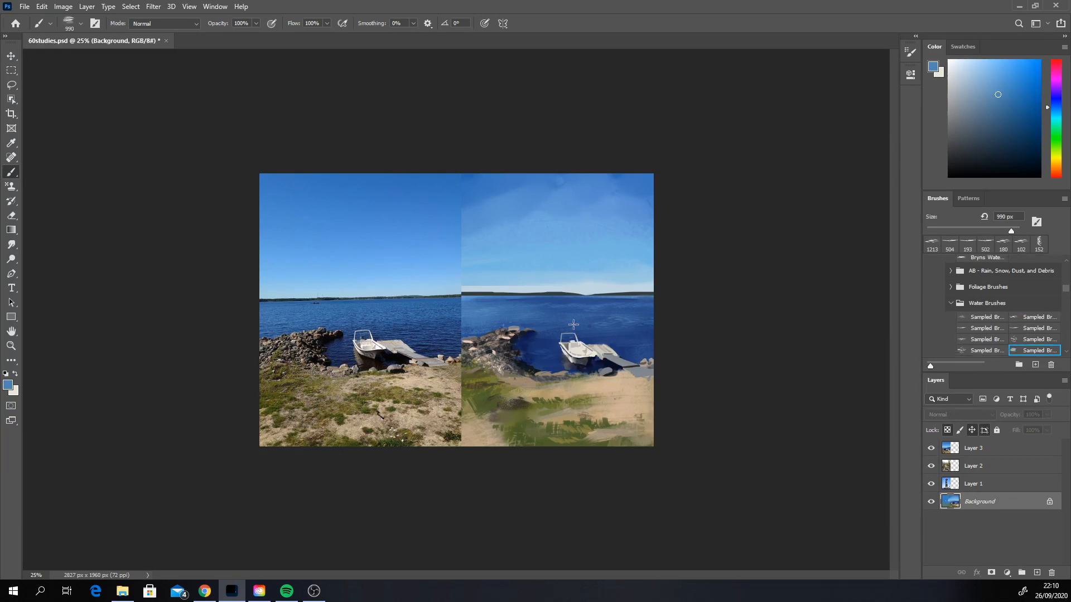
{"action": "left_click_drag", "start_coordinate": [574, 325], "coordinate": [617, 324]}
{"action": "key", "text": "ctrl+z"}
{"action": "right_click", "coordinate": [604, 327]}
{"action": "left_click", "coordinate": [706, 357]}
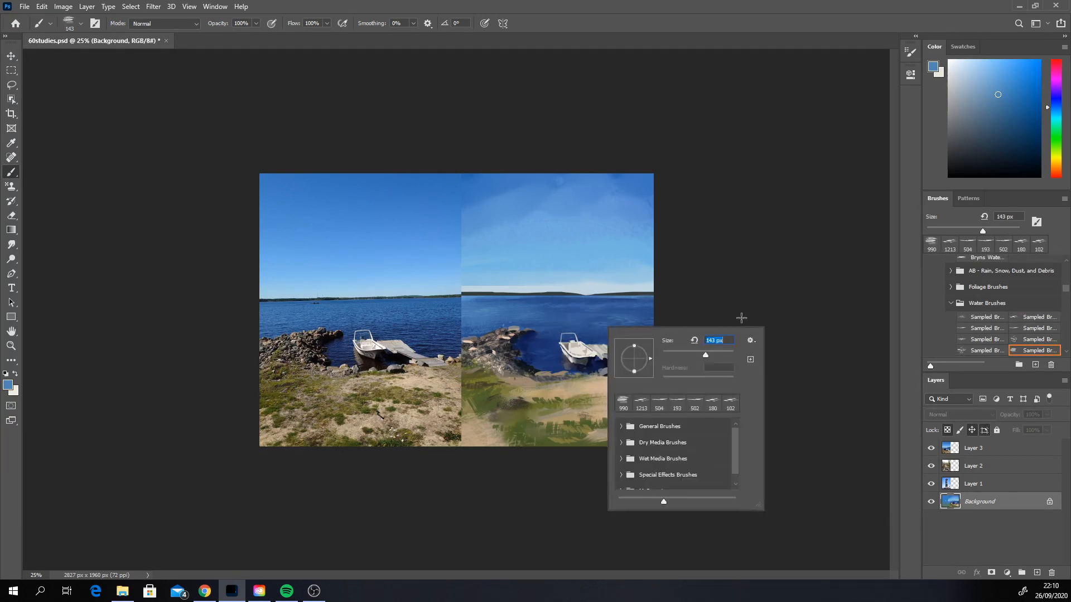
{"action": "left_click", "coordinate": [752, 307]}
{"action": "left_click_drag", "start_coordinate": [593, 323], "coordinate": [643, 326]}
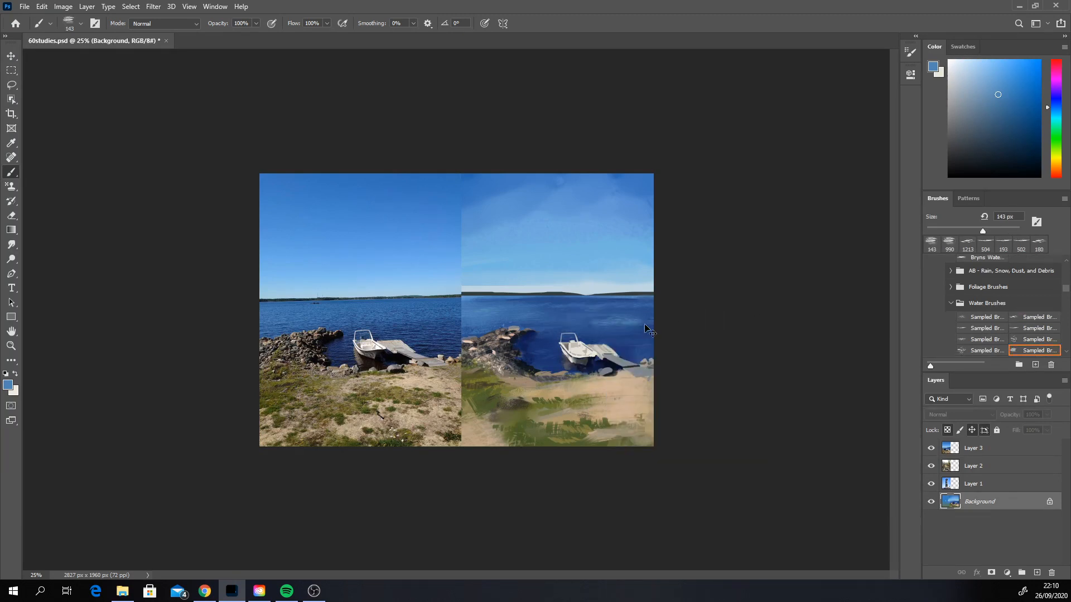
{"action": "key", "text": "ctrl+z"}
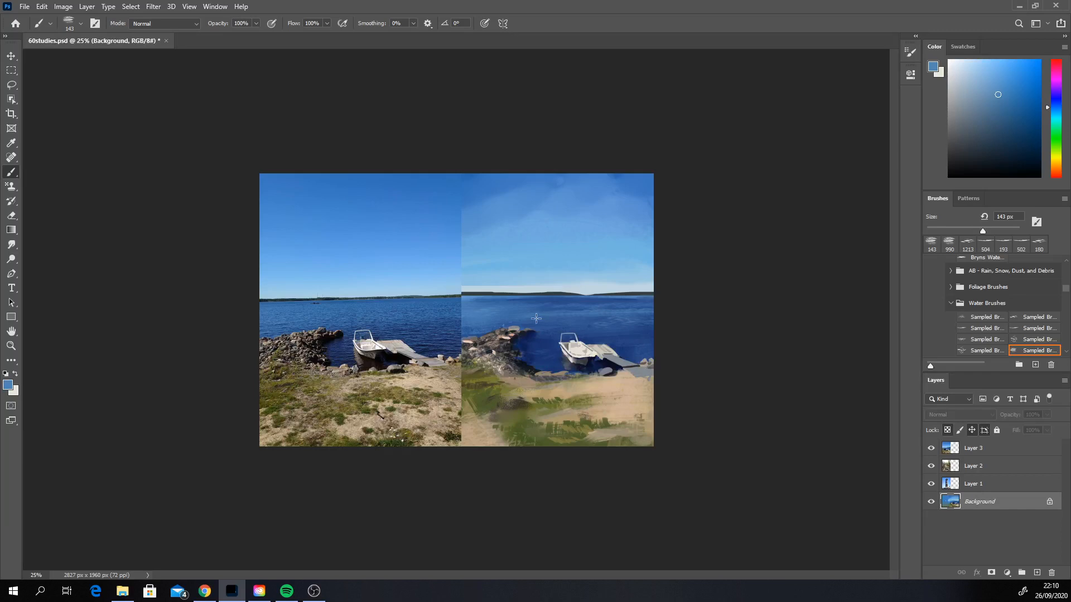
{"action": "left_click_drag", "start_coordinate": [544, 317], "coordinate": [634, 320]}
{"action": "key", "text": "ctrl+z"}
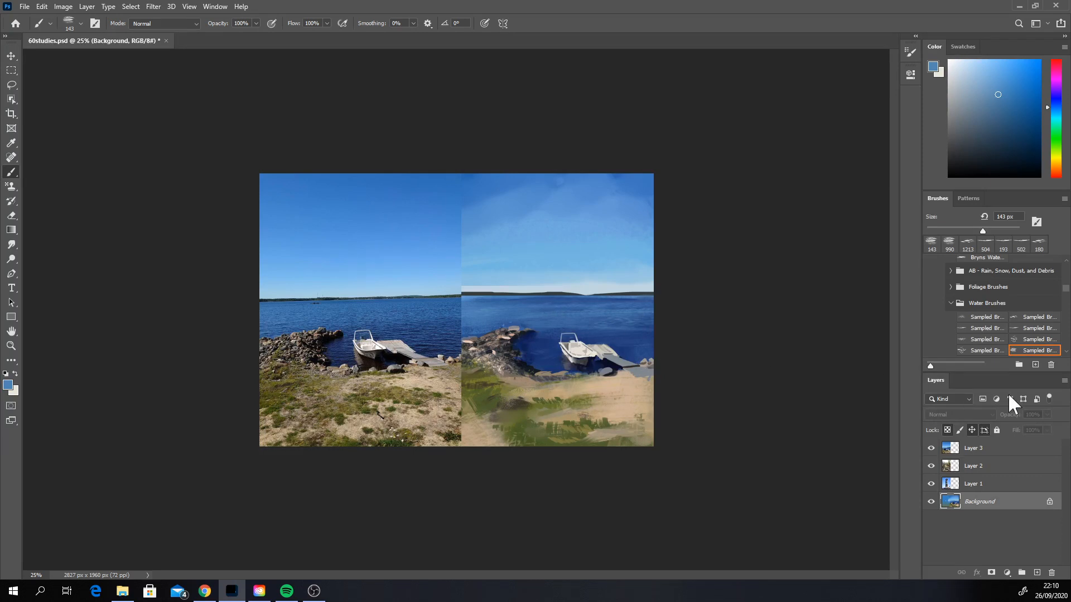
Step: Choose the 80 px Hard Round brush listed below Sticks in MarcoBucci_Brushpack and make Layer 3 active
{"action": "scroll", "coordinate": [1065, 348], "scroll_direction": "down", "scroll_amount": 3}
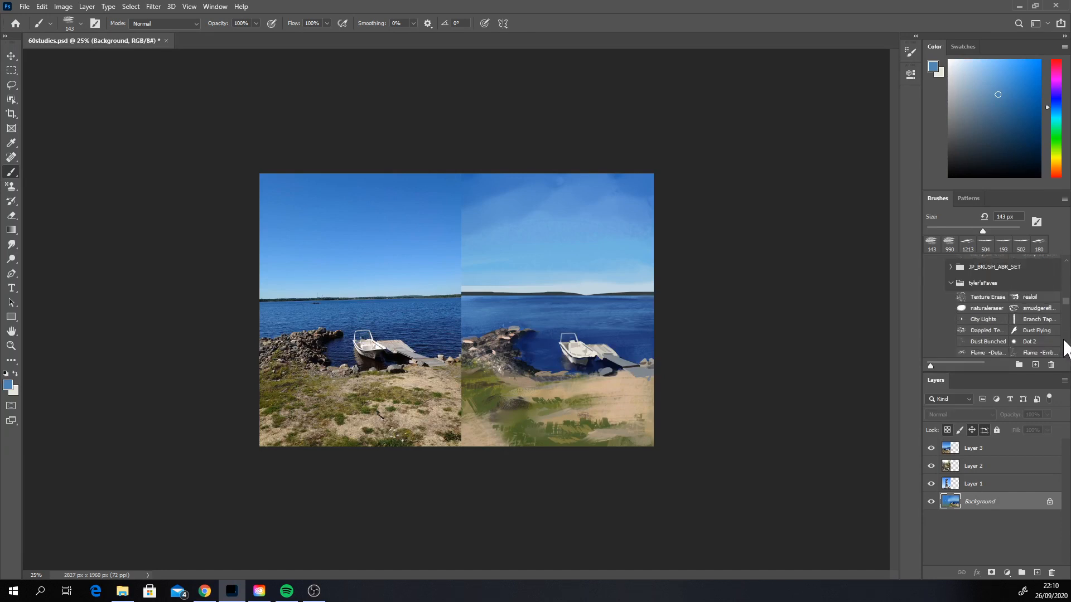
{"action": "scroll", "coordinate": [1063, 344], "scroll_direction": "down", "scroll_amount": 3}
{"action": "scroll", "coordinate": [1066, 352], "scroll_direction": "down", "scroll_amount": 6}
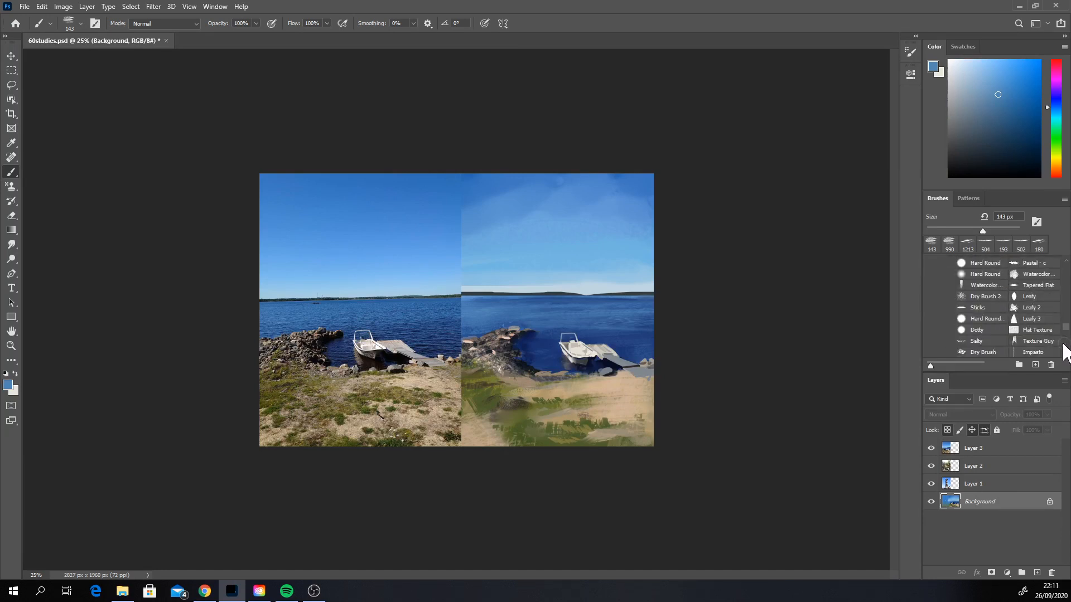
{"action": "left_click", "coordinate": [987, 319]}
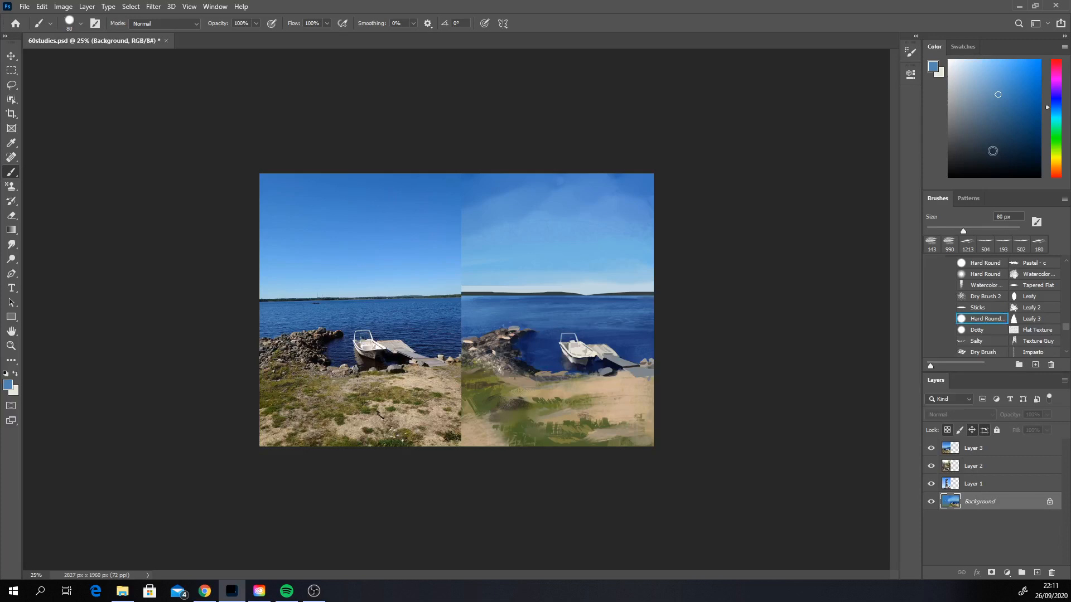
{"action": "left_click", "coordinate": [976, 451]}
Step: Handwrite QUICK POSES.COM in white at 14 px across the reference photo's sky, discarding a first letter at 29 px
{"action": "right_click", "coordinate": [333, 247]}
{"action": "left_click_drag", "start_coordinate": [415, 275], "coordinate": [398, 274]}
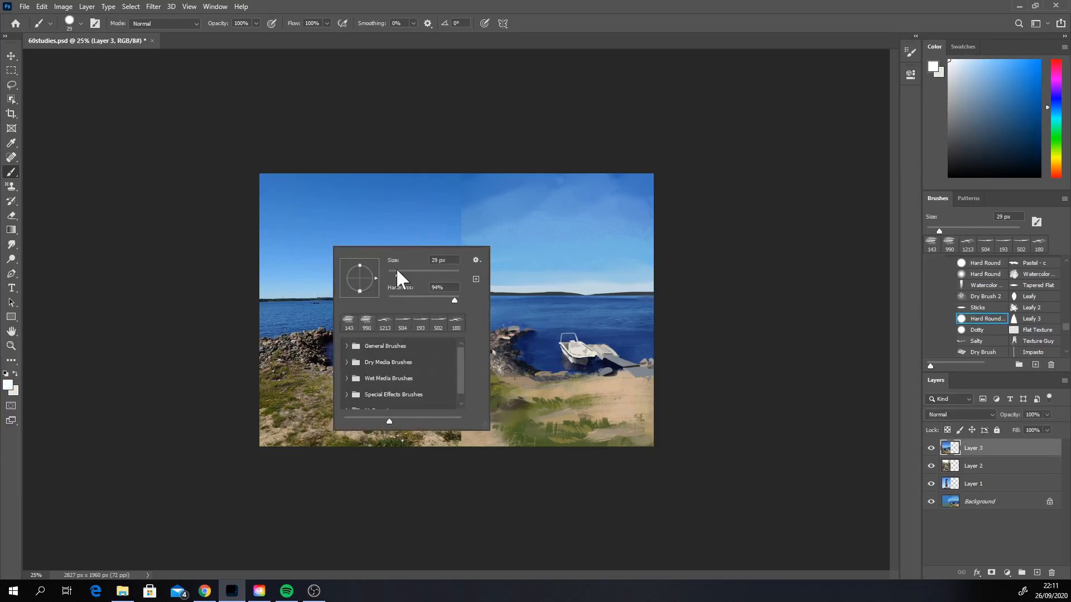
{"action": "left_click", "coordinate": [275, 198]}
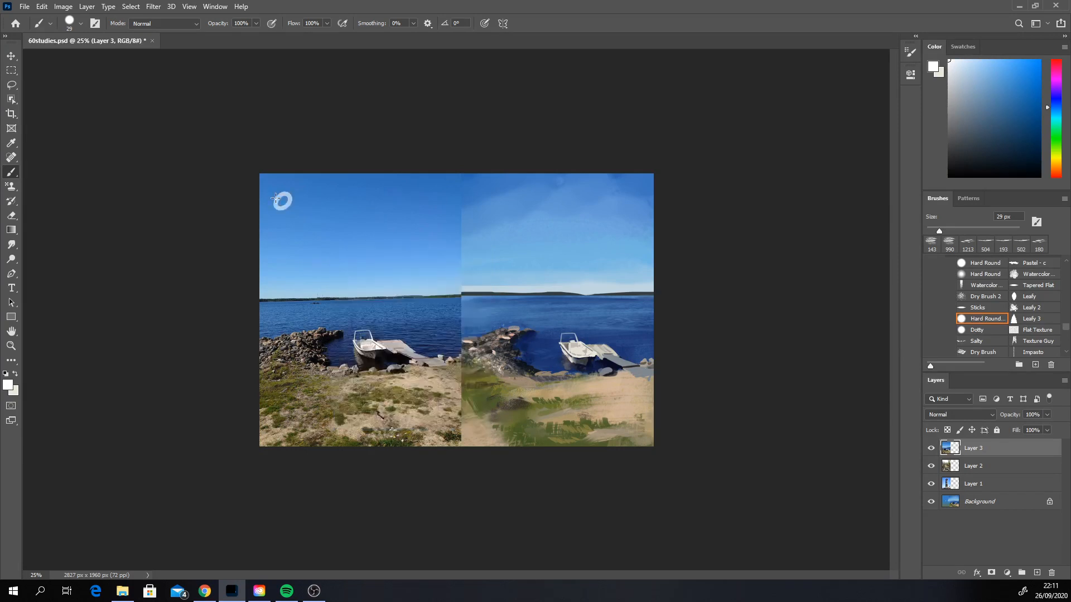
{"action": "right_click", "coordinate": [310, 196]}
{"action": "left_click_drag", "start_coordinate": [375, 225], "coordinate": [368, 222]}
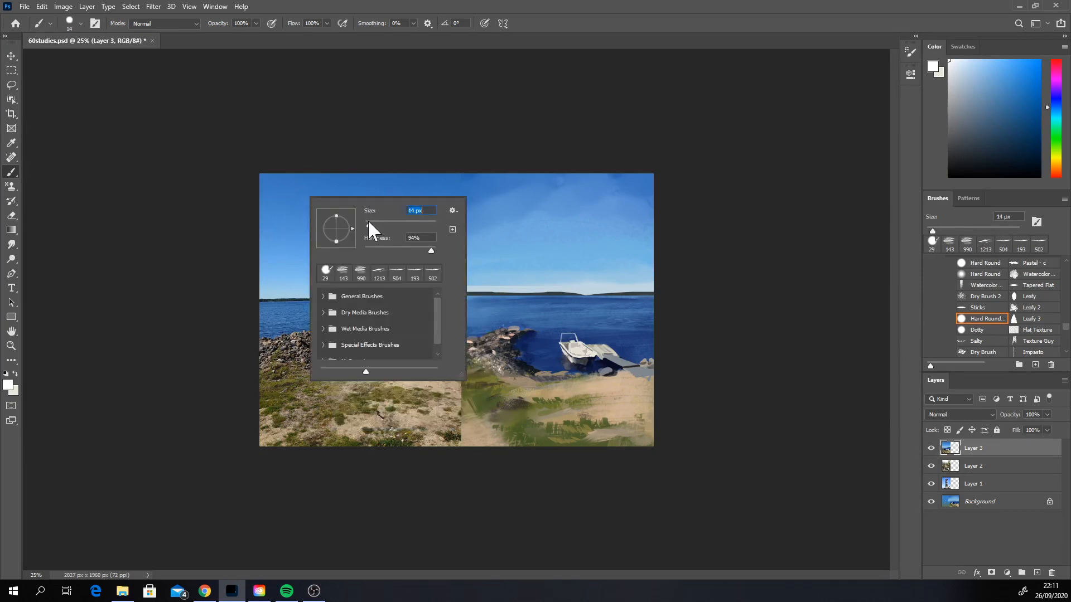
{"action": "left_click", "coordinate": [285, 197]}
{"action": "left_click_drag", "start_coordinate": [285, 197], "coordinate": [290, 202]}
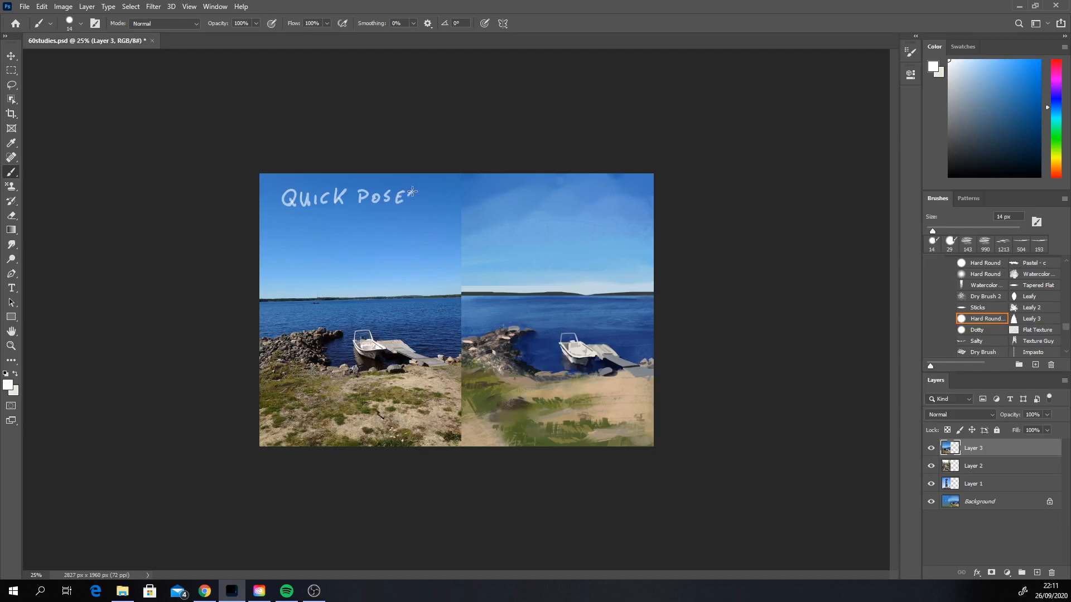
{"action": "mouse_move", "coordinate": [413, 193]}
{"action": "left_mouse_down"}
{"action": "mouse_move", "coordinate": [406, 205]}
{"action": "mouse_move", "coordinate": [441, 198]}
{"action": "left_mouse_up"}
Step: Switch back to the 143 px water brush with a sampled blue, set its mode to Color Dodge, and make the Background layer active
{"action": "left_click", "coordinate": [967, 241]}
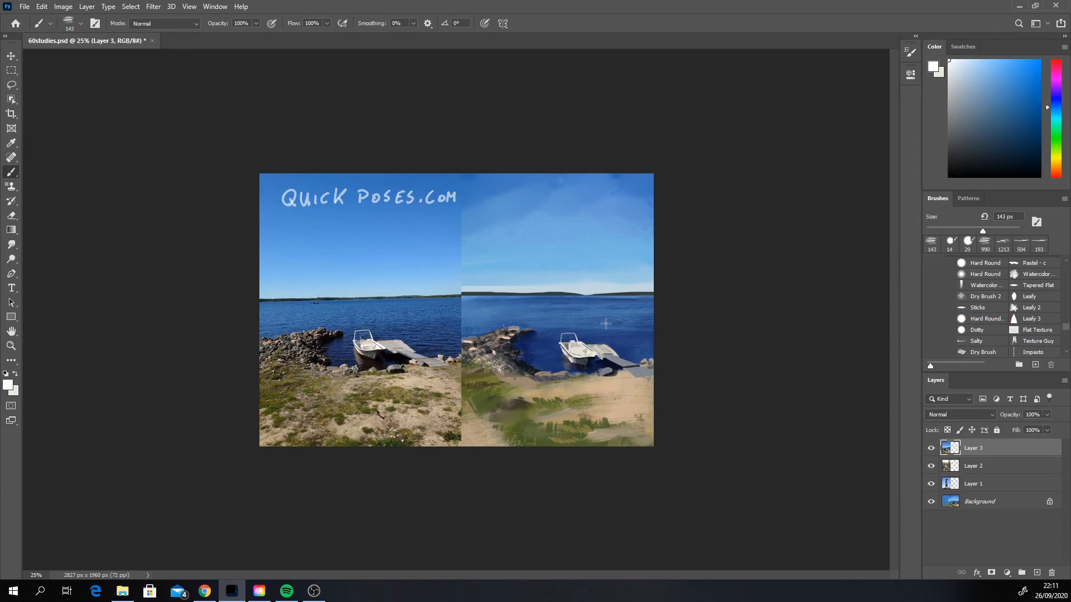
{"action": "left_click", "coordinate": [502, 328], "text": "alt"}
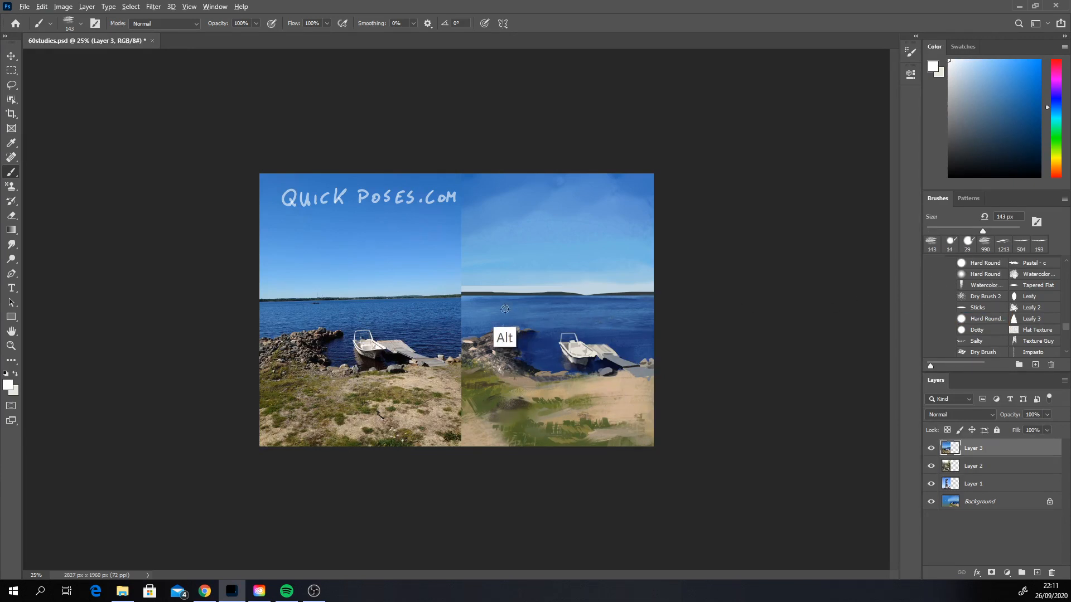
{"action": "left_click", "coordinate": [150, 24]}
{"action": "left_click", "coordinate": [159, 139]}
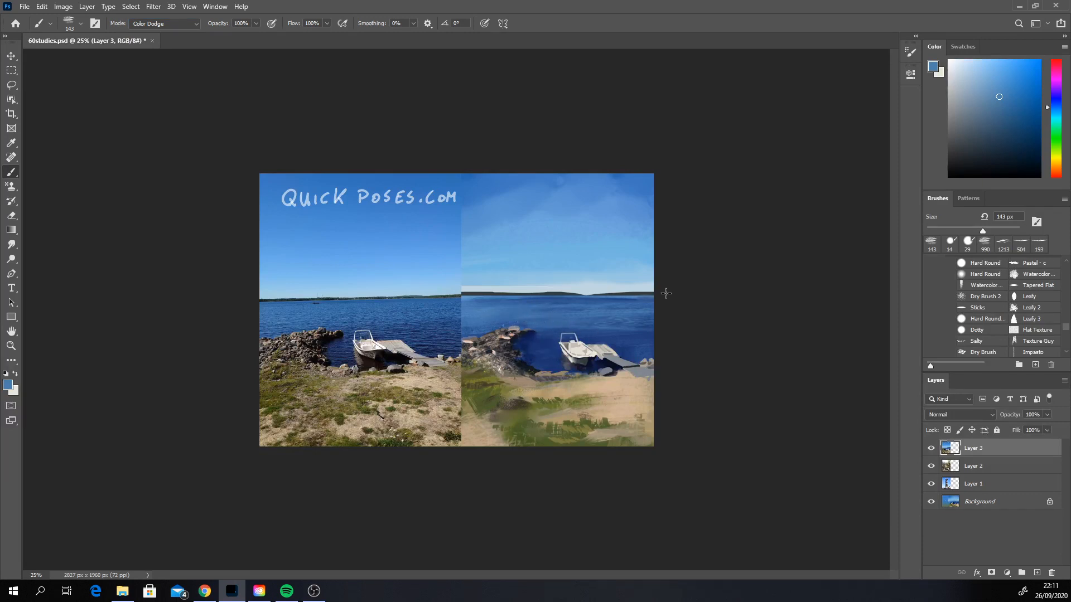
{"action": "left_click", "coordinate": [989, 502]}
Step: Glaze Color Dodge highlights onto the water above the rocks at 464 px, shifting the hue toward cyan and undoing overly bright strokes
{"action": "left_click_drag", "start_coordinate": [490, 317], "coordinate": [543, 317]}
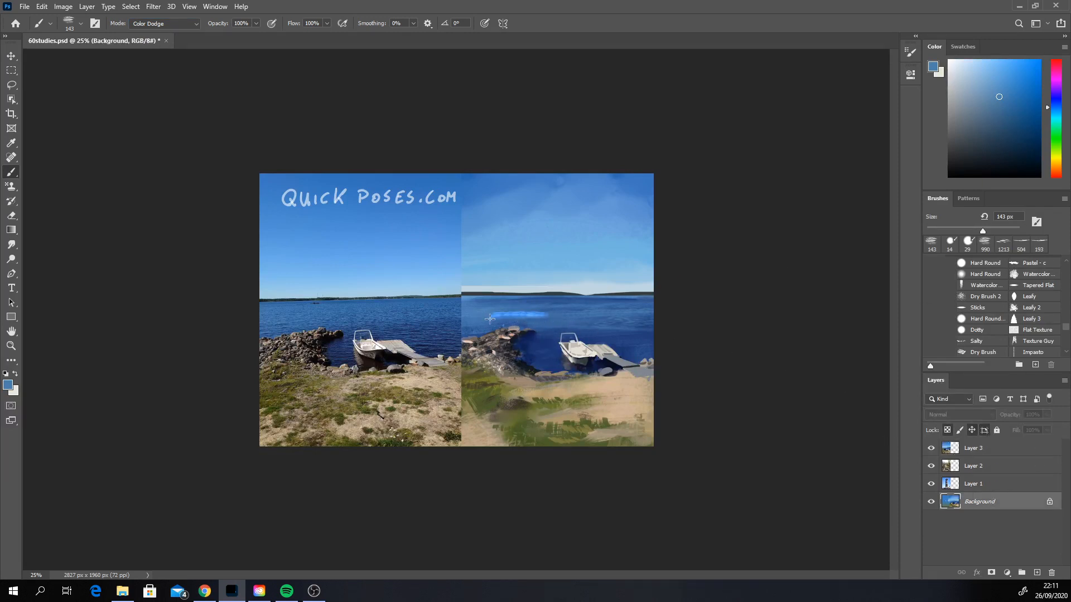
{"action": "key", "text": "ctrl+z"}
{"action": "right_click", "coordinate": [541, 313]}
{"action": "left_click", "coordinate": [659, 341]}
{"action": "left_click_drag", "start_coordinate": [476, 316], "coordinate": [525, 311]}
{"action": "key", "text": "ctrl+z"}
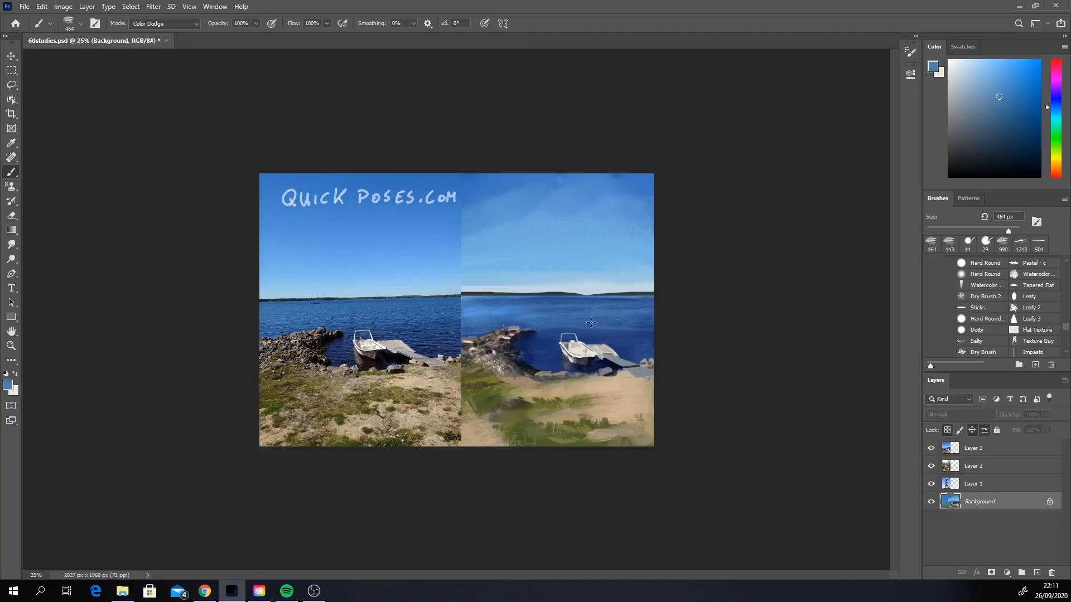
{"action": "left_click", "coordinate": [1056, 114]}
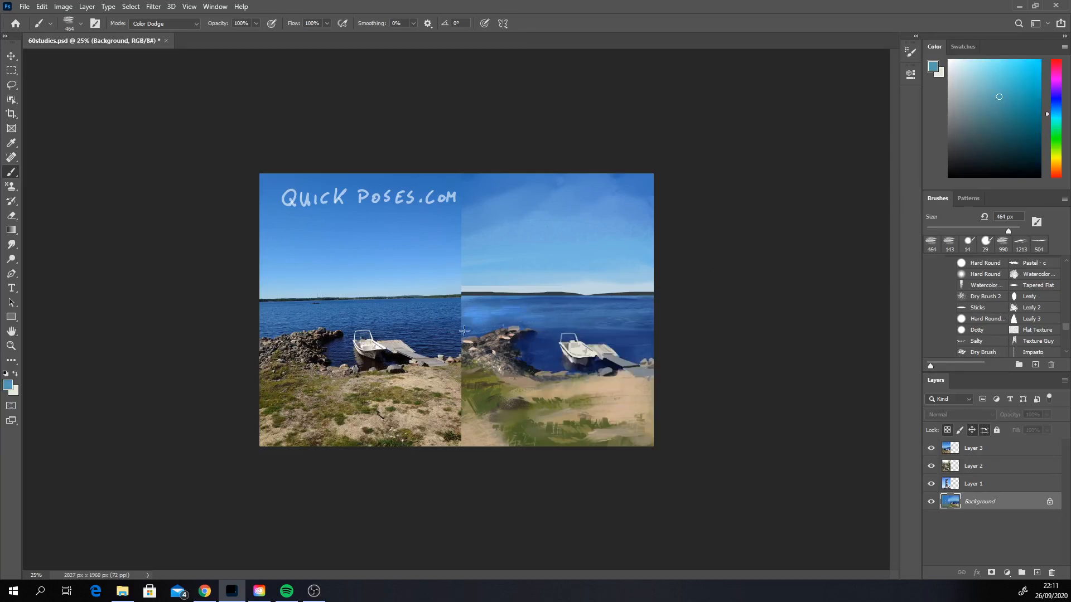
{"action": "left_click_drag", "start_coordinate": [464, 330], "coordinate": [553, 321]}
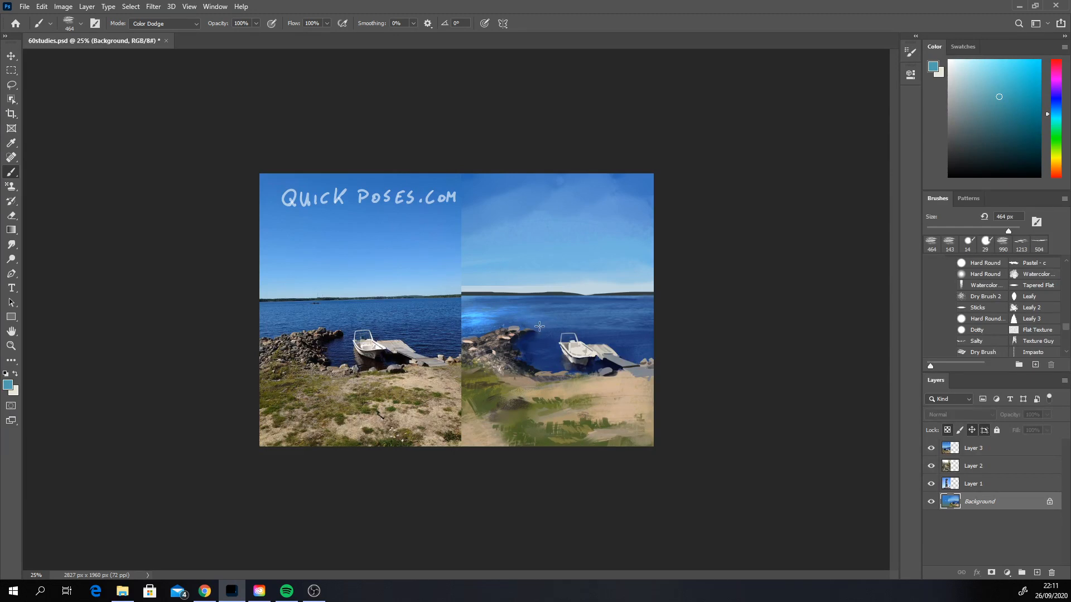
{"action": "key", "text": "ctrl+z"}
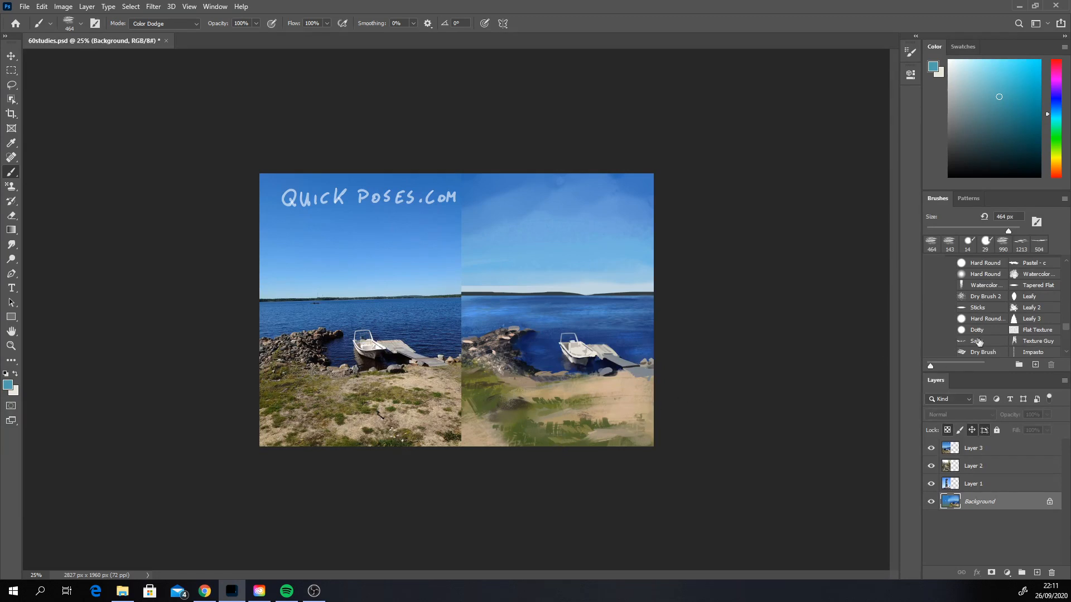
Step: Paint small shading touches along the boat's hull and the dark water beneath it using sampled colors and the 14 px round brush
{"action": "left_click", "coordinate": [968, 247]}
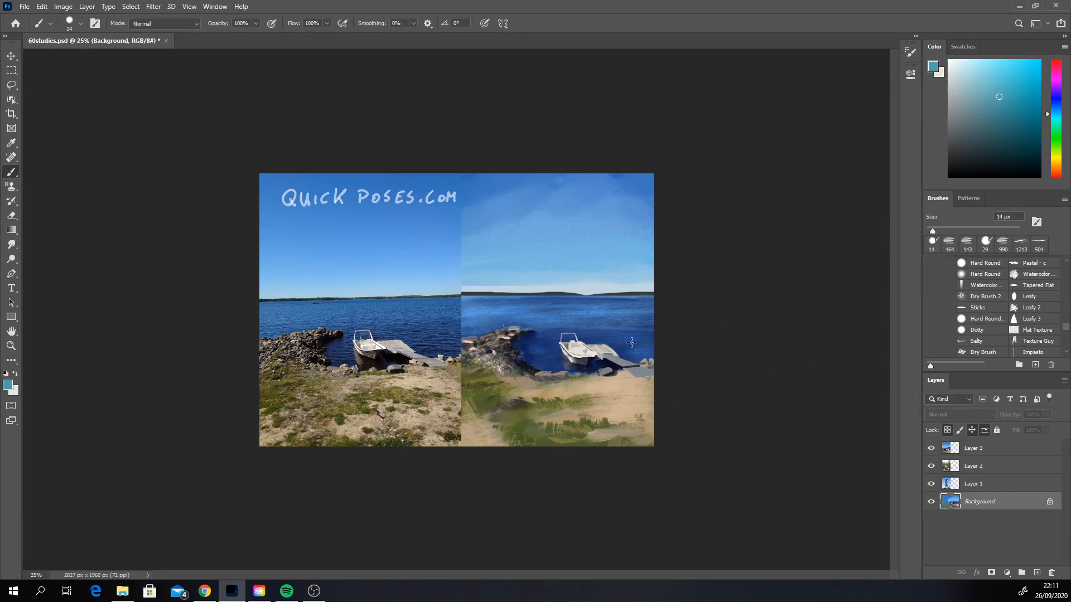
{"action": "left_click", "coordinate": [570, 361], "text": "alt"}
{"action": "left_click", "coordinate": [561, 352], "text": "alt"}
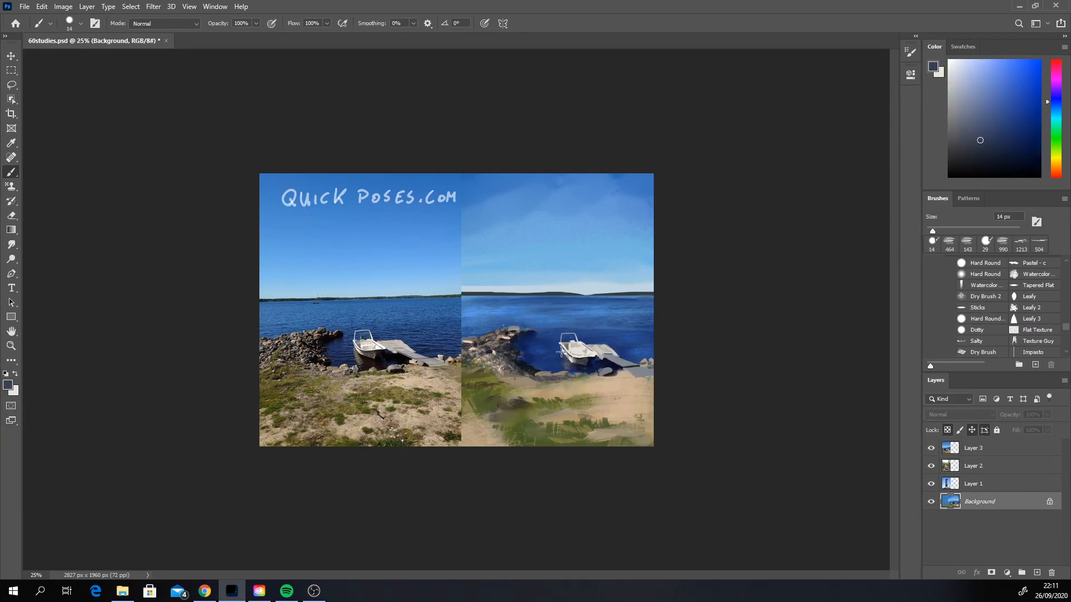
{"action": "left_click", "coordinate": [589, 362], "text": "alt"}
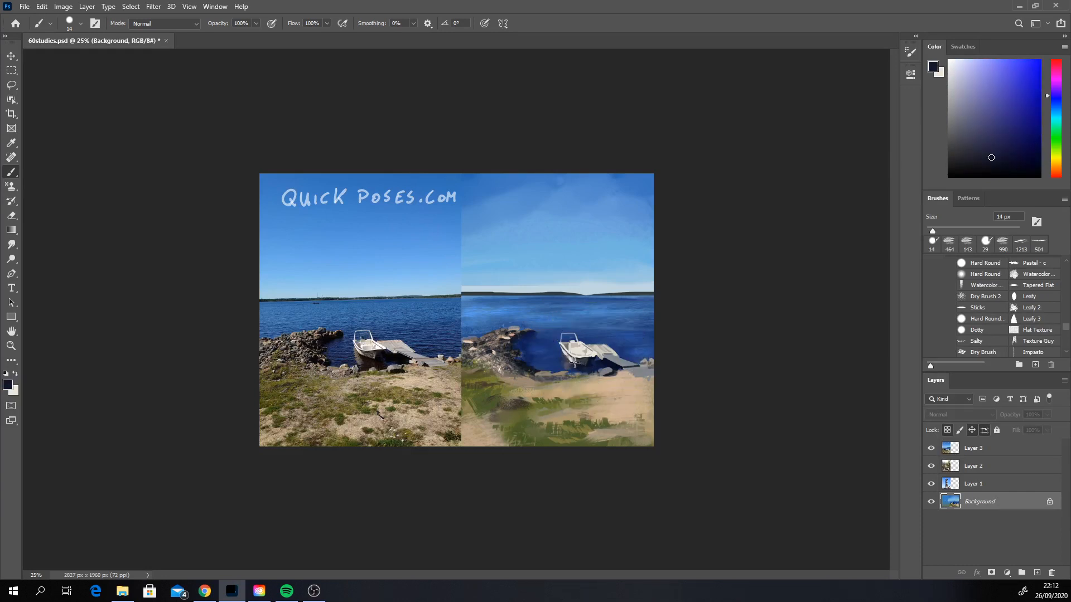
{"action": "left_click", "coordinate": [594, 360], "text": "alt"}
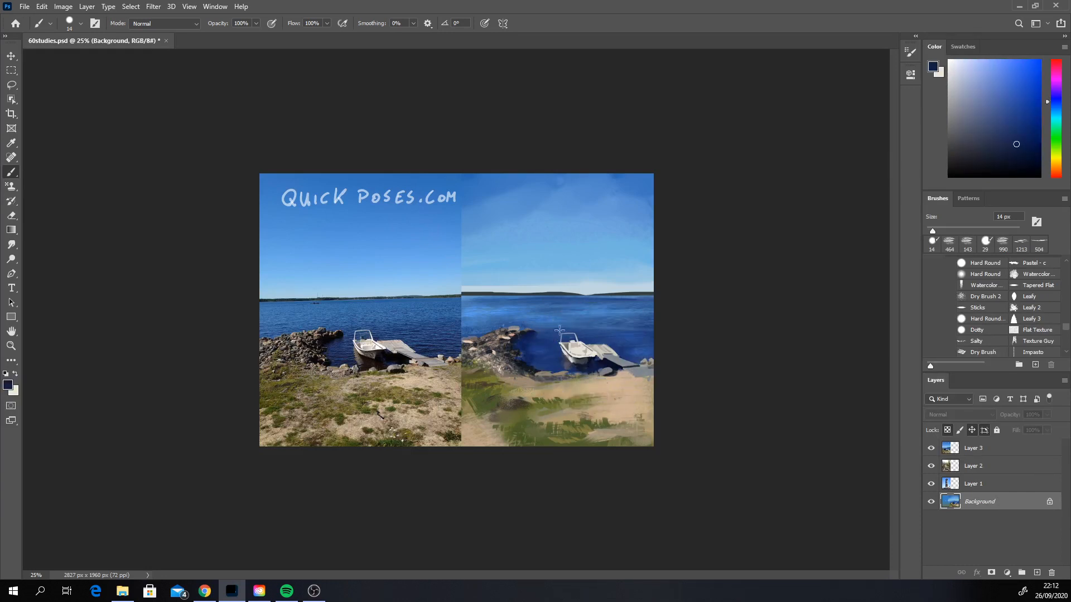
{"action": "left_click", "coordinate": [587, 363], "text": "alt"}
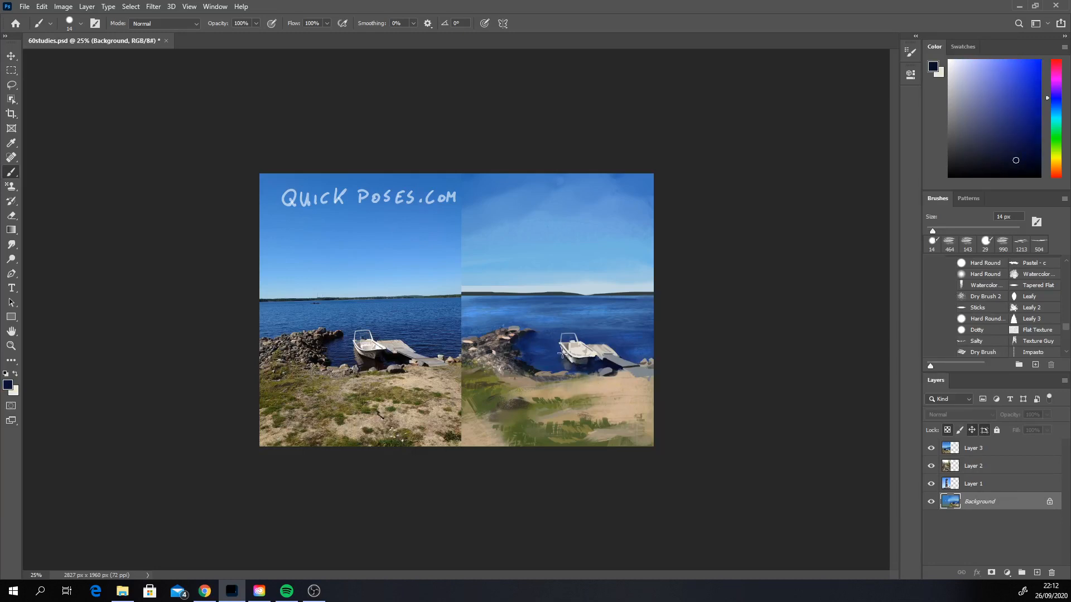
{"action": "left_click", "coordinate": [574, 361], "text": "alt"}
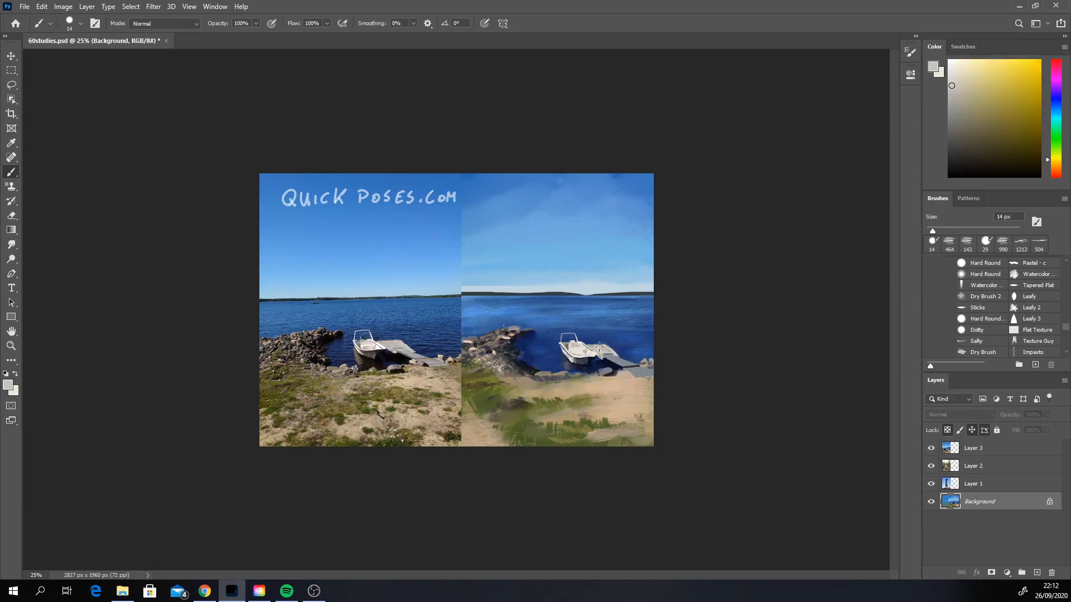
{"action": "left_click", "coordinate": [578, 352], "text": "alt"}
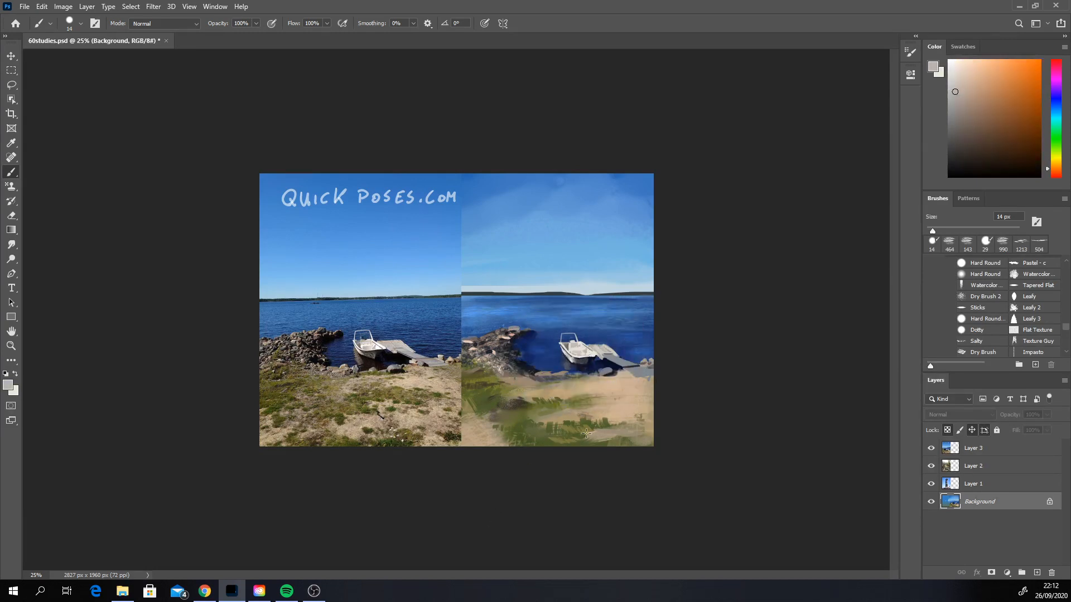
{"action": "left_click", "coordinate": [608, 346], "text": "alt"}
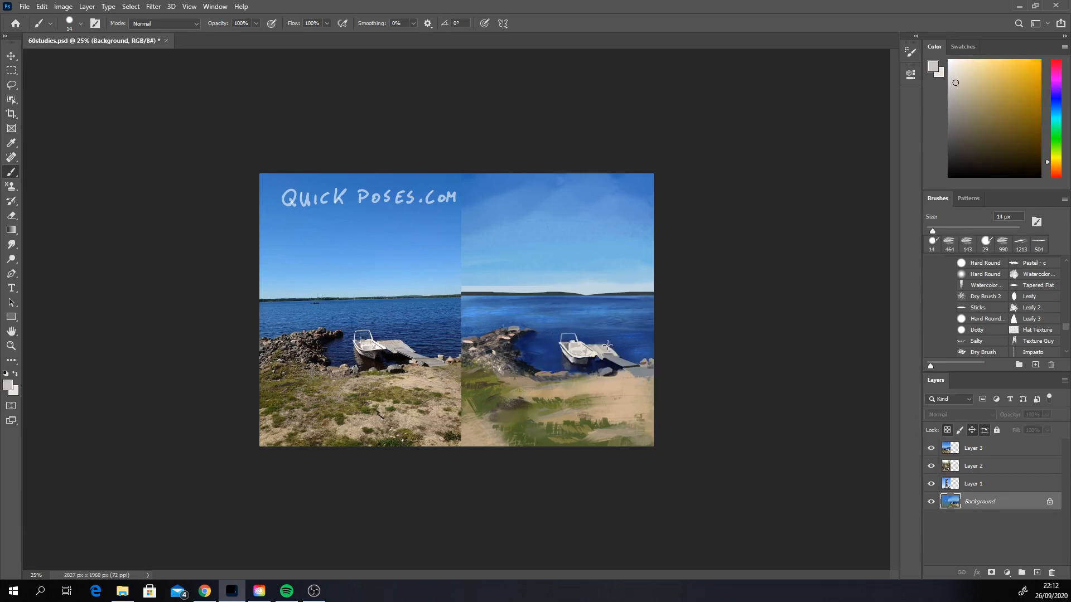
{"action": "left_click_drag", "start_coordinate": [601, 346], "coordinate": [618, 355]}
{"action": "key", "text": "ctrl+z"}
Step: Refine the dock's planks and the shadow beneath in sampled light gray and dark navy, with the brush reduced to 9 px
{"action": "left_click", "coordinate": [613, 350], "text": "alt"}
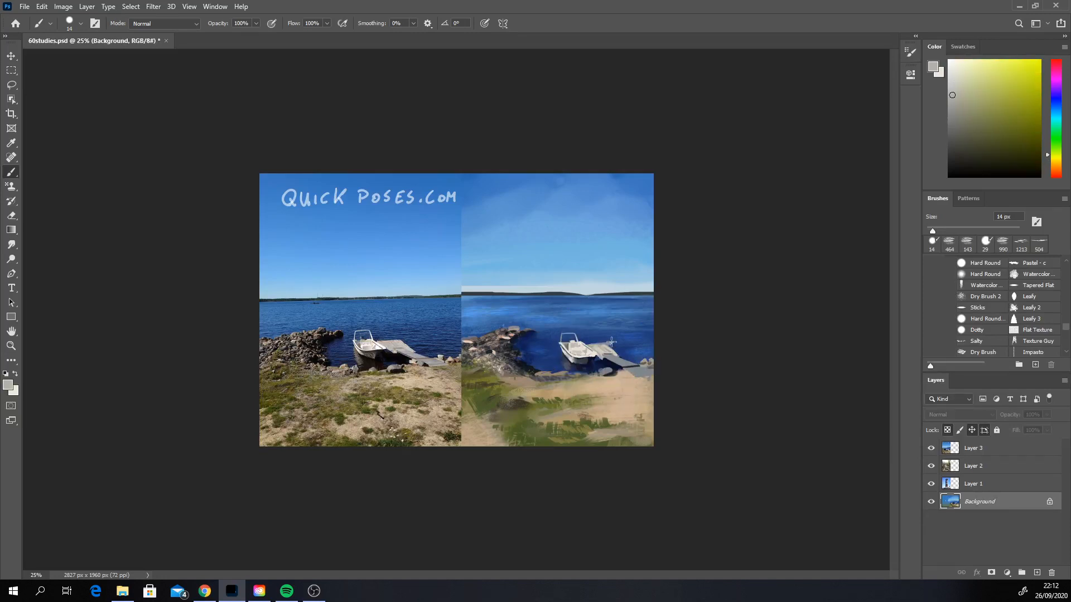
{"action": "key", "text": "ctrl+z"}
{"action": "right_click", "coordinate": [613, 334]}
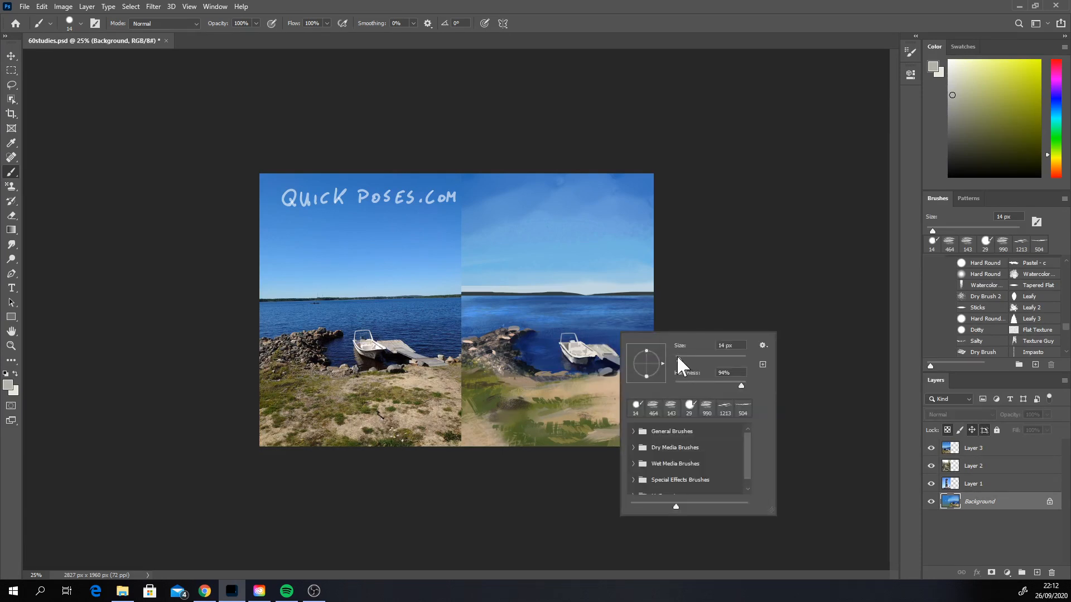
{"action": "left_click", "coordinate": [677, 356]}
{"action": "left_click", "coordinate": [591, 347]}
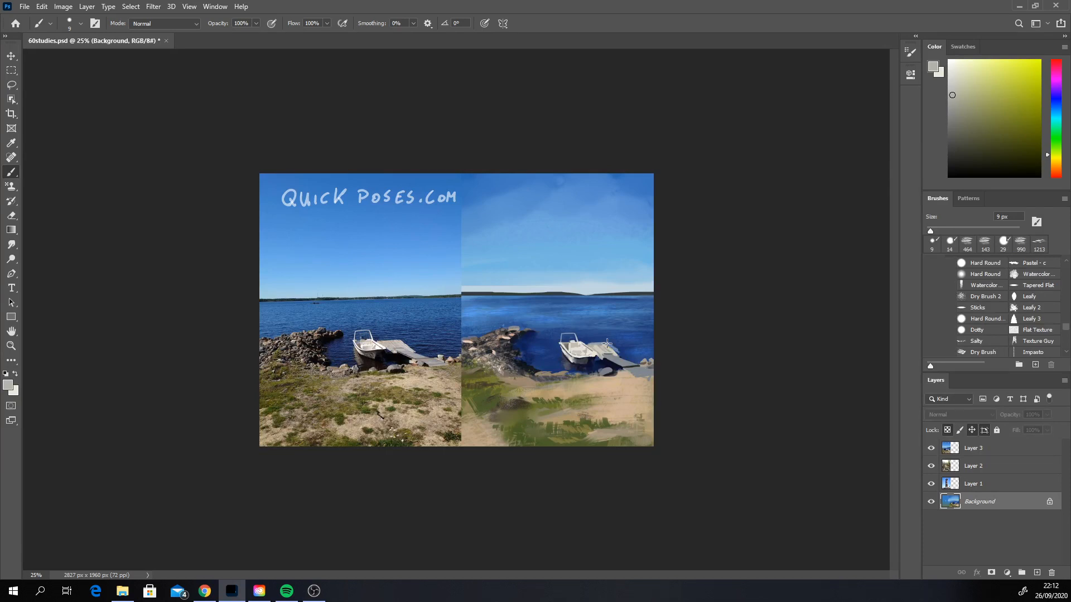
{"action": "left_click", "coordinate": [610, 348], "text": "alt"}
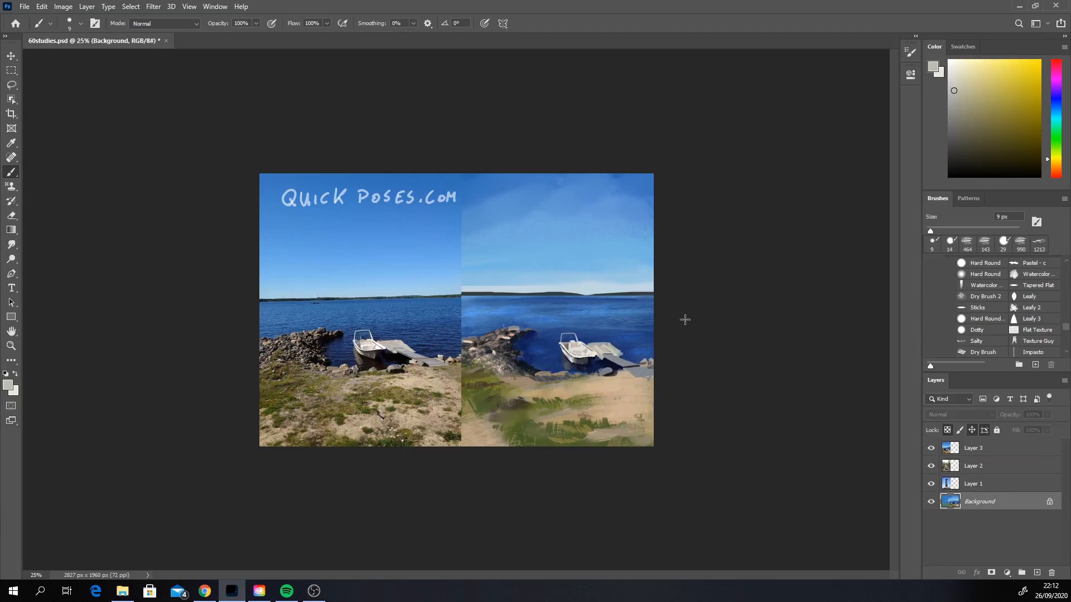
{"action": "left_click", "coordinate": [608, 356], "text": "alt"}
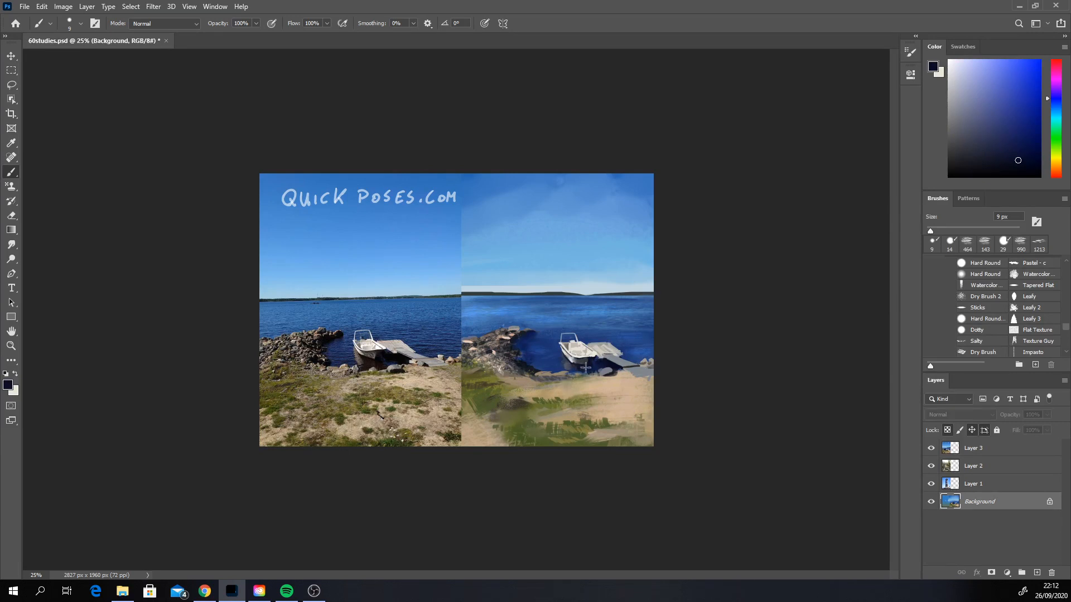
{"action": "right_click", "coordinate": [606, 331]}
{"action": "left_click", "coordinate": [674, 351]}
{"action": "left_click", "coordinate": [594, 281]}
{"action": "left_click_drag", "start_coordinate": [595, 283], "coordinate": [614, 292]}
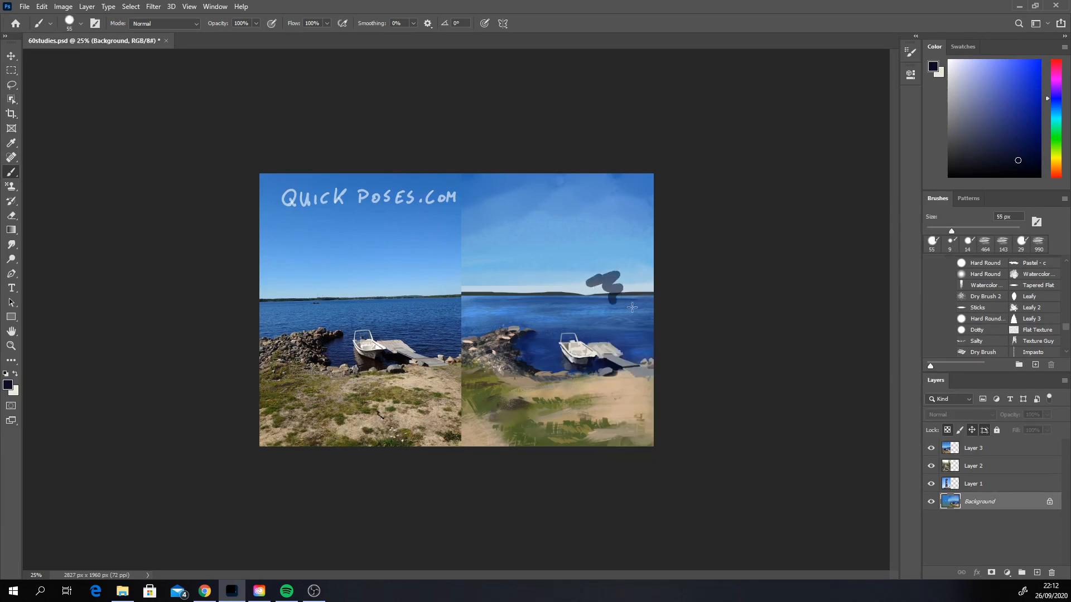
{"action": "key", "text": "ctrl+z"}
Step: Touch up the dock's edges and the adjoining water in sampled gray and blue with the Hard Round brush at 23 px
{"action": "left_click", "coordinate": [1065, 337]}
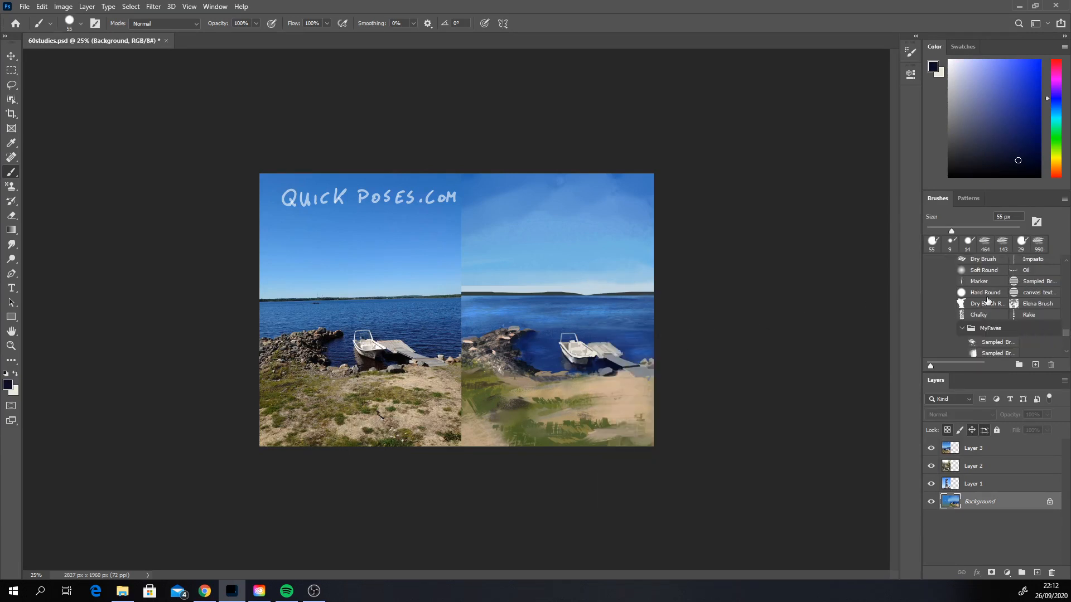
{"action": "left_click", "coordinate": [985, 292]}
{"action": "right_click", "coordinate": [593, 391]}
{"action": "left_click_drag", "start_coordinate": [658, 419], "coordinate": [654, 419]}
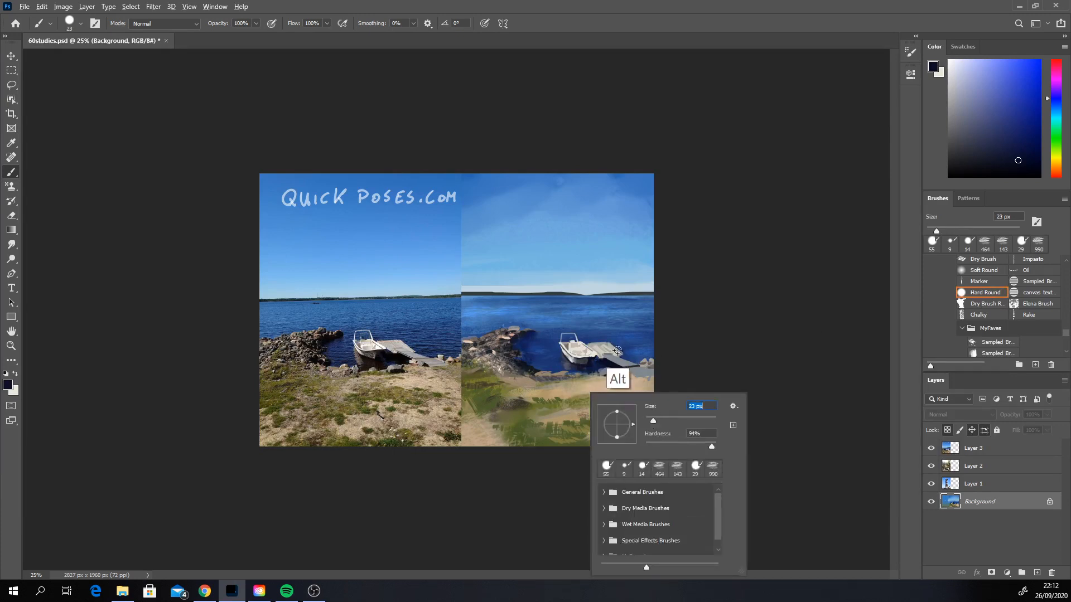
{"action": "left_click", "coordinate": [610, 346], "text": "alt"}
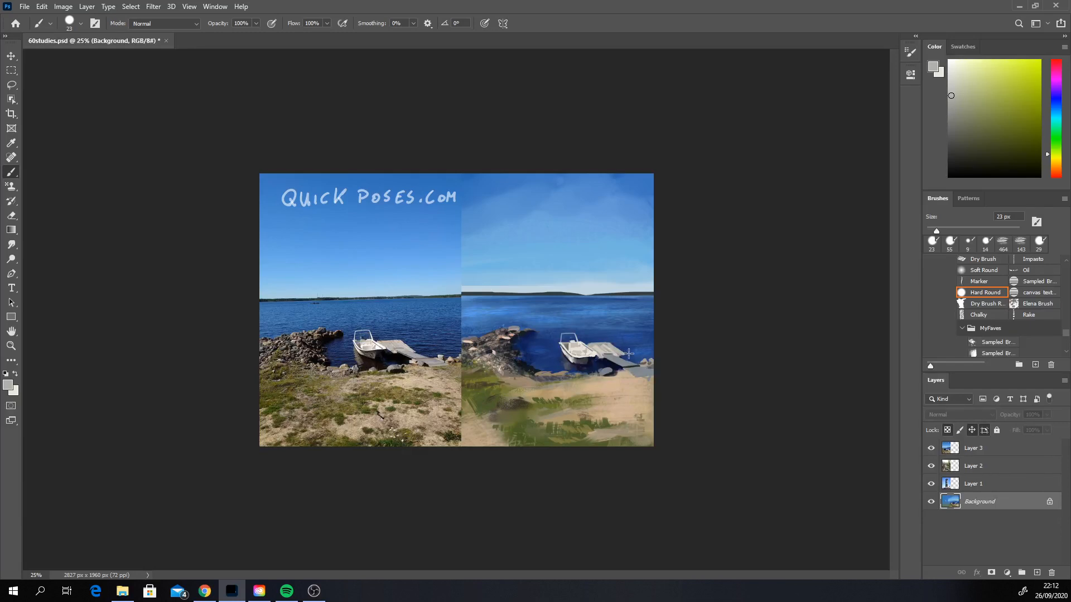
{"action": "left_click", "coordinate": [626, 356], "text": "alt"}
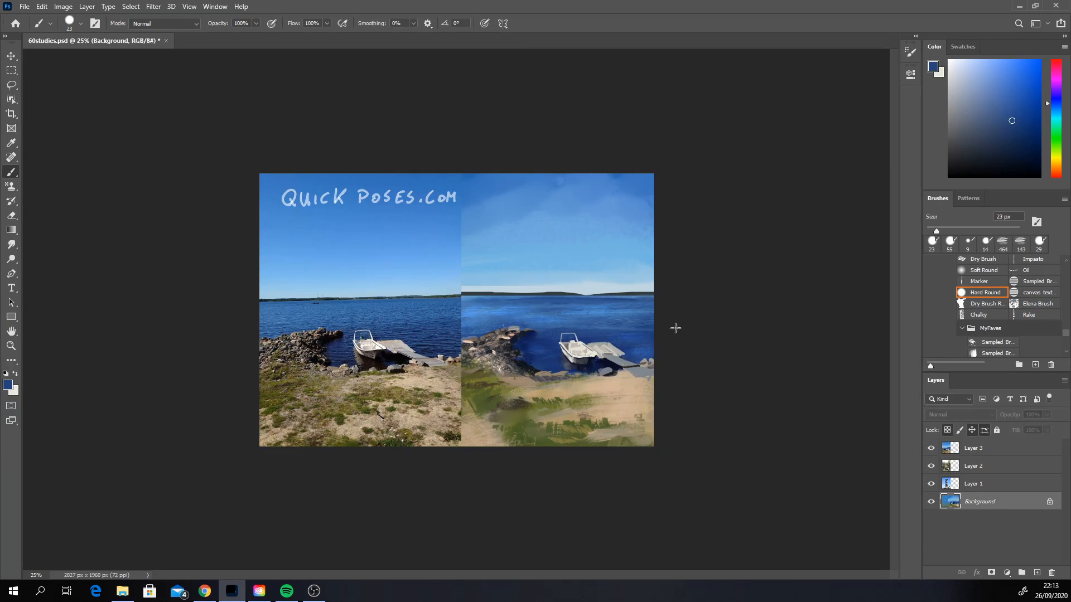
{"action": "left_click", "coordinate": [603, 361], "text": "alt"}
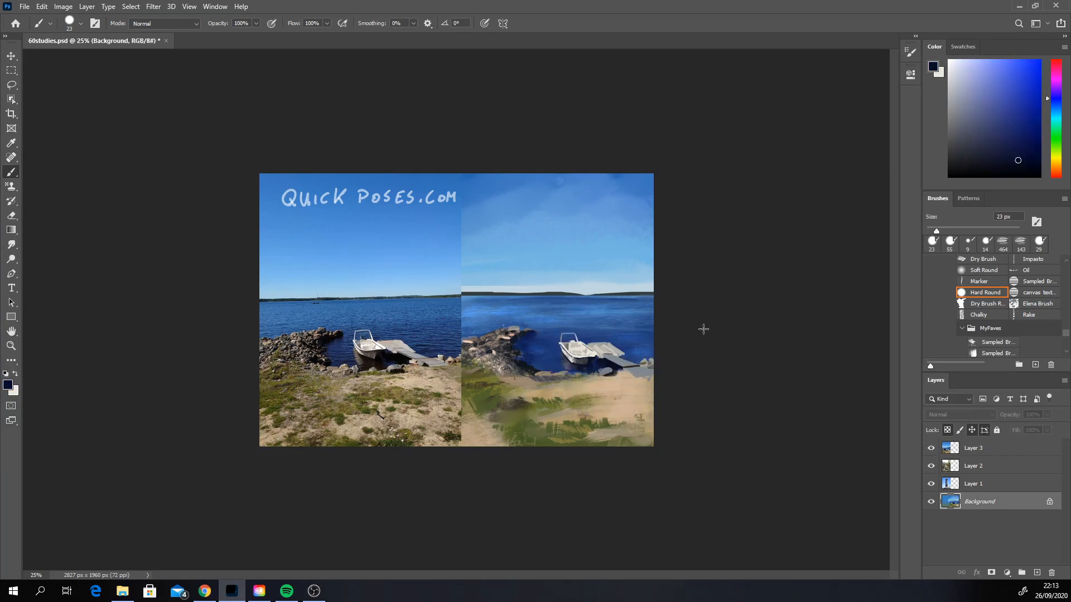
Step: Add small olive-green touches to the foreground grass using sampled colors and the Hard Round brush at 18 px
{"action": "left_click", "coordinate": [576, 400], "text": "alt"}
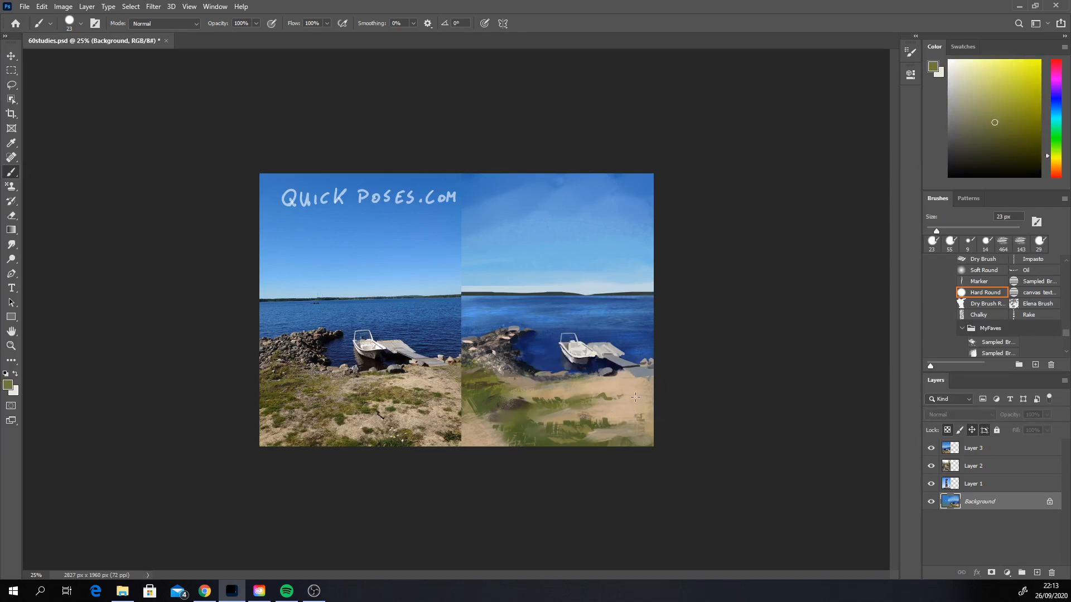
{"action": "right_click", "coordinate": [577, 419]}
{"action": "left_click_drag", "start_coordinate": [624, 427], "coordinate": [621, 425]}
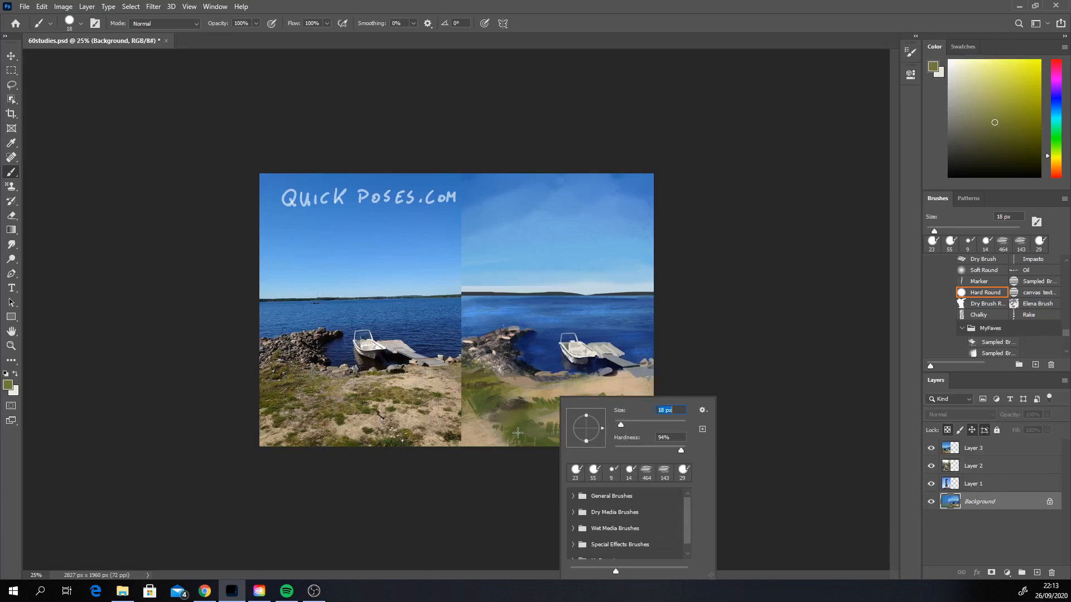
{"action": "left_click", "coordinate": [500, 438]}
Step: Dab warm brown patches into the lower foreground grass with the Hard Round brush at 105 px
{"action": "left_click", "coordinate": [1057, 167]}
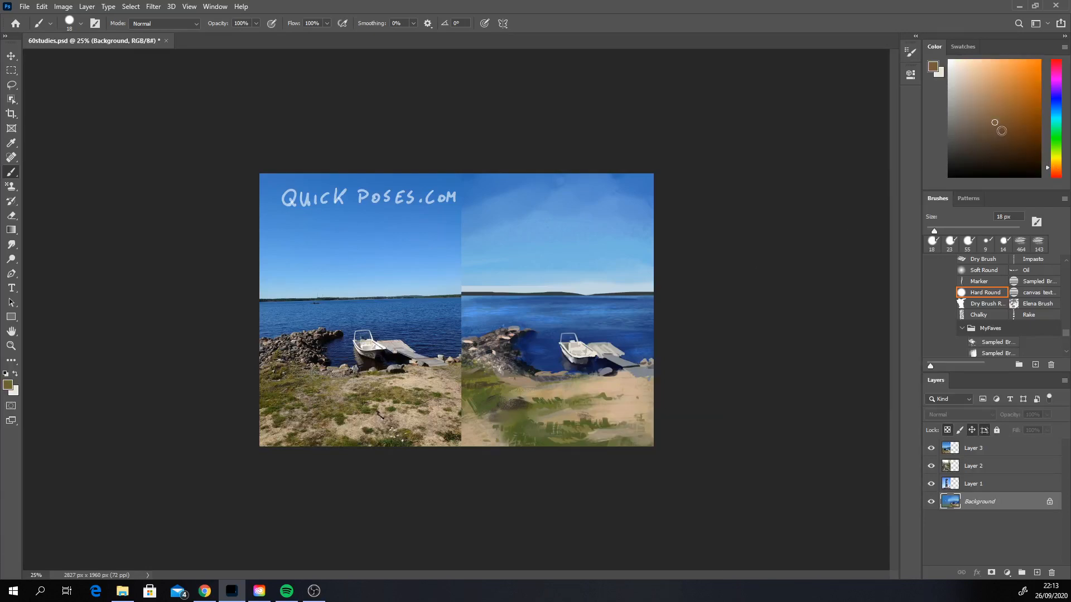
{"action": "left_click", "coordinate": [1002, 131]}
{"action": "right_click", "coordinate": [558, 379]}
{"action": "left_click", "coordinate": [652, 409]}
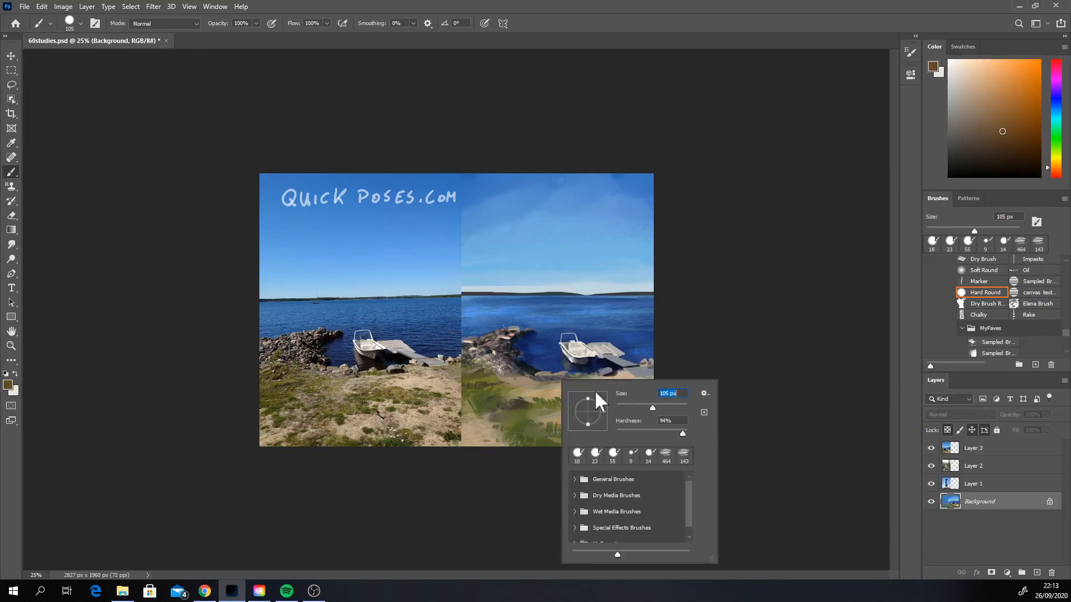
{"action": "left_click", "coordinate": [519, 437]}
{"action": "key", "text": "ctrl+z"}
{"action": "left_click", "coordinate": [521, 437]}
{"action": "left_click", "coordinate": [546, 441]}
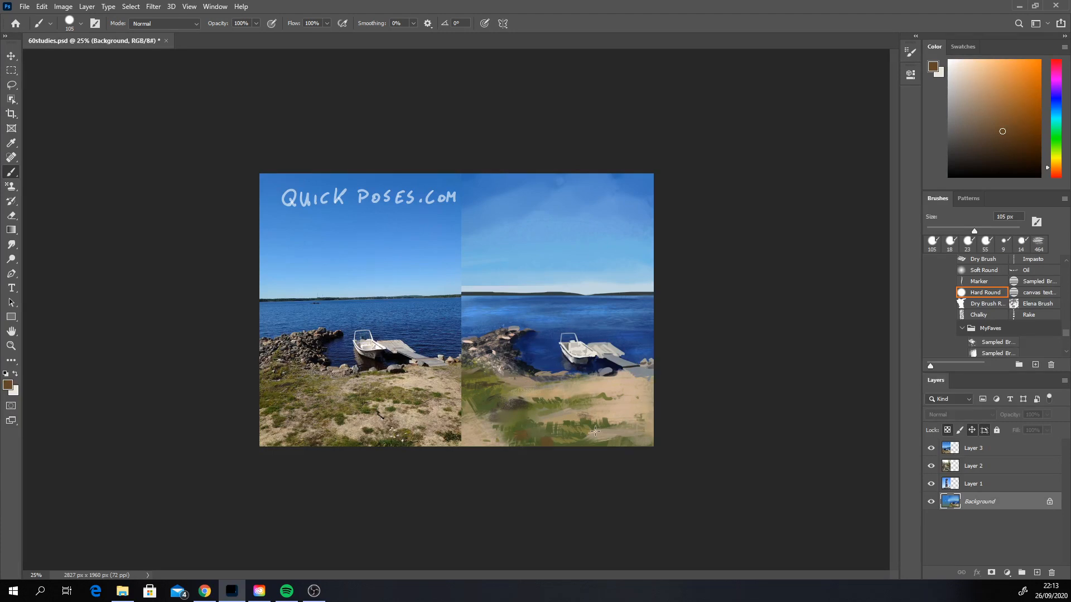
{"action": "left_click", "coordinate": [576, 410]}
Step: Brush a soft light-blue haze sampled from the sky across the lake with the Soft Round brush at 400 px
{"action": "left_click", "coordinate": [984, 270]}
{"action": "left_click", "coordinate": [544, 274], "text": "alt"}
{"action": "mouse_move", "coordinate": [531, 300]}
{"action": "left_mouse_down"}
{"action": "mouse_move", "coordinate": [463, 311]}
{"action": "mouse_move", "coordinate": [647, 316]}
{"action": "left_mouse_up"}
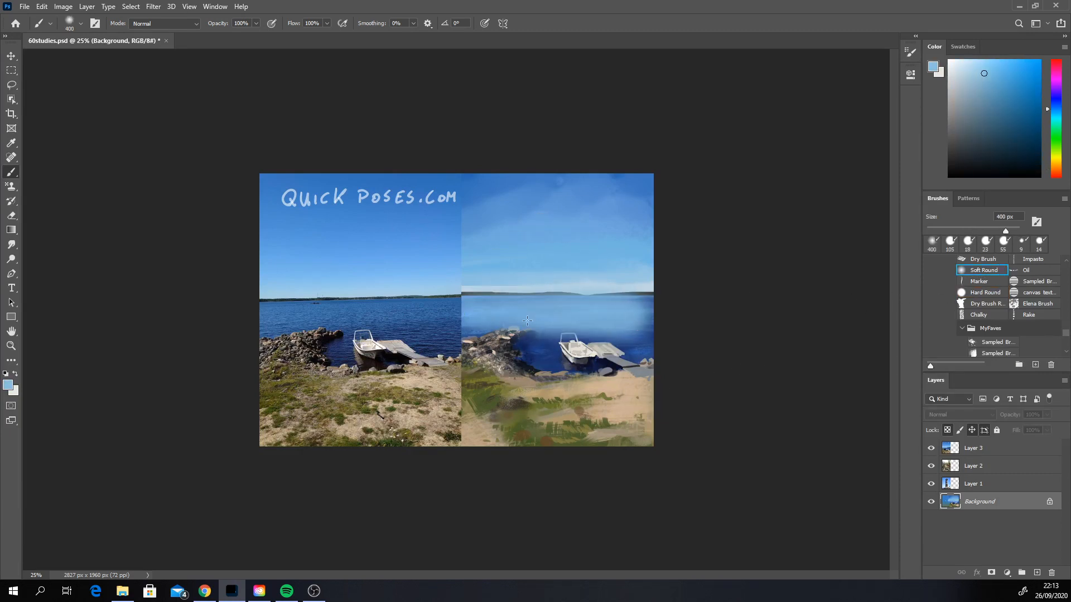
{"action": "key", "text": "ctrl+z"}
{"action": "left_click_drag", "start_coordinate": [455, 324], "coordinate": [667, 314]}
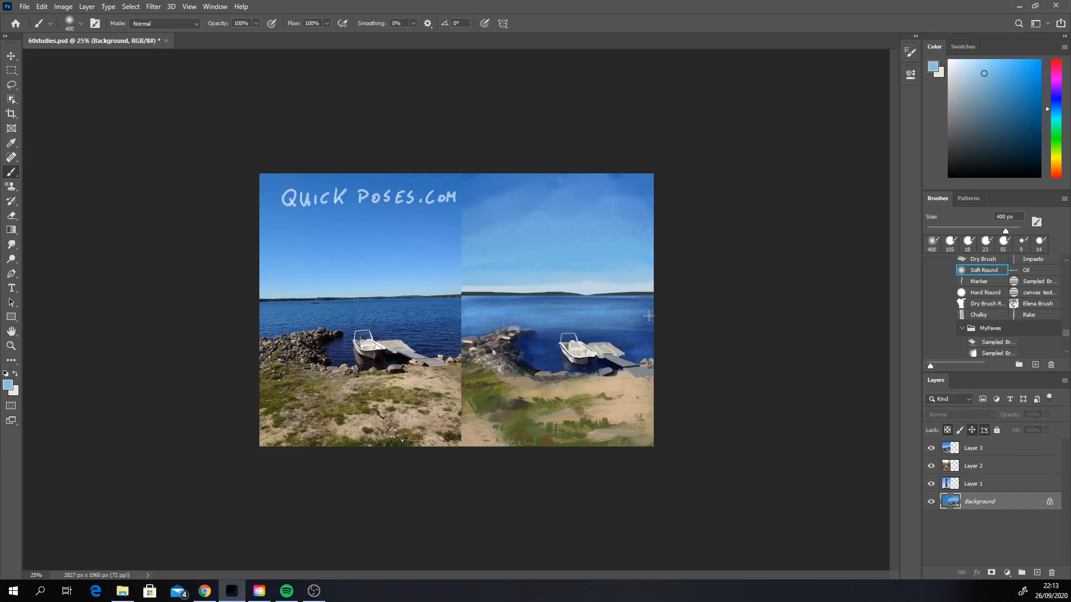
{"action": "key", "text": "ctrl+z"}
{"action": "left_click", "coordinate": [633, 357], "text": "alt"}
{"action": "mouse_move", "coordinate": [656, 316]}
{"action": "left_mouse_down"}
{"action": "mouse_move", "coordinate": [451, 322]}
{"action": "mouse_move", "coordinate": [655, 300]}
{"action": "left_mouse_up"}
{"action": "left_click", "coordinate": [578, 266], "text": "alt"}
{"action": "key", "text": "ctrl+z"}
{"action": "left_click_drag", "start_coordinate": [456, 312], "coordinate": [715, 310]}
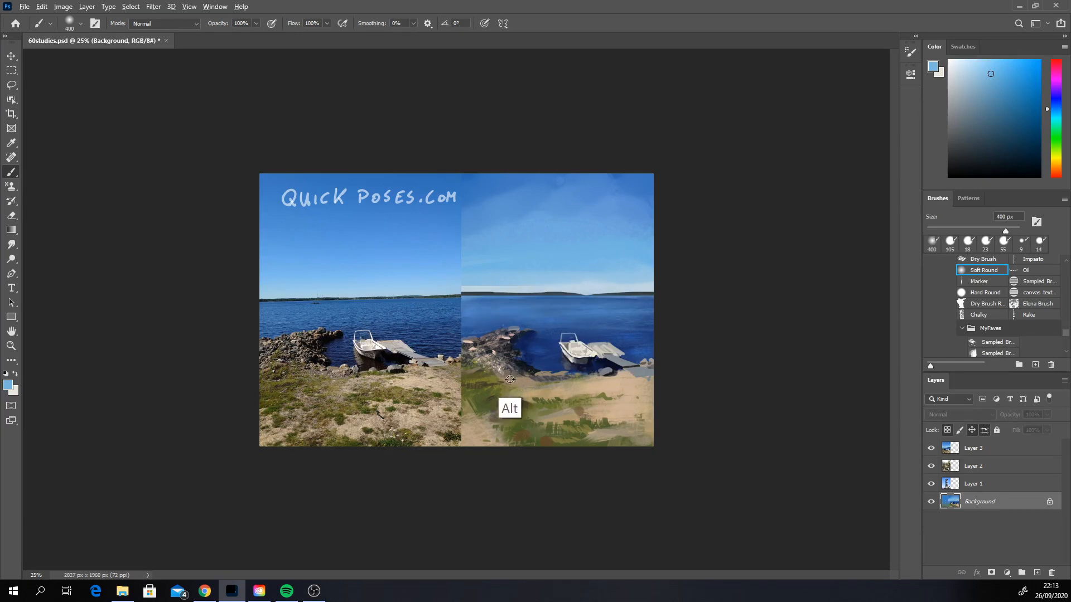
Step: Soften the base of the rocks where they meet the ground with a sampled warm sand-brown tone
{"action": "left_click", "coordinate": [514, 401], "text": "alt"}
{"action": "mouse_move", "coordinate": [505, 363]}
{"action": "left_mouse_down"}
{"action": "mouse_move", "coordinate": [551, 365]}
{"action": "mouse_move", "coordinate": [536, 377]}
{"action": "left_mouse_up"}
{"action": "key", "text": "ctrl+z"}
{"action": "left_click", "coordinate": [526, 380], "text": "alt"}
{"action": "key", "text": "ctrl+z"}
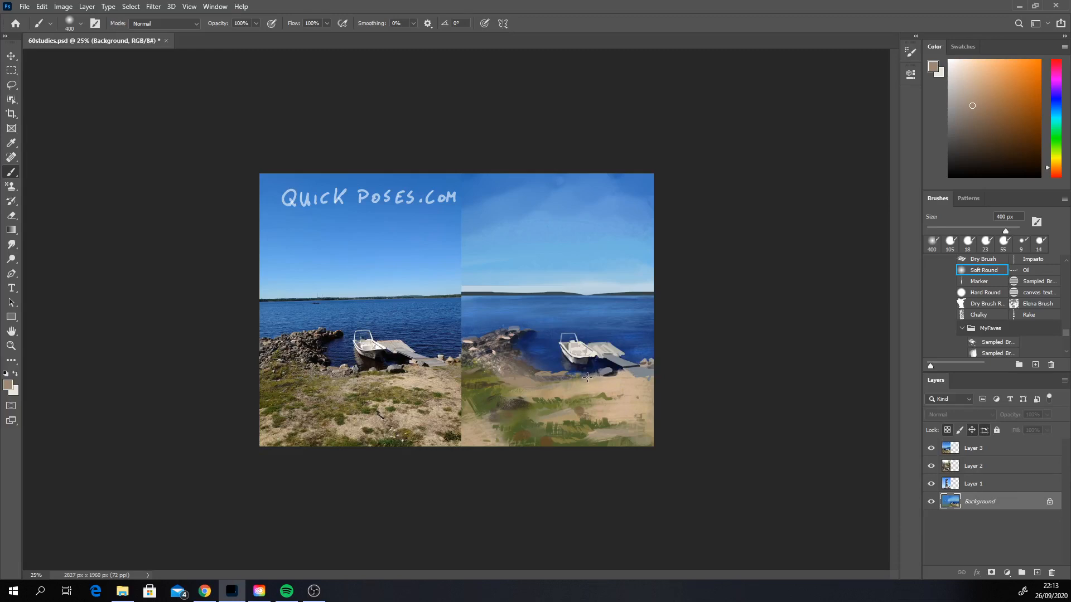
Step: Brighten the sandy shore below the dock with broad soft strokes of a pale yellowish sand color
{"action": "left_click", "coordinate": [620, 384], "text": "alt"}
{"action": "mouse_move", "coordinate": [529, 384]}
{"action": "left_mouse_down"}
{"action": "mouse_move", "coordinate": [617, 382]}
{"action": "mouse_move", "coordinate": [669, 395]}
{"action": "left_mouse_up"}
{"action": "left_click", "coordinate": [973, 74]}
{"action": "key", "text": "ctrl+z"}
{"action": "left_click_drag", "start_coordinate": [580, 398], "coordinate": [677, 403]}
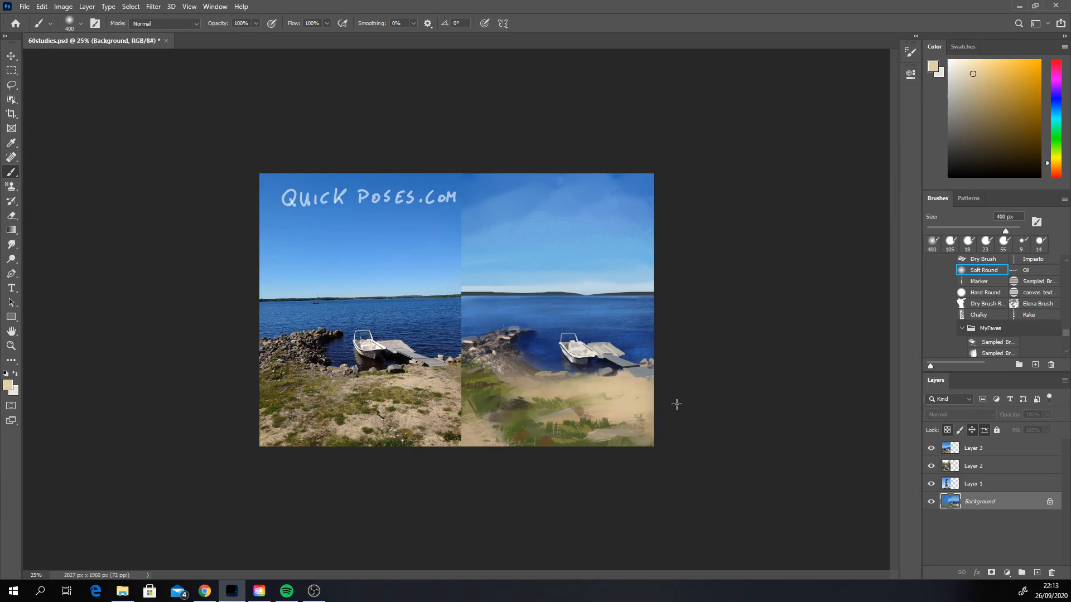
{"action": "left_click_drag", "start_coordinate": [618, 428], "coordinate": [638, 435]}
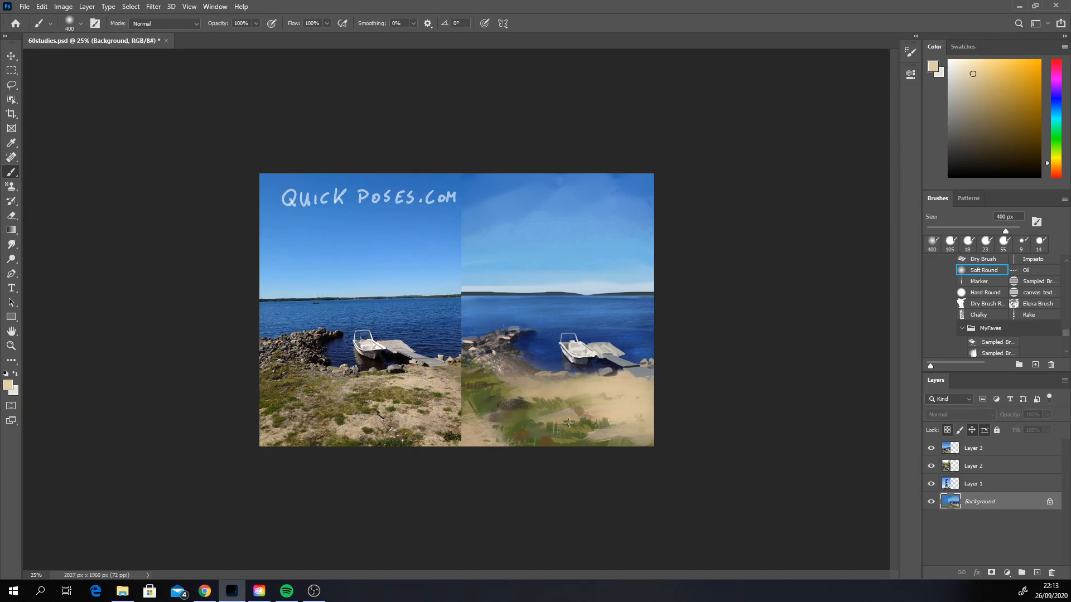
{"action": "left_click", "coordinate": [567, 441], "text": "alt"}
{"action": "left_click", "coordinate": [1007, 142]}
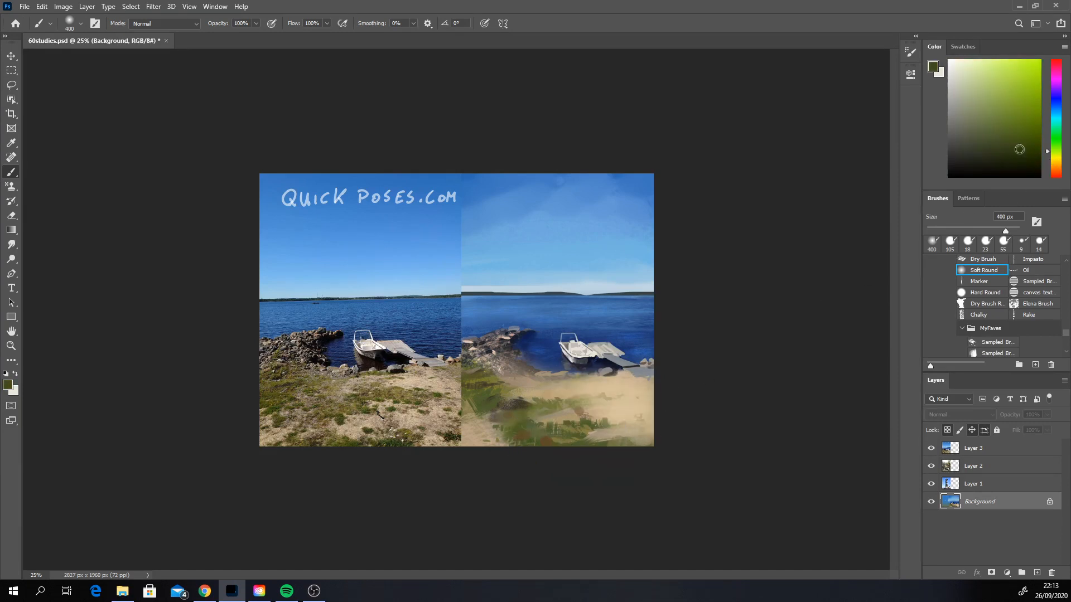
{"action": "left_click", "coordinate": [1054, 159]}
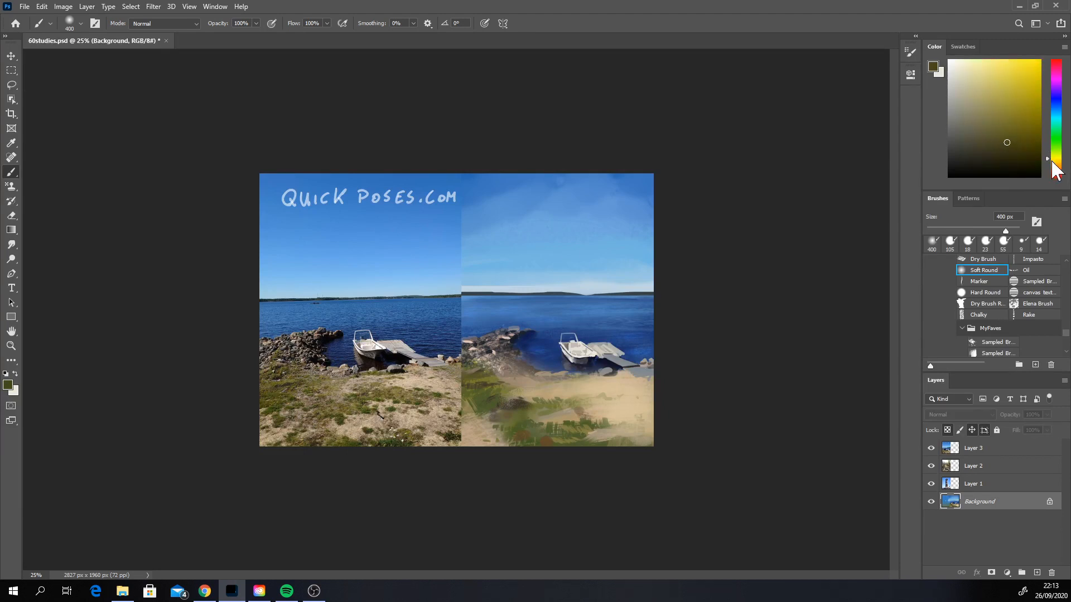
{"action": "left_click_drag", "start_coordinate": [479, 436], "coordinate": [619, 433]}
{"action": "key", "text": "ctrl"}
{"action": "key", "text": "ctrl+z"}
Step: Set the brush's blending mode to Multiply and pick a muted pale olive color
{"action": "left_click", "coordinate": [173, 24]}
{"action": "left_click", "coordinate": [139, 83]}
{"action": "left_click", "coordinate": [967, 95]}
Step: Try to darken the bottom edge of the painted foreground with the Soft Round brush at 958 px
{"action": "left_click_drag", "start_coordinate": [470, 446], "coordinate": [693, 451]}
{"action": "key", "text": "ctrl+z"}
{"action": "left_click_drag", "start_coordinate": [477, 438], "coordinate": [677, 440]}
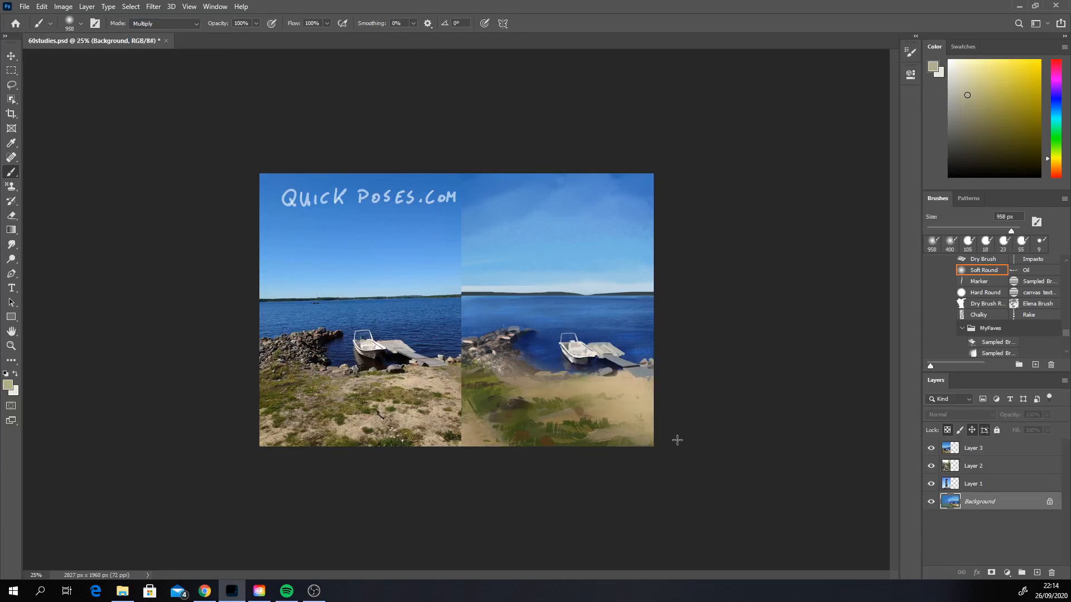
{"action": "key", "text": "ctrl+z"}
{"action": "left_click_drag", "start_coordinate": [550, 448], "coordinate": [658, 450]}
{"action": "key", "text": "ctrl+z"}
{"action": "left_click_drag", "start_coordinate": [509, 448], "coordinate": [661, 467]}
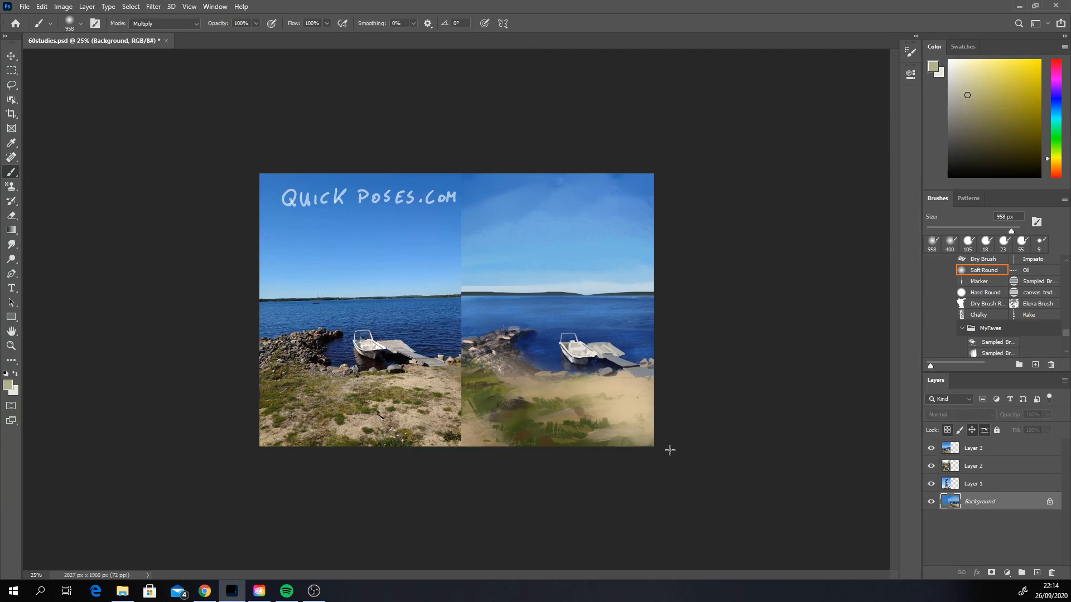
{"action": "key", "text": "ctrl+z"}
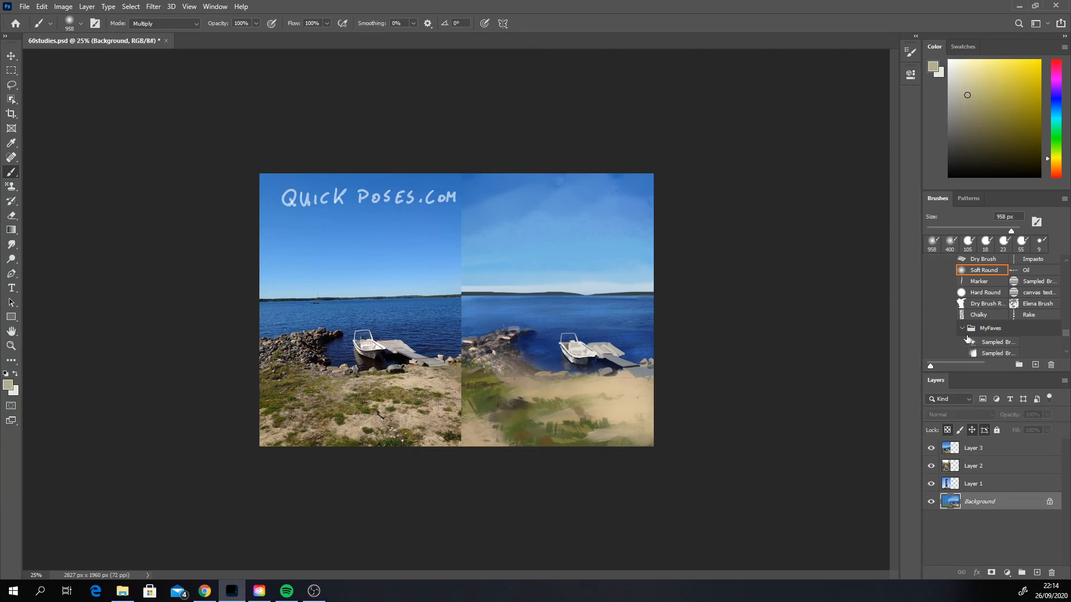
Step: Switch to the textured sampled brush just below Chalk in the MyFaves set and enlarge it to about 448 px
{"action": "left_click", "coordinate": [1066, 340]}
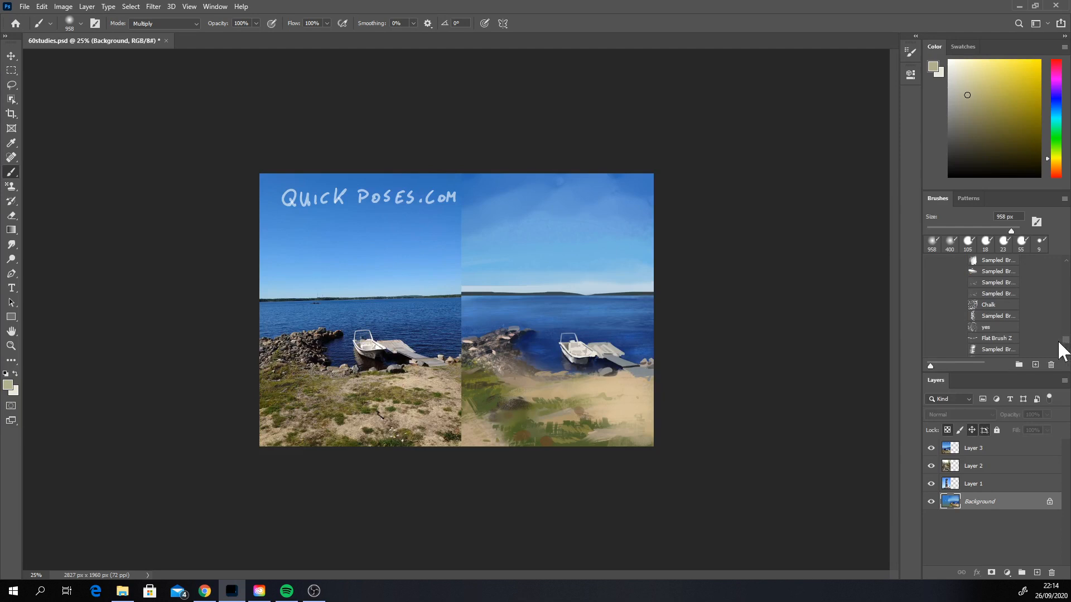
{"action": "left_click", "coordinate": [987, 317]}
{"action": "right_click", "coordinate": [545, 417]}
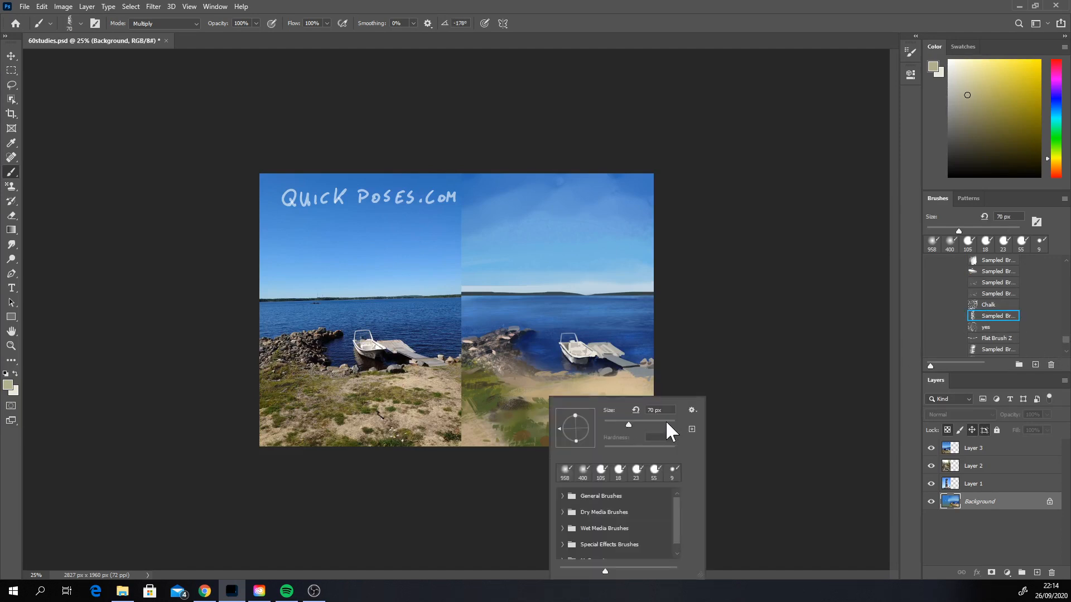
{"action": "left_click", "coordinate": [664, 423]}
Step: Try to darken the lower edge of the painted foreground with a broad Multiply stroke
{"action": "mouse_move", "coordinate": [463, 434]}
{"action": "left_mouse_down"}
{"action": "mouse_move", "coordinate": [700, 437]}
{"action": "mouse_move", "coordinate": [574, 439]}
{"action": "mouse_move", "coordinate": [631, 423]}
{"action": "mouse_move", "coordinate": [539, 453]}
{"action": "left_mouse_up"}
{"action": "key", "text": "ctrl+z"}
{"action": "key", "text": "ctrl+z"}
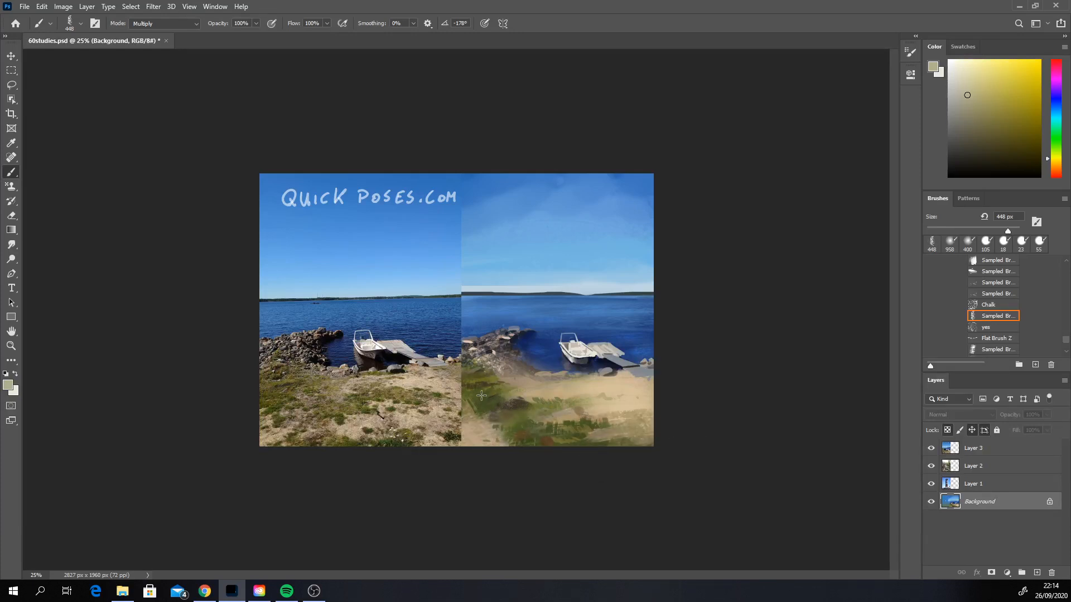
Step: Warm the rocks and adjoining sand with sampled pinkish-tan tones, using the brush in Soft Light mode at 53 px
{"action": "left_click", "coordinate": [189, 24]}
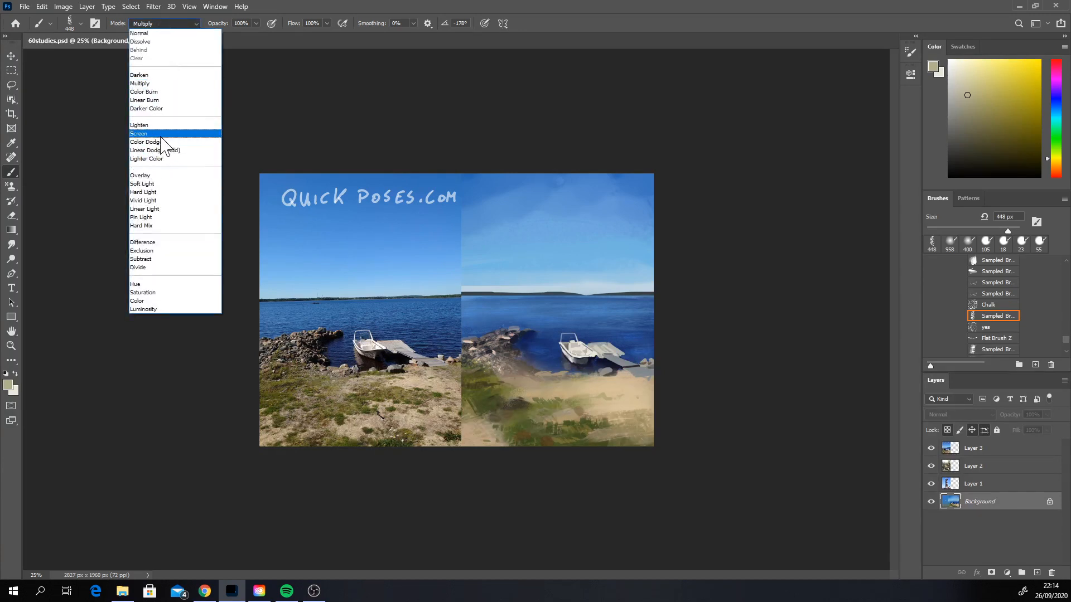
{"action": "left_click", "coordinate": [162, 188]}
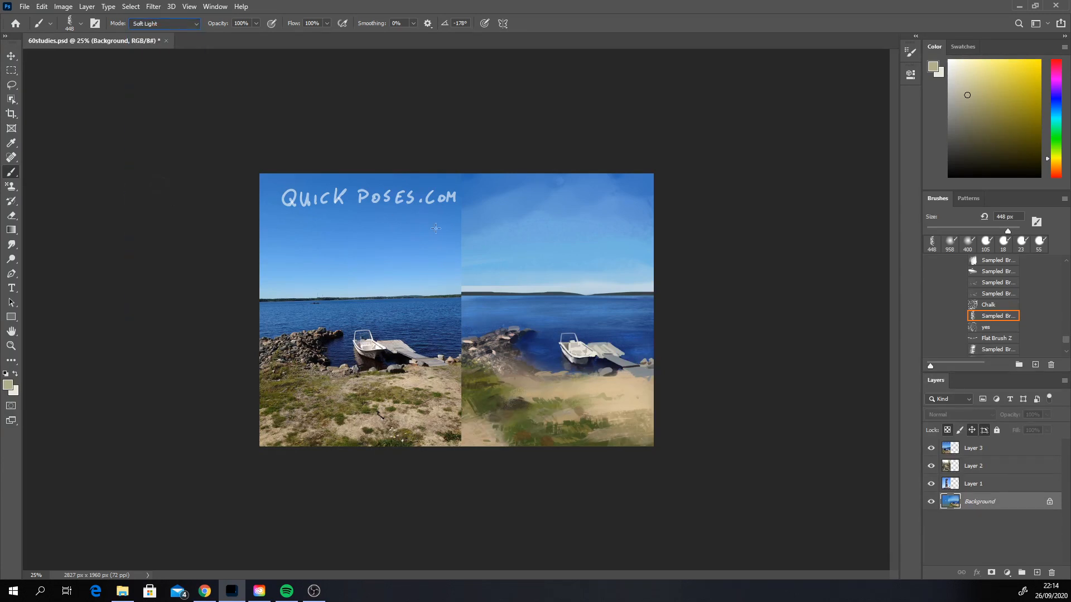
{"action": "left_click", "coordinate": [511, 335], "text": "alt"}
{"action": "right_click", "coordinate": [512, 337]}
{"action": "left_click", "coordinate": [586, 364]}
{"action": "left_click", "coordinate": [510, 331]}
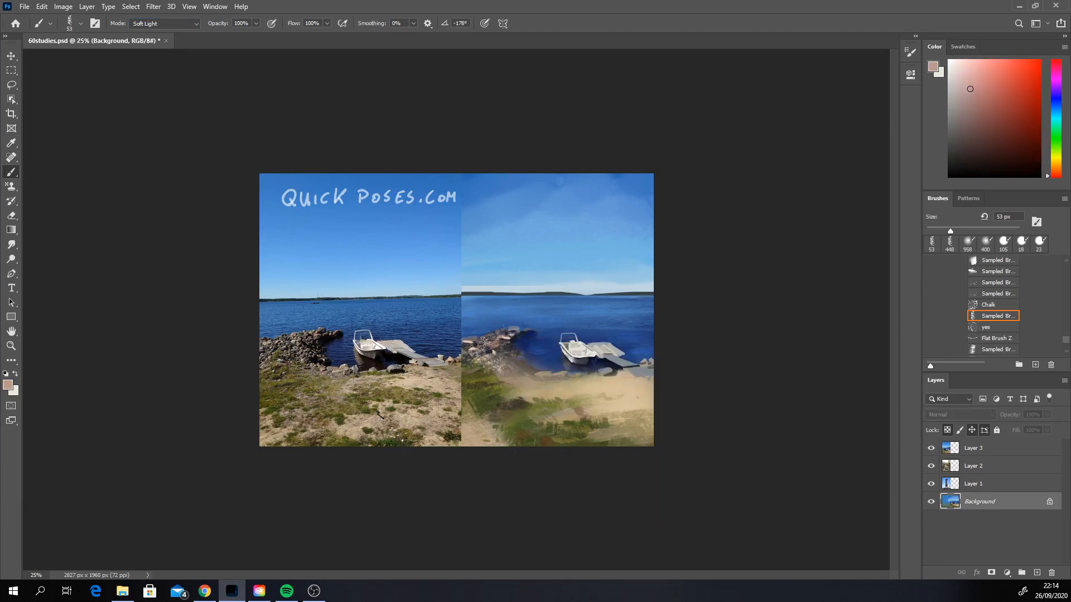
{"action": "left_click", "coordinate": [523, 385], "text": "alt"}
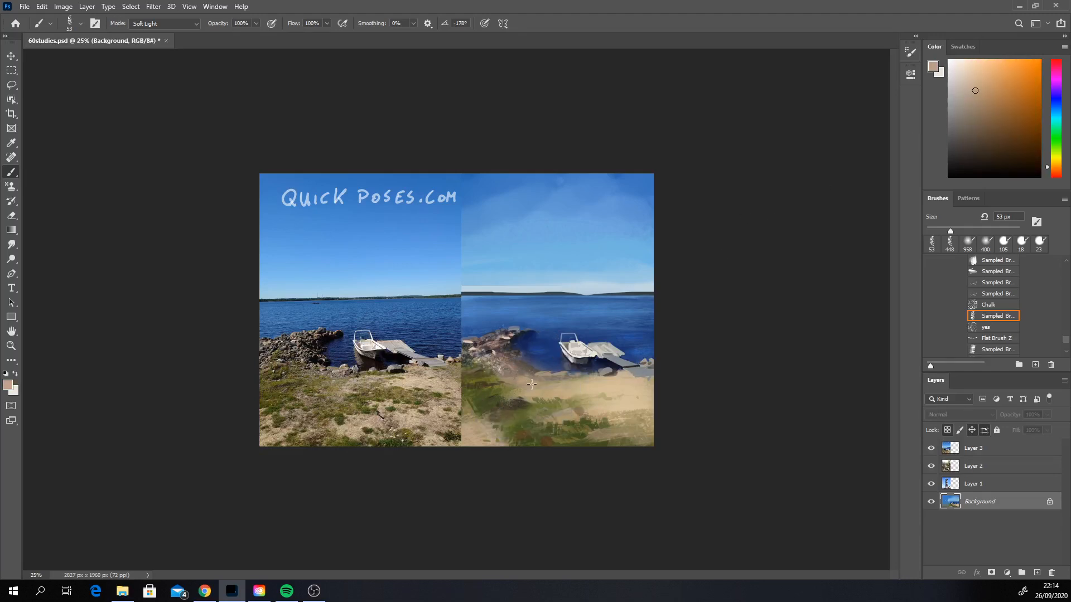
{"action": "left_click_drag", "start_coordinate": [522, 381], "coordinate": [607, 384]}
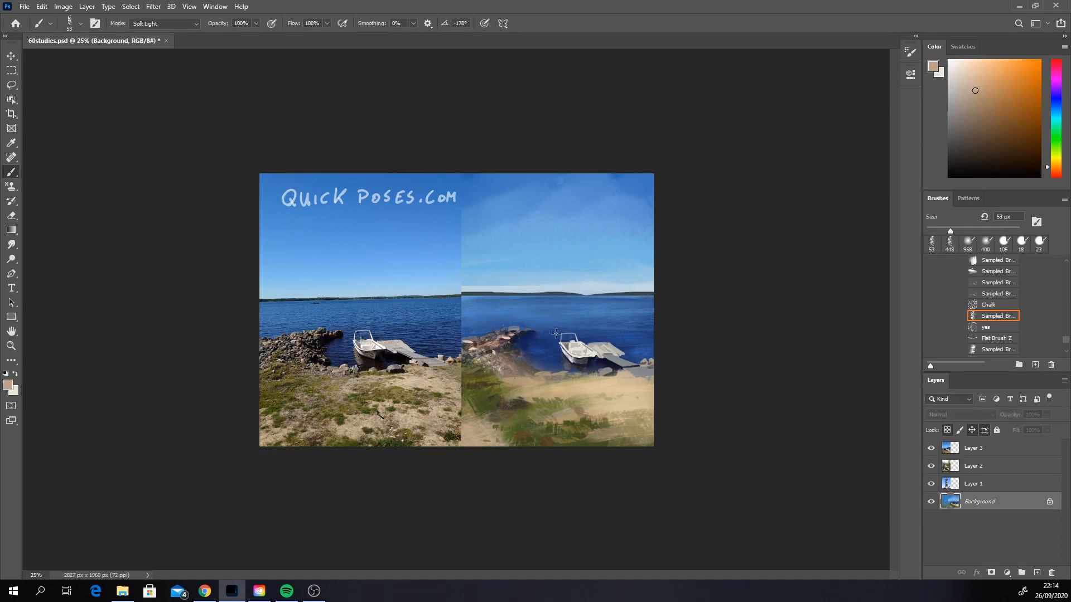
Step: Return the brush to Normal mode at 20 px and add dark details to the rock pile with sampled shadow tones
{"action": "left_click", "coordinate": [515, 338], "text": "alt"}
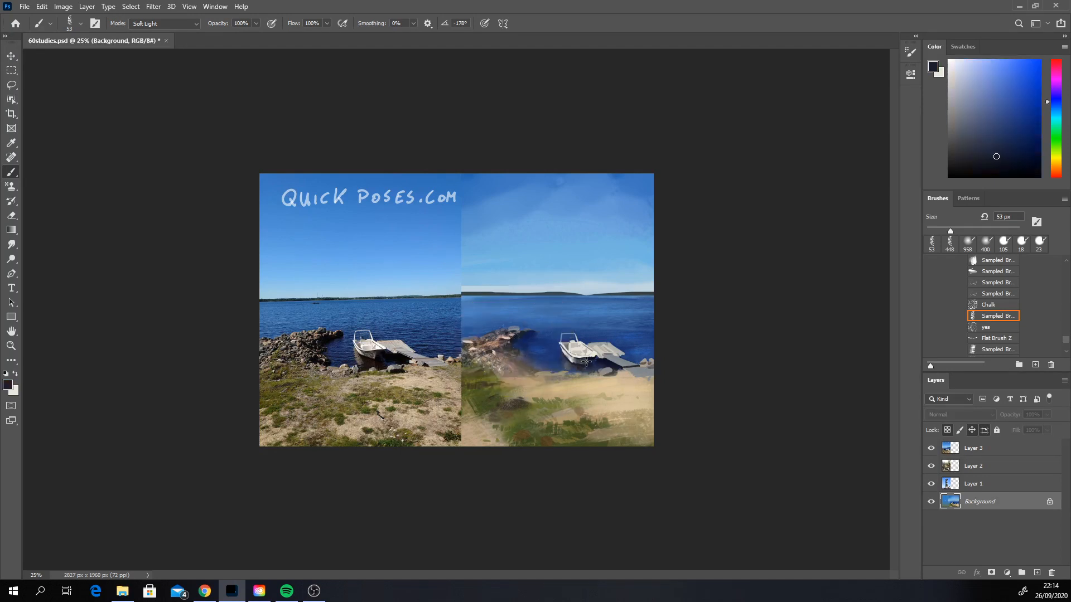
{"action": "left_click", "coordinate": [161, 25]}
{"action": "left_click", "coordinate": [146, 33]}
{"action": "left_click", "coordinate": [935, 230]}
{"action": "left_click", "coordinate": [507, 353]}
{"action": "left_click", "coordinate": [501, 354], "text": "alt"}
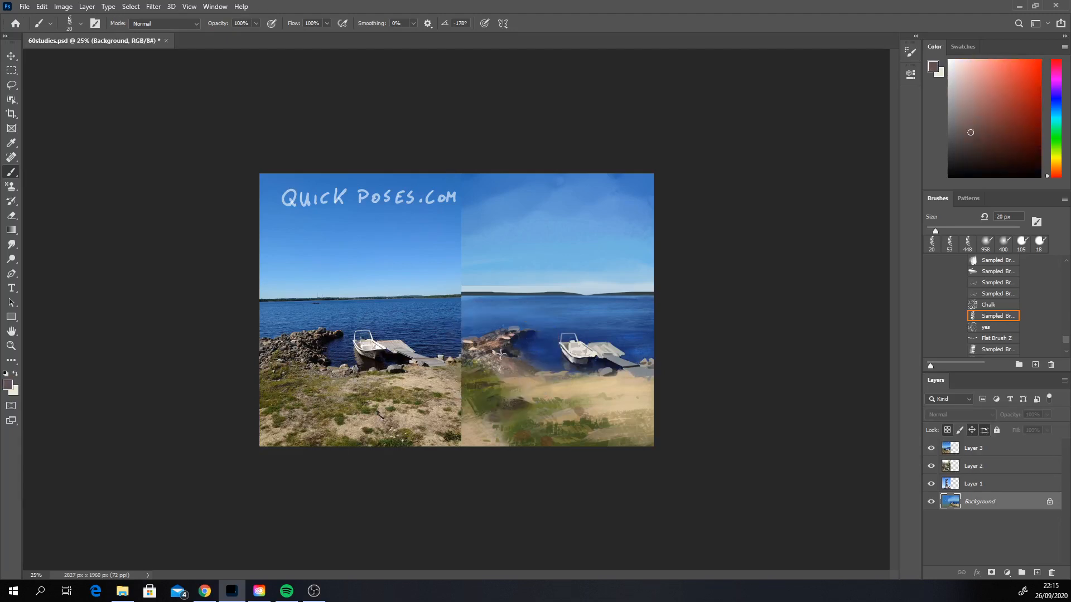
Step: Refine the individual stones and the waterside edge of the rock pile with sampled navy, grey and brown tones
{"action": "left_click", "coordinate": [514, 342], "text": "alt"}
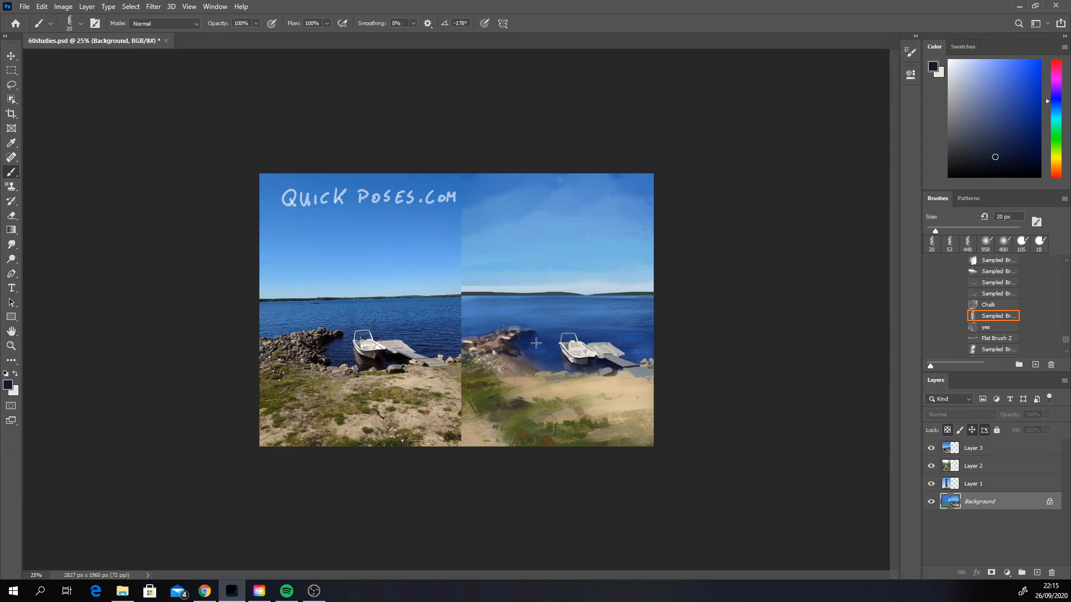
{"action": "left_click", "coordinate": [515, 356], "text": "alt"}
{"action": "left_click", "coordinate": [513, 329], "text": "alt"}
{"action": "left_click", "coordinate": [512, 347], "text": "alt"}
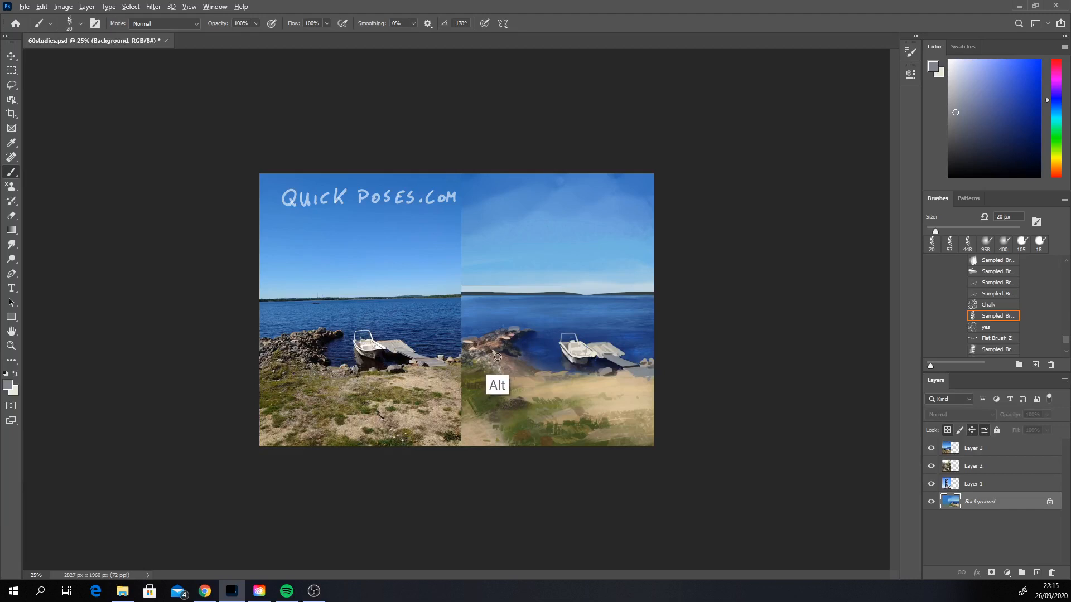
{"action": "left_click", "coordinate": [511, 349], "text": "alt"}
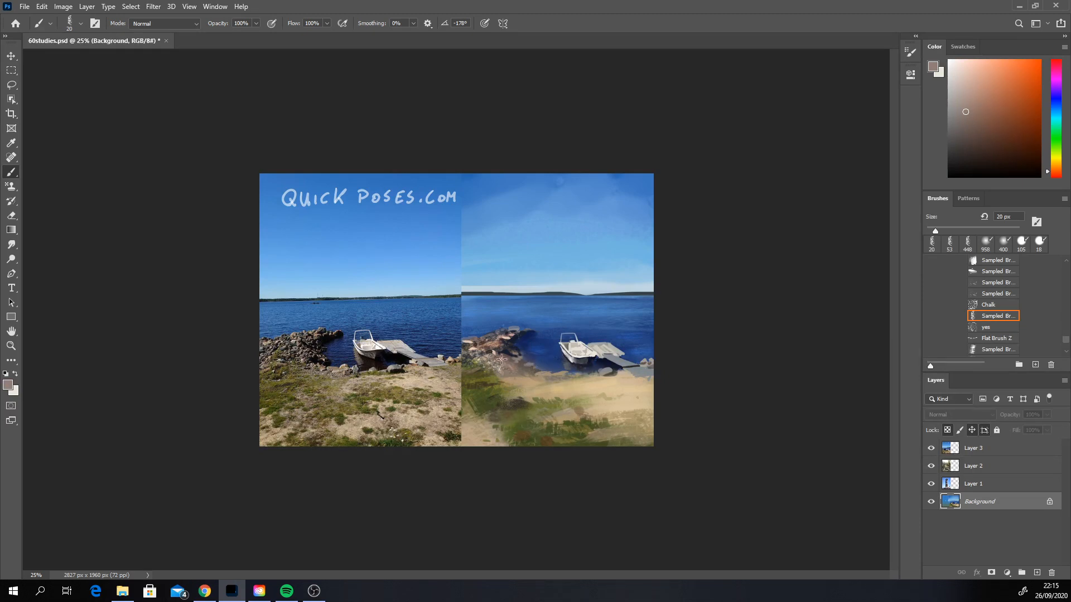
{"action": "key", "text": "ctrl+z"}
{"action": "left_click", "coordinate": [532, 357], "text": "alt"}
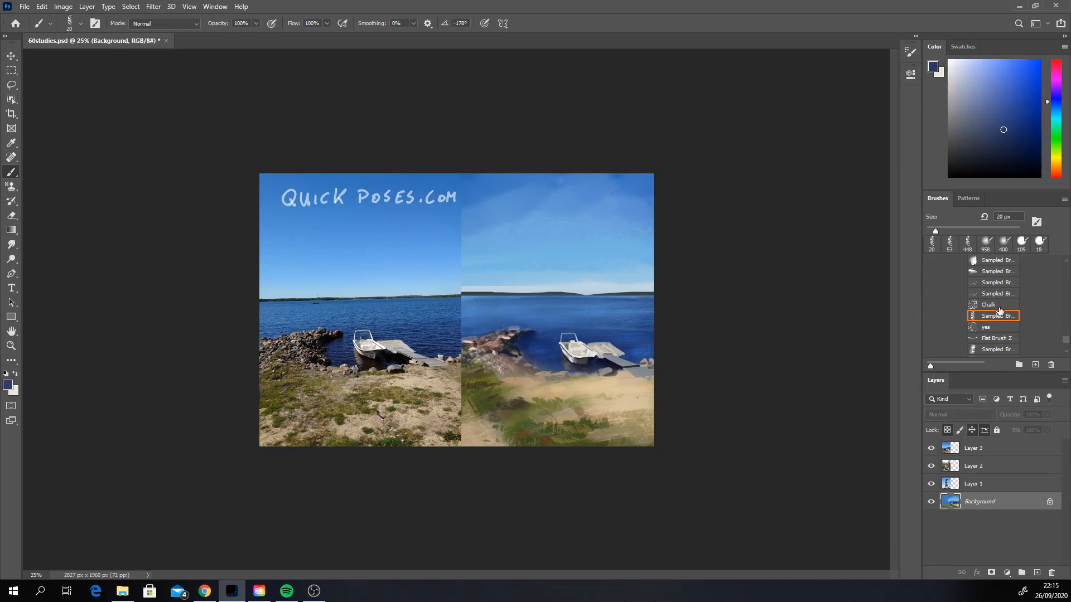
Step: Scatter pebble texture where the rocks meet the sand with the "yes" brush at 125 px in sampled brown and sandy tones
{"action": "left_click", "coordinate": [995, 327]}
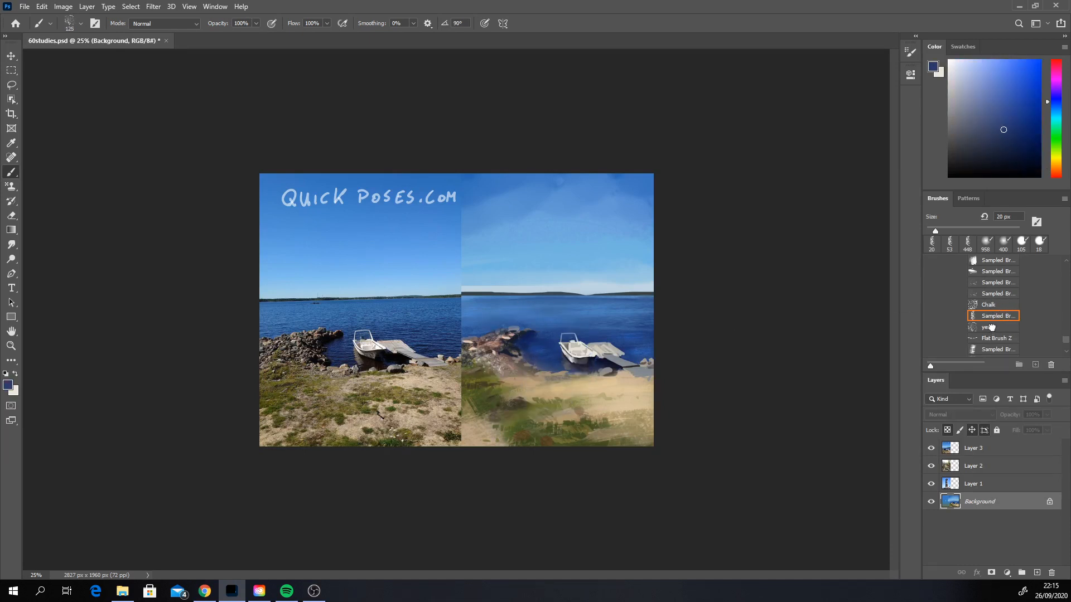
{"action": "left_click", "coordinate": [527, 365], "text": "alt"}
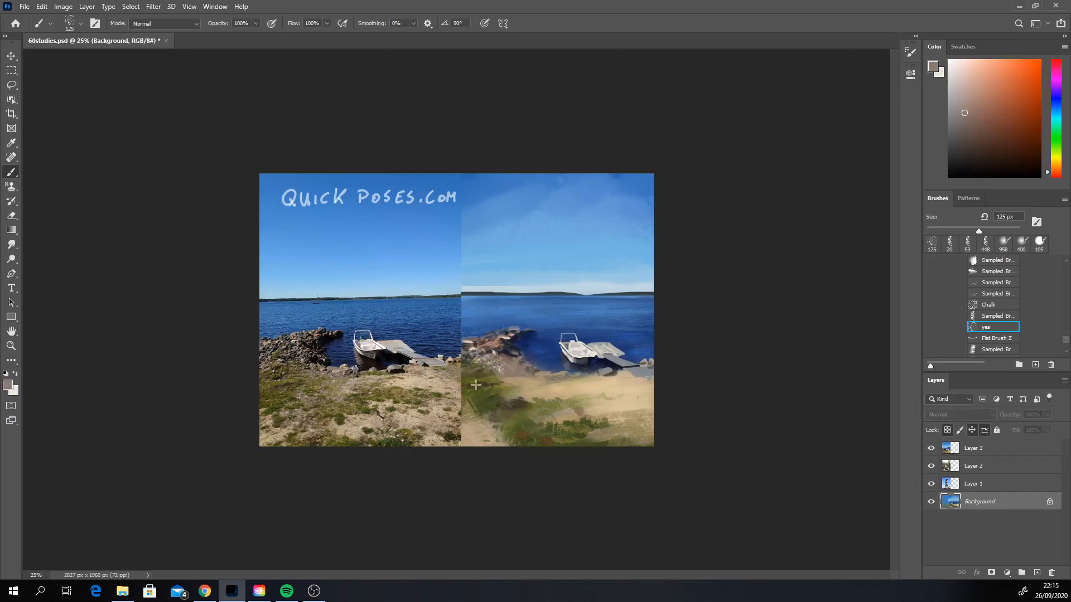
{"action": "left_click", "coordinate": [500, 369], "text": "alt"}
{"action": "left_click", "coordinate": [500, 369], "text": "alt"}
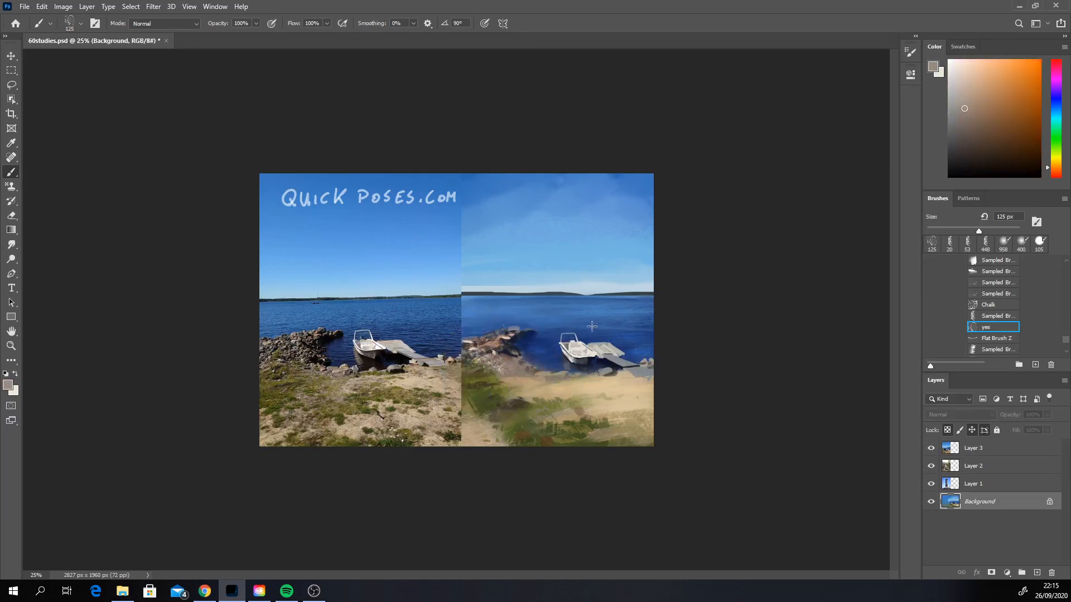
{"action": "left_click", "coordinate": [965, 84]}
{"action": "mouse_move", "coordinate": [508, 367]}
{"action": "left_mouse_down"}
{"action": "mouse_move", "coordinate": [526, 368]}
{"action": "mouse_move", "coordinate": [517, 378]}
{"action": "left_mouse_up"}
{"action": "left_click", "coordinate": [557, 389], "text": "alt"}
{"action": "mouse_move", "coordinate": [582, 385]}
{"action": "left_mouse_down"}
{"action": "mouse_move", "coordinate": [522, 392]}
{"action": "mouse_move", "coordinate": [540, 378]}
{"action": "left_mouse_up"}
{"action": "left_click", "coordinate": [567, 382], "text": "alt"}
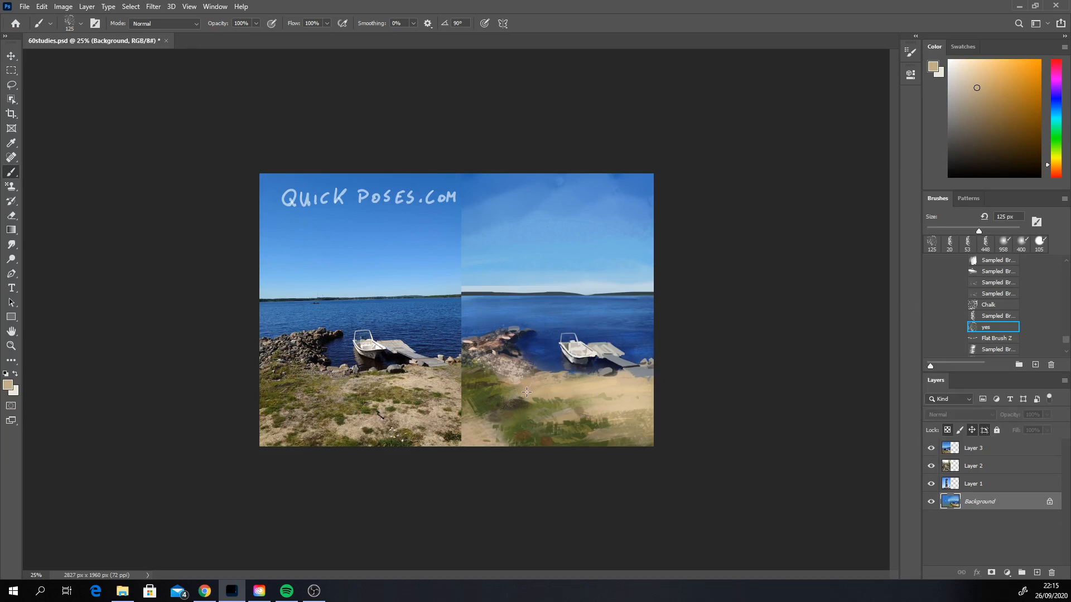
Step: Touch up the boat and dock with sampled brown and light grey tones, switching to the textured sampled brush at 70 px
{"action": "left_click", "coordinate": [569, 346], "text": "alt"}
{"action": "mouse_move", "coordinate": [570, 346]}
{"action": "left_mouse_down"}
{"action": "mouse_move", "coordinate": [582, 349]}
{"action": "mouse_move", "coordinate": [571, 347]}
{"action": "left_mouse_up"}
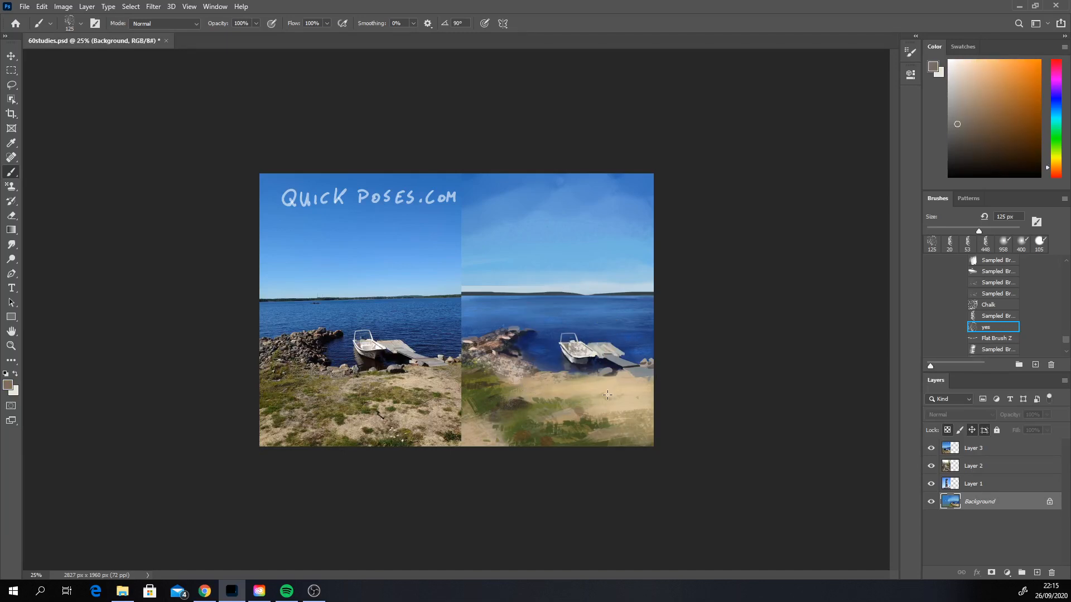
{"action": "left_click", "coordinate": [617, 350], "text": "alt"}
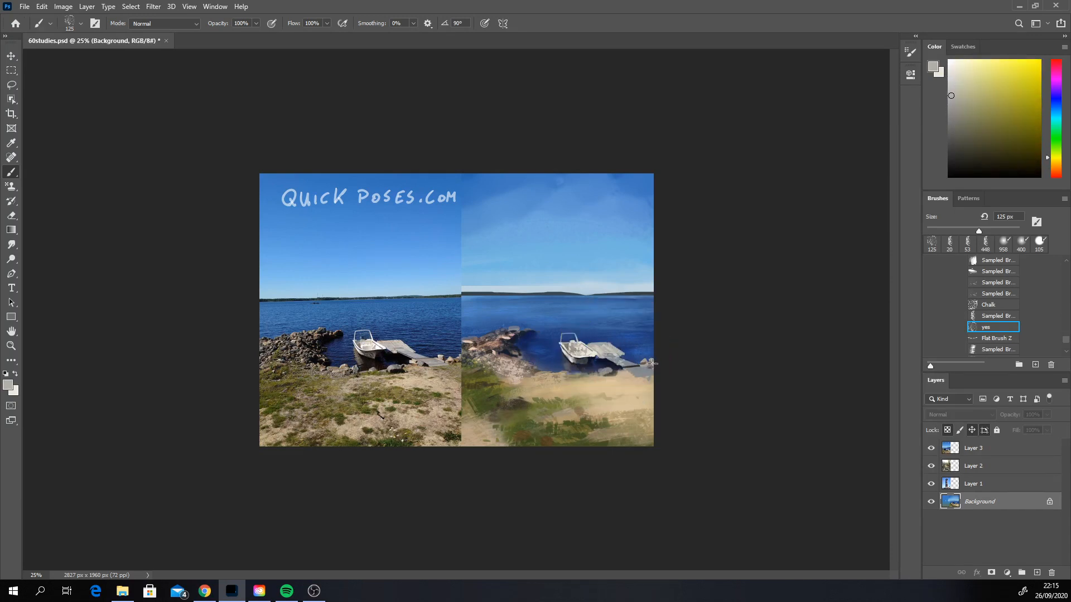
{"action": "left_click", "coordinate": [988, 316]}
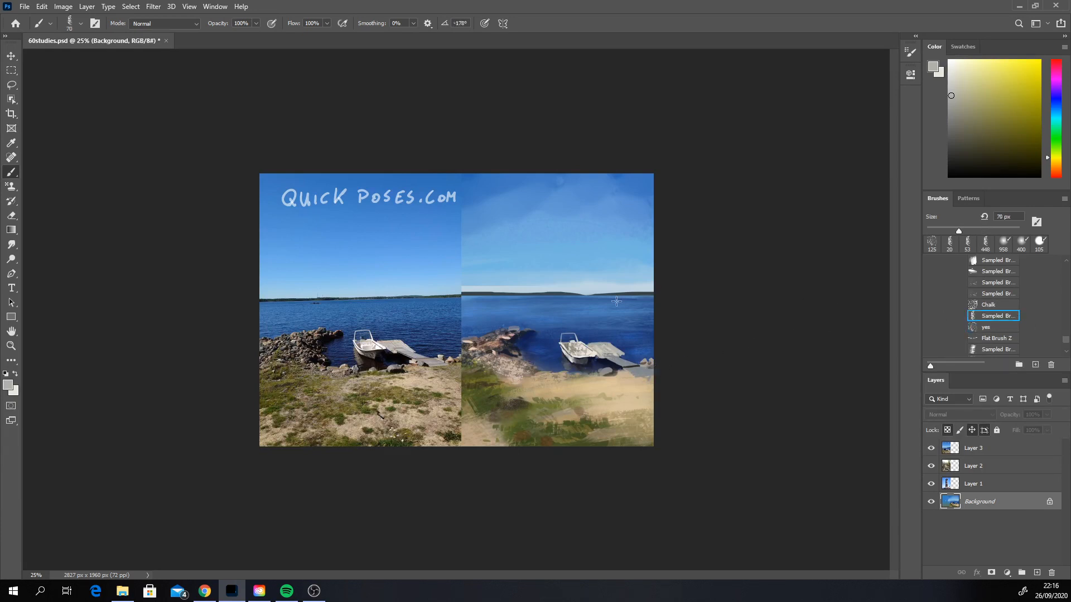
{"action": "left_click", "coordinate": [611, 350], "text": "alt"}
{"action": "left_click_drag", "start_coordinate": [610, 357], "coordinate": [622, 364]}
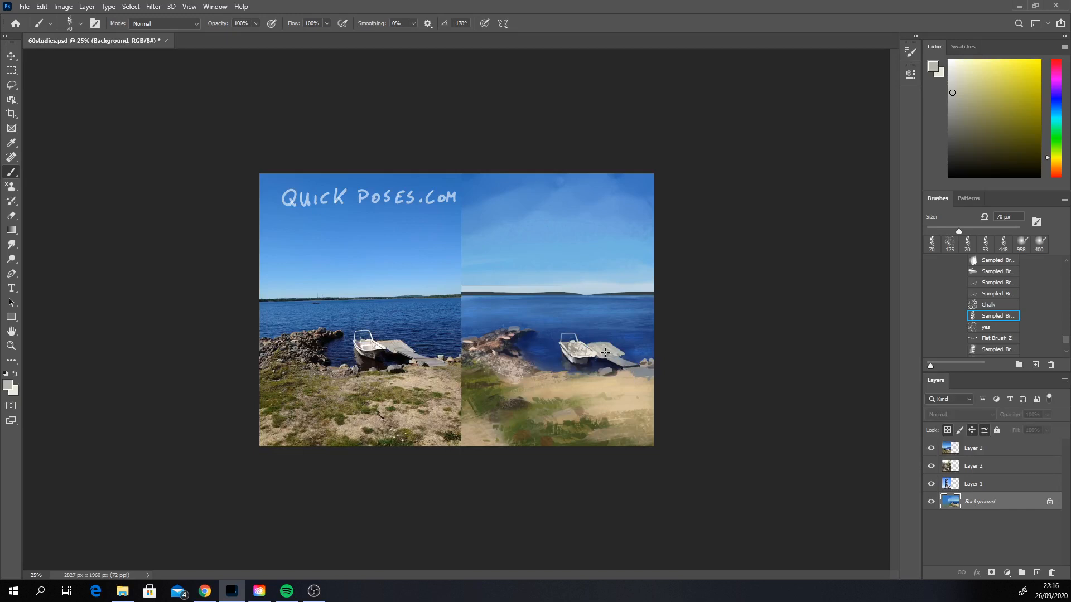
Step: Deepen the shadows along the dock's lower ramp with a sampled near-black, reducing the brush to 14 px for the shoreline details
{"action": "left_click", "coordinate": [634, 364], "text": "alt"}
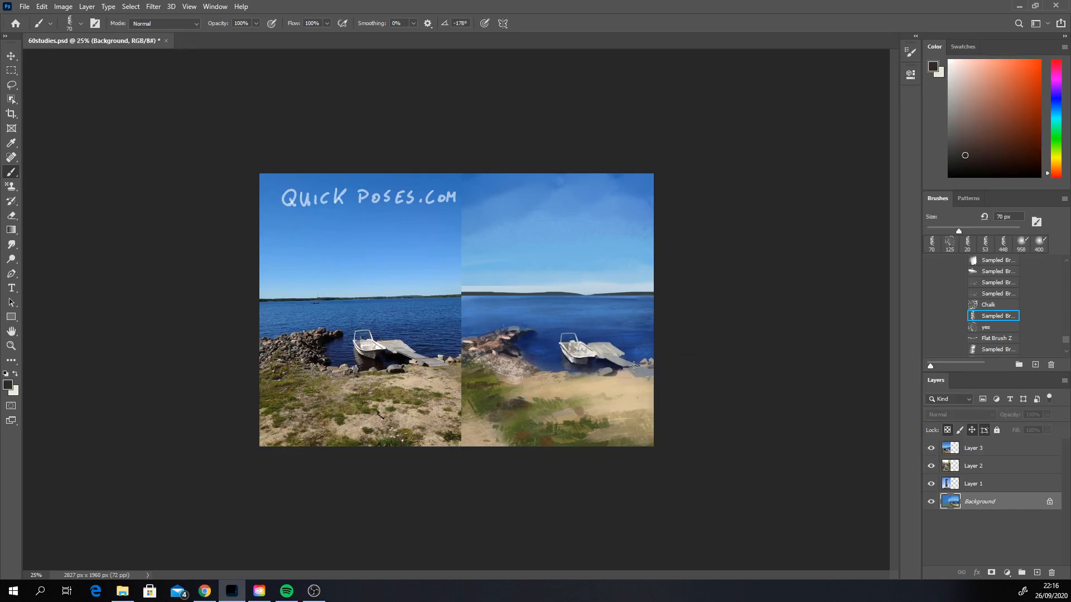
{"action": "left_click_drag", "start_coordinate": [617, 360], "coordinate": [636, 366]}
{"action": "right_click", "coordinate": [624, 360]}
{"action": "left_click_drag", "start_coordinate": [690, 386], "coordinate": [688, 387]}
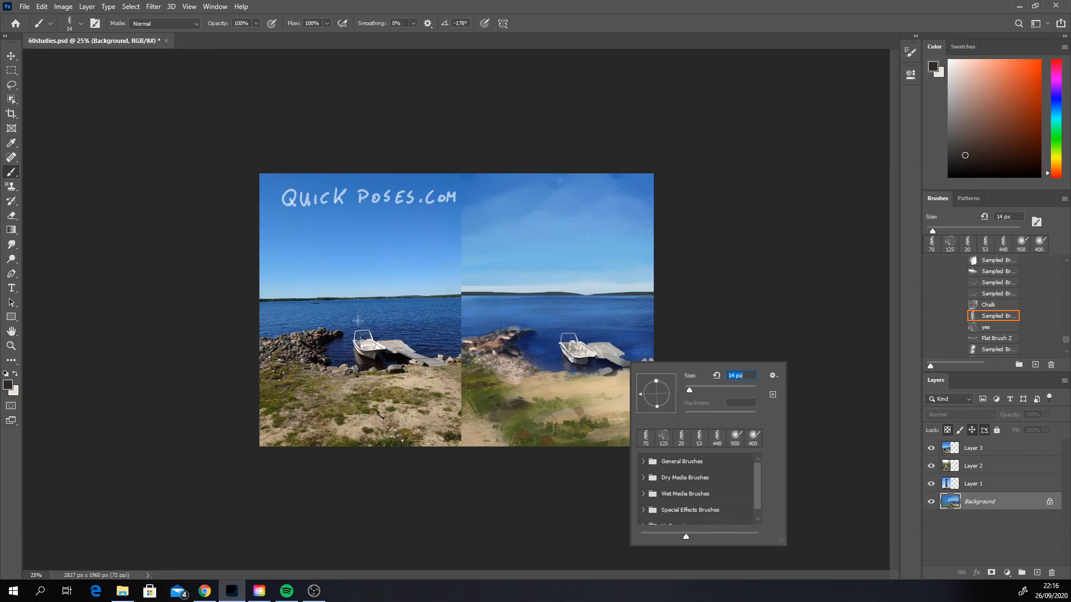
{"action": "key", "text": "alt+Tab"}
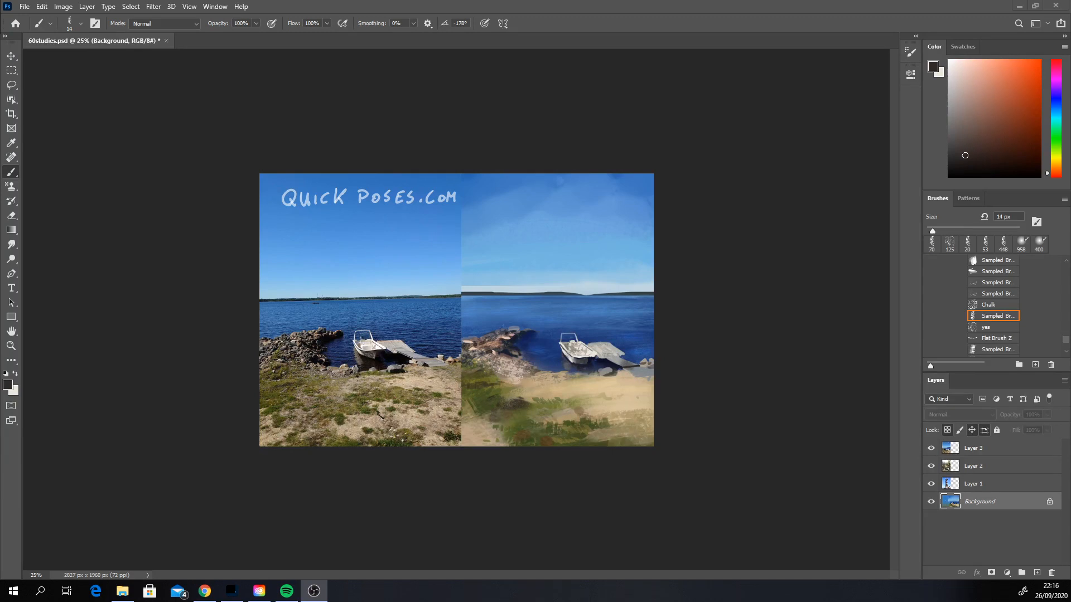
{"action": "left_click", "coordinate": [627, 372]}
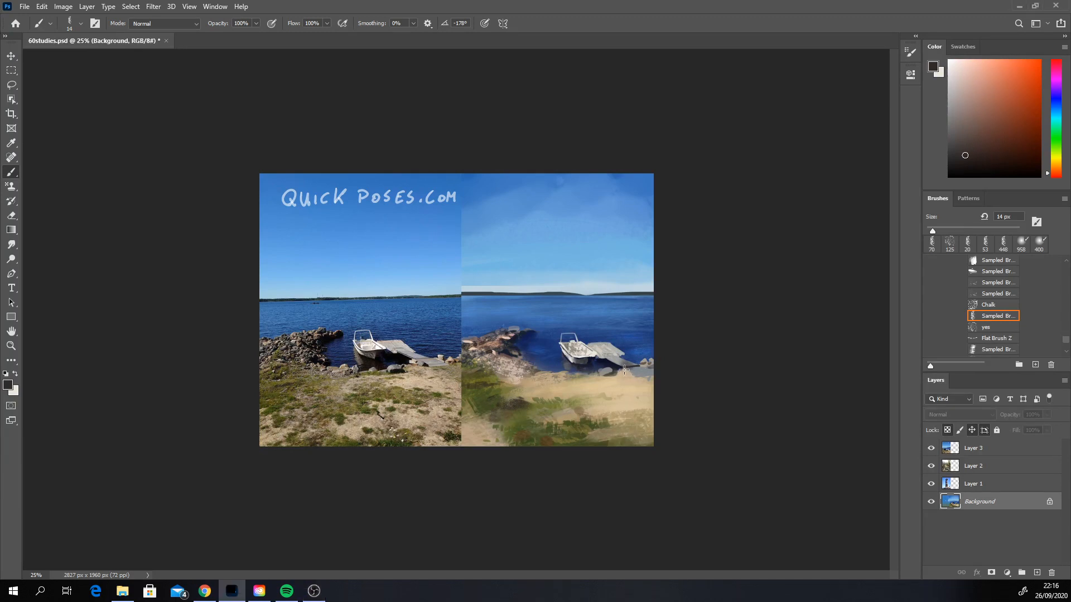
{"action": "left_click_drag", "start_coordinate": [623, 370], "coordinate": [632, 375]}
{"action": "left_click", "coordinate": [624, 371], "text": "alt"}
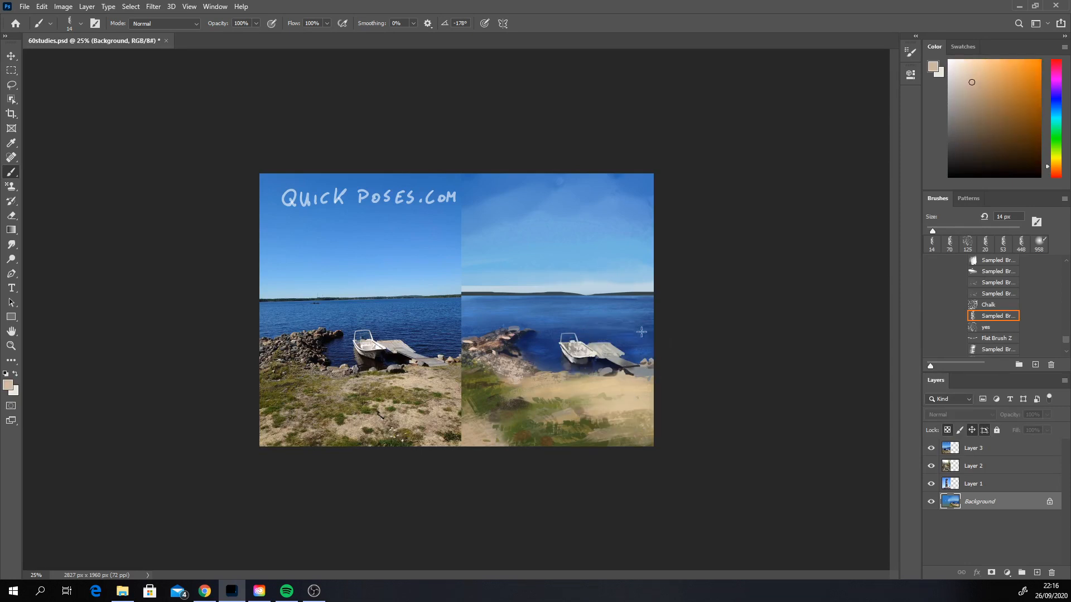
Step: Smooth the sky just above the horizon with a sampled pale blue and the brush at 94 px
{"action": "left_click", "coordinate": [608, 276], "text": "alt"}
{"action": "right_click", "coordinate": [613, 271]}
{"action": "left_click_drag", "start_coordinate": [671, 297], "coordinate": [701, 295]}
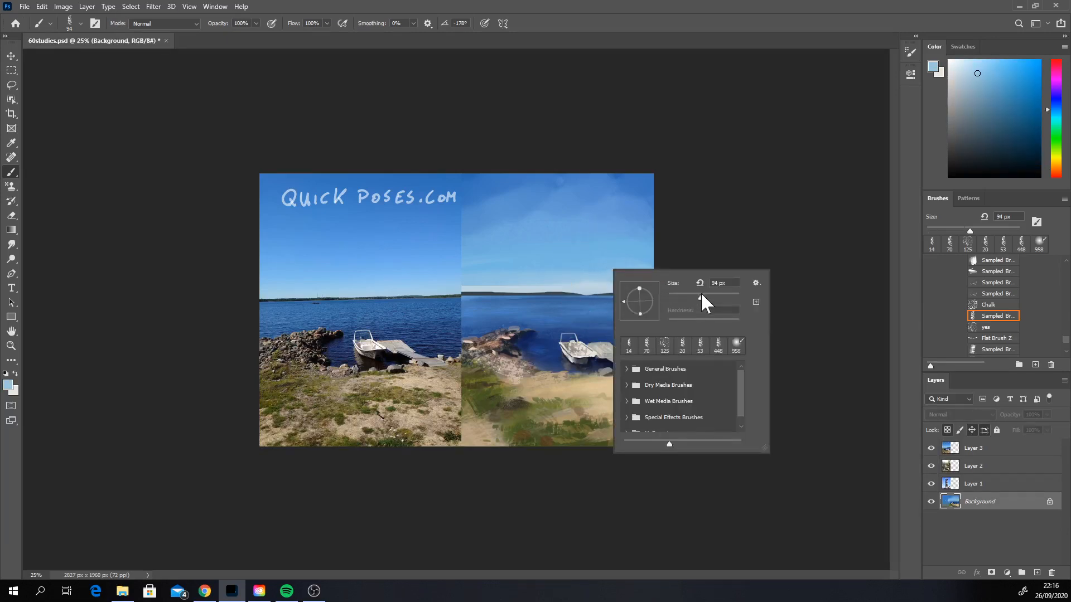
{"action": "left_click", "coordinate": [487, 284]}
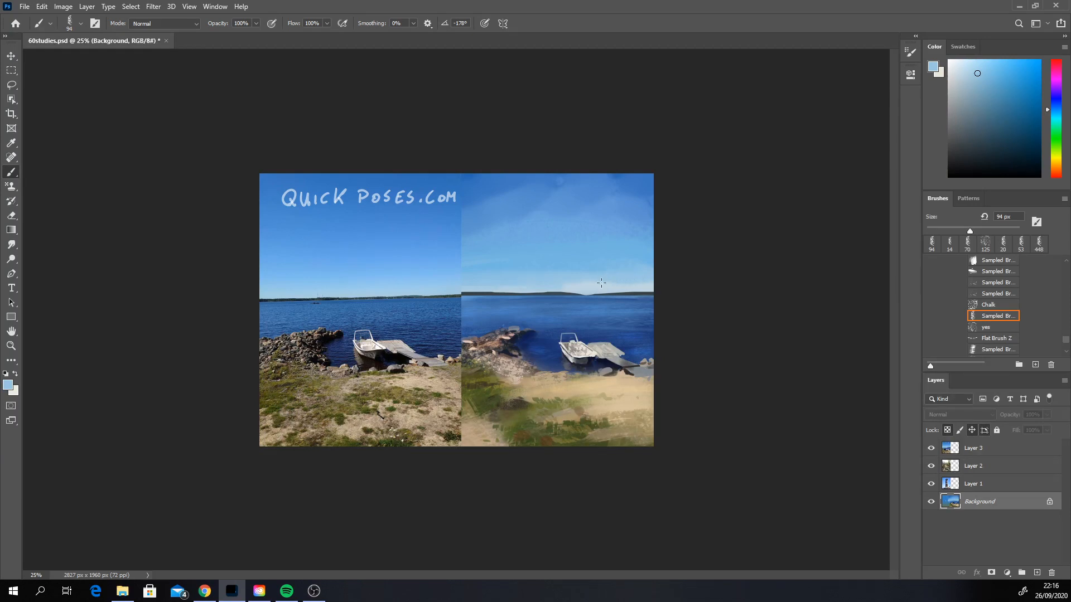
{"action": "left_click_drag", "start_coordinate": [601, 283], "coordinate": [661, 280]}
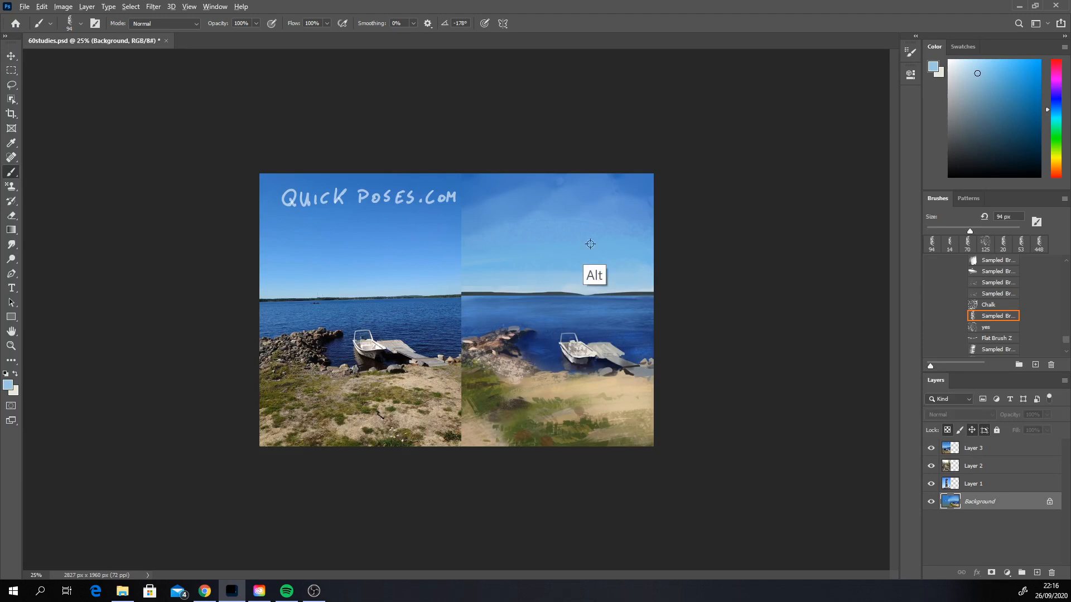
Step: Blend the middle and upper sky with horizontal strokes of sampled mid and deeper blues
{"action": "left_click", "coordinate": [537, 244], "text": "alt"}
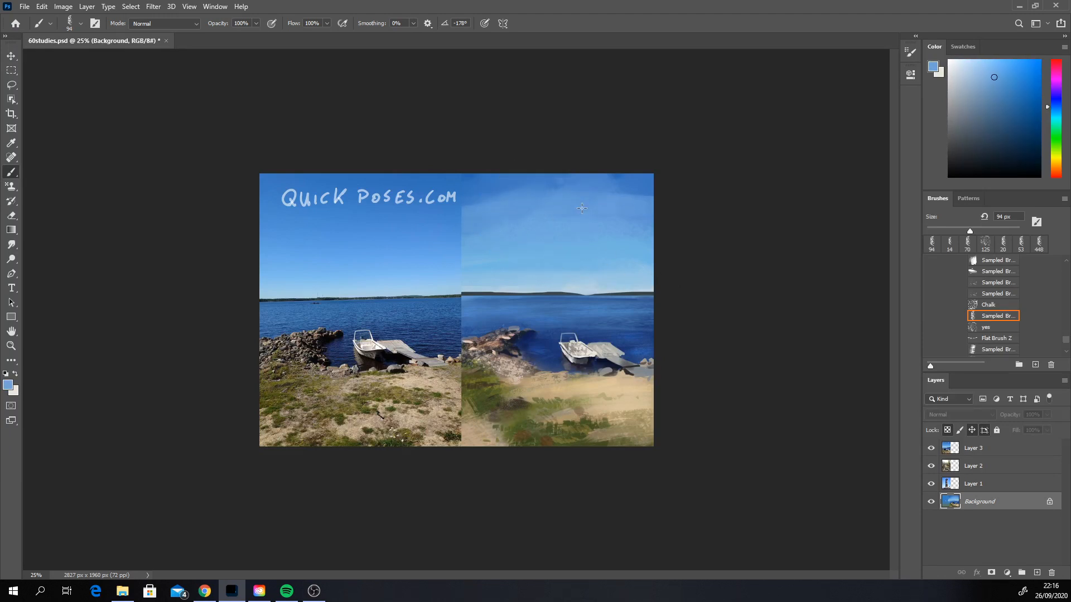
{"action": "left_click", "coordinate": [549, 211], "text": "alt"}
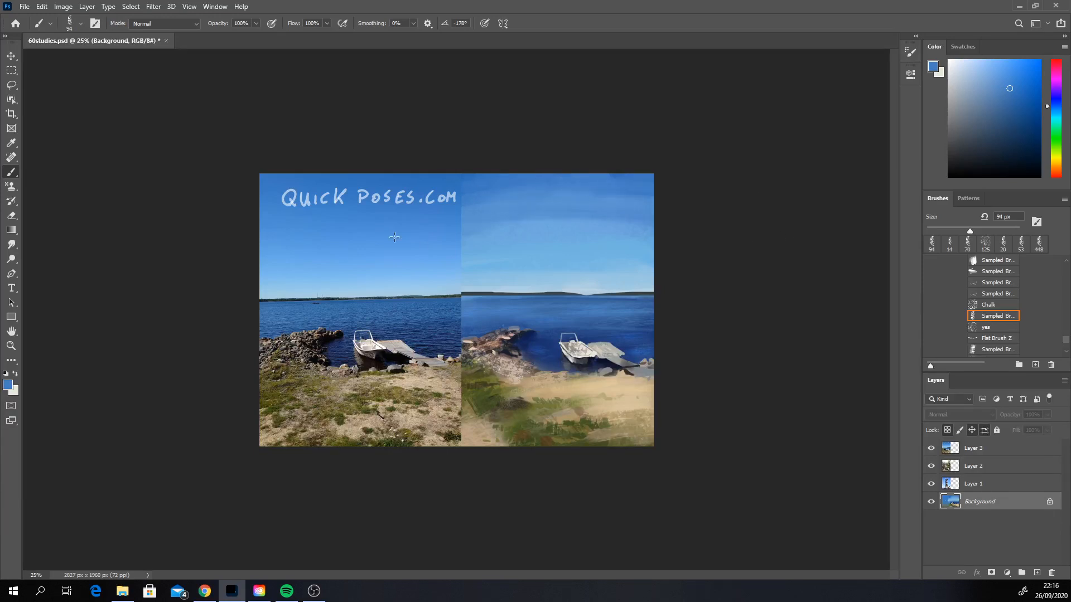
{"action": "left_click", "coordinate": [577, 233], "text": "alt"}
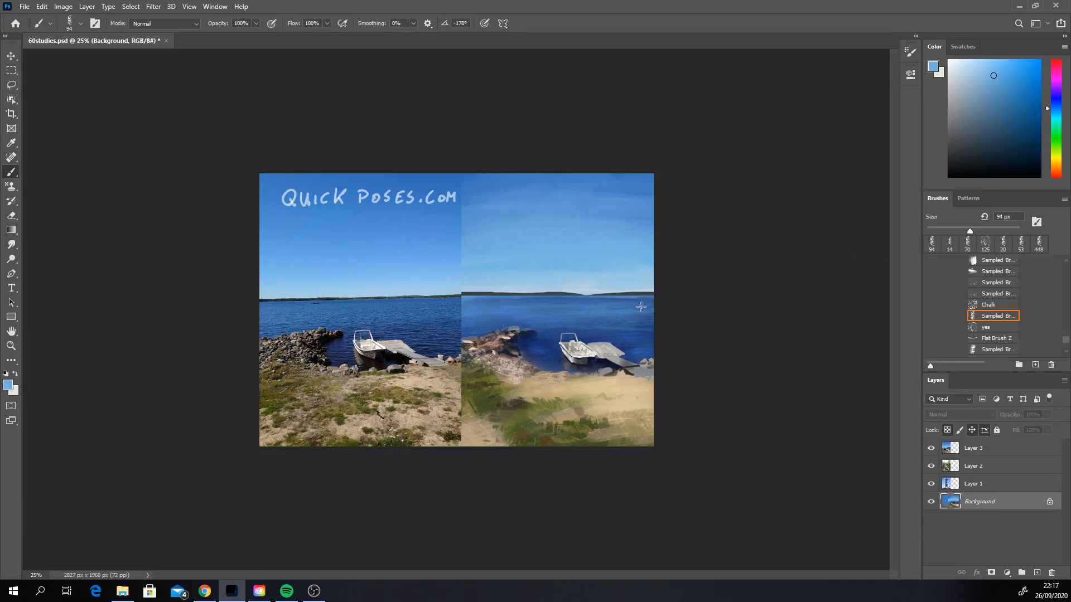
Step: Stamp two dark birds in the painted upper sky with the Vulture_V brush at 400 px, using a color sampled from the far shoreline
{"action": "scroll", "coordinate": [1065, 335], "scroll_direction": "up", "scroll_amount": 3}
{"action": "scroll", "coordinate": [1064, 331], "scroll_direction": "up", "scroll_amount": 6}
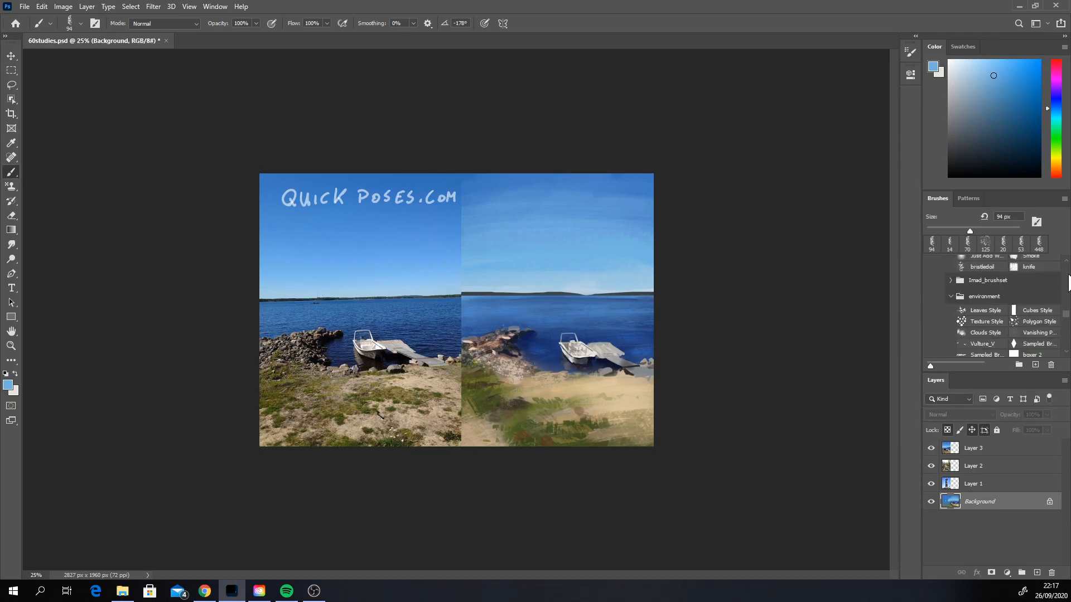
{"action": "left_click", "coordinate": [986, 349]}
{"action": "left_click", "coordinate": [622, 296], "text": "alt"}
{"action": "left_click", "coordinate": [575, 203]}
{"action": "left_click", "coordinate": [612, 207]}
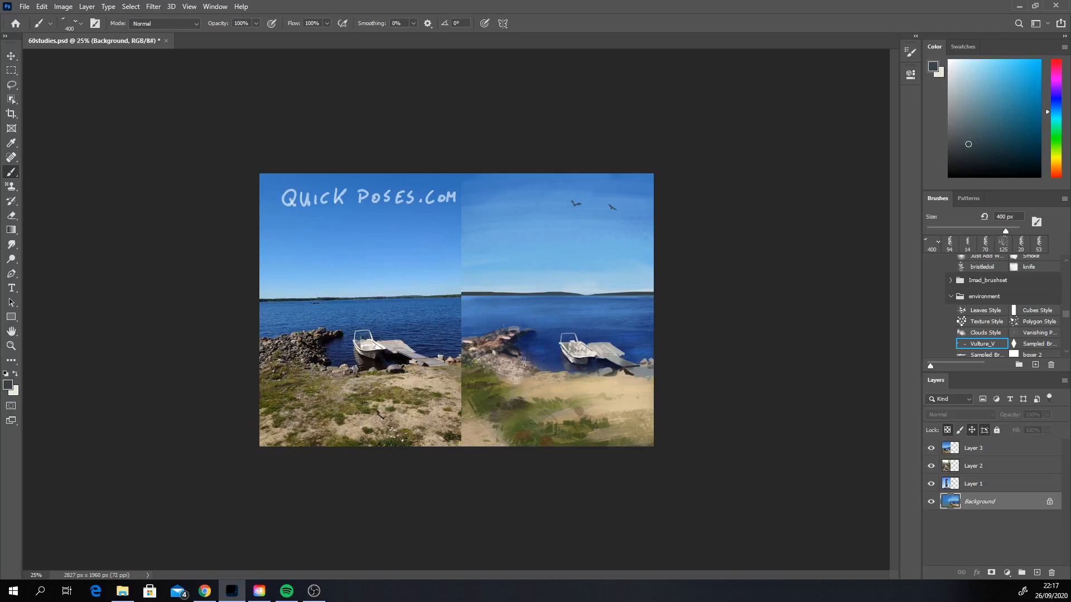
Step: Undo the two dark birds and stamp four white birds across the painted sky with the Vulture_V brush
{"action": "key", "text": "ctrl+z"}
{"action": "key", "text": "ctrl+z"}
{"action": "left_click", "coordinate": [950, 61]}
{"action": "left_click", "coordinate": [603, 225]}
{"action": "key", "text": "ctrl+z"}
{"action": "left_click_drag", "start_coordinate": [551, 206], "coordinate": [611, 221]}
{"action": "key", "text": "ctrl+z"}
{"action": "left_click", "coordinate": [511, 227]}
{"action": "key", "text": "ctrl+z"}
{"action": "left_click", "coordinate": [491, 241]}
{"action": "key", "text": "ctrl+z"}
Step: Crop the canvas to the painted study, cutting away the reference photo beside it
{"action": "left_click", "coordinate": [11, 114]}
{"action": "left_click_drag", "start_coordinate": [260, 309], "coordinate": [259, 311]}
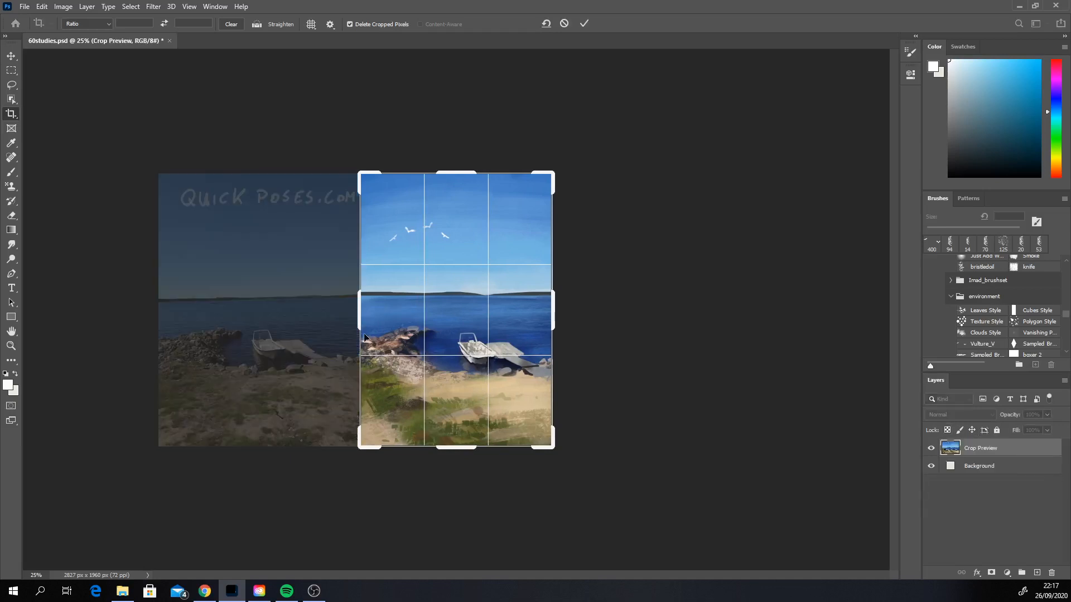
{"action": "left_click", "coordinate": [584, 23]}
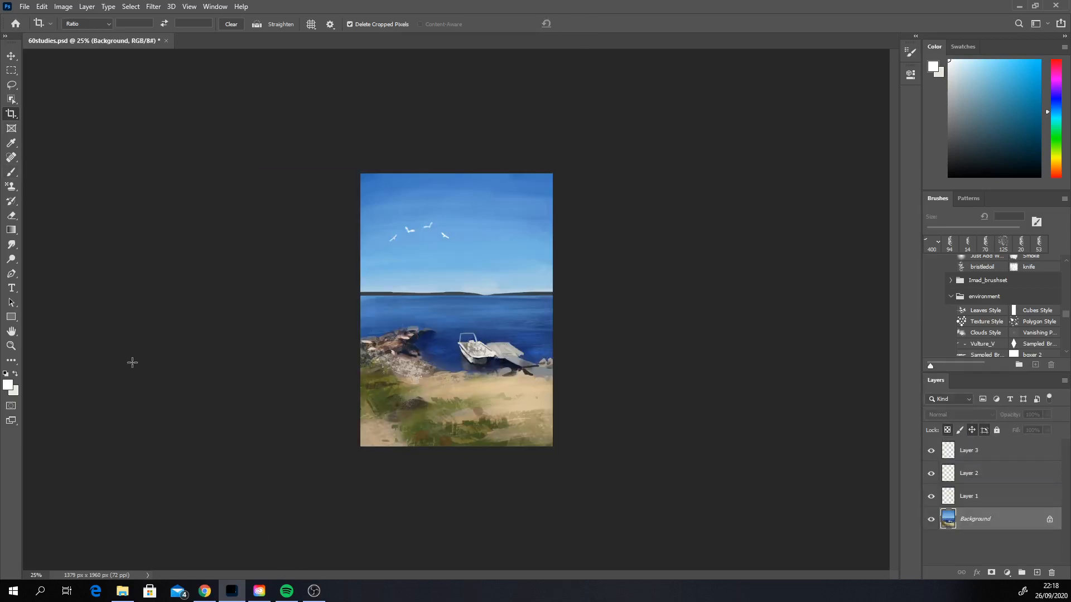
Step: Switch from the bird stamp to the Hard Round brush and set its size to 26 px
{"action": "left_click", "coordinate": [11, 171]}
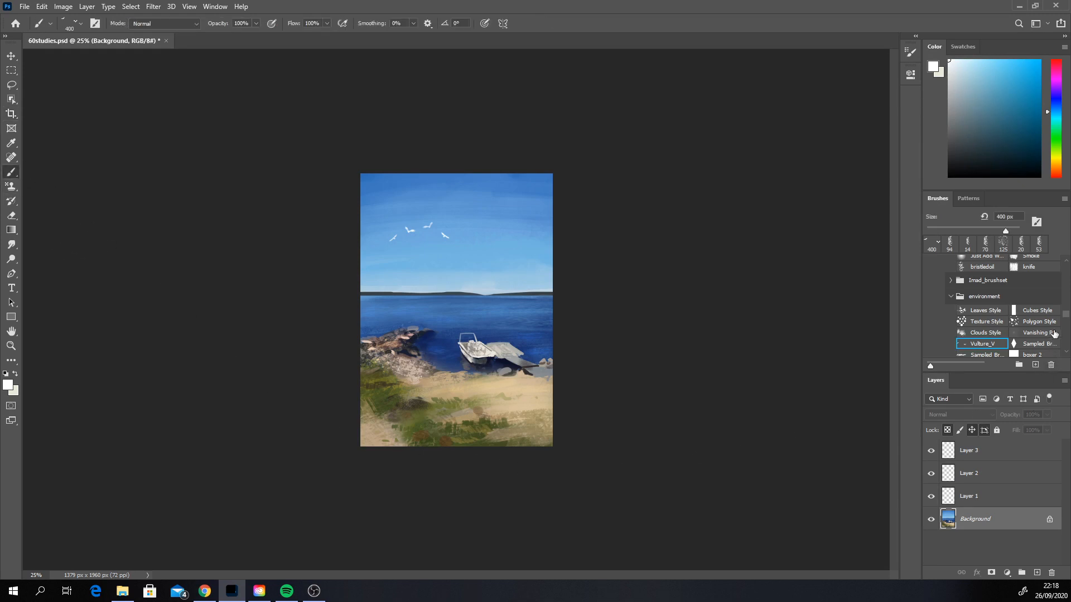
{"action": "scroll", "coordinate": [1066, 346], "scroll_direction": "down", "scroll_amount": 5}
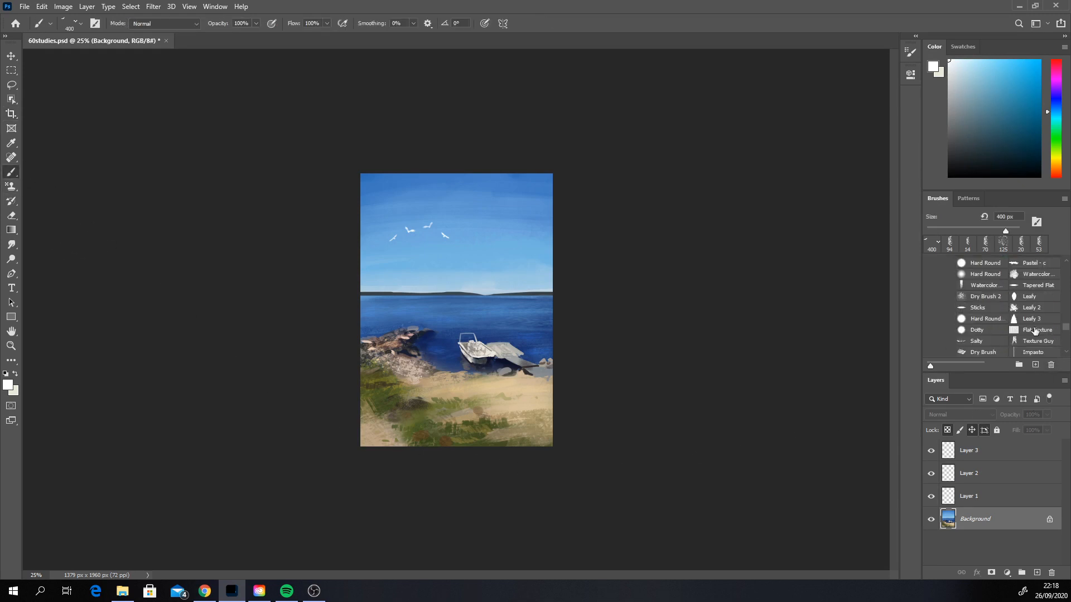
{"action": "left_click", "coordinate": [990, 277]}
{"action": "scroll", "coordinate": [1065, 348], "scroll_direction": "down", "scroll_amount": 3}
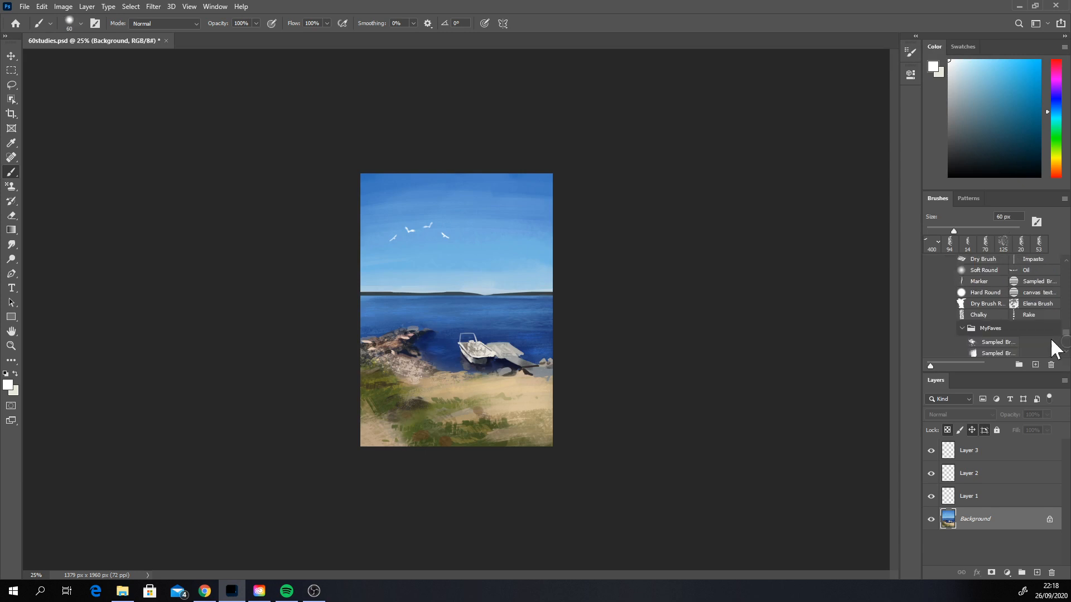
{"action": "left_click", "coordinate": [986, 293]}
{"action": "right_click", "coordinate": [610, 328]}
{"action": "right_click", "coordinate": [512, 355]}
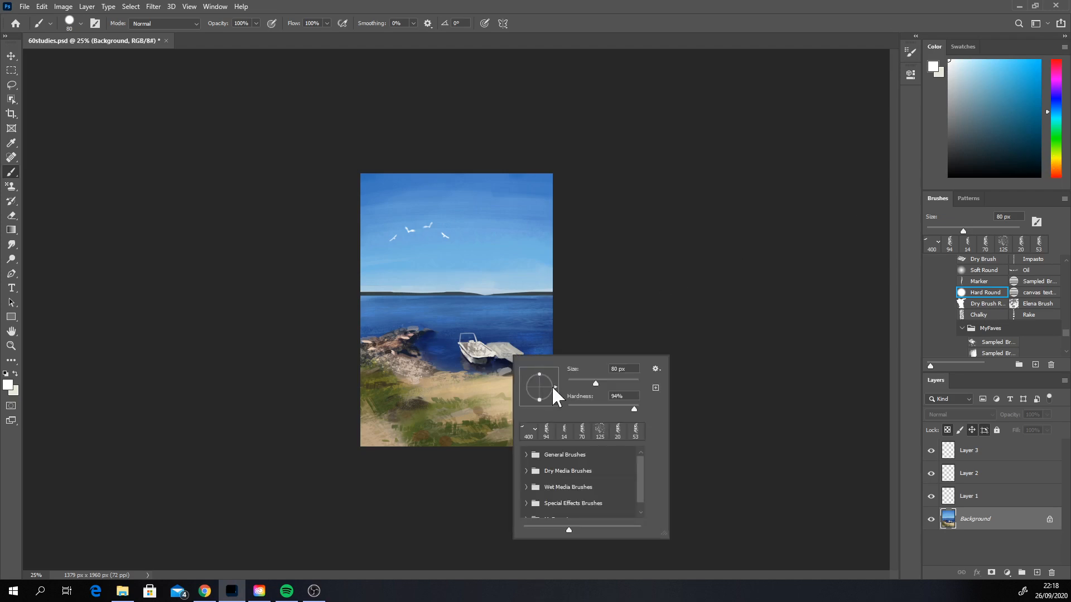
{"action": "left_click", "coordinate": [577, 382]}
{"action": "left_click", "coordinate": [609, 212]}
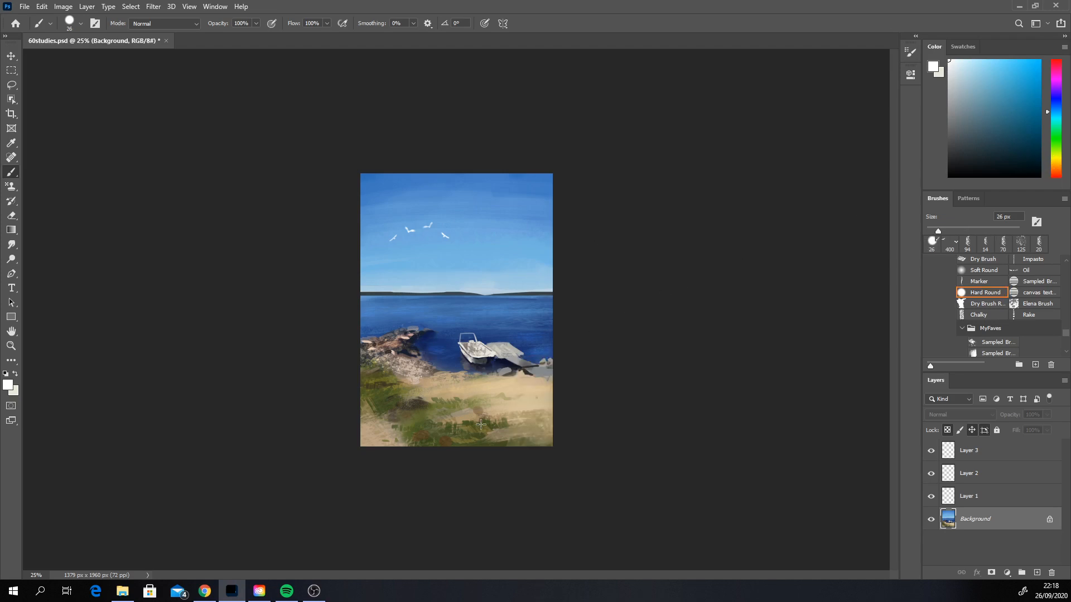
Step: Reduce the brush to 17 px and hand-letter "PHOTO STUDY" in white across the grass and sand in the painting's lower corner
{"action": "right_click", "coordinate": [459, 432]}
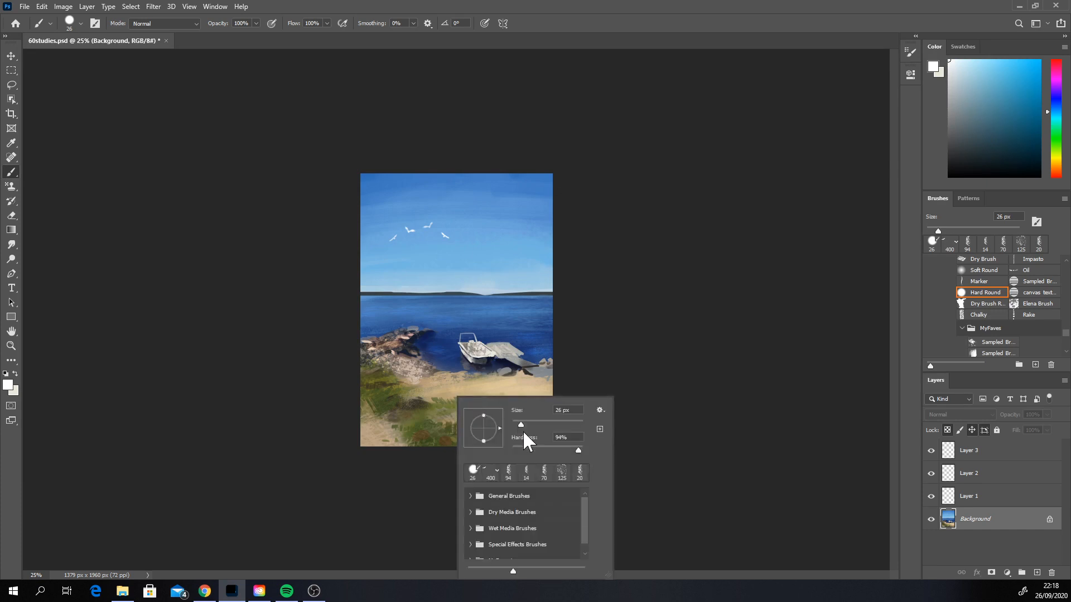
{"action": "left_click_drag", "start_coordinate": [522, 422], "coordinate": [517, 420]}
{"action": "mouse_move", "coordinate": [454, 429]}
{"action": "left_mouse_down"}
{"action": "mouse_move", "coordinate": [452, 441]}
{"action": "mouse_move", "coordinate": [473, 442]}
{"action": "left_mouse_up"}
{"action": "mouse_move", "coordinate": [465, 434]}
{"action": "left_mouse_down"}
{"action": "mouse_move", "coordinate": [478, 440]}
{"action": "mouse_move", "coordinate": [493, 428]}
{"action": "left_mouse_up"}
{"action": "mouse_move", "coordinate": [487, 427]}
{"action": "left_mouse_down"}
{"action": "mouse_move", "coordinate": [486, 440]}
{"action": "mouse_move", "coordinate": [526, 427]}
{"action": "left_mouse_up"}
{"action": "mouse_move", "coordinate": [521, 428]}
{"action": "left_mouse_down"}
{"action": "mouse_move", "coordinate": [521, 439]}
{"action": "mouse_move", "coordinate": [531, 431]}
{"action": "mouse_move", "coordinate": [542, 441]}
{"action": "left_mouse_up"}
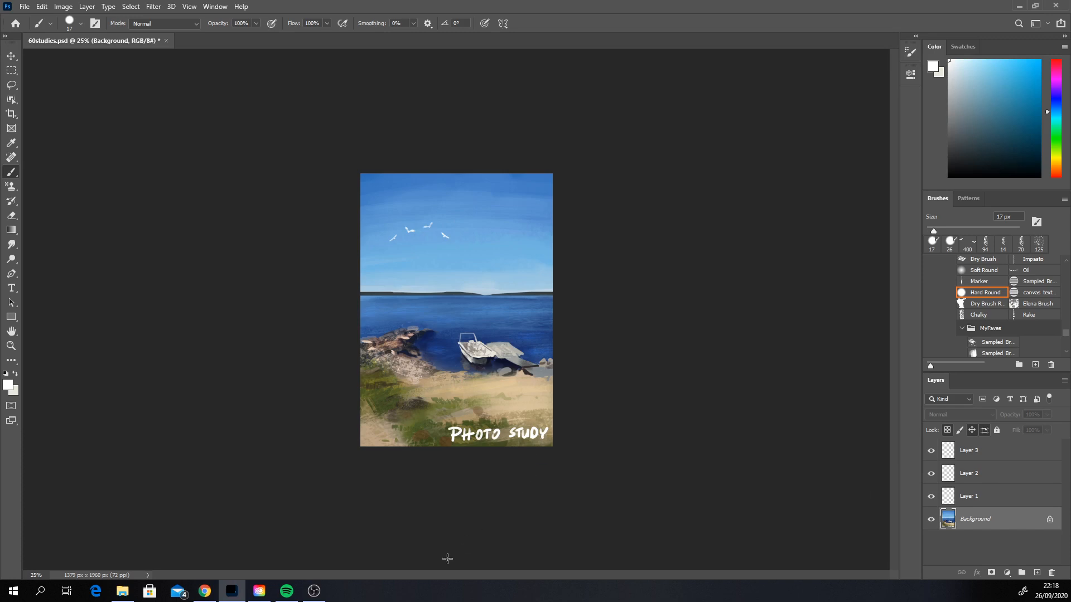